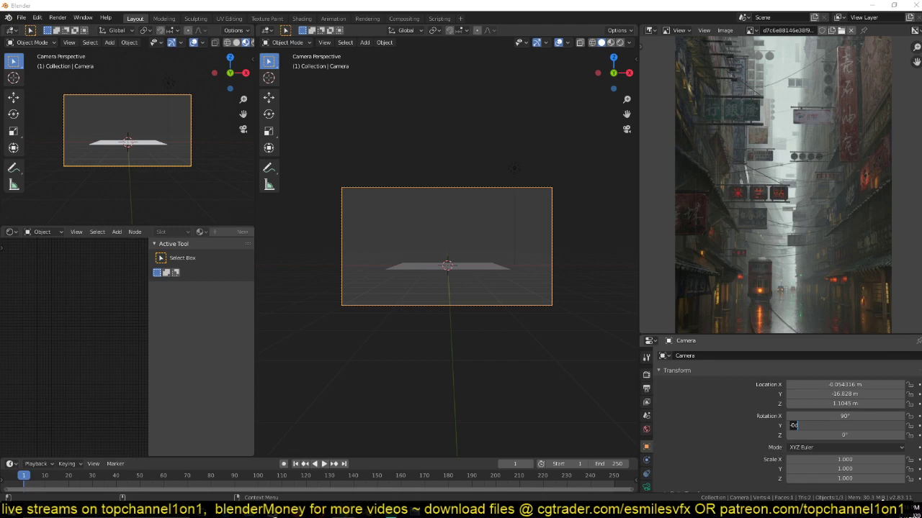
pyautogui.click(883, 506)
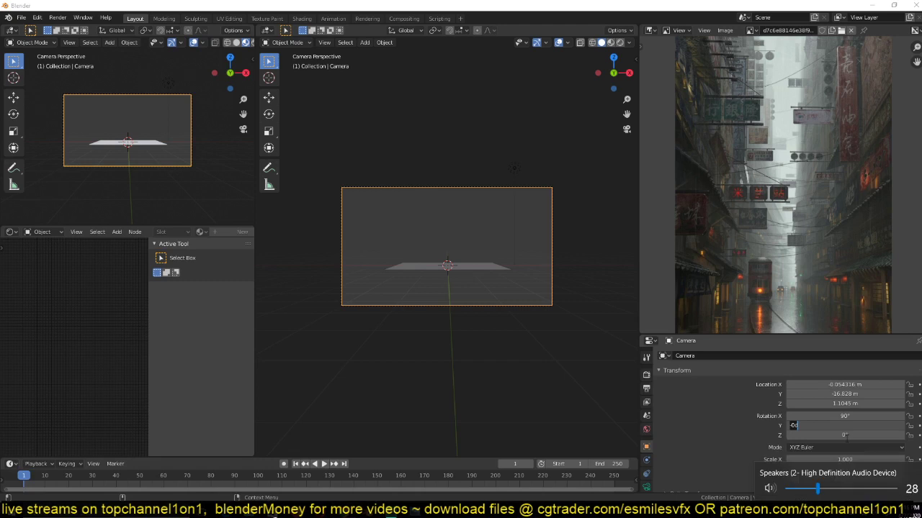
pyautogui.scroll(3, 828, 489)
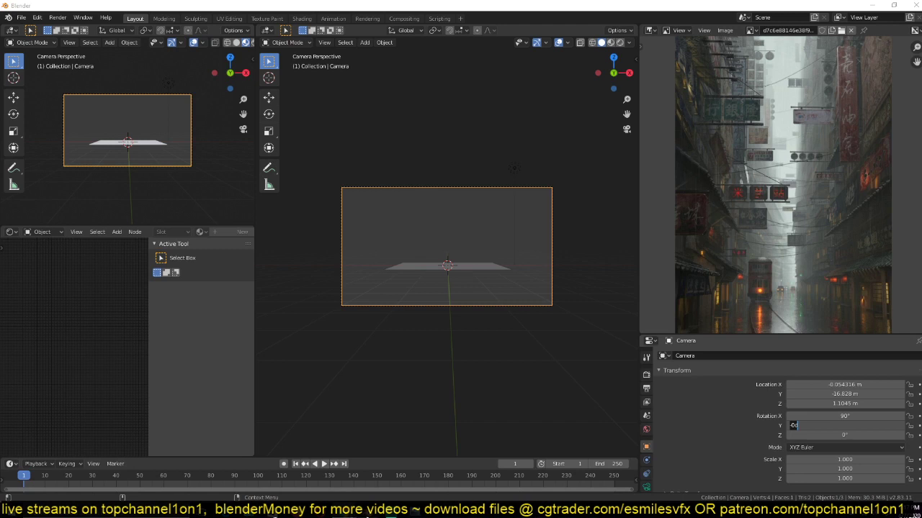
# - Open the recent file untitled.blend in a second Blender instance and view frame 1 through the camera
pyautogui.moveTo(367, 513)
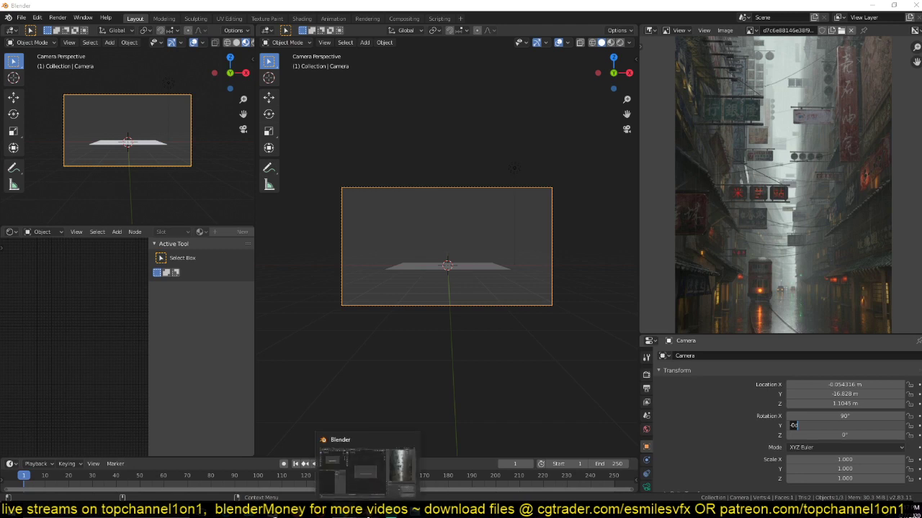
pyautogui.rightClick(367, 513)
pyautogui.click(368, 460)
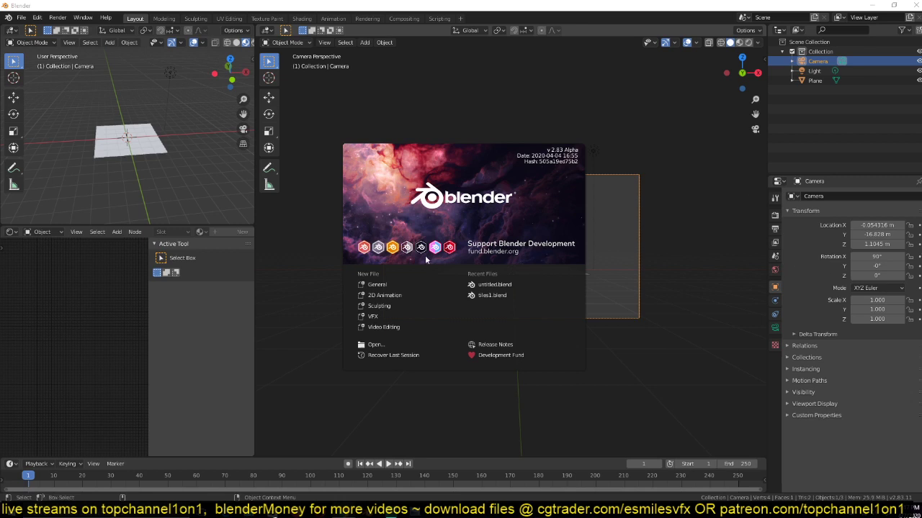
pyautogui.click(474, 286)
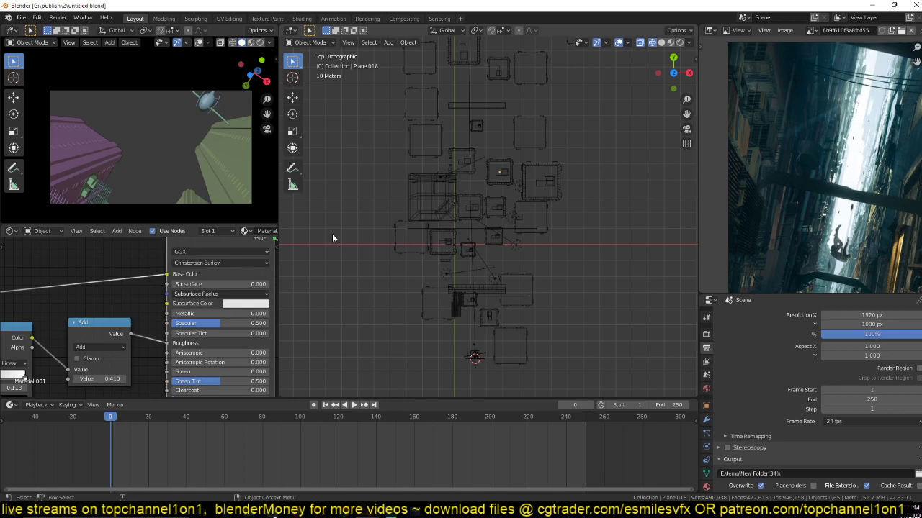
pyautogui.press('Right')
pyautogui.press('KP_0')
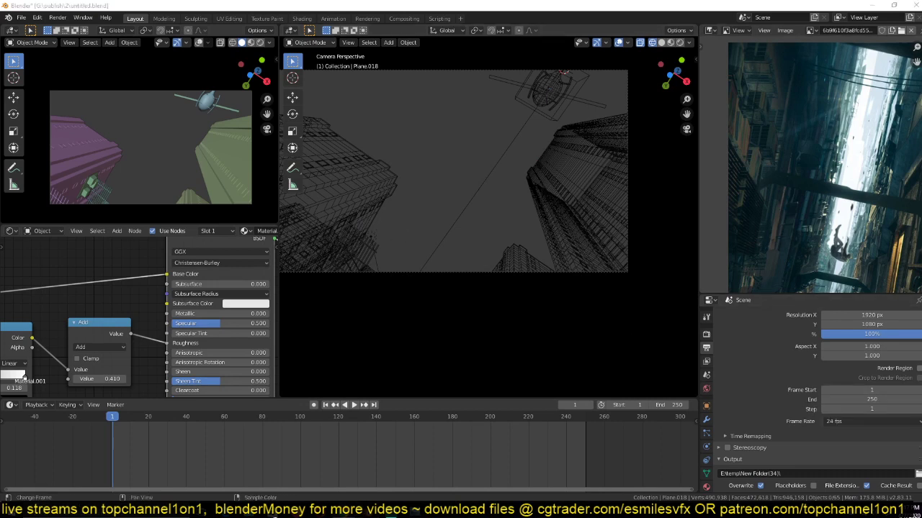
# - Lower the computer's speaker volume
pyautogui.click(875, 514)
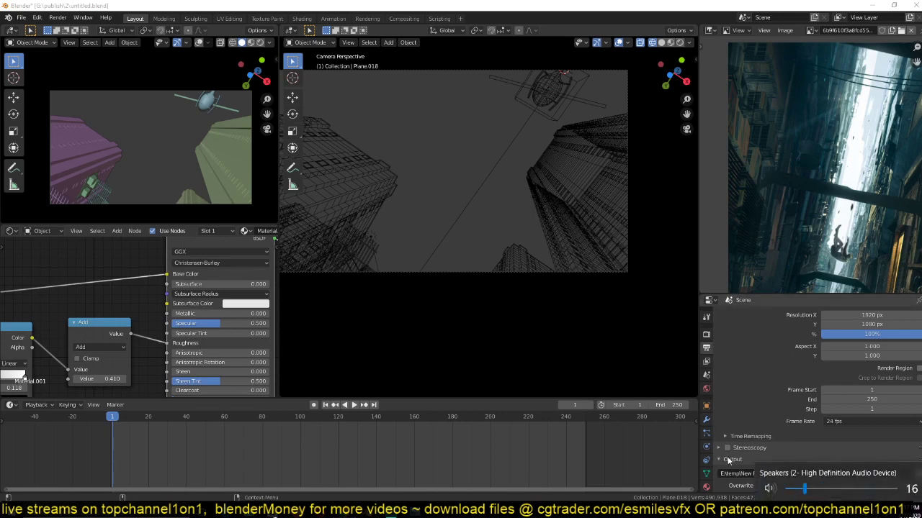
pyautogui.scroll(-5, 728, 461)
pyautogui.scroll(-1, 728, 461)
pyautogui.moveTo(368, 513)
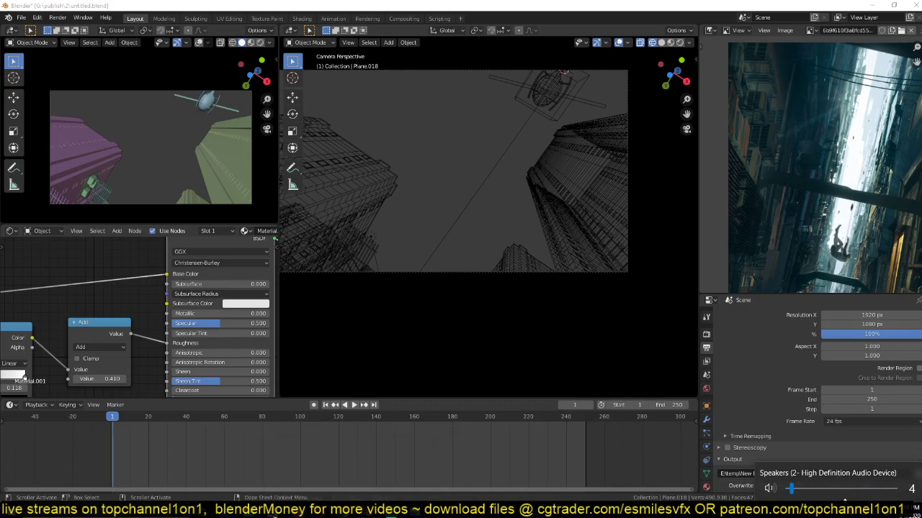
pyautogui.scroll(-1, 836, 492)
# - Look over the rainy street reference picture in Windows Photo Viewer, and return to Blender
pyautogui.click(414, 515)
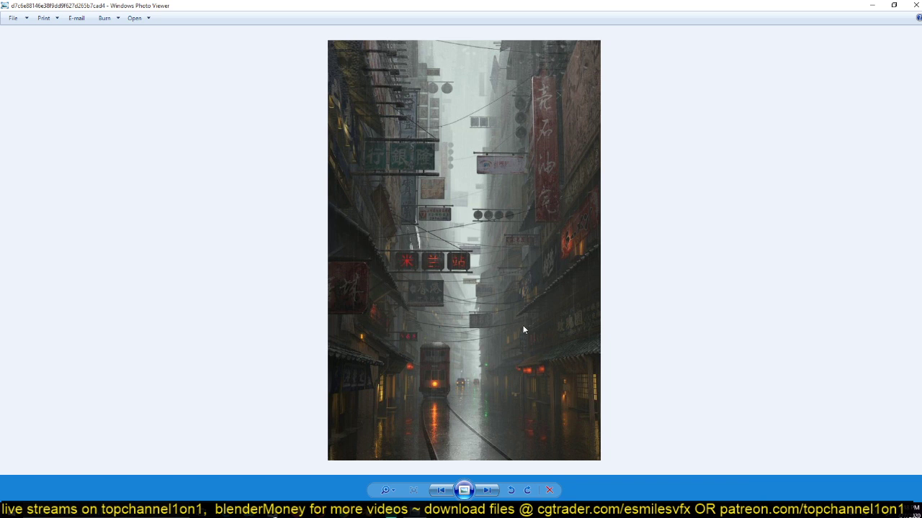
pyautogui.click(872, 5)
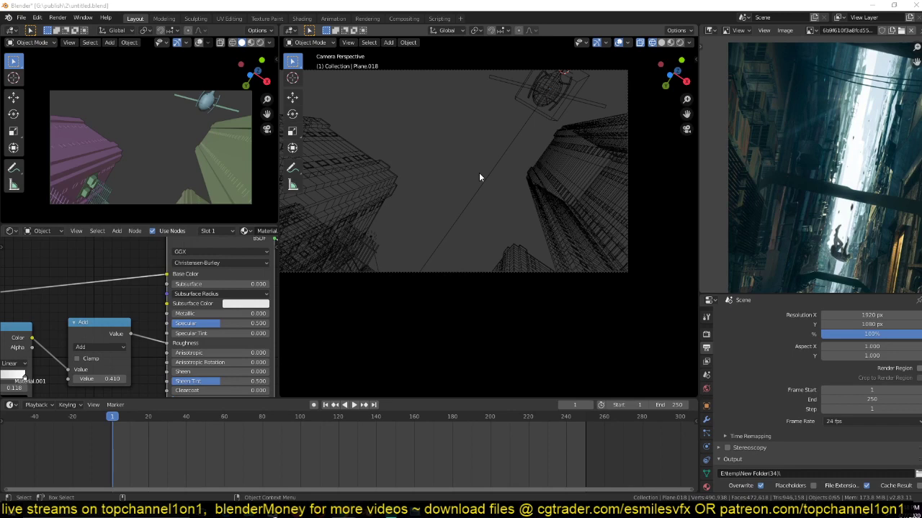
# - Switch the small camera viewport to rendered shading and play the city animation, stopping at frame 82
pyautogui.click(260, 42)
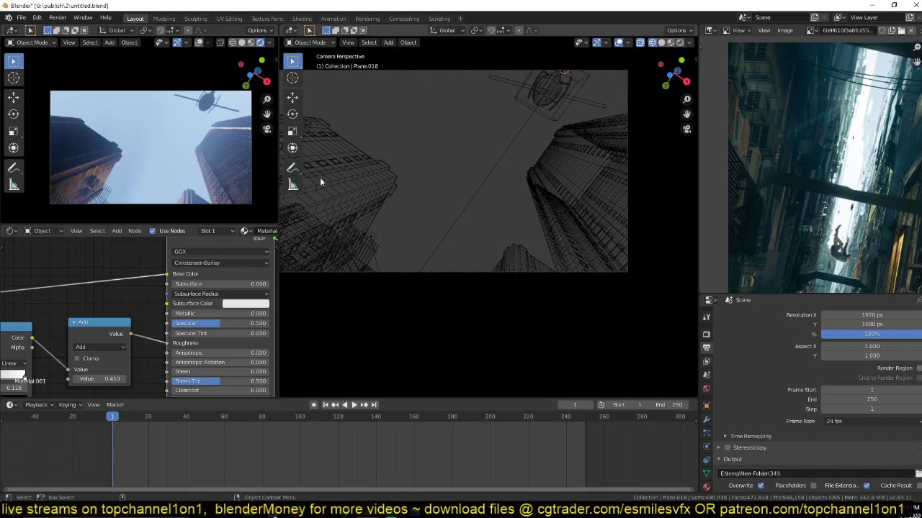
pyautogui.press('space')
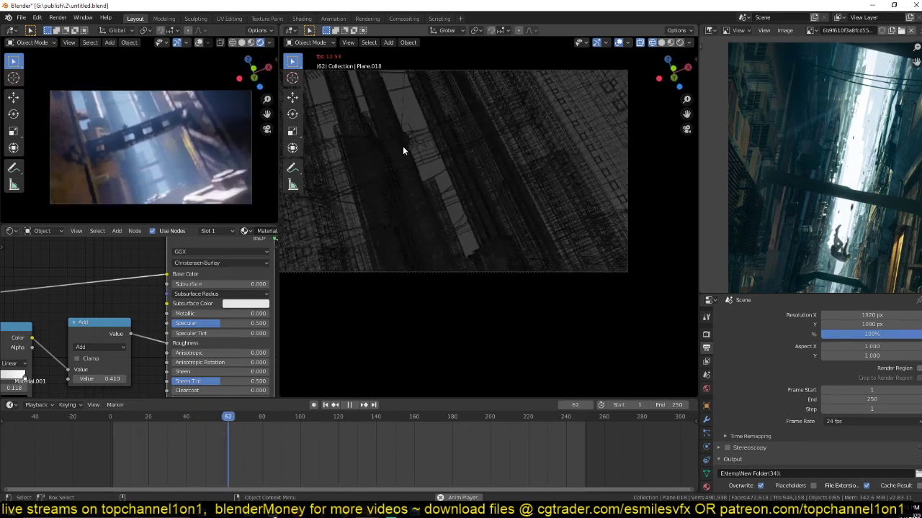
pyautogui.press('space')
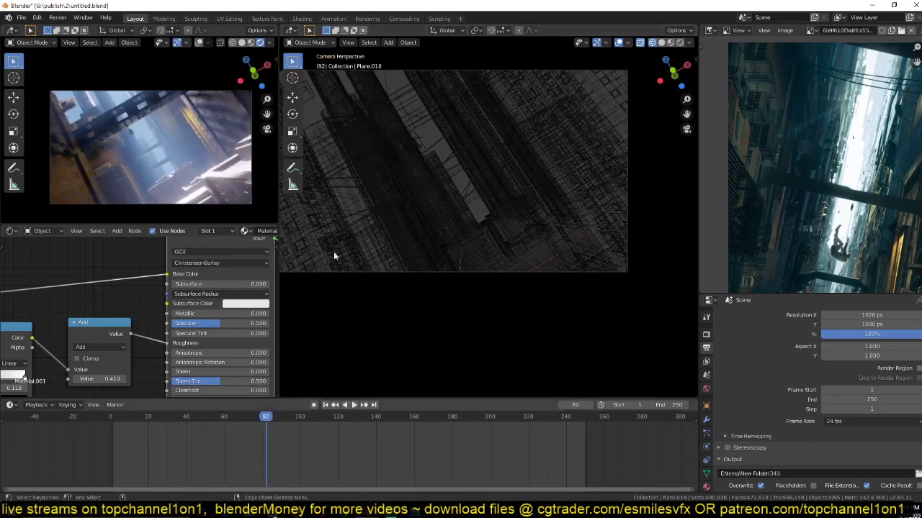
# - Play back the rendered frames of the city animation in the animation player
pyautogui.click(368, 513)
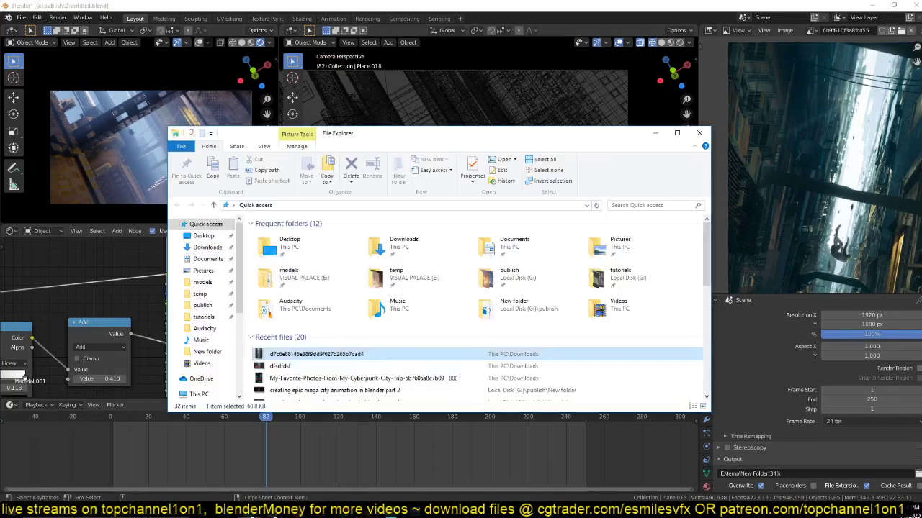
pyautogui.click(58, 17)
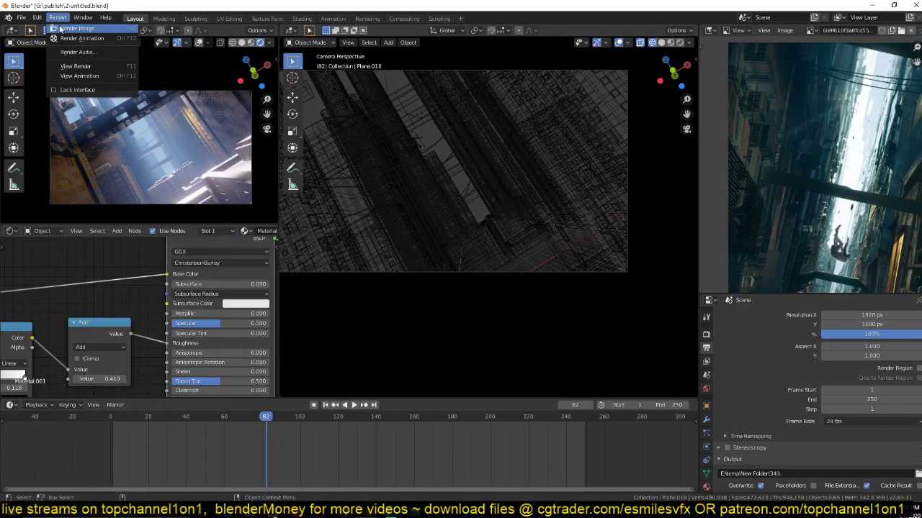
pyautogui.click(85, 78)
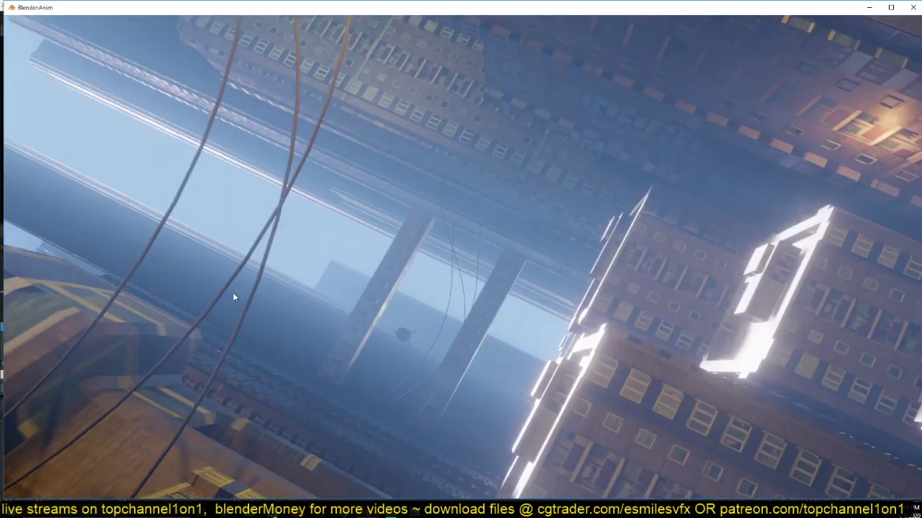
# - Open the publish folder in a maximized File Explorer window and sort its files by date
pyautogui.press('super+e')
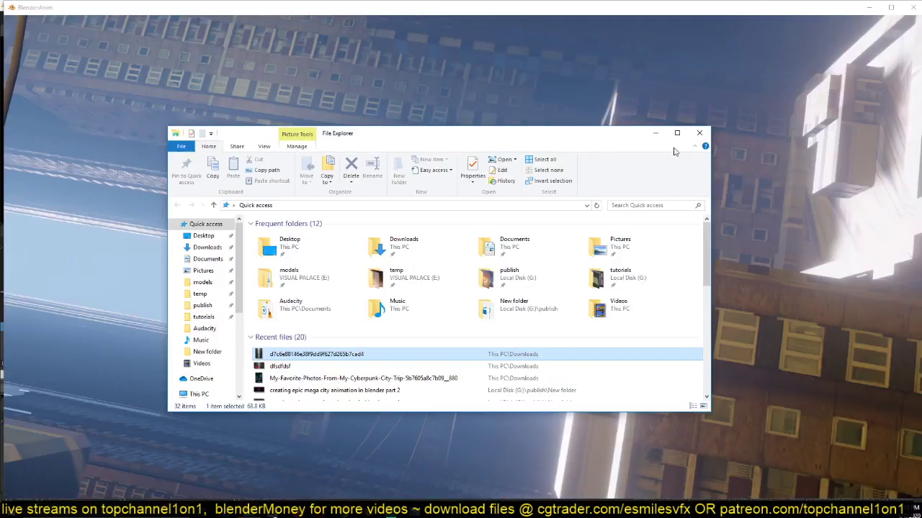
pyautogui.click(677, 132)
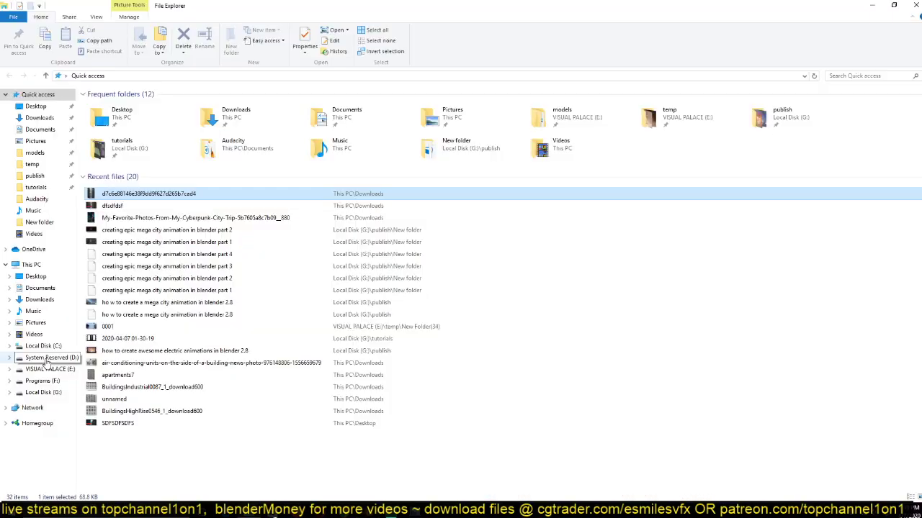
pyautogui.click(34, 177)
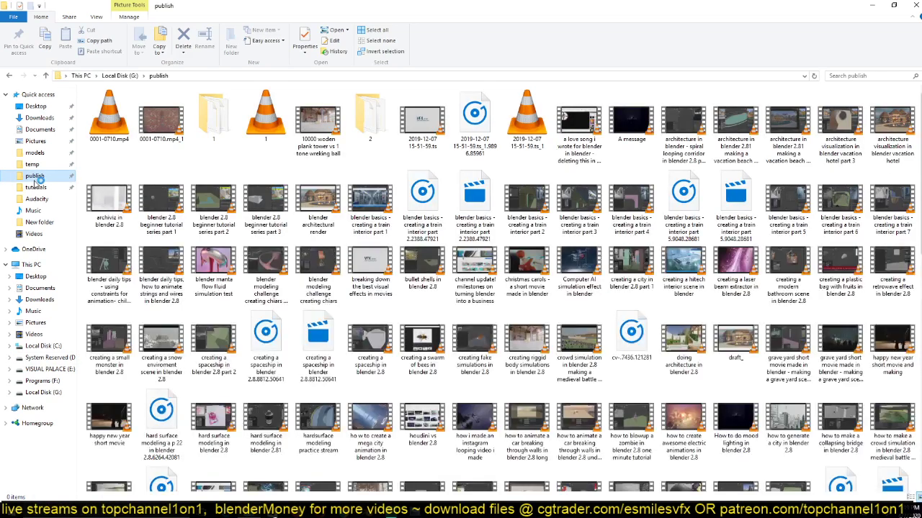
pyautogui.rightClick(222, 185)
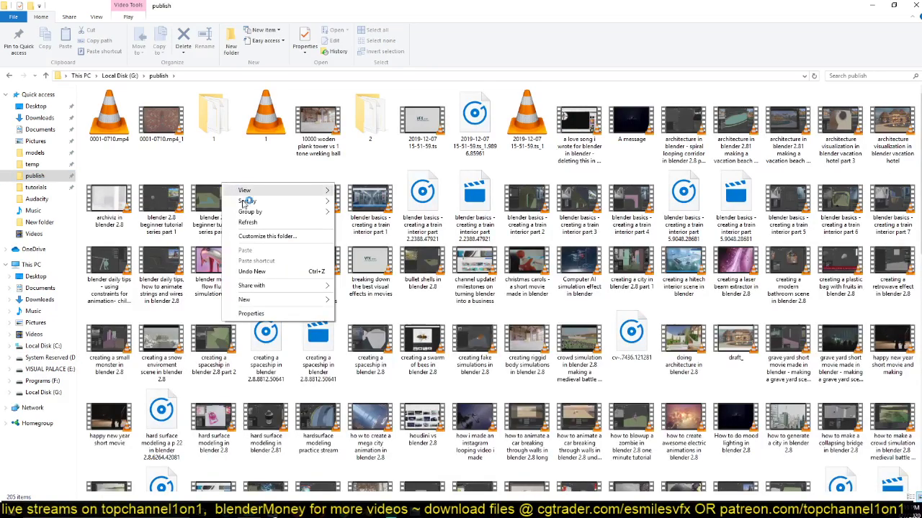
pyautogui.moveTo(245, 202)
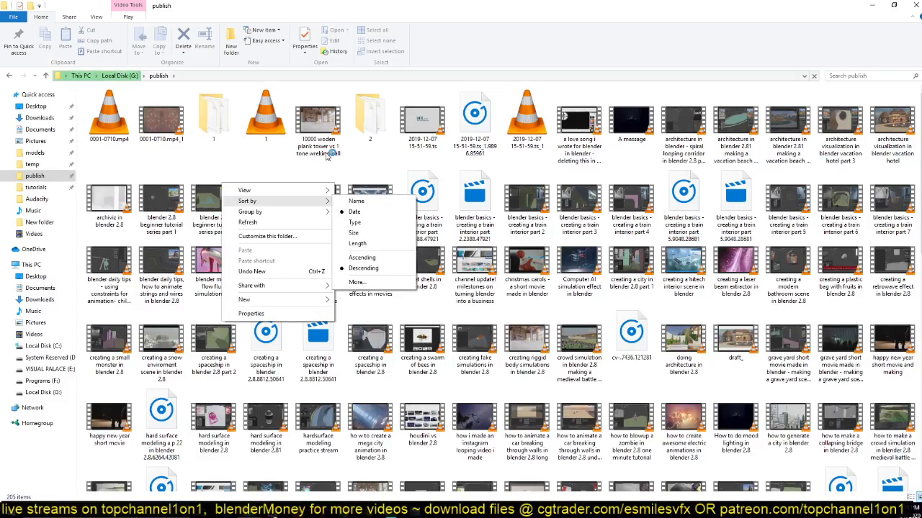
pyautogui.click(370, 213)
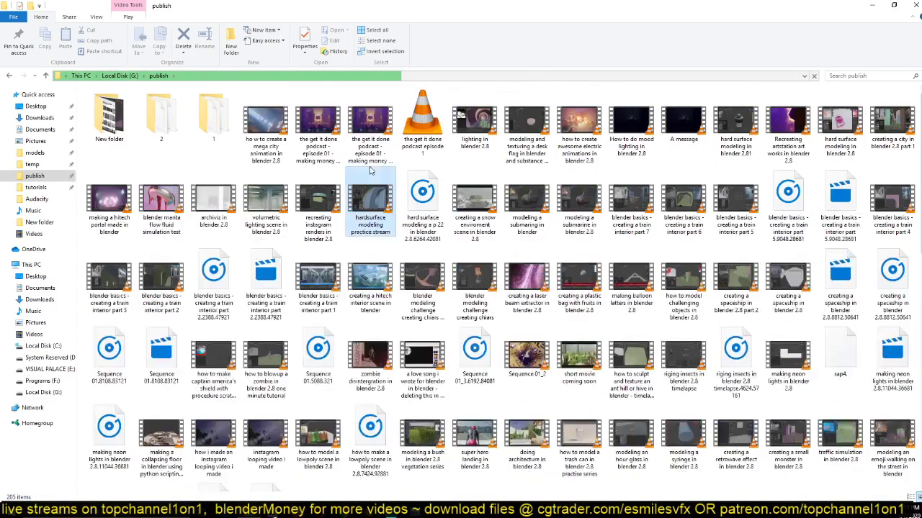
# - Watch the opening of the video "how to create a mega city animation in blender 2.8" in VLC, and close the player
pyautogui.doubleClick(271, 136)
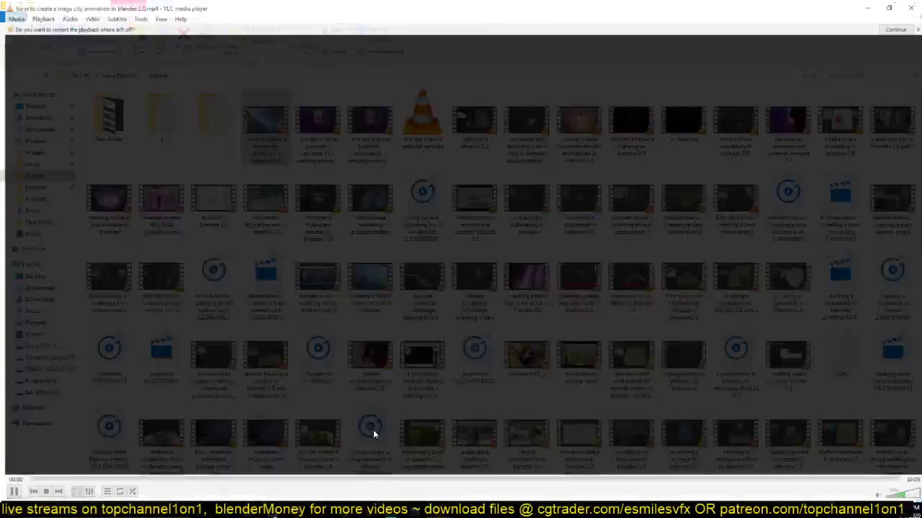
pyautogui.press('space')
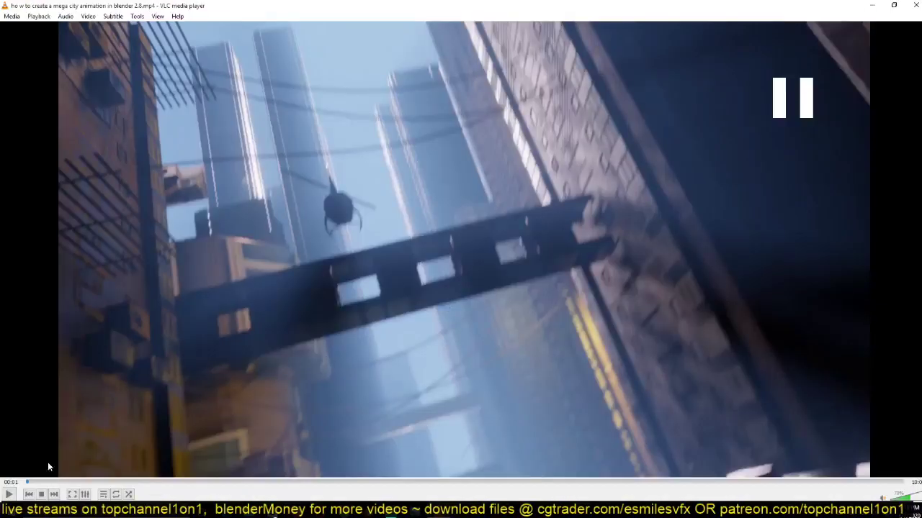
pyautogui.click(8, 493)
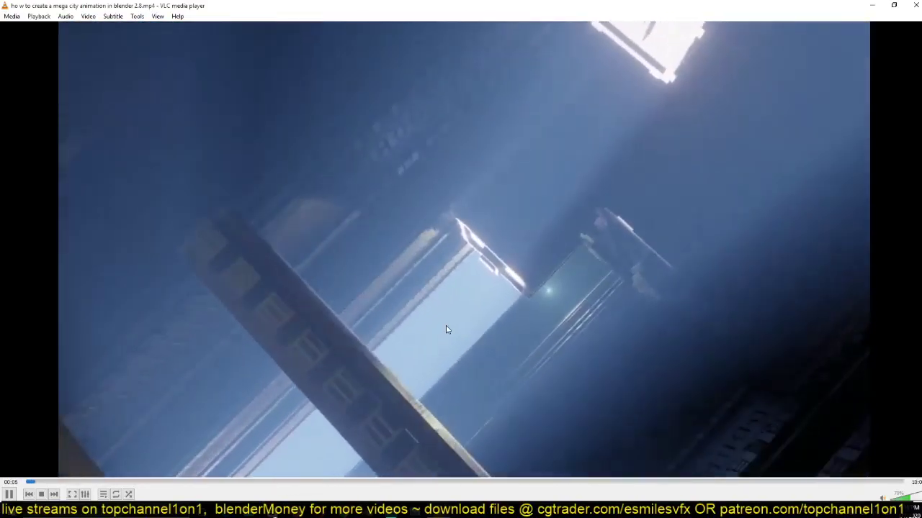
pyautogui.click(447, 329)
pyautogui.click(915, 5)
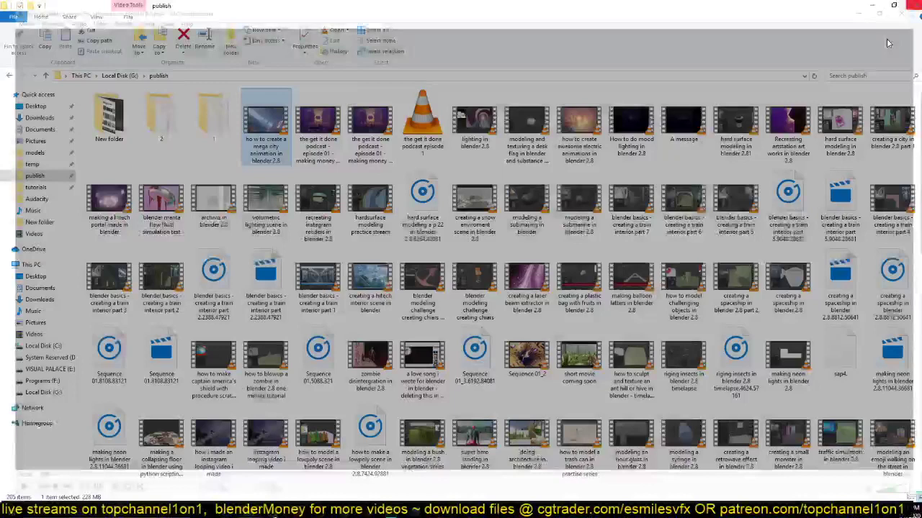
# - Close the animation player and the untitled.blend Blender instance without saving its changes
pyautogui.moveTo(367, 511)
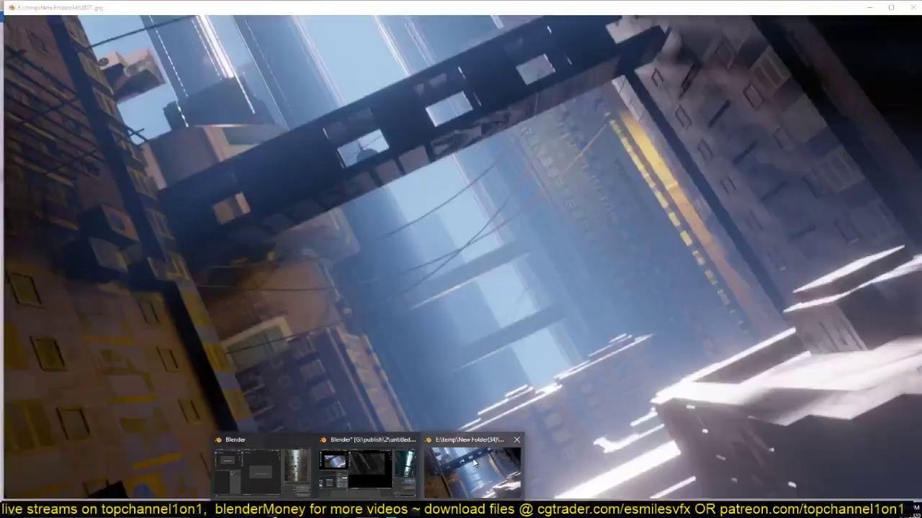
pyautogui.moveTo(397, 467)
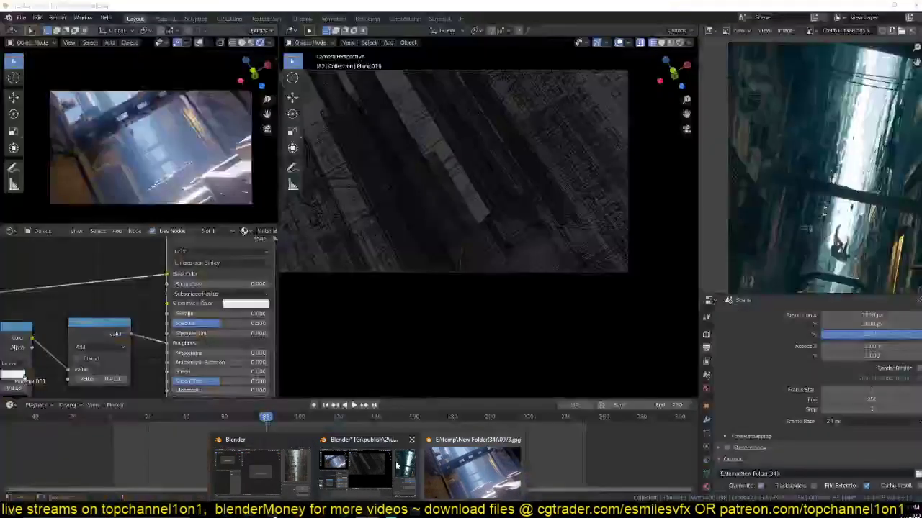
pyautogui.click(462, 473)
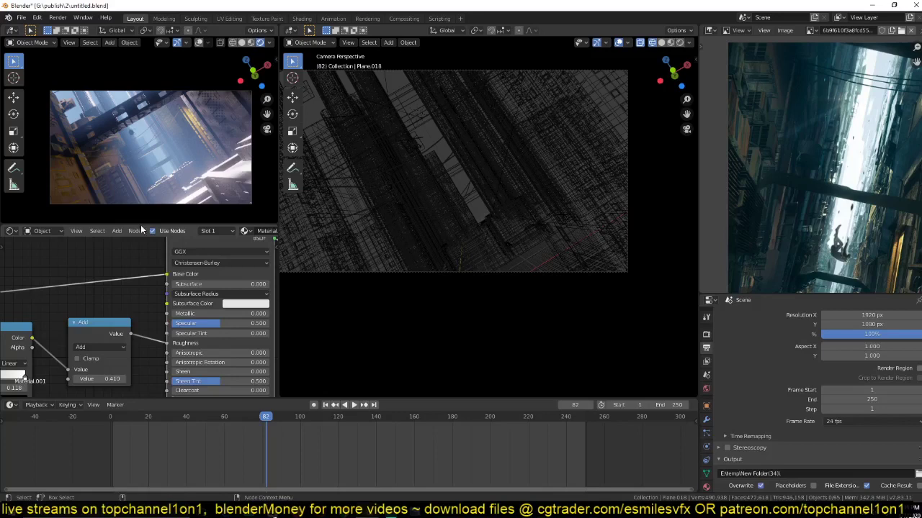
pyautogui.click(913, 5)
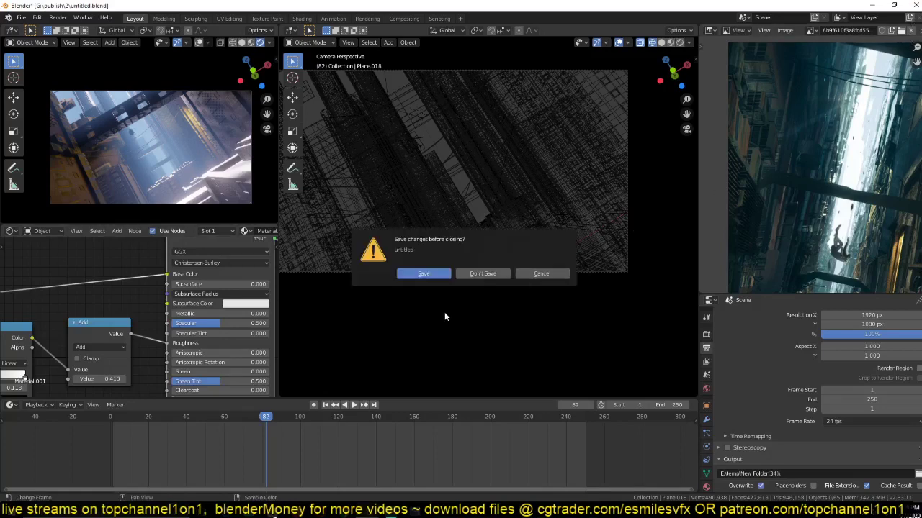
pyautogui.click(483, 273)
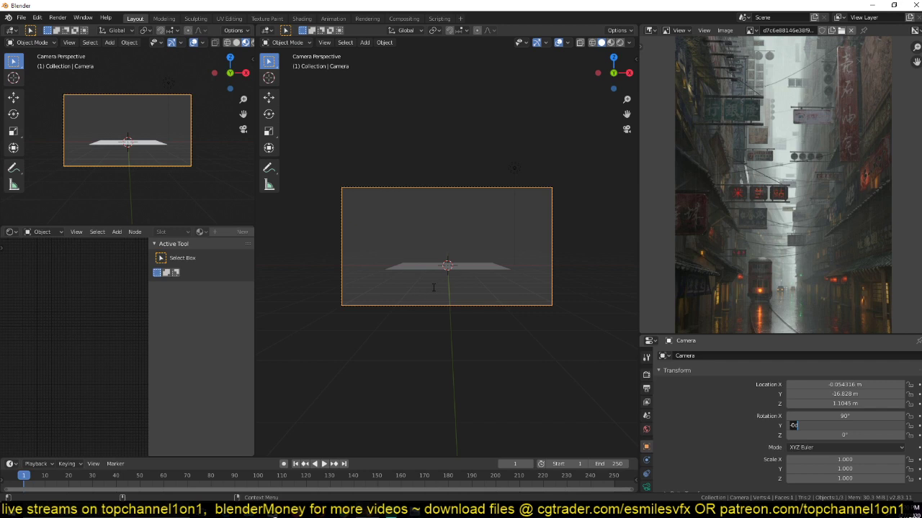
# - Accept 0° as the camera's Y rotation in the new street scene and select the ground plane
pyautogui.press('Return')
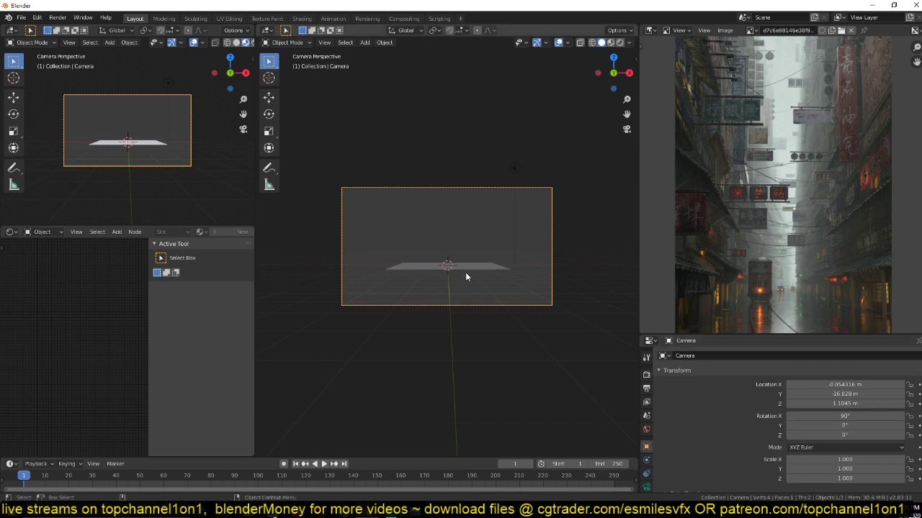
pyautogui.click(465, 272)
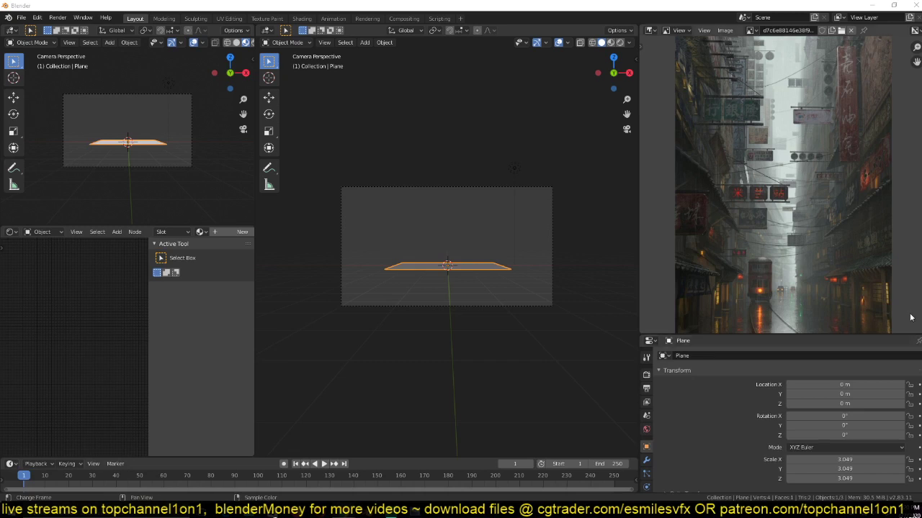
pyautogui.scroll(4, 729, 185)
pyautogui.scroll(-4, 723, 206)
pyautogui.moveTo(723, 203); pyautogui.dragTo(740, 150, button='middle')
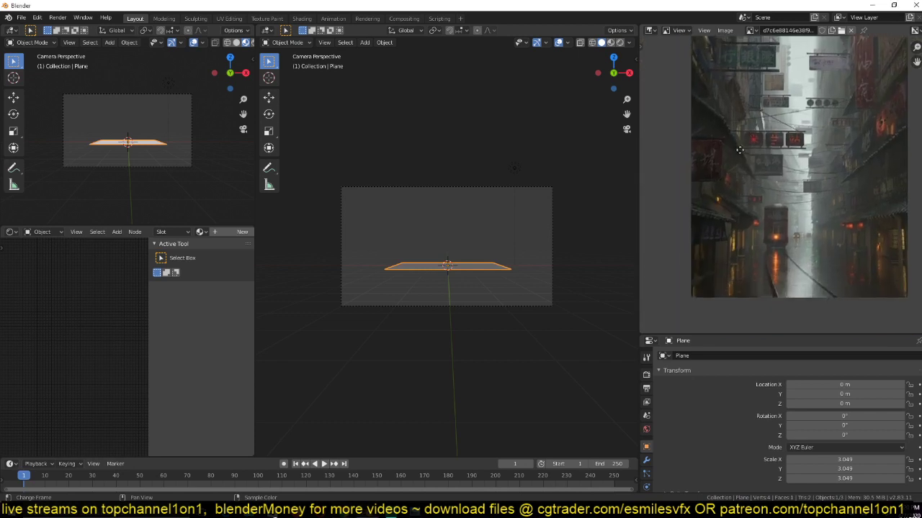
pyautogui.scroll(2, 518, 205)
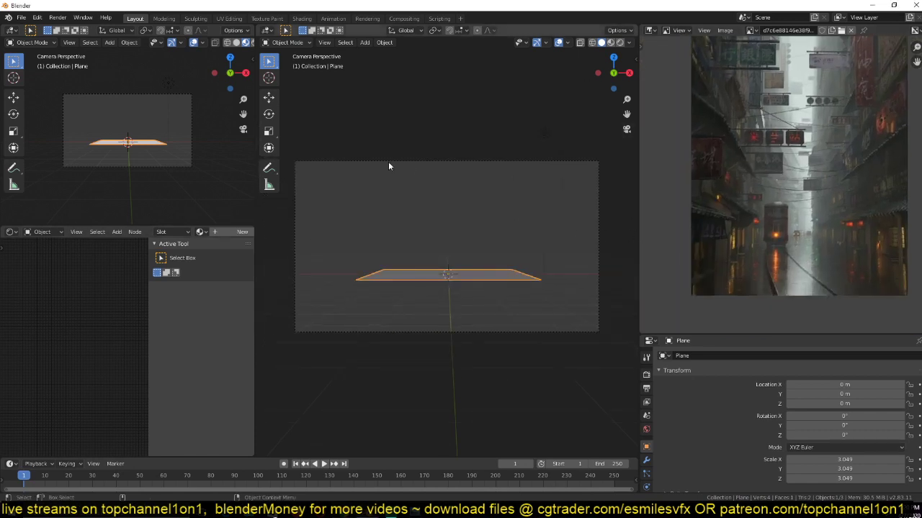
# - Select the camera and set the output Resolution X to 727 px for a portrait frame
pyautogui.click(409, 162)
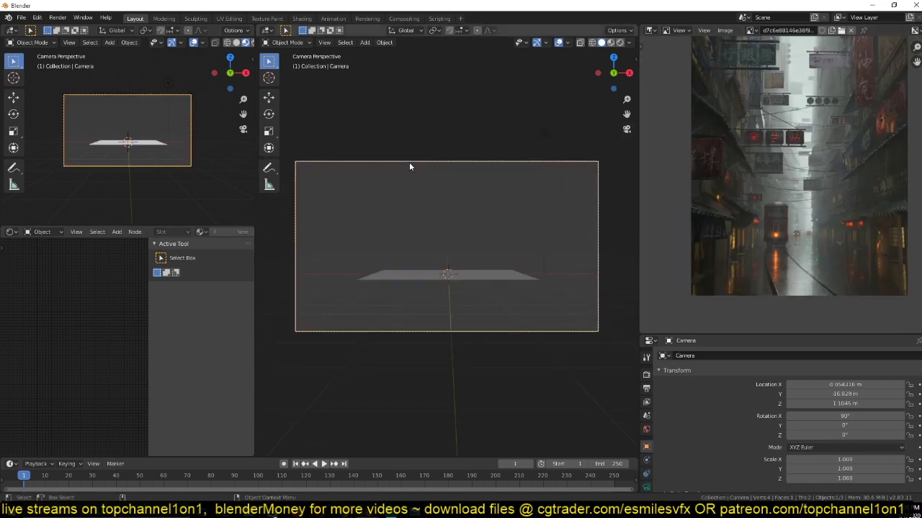
pyautogui.click(645, 375)
pyautogui.click(646, 389)
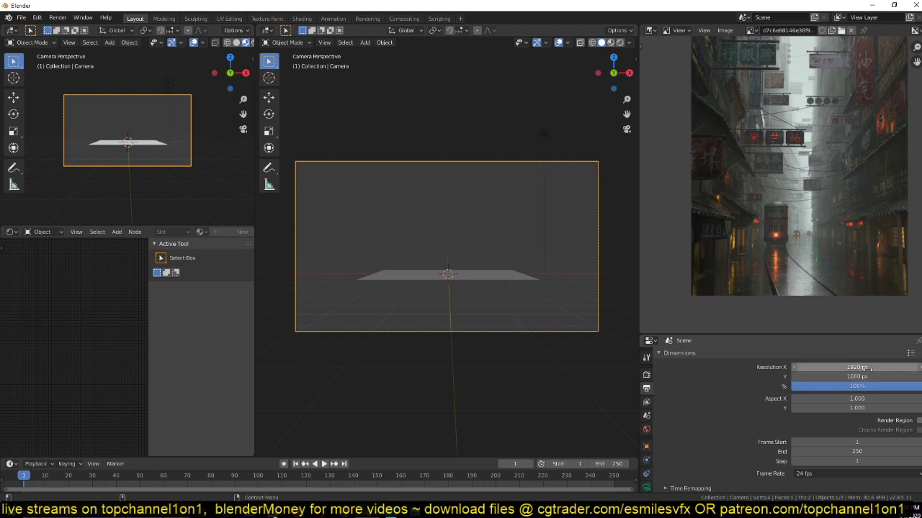
pyautogui.moveTo(858, 368); pyautogui.dragTo(287, 368)
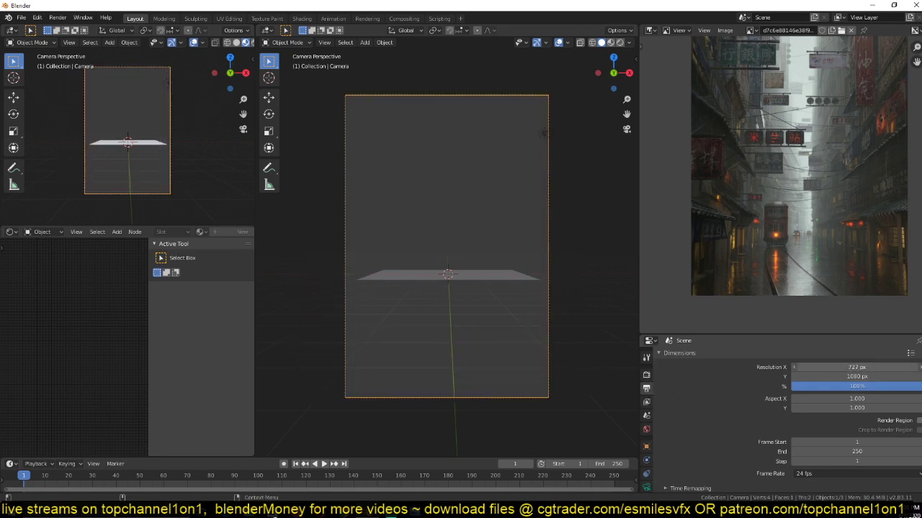
# - Raise the camera about 1.3 m along the Z axis
pyautogui.press('g')
pyautogui.press('z')
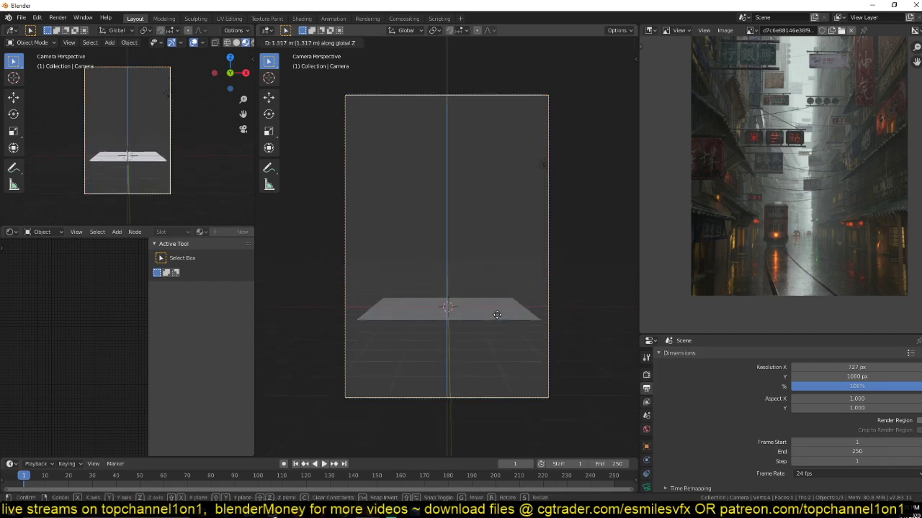
pyautogui.click(497, 315)
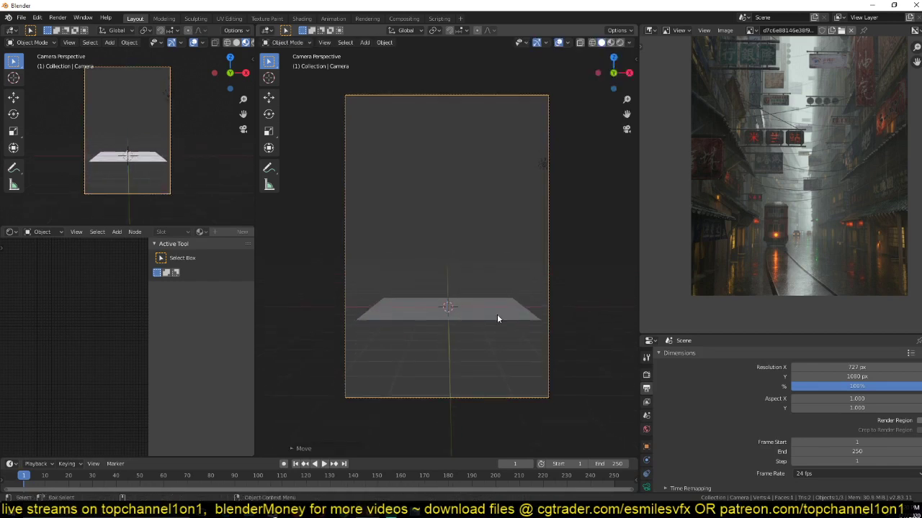
# - Select the ground plane and, from the top view, set the viewport shading to Random colour with Cavity enabled
pyautogui.click(496, 314)
pyautogui.press('KP_7')
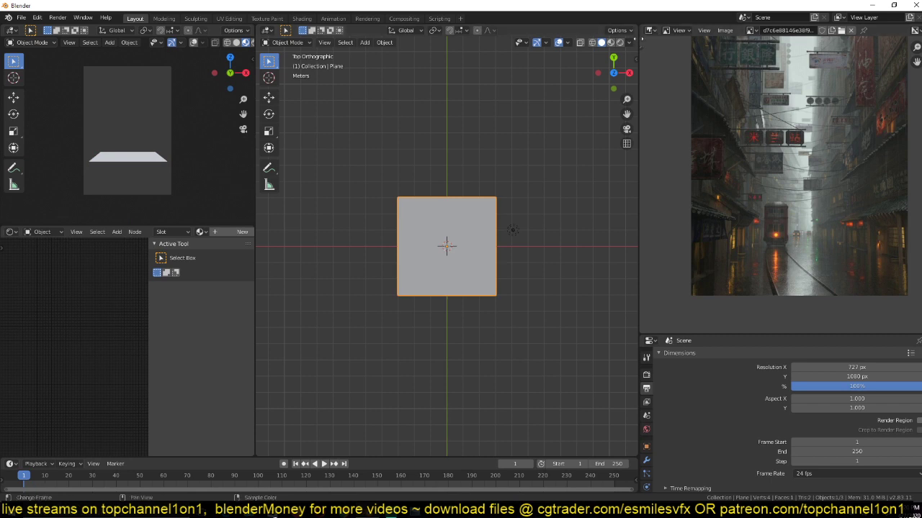
pyautogui.click(628, 43)
pyautogui.click(620, 174)
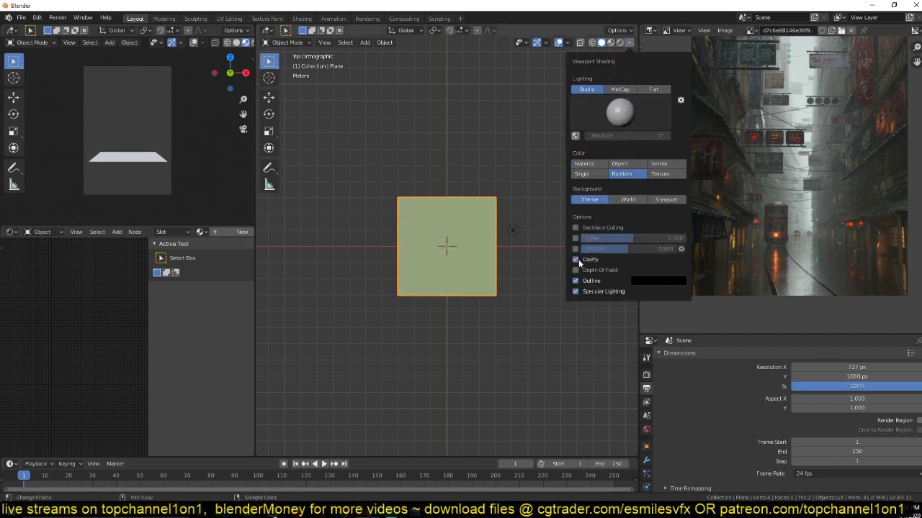
# - Scale up the ground plane and stretch it along Y into a long street strip
pyautogui.press('s')
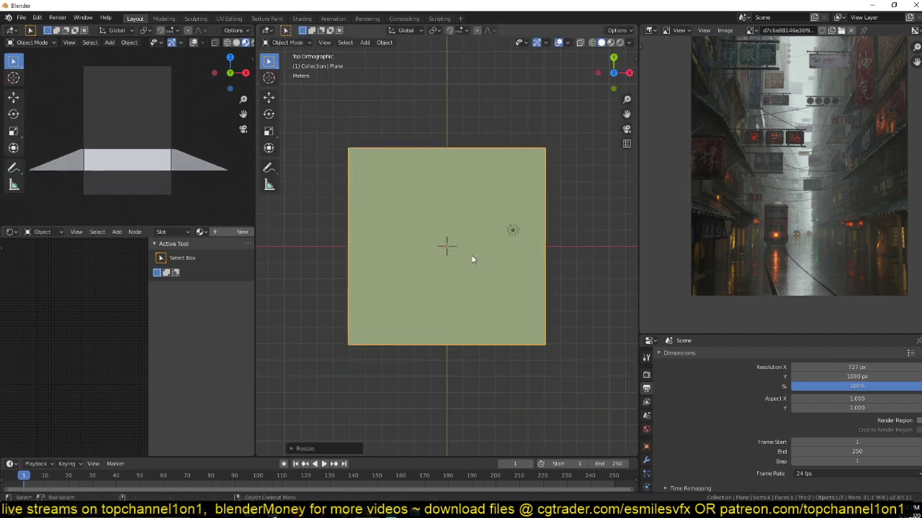
pyautogui.click(473, 261)
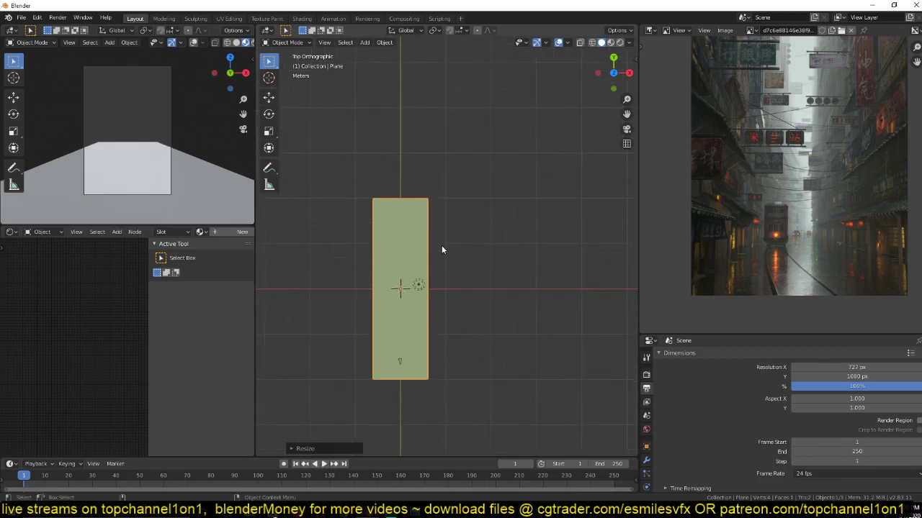
# - Try to extrude the street plane's far edge and rotate it into a bend
pyautogui.keyDown('shift'); pyautogui.moveTo(422, 219); pyautogui.dragTo(401, 301, button='middle'); pyautogui.keyUp('shift')
pyautogui.press('Tab')
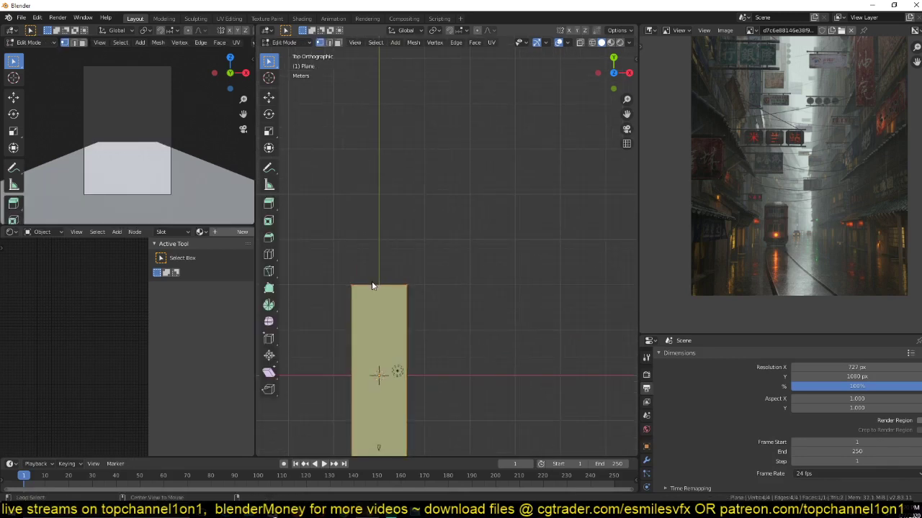
pyautogui.click(372, 286)
pyautogui.press('e')
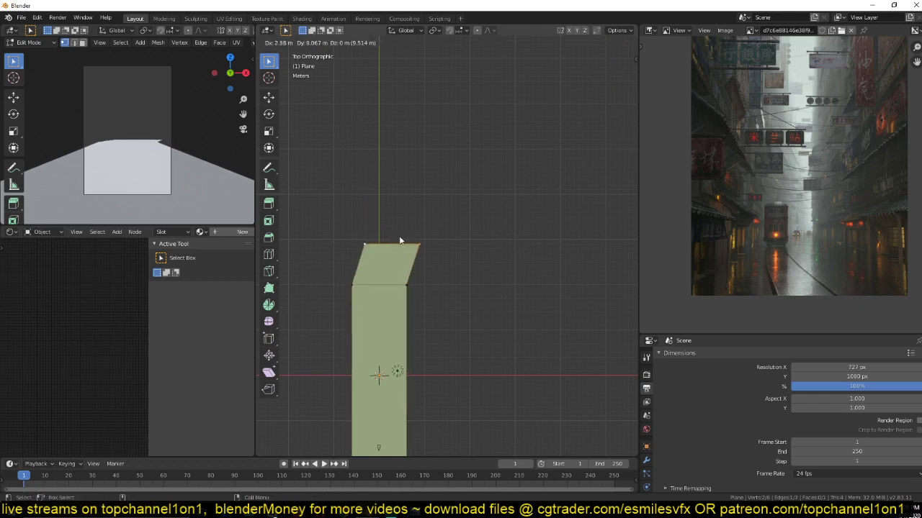
pyautogui.click(400, 241)
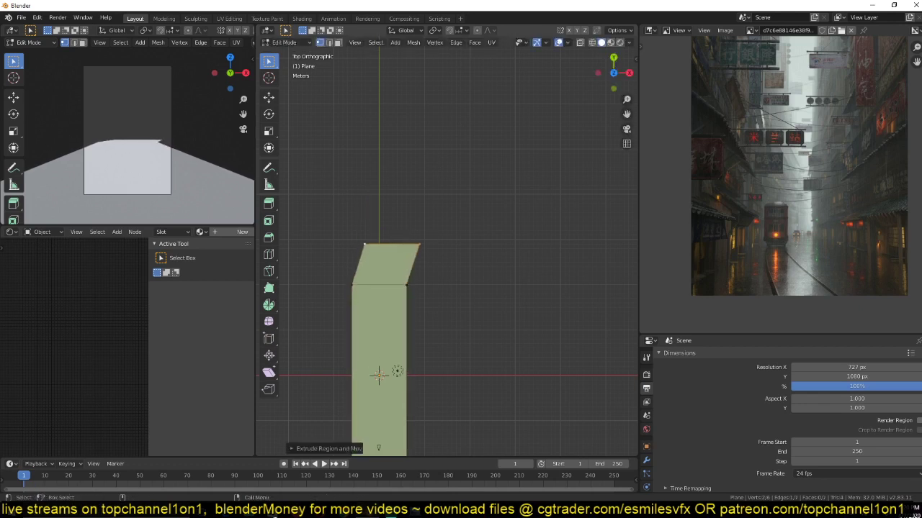
pyautogui.press('r')
pyautogui.click(475, 263)
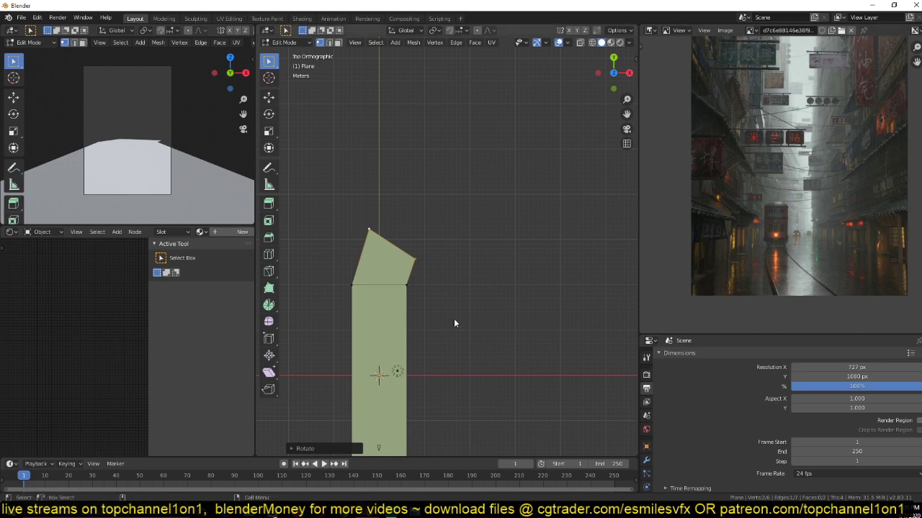
pyautogui.hotkey('ctrl', 'z')
pyautogui.hotkey('ctrl', 'z')
pyautogui.hotkey('ctrl', 'z')
pyautogui.press('Tab')
# - Extrude the street's far right corner vertex into a curved chain of edges bending right, and adjust one of its vertices
pyautogui.scroll(-4, 384, 291)
pyautogui.keyDown('shift'); pyautogui.moveTo(383, 292); pyautogui.dragTo(364, 301, button='middle'); pyautogui.keyUp('shift')
pyautogui.scroll(6, 364, 301)
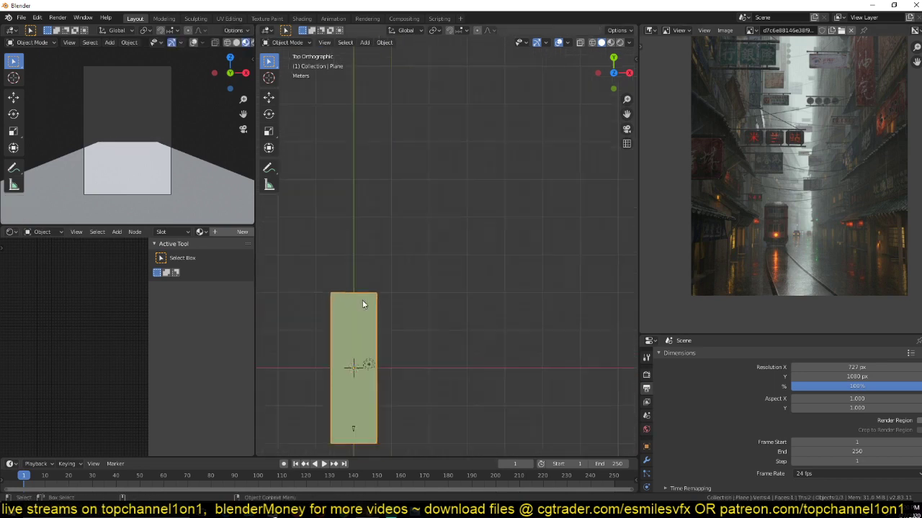
pyautogui.scroll(-3, 350, 314)
pyautogui.press('Tab')
pyautogui.press('e')
pyautogui.click(394, 252)
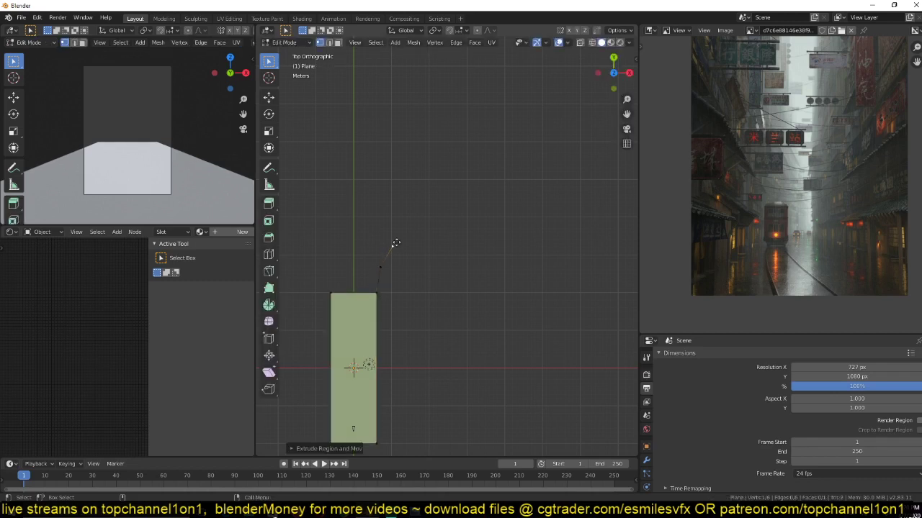
pyautogui.click(391, 250)
pyautogui.press('g')
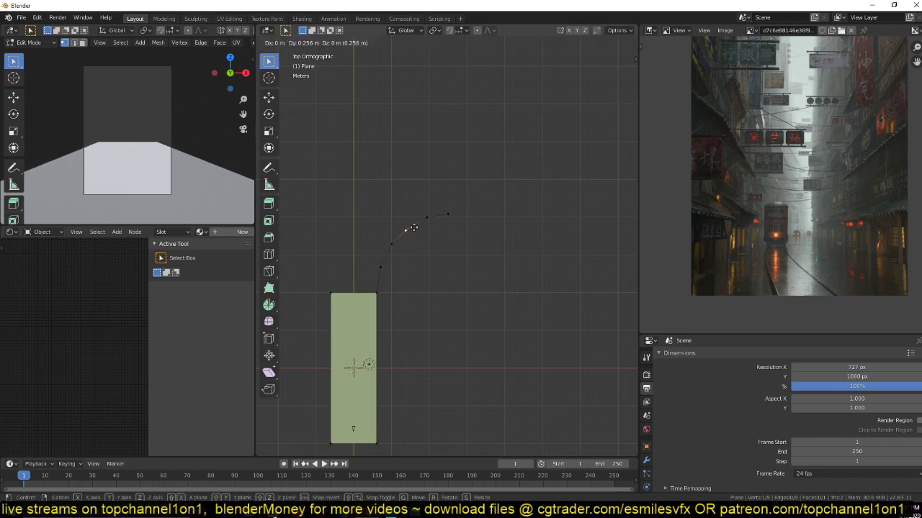
pyautogui.click(414, 227)
# - Select the curved chain's vertices up to its end and extrude them outward into a strip of faces
pyautogui.click(381, 267)
pyautogui.keyDown('ctrl'); pyautogui.click(448, 214); pyautogui.keyUp('ctrl')
pyautogui.press('r')
pyautogui.rightClick(428, 222)
pyautogui.press('e')
pyautogui.click(412, 240)
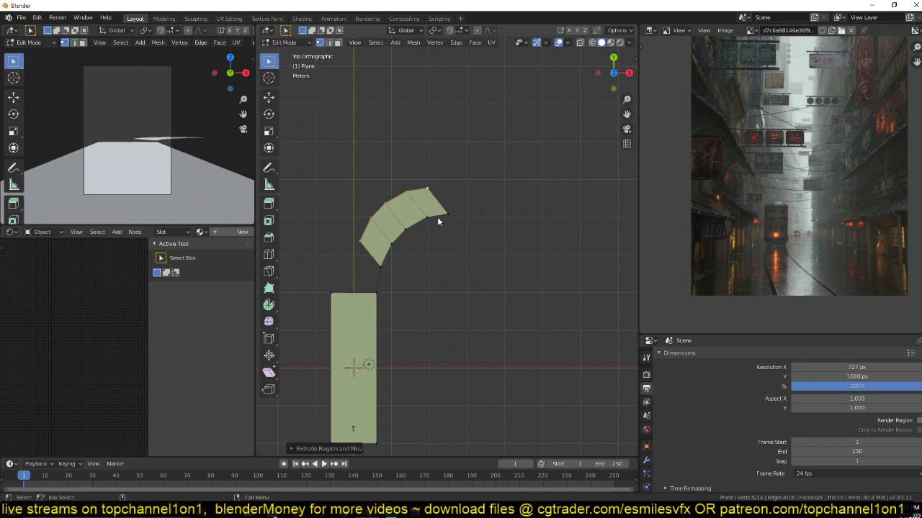
# - Scale, move and rotate the strip's outer edge chain to widen the bend
pyautogui.press('s')
pyautogui.click(481, 199)
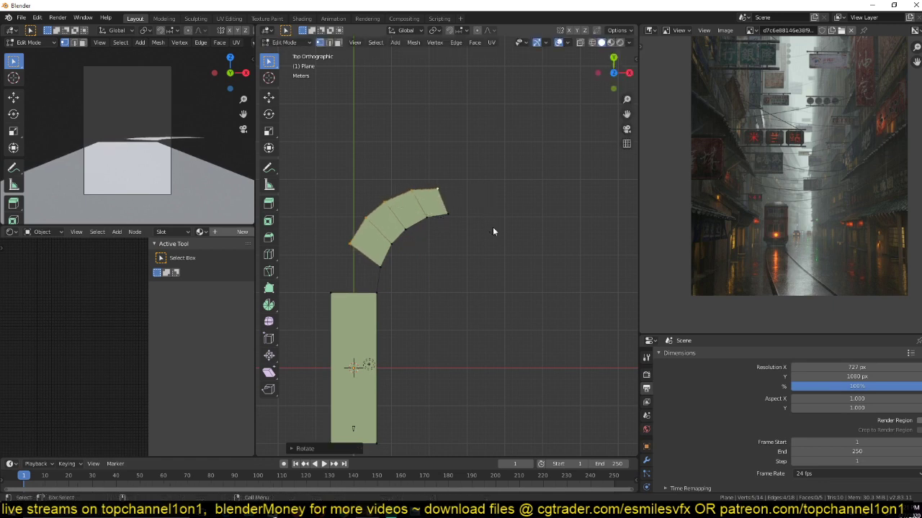
pyautogui.press('g')
pyautogui.click(486, 211)
pyautogui.press('r')
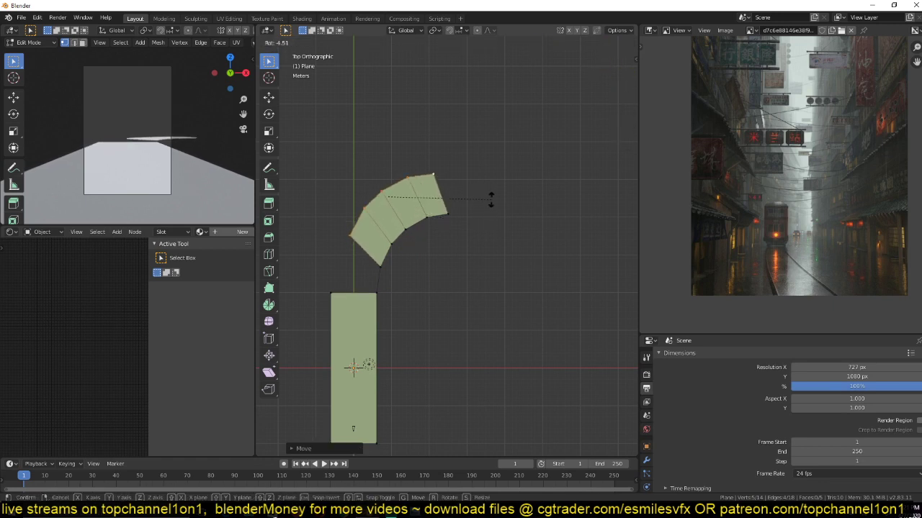
pyautogui.click(491, 200)
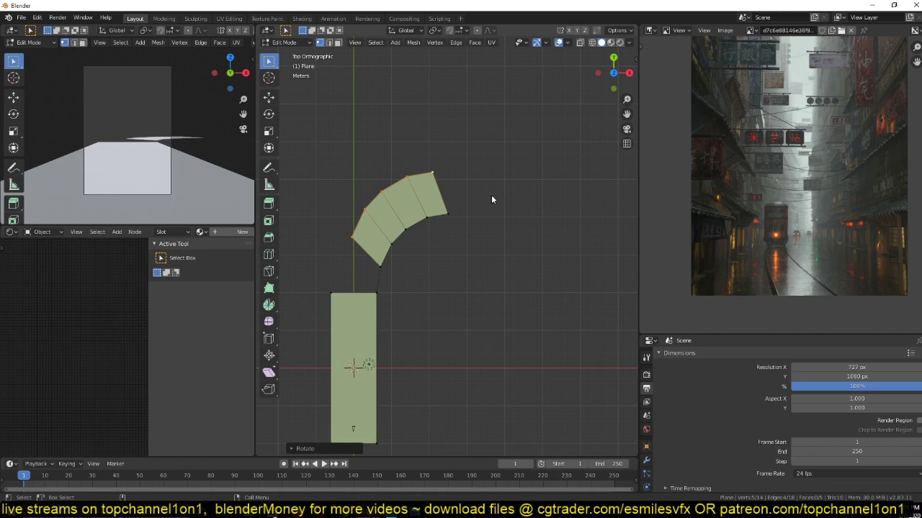
# - Move the outer vertices of the bend one by one to even out the road width
pyautogui.click(352, 237)
pyautogui.press('g')
pyautogui.click(341, 248)
pyautogui.click(364, 209)
pyautogui.press('g')
pyautogui.click(350, 219)
pyautogui.click(381, 194)
pyautogui.press('g')
pyautogui.click(408, 178)
pyautogui.press('g')
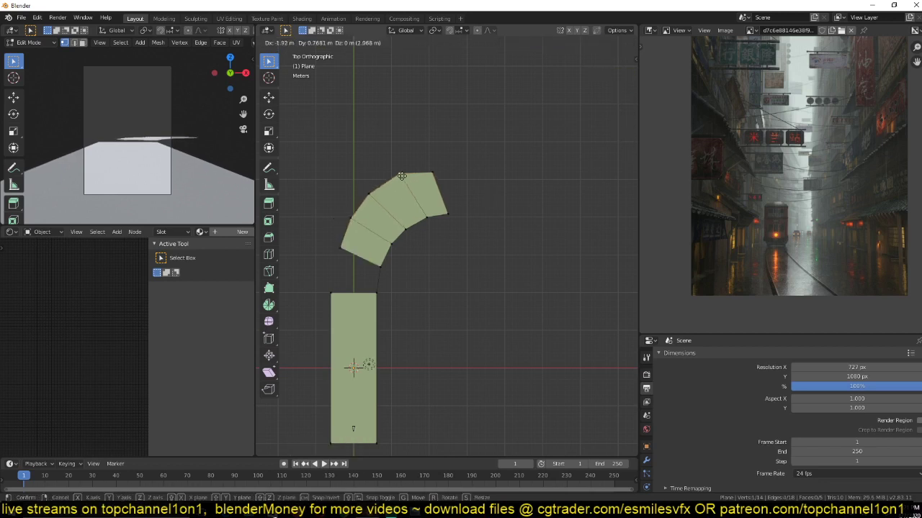
pyautogui.click(402, 176)
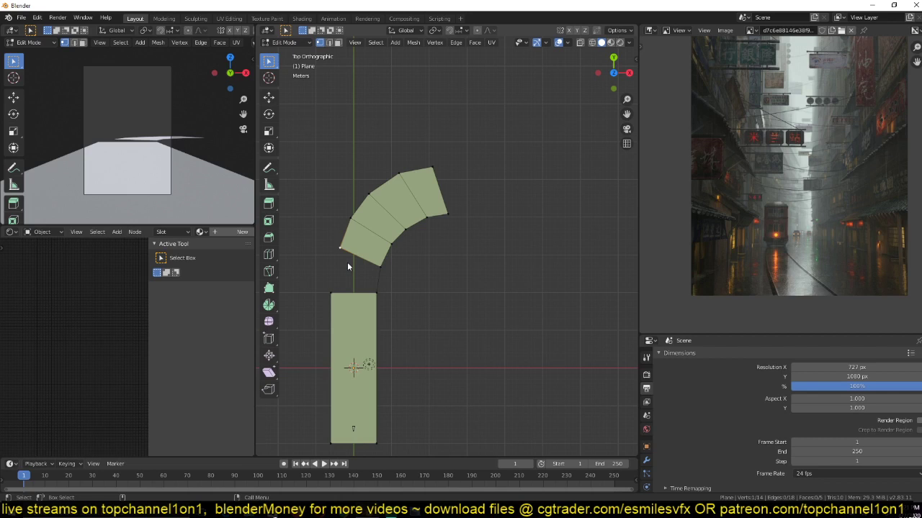
# - Fill the gap between the straight street's far edge and the bend's starting edge with a face
pyautogui.press('2')
pyautogui.click(354, 261)
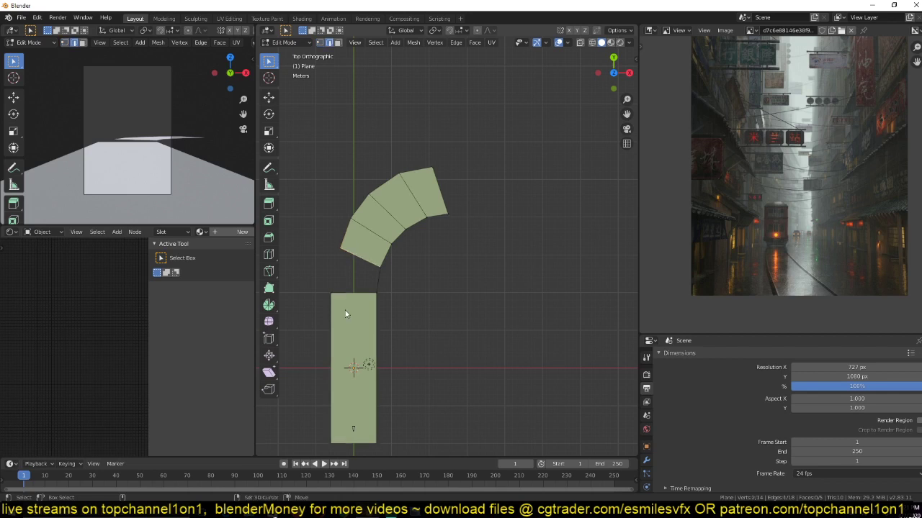
pyautogui.keyDown('shift'); pyautogui.click(348, 296); pyautogui.keyUp('shift')
pyautogui.press('f')
pyautogui.hotkey('ctrl', 'z')
pyautogui.press('f')
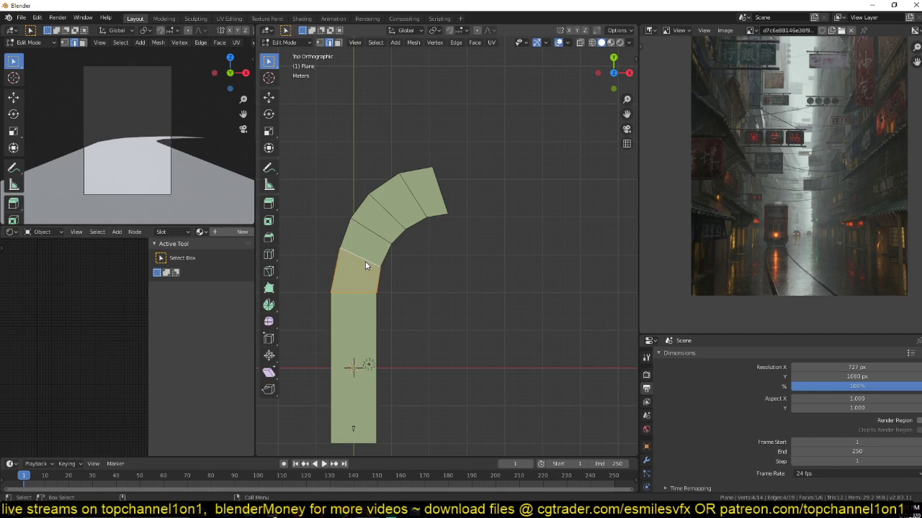
# - Nudge the bend's boundary vertices into a smoother curve and return to Object Mode
pyautogui.click(354, 225)
pyautogui.press('g')
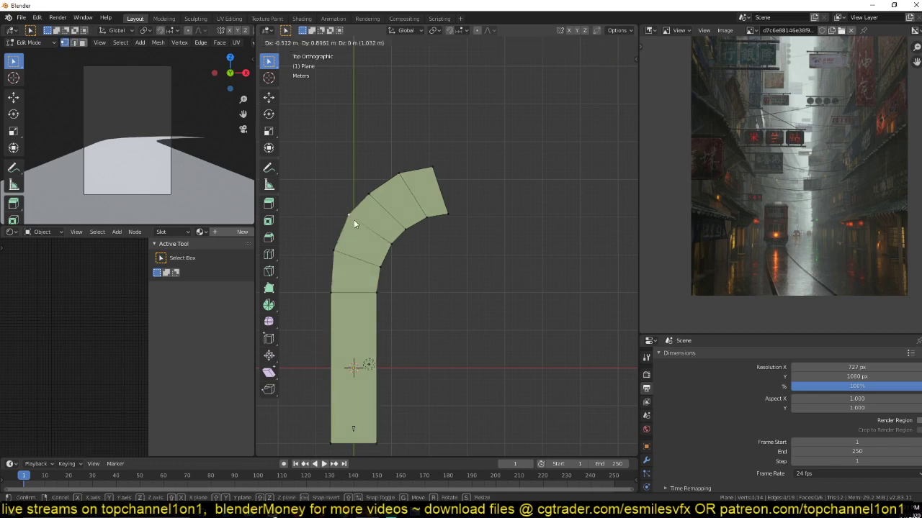
pyautogui.click(354, 221)
pyautogui.click(383, 199)
pyautogui.press('g')
pyautogui.click(400, 178)
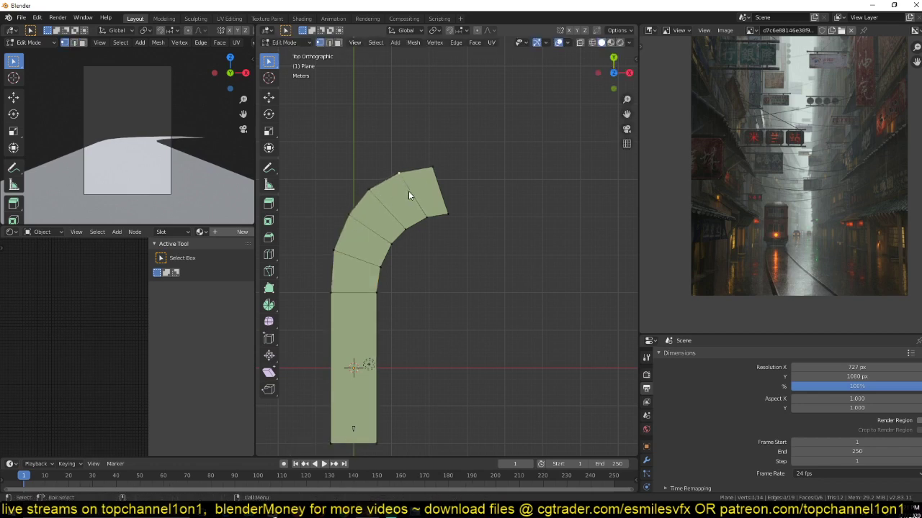
pyautogui.click(428, 187)
pyautogui.press('Tab')
# - Switch the small camera viewport to Solid shading with Random object colours
pyautogui.scroll(-3, 417, 349)
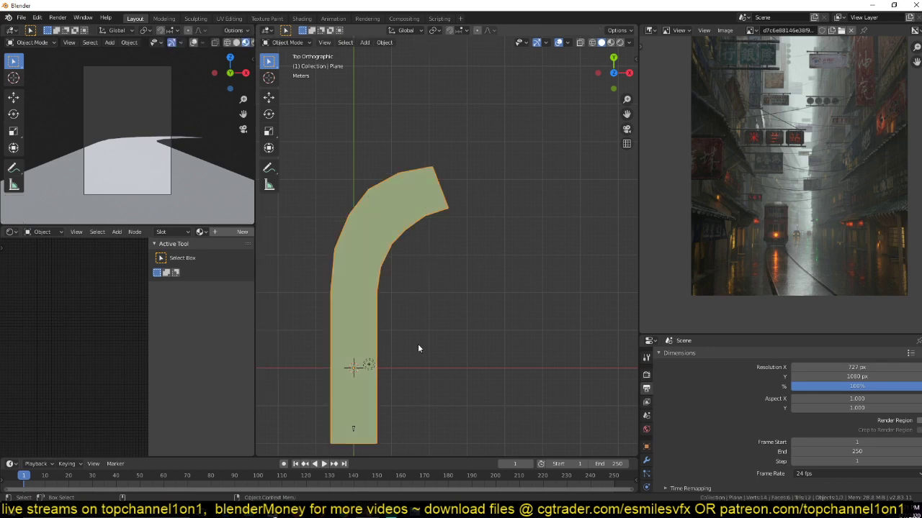
pyautogui.click(237, 42)
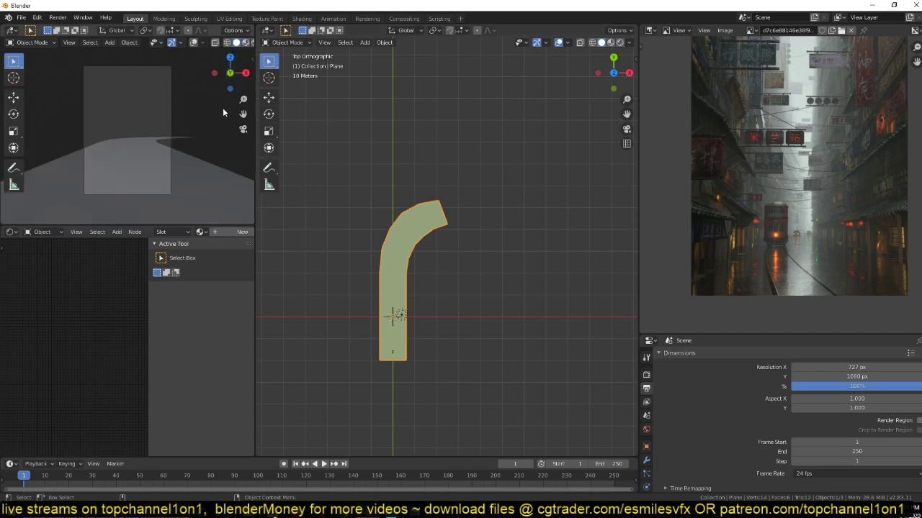
pyautogui.scroll(-2, 245, 45)
pyautogui.click(246, 42)
pyautogui.click(238, 174)
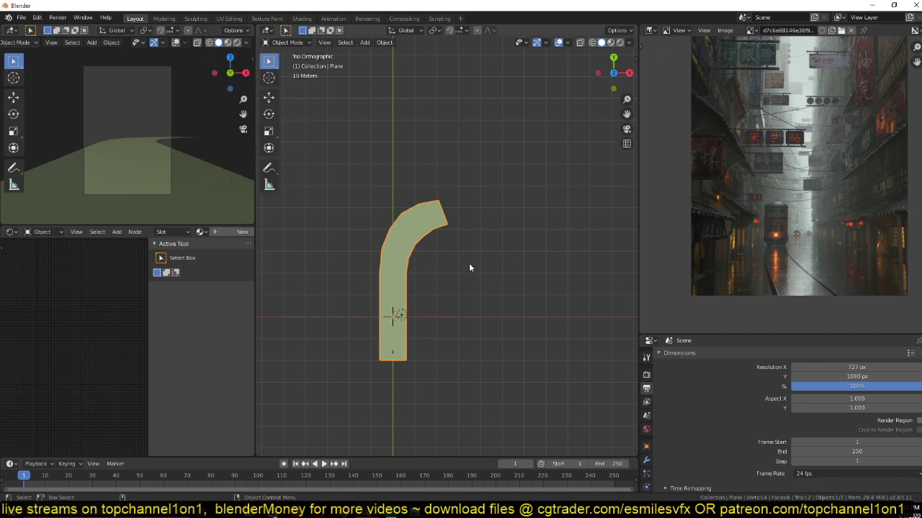
# - Add a cube at the street's near end, scale it up and place it against the road's left edge
pyautogui.moveTo(469, 264)
pyautogui.mouseDown(button='middle')
pyautogui.moveTo(526, 289)
pyautogui.moveTo(477, 320)
pyautogui.mouseUp(button='middle')
pyautogui.press('Tab')
pyautogui.press('Tab')
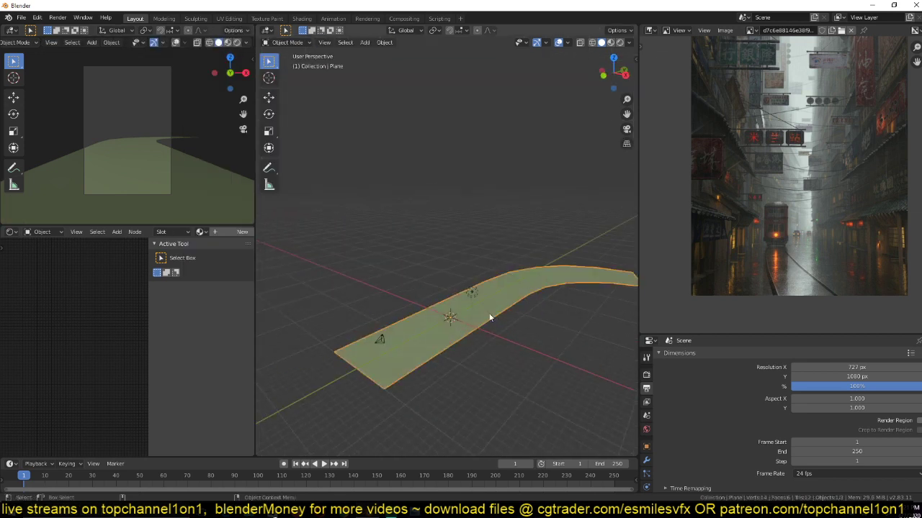
pyautogui.press('KP_7')
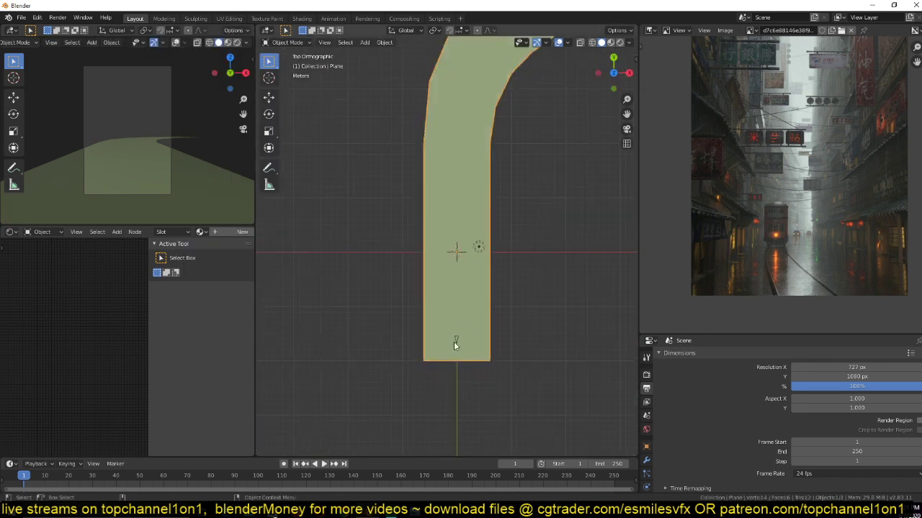
pyautogui.hotkey('shift', 'a')
pyautogui.moveTo(398, 310)
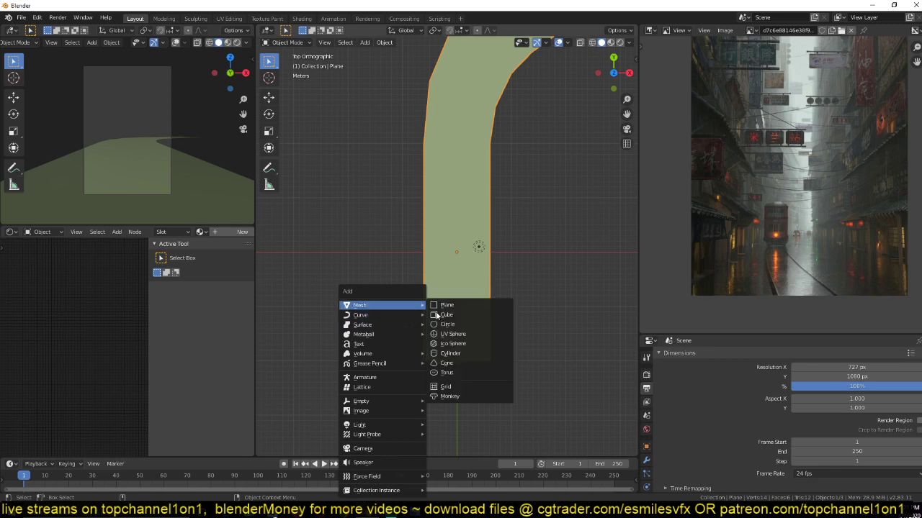
pyautogui.click(437, 314)
pyautogui.press('s')
pyautogui.click(596, 340)
pyautogui.press('g')
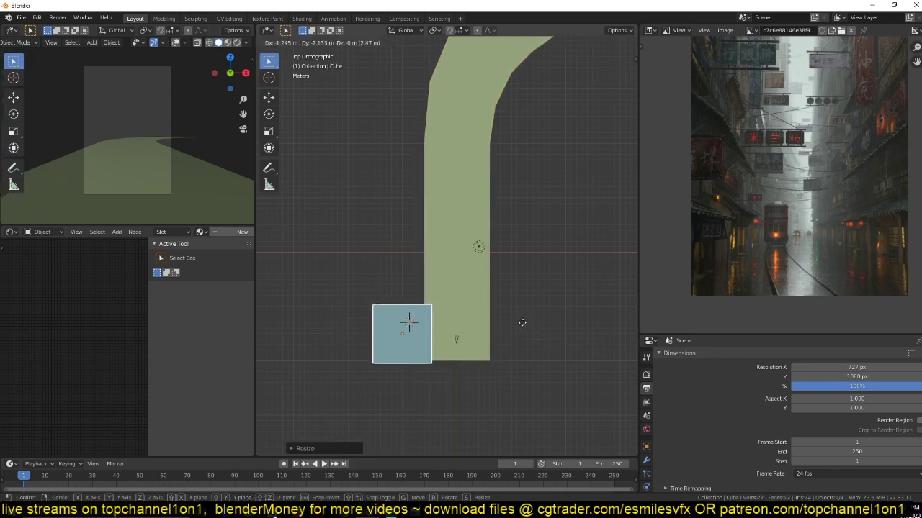
pyautogui.click(516, 319)
# - Raise the cube's whole mesh along Z in Edit Mode until its base rests on the ground line
pyautogui.moveTo(516, 319); pyautogui.dragTo(446, 277, button='middle')
pyautogui.press('Tab')
pyautogui.press('Tab')
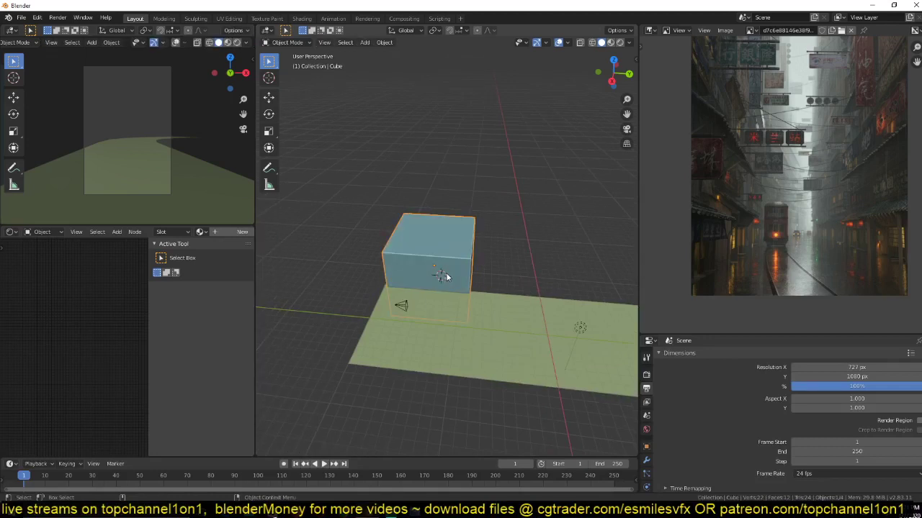
pyautogui.press('KP_1')
pyautogui.press('Tab')
pyautogui.press('a')
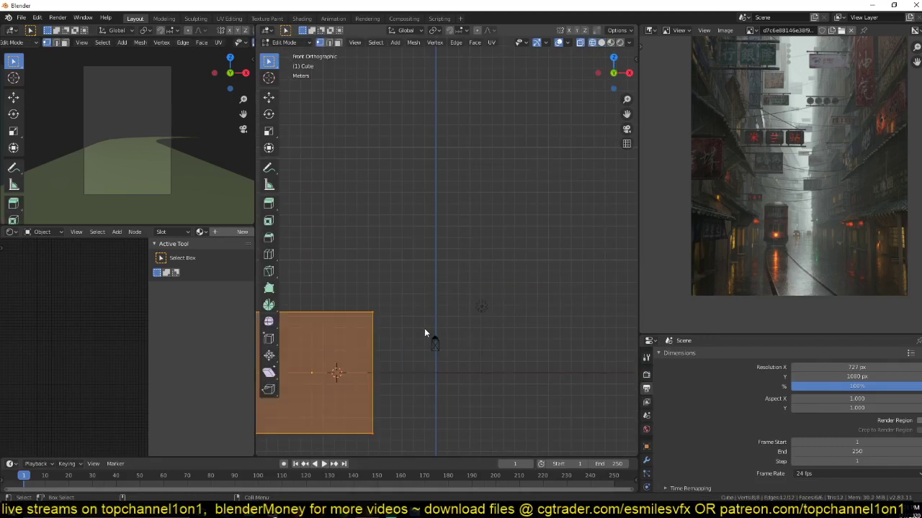
pyautogui.press('g')
pyautogui.press('z')
pyautogui.click(434, 269)
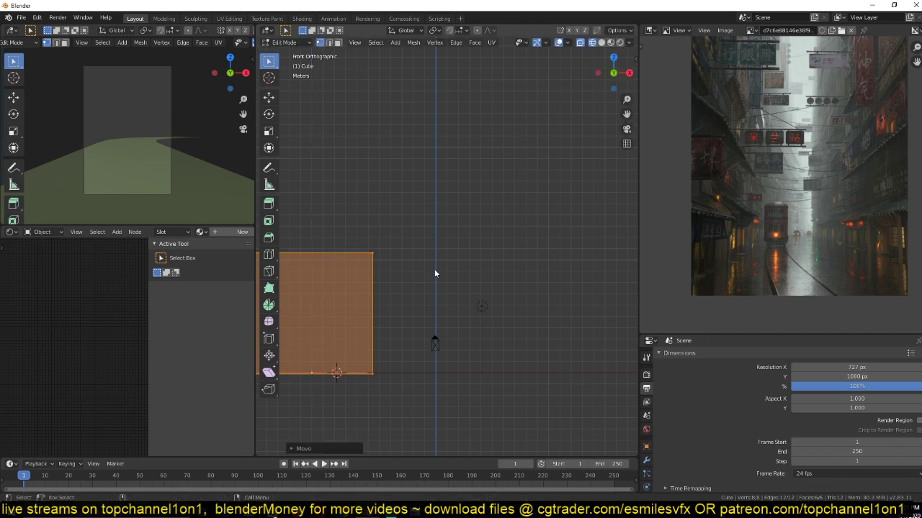
# - Move the vertices on the cube's side away from the road along X towards it to narrow the block
pyautogui.scroll(-1, 434, 269)
pyautogui.scroll(-2, 515, 208)
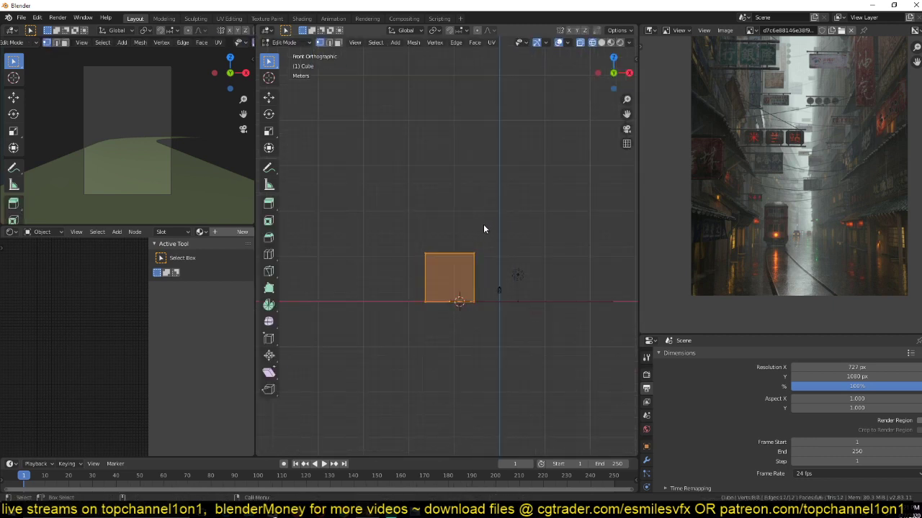
pyautogui.hotkey('alt', 'a')
pyautogui.moveTo(393, 217); pyautogui.dragTo(455, 331)
pyautogui.click(269, 96)
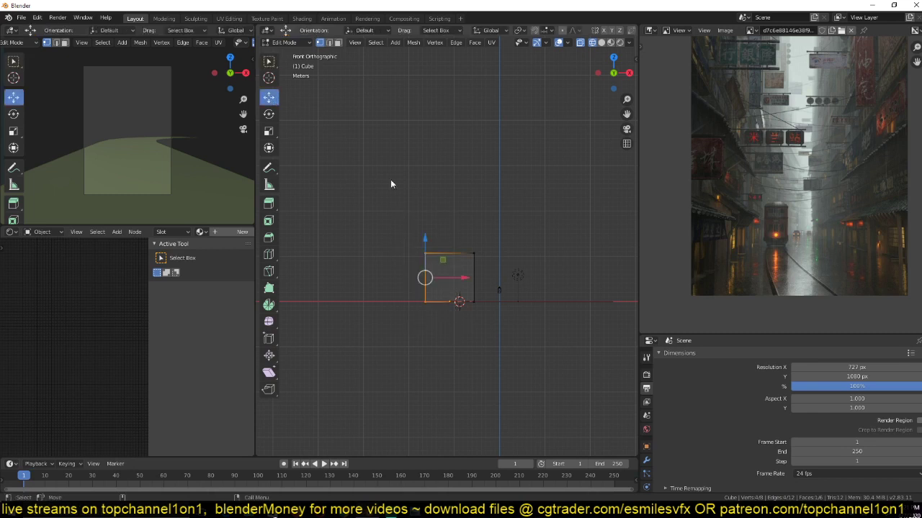
pyautogui.moveTo(449, 277); pyautogui.dragTo(481, 277)
pyautogui.moveTo(481, 278)
pyautogui.mouseDown(button='middle')
pyautogui.moveTo(471, 275)
pyautogui.moveTo(462, 330)
pyautogui.mouseUp(button='middle')
# - Pull the block's top face straight up into a tall tower in Solid shading and return to Object Mode
pyautogui.press('z')
pyautogui.click(527, 259)
pyautogui.scroll(4, 475, 258)
pyautogui.press('3')
pyautogui.click(457, 273)
pyautogui.scroll(-1, 490, 392)
pyautogui.moveTo(456, 277); pyautogui.dragTo(456, 29)
pyautogui.scroll(-5, 534, 341)
pyautogui.press('Tab')
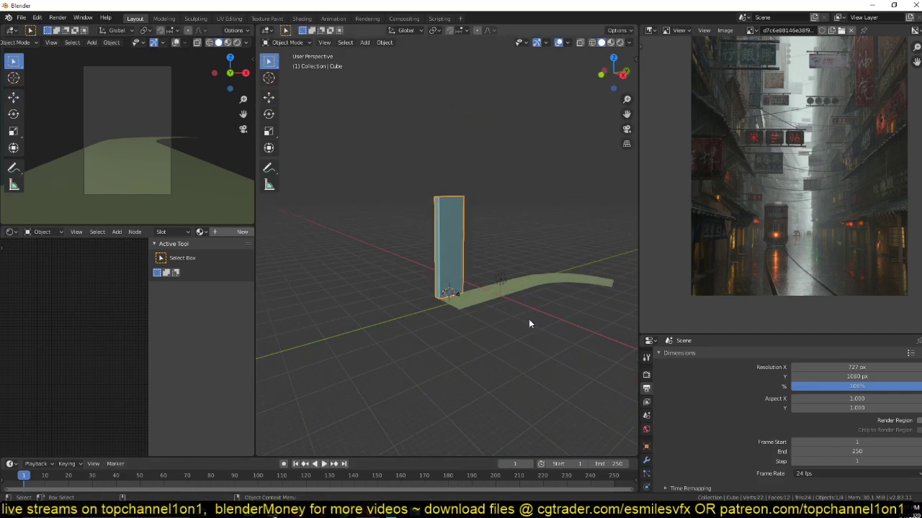
# - Hide the shader editor's sidebar
pyautogui.scroll(5, 529, 323)
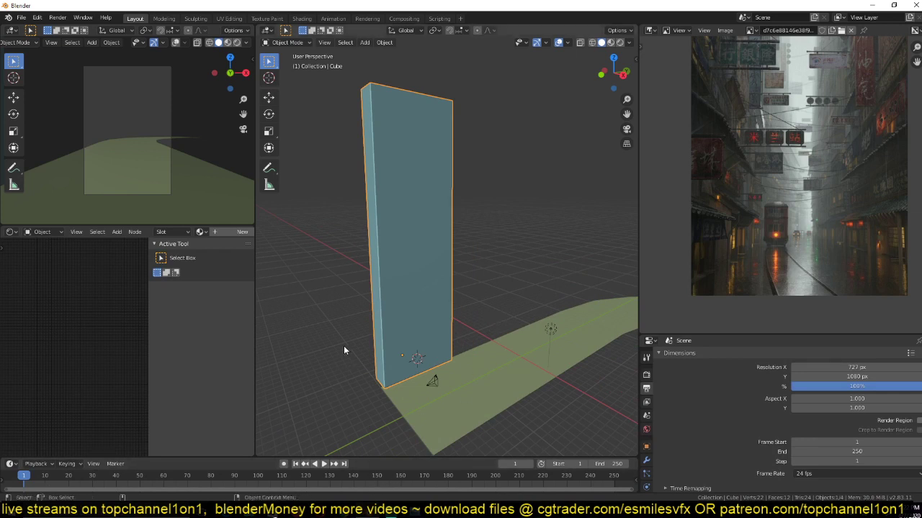
pyautogui.press('n')
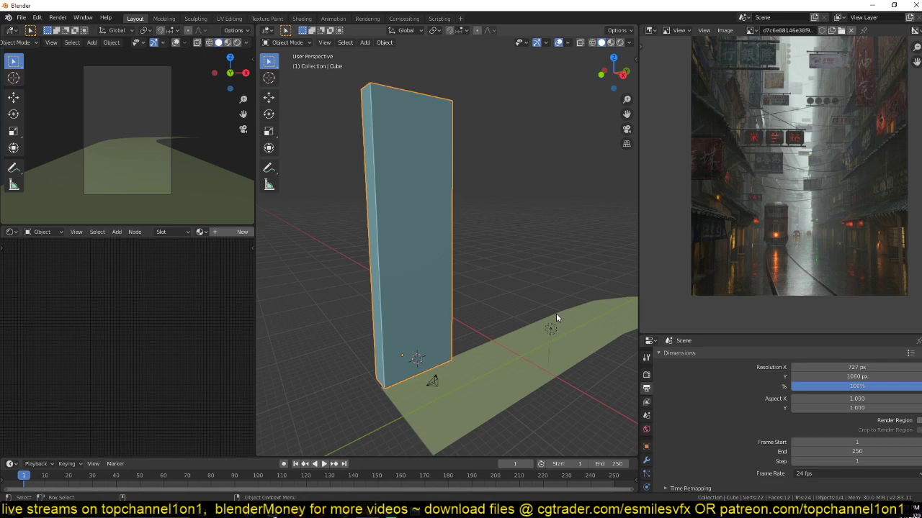
# - Switch to the Chrome browser, search Google Images for "street" and look through the street photos
pyautogui.moveTo(344, 512)
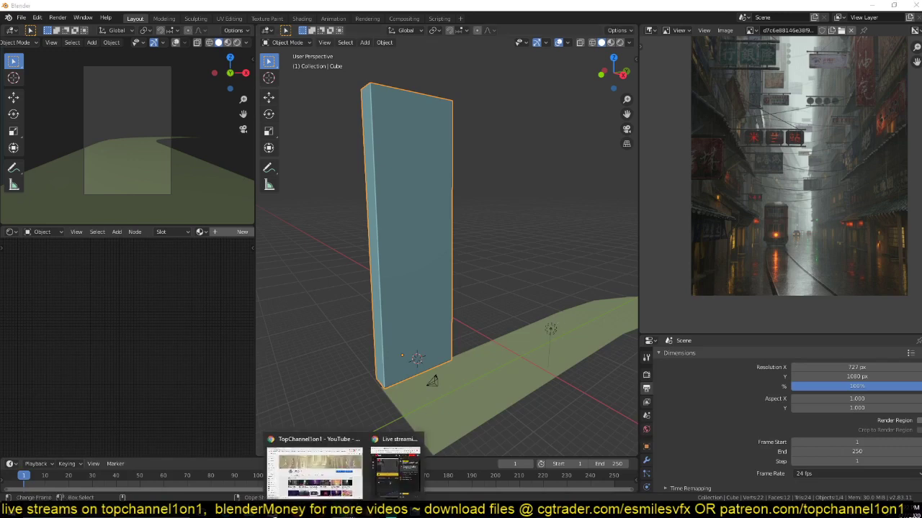
pyautogui.click(330, 478)
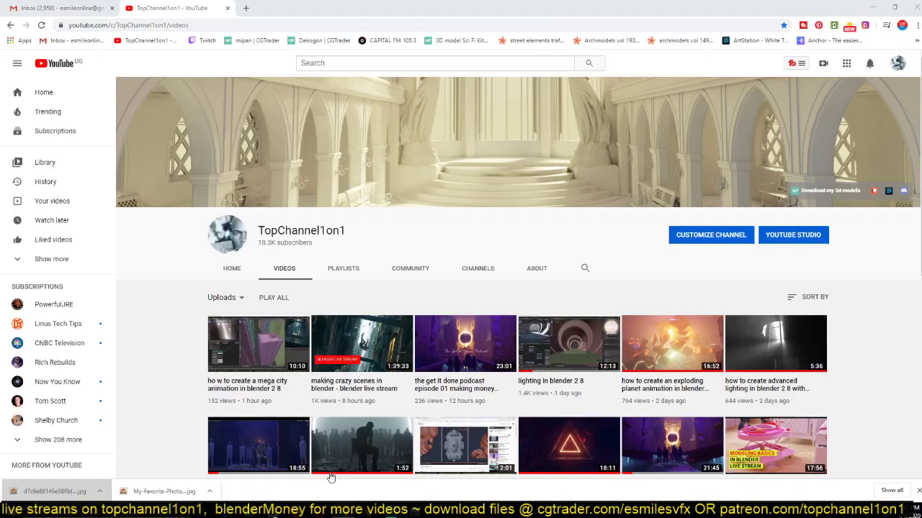
pyautogui.click(245, 8)
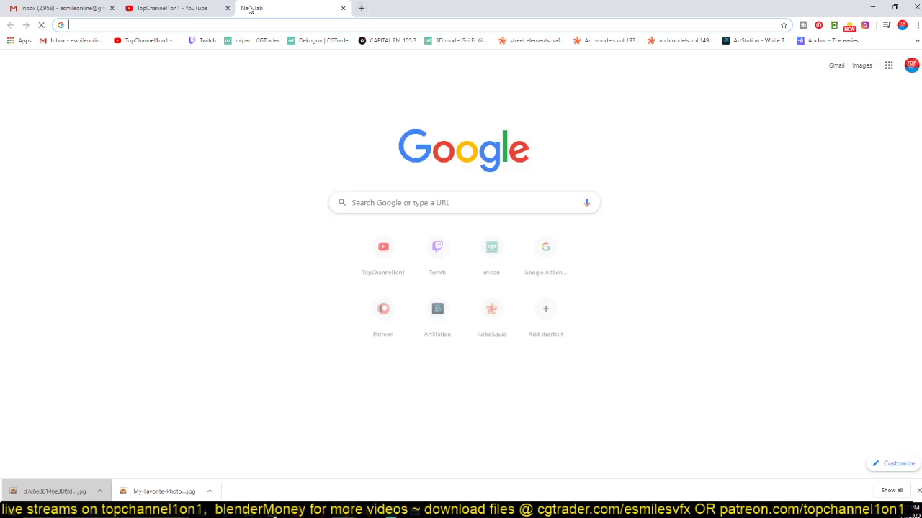
pyautogui.write('street')
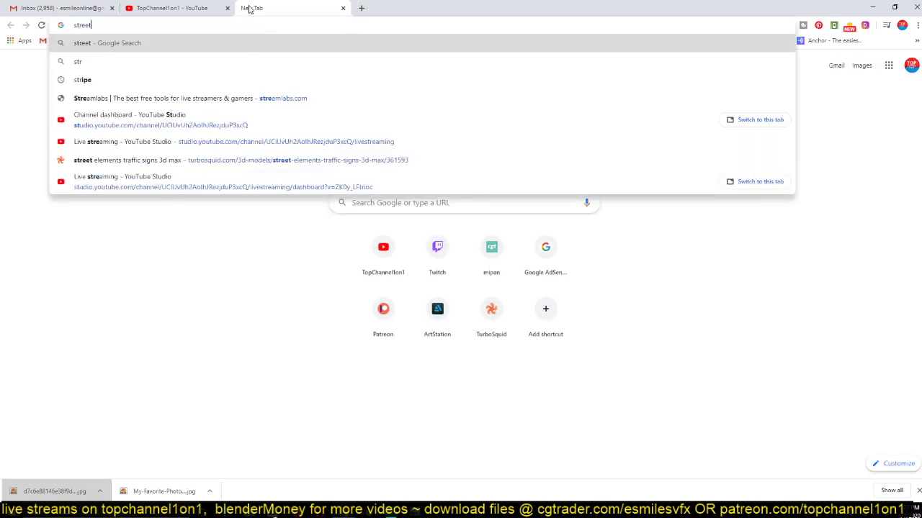
pyautogui.press('Return')
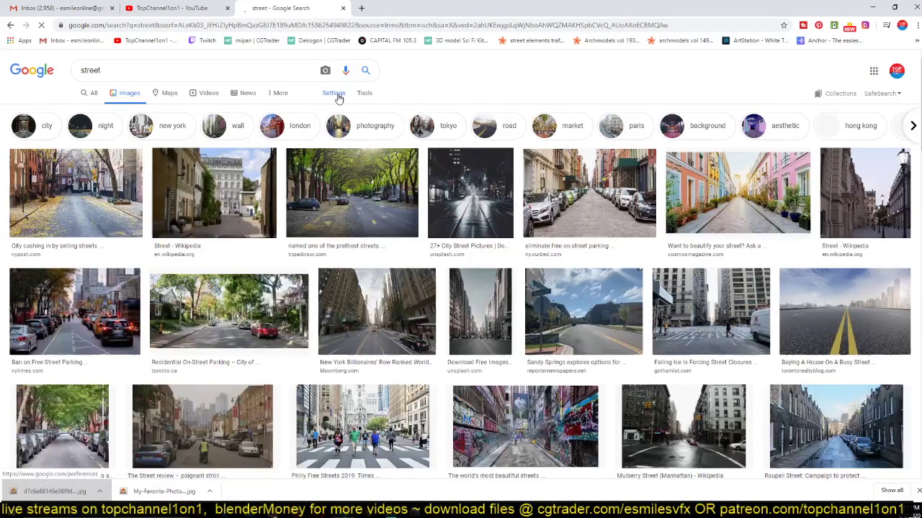
pyautogui.scroll(-3, 354, 162)
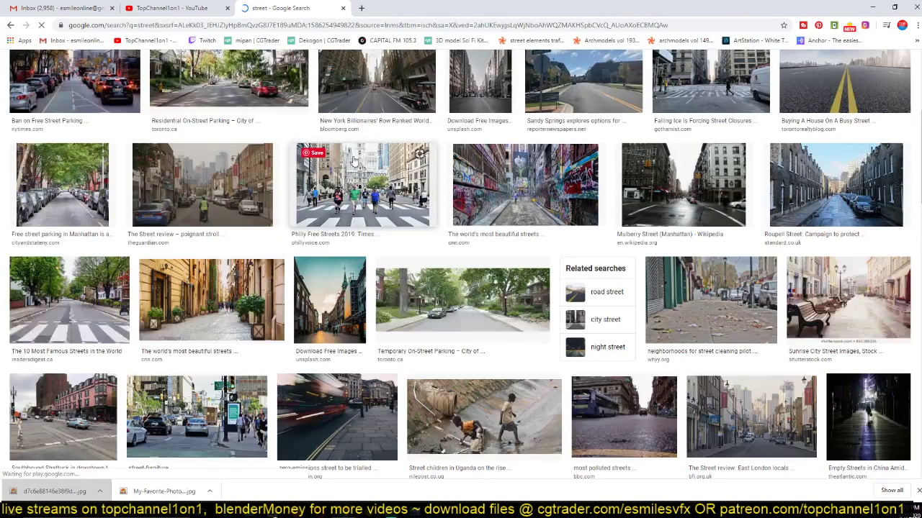
pyautogui.scroll(-4, 354, 162)
pyautogui.scroll(3, 354, 162)
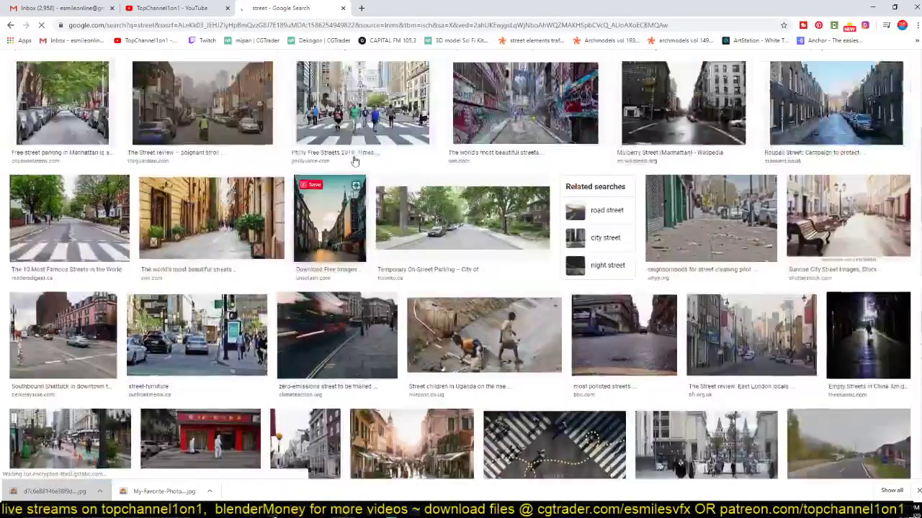
pyautogui.scroll(-2, 355, 162)
pyautogui.scroll(-3, 354, 162)
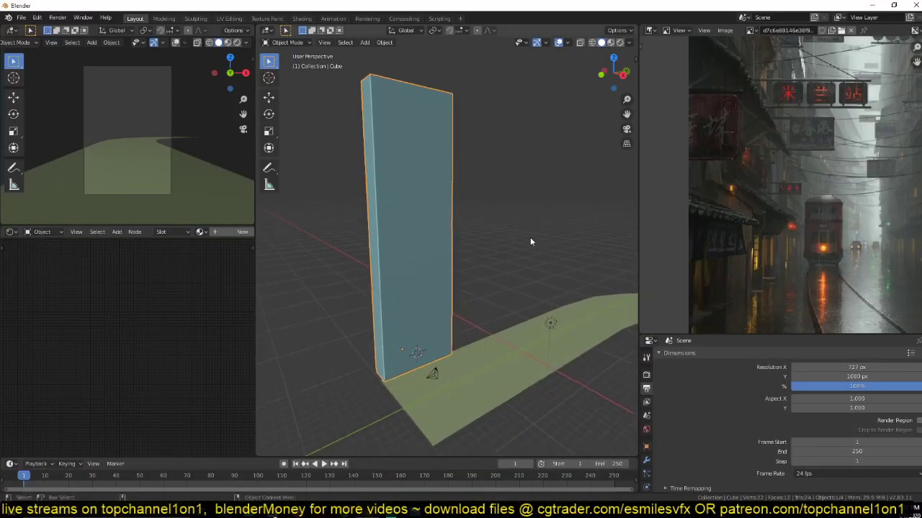
# - Back in Blender, delete the tower block and extrude the road's long side edges up about 33 m along Z as walls
pyautogui.scroll(-2, 728, 218)
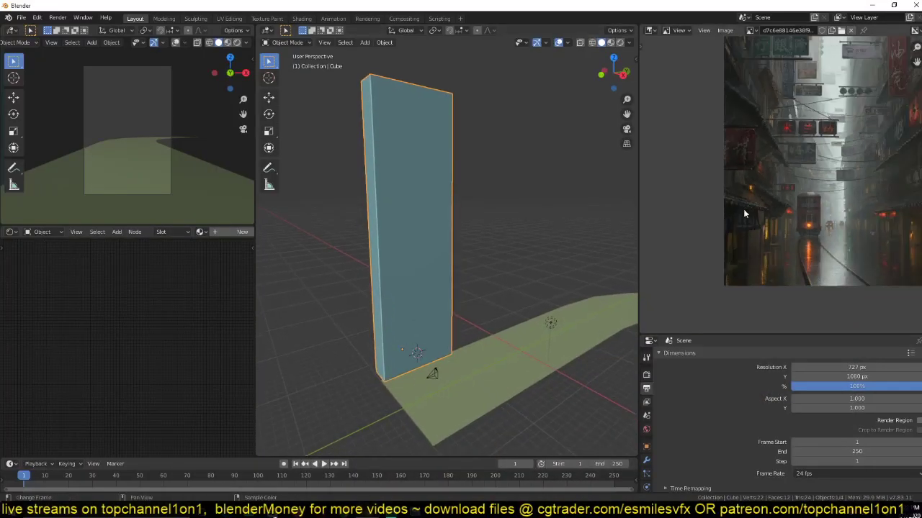
pyautogui.scroll(3, 728, 218)
pyautogui.scroll(3, 730, 217)
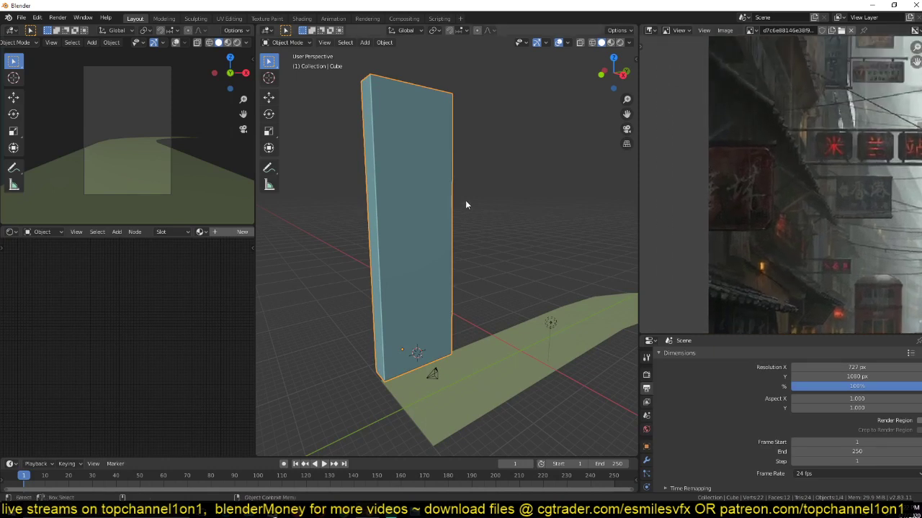
pyautogui.moveTo(465, 200); pyautogui.dragTo(430, 216, button='middle')
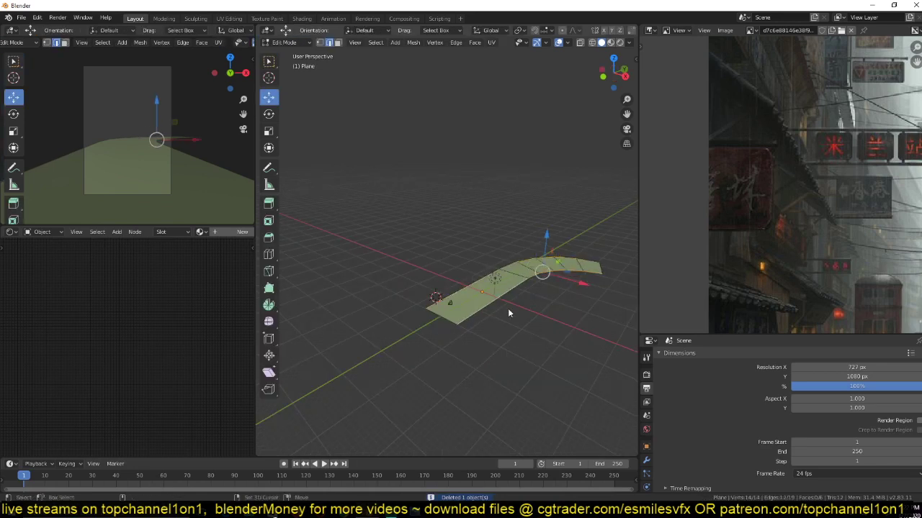
pyautogui.press('Tab')
pyautogui.press('e')
pyautogui.press('z')
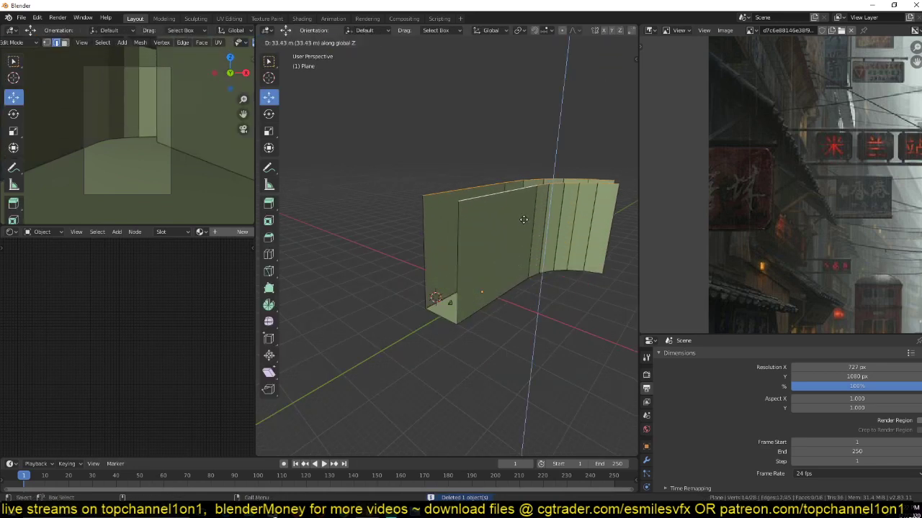
pyautogui.click(504, 229)
pyautogui.press('Tab')
# - Shade the walled street mesh smooth and enable Auto Smooth for its normals
pyautogui.rightClick(489, 232)
pyautogui.click(489, 232)
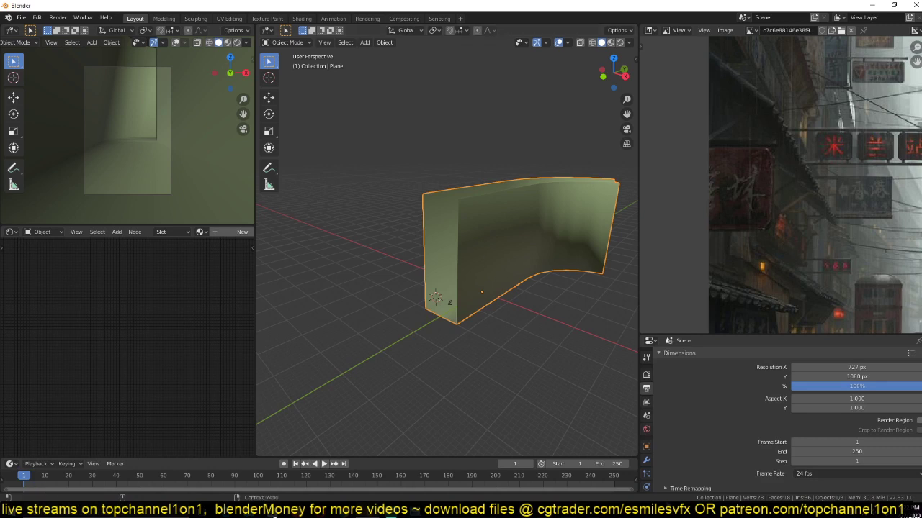
pyautogui.scroll(-4, 646, 462)
pyautogui.click(646, 452)
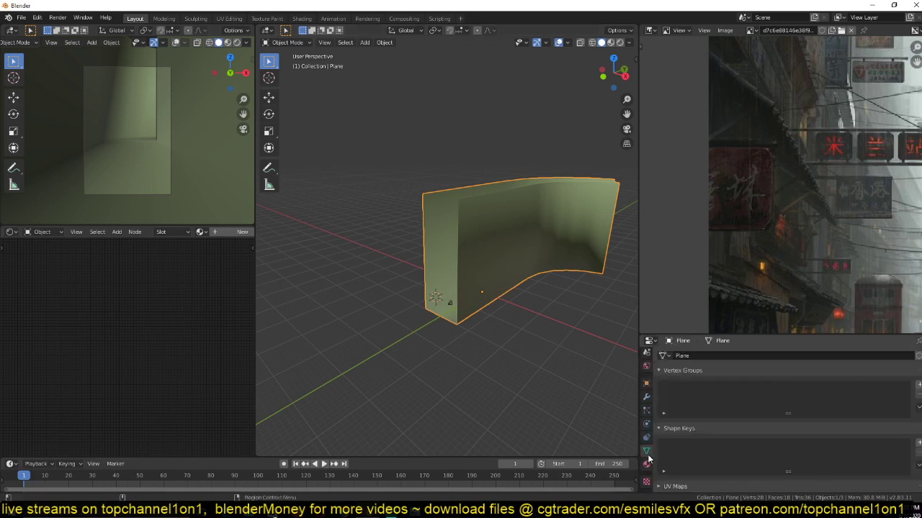
pyautogui.scroll(-3, 671, 433)
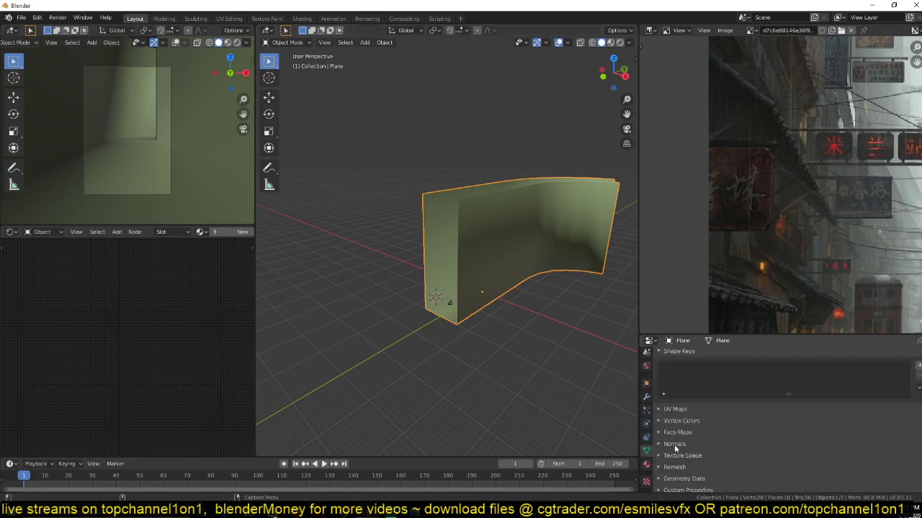
pyautogui.click(674, 445)
pyautogui.click(678, 455)
pyautogui.moveTo(461, 346); pyautogui.dragTo(504, 296, button='middle')
pyautogui.rightClick(512, 283)
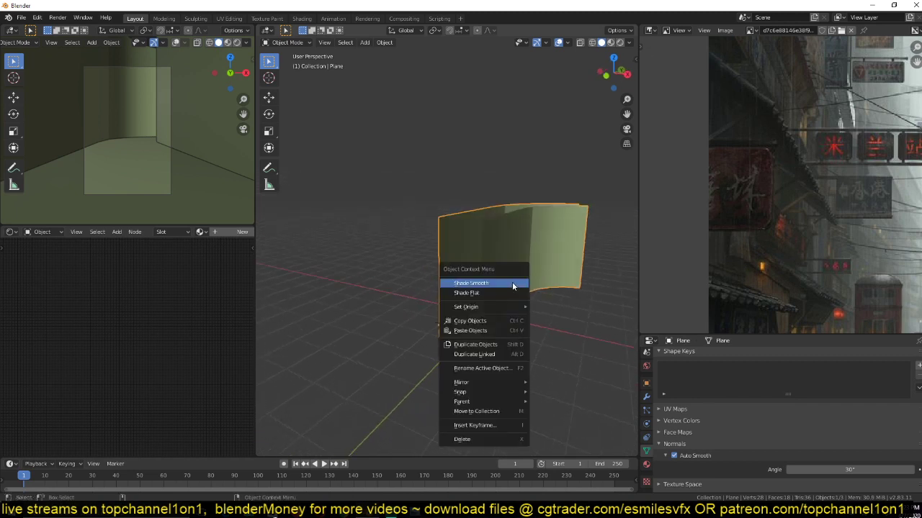
pyautogui.click(512, 285)
# - Set the street mesh's Auto Smooth angle to 45°
pyautogui.scroll(-2, 792, 389)
pyautogui.click(853, 434)
pyautogui.write('45')
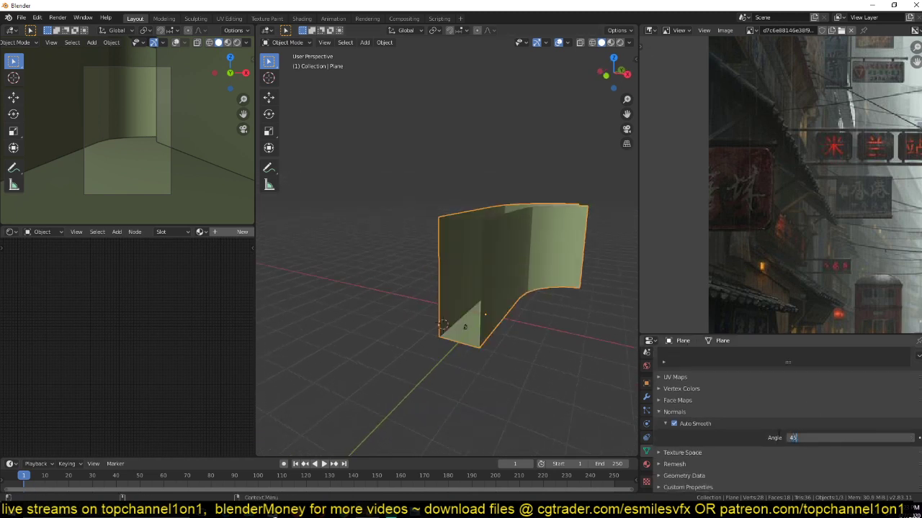
pyautogui.press('Return')
pyautogui.moveTo(488, 319); pyautogui.dragTo(547, 285, button='middle')
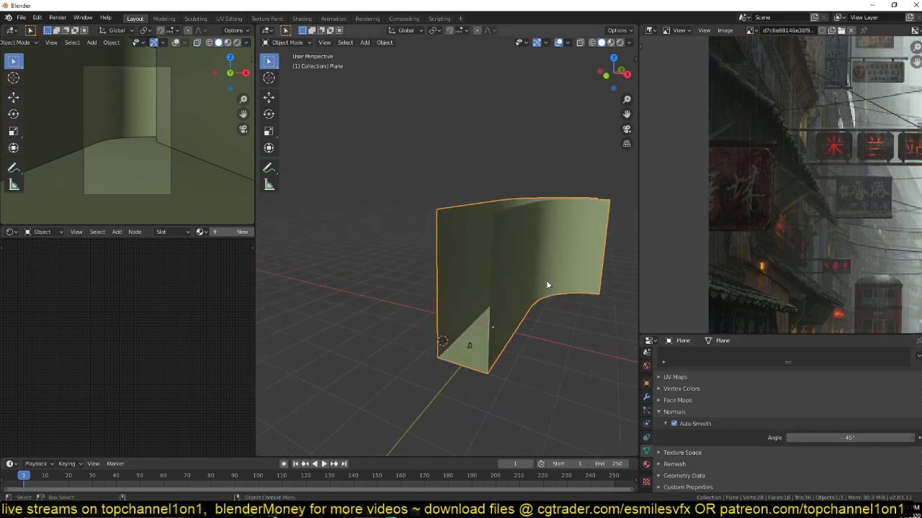
# - Add a plane in the empty area beside the road in top view and scale it by 0.5
pyautogui.moveTo(755, 299); pyautogui.dragTo(761, 212, button='middle')
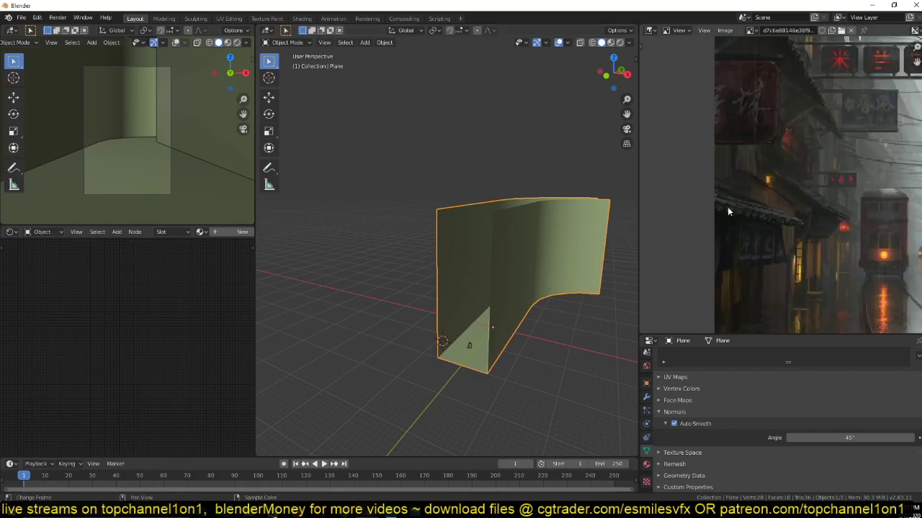
pyautogui.press('KP_7')
pyautogui.keyDown('shift'); pyautogui.moveTo(485, 210); pyautogui.dragTo(384, 240, button='middle'); pyautogui.keyUp('shift')
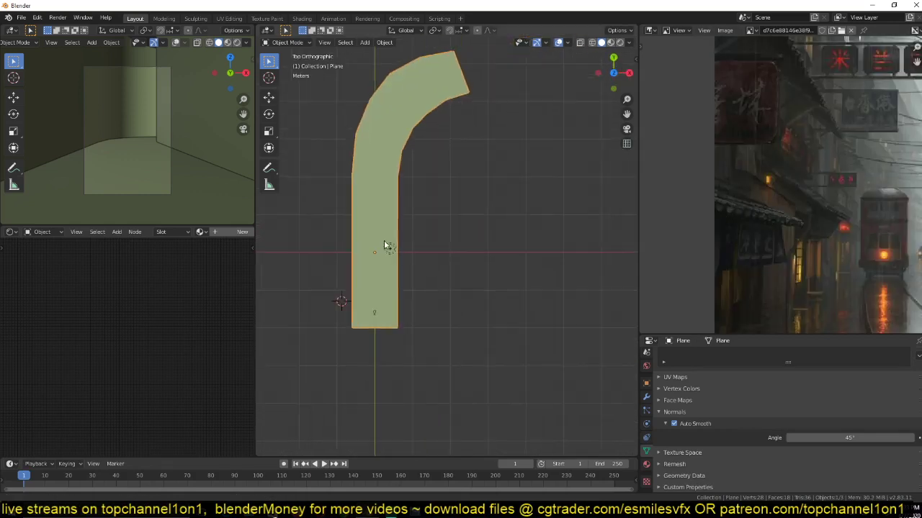
pyautogui.scroll(2, 382, 243)
pyautogui.hotkey('shift', 'a')
pyautogui.moveTo(469, 256)
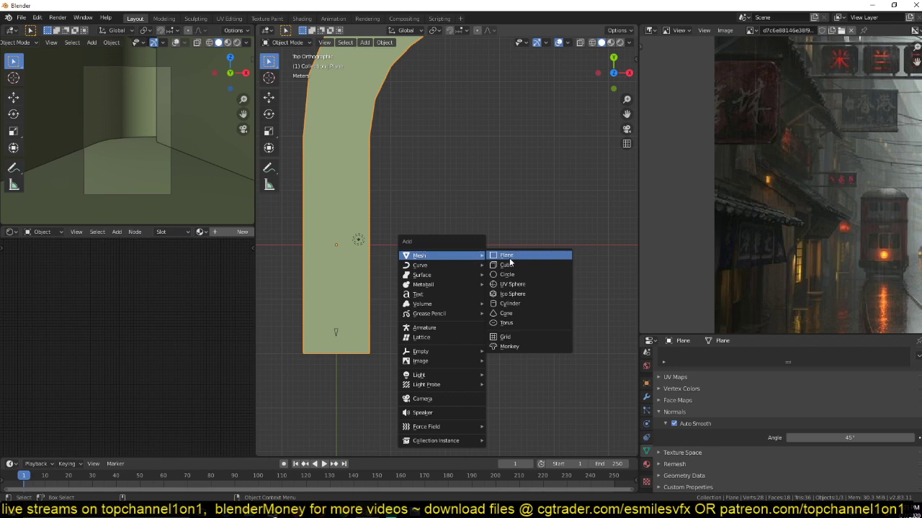
pyautogui.click(507, 256)
pyautogui.write('s0.5')
pyautogui.press('Return')
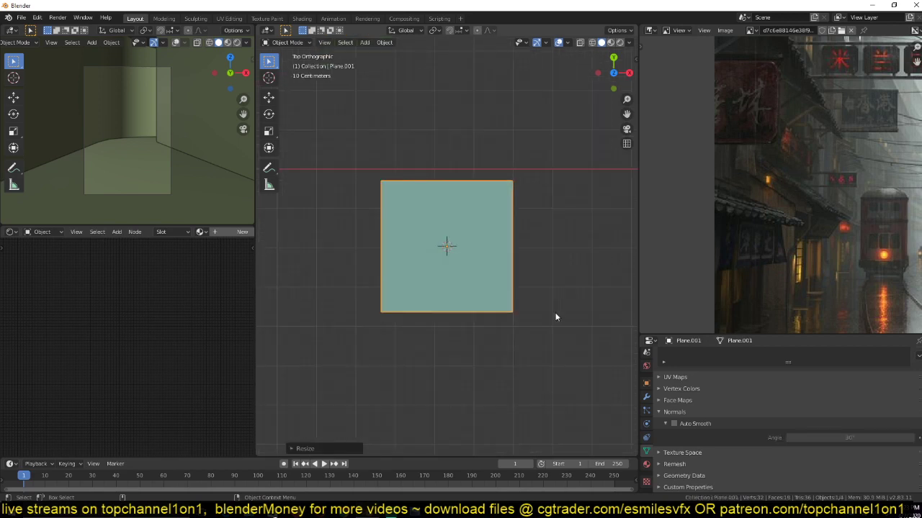
# - Stretch the new plane along the Y axis into a rectangle nearly twice as long as it is wide
pyautogui.moveTo(540, 324); pyautogui.dragTo(496, 244, button='middle')
pyautogui.press('s')
pyautogui.press('x')
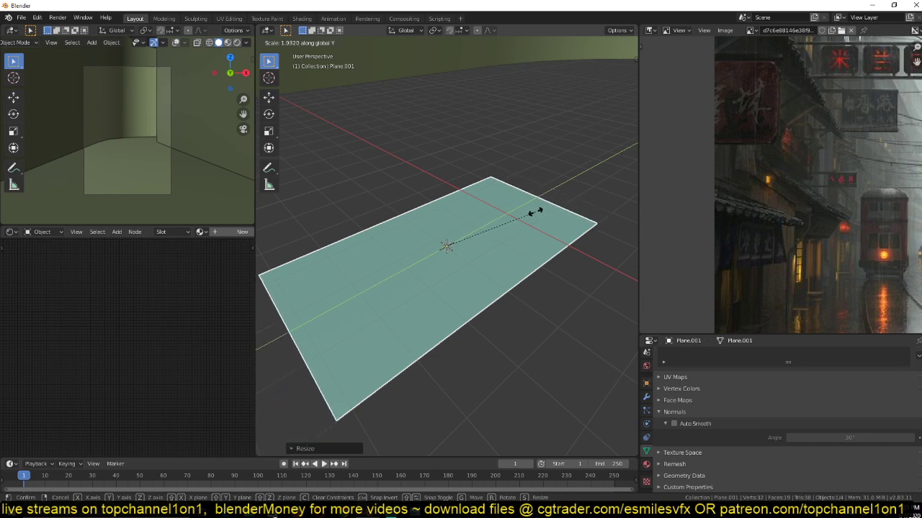
pyautogui.click(508, 249)
pyautogui.moveTo(508, 250); pyautogui.dragTo(503, 251, button='middle')
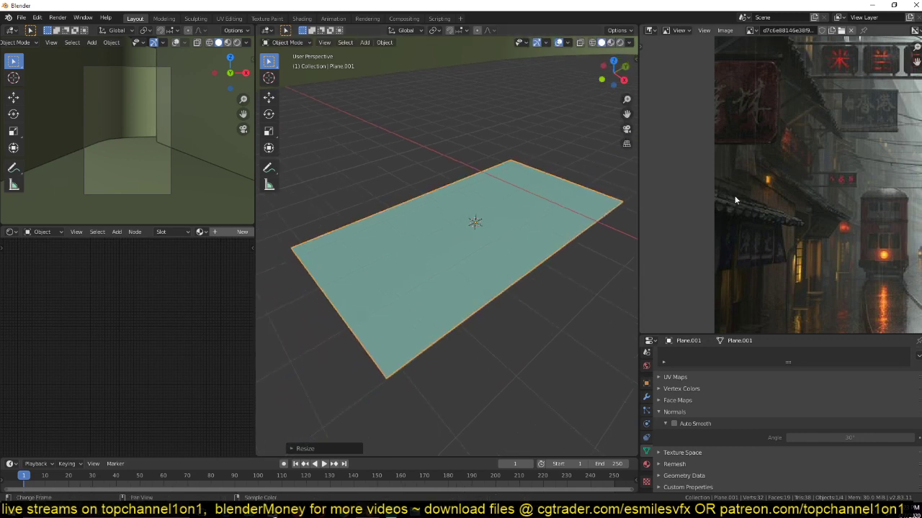
pyautogui.scroll(-3, 383, 256)
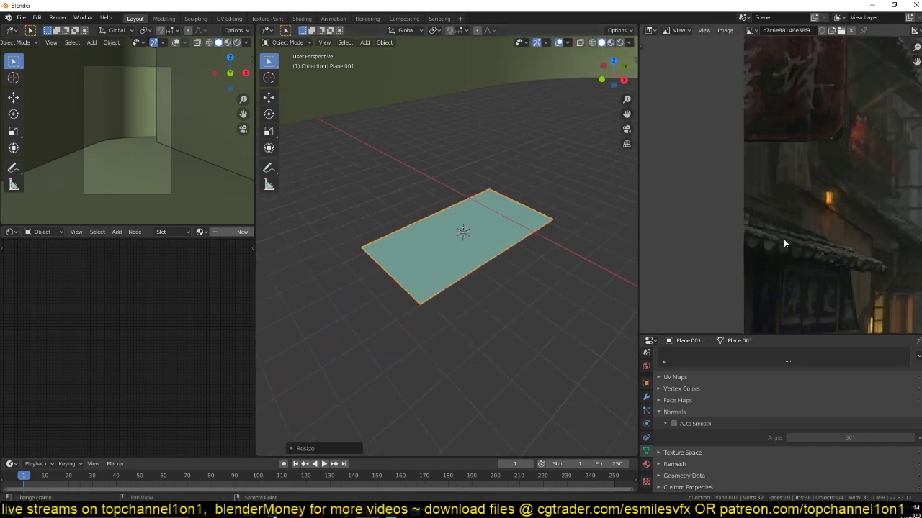
pyautogui.scroll(4, 783, 238)
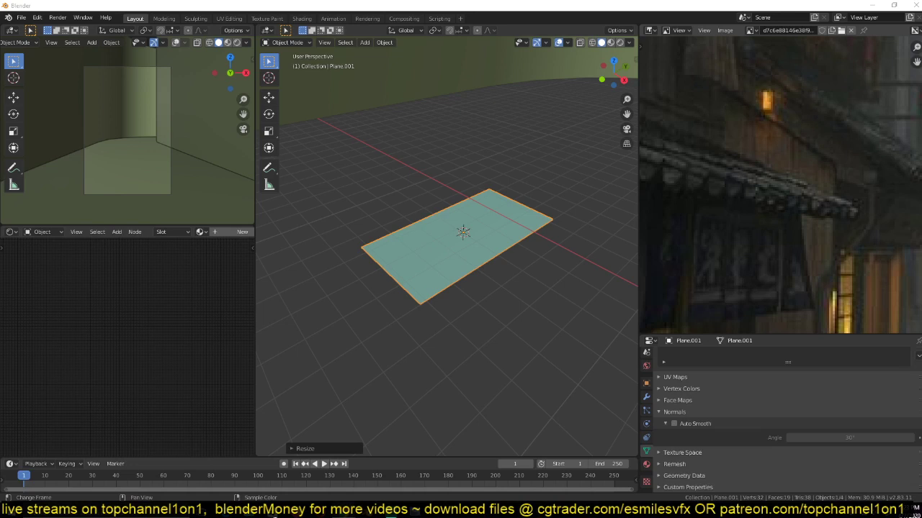
pyautogui.scroll(2, 437, 311)
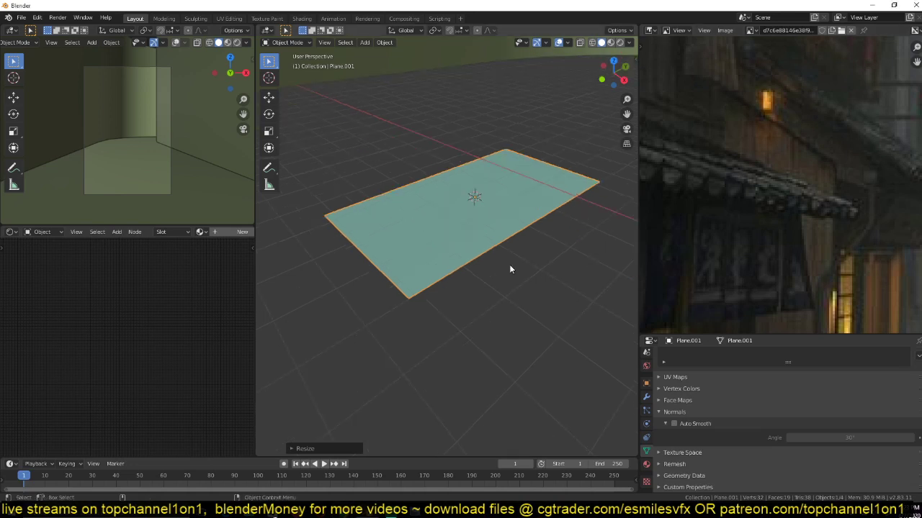
# - Raise the rectangular plane slightly along the Z axis
pyautogui.press('g')
pyautogui.press('z')
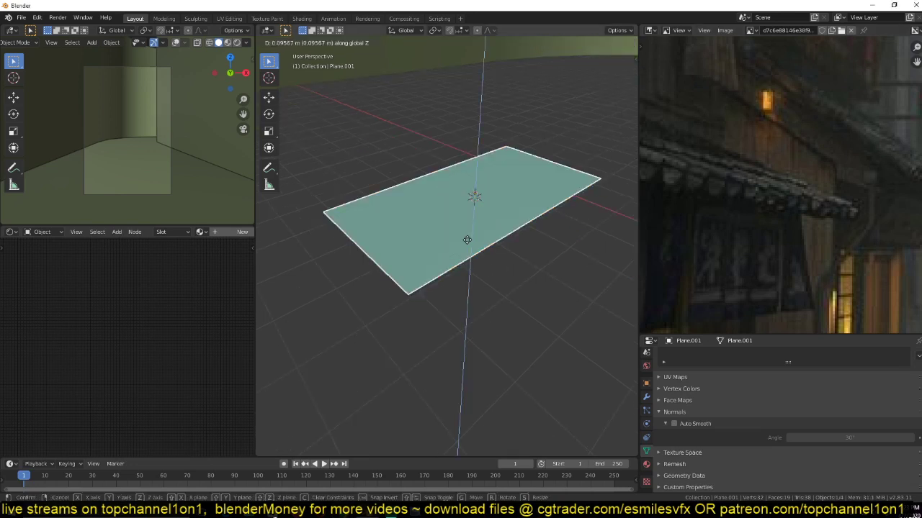
pyautogui.click(446, 230)
# - Divide the plane into four equal strips along its length with three crosswise loop cuts
pyautogui.press('Tab')
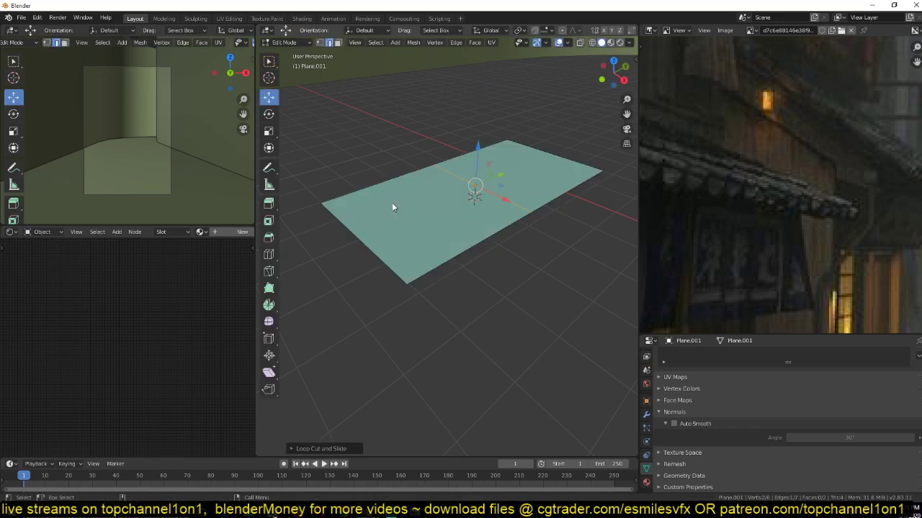
pyautogui.hotkey('ctrl', 'r')
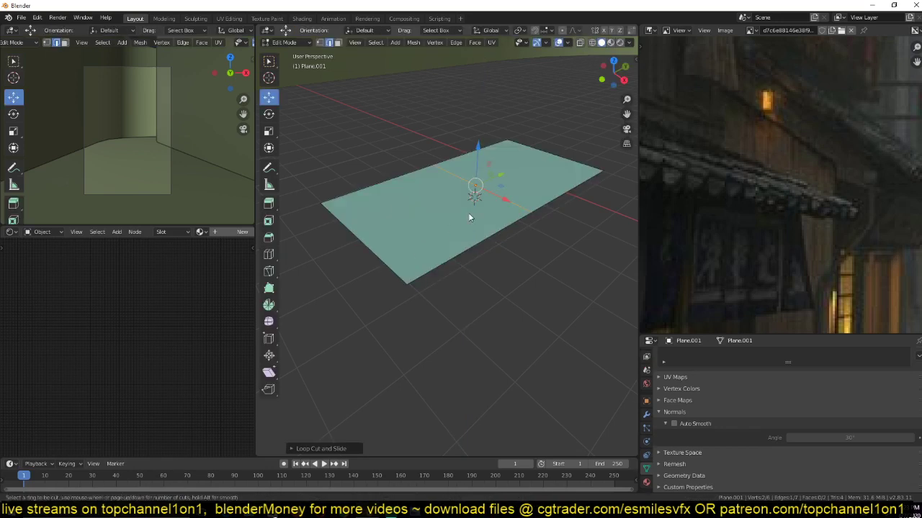
pyautogui.press('Escape')
pyautogui.scroll(3, 590, 243)
pyautogui.scroll(2, 716, 220)
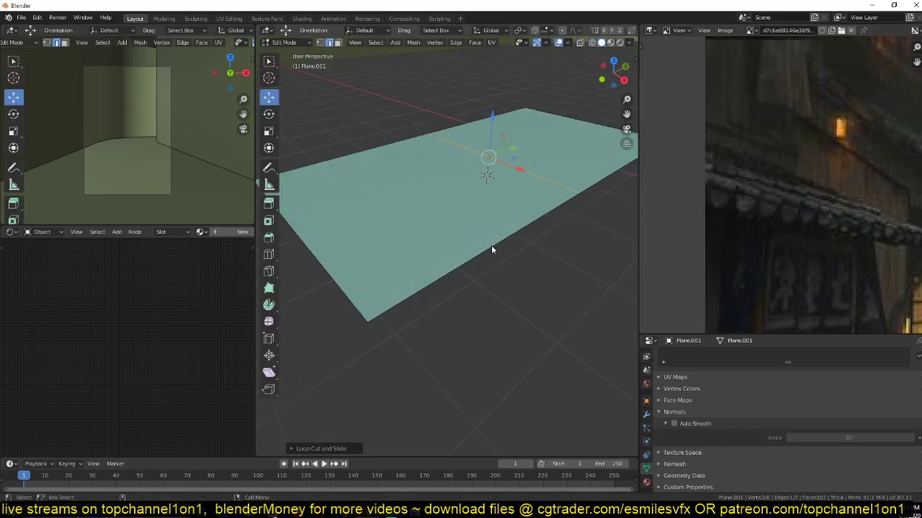
pyautogui.hotkey('ctrl', 'r')
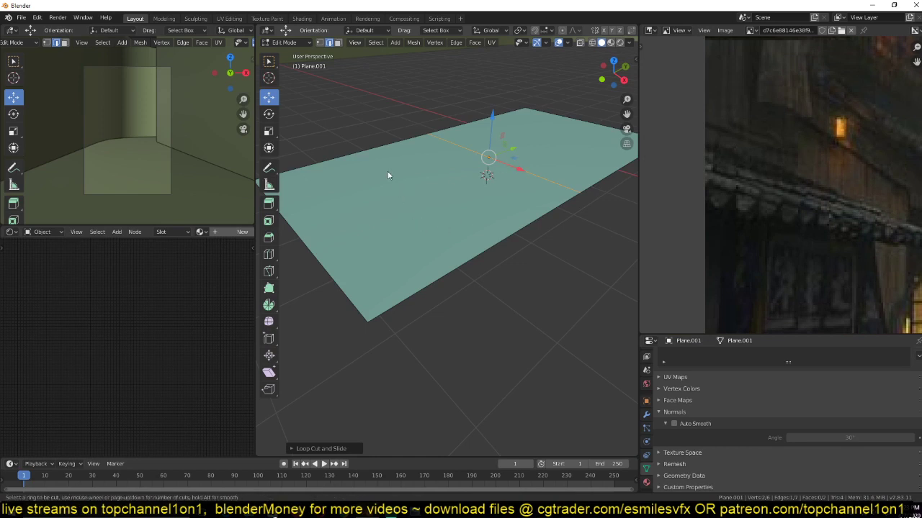
pyautogui.doubleClick(387, 176)
pyautogui.hotkey('ctrl', 'r')
pyautogui.doubleClick(519, 155)
# - Lower the two outer loop cuts along Z and bevel them with 4 segments into rounded troughs
pyautogui.keyDown('shift'); pyautogui.click(437, 209); pyautogui.keyUp('shift')
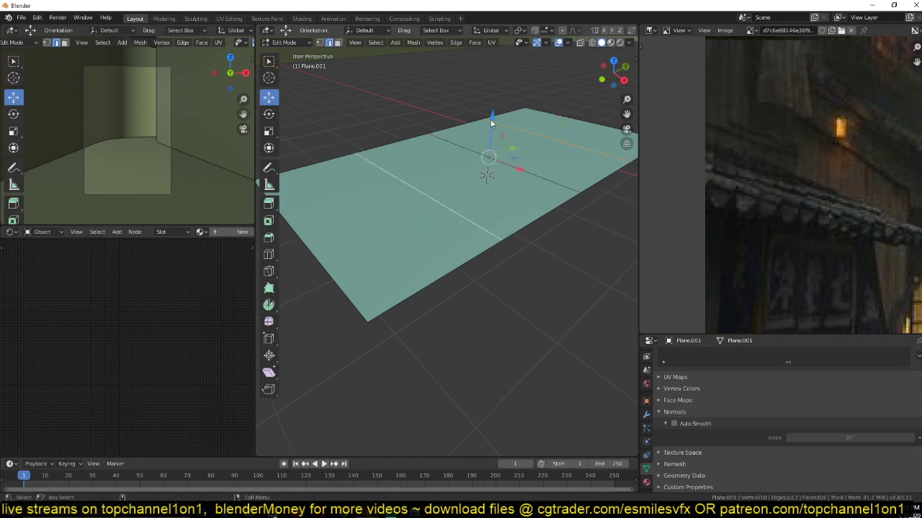
pyautogui.moveTo(492, 122); pyautogui.dragTo(493, 195)
pyautogui.moveTo(492, 194); pyautogui.dragTo(417, 198, button='middle')
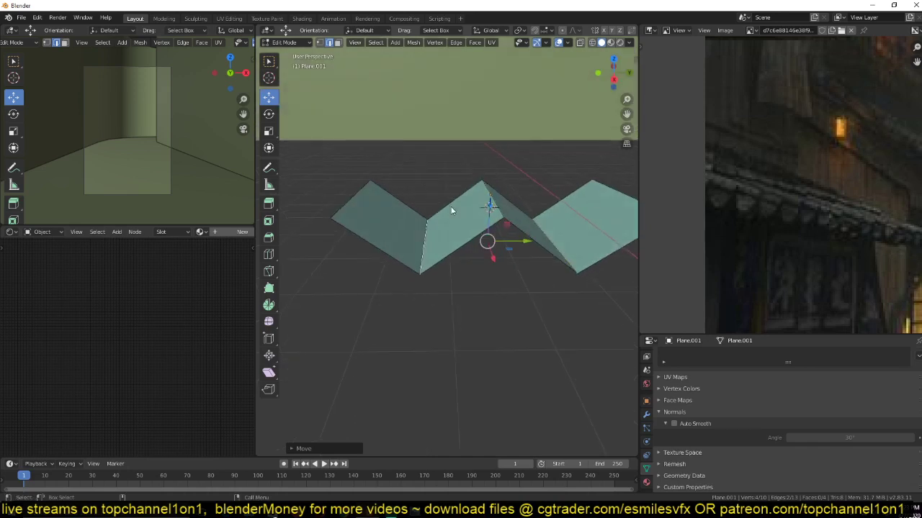
pyautogui.hotkey('ctrl', 'b')
pyautogui.scroll(3, 580, 321)
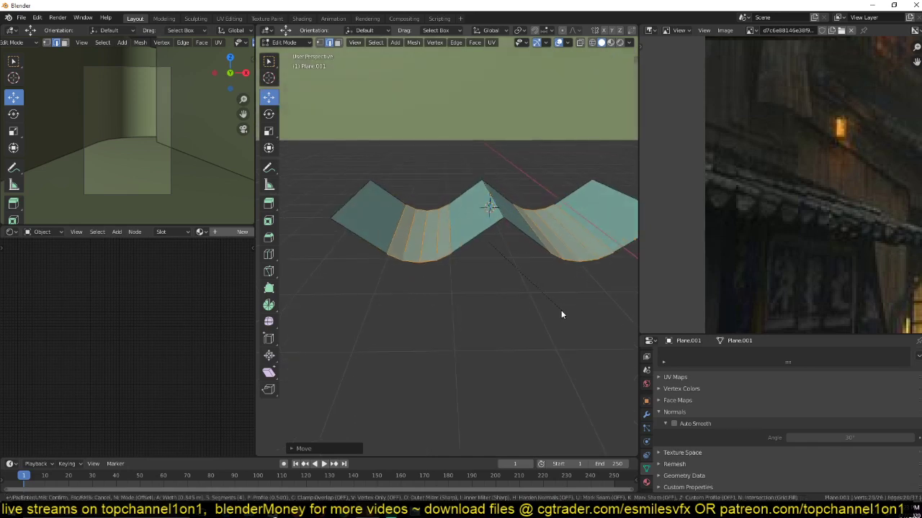
pyautogui.click(581, 316)
# - Shade the corrugated plane smooth
pyautogui.press('Tab')
pyautogui.moveTo(481, 255); pyautogui.dragTo(536, 255, button='middle')
pyautogui.rightClick(478, 228)
pyautogui.click(478, 227)
# - Raise the central ridge edge slightly along Z and bevel it into a narrow flat strip
pyautogui.moveTo(468, 226)
pyautogui.mouseDown(button='middle')
pyautogui.moveTo(360, 219)
pyautogui.moveTo(487, 218)
pyautogui.moveTo(455, 289)
pyautogui.mouseUp(button='middle')
pyautogui.press('Tab')
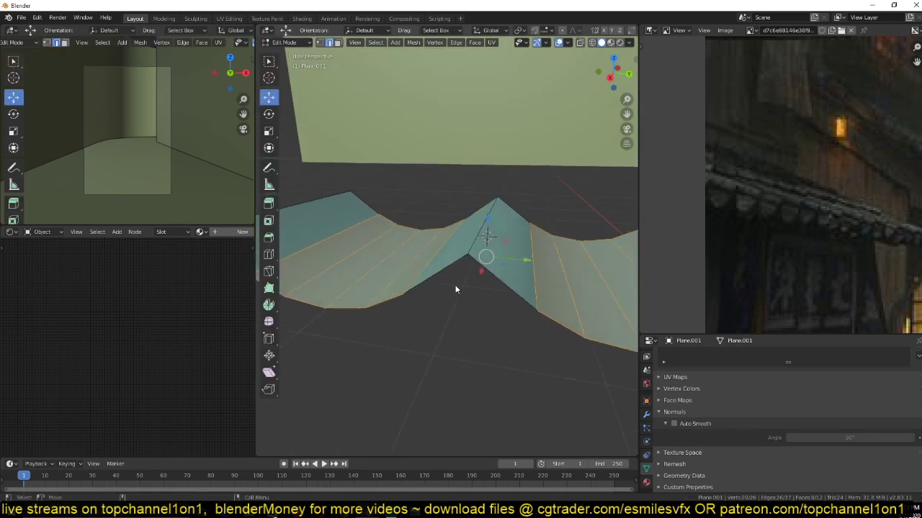
pyautogui.click(487, 238)
pyautogui.press('g')
pyautogui.press('z')
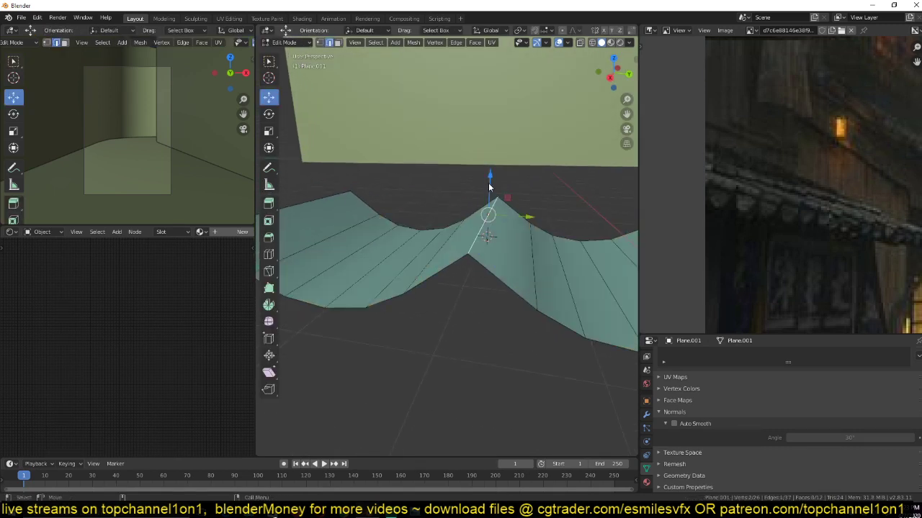
pyautogui.click(489, 159)
pyautogui.hotkey('ctrl', 'b')
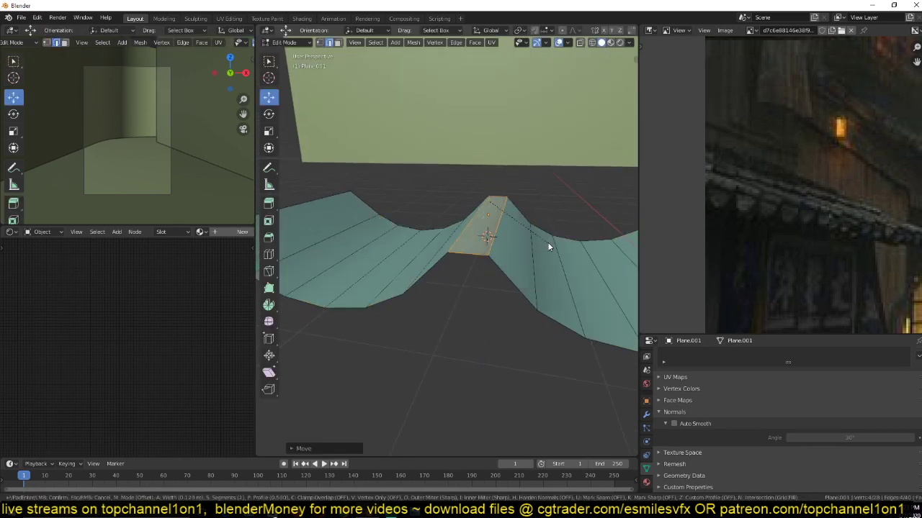
pyautogui.click(542, 241)
# - Extrude the flat ridge strip upward into a raised bar and delete the bar's two end faces
pyautogui.press('e')
pyautogui.click(541, 222)
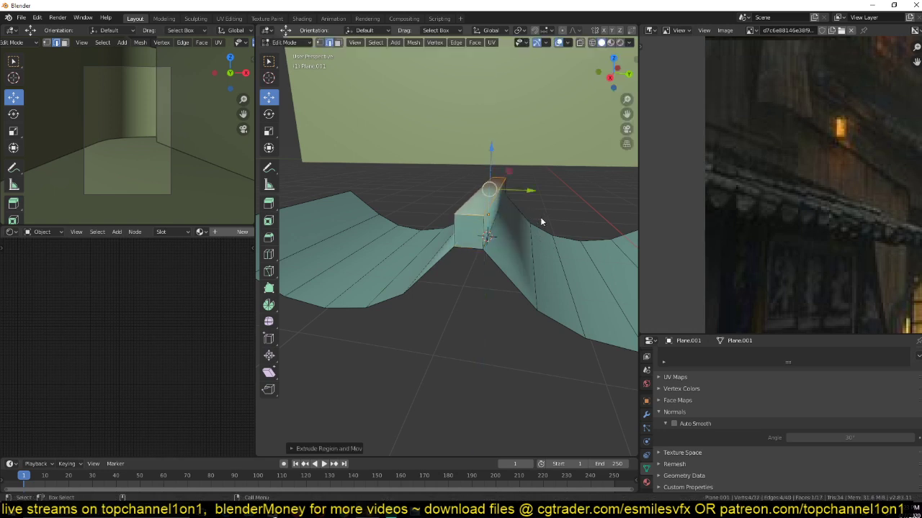
pyautogui.press('3')
pyautogui.moveTo(549, 205); pyautogui.dragTo(364, 203, button='middle')
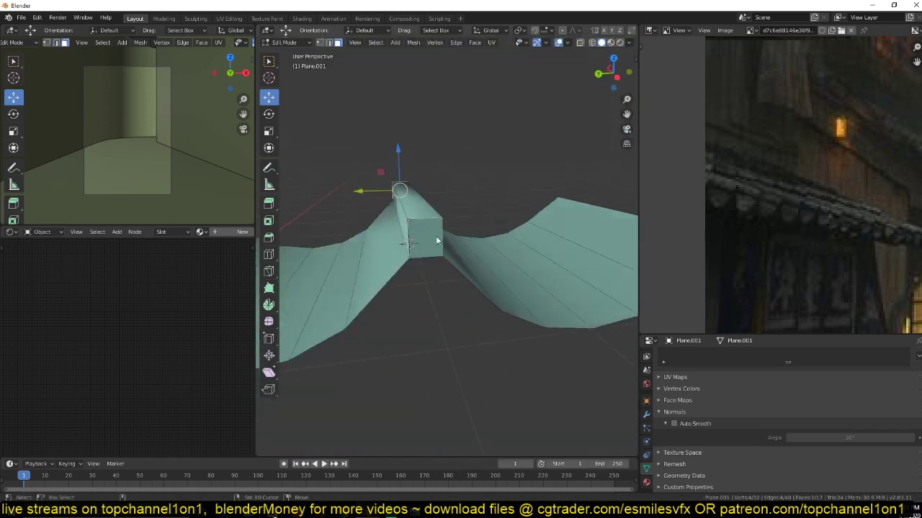
pyautogui.press('x')
pyautogui.click(423, 253)
# - Bevel the two long top edges of the raised ridge bar with a single segment
pyautogui.moveTo(419, 253); pyautogui.dragTo(547, 266, button='middle')
pyautogui.press('2')
pyautogui.click(521, 235)
pyautogui.moveTo(592, 234); pyautogui.dragTo(519, 236, button='middle')
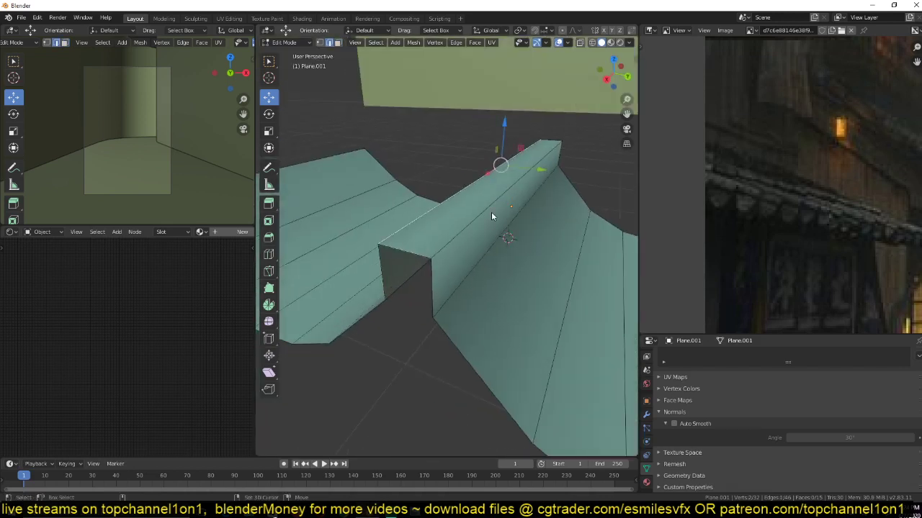
pyautogui.keyDown('shift'); pyautogui.click(491, 213); pyautogui.keyUp('shift')
pyautogui.hotkey('ctrl', 'b')
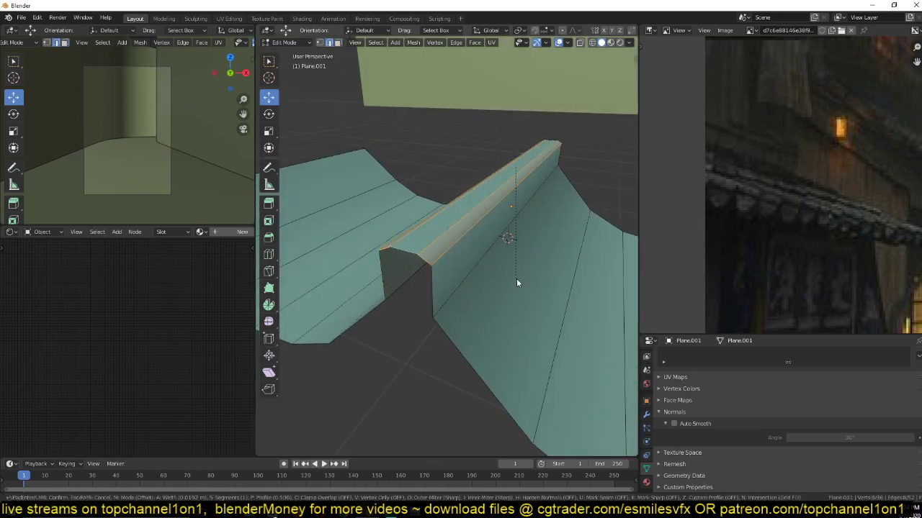
pyautogui.click(521, 286)
# - Lower the ridge bar's two upper side edges along Z and spread them apart along Y
pyautogui.moveTo(510, 280); pyautogui.dragTo(514, 218, button='middle')
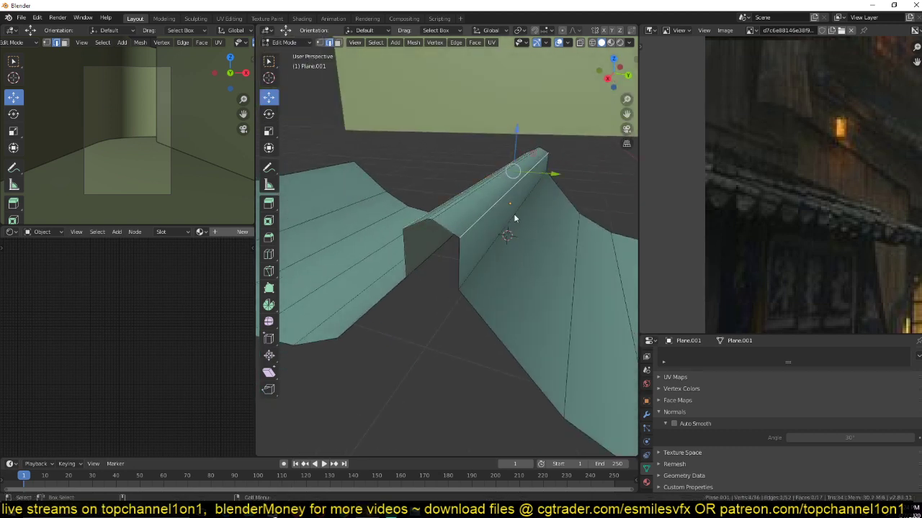
pyautogui.moveTo(514, 146); pyautogui.dragTo(513, 165)
pyautogui.press('s')
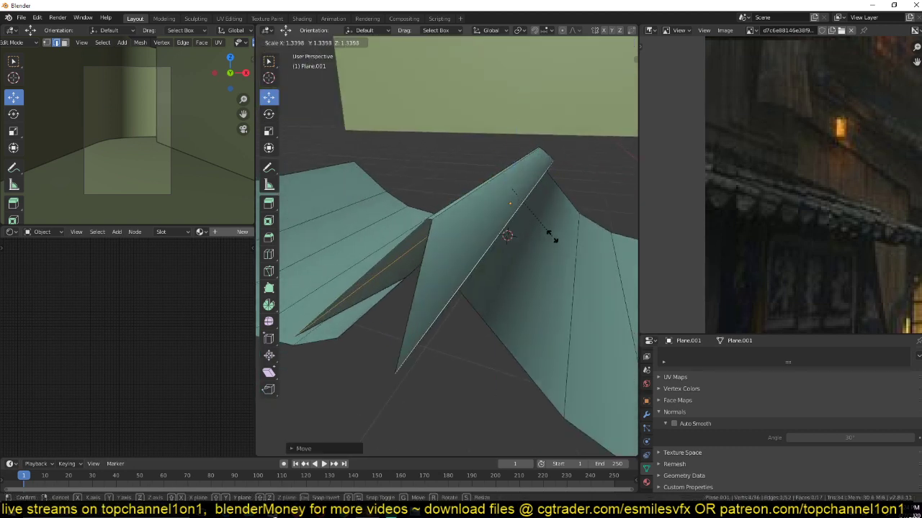
pyautogui.rightClick(548, 245)
pyautogui.press('s')
pyautogui.press('y')
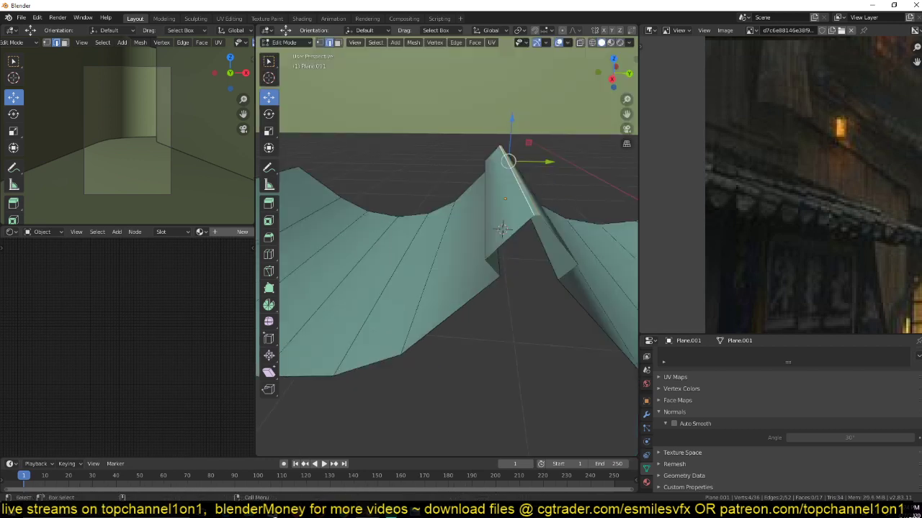
# - Widen the ridge cap's top by scaling its two top edges apart along the Y axis
pyautogui.press('s')
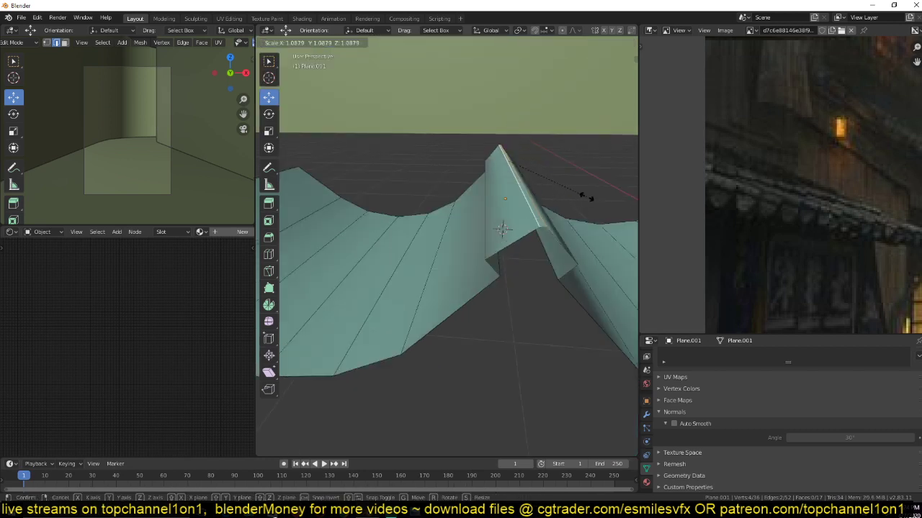
pyautogui.press('y')
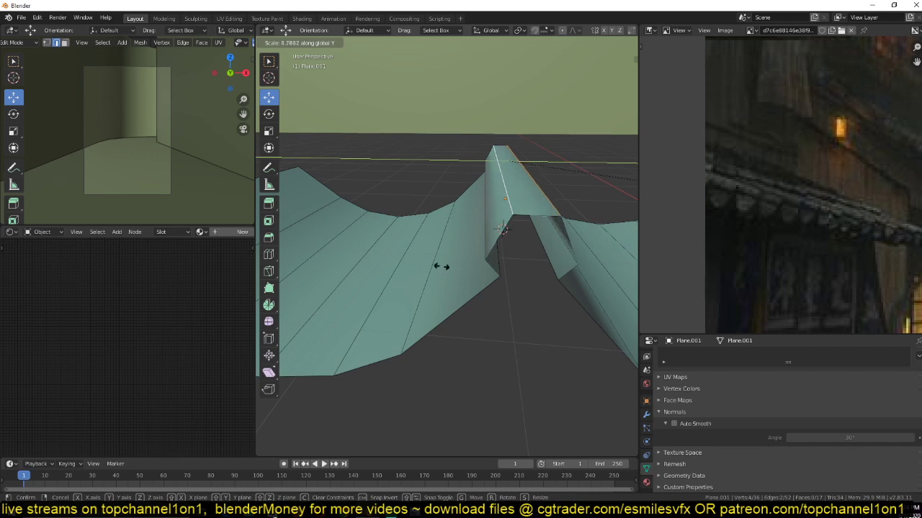
pyautogui.click(438, 265)
pyautogui.moveTo(438, 265)
pyautogui.mouseDown(button='middle')
pyautogui.moveTo(614, 311)
pyautogui.moveTo(512, 269)
pyautogui.moveTo(473, 288)
pyautogui.moveTo(437, 288)
pyautogui.moveTo(425, 267)
pyautogui.moveTo(485, 288)
pyautogui.moveTo(510, 270)
pyautogui.moveTo(478, 278)
pyautogui.moveTo(475, 241)
pyautogui.mouseUp(button='middle')
pyautogui.press('Tab')
pyautogui.scroll(-5, 461, 279)
# - Delete the curved panel faces on one side of the ridge, keeping the ridge cap and the other panel
pyautogui.press('Tab')
pyautogui.click(465, 245)
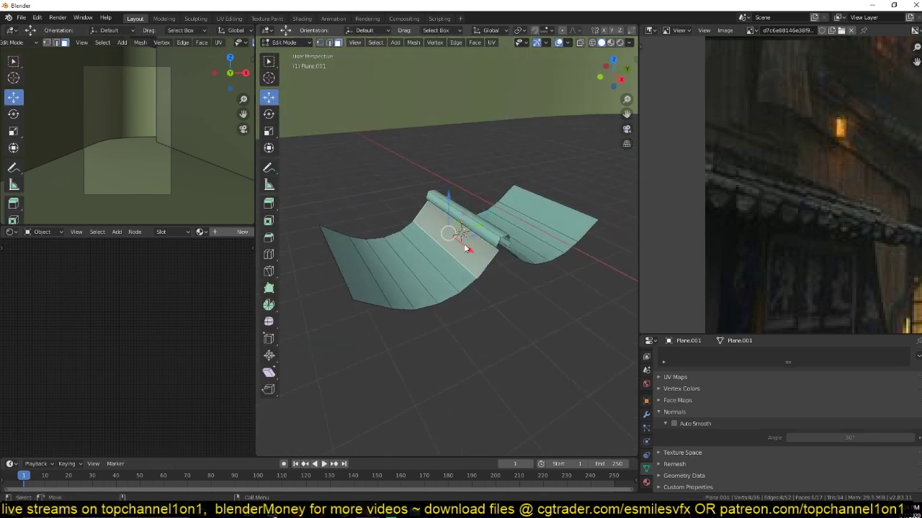
pyautogui.keyDown('ctrl'); pyautogui.click(346, 280); pyautogui.keyUp('ctrl')
pyautogui.press('x')
pyautogui.click(346, 280)
pyautogui.press('Tab')
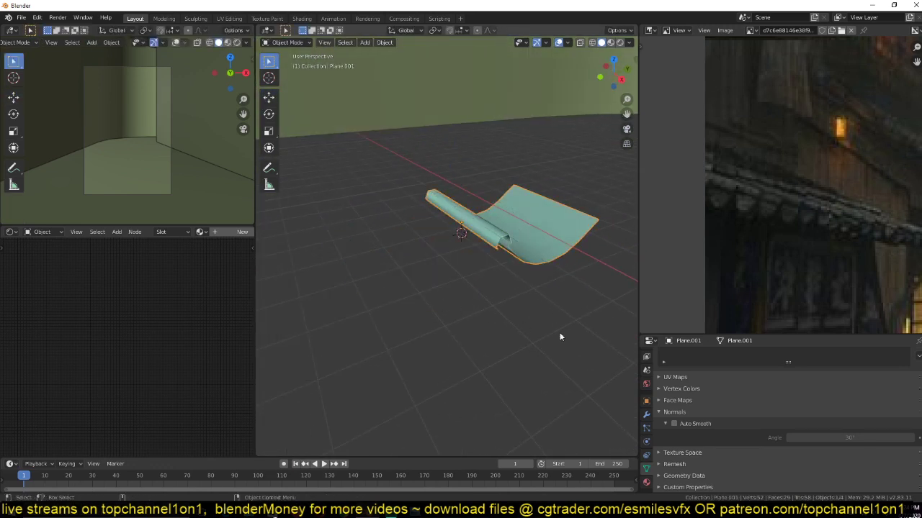
# - Add an Array modifier to the roof piece with a relative offset of 0 in X and 1 in Y
pyautogui.click(645, 415)
pyautogui.click(745, 353)
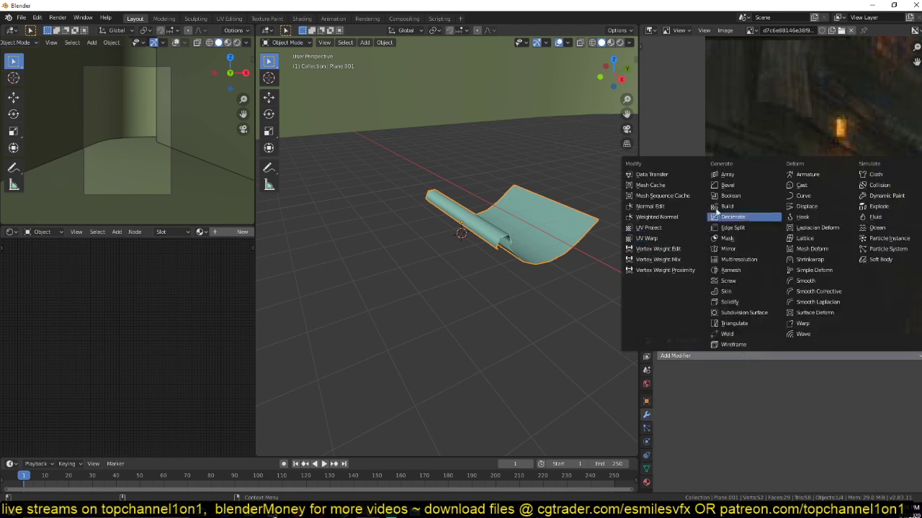
pyautogui.click(737, 180)
pyautogui.click(818, 442)
pyautogui.write('1')
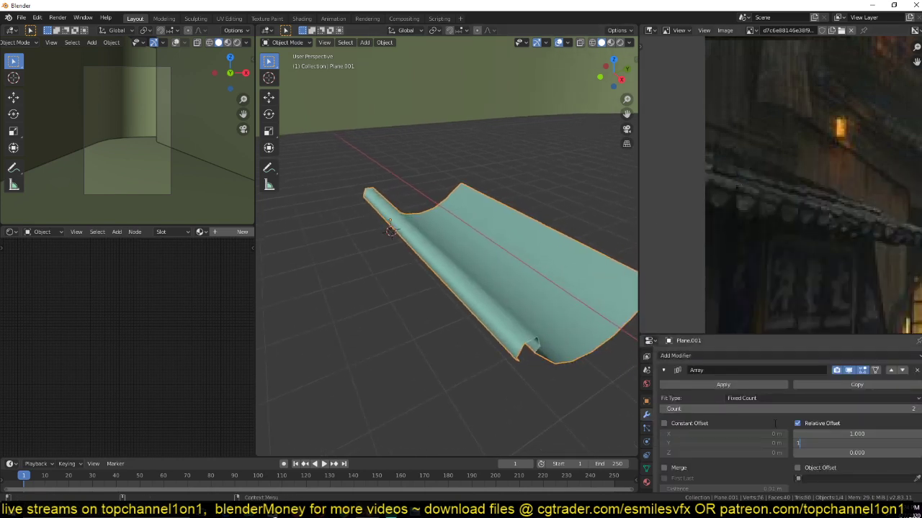
pyautogui.press('Return')
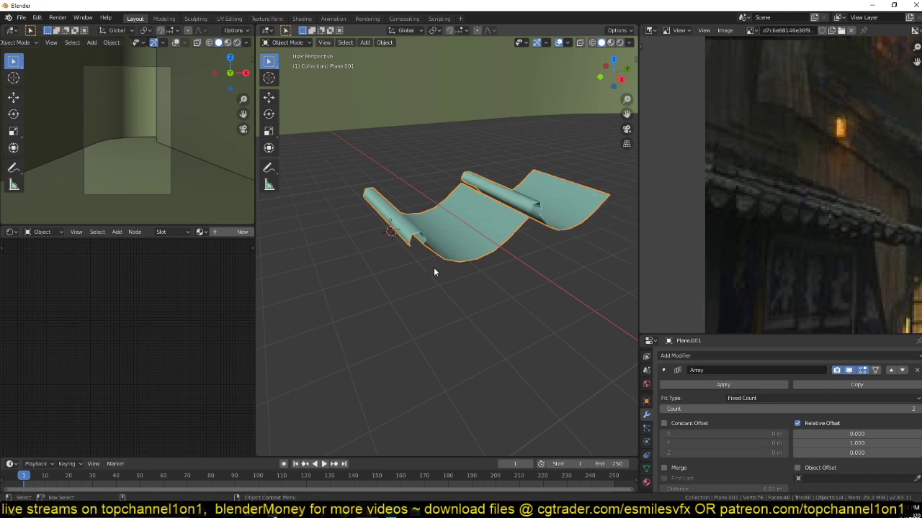
# - Undo the Array modifier and the deletion of the panel faces beside the ridge
pyautogui.moveTo(433, 267); pyautogui.dragTo(457, 247, button='middle')
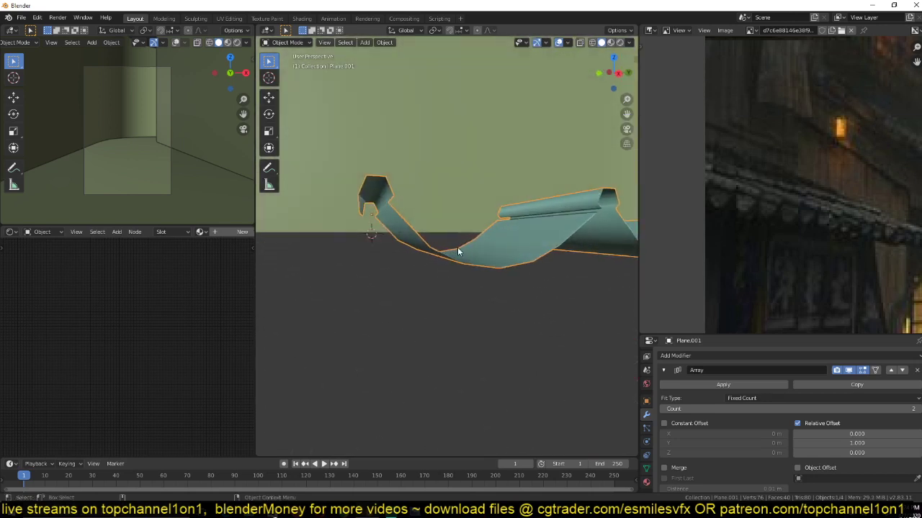
pyautogui.hotkey('ctrl', 'z')
pyautogui.hotkey('ctrl', 'z')
pyautogui.hotkey('ctrl', 'z')
pyautogui.hotkey('ctrl', 'z')
pyautogui.hotkey('ctrl', 'z')
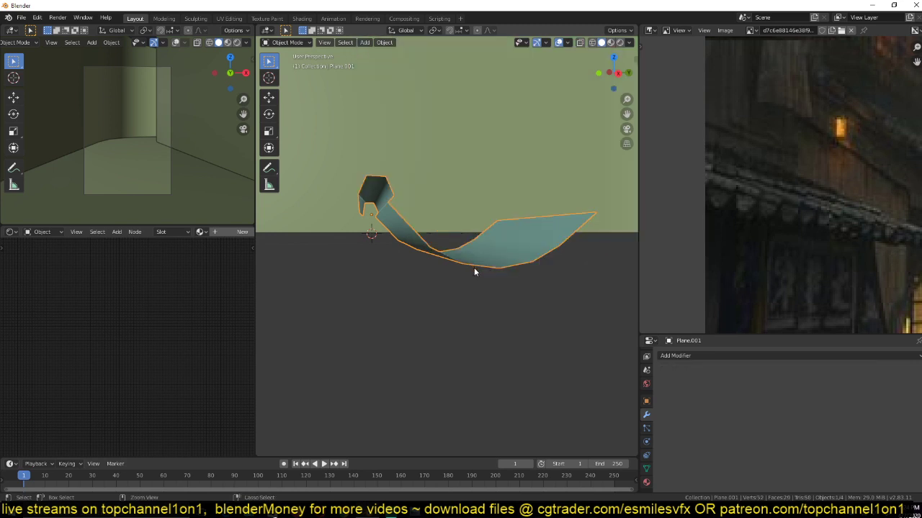
pyautogui.moveTo(434, 273); pyautogui.dragTo(472, 266, button='middle')
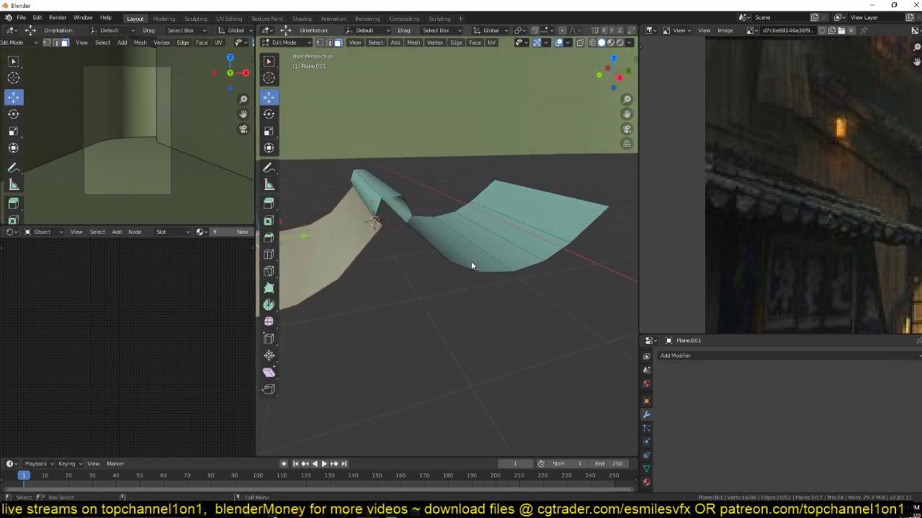
# - Add a lengthwise loop cut along the middle of the ridge cap in top view
pyautogui.press('KP_7')
pyautogui.scroll(-2, 490, 312)
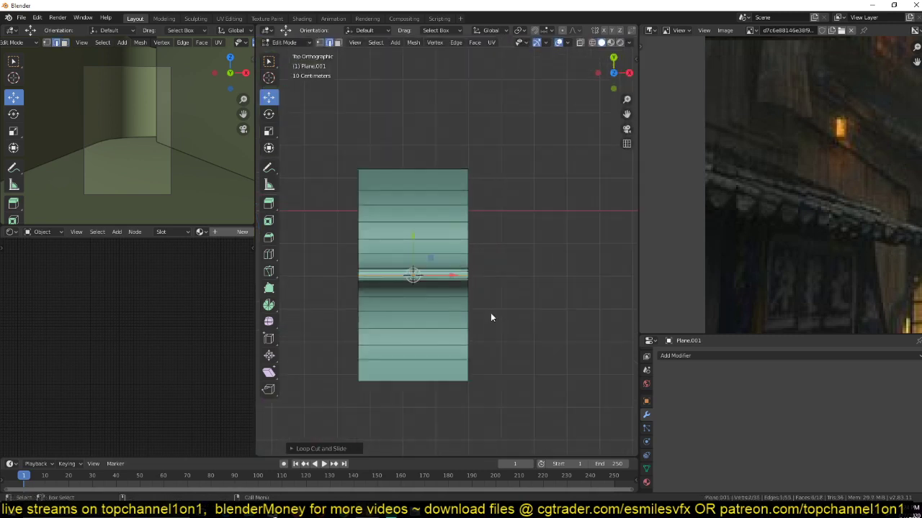
pyautogui.scroll(4, 520, 308)
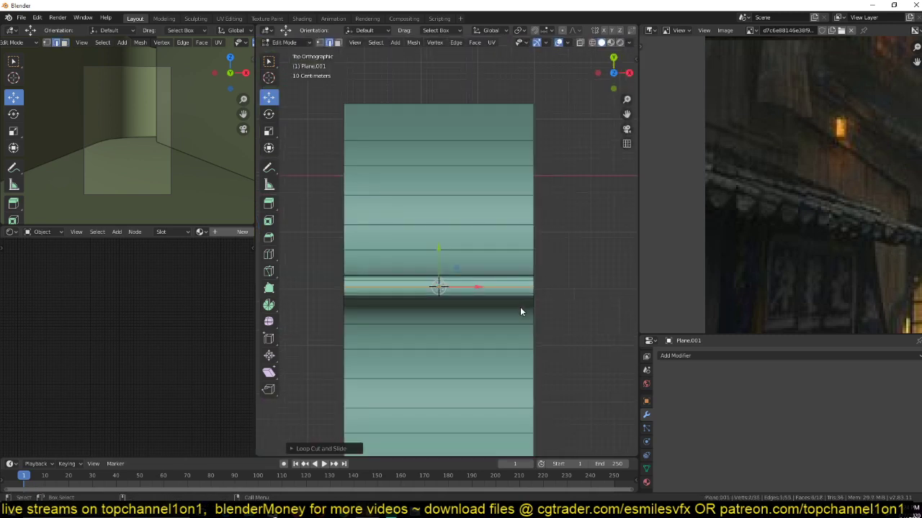
pyautogui.keyDown('shift'); pyautogui.moveTo(520, 308); pyautogui.dragTo(520, 266, button='middle'); pyautogui.keyUp('shift')
# - Try to split the faces on one side of the ridge's centre line from the rest of the mesh
pyautogui.press('3')
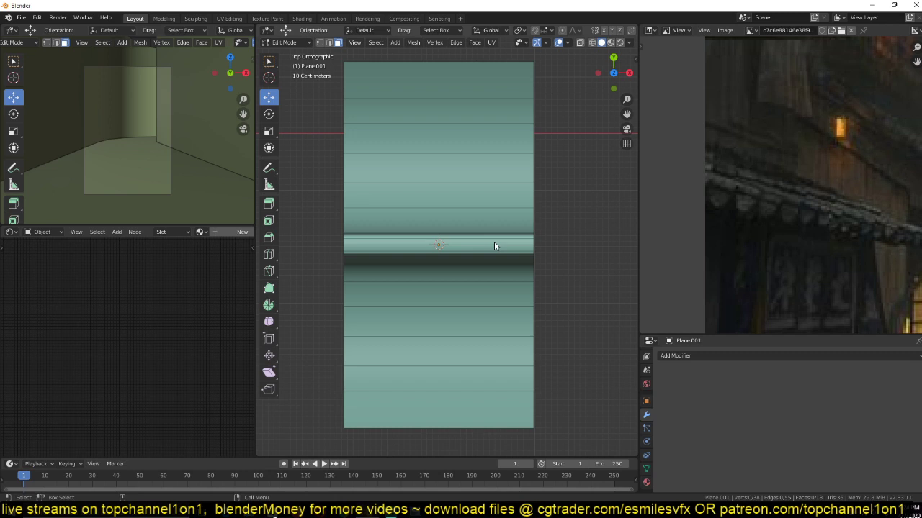
pyautogui.press('l')
pyautogui.press('y')
pyautogui.rightClick(485, 309)
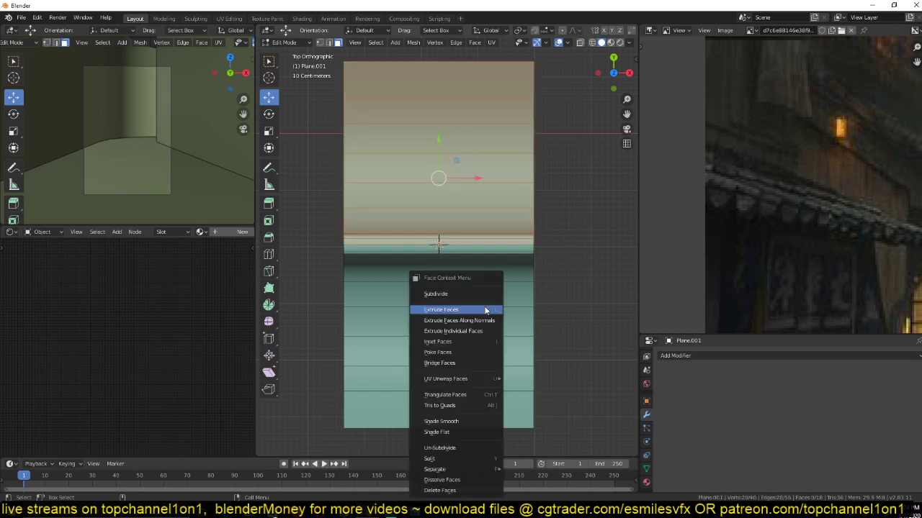
pyautogui.keyDown('shift'); pyautogui.moveTo(458, 252); pyautogui.dragTo(465, 195, button='middle'); pyautogui.keyUp('shift')
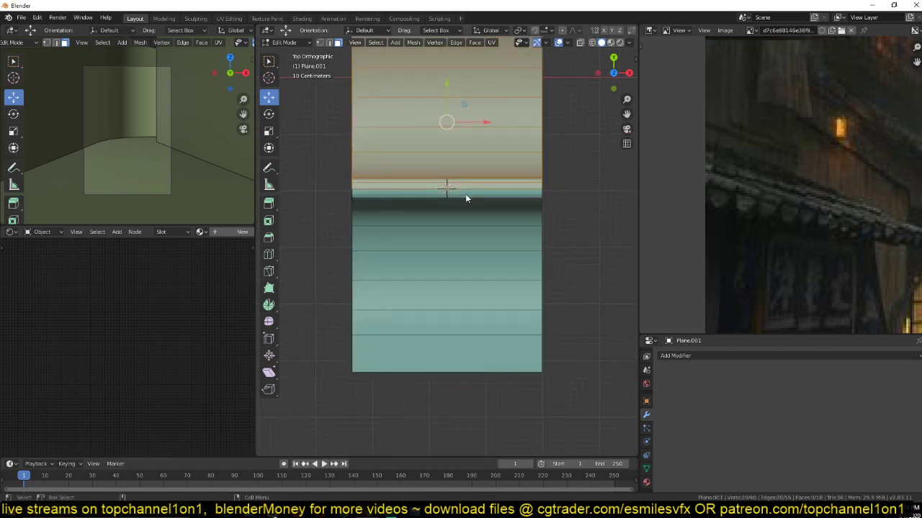
pyautogui.hotkey('alt', 'a')
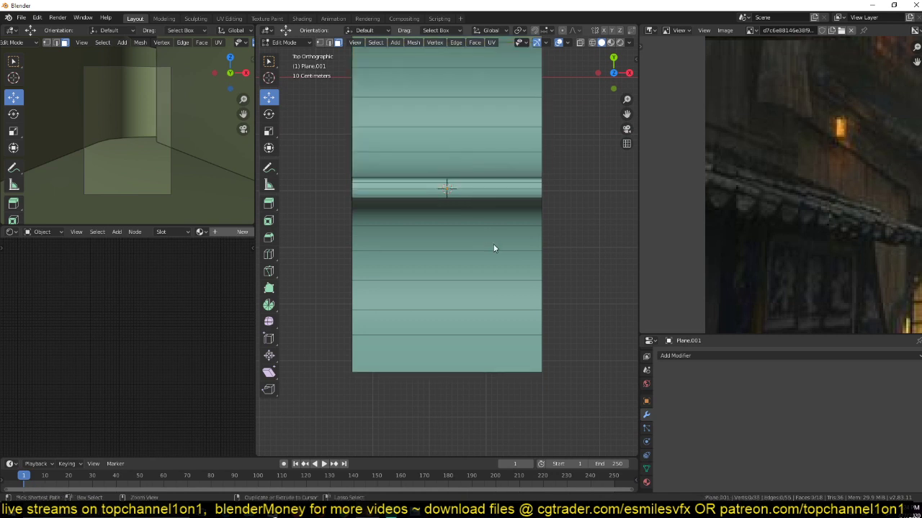
pyautogui.press('Tab')
pyautogui.scroll(-3, 512, 330)
pyautogui.press('Tab')
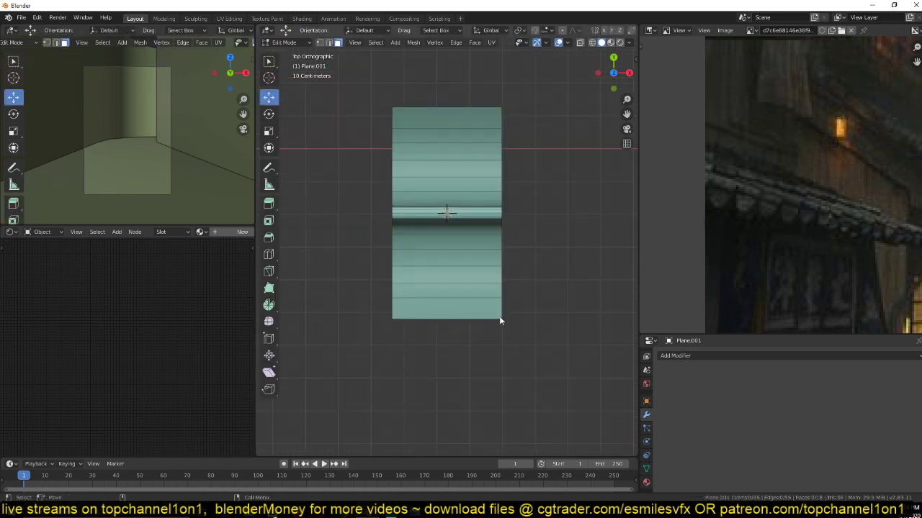
# - Delete the outermost face strips on the long side of the roof piece in top view so both sides match
pyautogui.scroll(2, 499, 316)
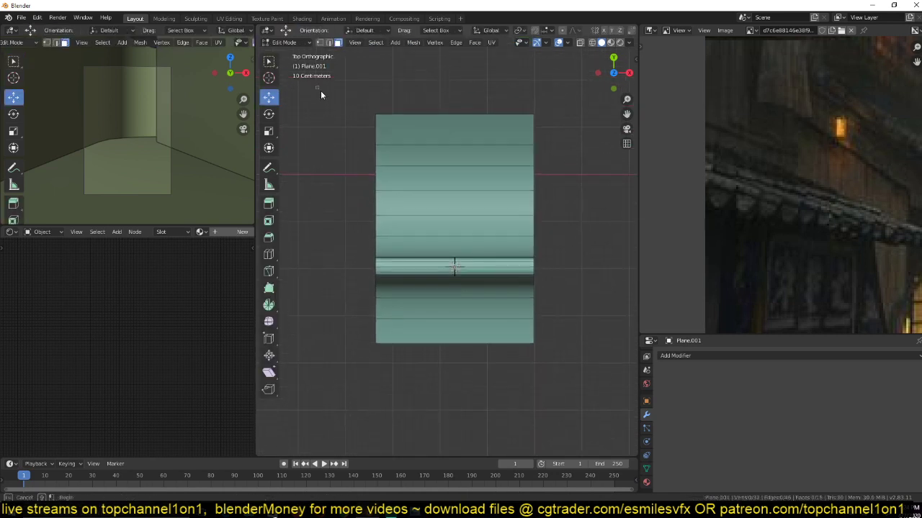
pyautogui.moveTo(320, 90); pyautogui.dragTo(562, 185)
pyautogui.press('x')
pyautogui.click(591, 183)
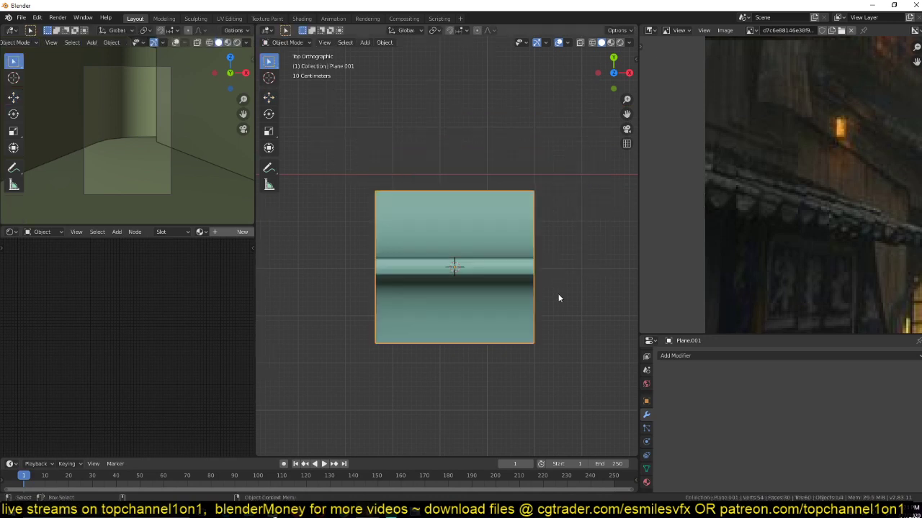
pyautogui.press('Tab')
# - Add an Array modifier to the trimmed roof piece with a relative offset of 0 in X and 1 in Y
pyautogui.moveTo(557, 298); pyautogui.dragTo(450, 217, button='middle')
pyautogui.click(690, 354)
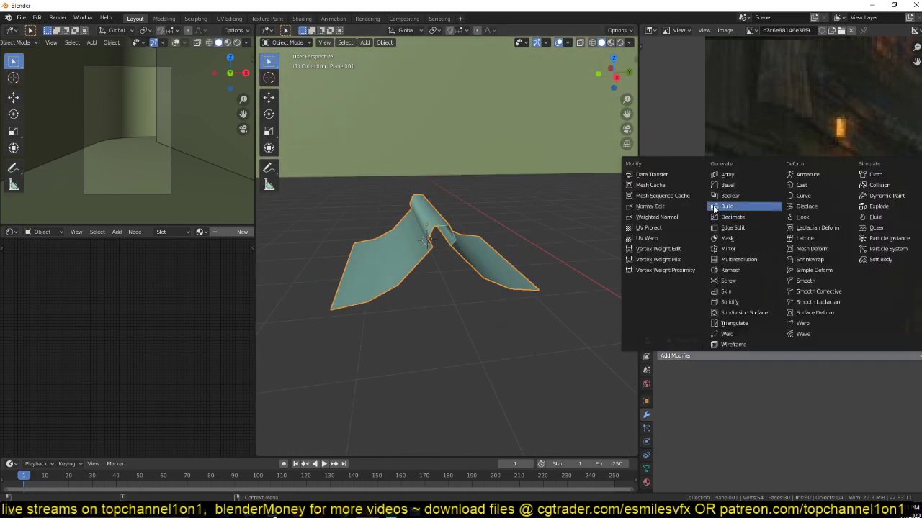
pyautogui.click(729, 181)
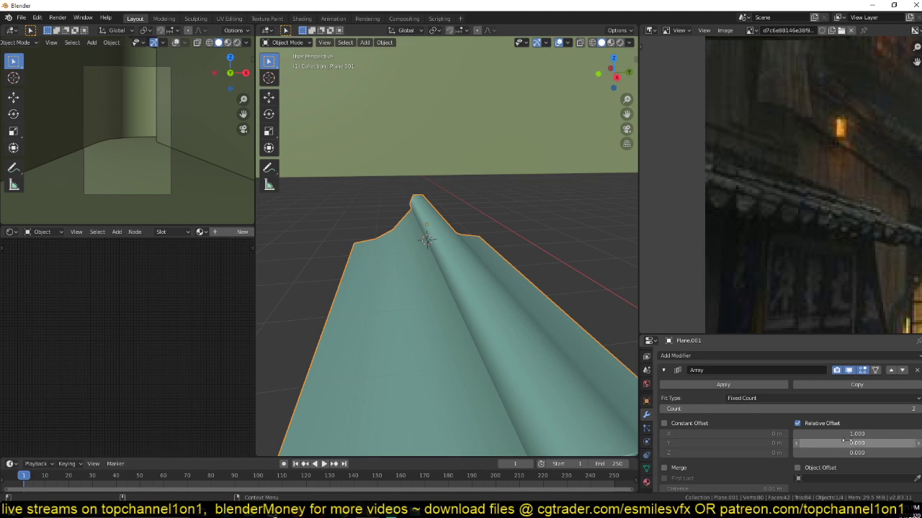
pyautogui.click(856, 442)
pyautogui.write('1')
pyautogui.press('Return')
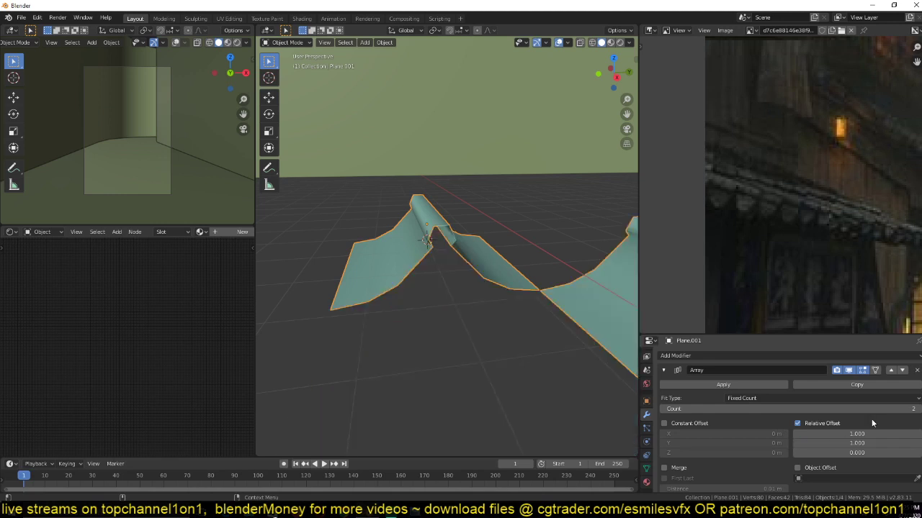
pyautogui.click(804, 433)
pyautogui.write('0')
pyautogui.press('Return')
# - Enable Merge on the Array modifier and collapse its settings
pyautogui.scroll(-3, 569, 321)
pyautogui.moveTo(514, 313); pyautogui.dragTo(483, 330, button='middle')
pyautogui.scroll(4, 483, 329)
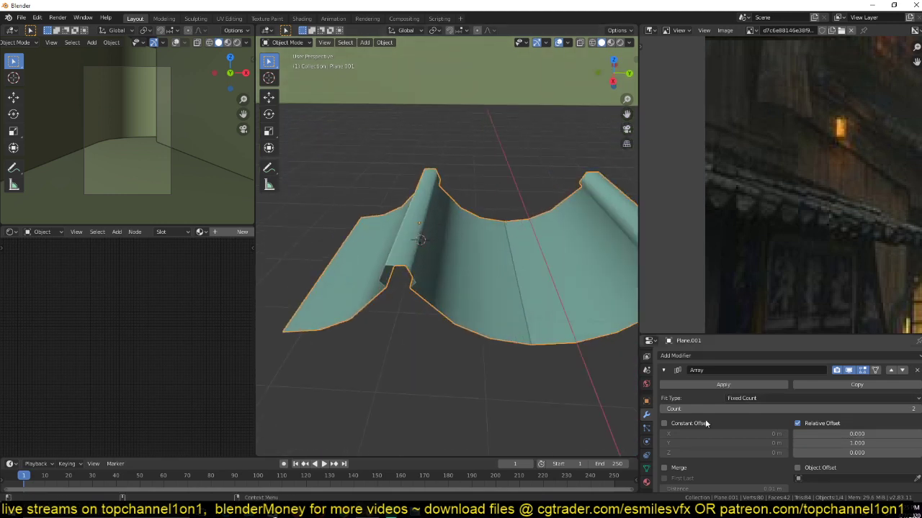
pyautogui.click(683, 470)
pyautogui.moveTo(490, 403); pyautogui.dragTo(418, 320, button='middle')
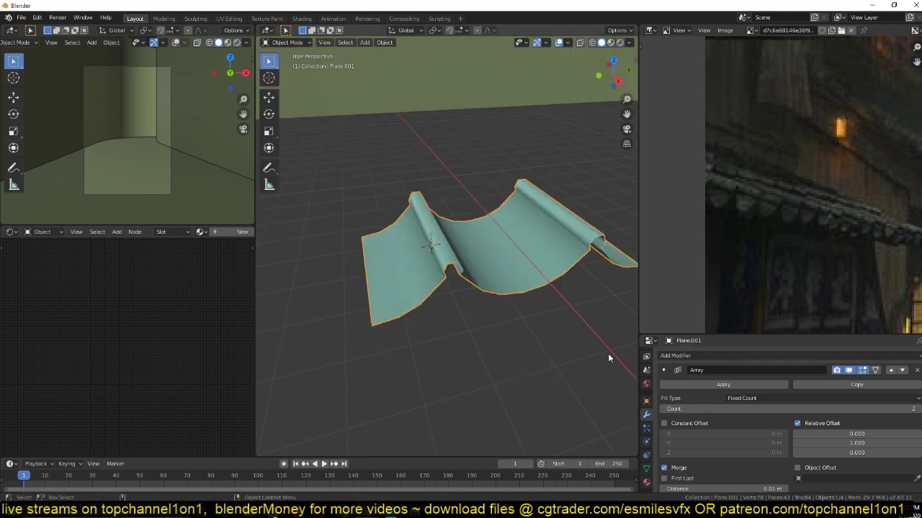
pyautogui.click(663, 371)
# - Try a Subdivision Surface modifier on the roof piece and remove it again
pyautogui.moveTo(479, 331)
pyautogui.mouseDown(button='middle')
pyautogui.moveTo(488, 329)
pyautogui.moveTo(484, 316)
pyautogui.mouseUp(button='middle')
pyautogui.click(683, 355)
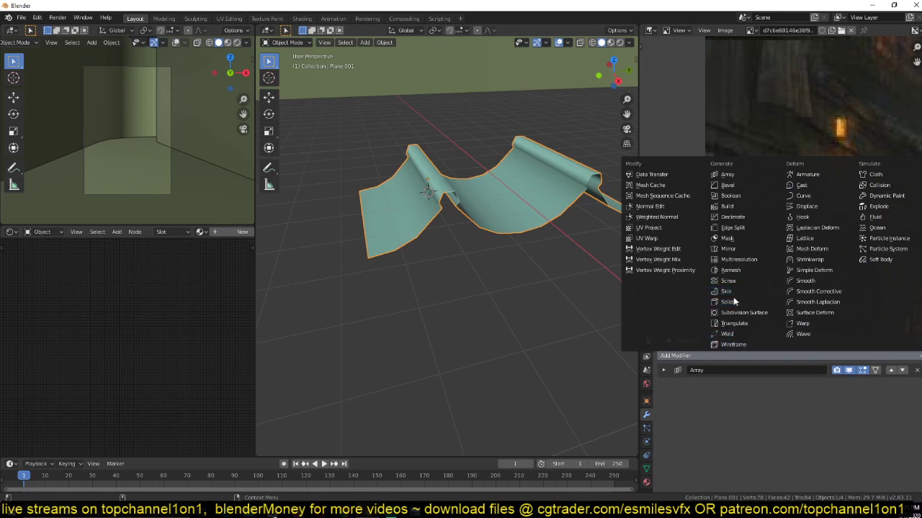
pyautogui.click(741, 312)
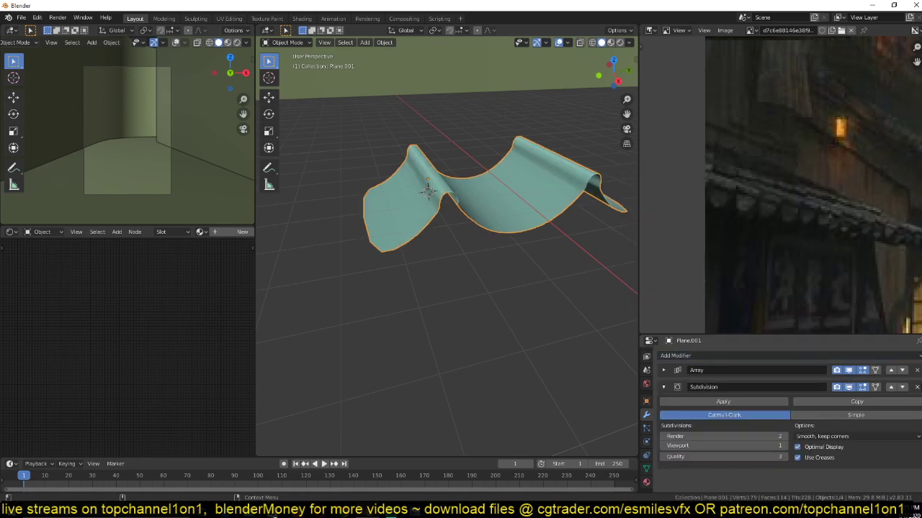
pyautogui.click(917, 387)
# - Add a Solidify modifier with a thickness of about 0.058 m and Only Rim enabled, and apply it
pyautogui.click(879, 356)
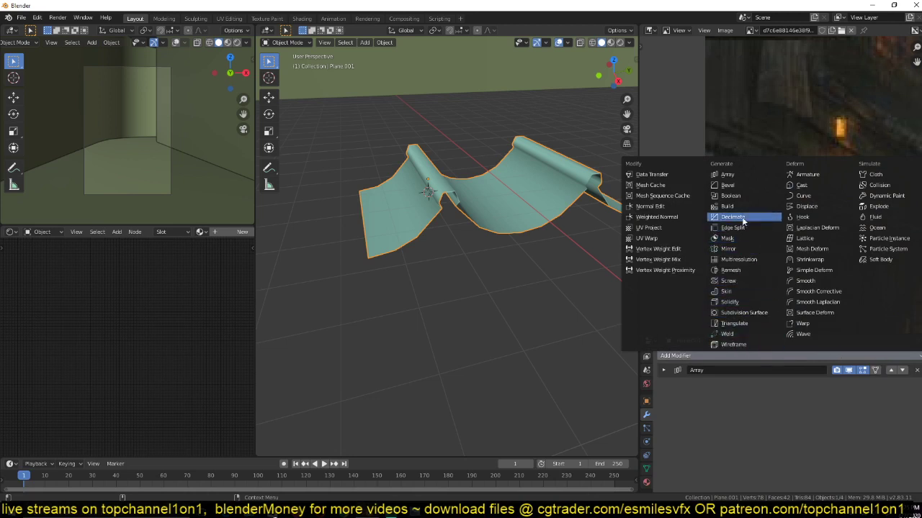
pyautogui.click(730, 302)
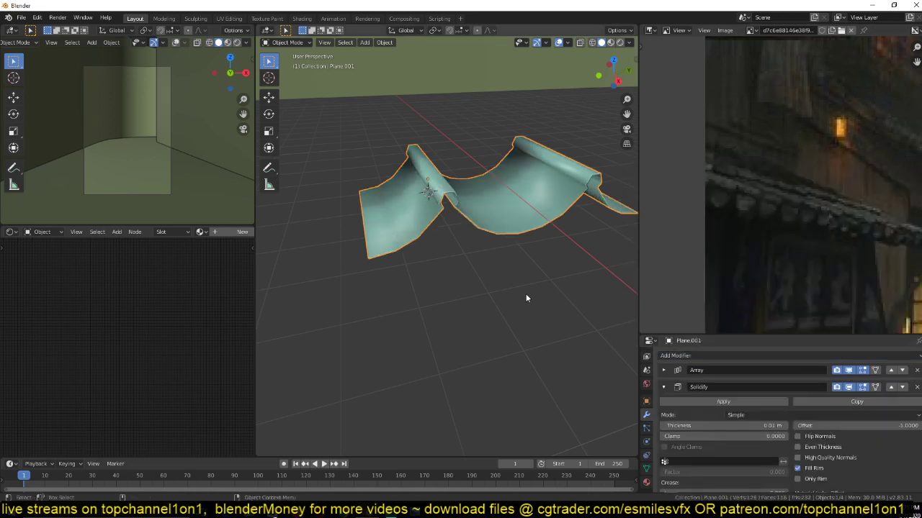
pyautogui.moveTo(526, 294); pyautogui.dragTo(542, 269, button='middle')
pyautogui.moveTo(768, 426); pyautogui.dragTo(762, 429)
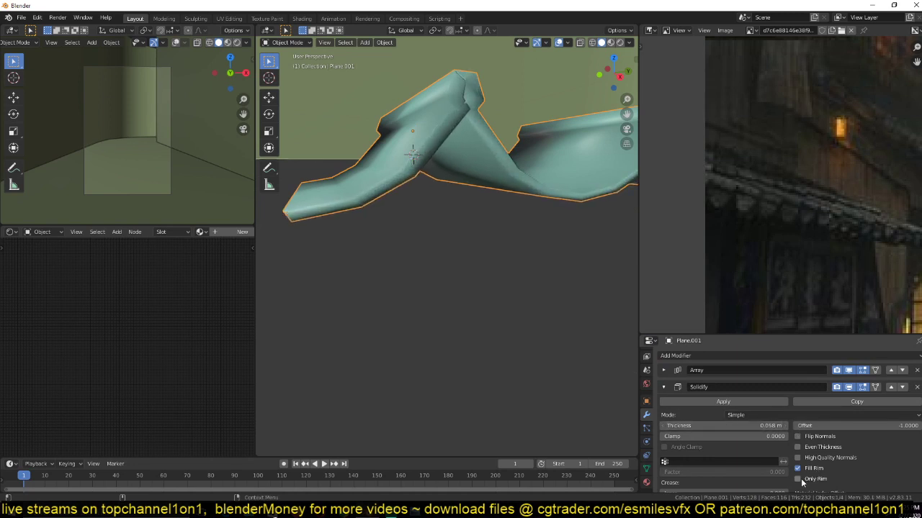
pyautogui.click(798, 479)
pyautogui.moveTo(504, 231); pyautogui.dragTo(589, 351, button='middle')
pyautogui.click(697, 400)
# - Try to split faces and edges by vertices at the two bottom vertices of the ridge cap's end in Edit Mode
pyautogui.press('Tab')
pyautogui.moveTo(468, 228); pyautogui.dragTo(440, 249, button='middle')
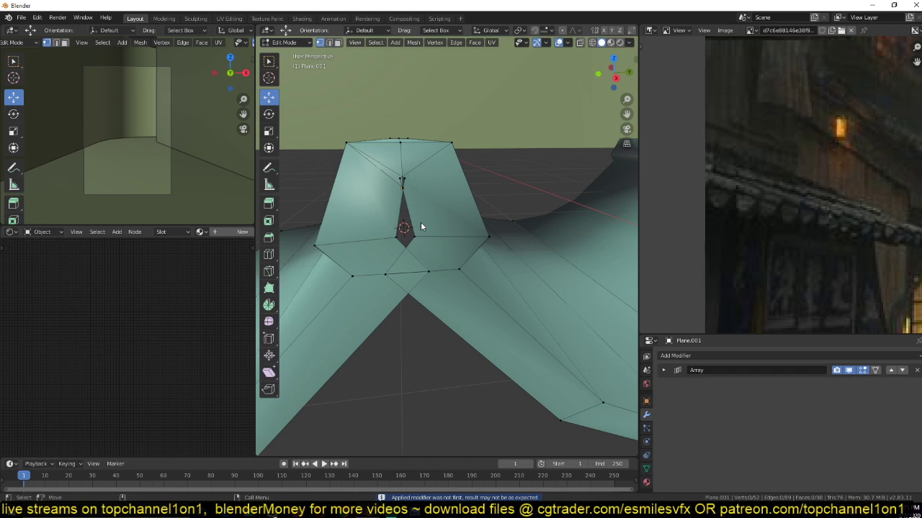
pyautogui.press('m')
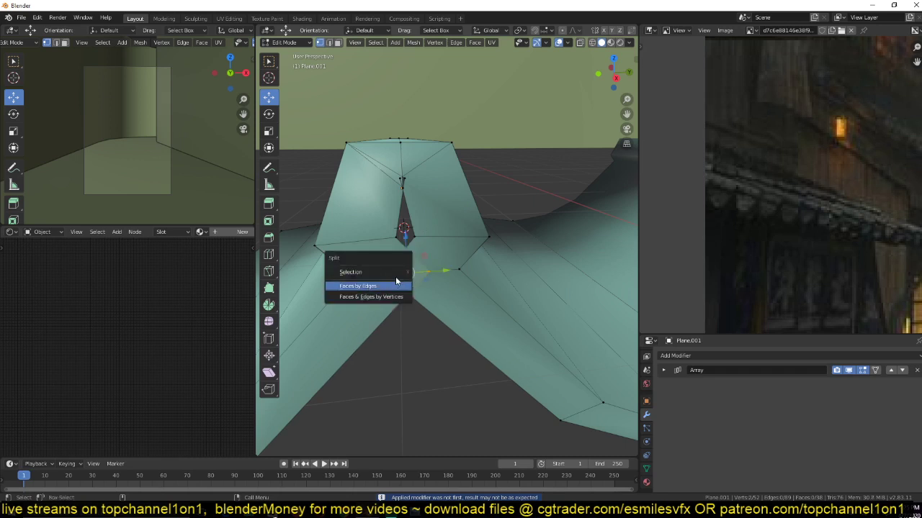
pyautogui.click(393, 298)
pyautogui.hotkey('alt', 'm')
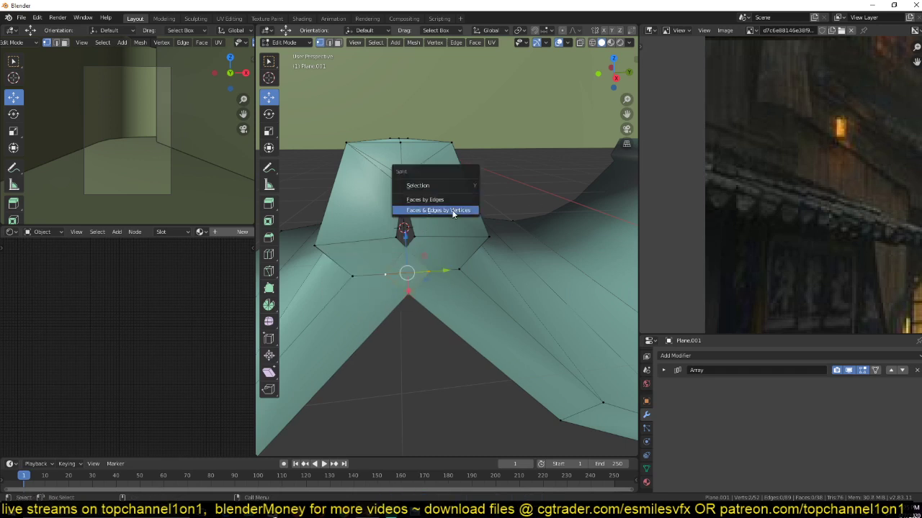
pyautogui.click(453, 210)
# - Try to split faces by edges at the same two bottom vertices in wireframe shading
pyautogui.click(389, 273)
pyautogui.hotkey('shift', 'z')
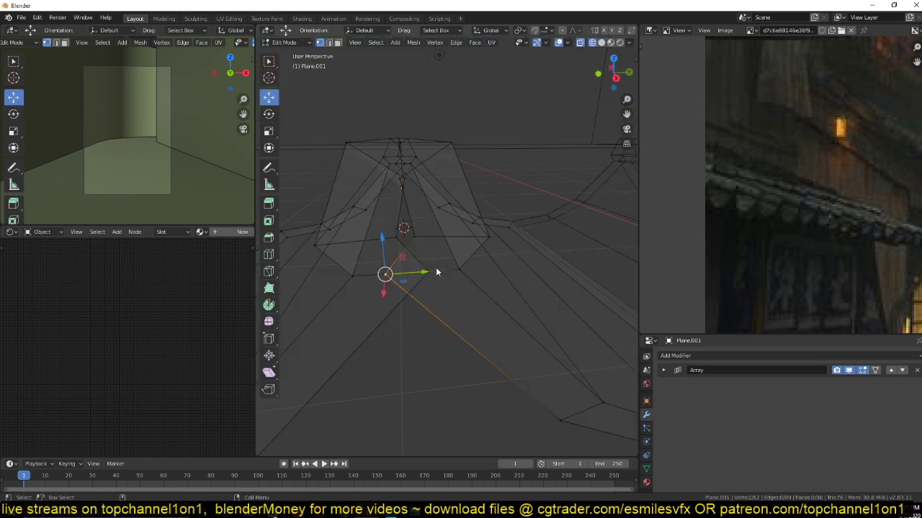
pyautogui.keyDown('shift'); pyautogui.click(436, 270); pyautogui.keyUp('shift')
pyautogui.hotkey('alt', 'm')
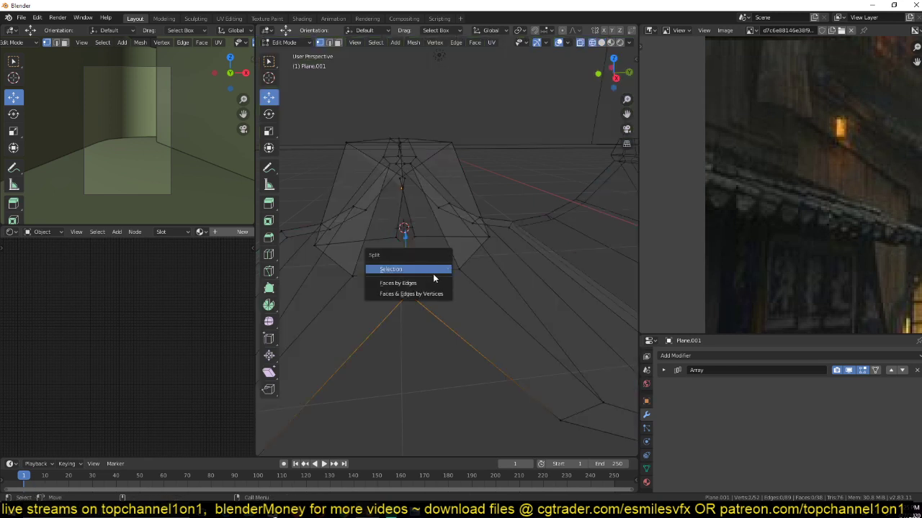
pyautogui.click(432, 283)
# - Turn off the Array modifier's viewport display to isolate the single roof piece
pyautogui.scroll(-5, 375, 326)
pyautogui.scroll(1, 585, 352)
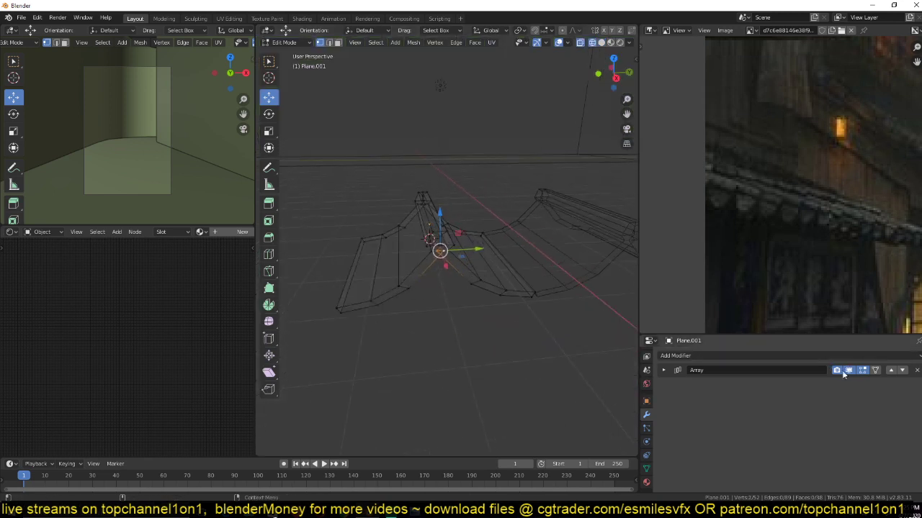
pyautogui.click(848, 372)
pyautogui.scroll(3, 492, 315)
pyautogui.keyDown('shift'); pyautogui.moveTo(493, 316); pyautogui.dragTo(453, 303, button='middle'); pyautogui.keyUp('shift')
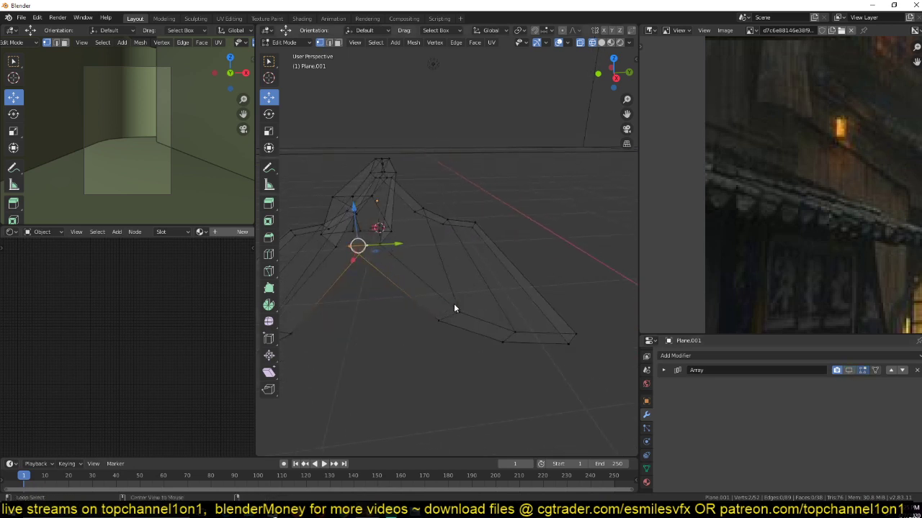
# - Try splitting at the two bottom vertices of the ridge cap's end once more and undo the split
pyautogui.hotkey('alt', 'm')
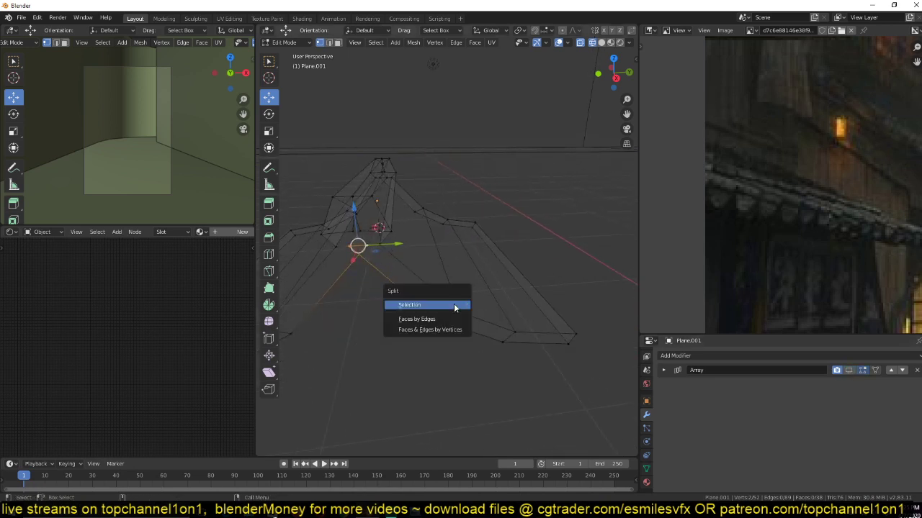
pyautogui.click(391, 276)
pyautogui.click(364, 252)
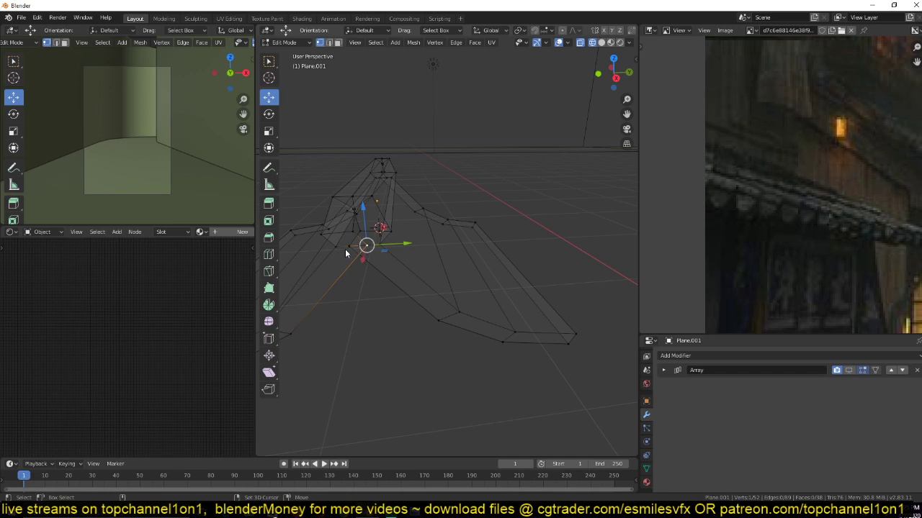
pyautogui.keyDown('shift'); pyautogui.click(345, 250); pyautogui.keyUp('shift')
pyautogui.hotkey('alt', 'm')
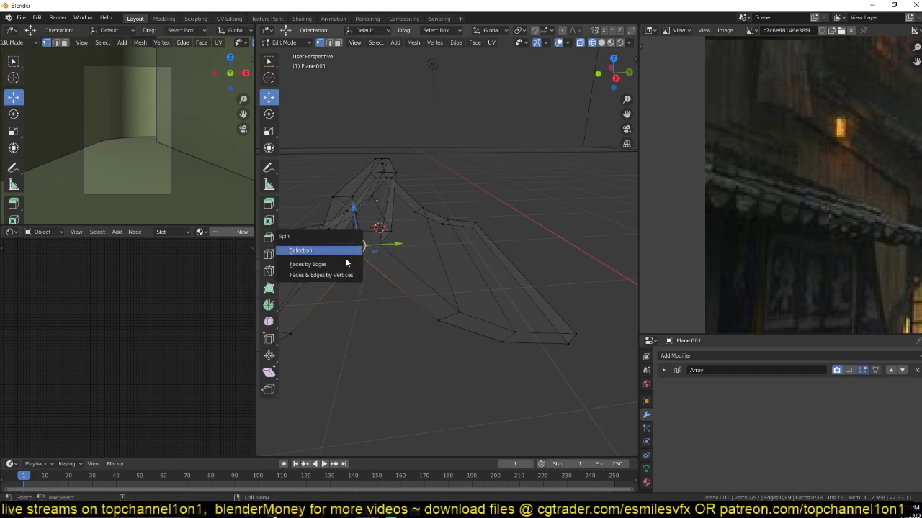
pyautogui.click(345, 275)
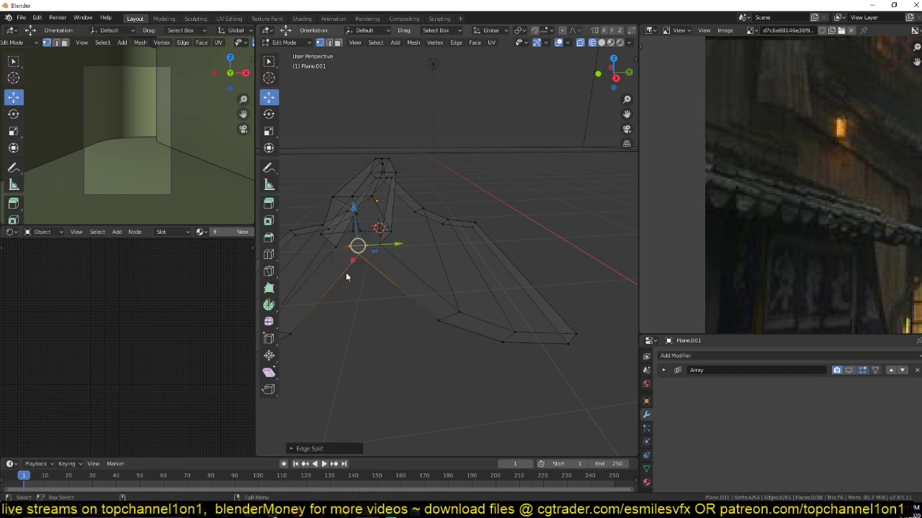
pyautogui.hotkey('ctrl', 'z')
# - Try to merge the two bottom vertices of the ridge cap's end by distance
pyautogui.scroll(2, 363, 268)
pyautogui.scroll(-2, 366, 262)
pyautogui.rightClick(368, 259)
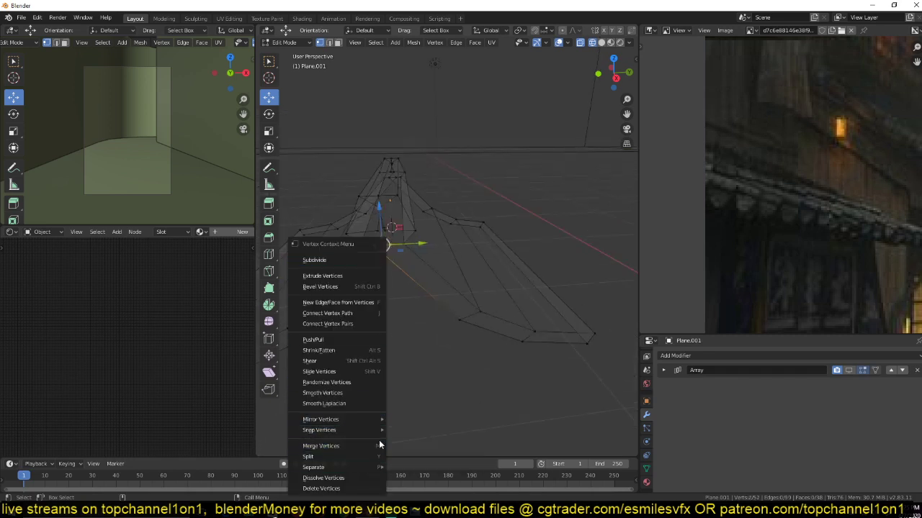
pyautogui.press('m')
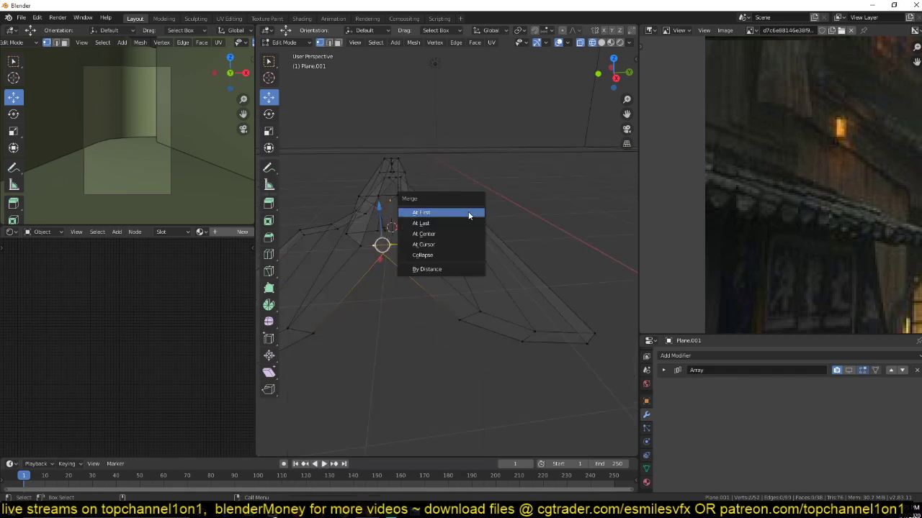
pyautogui.click(453, 270)
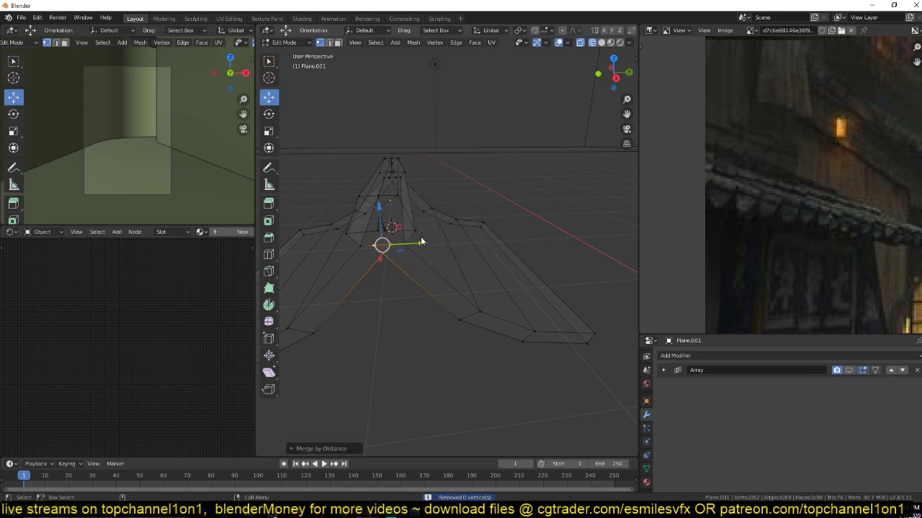
# - Merge the bottom vertex pair of the ridge cap's end and the pair above it, each at center
pyautogui.moveTo(421, 237); pyautogui.dragTo(450, 235, button='middle')
pyautogui.press('m')
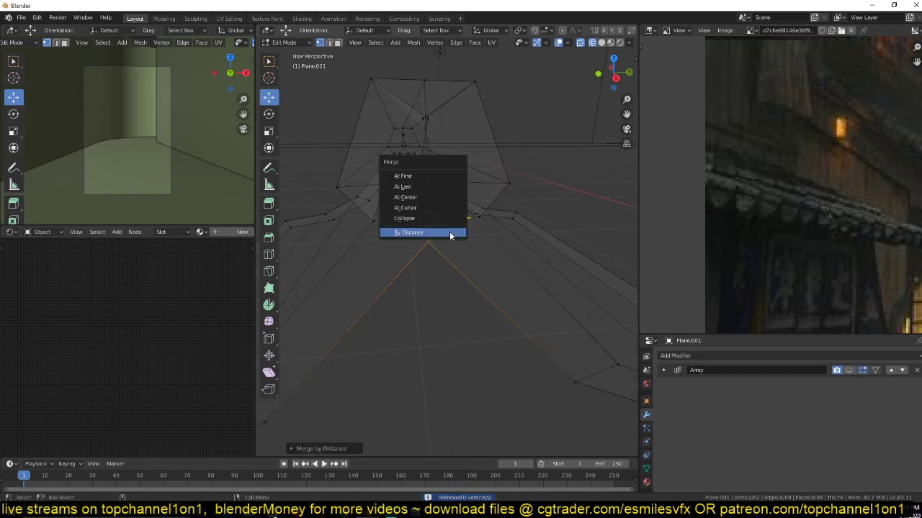
pyautogui.click(447, 193)
pyautogui.keyDown('shift'); pyautogui.click(426, 143); pyautogui.keyUp('shift')
pyautogui.press('m')
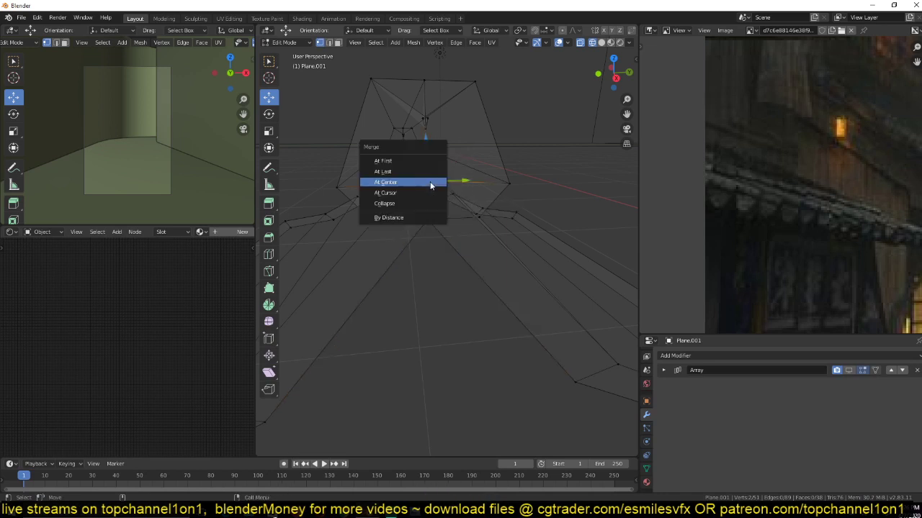
pyautogui.click(429, 181)
# - Return to solid shading and merge the vertex cluster in the upper middle of the same cap end at center
pyautogui.scroll(3, 426, 216)
pyautogui.hotkey('shift', 'z')
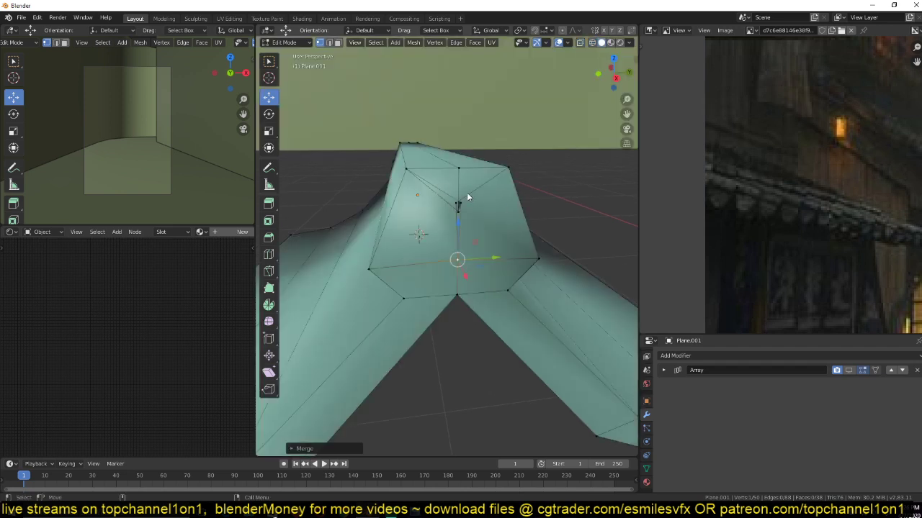
pyautogui.press('m')
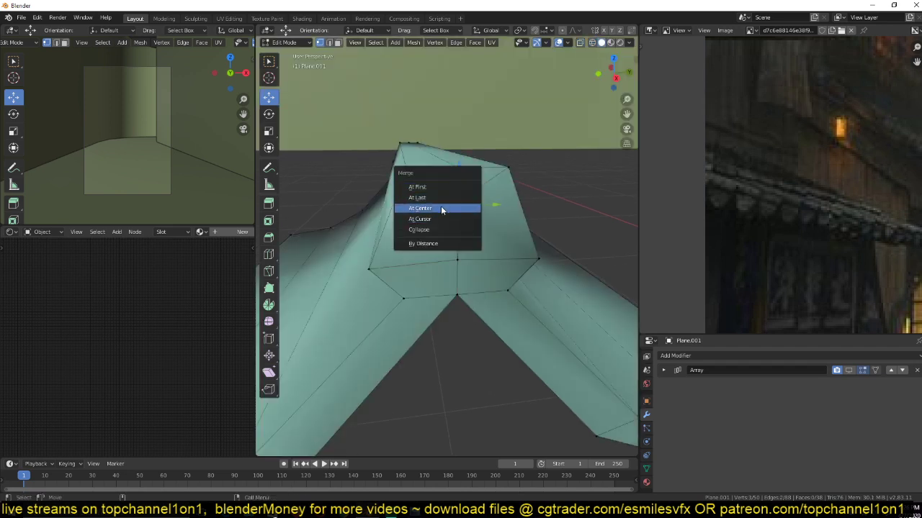
pyautogui.click(441, 208)
# - Merge the middle vertex cluster and the vertex pairs below it at the ridge cap's opposite end to close its gap
pyautogui.moveTo(441, 205); pyautogui.dragTo(414, 173, button='middle')
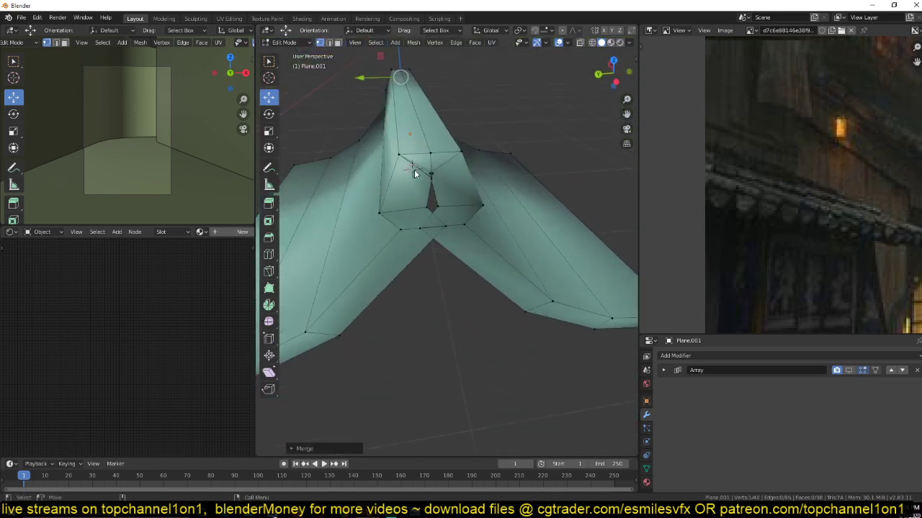
pyautogui.click(431, 175)
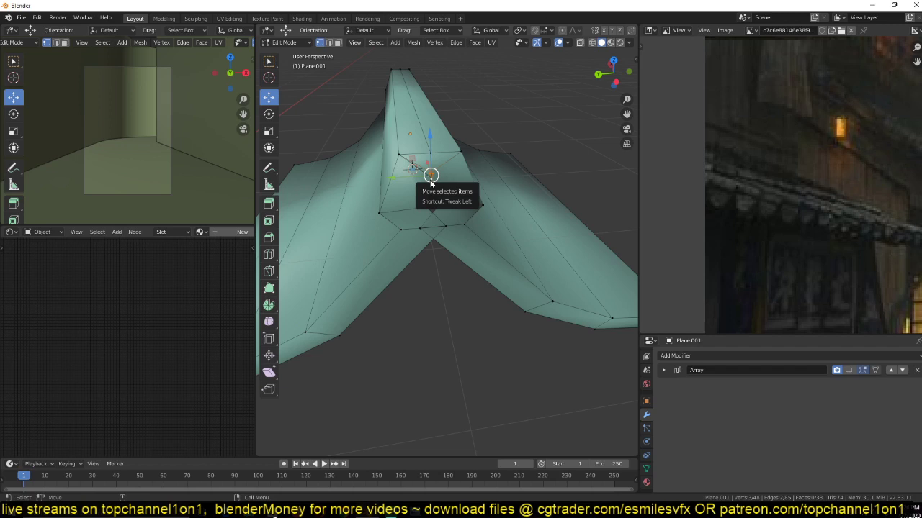
pyautogui.press('m')
pyautogui.click(439, 208)
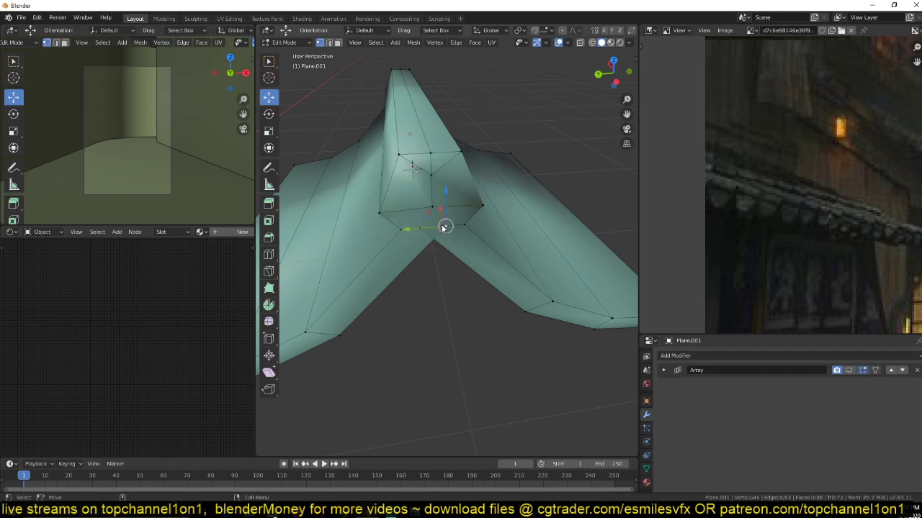
pyautogui.press(',')
pyautogui.click(435, 227)
pyautogui.press('m')
pyautogui.click(441, 220)
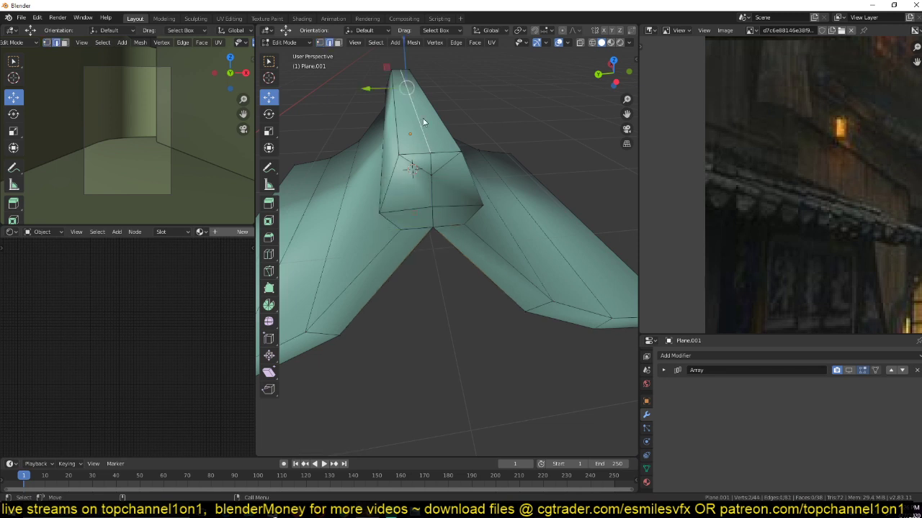
# - Widen the ridge cap by scaling its two upper side edges along Y by about 1.12, and leave Edit Mode
pyautogui.moveTo(407, 53); pyautogui.dragTo(468, 173, button='middle')
pyautogui.press('s')
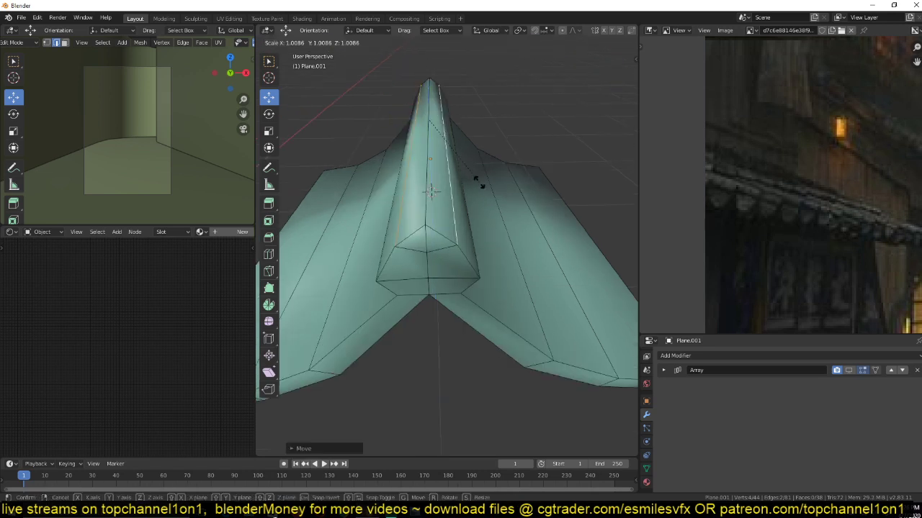
pyautogui.press('x')
pyautogui.press('y')
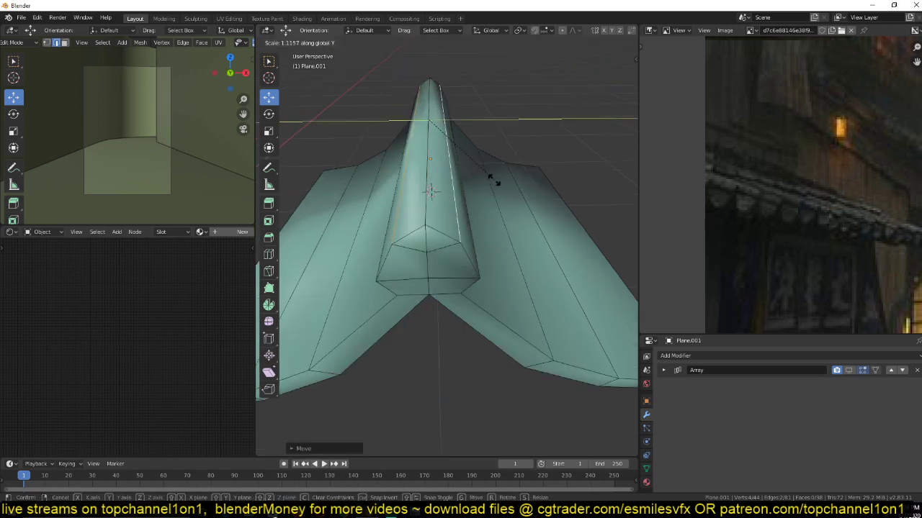
pyautogui.click(494, 180)
pyautogui.press('Tab')
# - Re-enable the array's viewport display and spread the tile's two outer bottom corner vertices by scaling them along Y by about 1.06
pyautogui.moveTo(489, 185); pyautogui.dragTo(744, 215, button='middle')
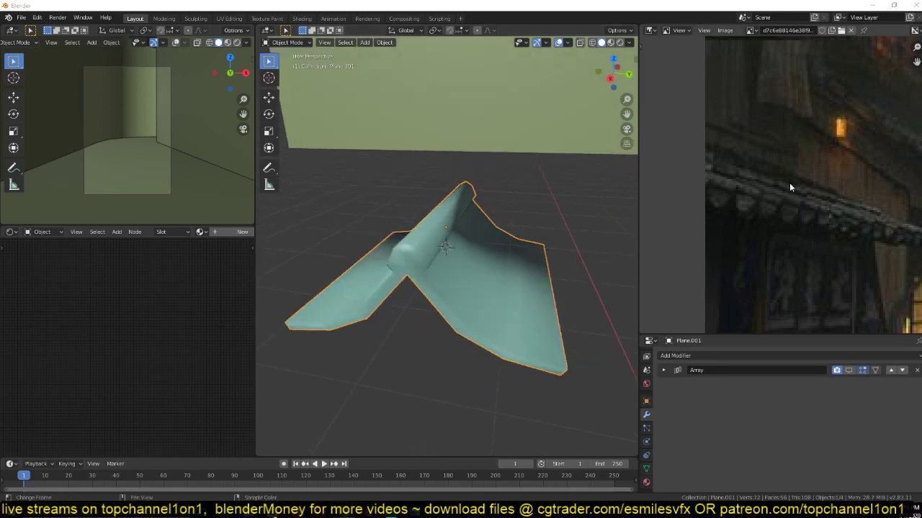
pyautogui.click(849, 370)
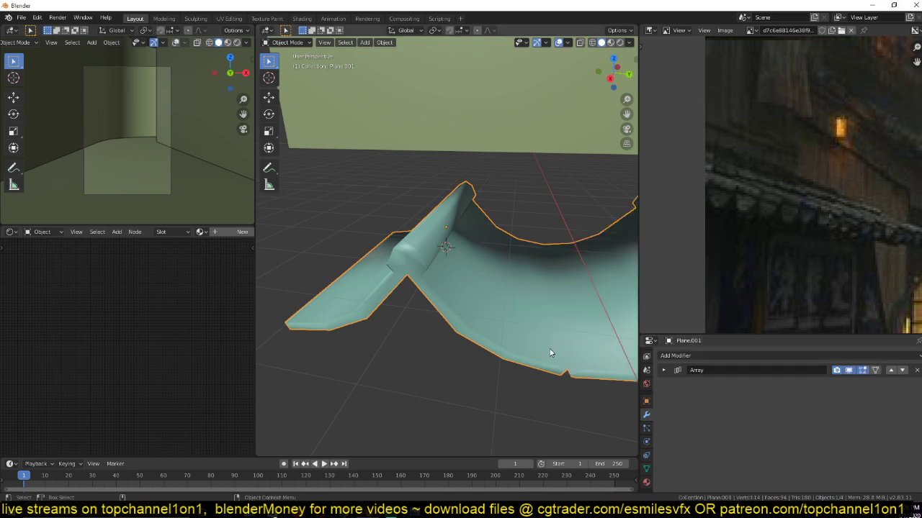
pyautogui.moveTo(550, 353); pyautogui.dragTo(510, 297, button='middle')
pyautogui.press('Tab')
pyautogui.moveTo(464, 301); pyautogui.dragTo(526, 292, button='middle')
pyautogui.press('s')
pyautogui.press('x')
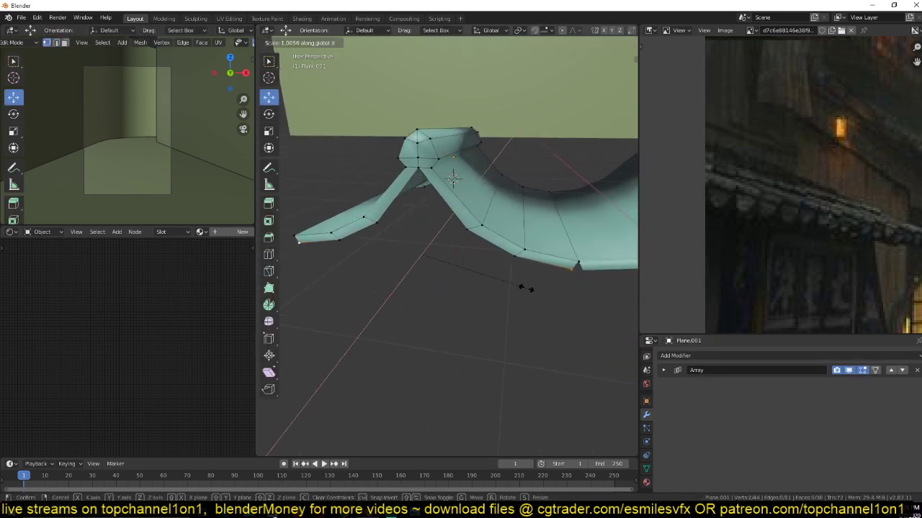
pyautogui.press('y')
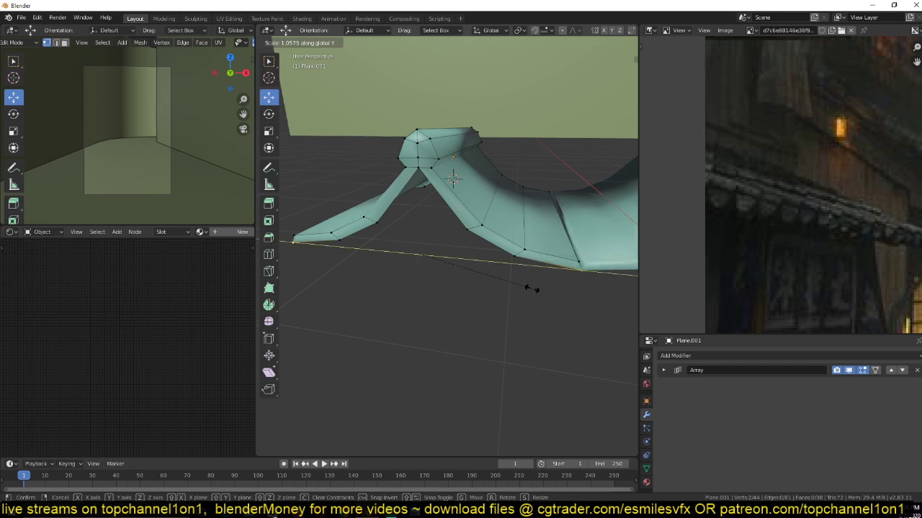
pyautogui.click(530, 289)
# - Delete the narrow faces at both outer sides of the tile, where neighbouring copies meet, and return to Object Mode
pyautogui.press('3')
pyautogui.hotkey('shift', 'z')
pyautogui.click(560, 226)
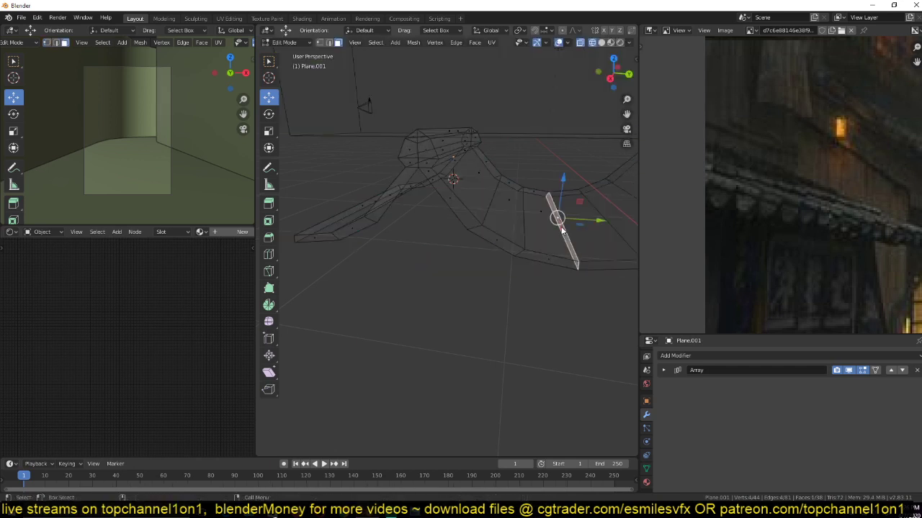
pyautogui.press('x')
pyautogui.click(560, 227)
pyautogui.click(353, 222)
pyautogui.click(357, 209)
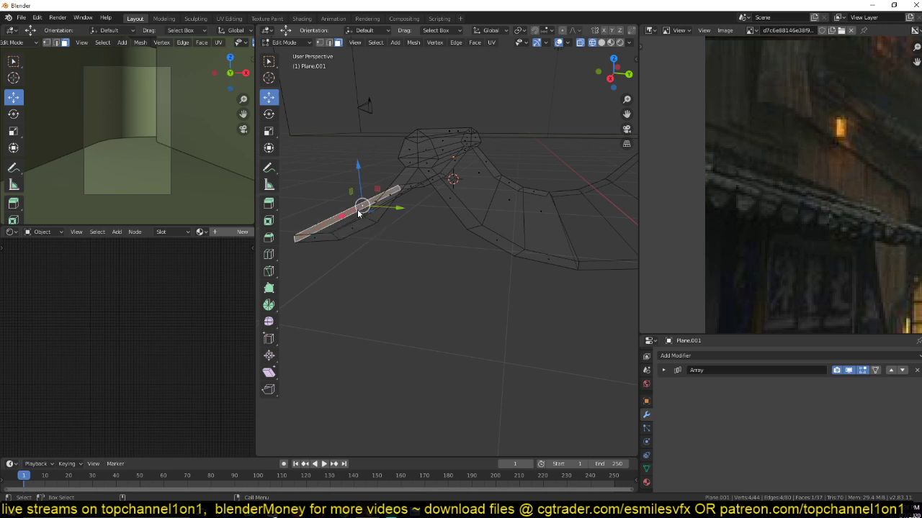
pyautogui.press('x')
pyautogui.click(357, 210)
pyautogui.press('Tab')
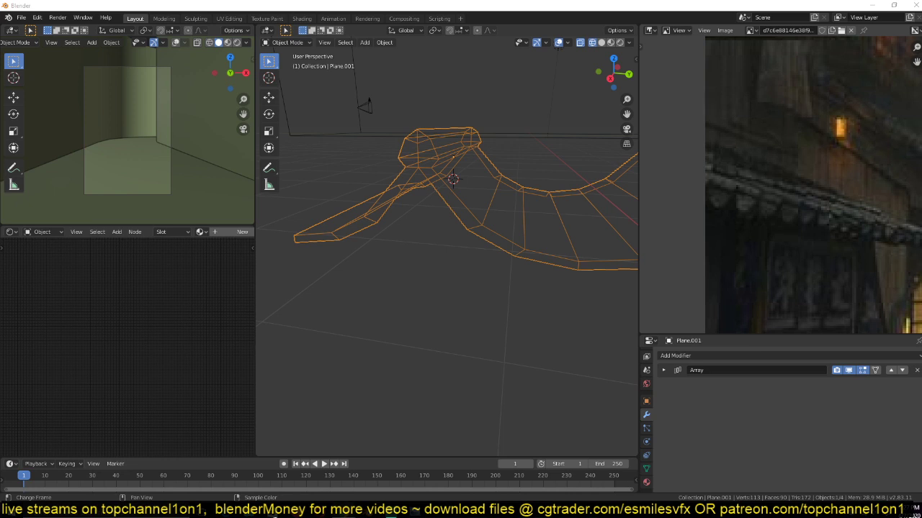
pyautogui.moveTo(608, 149); pyautogui.dragTo(375, 192, button='middle')
pyautogui.click(375, 192)
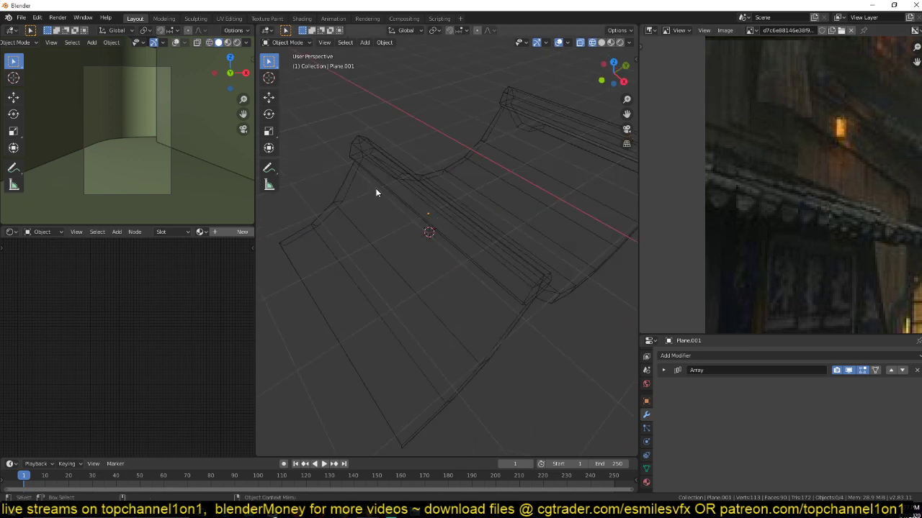
# - Start saving the file and create a new folder named TOWN in G:\publish
pyautogui.hotkey('ctrl', 's')
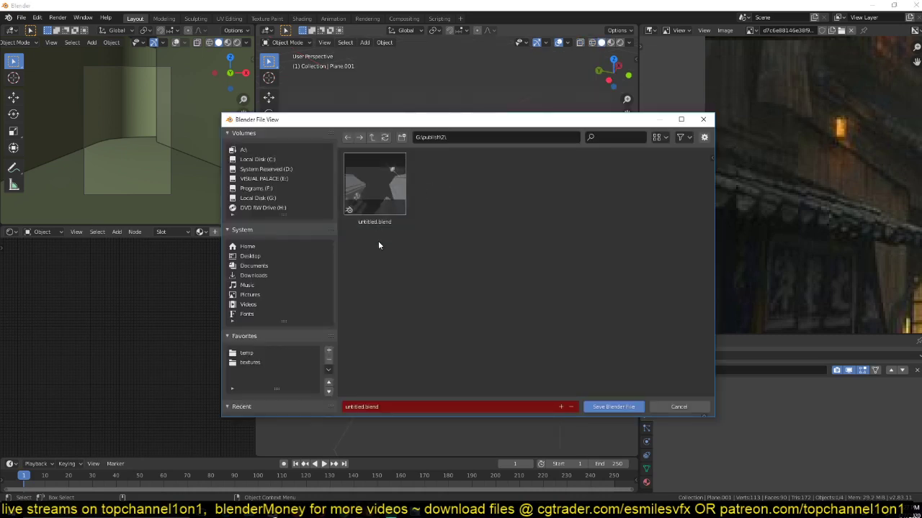
pyautogui.click(372, 138)
pyautogui.click(401, 137)
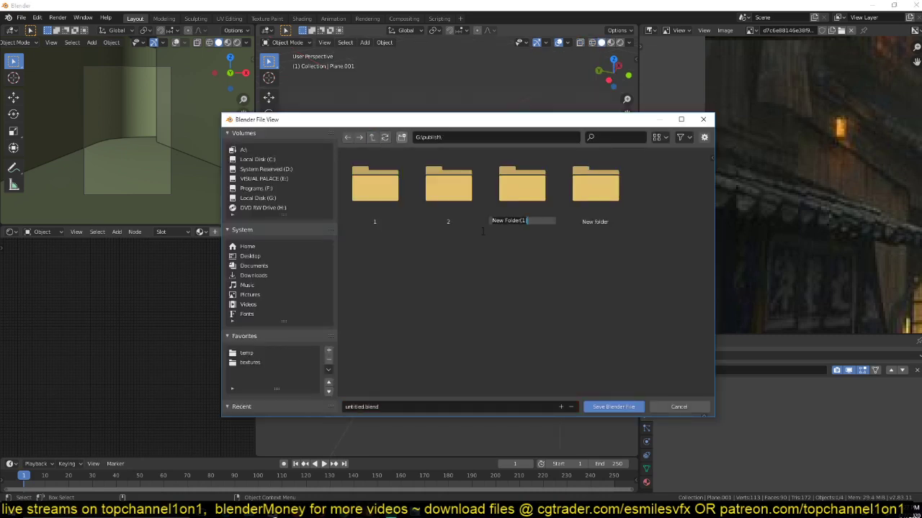
pyautogui.write('TOWN')
pyautogui.press('Return')
# - Save the file as TOWN.blend inside the TOWN folder
pyautogui.doubleClick(567, 201)
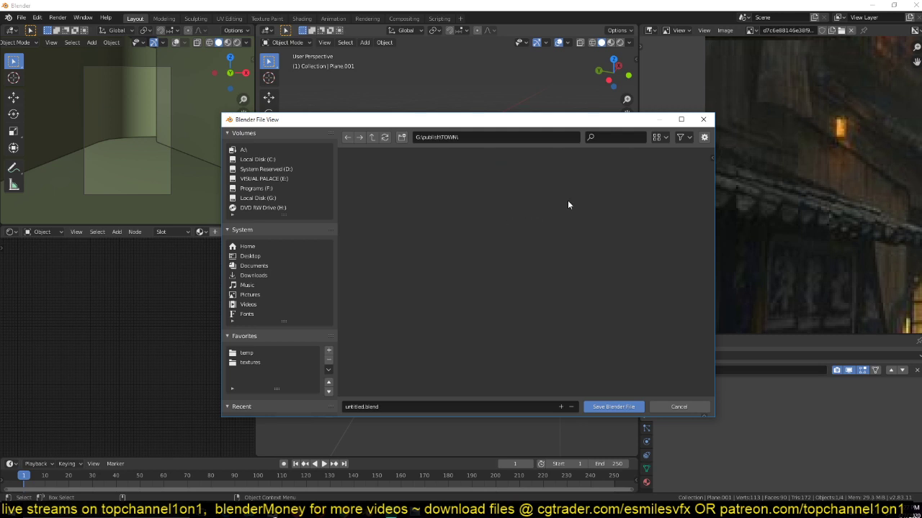
pyautogui.click(471, 407)
pyautogui.write('TOWN')
pyautogui.press('Return')
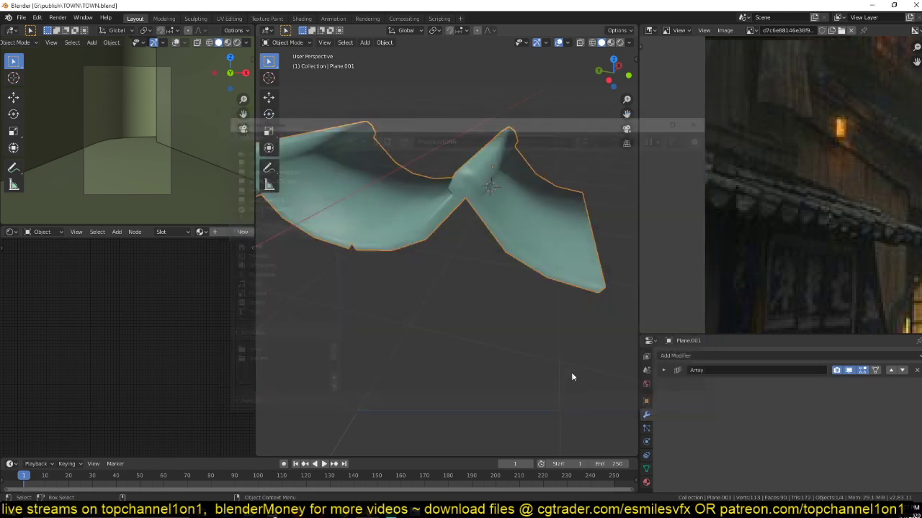
pyautogui.moveTo(507, 323); pyautogui.dragTo(507, 327, button='middle')
pyautogui.click(864, 512)
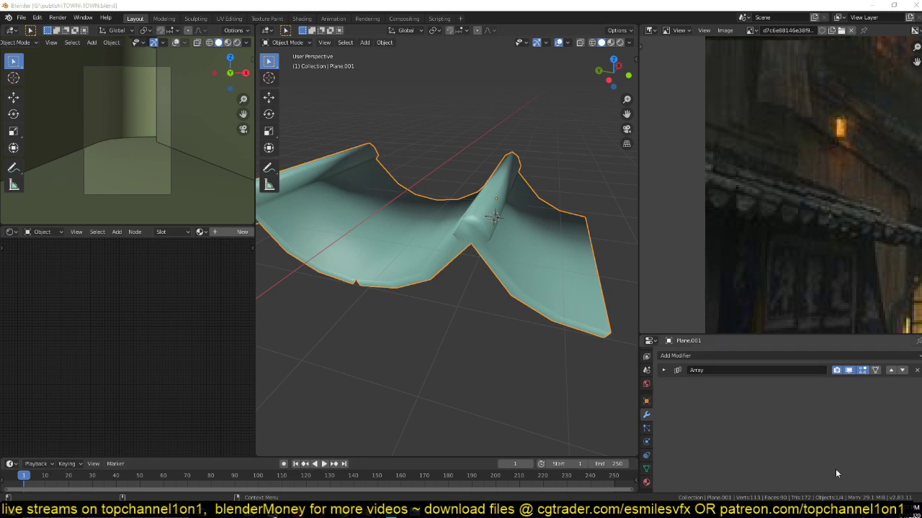
pyautogui.scroll(1, 841, 473)
pyautogui.click(788, 451)
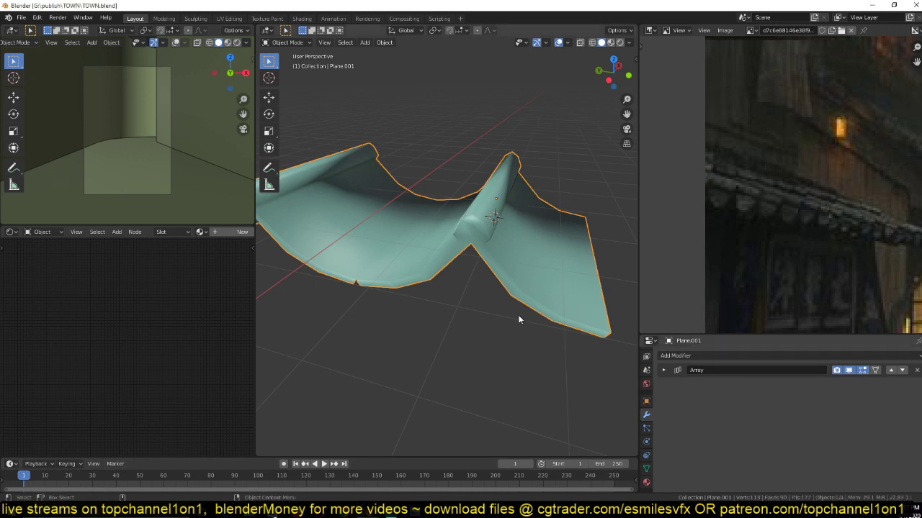
# - Move the tile's bottom corner vertex along Y to close the notch where it meets the neighbouring copy, and leave Edit Mode
pyautogui.click(508, 288)
pyautogui.press('Tab')
pyautogui.scroll(2, 503, 278)
pyautogui.scroll(-3, 505, 281)
pyautogui.scroll(1, 507, 284)
pyautogui.keyDown('shift'); pyautogui.moveTo(455, 287); pyautogui.dragTo(488, 292, button='middle'); pyautogui.keyUp('shift')
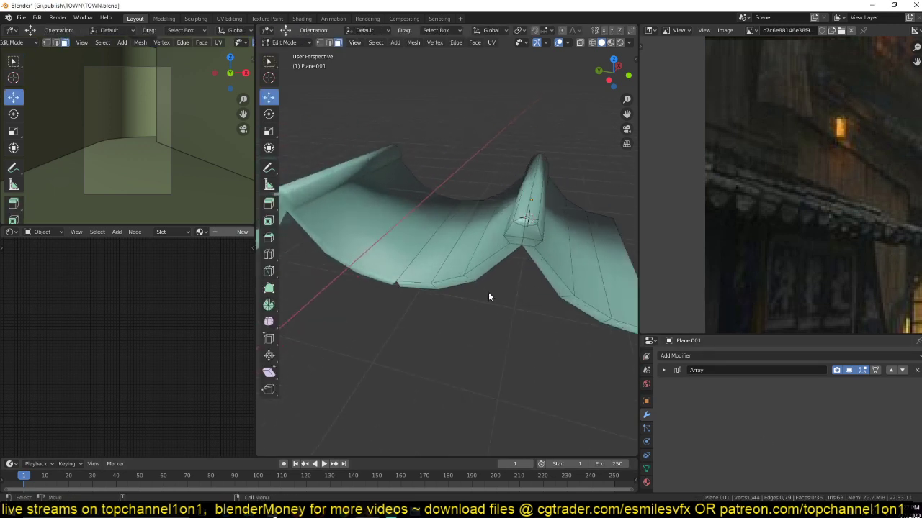
pyautogui.press('1')
pyautogui.click(411, 302)
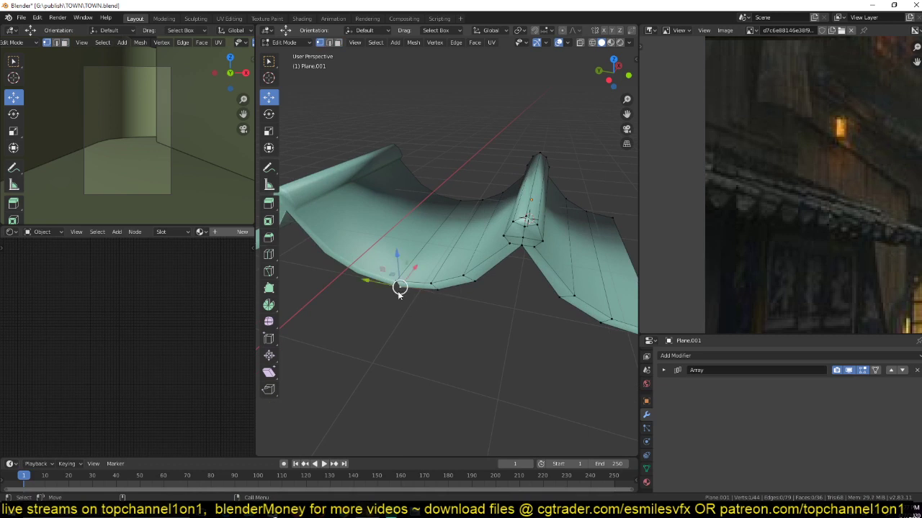
pyautogui.click(399, 291)
pyautogui.keyDown('shift'); pyautogui.moveTo(489, 314); pyautogui.dragTo(414, 300, button='middle'); pyautogui.keyUp('shift')
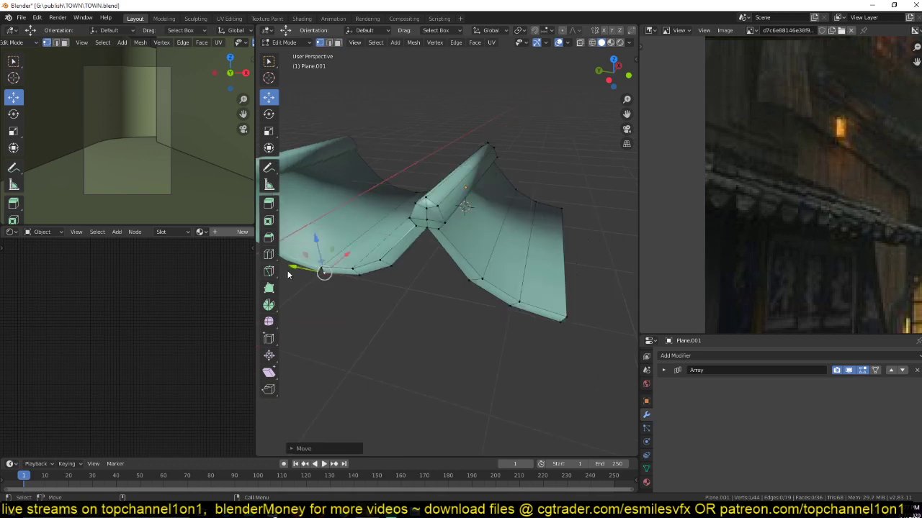
pyautogui.moveTo(288, 273); pyautogui.dragTo(295, 263)
pyautogui.click(560, 323)
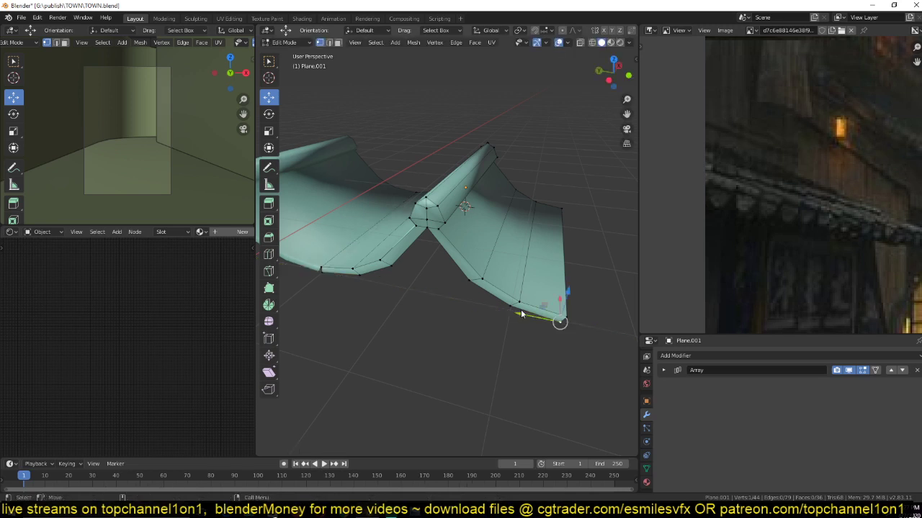
pyautogui.press('Tab')
# - Enable Auto Smooth for the tile's normals and set its angle to 45°
pyautogui.moveTo(521, 314); pyautogui.dragTo(463, 288, button='middle')
pyautogui.click(463, 288)
pyautogui.click(646, 469)
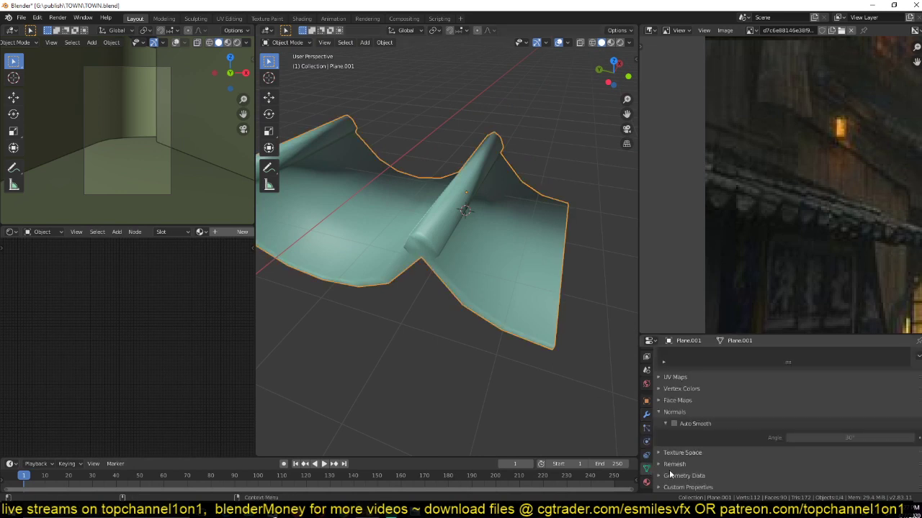
pyautogui.click(673, 424)
pyautogui.moveTo(504, 324); pyautogui.dragTo(524, 290, button='middle')
pyautogui.click(710, 430)
pyautogui.click(709, 431)
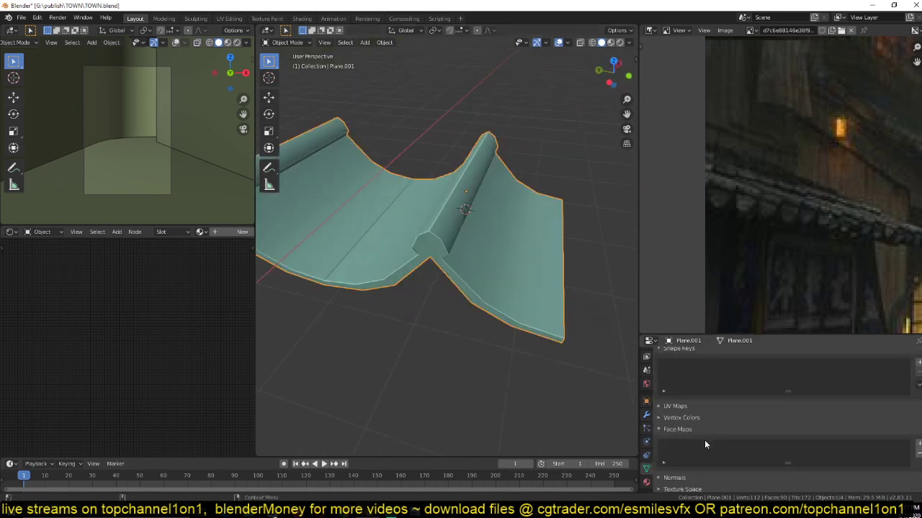
pyautogui.click(693, 477)
pyautogui.scroll(-2, 704, 458)
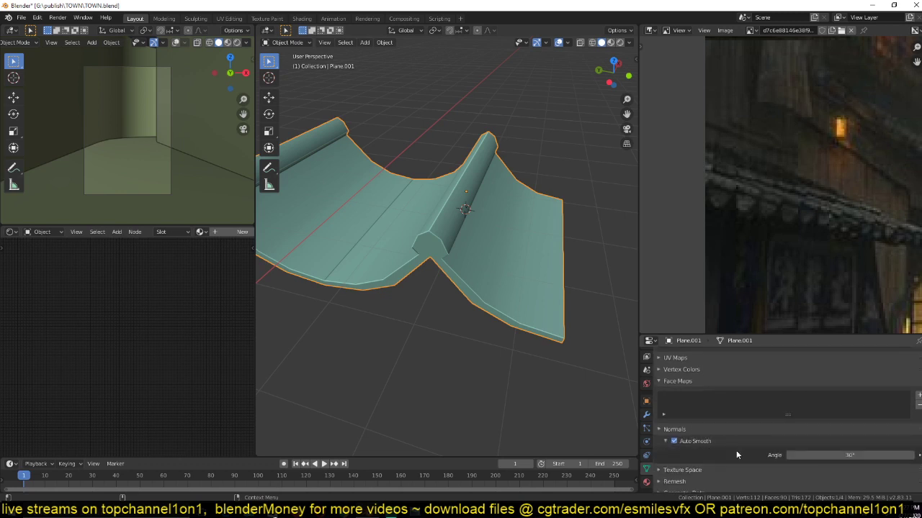
pyautogui.doubleClick(857, 454)
pyautogui.write('45')
pyautogui.press('Return')
# - Duplicate the tile's Array modifier and collapse the original's settings
pyautogui.scroll(-4, 550, 337)
pyautogui.moveTo(551, 337); pyautogui.dragTo(403, 279, button='middle')
pyautogui.press('KP_1')
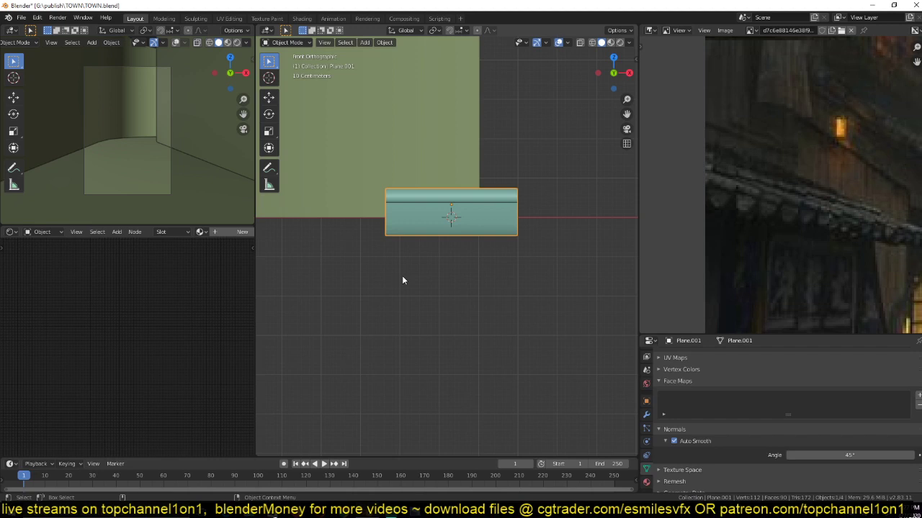
pyautogui.moveTo(403, 280); pyautogui.dragTo(414, 317, button='middle')
pyautogui.click(646, 415)
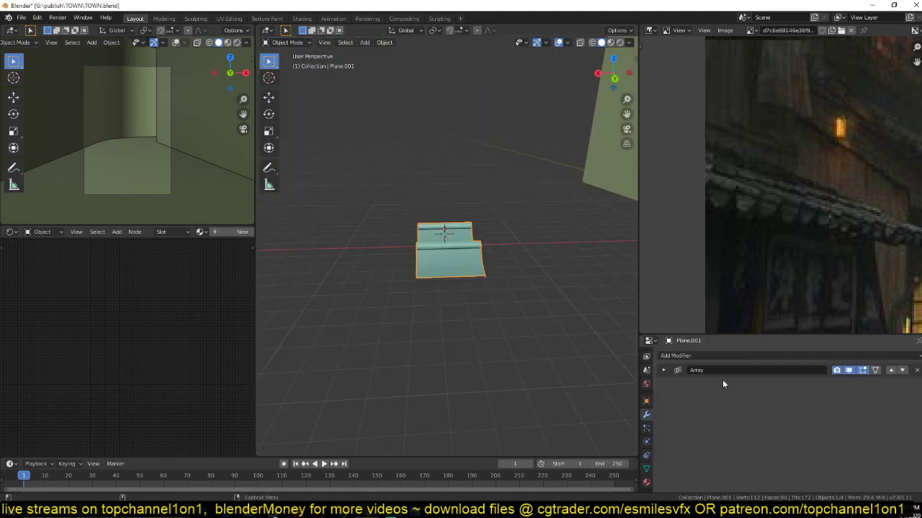
pyautogui.click(663, 370)
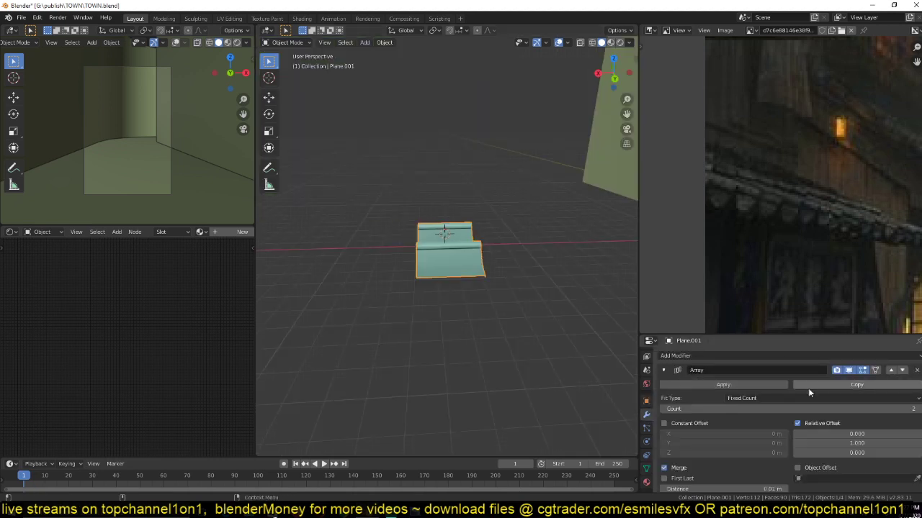
pyautogui.click(886, 383)
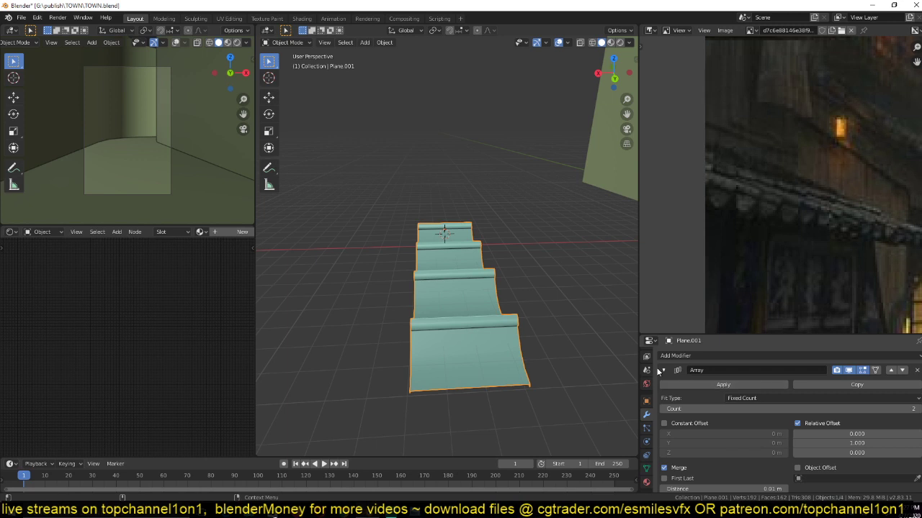
pyautogui.click(663, 370)
# - Try a relative offset of X 1 and Y 0 on the duplicated array, and remove that duplicate modifier
pyautogui.doubleClick(856, 451)
pyautogui.write('1')
pyautogui.press('Return')
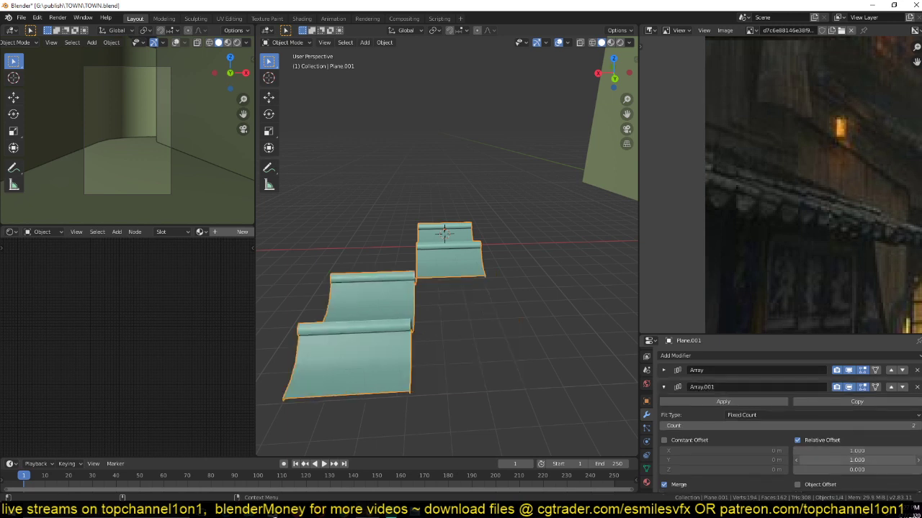
pyautogui.doubleClick(855, 460)
pyautogui.write('0')
pyautogui.press('Return')
pyautogui.press('KP_3')
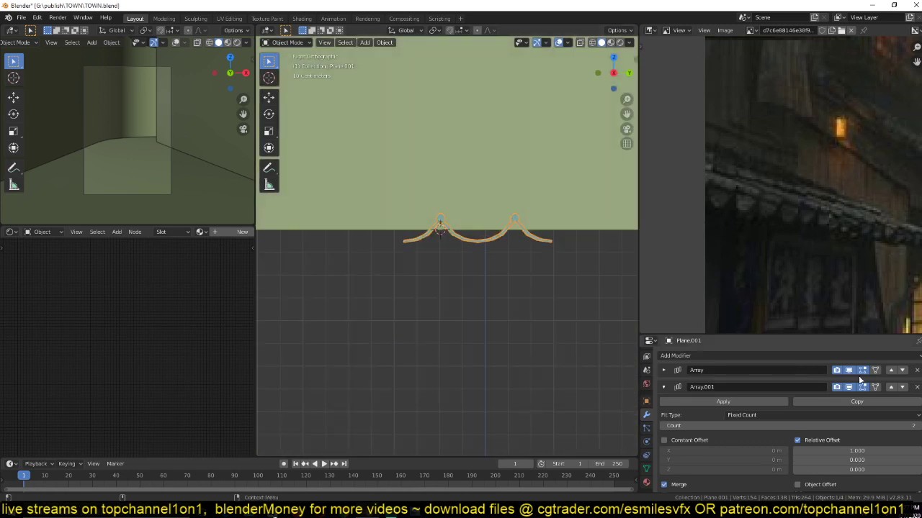
pyautogui.hotkey('ctrl', 'x')
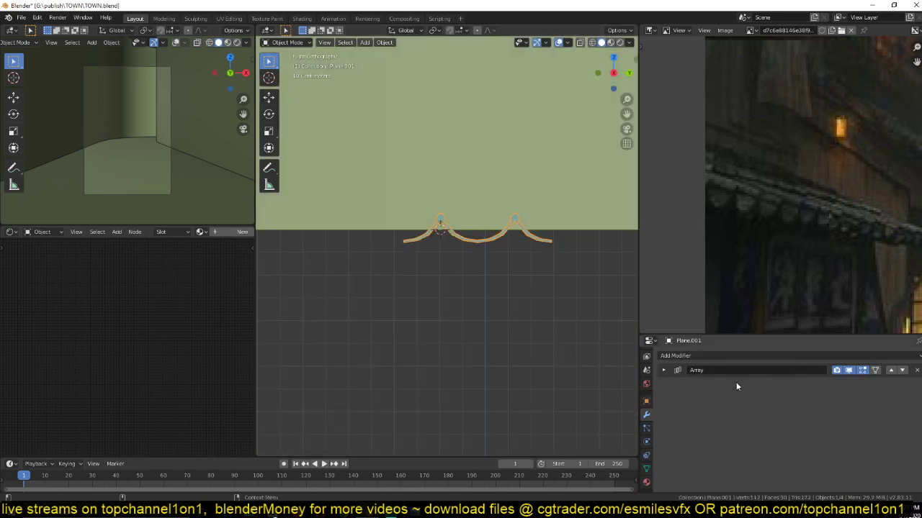
# - Raise the remaining Array modifier's count to 9 to lengthen the tile row
pyautogui.click(675, 372)
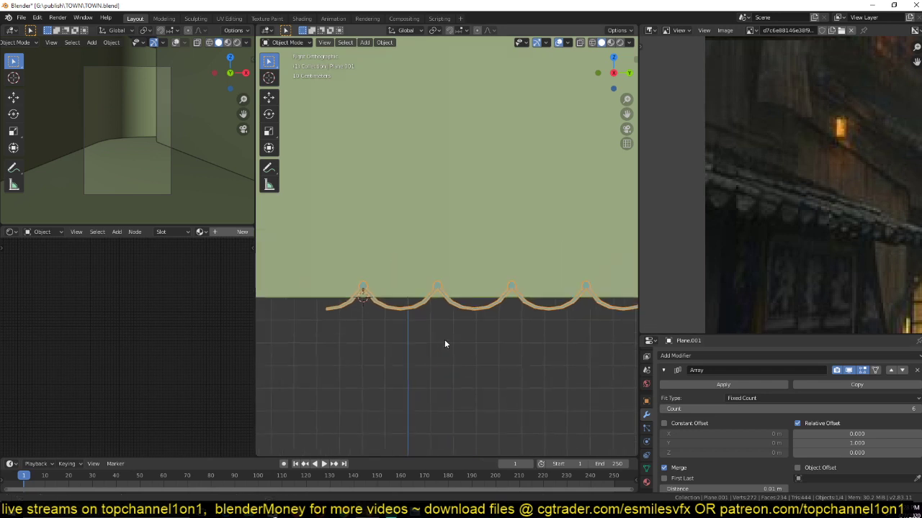
pyautogui.moveTo(444, 341); pyautogui.dragTo(513, 372, button='middle')
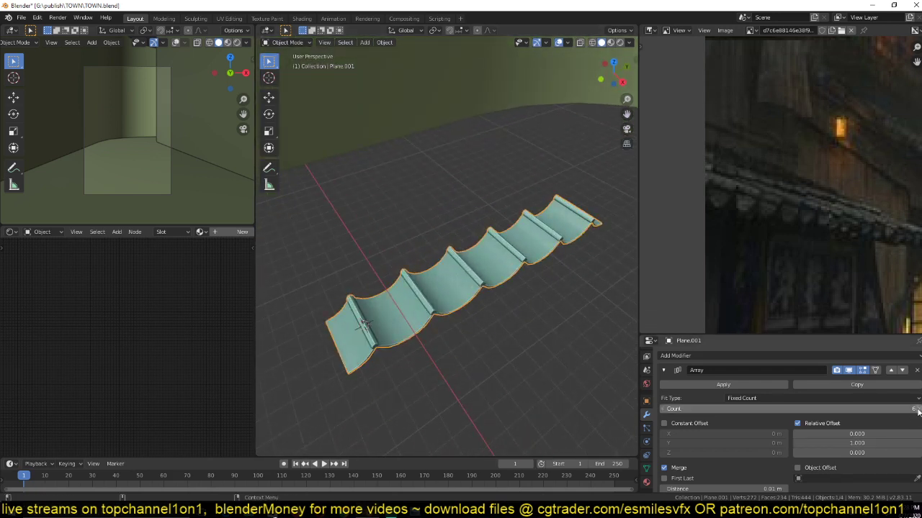
pyautogui.moveTo(806, 409); pyautogui.dragTo(836, 399)
pyautogui.scroll(-2, 445, 244)
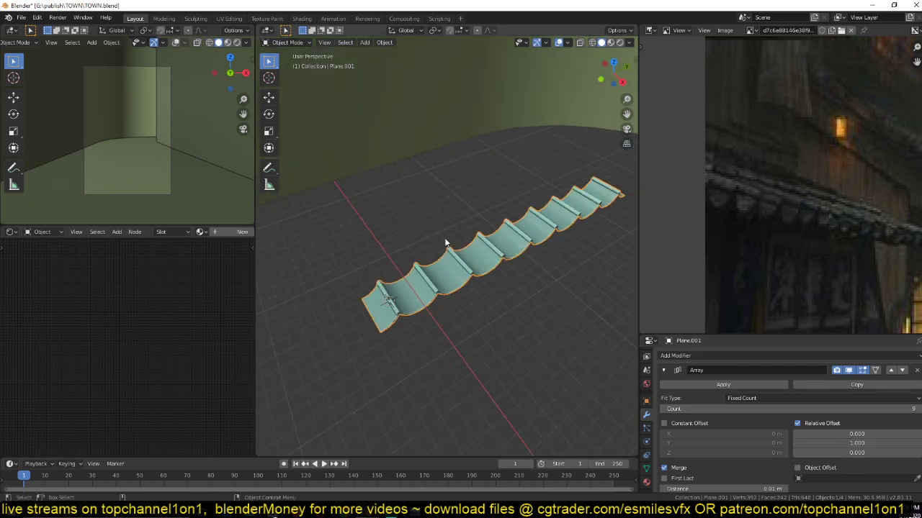
# - Rotate the whole tile mesh about 7.3° in the front view so that it slopes down along X
pyautogui.press('Tab')
pyautogui.press('KP_3')
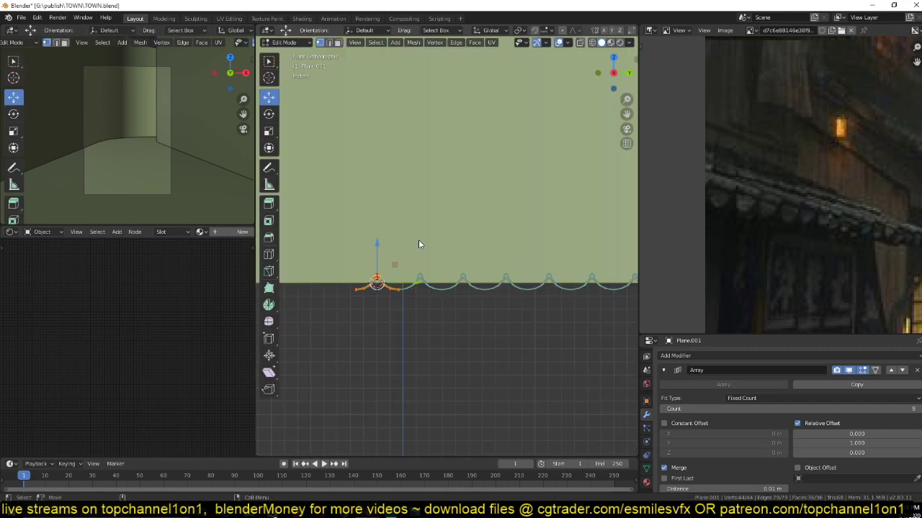
pyautogui.press('KP_1')
pyautogui.scroll(8, 509, 281)
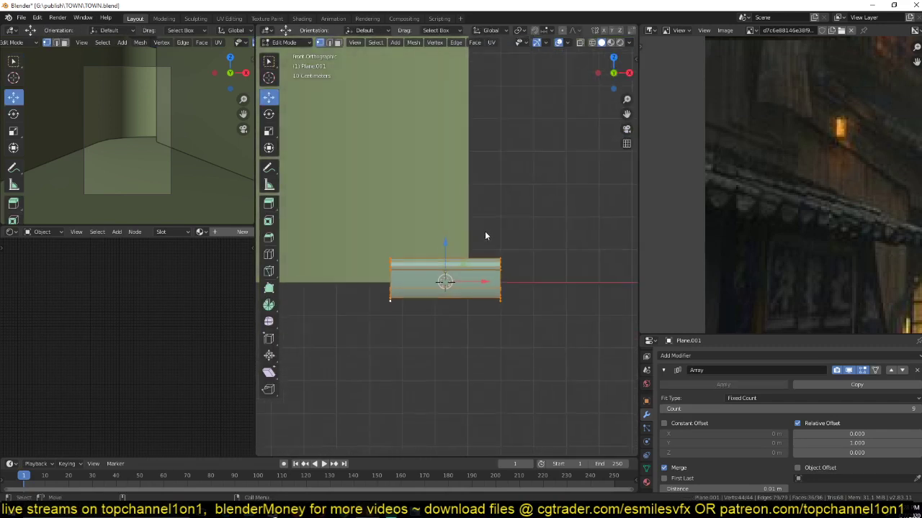
pyautogui.press('z')
pyautogui.click(346, 251)
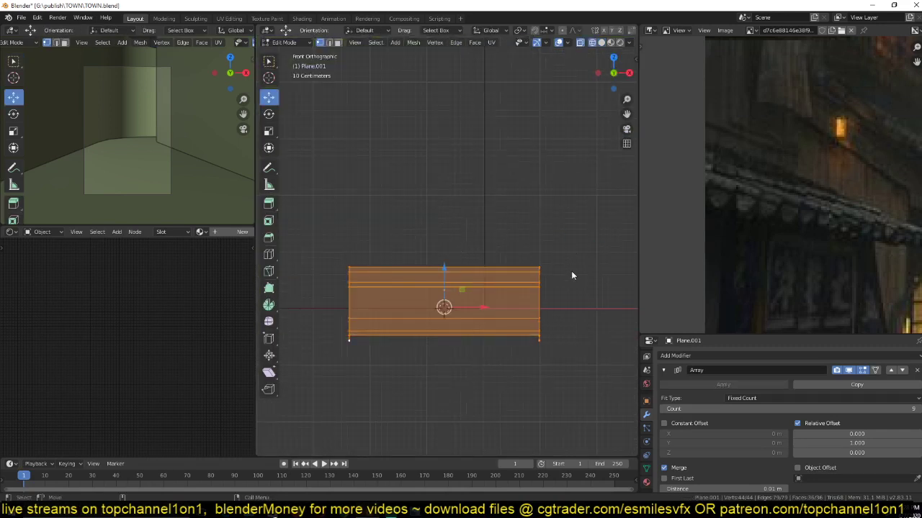
pyautogui.press('r')
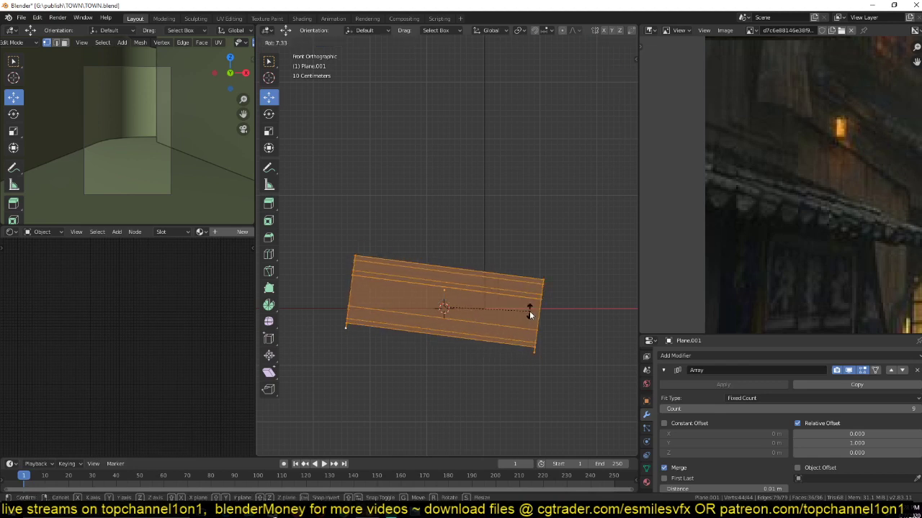
pyautogui.click(529, 311)
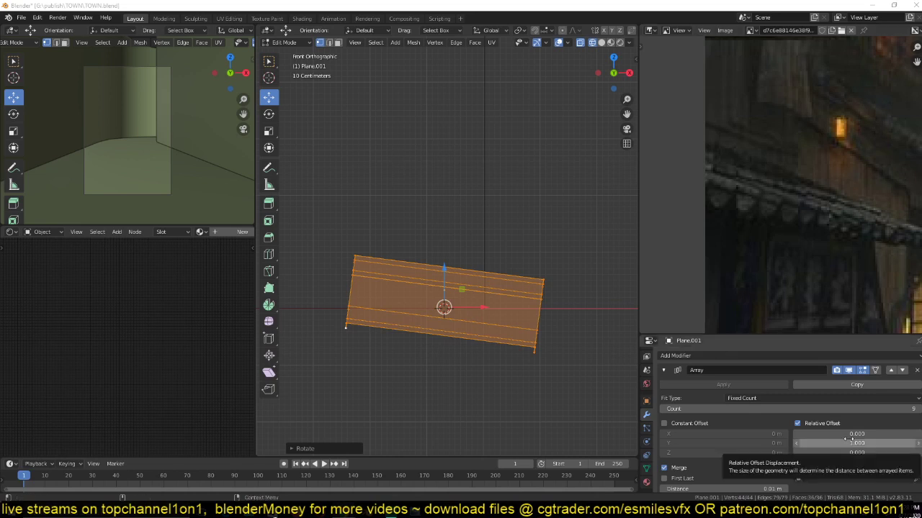
# - Try duplicating the straight tile up the slope and rotating the copy
pyautogui.scroll(1, 567, 325)
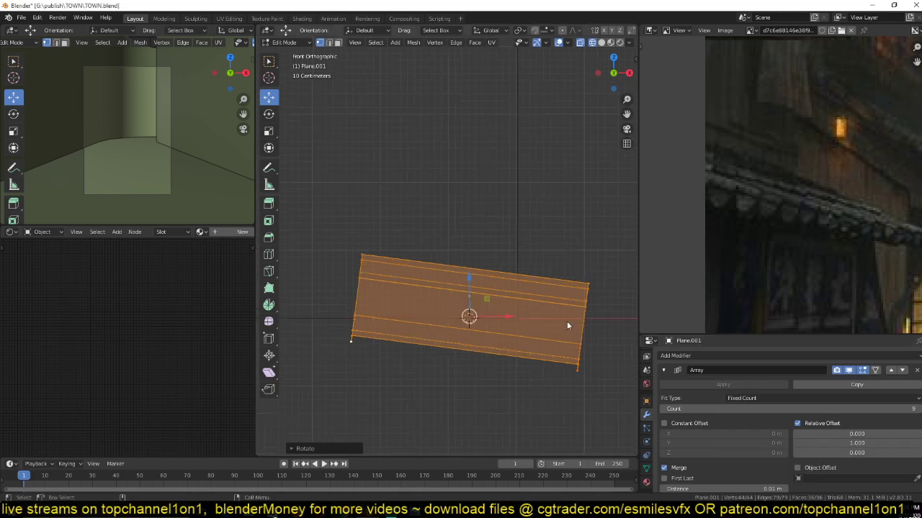
pyautogui.hotkey('shift', 'd')
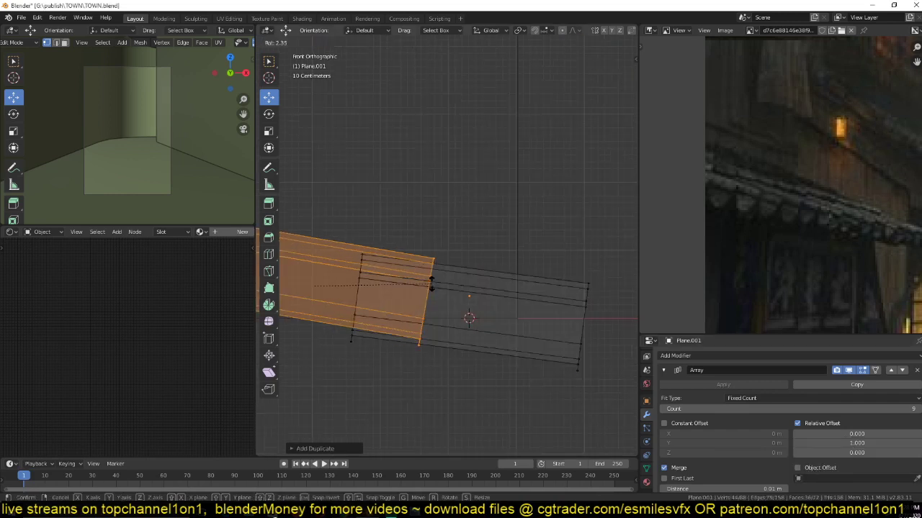
pyautogui.click(435, 288)
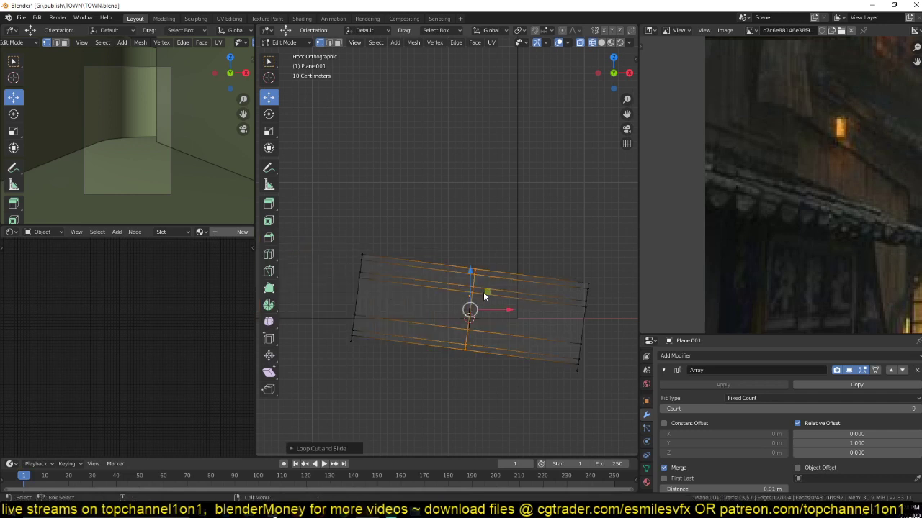
# - Lower the loop cut across the tile's middle slightly and bevel it to give the tile a sagging curve
pyautogui.moveTo(484, 292); pyautogui.dragTo(480, 300)
pyautogui.hotkey('ctrl', 'b')
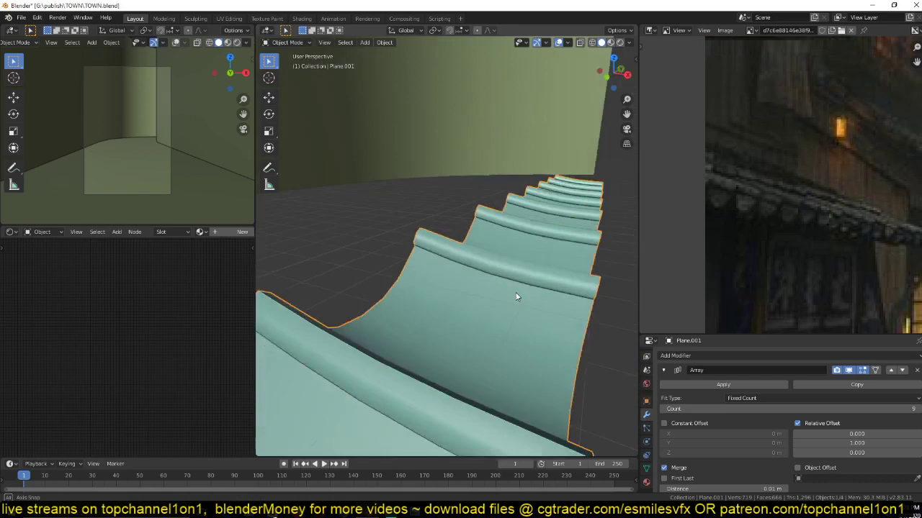
pyautogui.moveTo(514, 298); pyautogui.dragTo(553, 275, button='middle')
# - Duplicate the curved tile mesh, rotate the copy steeper and place it up the slope, overlapping the first tile's upper end
pyautogui.press('KP_1')
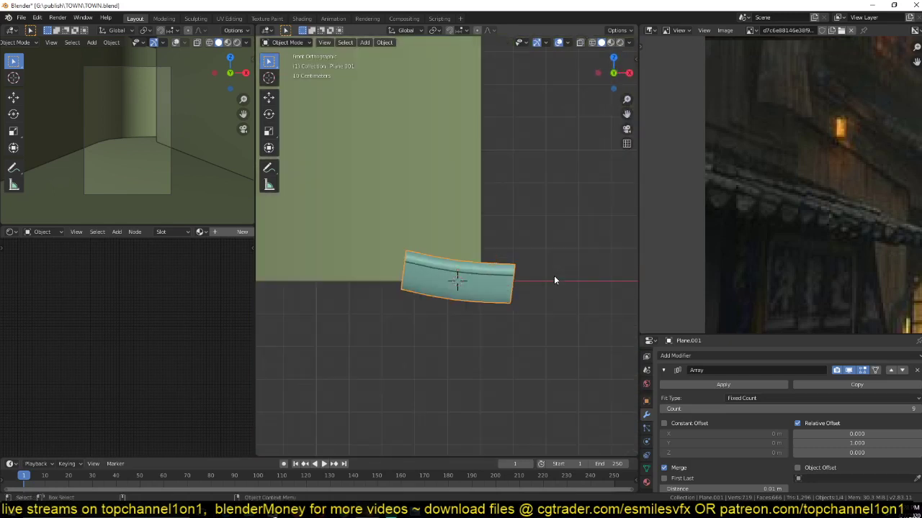
pyautogui.press('Tab')
pyautogui.scroll(5, 448, 262)
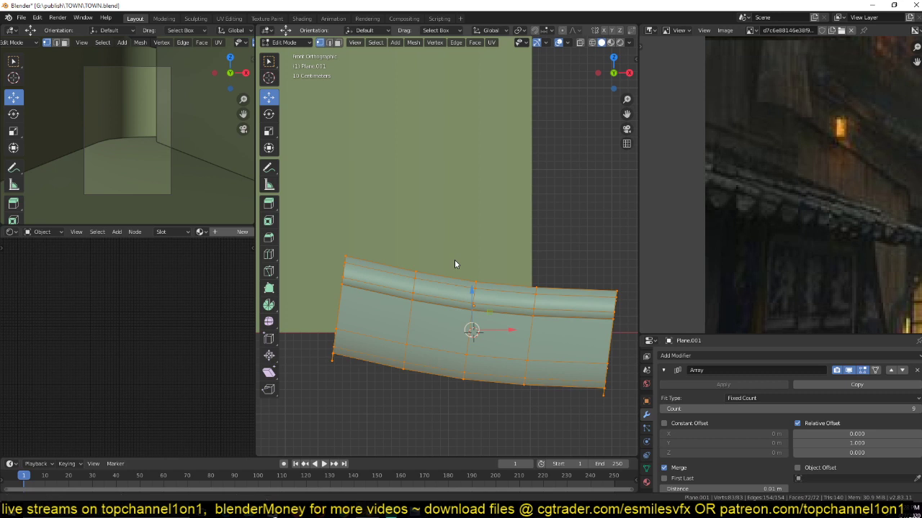
pyautogui.keyDown('shift'); pyautogui.moveTo(455, 259); pyautogui.dragTo(482, 252, button='middle'); pyautogui.keyUp('shift')
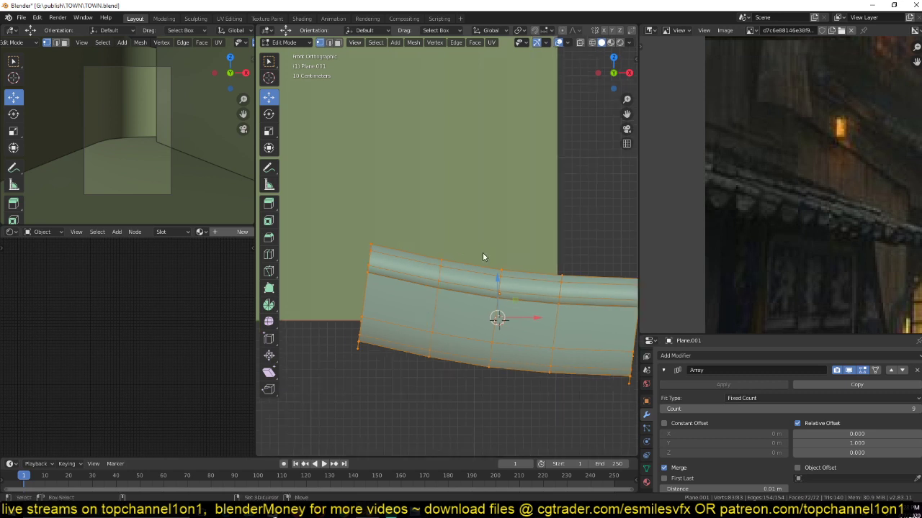
pyautogui.hotkey('shift', 'd')
pyautogui.click(311, 207)
pyautogui.press('r')
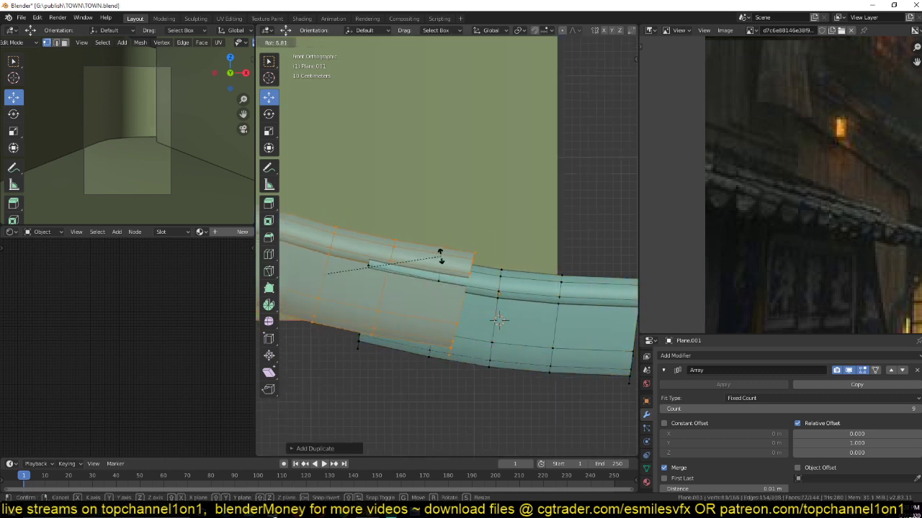
pyautogui.click(434, 257)
pyautogui.press('g')
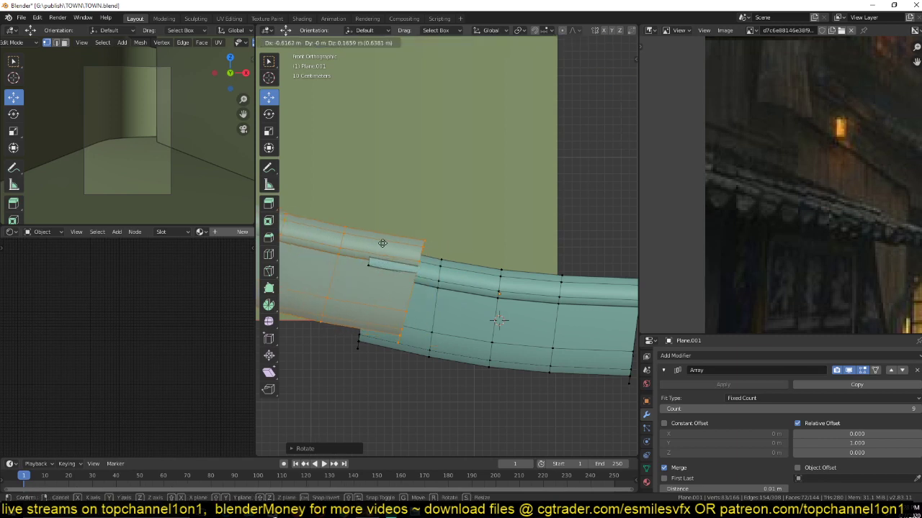
pyautogui.click(383, 243)
pyautogui.moveTo(382, 244); pyautogui.dragTo(371, 180, button='middle')
pyautogui.press('s')
pyautogui.press('x')
pyautogui.rightClick(394, 252)
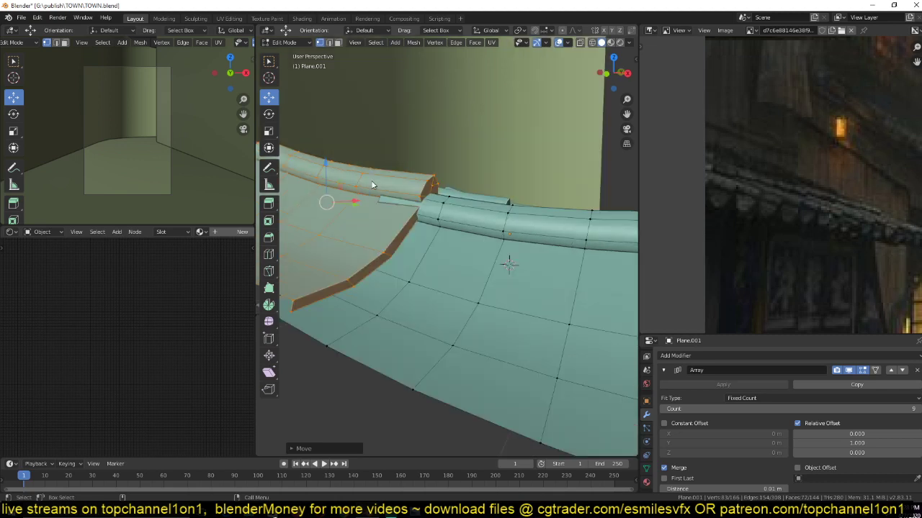
# - Select the face loop at the lower tile's upper end and move it down about 0.09 m along Z
pyautogui.press('KP_1')
pyautogui.scroll(3, 371, 180)
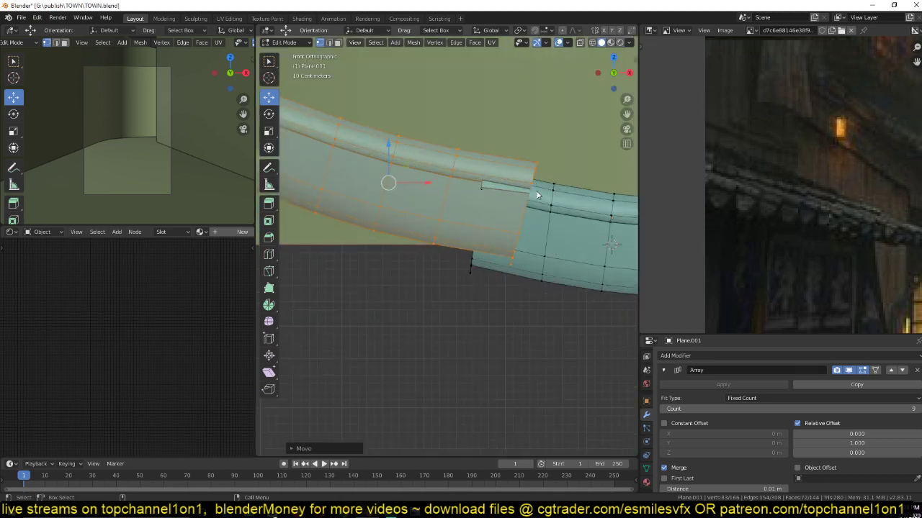
pyautogui.hotkey('alt', 'a')
pyautogui.press('3')
pyautogui.keyDown('alt'); pyautogui.click(536, 190); pyautogui.keyUp('alt')
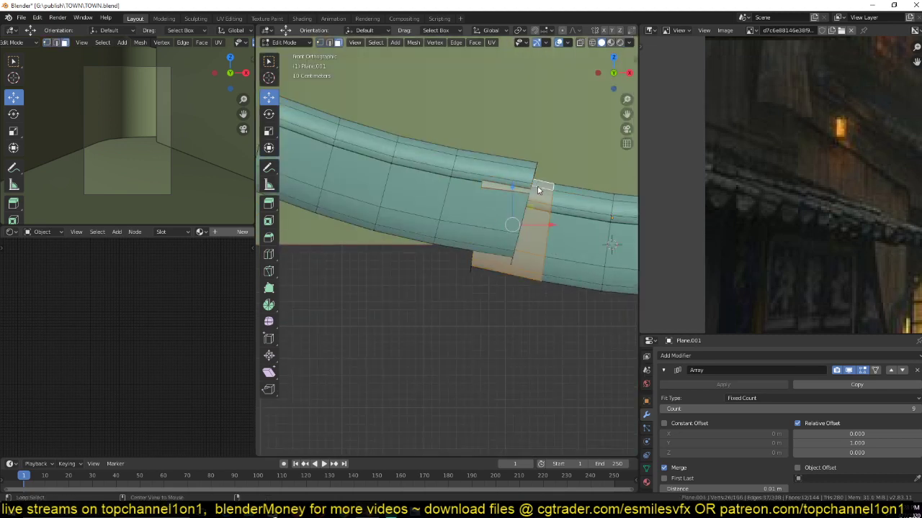
pyautogui.press('g')
pyautogui.press('z')
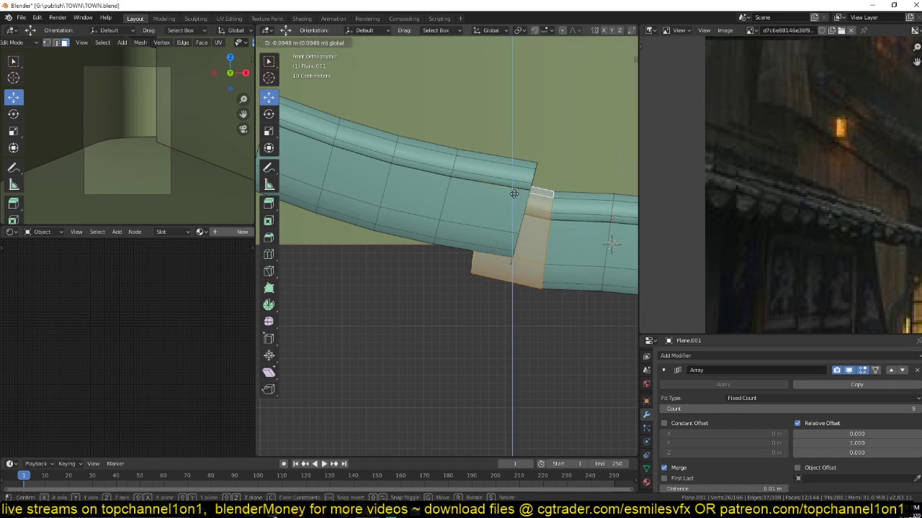
pyautogui.click(514, 194)
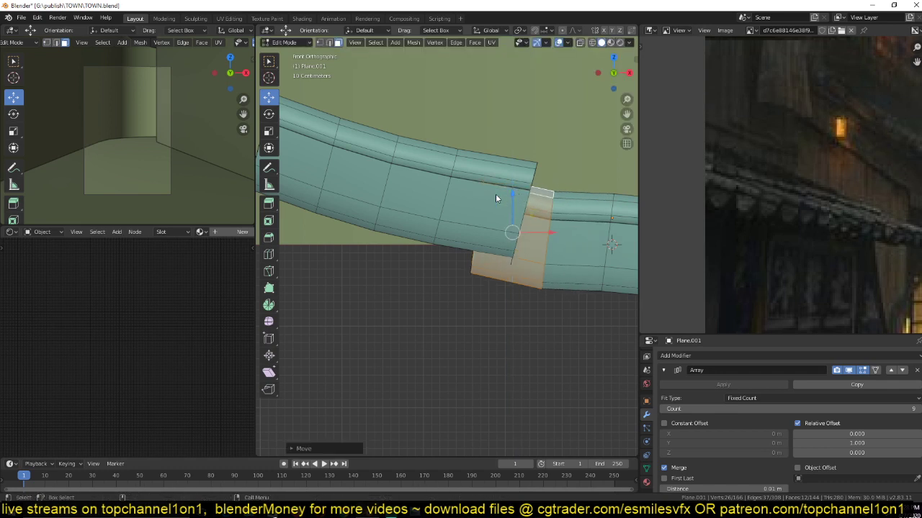
# - Select the entire upper tile and shift it down the slope to overlap the lower tile further
pyautogui.click(530, 181)
pyautogui.hotkey('ctrl', 'l')
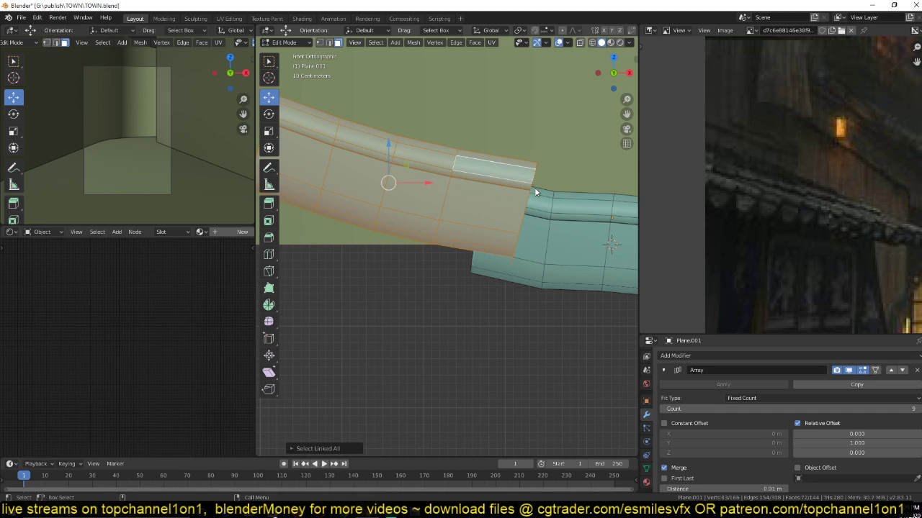
pyautogui.moveTo(406, 166); pyautogui.dragTo(432, 175)
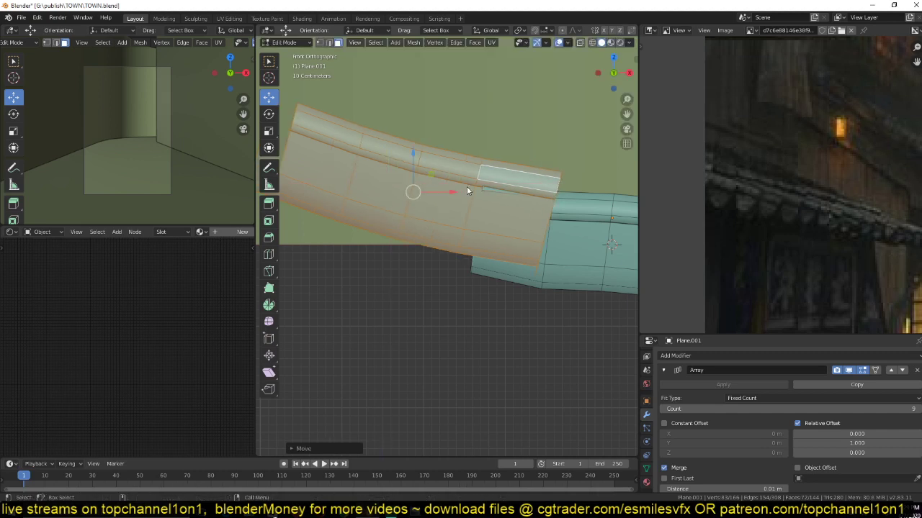
# - Move the upper tile's crosswise edge loop nearest the overlap slightly down
pyautogui.press('1')
pyautogui.keyDown('alt'); pyautogui.click(463, 229); pyautogui.keyUp('alt')
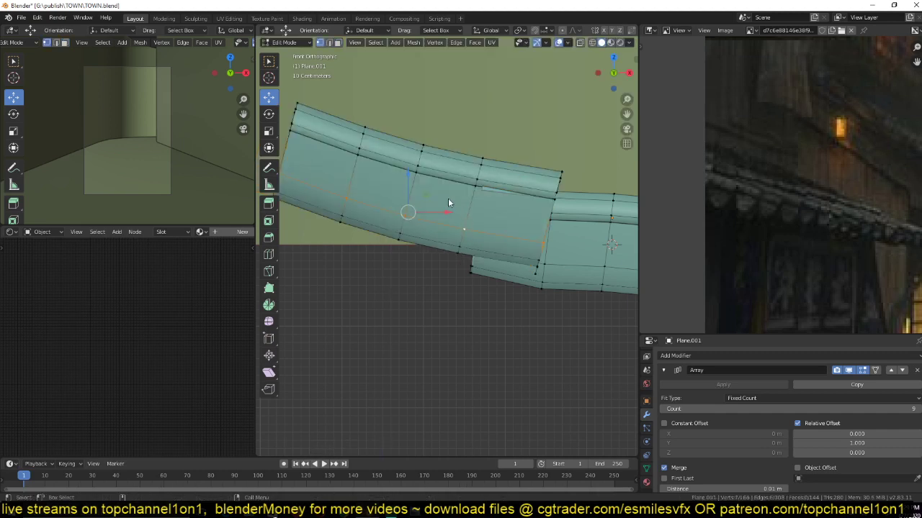
pyautogui.keyDown('alt'); pyautogui.click(484, 180); pyautogui.keyUp('alt')
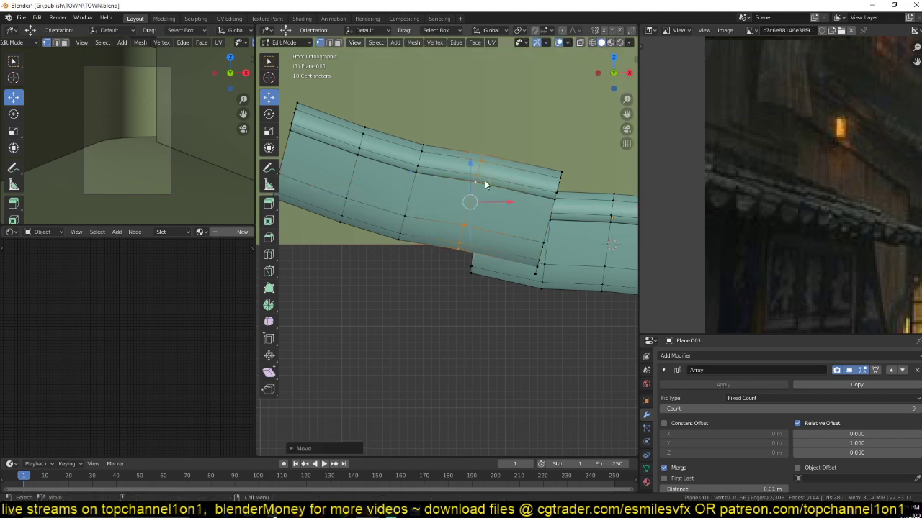
# - Raise the vertices of the upper tile's far half slightly and select its middle crosswise edge loop
pyautogui.scroll(-2, 395, 180)
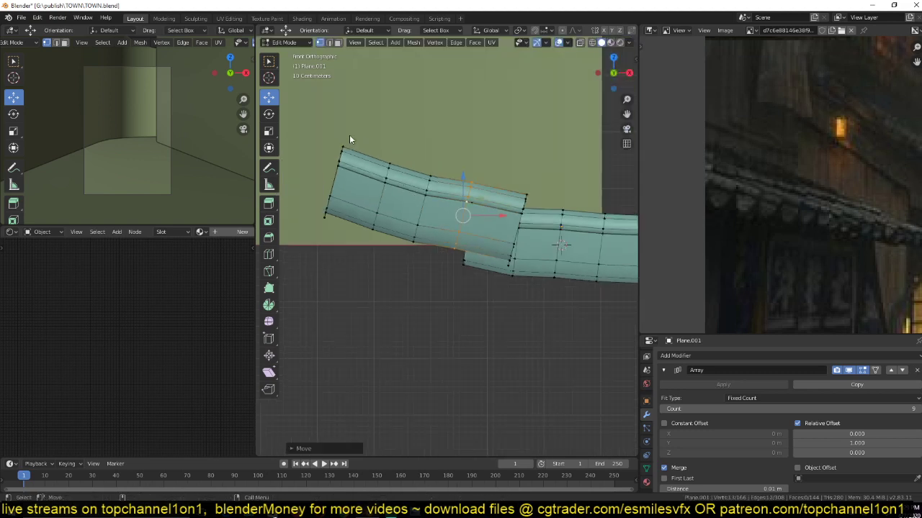
pyautogui.hotkey('shift', 'z')
pyautogui.moveTo(310, 122); pyautogui.dragTo(441, 263)
pyautogui.moveTo(387, 173); pyautogui.dragTo(387, 165)
pyautogui.keyDown('alt'); pyautogui.click(435, 179); pyautogui.keyUp('alt')
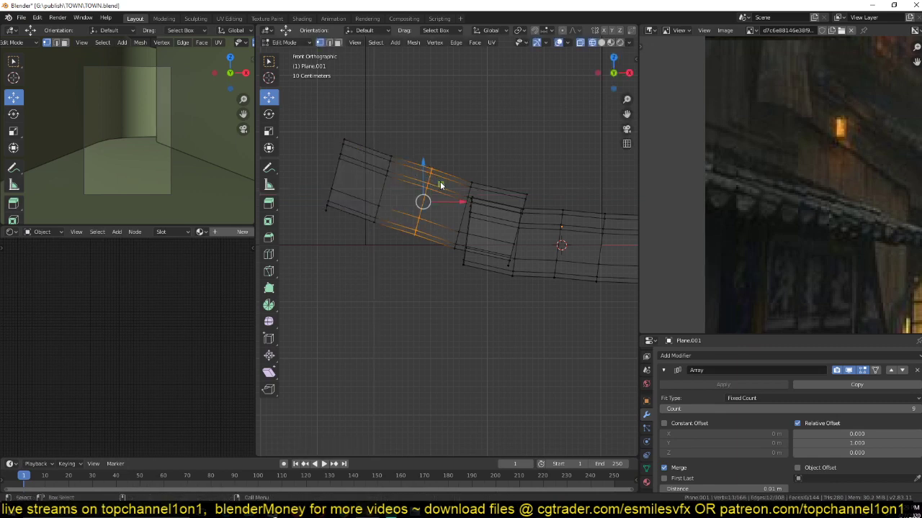
# - Return to Object Mode, check the double tile row in shaded view, and save the file
pyautogui.press('Tab')
pyautogui.hotkey('shift', 'z')
pyautogui.moveTo(587, 166)
pyautogui.mouseDown(button='middle')
pyautogui.moveTo(496, 223)
pyautogui.moveTo(537, 228)
pyautogui.mouseUp(button='middle')
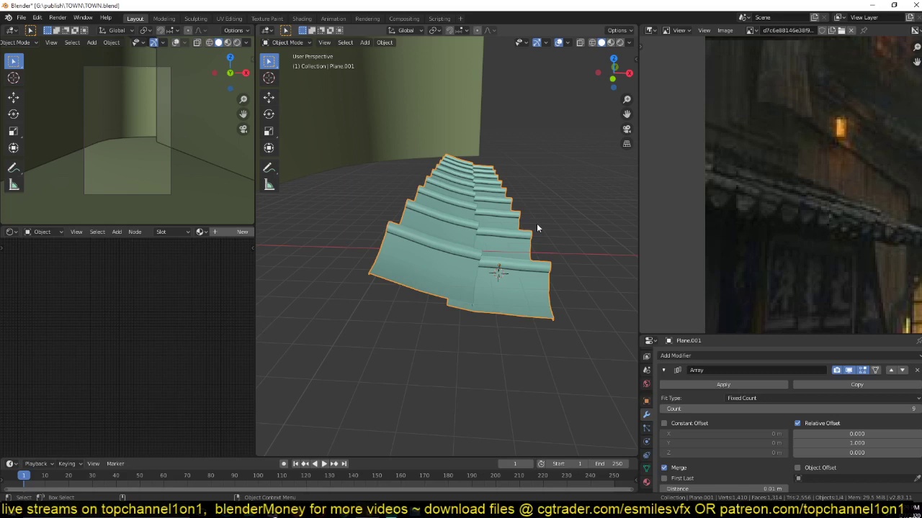
pyautogui.press('KP_1')
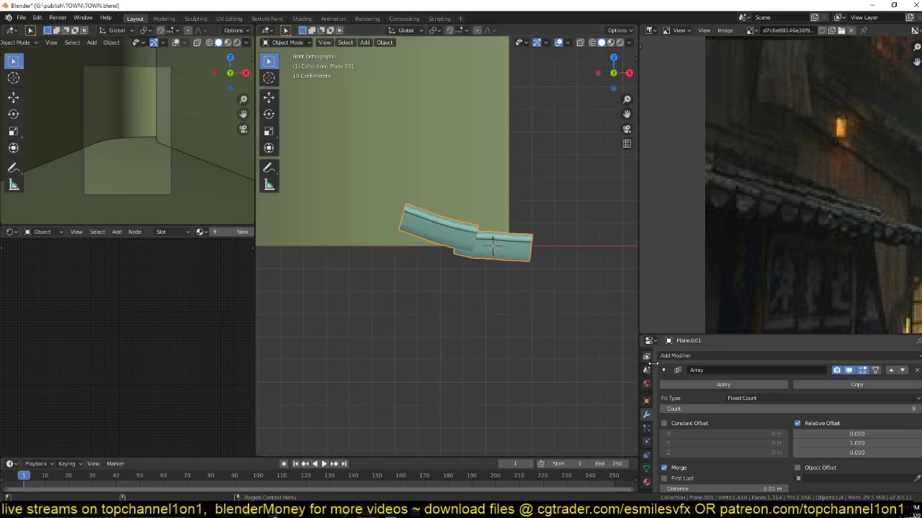
pyautogui.hotkey('ctrl', 's')
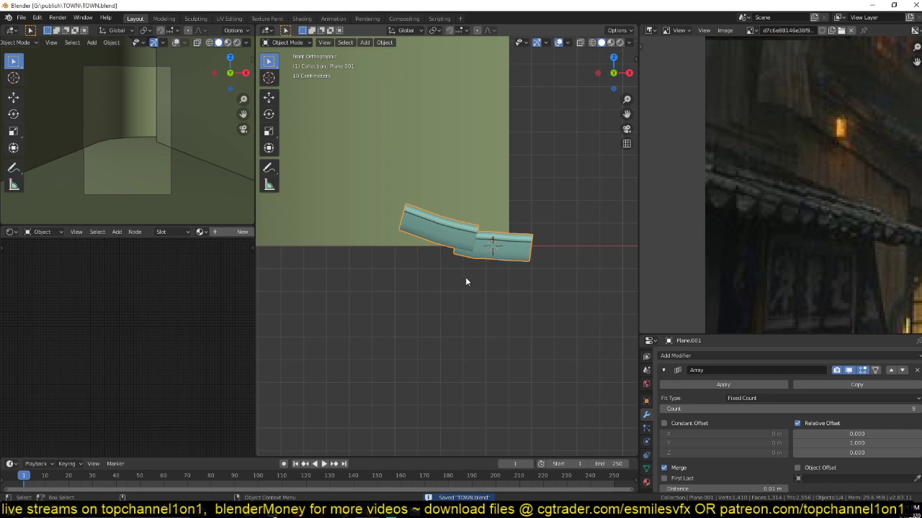
# - Duplicate the Array modifier and set the copy's relative offset to X -0.73 and Y 0 to repeat the tile rows
pyautogui.keyDown('shift'); pyautogui.scroll(-2, 465, 281); pyautogui.keyUp('shift')
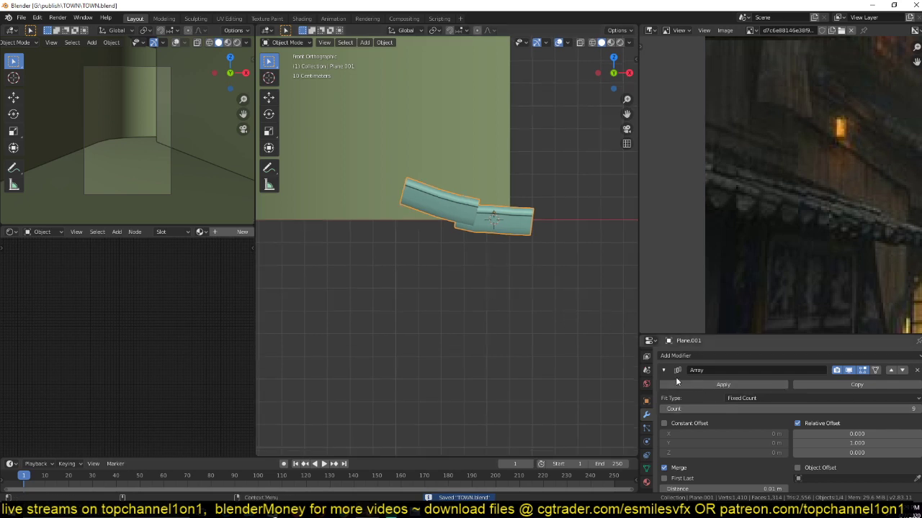
pyautogui.click(856, 384)
pyautogui.click(857, 451)
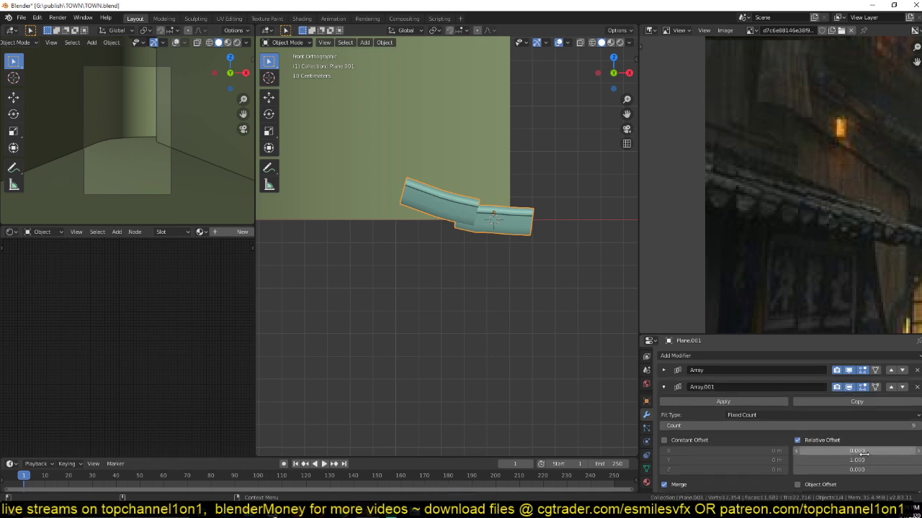
pyautogui.write('1')
pyautogui.press('Return')
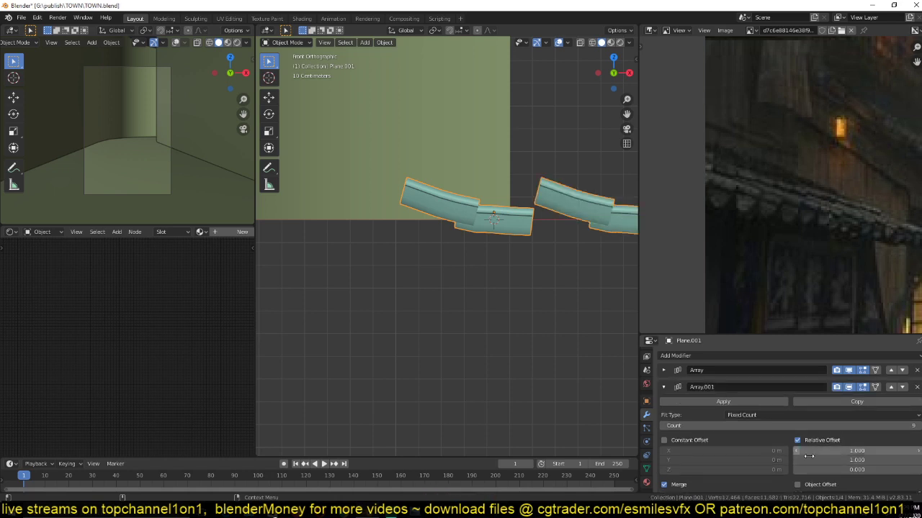
pyautogui.moveTo(808, 456); pyautogui.dragTo(747, 456)
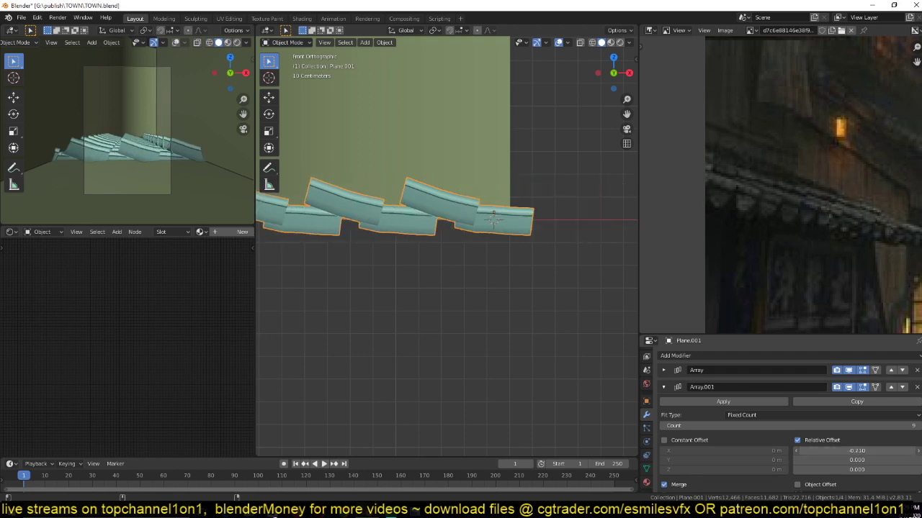
pyautogui.moveTo(552, 274); pyautogui.dragTo(517, 303, button='middle')
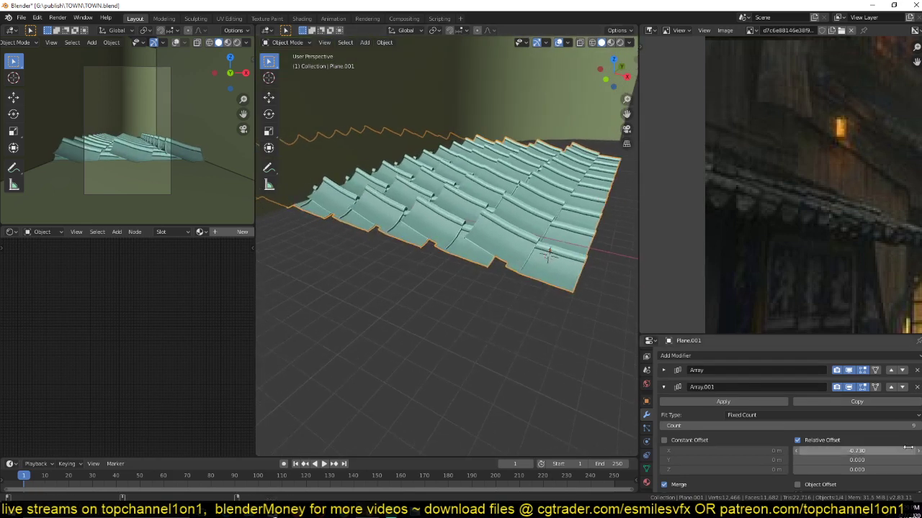
# - Set the second array's relative offset to X -0.82 and Z 0.5 so the tile rows climb into a sloped roof
pyautogui.moveTo(893, 451); pyautogui.dragTo(891, 470)
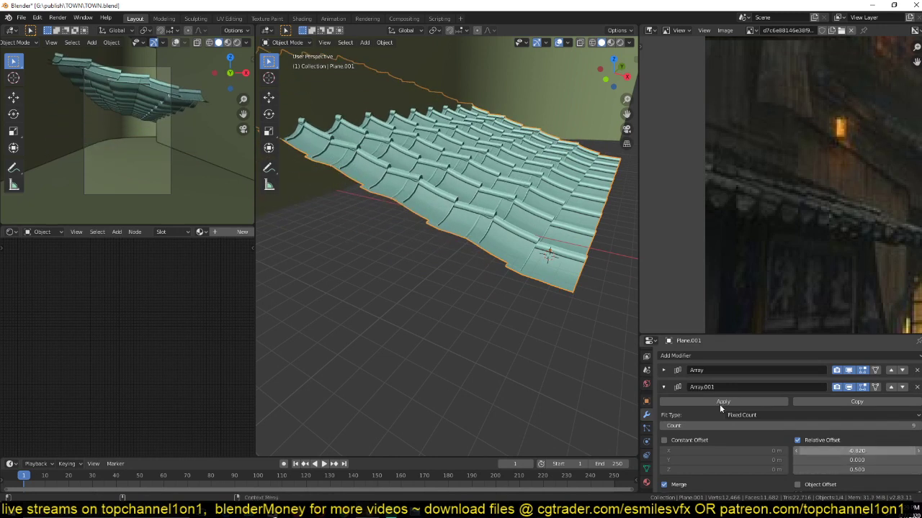
pyautogui.press('KP_1')
pyautogui.scroll(2, 515, 306)
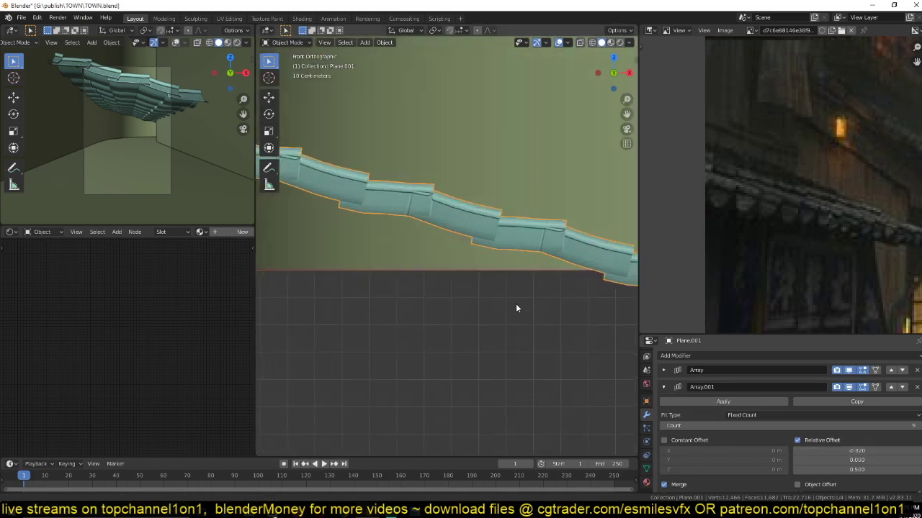
# - In Edit Mode, select the lower tile's front end vertices in wireframe view and lower them slightly
pyautogui.press('Tab')
pyautogui.scroll(2, 566, 311)
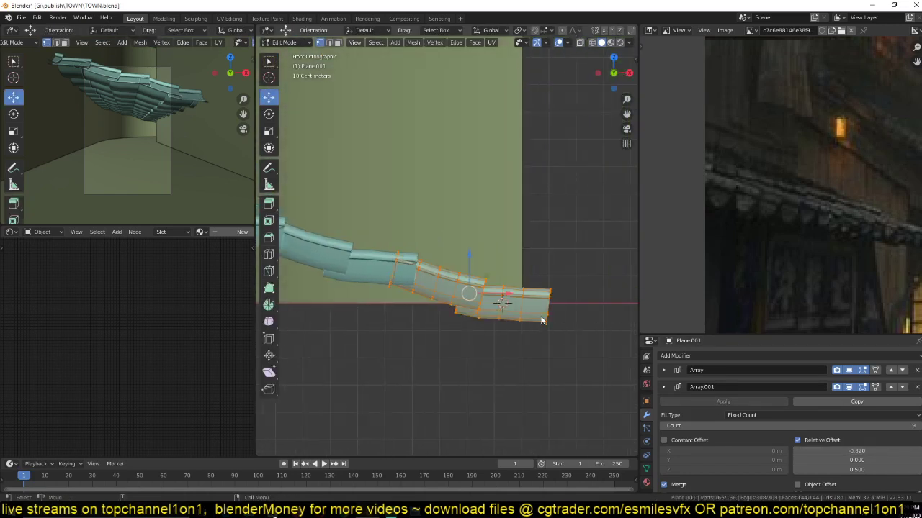
pyautogui.moveTo(571, 275); pyautogui.dragTo(543, 305)
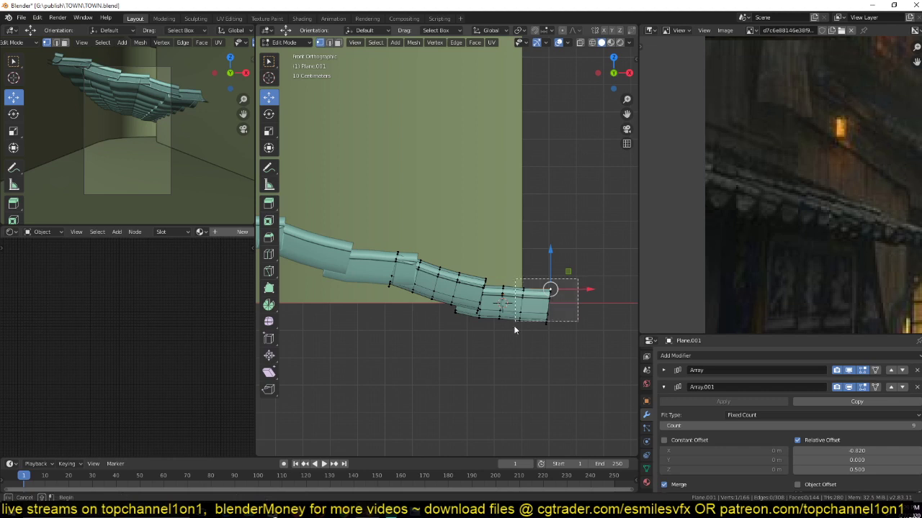
pyautogui.press('z')
pyautogui.click(411, 319)
pyautogui.moveTo(518, 245); pyautogui.dragTo(559, 350)
pyautogui.moveTo(537, 277); pyautogui.dragTo(537, 284)
# - Lower the crosswise edge loop nearest the lower tile's front edge by about 0.07 m and return to shaded view
pyautogui.keyDown('alt'); pyautogui.click(502, 295); pyautogui.keyUp('alt')
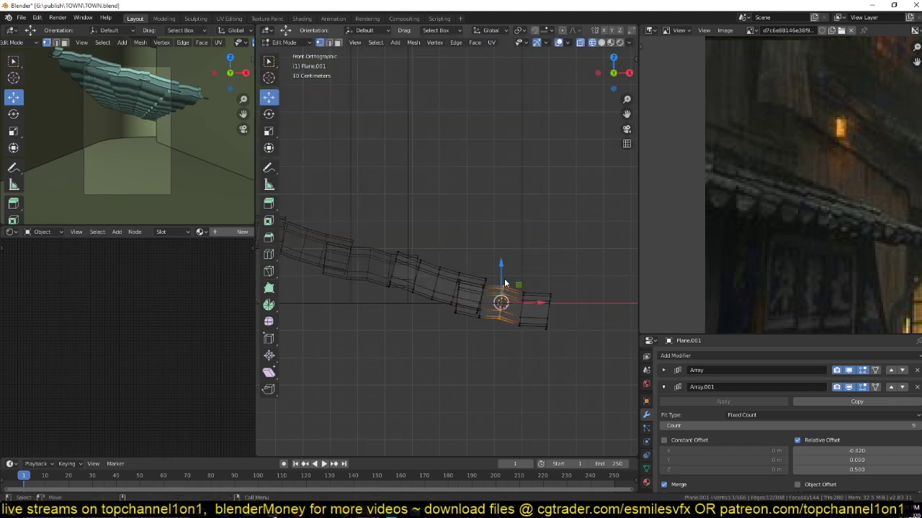
pyautogui.keyDown('alt'); pyautogui.click(521, 306); pyautogui.keyUp('alt')
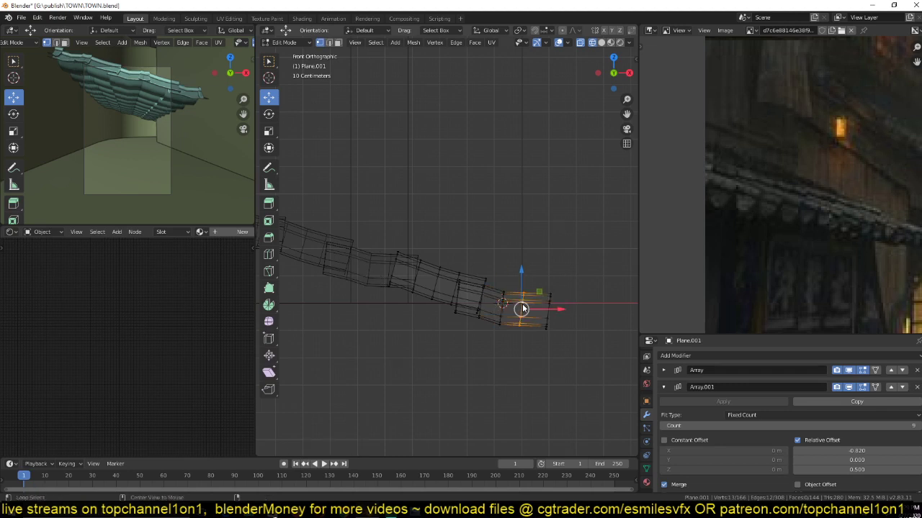
pyautogui.press('g')
pyautogui.hotkey('shift', 'y')
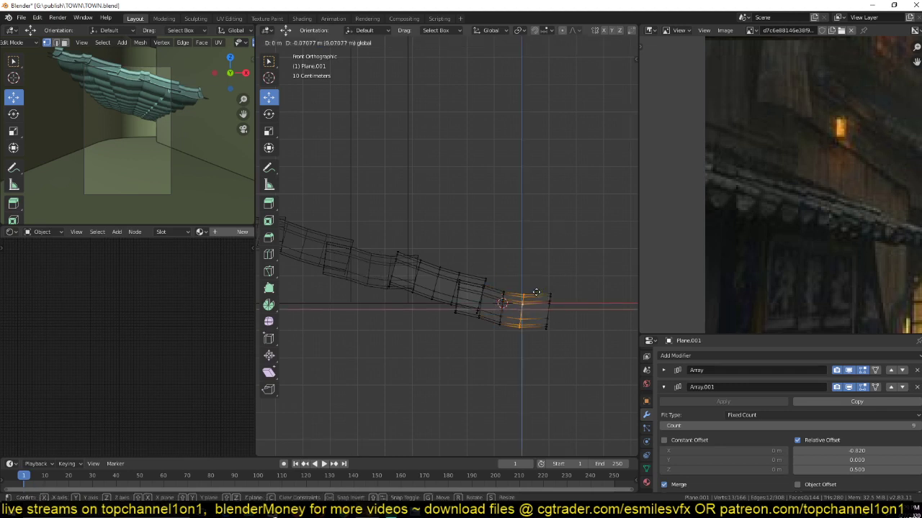
pyautogui.click(536, 292)
pyautogui.hotkey('shift', 'z')
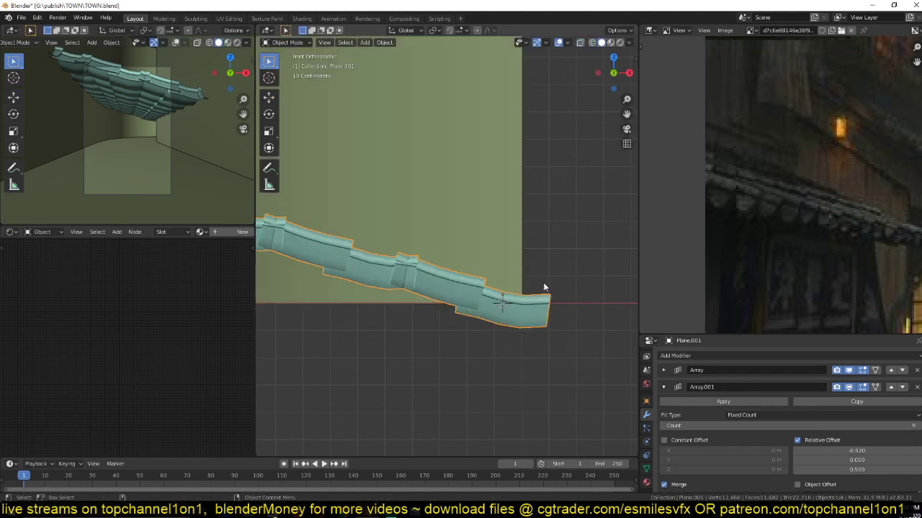
pyautogui.keyDown('alt'); pyautogui.click(548, 302); pyautogui.keyUp('alt')
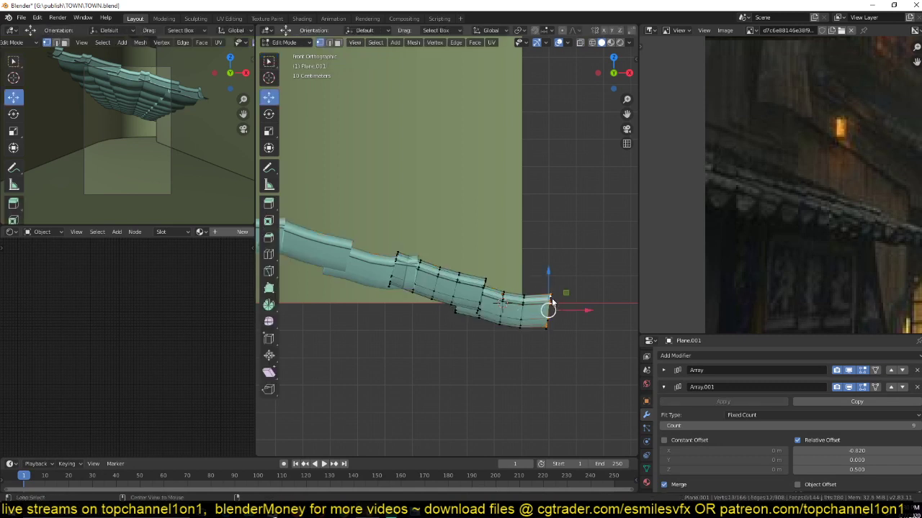
pyautogui.press('g')
pyautogui.hotkey('shift', 'y')
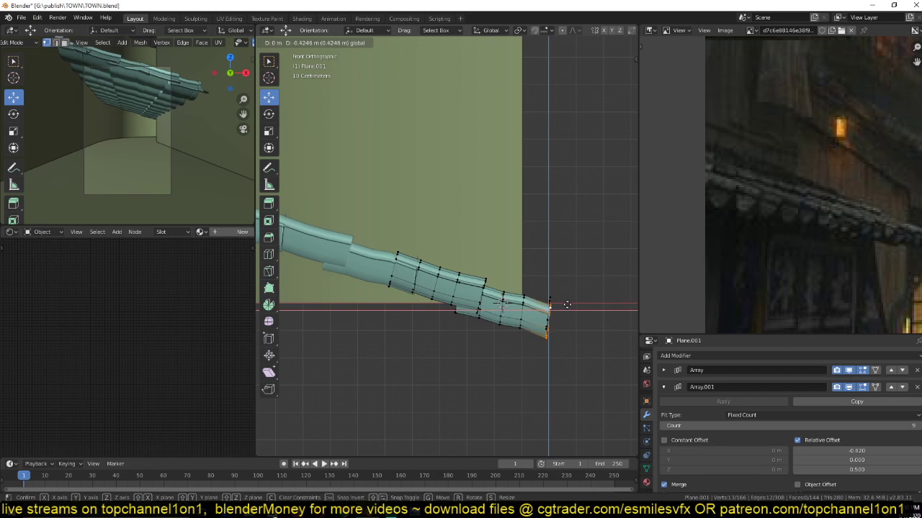
pyautogui.click(567, 303)
# - Lower all vertices of the lower tile's front edge by about 0.3 m in wireframe view
pyautogui.press('z')
pyautogui.click(533, 281)
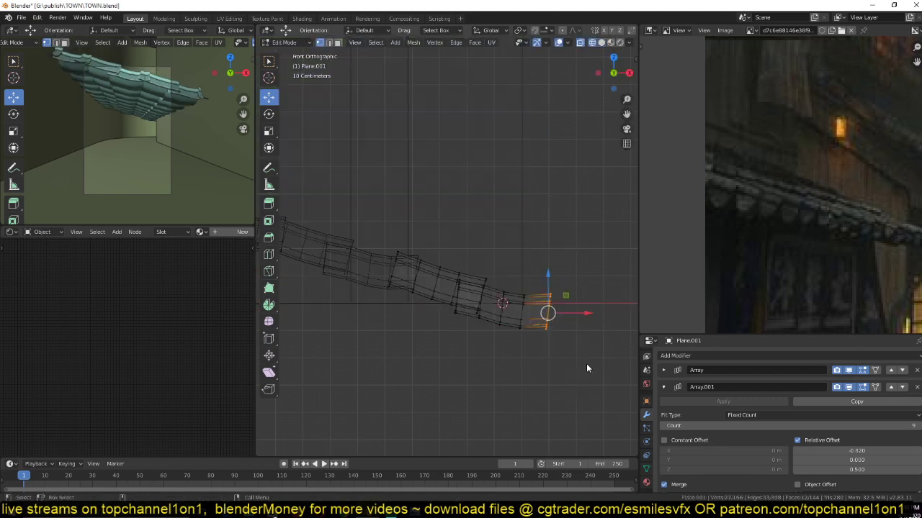
pyautogui.press('g')
pyautogui.press('z')
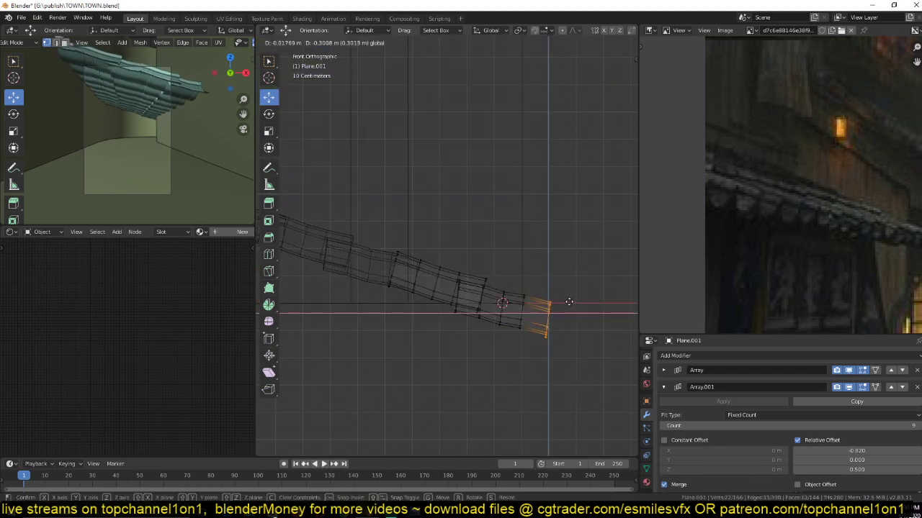
pyautogui.click(567, 303)
# - Lower the edge loop behind the tile's front edge by about 0.035 m and check the roof in shaded Object Mode
pyautogui.click(531, 305)
pyautogui.press('g')
pyautogui.press('x')
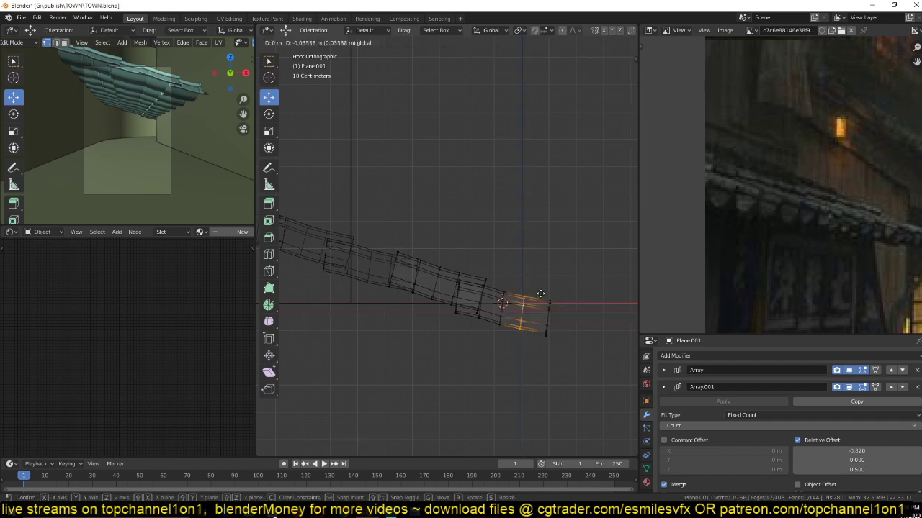
pyautogui.click(541, 294)
pyautogui.press('Tab')
pyautogui.press('z')
pyautogui.click(533, 263)
pyautogui.moveTo(533, 264); pyautogui.dragTo(467, 257, button='middle')
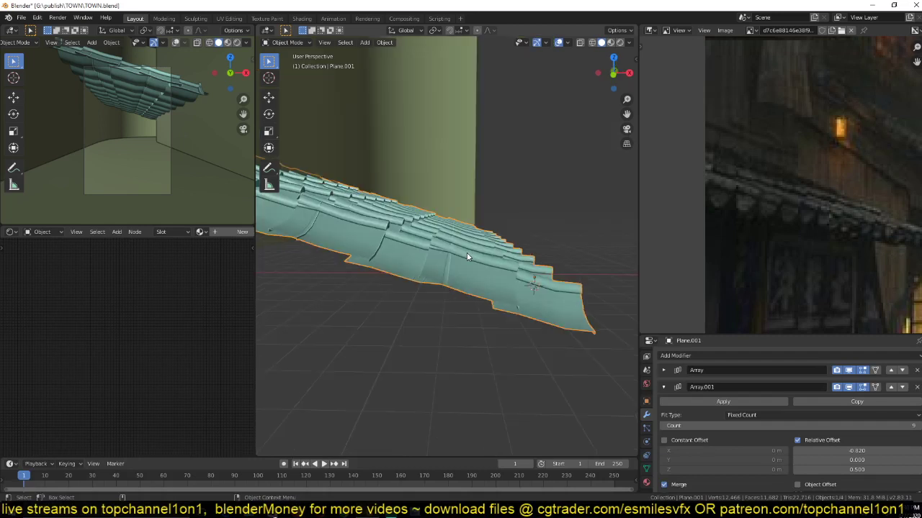
# - Set the second array's relative Z offset to 0.65 and check the steeper roof from the front
pyautogui.press('KP_1')
pyautogui.scroll(-3, 765, 413)
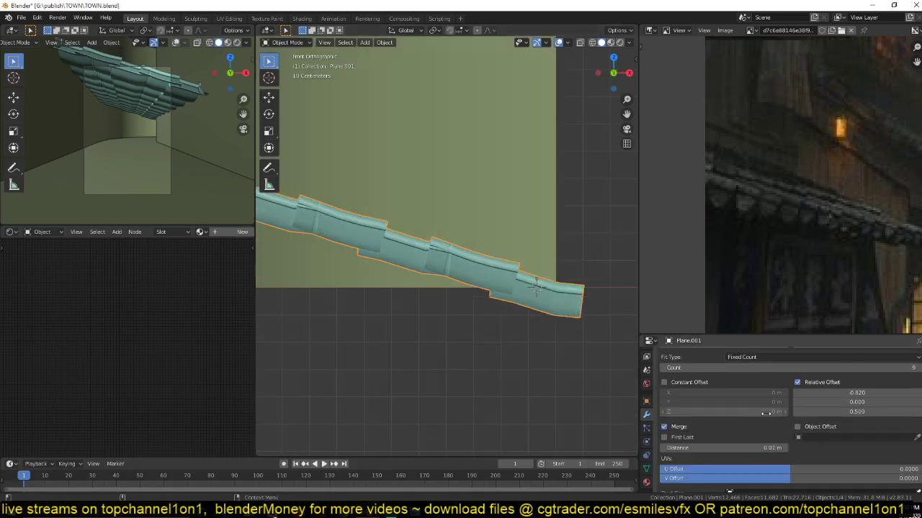
pyautogui.moveTo(832, 411); pyautogui.dragTo(854, 411)
pyautogui.moveTo(520, 289); pyautogui.dragTo(461, 302, button='middle')
pyautogui.click(464, 328)
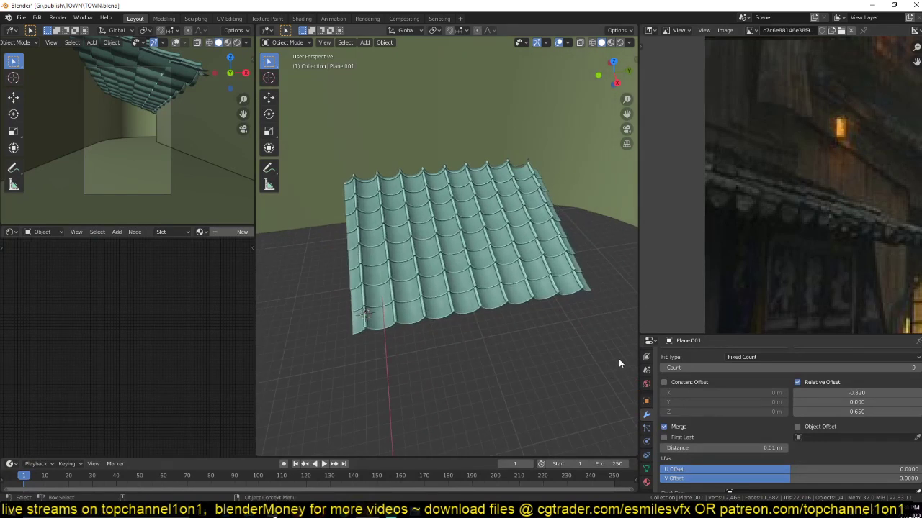
# - Set the first array's count to 11 to widen the tiled roof
pyautogui.scroll(3, 660, 381)
pyautogui.click(665, 388)
pyautogui.click(663, 370)
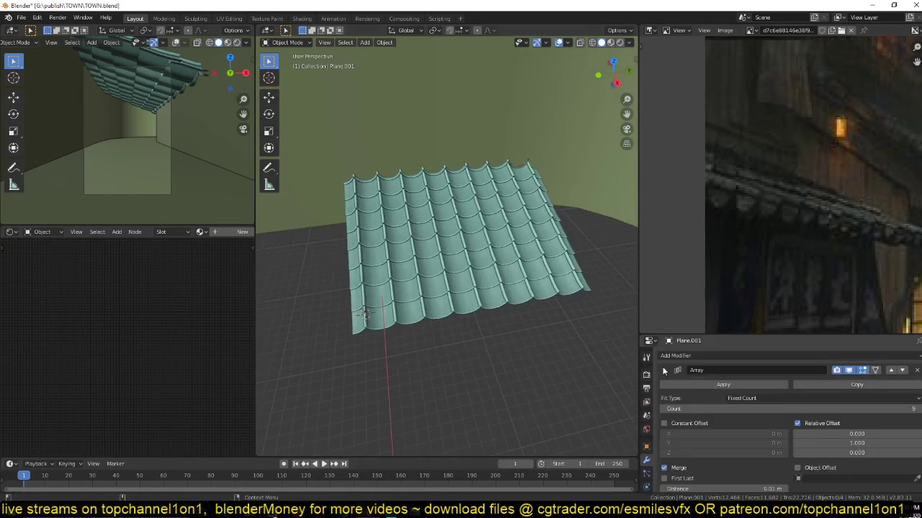
pyautogui.click(916, 409)
pyautogui.click(915, 408)
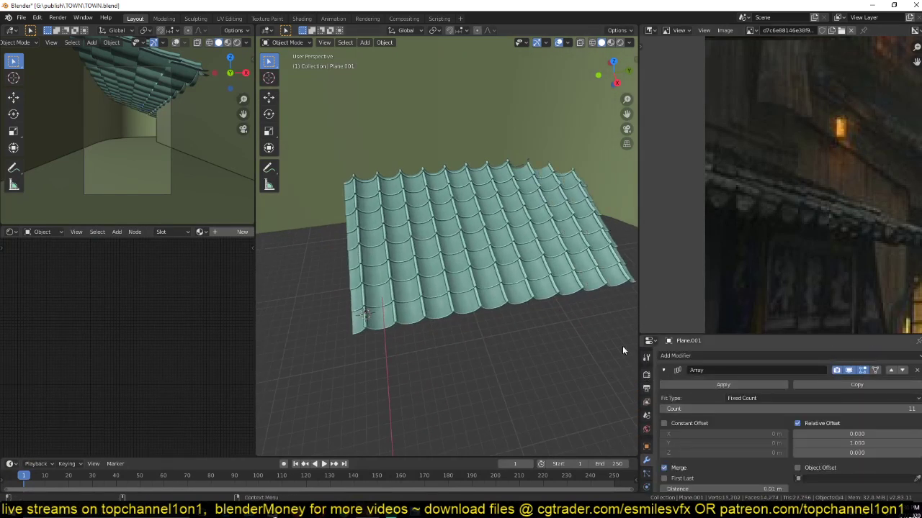
pyautogui.moveTo(506, 253); pyautogui.dragTo(476, 250, button='middle')
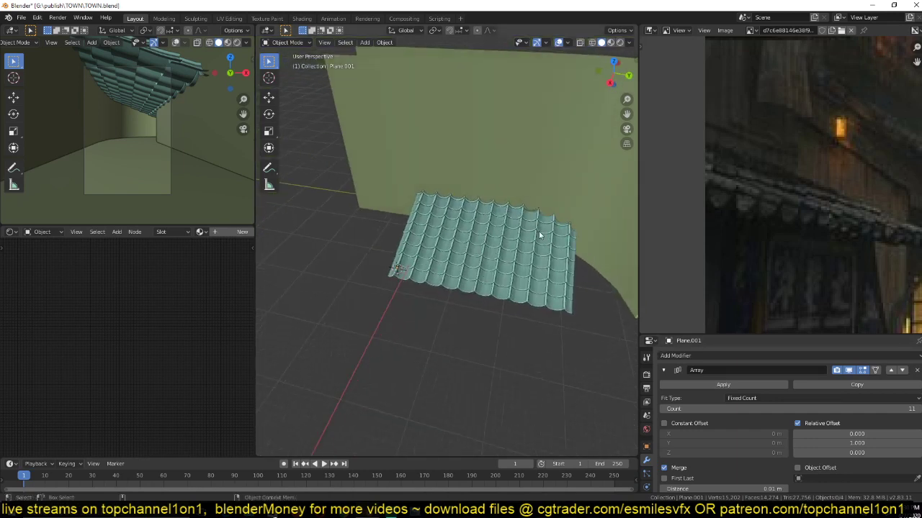
# - Scale down the tiled roof and set the second array's count to 4
pyautogui.scroll(-4, 539, 234)
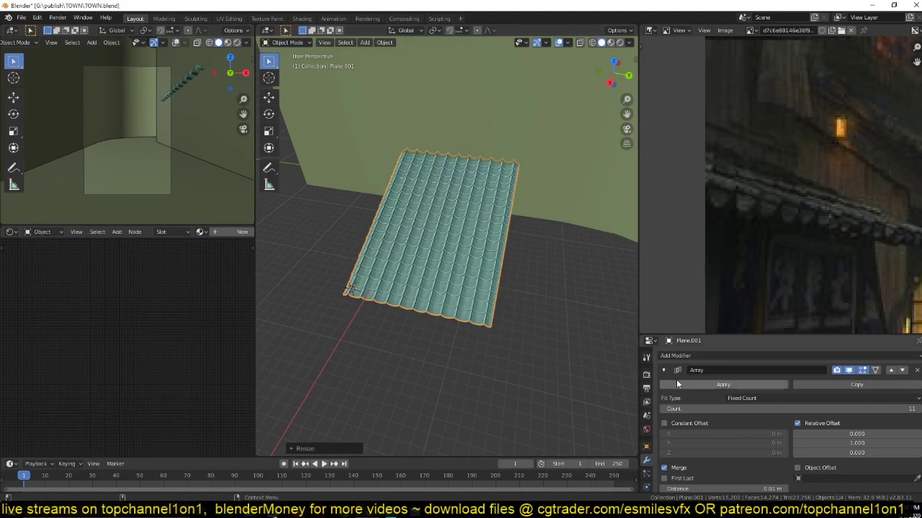
pyautogui.click(663, 370)
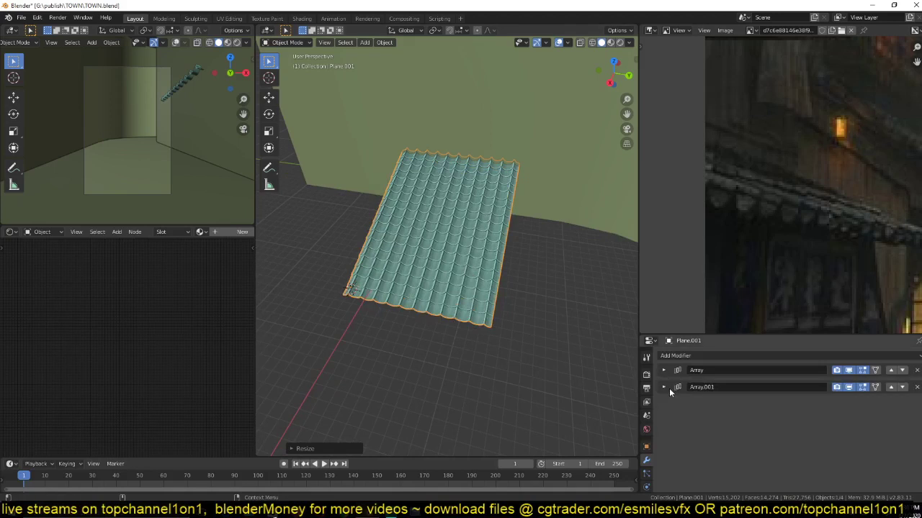
pyautogui.click(664, 388)
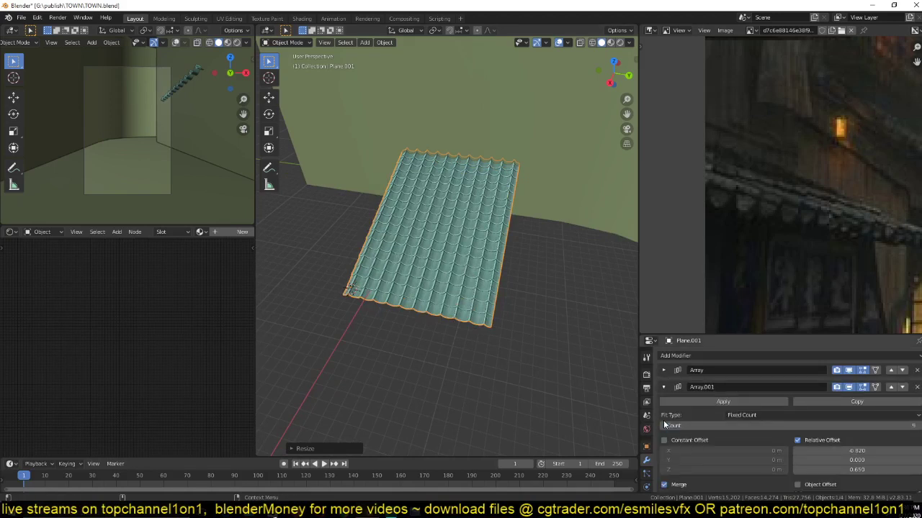
pyautogui.click(663, 426)
pyautogui.click(664, 427)
pyautogui.click(664, 427)
pyautogui.click(664, 427)
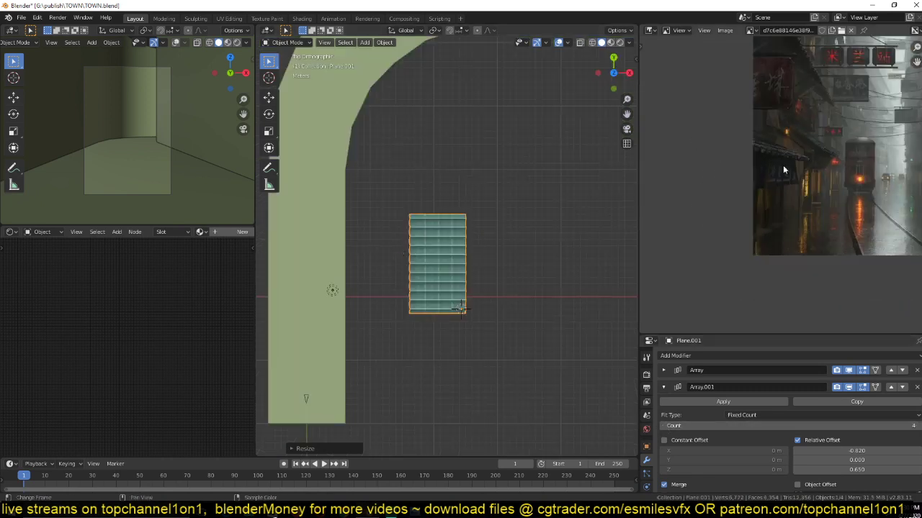
# - In top view, move the tiled roof to the near end of the street beside the camera and scale it down
pyautogui.press('Home')
pyautogui.keyDown('shift'); pyautogui.moveTo(453, 274); pyautogui.dragTo(543, 231, button='middle'); pyautogui.keyUp('shift')
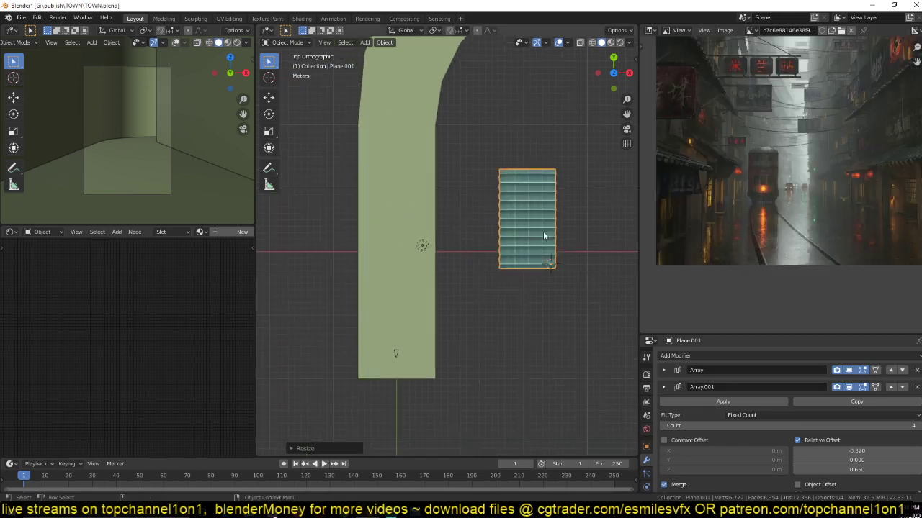
pyautogui.press('g')
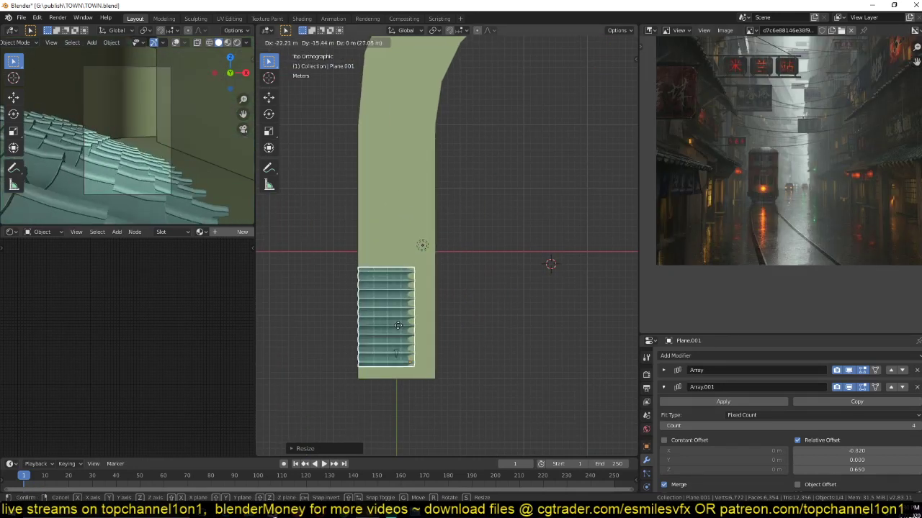
pyautogui.press('s')
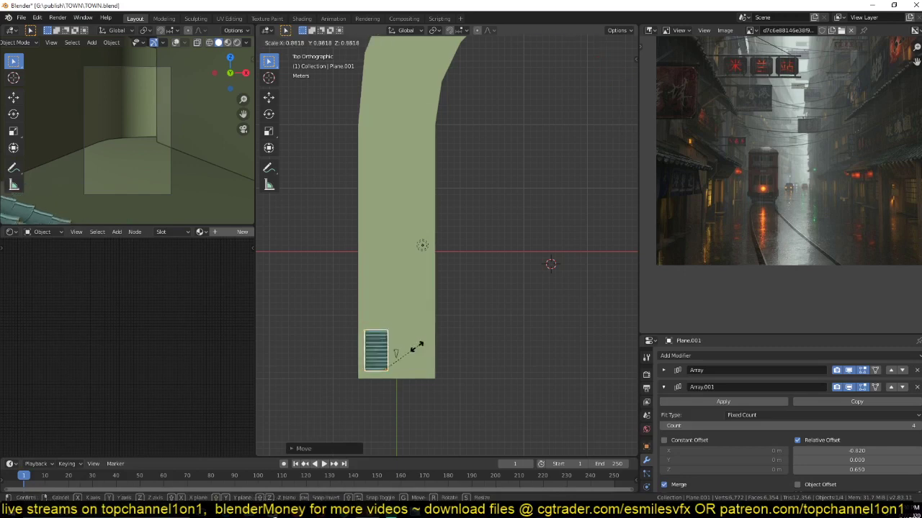
pyautogui.click(410, 350)
# - Inspect the repositioned roof tiles up close in Edit Mode and save the file
pyautogui.press('KP_Decimal')
pyautogui.moveTo(410, 350); pyautogui.dragTo(389, 370, button='middle')
pyautogui.press('Tab')
pyautogui.scroll(5, 389, 368)
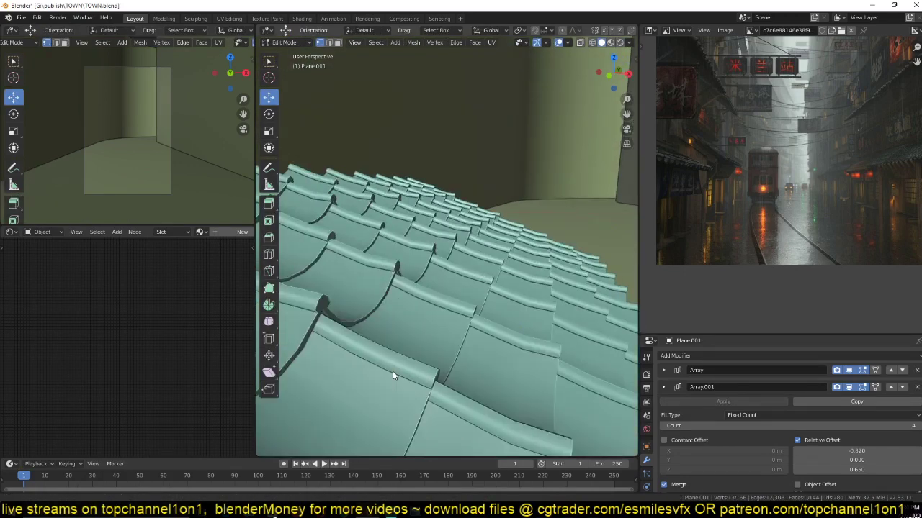
pyautogui.scroll(-5, 393, 371)
pyautogui.hotkey('ctrl', 's')
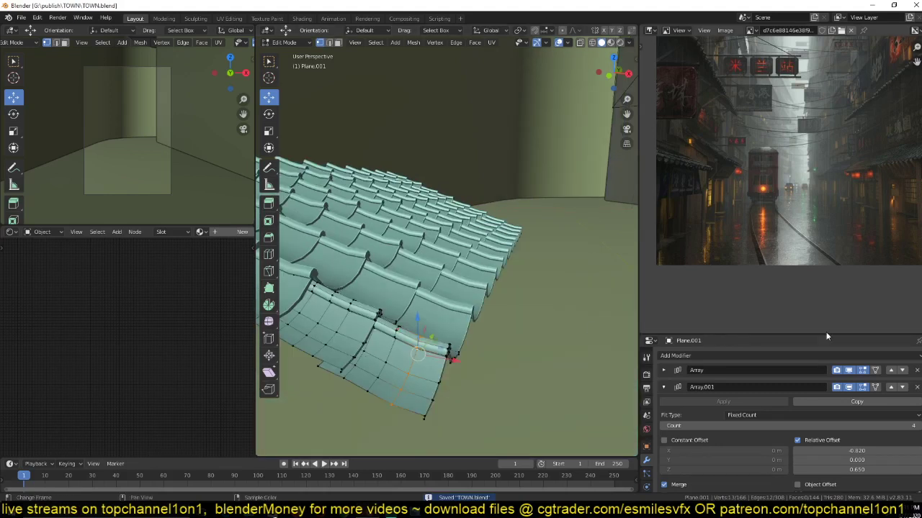
pyautogui.click(274, 512)
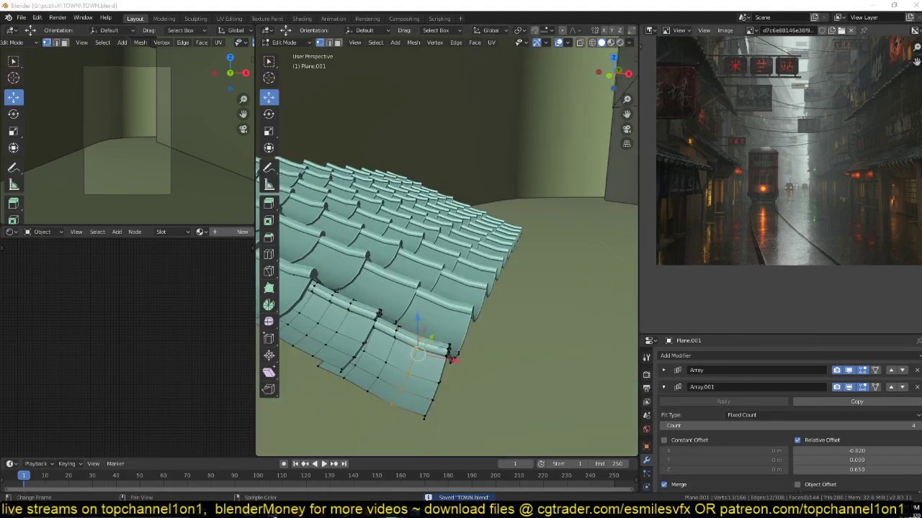
pyautogui.click(448, 6)
pyautogui.keyDown('shift'); pyautogui.moveTo(344, 308); pyautogui.dragTo(425, 327, button='middle'); pyautogui.keyUp('shift')
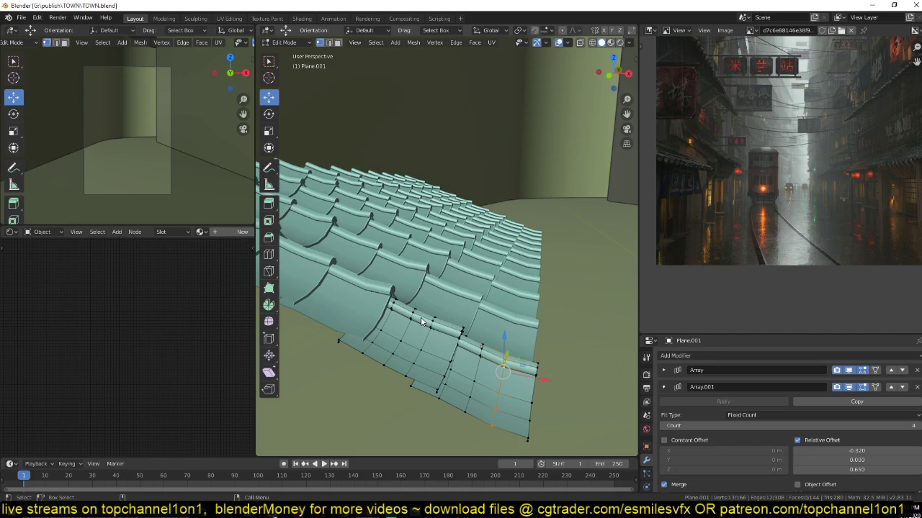
pyautogui.hotkey('ctrl', 's')
pyautogui.moveTo(422, 322); pyautogui.dragTo(432, 259, button='middle')
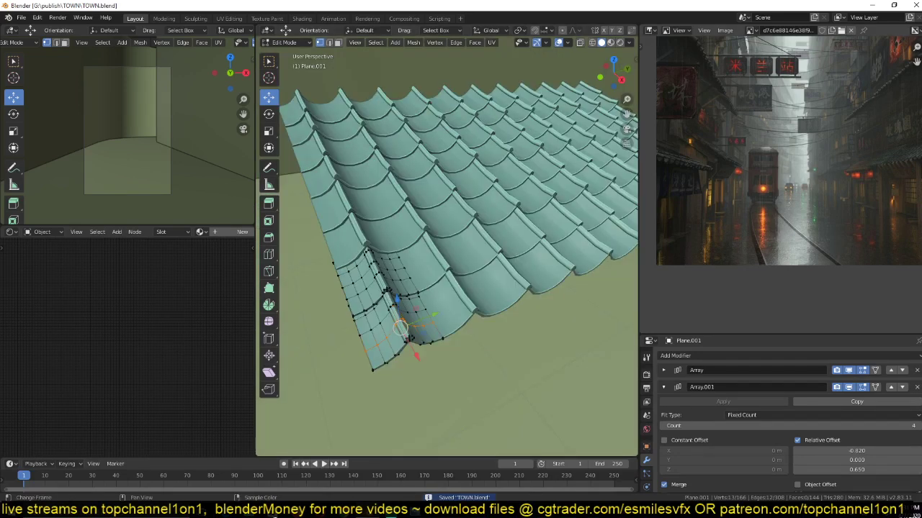
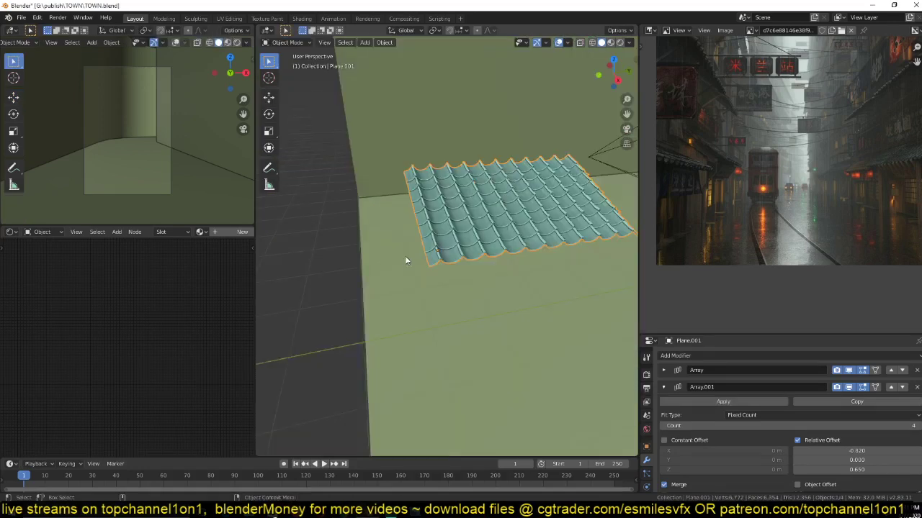
# - Select the camera and set its focal length to 25 mm
pyautogui.press('KP_1')
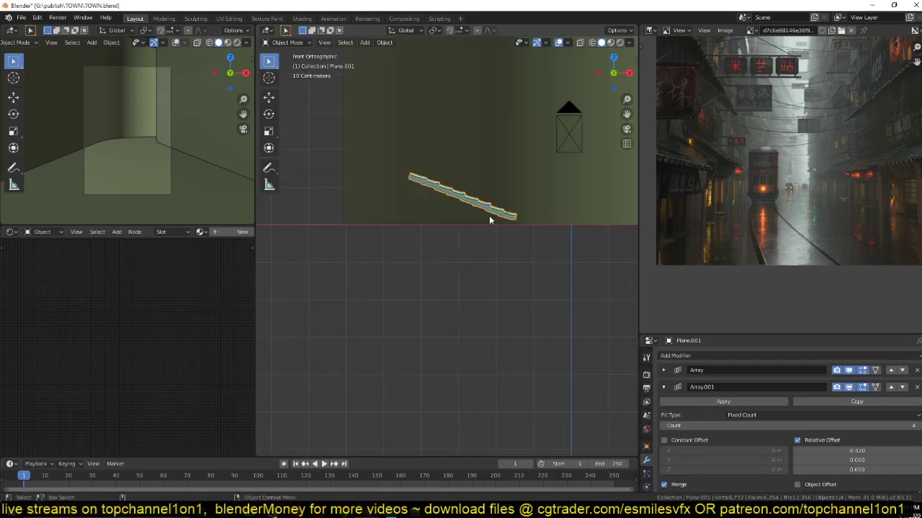
pyautogui.click(569, 130)
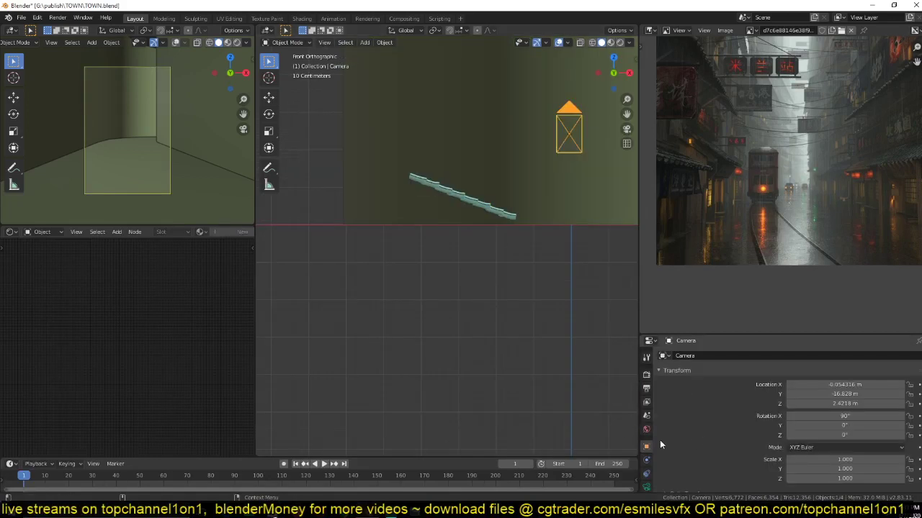
pyautogui.click(646, 486)
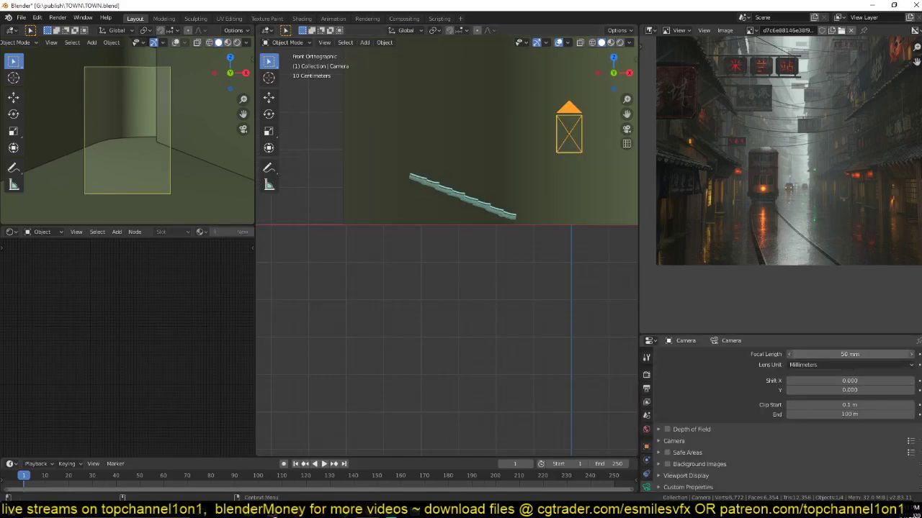
pyautogui.moveTo(850, 355); pyautogui.dragTo(814, 354)
pyautogui.click(836, 354)
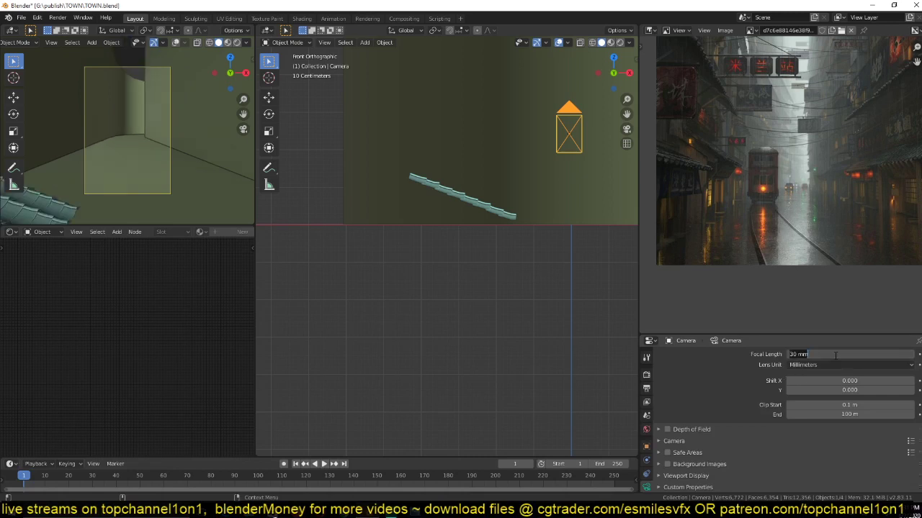
pyautogui.write('25')
pyautogui.press('Return')
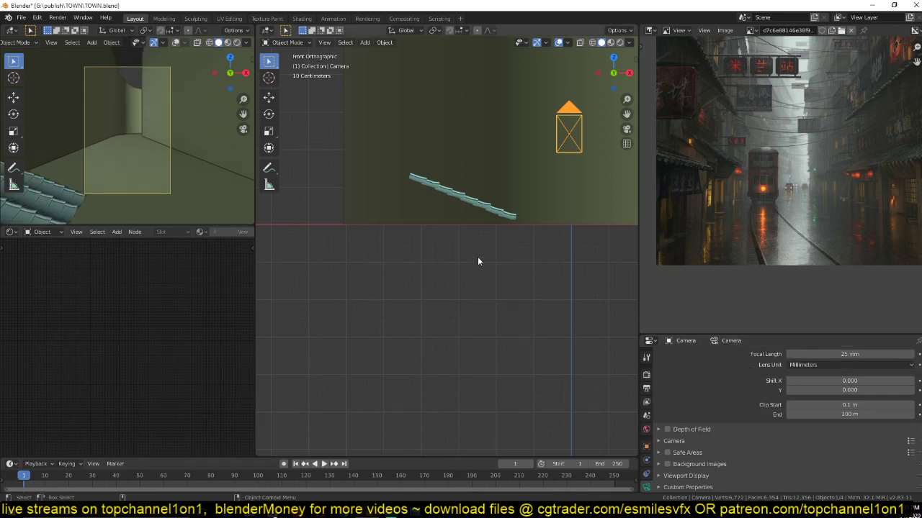
# - In top view, move the camera back outside the street's near end and tilt it slightly about its X axis
pyautogui.press('KP_7')
pyautogui.moveTo(520, 218); pyautogui.dragTo(493, 326)
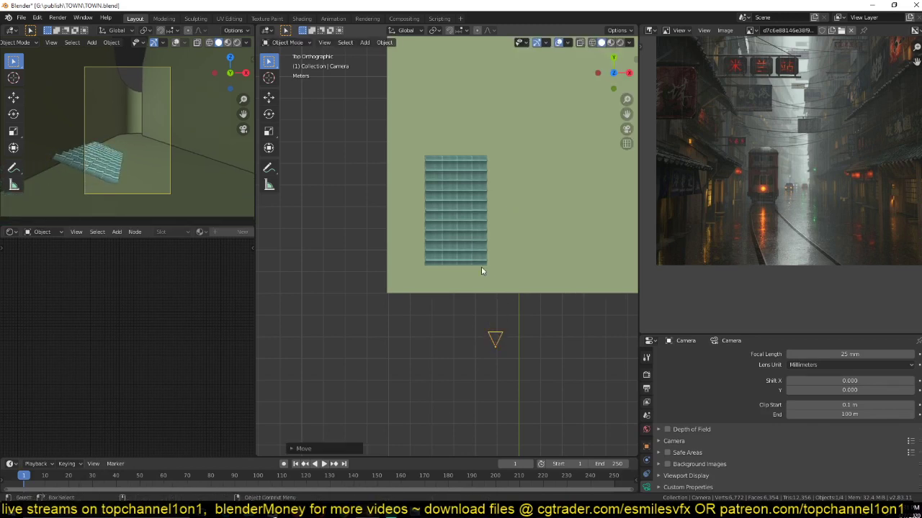
pyautogui.press('r')
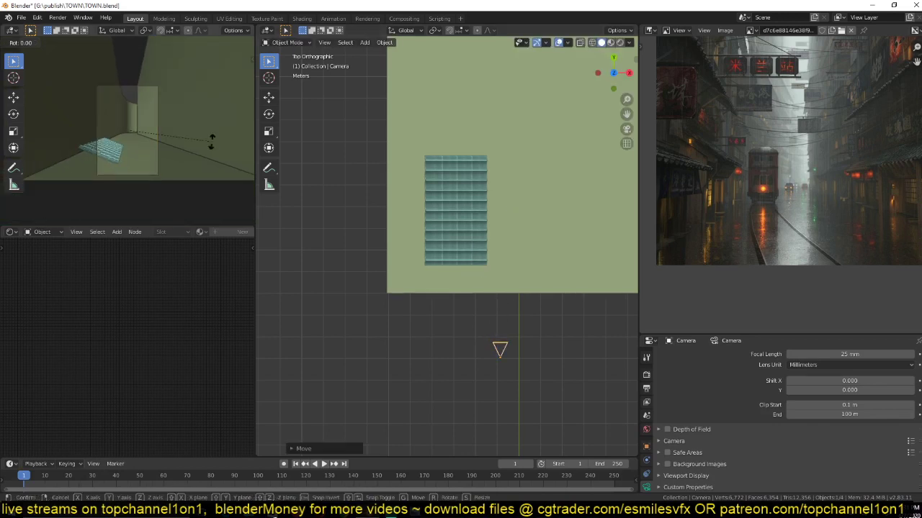
pyautogui.press('x')
pyautogui.click(211, 142)
pyautogui.scroll(4, 378, 241)
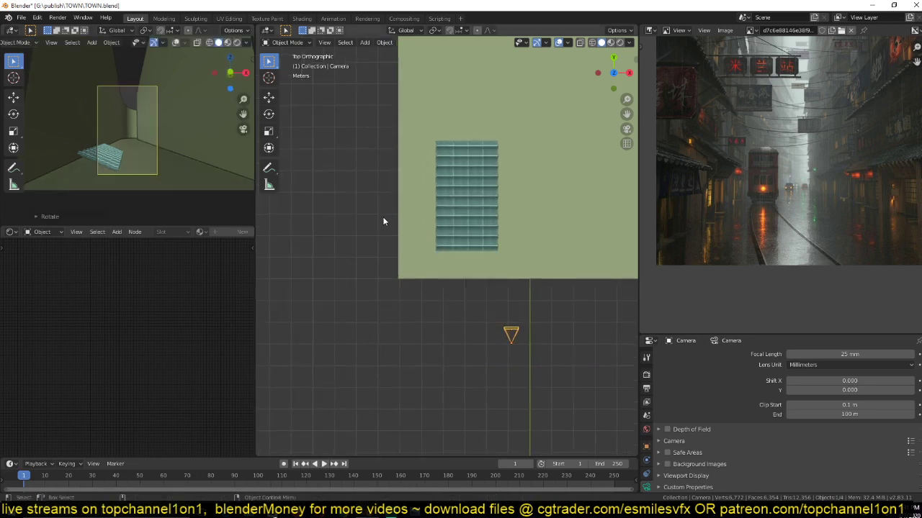
# - Save the file and move the tiled roof flush against the left wall of the street
pyautogui.hotkey('ctrl', 's')
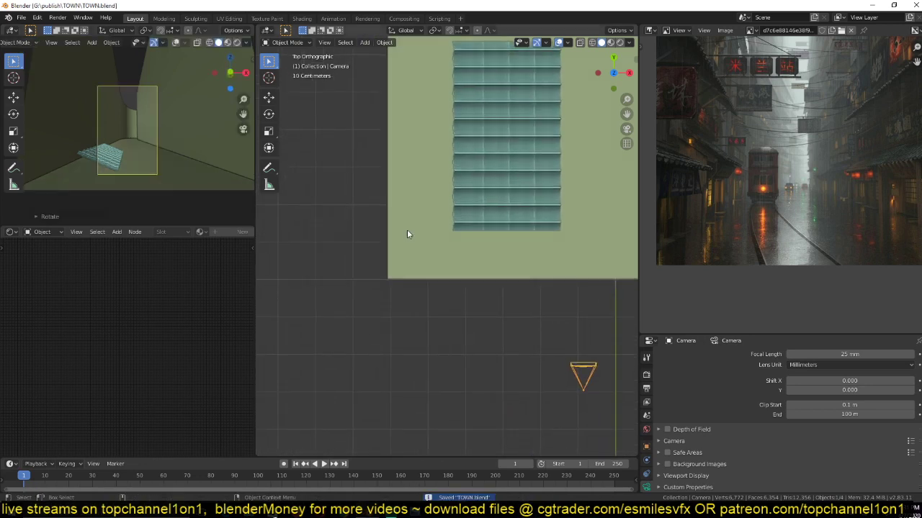
pyautogui.click(500, 155)
pyautogui.scroll(-8, 443, 189)
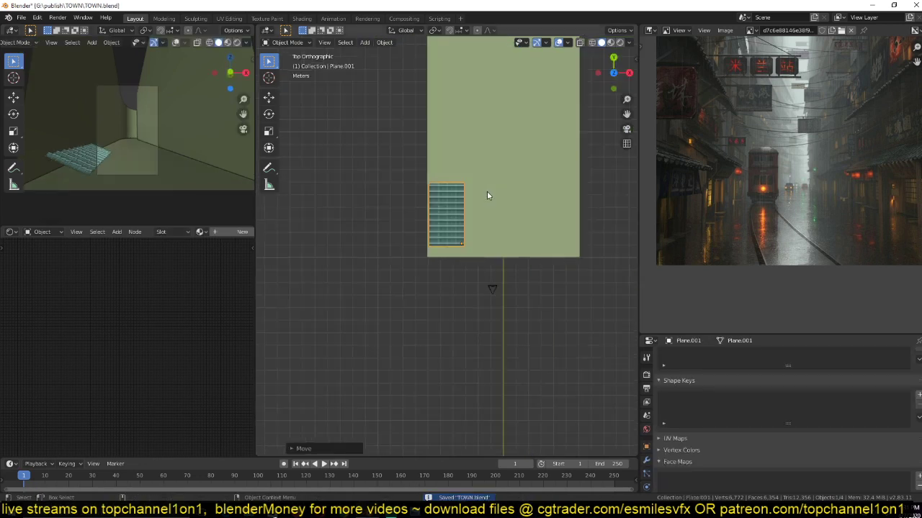
# - In wireframe Edit Mode, move the entire wall on the inner side of the bend outward along X to widen the street, and save
pyautogui.press('z')
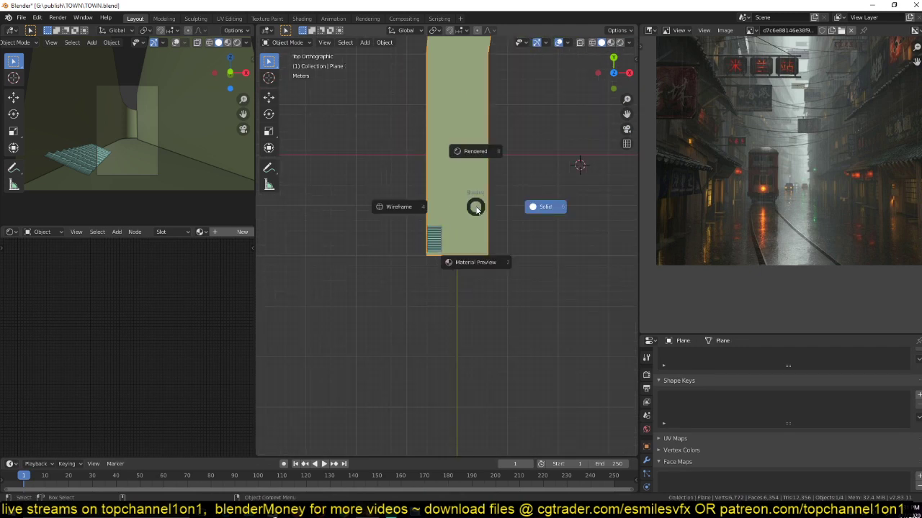
pyautogui.click(399, 207)
pyautogui.press('Tab')
pyautogui.keyDown('shift'); pyautogui.moveTo(446, 173); pyautogui.dragTo(447, 238, button='middle'); pyautogui.keyUp('shift')
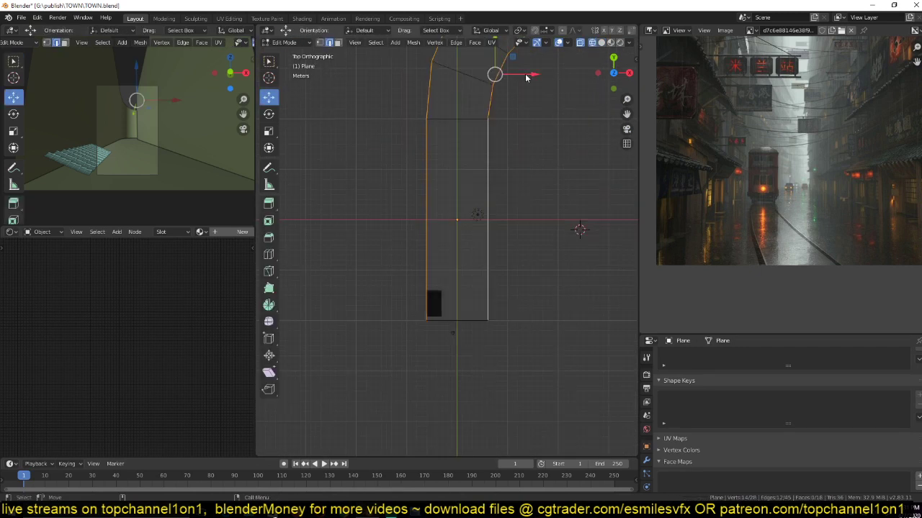
pyautogui.scroll(-2, 492, 138)
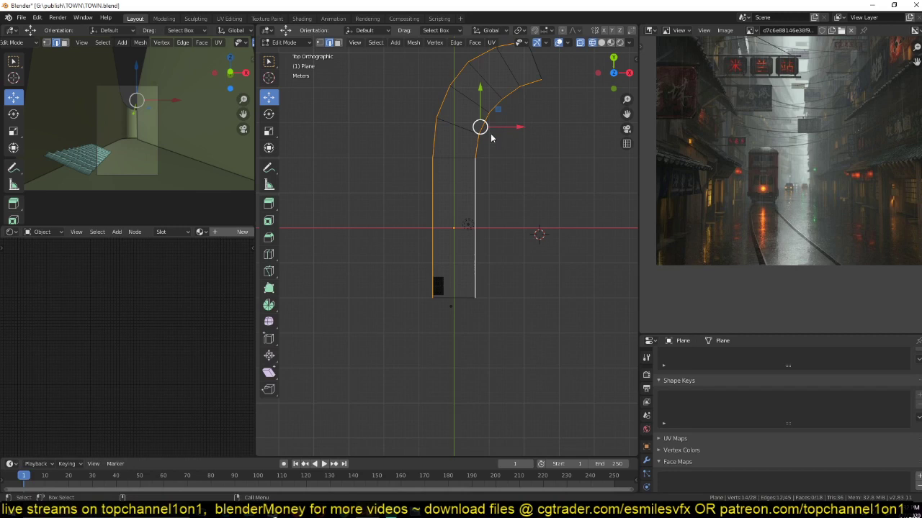
pyautogui.hotkey('alt', 'a')
pyautogui.moveTo(492, 138); pyautogui.dragTo(480, 162, button='middle')
pyautogui.keyDown('alt'); pyautogui.click(424, 111); pyautogui.keyUp('alt')
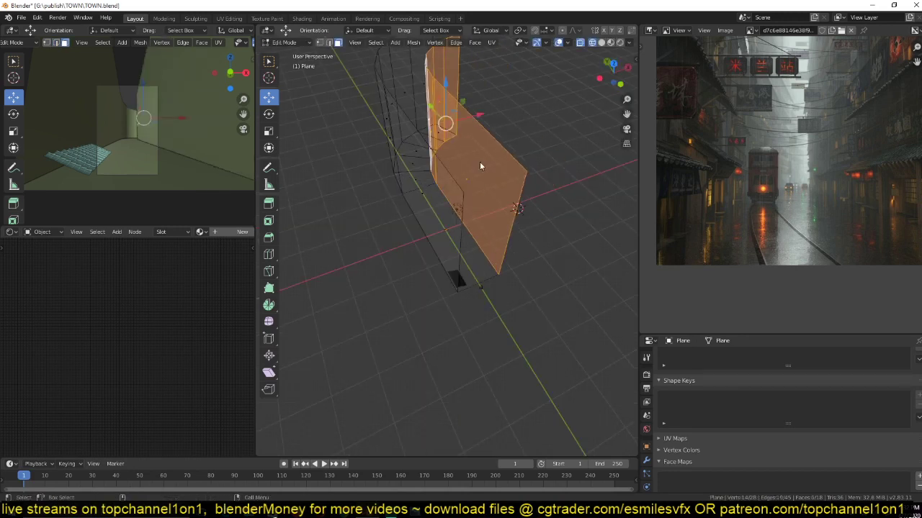
pyautogui.press('KP_7')
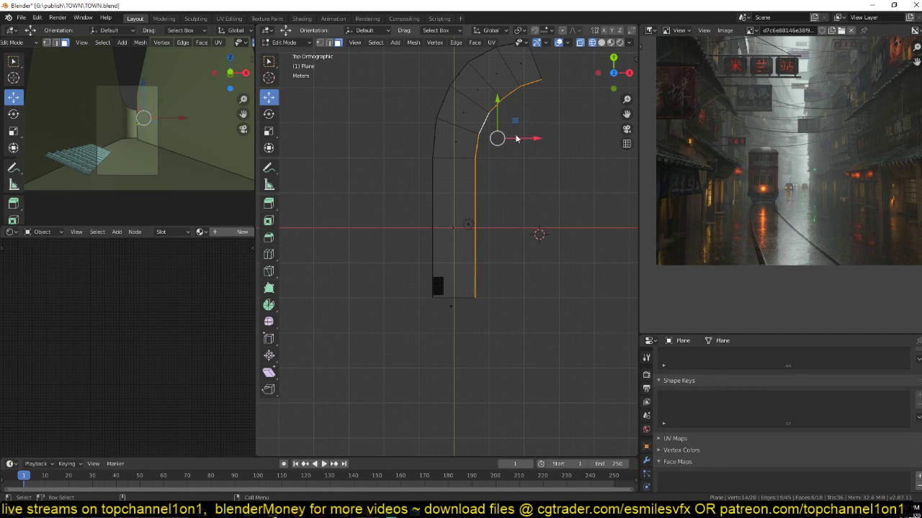
pyautogui.moveTo(516, 139); pyautogui.dragTo(545, 152)
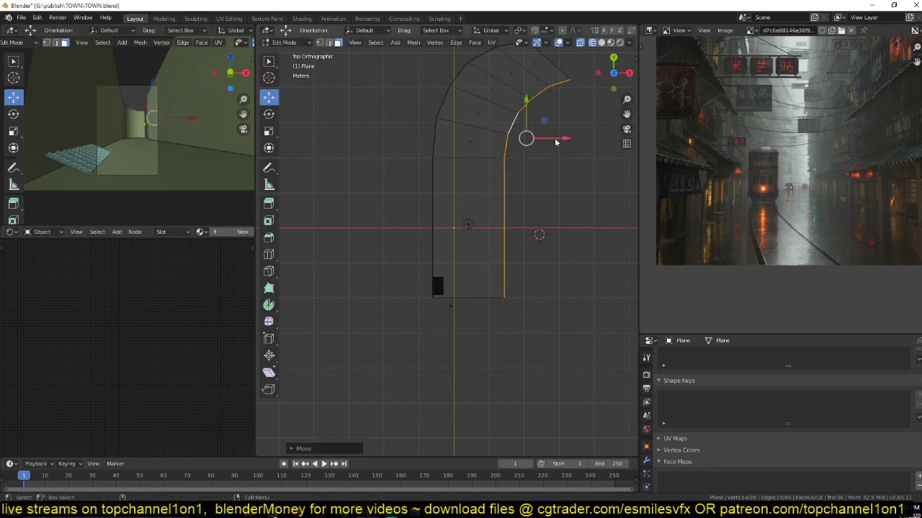
pyautogui.keyDown('shift'); pyautogui.moveTo(544, 153); pyautogui.dragTo(535, 162, button='middle'); pyautogui.keyUp('shift')
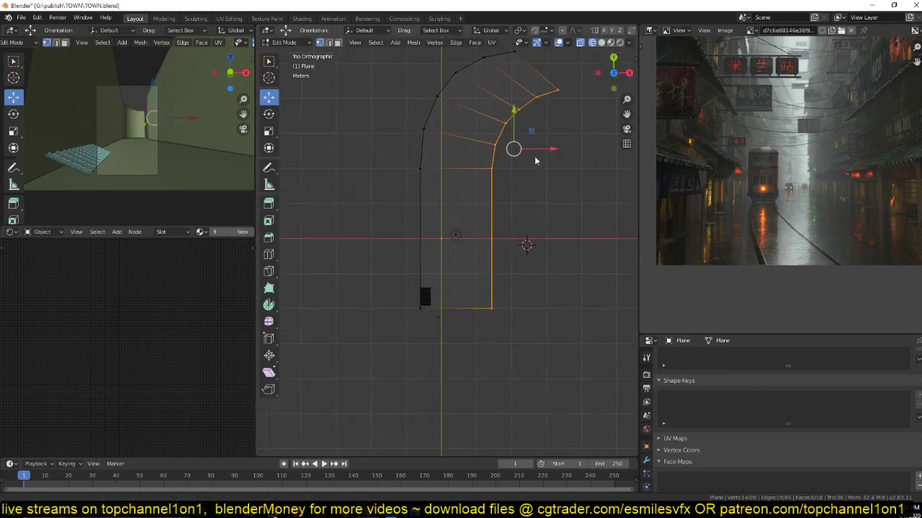
pyautogui.click(532, 174)
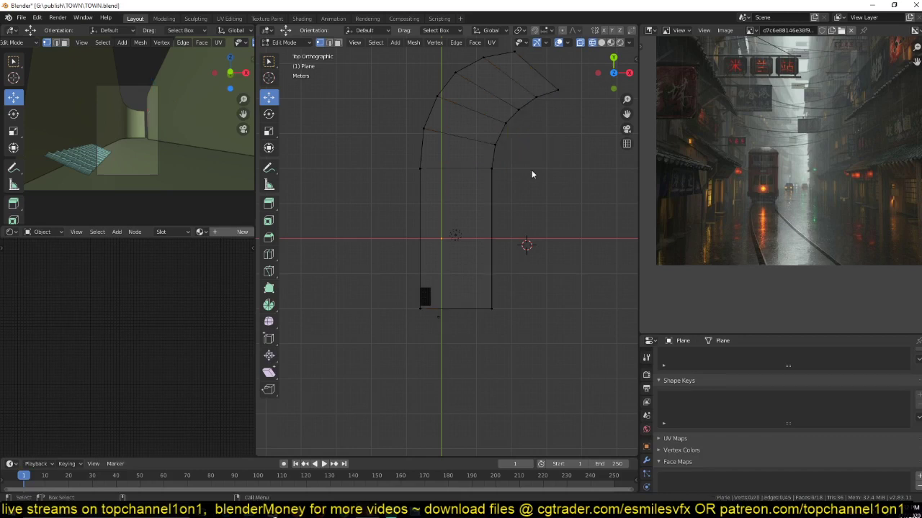
pyautogui.hotkey('ctrl', 's')
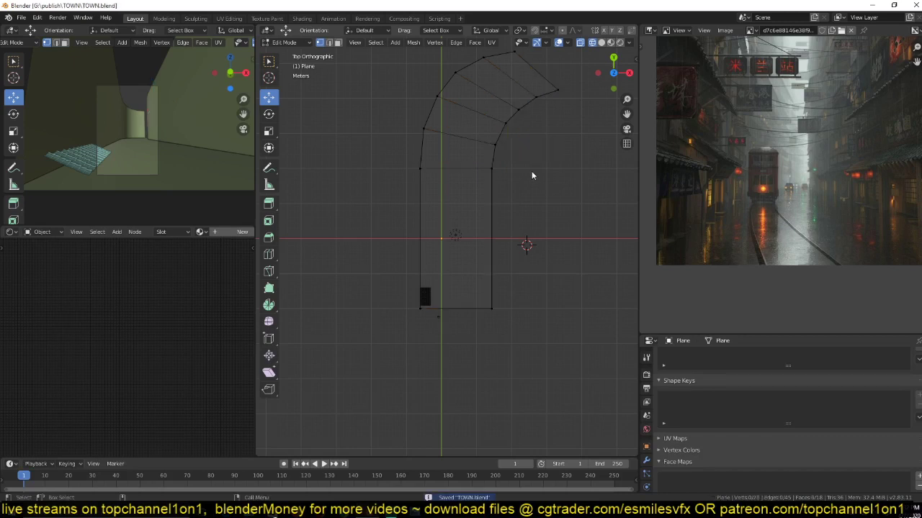
# - In top view, select the inner-bend vertices of the street wall and move them slightly along Y toward the near end
pyautogui.keyDown('shift'); pyautogui.moveTo(531, 175); pyautogui.dragTo(509, 188, button='middle'); pyautogui.keyUp('shift')
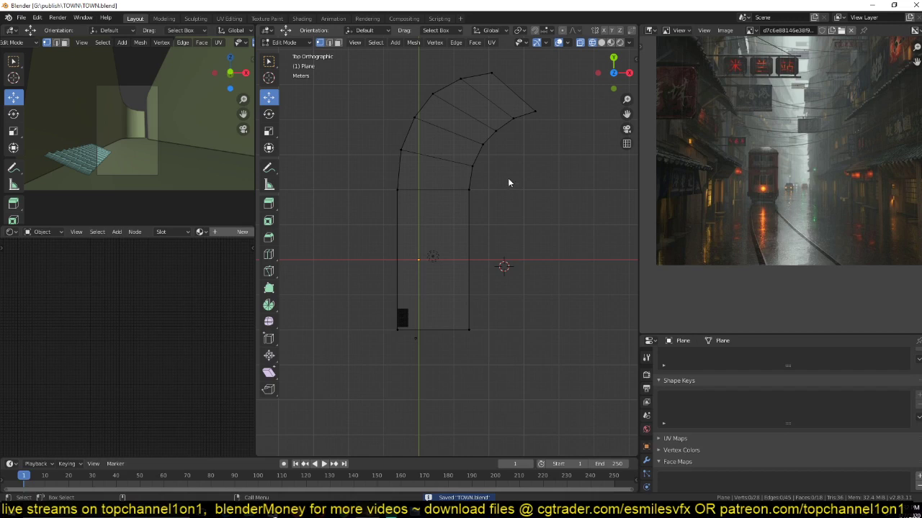
pyautogui.keyDown('shift'); pyautogui.moveTo(508, 179); pyautogui.dragTo(496, 196, button='middle'); pyautogui.keyUp('shift')
pyautogui.moveTo(542, 109); pyautogui.dragTo(447, 223)
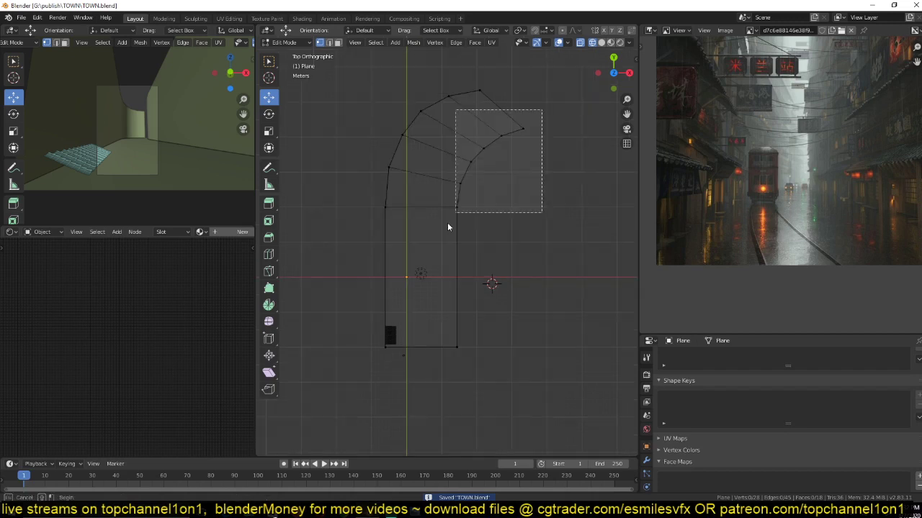
pyautogui.click(502, 137)
pyautogui.moveTo(542, 119); pyautogui.dragTo(449, 241)
pyautogui.moveTo(482, 129); pyautogui.dragTo(482, 141)
pyautogui.click(423, 200)
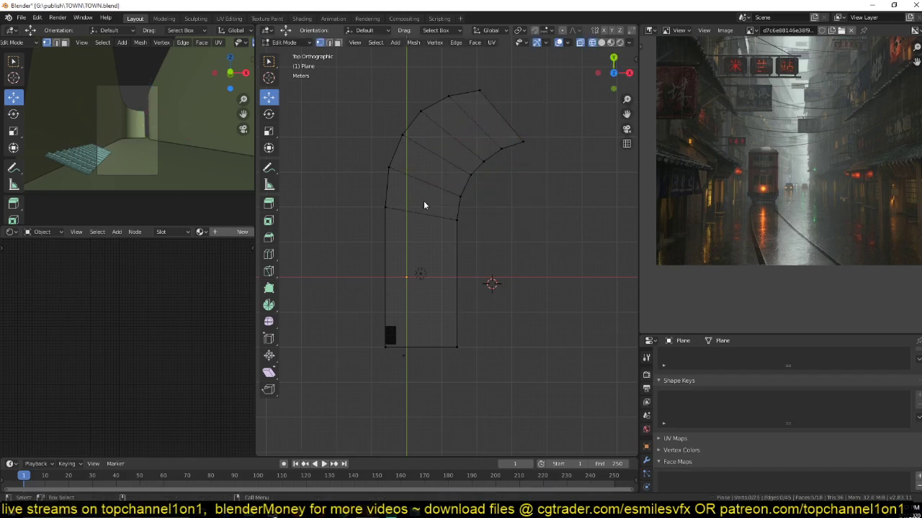
# - Return the street to solid shading in Object Mode and save the file
pyautogui.press('z')
pyautogui.click(519, 203)
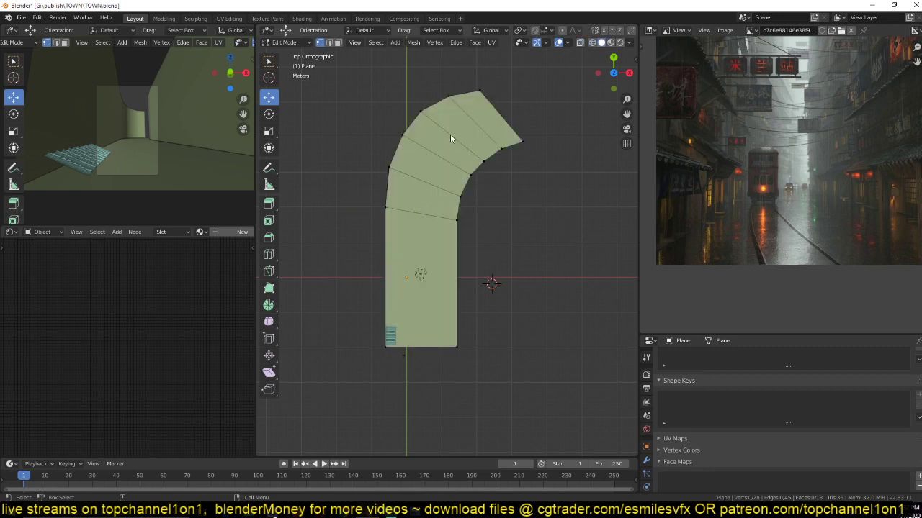
pyautogui.press('Tab')
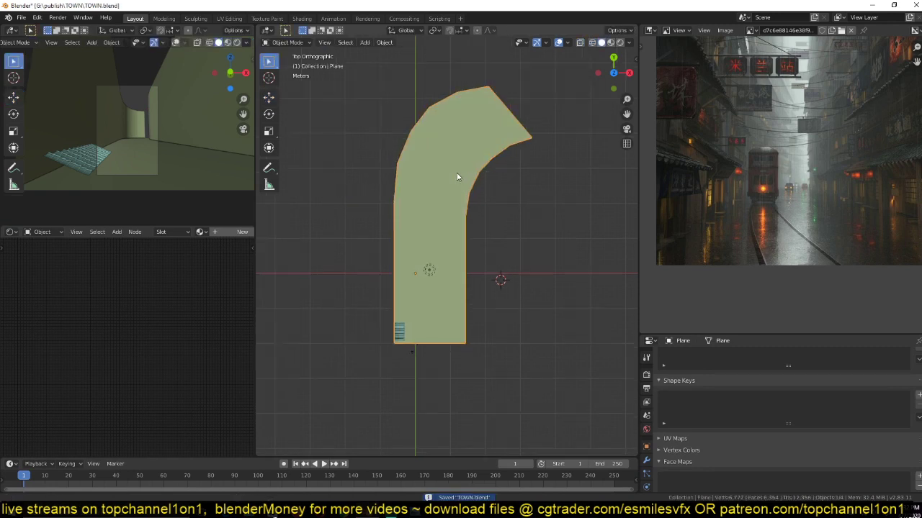
pyautogui.hotkey('ctrl', 's')
# - Select the tiled roof beside the left wall and raise it about 5.2 m along Z
pyautogui.moveTo(445, 187); pyautogui.dragTo(407, 265, button='middle')
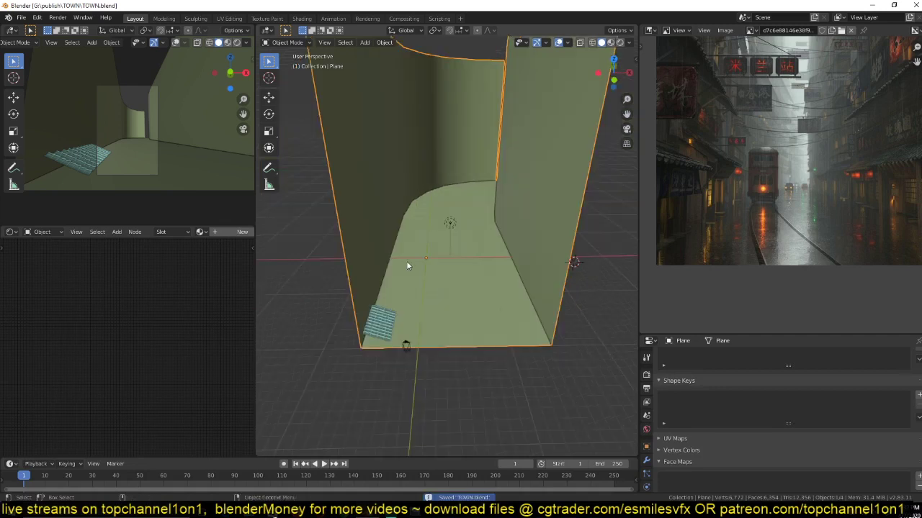
pyautogui.click(389, 316)
pyautogui.press('KP_Decimal')
pyautogui.scroll(-6, 398, 288)
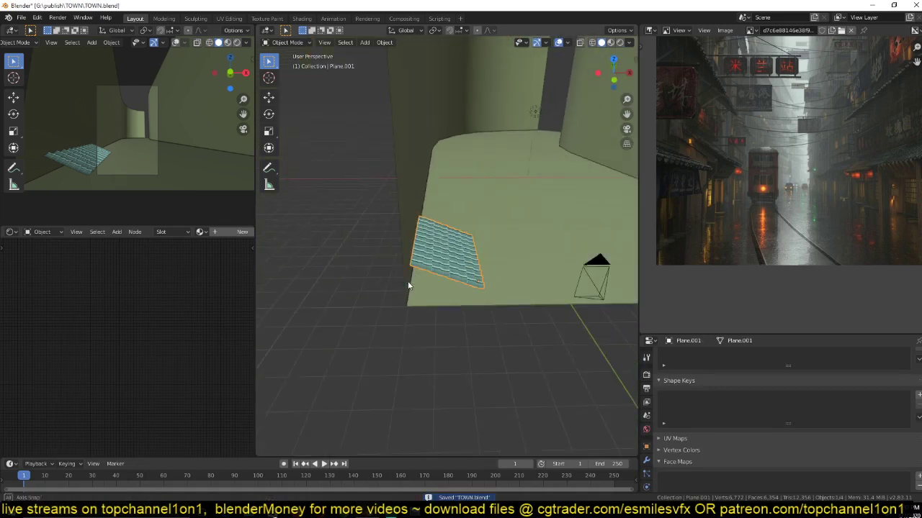
pyautogui.moveTo(409, 284); pyautogui.dragTo(399, 277, button='middle')
pyautogui.press('g')
pyautogui.press('z')
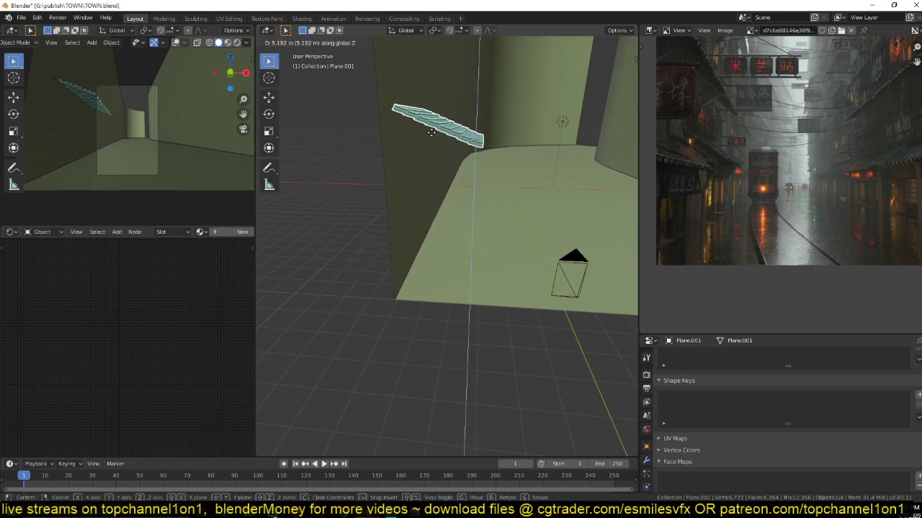
pyautogui.click(431, 132)
# - Study the roofs and buildings in the reference picture and switch the camera view to Material Preview shading
pyautogui.scroll(2, 732, 149)
pyautogui.moveTo(732, 150); pyautogui.dragTo(749, 154, button='middle')
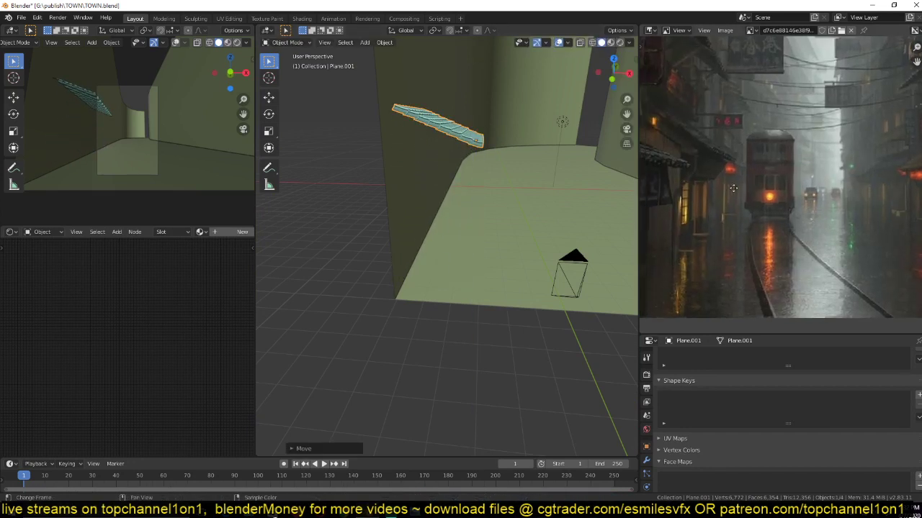
pyautogui.scroll(2, 749, 154)
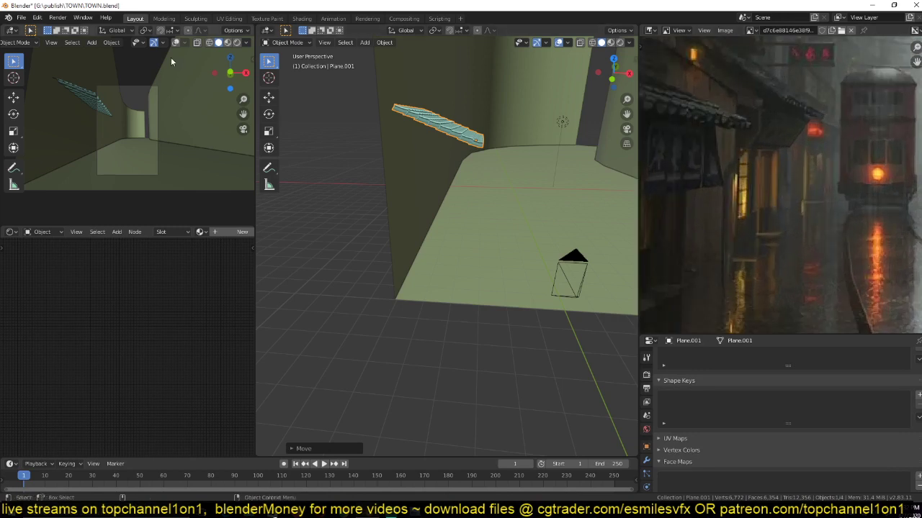
pyautogui.click(228, 42)
pyautogui.scroll(-3, 704, 160)
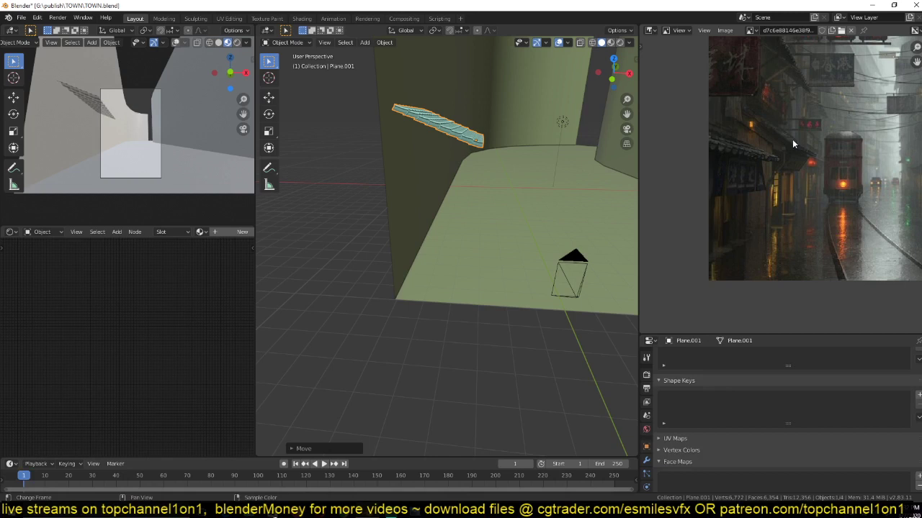
pyautogui.scroll(-1, 792, 139)
pyautogui.scroll(-3, 357, 224)
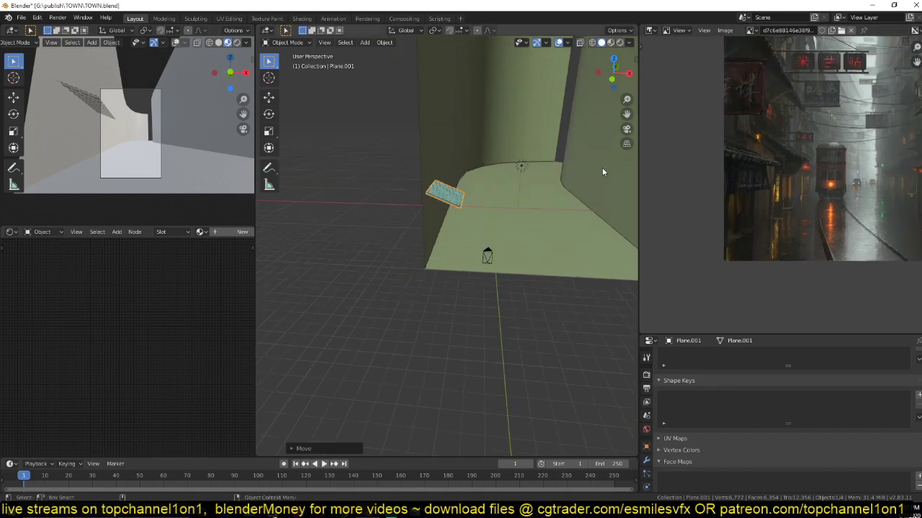
# - Make a linked duplicate of the tiled roof and place it higher on the same wall along Z
pyautogui.hotkey('shift', 'd')
pyautogui.press('z')
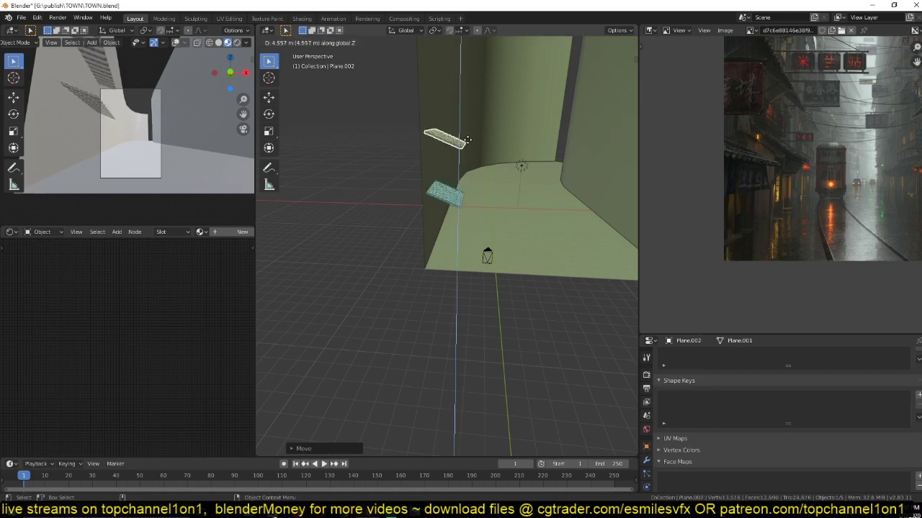
pyautogui.click(470, 120)
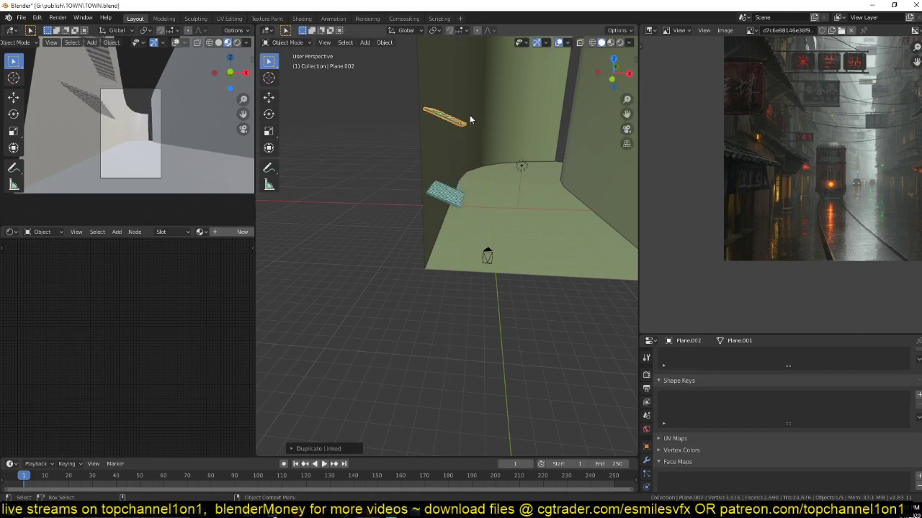
# - Make linked duplicates of both tiled roofs, mirror them along X and move them about 17.4 m along X to the opposite wall
pyautogui.moveTo(512, 211); pyautogui.dragTo(390, 163, button='middle')
pyautogui.click(389, 164)
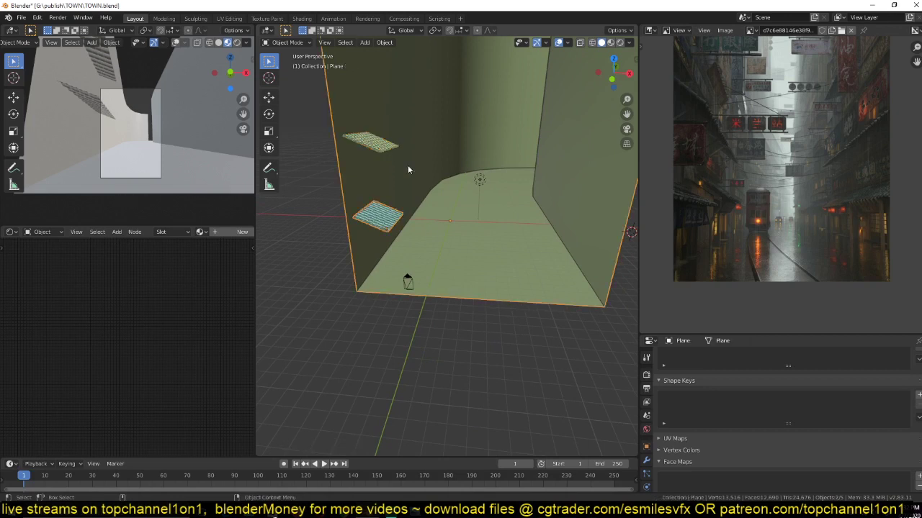
pyautogui.press('KP_7')
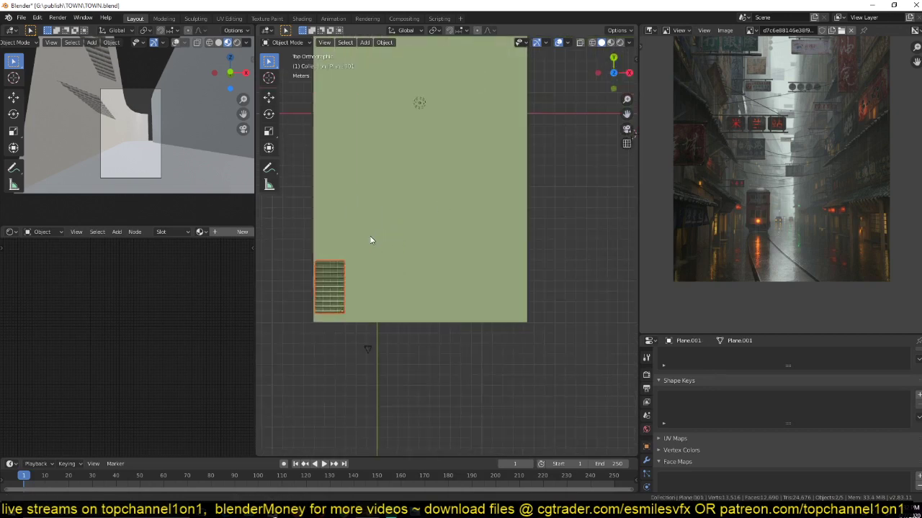
pyautogui.hotkey('ctrl', 'z')
pyautogui.press('g')
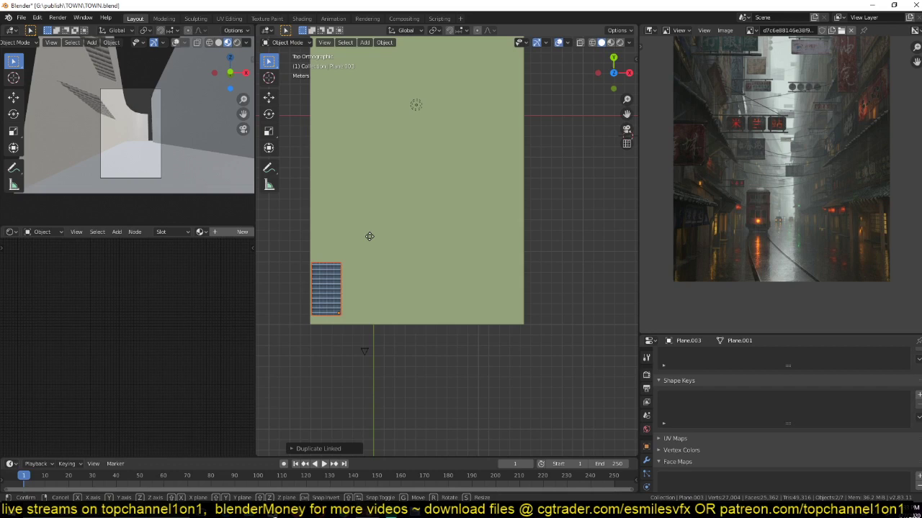
pyautogui.press('x')
pyautogui.press('Return')
pyautogui.press('g')
pyautogui.press('x')
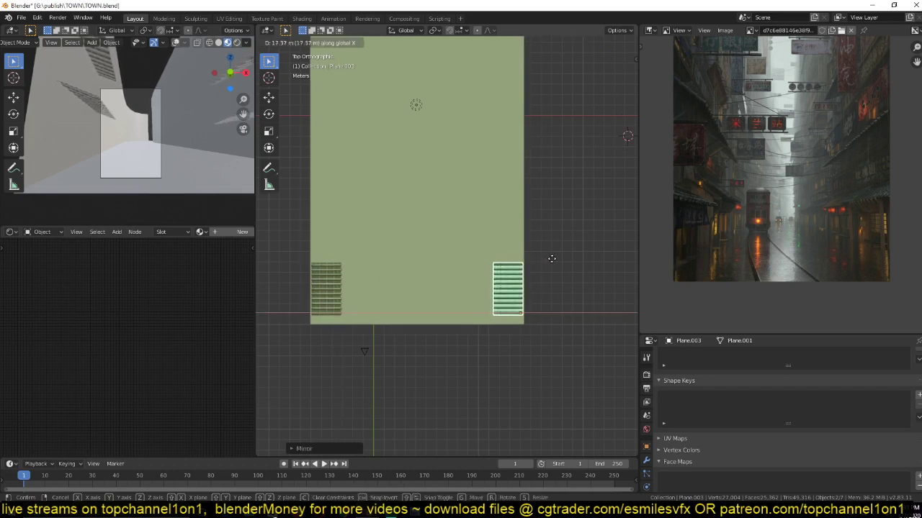
pyautogui.click(552, 259)
# - Move the mirrored roofs along Y deeper into the street, with the upper one staggered nearer the camera
pyautogui.moveTo(551, 259); pyautogui.dragTo(536, 173, button='middle')
pyautogui.press('g')
pyautogui.press('y')
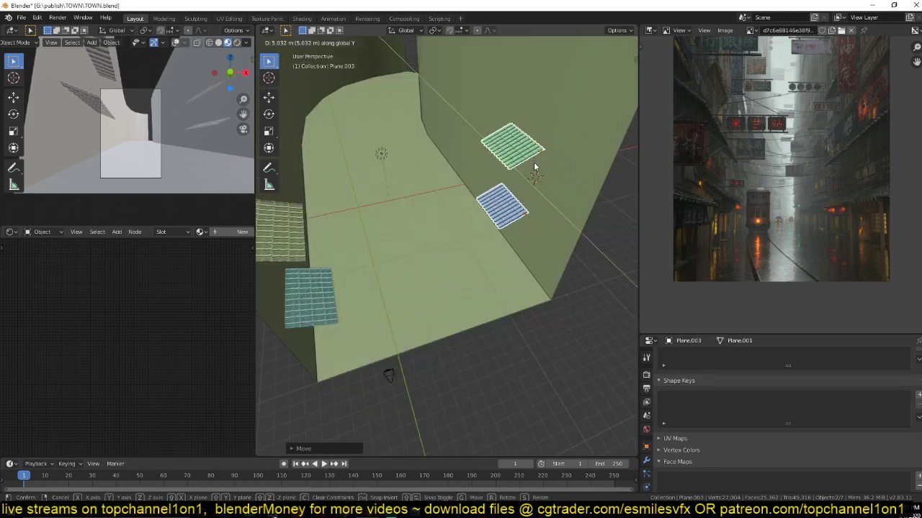
pyautogui.click(559, 190)
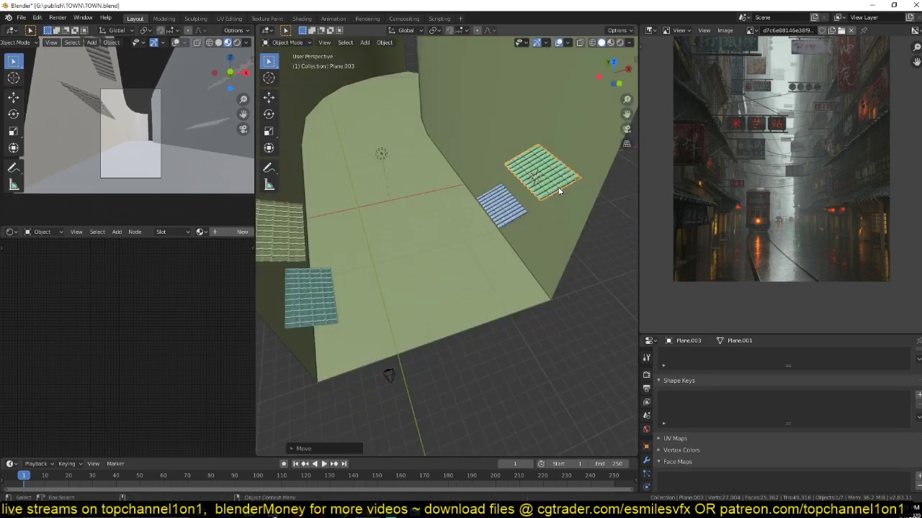
pyautogui.moveTo(559, 191); pyautogui.dragTo(465, 207, button='middle')
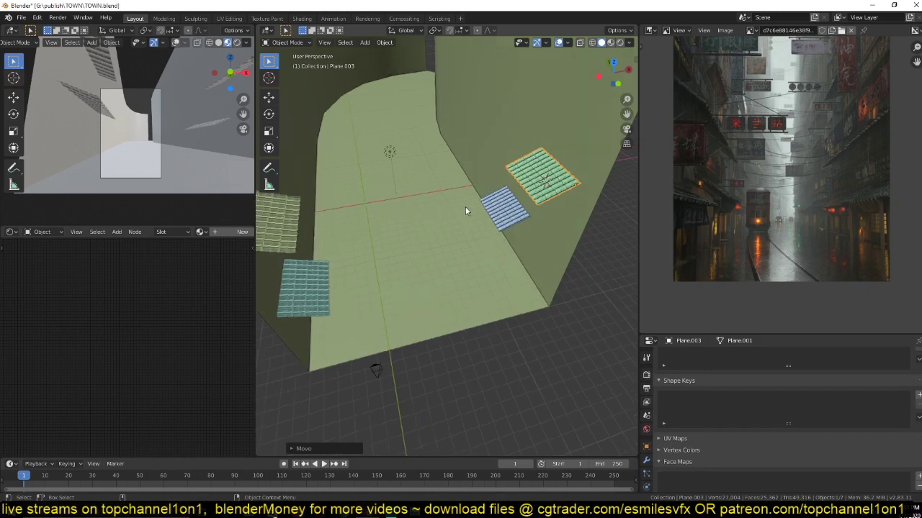
# - Duplicate the upper tiled roof on the wall beside the two stacked roofs and place the copy higher along Z as a third level
pyautogui.scroll(3, 776, 205)
pyautogui.moveTo(465, 211)
pyautogui.mouseDown(button='middle')
pyautogui.moveTo(519, 216)
pyautogui.moveTo(401, 246)
pyautogui.moveTo(477, 211)
pyautogui.mouseUp(button='middle')
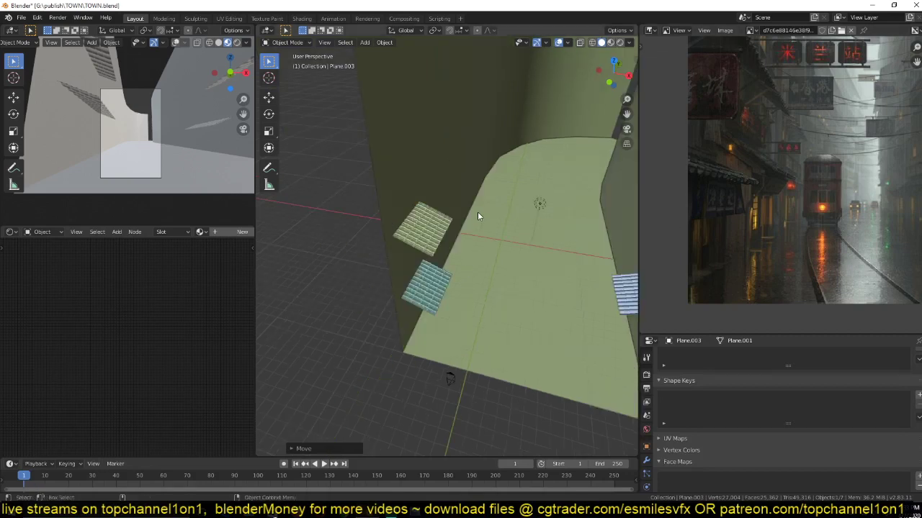
pyautogui.scroll(2, 745, 247)
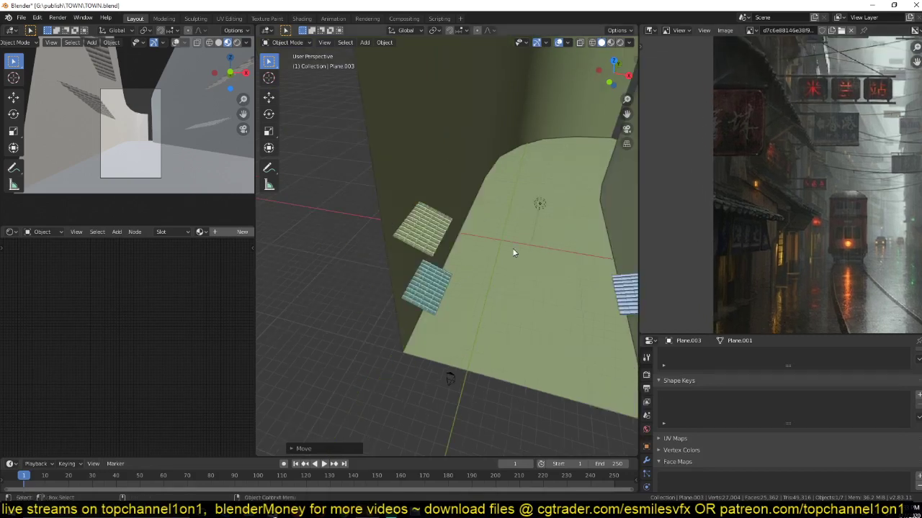
pyautogui.moveTo(514, 252); pyautogui.dragTo(480, 268, button='middle')
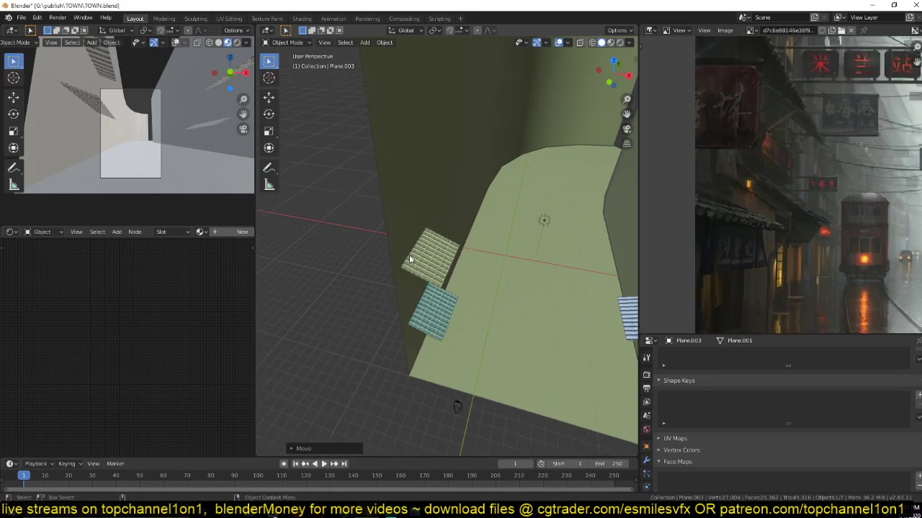
pyautogui.click(415, 258)
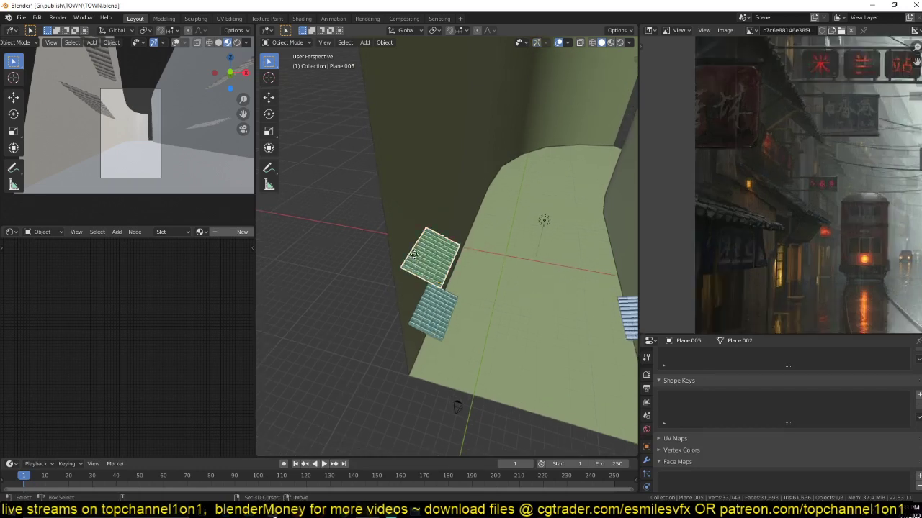
pyautogui.hotkey('shift', 'd')
pyautogui.press('Escape')
pyautogui.press('KP_7')
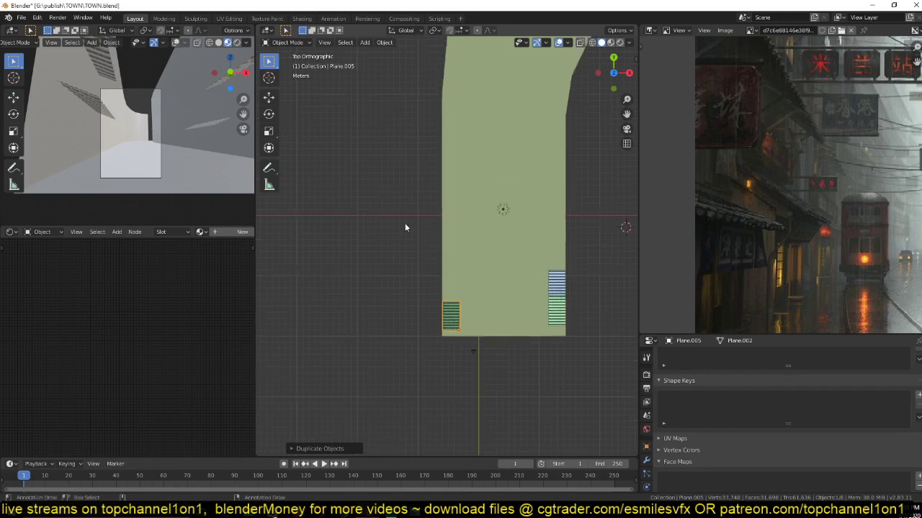
# - Make two linked duplicates of the topmost roof and space them along Y deeper into the street
pyautogui.scroll(3, 462, 320)
pyautogui.keyDown('shift'); pyautogui.moveTo(462, 324); pyautogui.dragTo(459, 322, button='middle'); pyautogui.keyUp('shift')
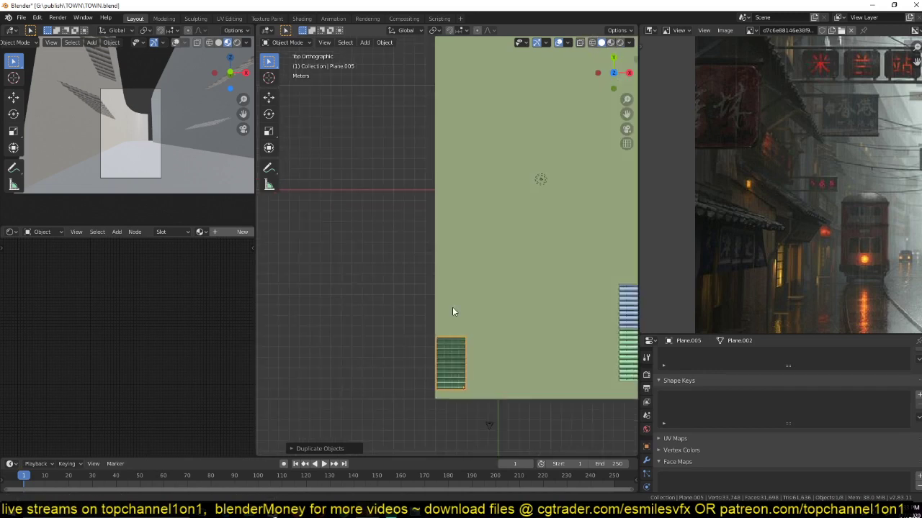
pyautogui.hotkey('shift', 'd')
pyautogui.press('y')
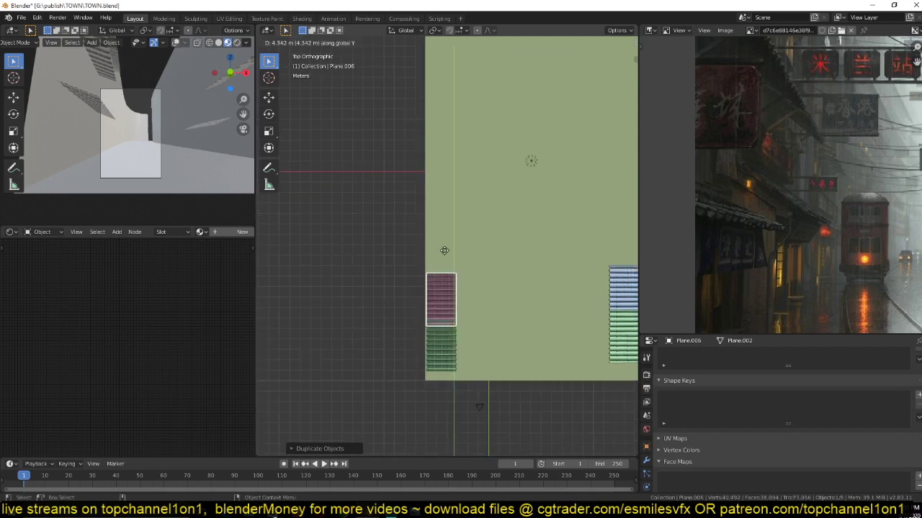
pyautogui.click(447, 242)
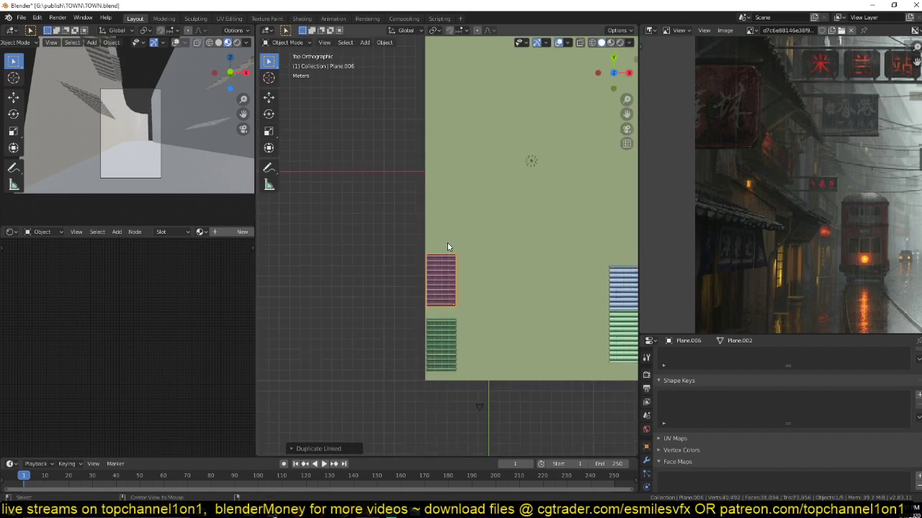
pyautogui.hotkey('alt', 'd')
pyautogui.press('y')
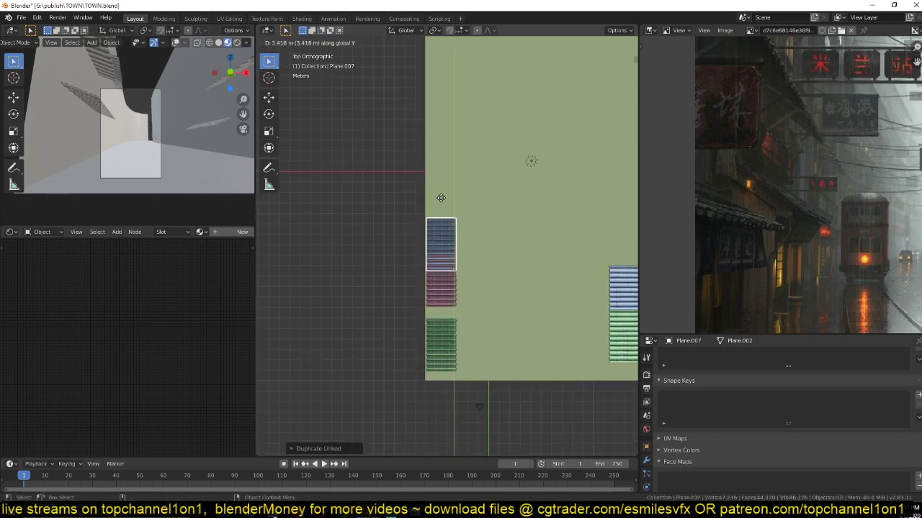
pyautogui.click(444, 173)
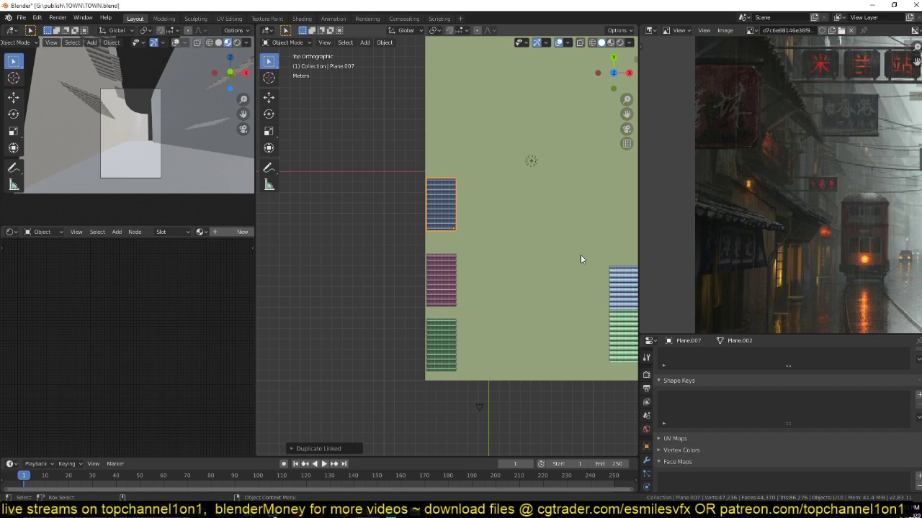
# - Add a cube on the wall at the topmost roof's height and scale it into a thin vertical post
pyautogui.press('KP_1')
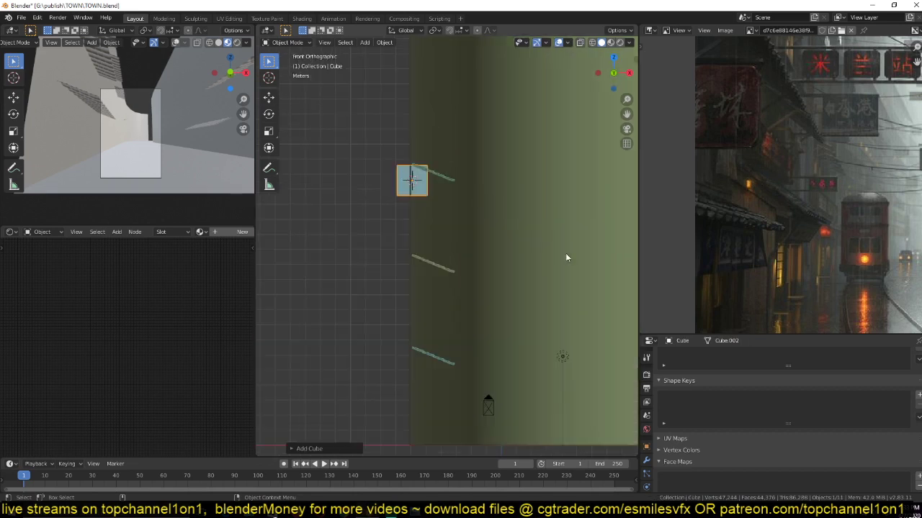
pyautogui.press('s')
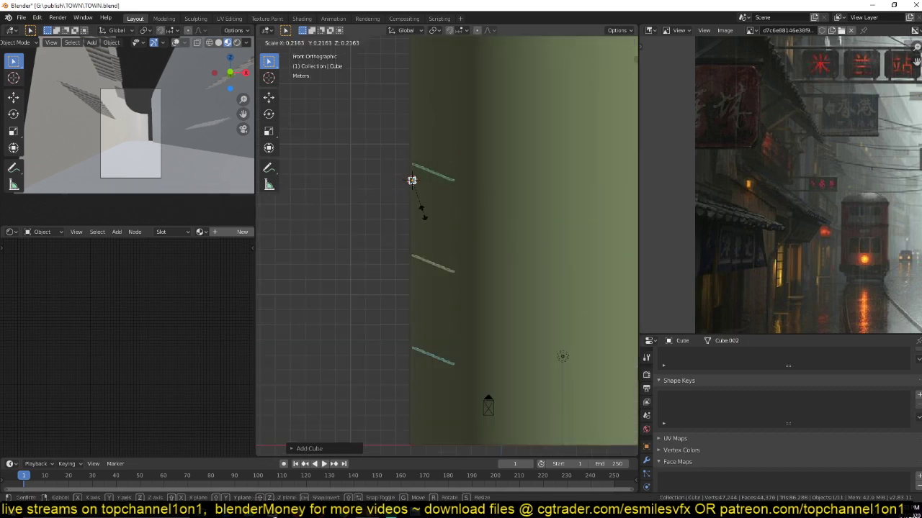
pyautogui.press('z')
pyautogui.press('z')
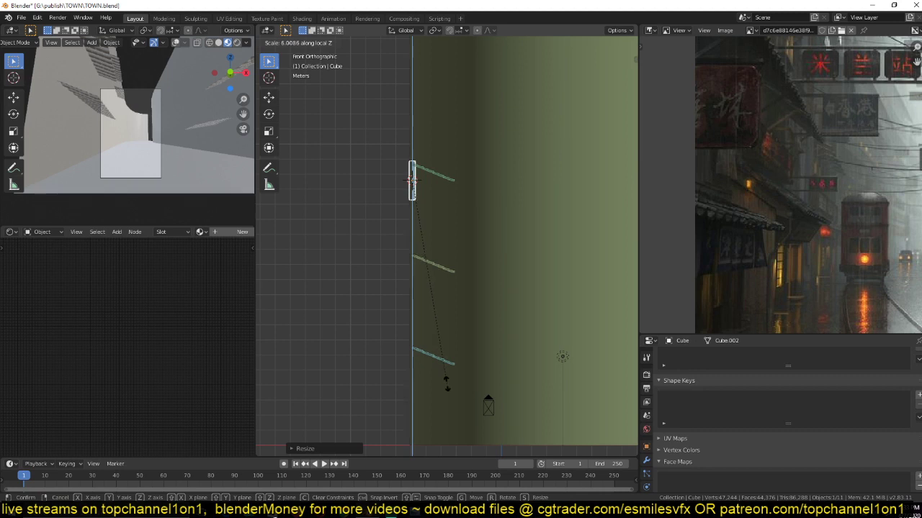
pyautogui.click(446, 383)
pyautogui.press('KP_Decimal')
pyautogui.press('s')
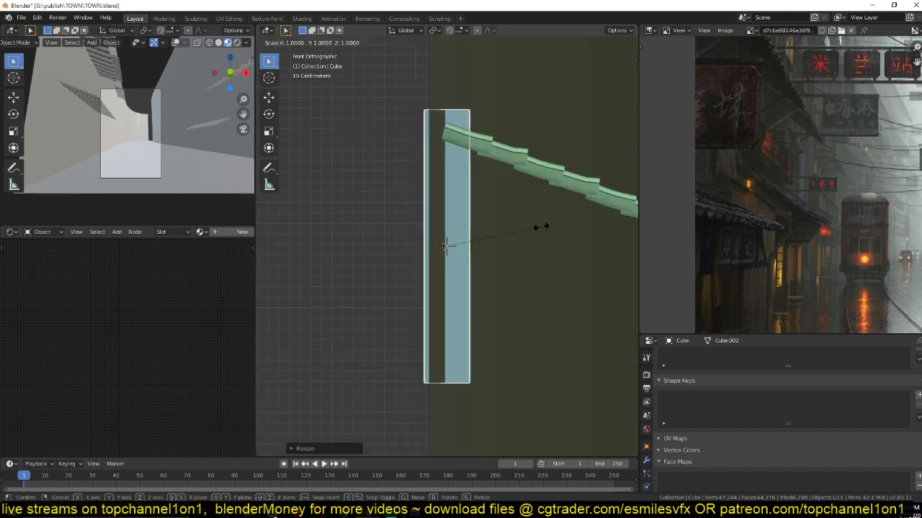
pyautogui.hotkey('shift', 'z')
pyautogui.click(483, 226)
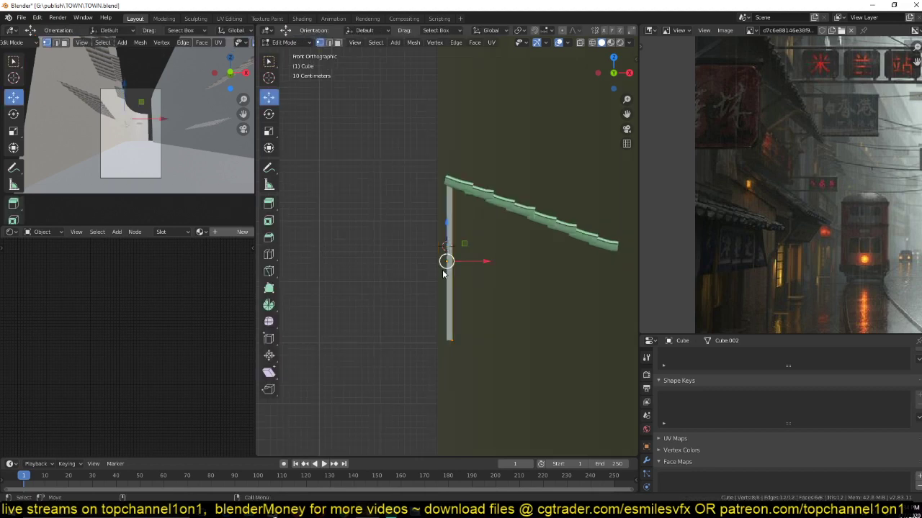
# - Duplicate the post within its mesh, rotate the copy into a diagonal brace and extend it to the roof's outer edge
pyautogui.hotkey('shift', 'z')
pyautogui.keyDown('shift'); pyautogui.moveTo(448, 243); pyautogui.dragTo(404, 215, button='middle'); pyautogui.keyUp('shift')
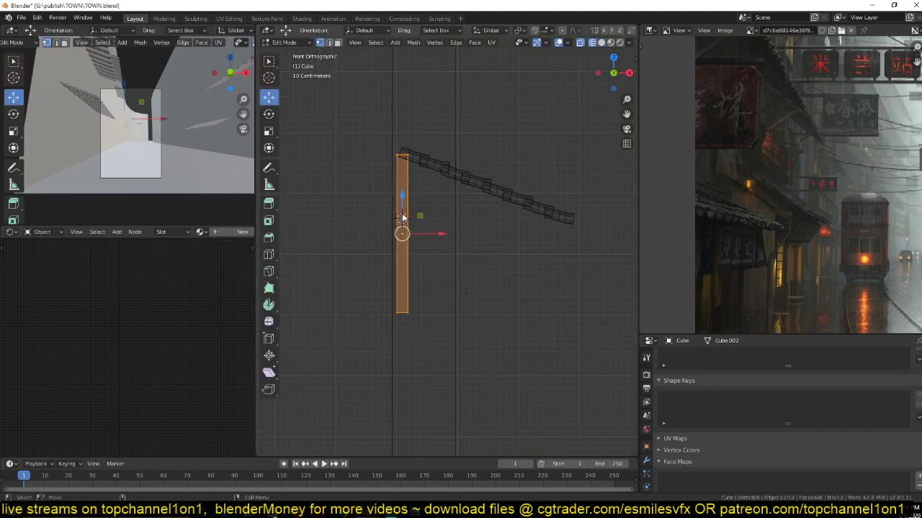
pyautogui.press('g')
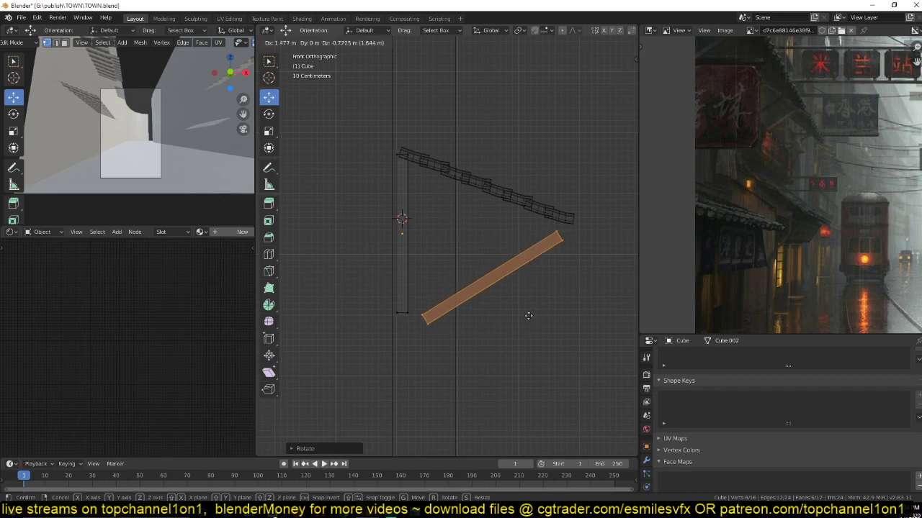
pyautogui.click(504, 320)
pyautogui.click(504, 320)
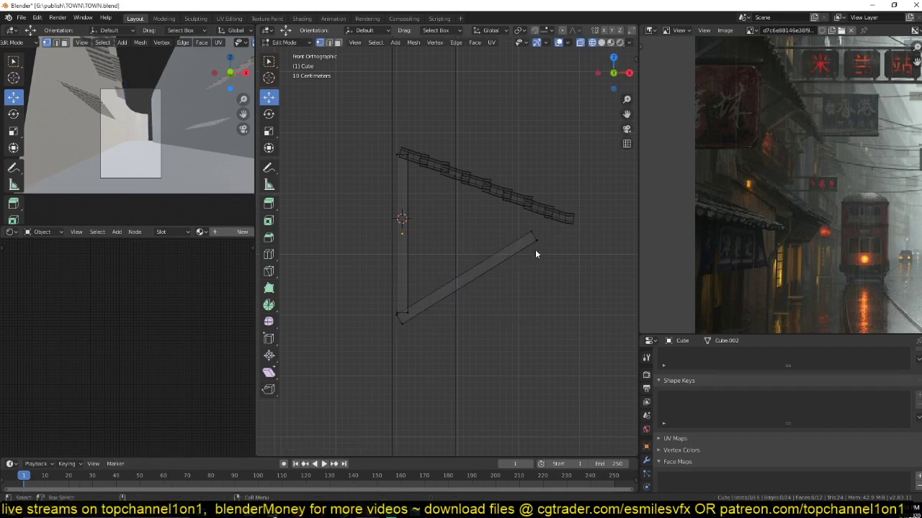
pyautogui.press('Tab')
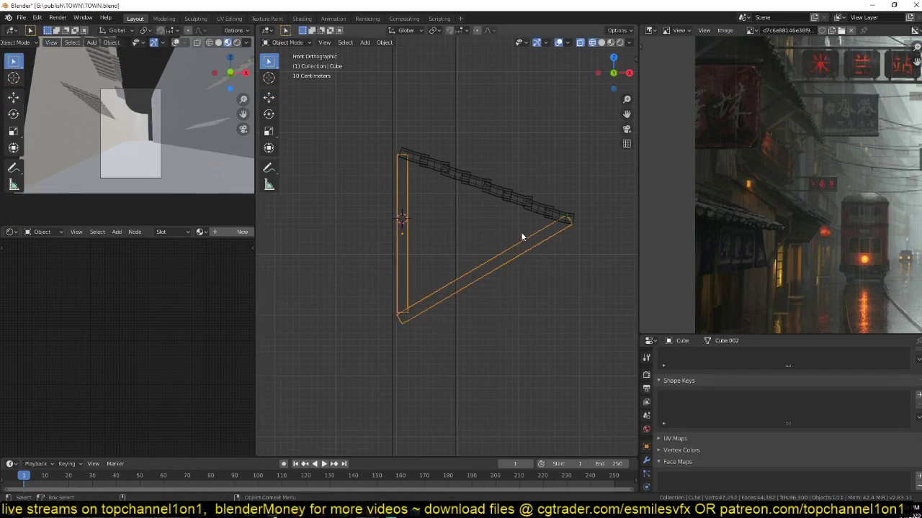
# - Move the triangular bracket along Y to the near end of the topmost row's first roof
pyautogui.hotkey('shift', 'z')
pyautogui.press('KP_7')
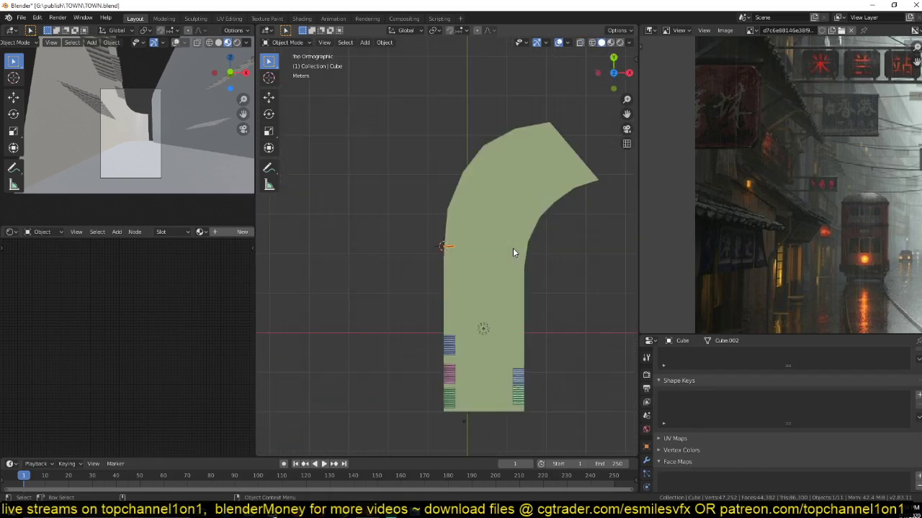
pyautogui.hotkey('shift', 'z')
pyautogui.scroll(2, 428, 232)
pyautogui.keyDown('shift'); pyautogui.moveTo(430, 201); pyautogui.dragTo(435, 99, button='middle'); pyautogui.keyUp('shift')
pyautogui.press('g')
pyautogui.press('y')
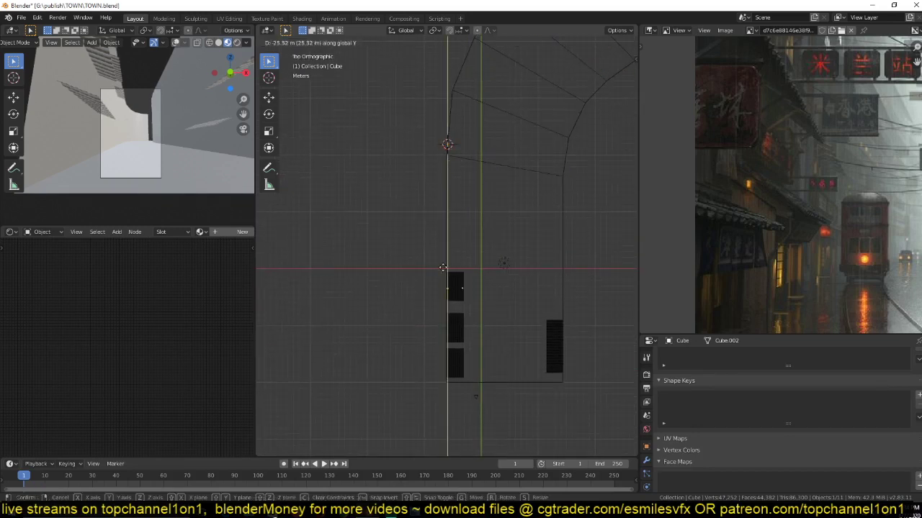
pyautogui.click(457, 331)
pyautogui.press('KP_Decimal')
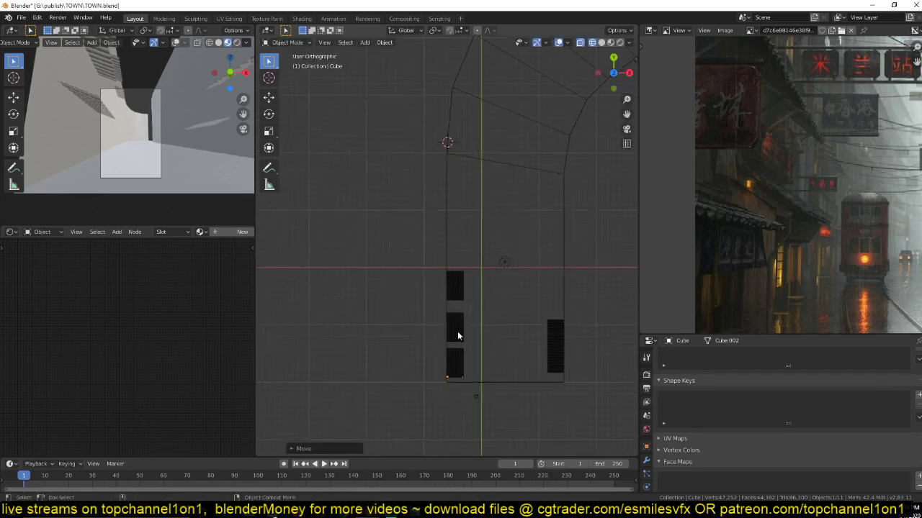
# - Duplicate the bracket's mesh along Y to the far end of the same roof and save the file
pyautogui.hotkey('shift', 'z')
pyautogui.moveTo(502, 304)
pyautogui.mouseDown(button='middle')
pyautogui.moveTo(450, 244)
pyautogui.moveTo(440, 249)
pyautogui.mouseUp(button='middle')
pyautogui.press('Tab')
pyautogui.hotkey('shift', 'd')
pyautogui.press('y')
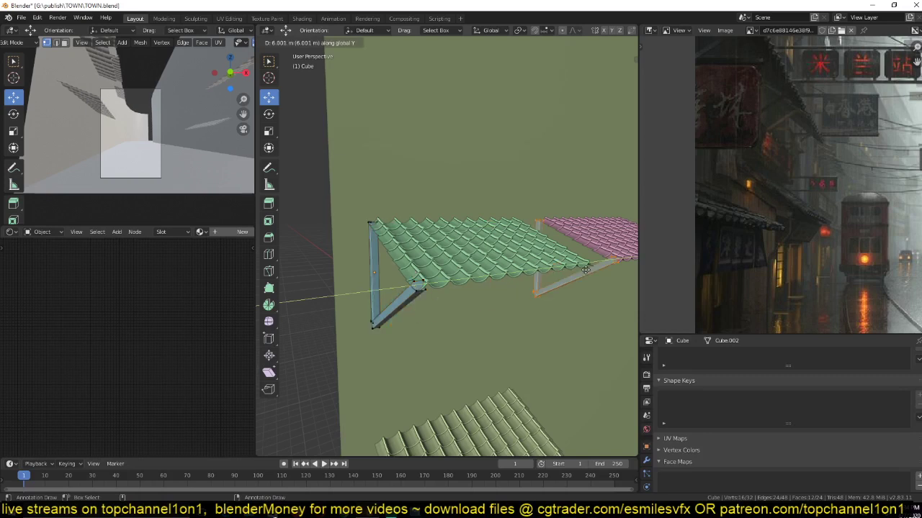
pyautogui.click(558, 275)
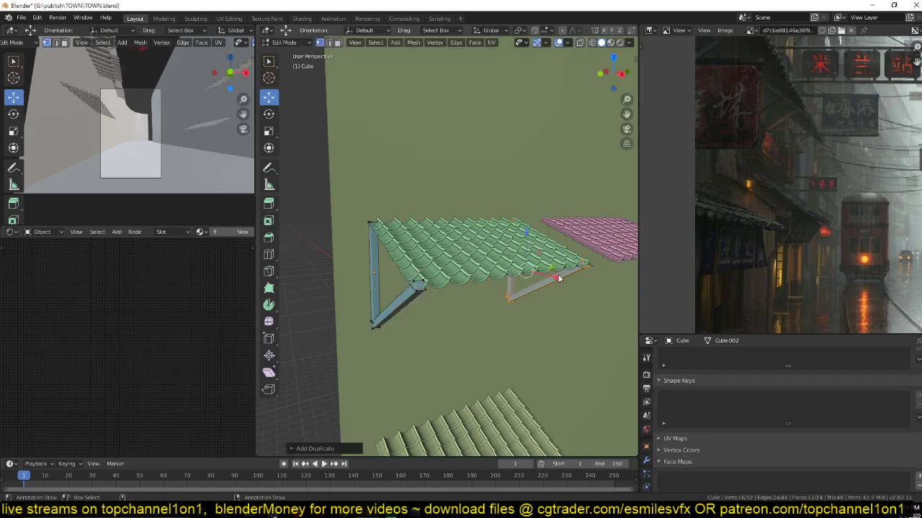
pyautogui.press('Tab')
pyautogui.moveTo(558, 278); pyautogui.dragTo(464, 215, button='middle')
pyautogui.hotkey('ctrl', 's')
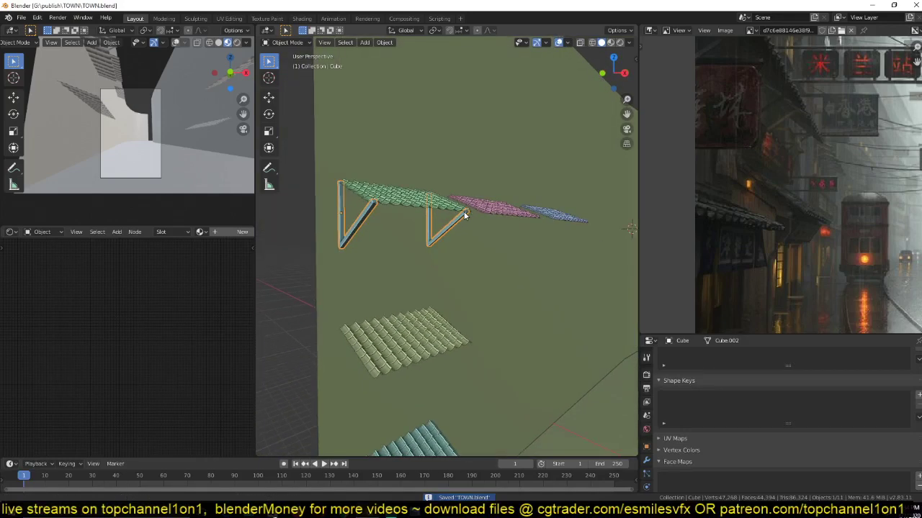
# - Make linked duplicates of the bracket pair along Y under the second and third roofs of the top row
pyautogui.press('KP_7')
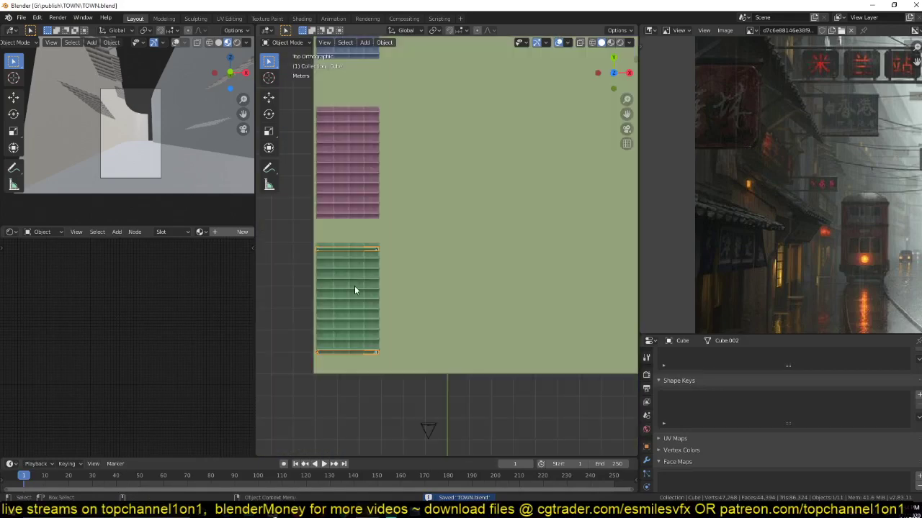
pyautogui.keyDown('shift'); pyautogui.moveTo(354, 290); pyautogui.dragTo(347, 322, button='middle'); pyautogui.keyUp('shift')
pyautogui.hotkey('shift', 'd')
pyautogui.press('y')
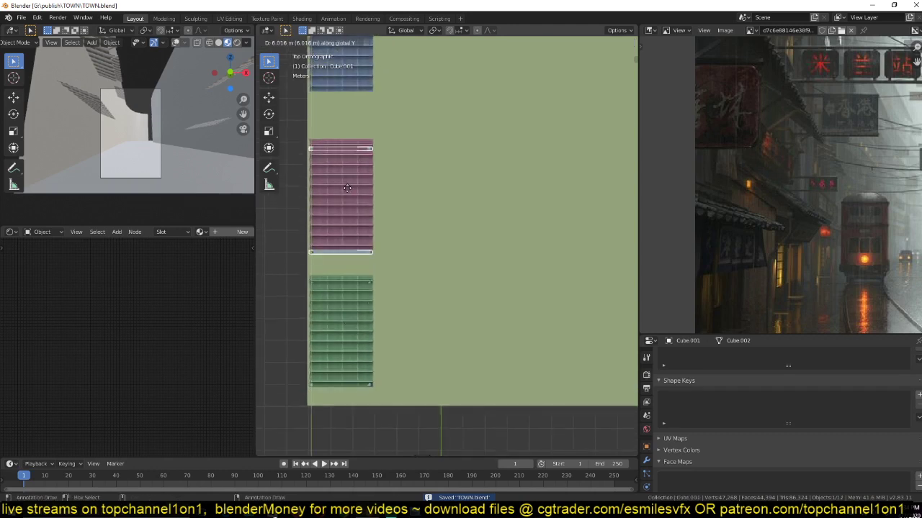
pyautogui.click(347, 185)
pyautogui.keyDown('shift'); pyautogui.moveTo(348, 177); pyautogui.dragTo(358, 313, button='middle'); pyautogui.keyUp('shift')
pyautogui.hotkey('alt', 'd')
pyautogui.press('y')
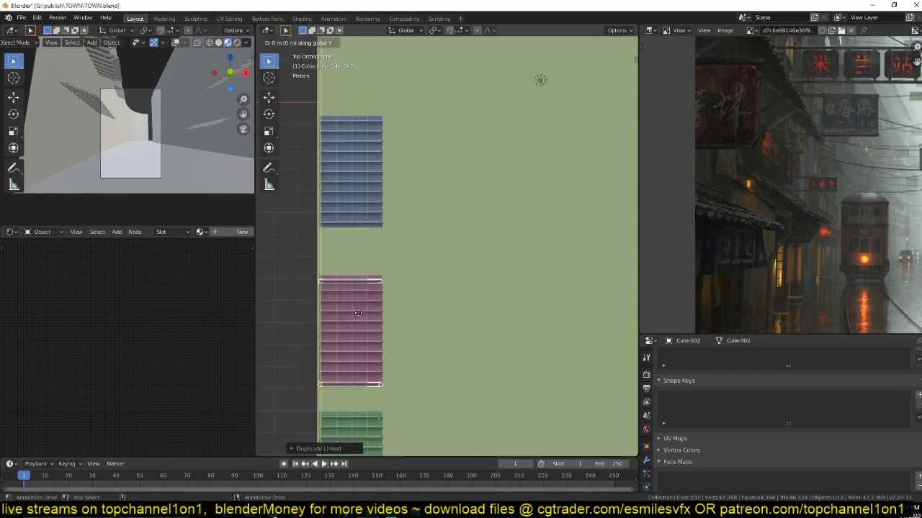
pyautogui.click(359, 153)
# - Make a linked duplicate of the first bracket pair about 6.25 m lower along Z and align it with the middle roof along Y
pyautogui.scroll(-5, 432, 218)
pyautogui.moveTo(433, 219); pyautogui.dragTo(402, 189, button='middle')
pyautogui.scroll(2, 402, 192)
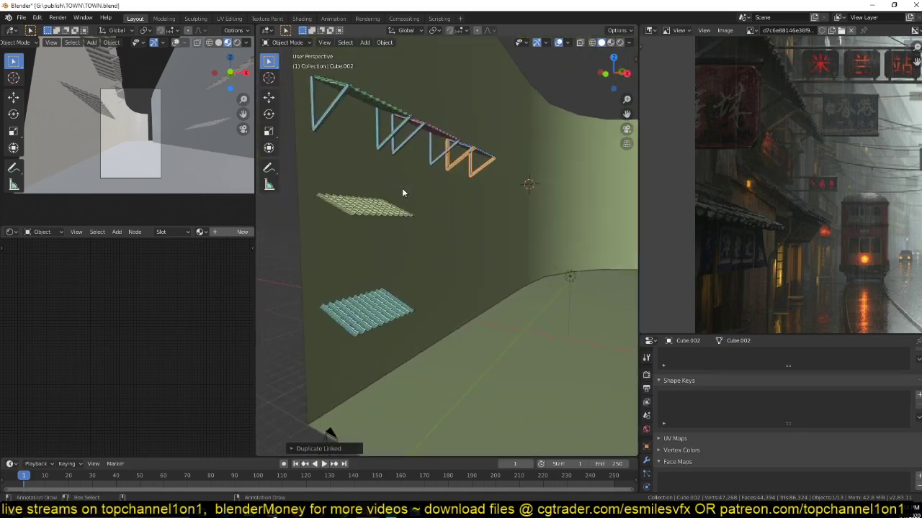
pyautogui.click(353, 127)
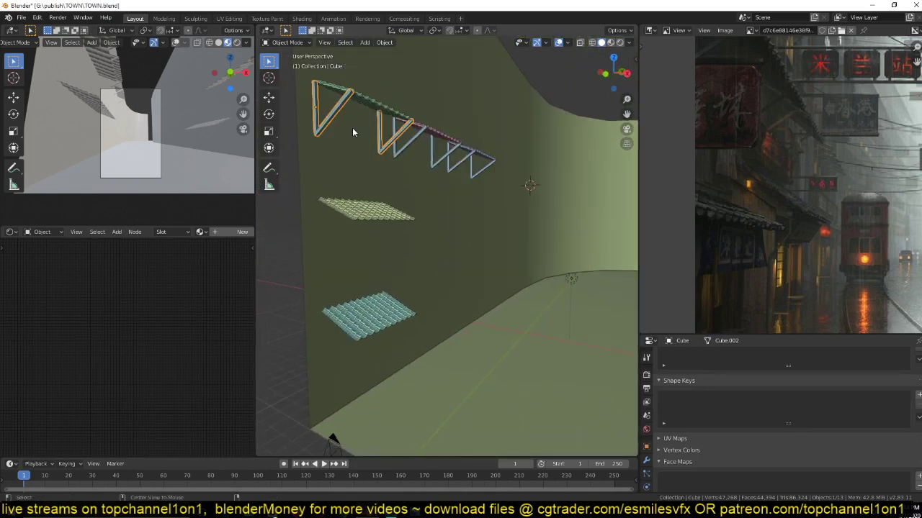
pyautogui.hotkey('alt', 'd')
pyautogui.press('z')
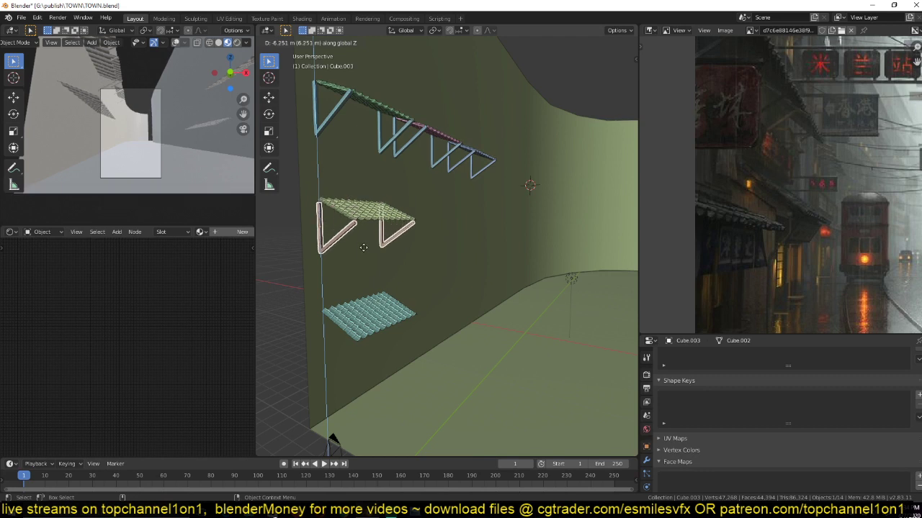
pyautogui.click(363, 248)
pyautogui.moveTo(364, 248); pyautogui.dragTo(329, 246, button='middle')
pyautogui.scroll(3, 329, 246)
pyautogui.press('g')
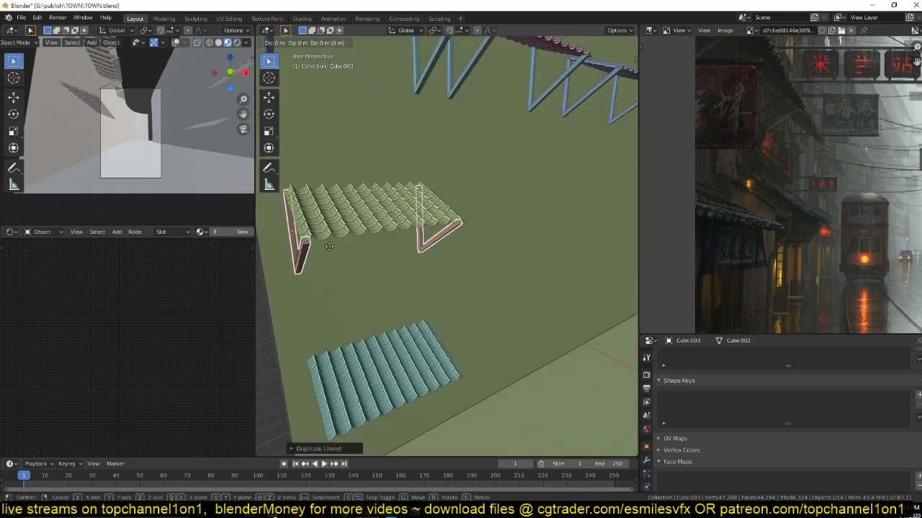
pyautogui.press('y')
pyautogui.click(331, 244)
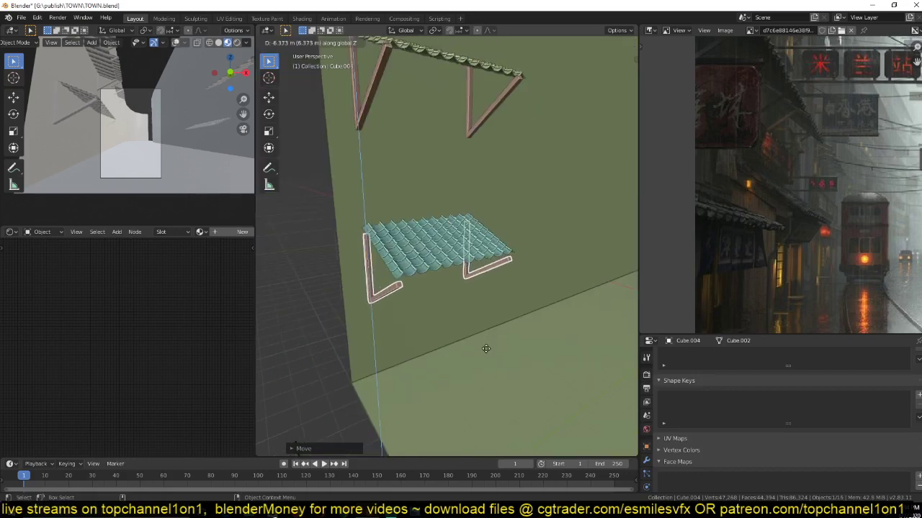
# - Place another linked duplicate of the bracket pair under the lowest roof along Z and deselect everything
pyautogui.click(486, 339)
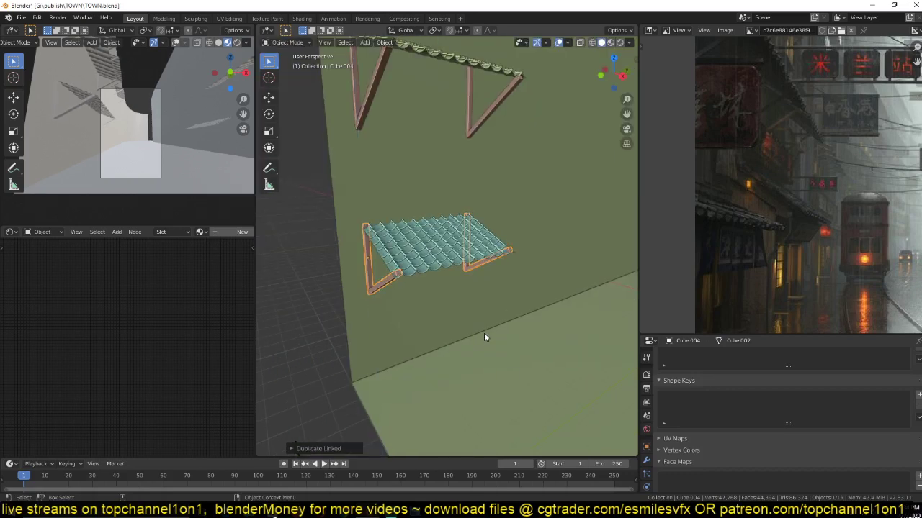
pyautogui.hotkey('alt', 'a')
pyautogui.scroll(-4, 484, 333)
pyautogui.keyDown('shift'); pyautogui.moveTo(426, 234); pyautogui.dragTo(393, 268, button='middle'); pyautogui.keyUp('shift')
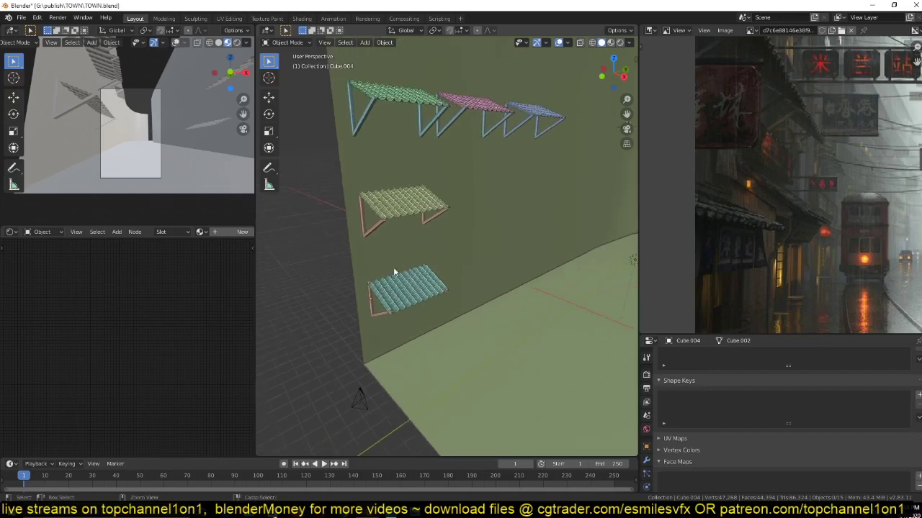
# - Save the scene file
pyautogui.hotkey('ctrl', 's')
pyautogui.scroll(-5, 434, 243)
pyautogui.scroll(4, 442, 273)
pyautogui.moveTo(434, 243); pyautogui.dragTo(452, 207, button='middle')
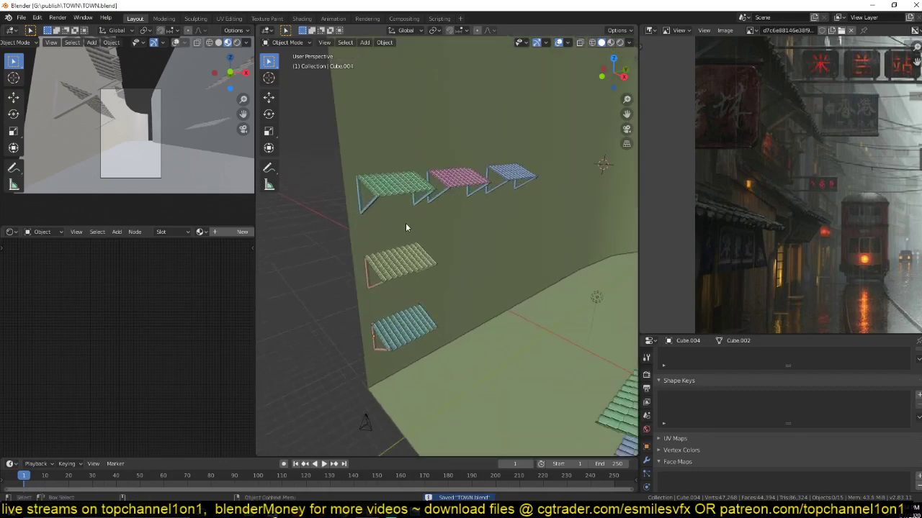
# - Add three evenly spaced vertical loop cuts across the walls and floor in the near section of the street mesh
pyautogui.click(439, 253)
pyautogui.press('Tab')
pyautogui.press('KP_Decimal')
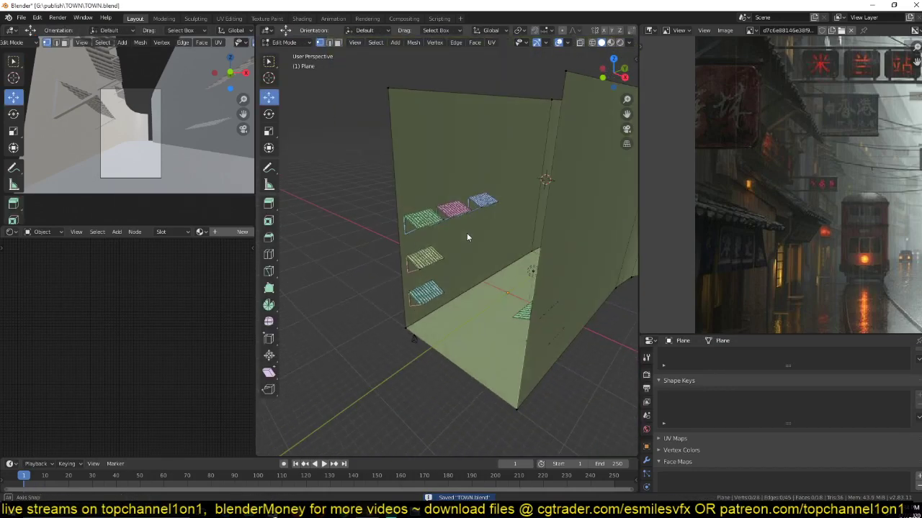
pyautogui.hotkey('ctrl', 'r')
pyautogui.scroll(2, 451, 87)
pyautogui.click(452, 87)
pyautogui.scroll(2, 439, 230)
pyautogui.moveTo(432, 232); pyautogui.dragTo(460, 220, button='middle')
pyautogui.hotkey('alt', 'a')
# - Add a horizontal loop cut along the wall with the roofs and slide it down to just above the middle roof
pyautogui.hotkey('ctrl', 'r')
pyautogui.click(460, 192)
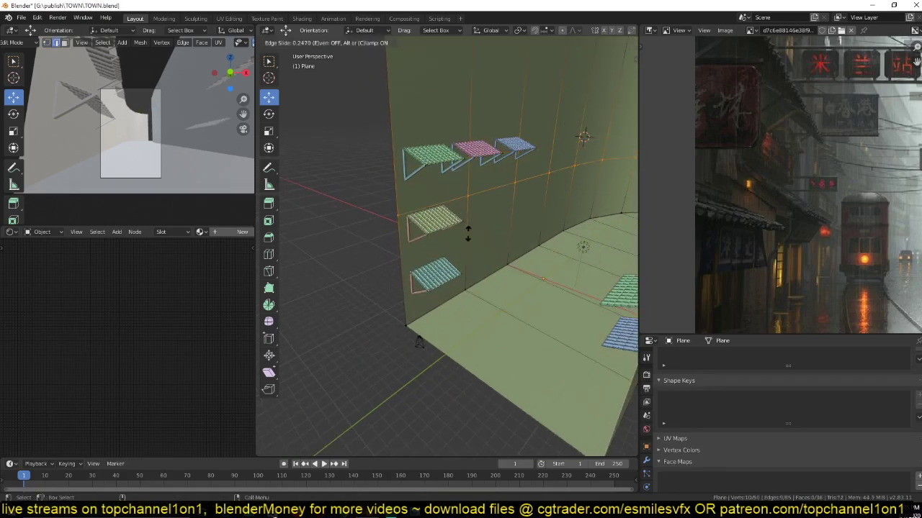
pyautogui.click(468, 245)
pyautogui.scroll(3, 470, 248)
pyautogui.scroll(-1, 471, 252)
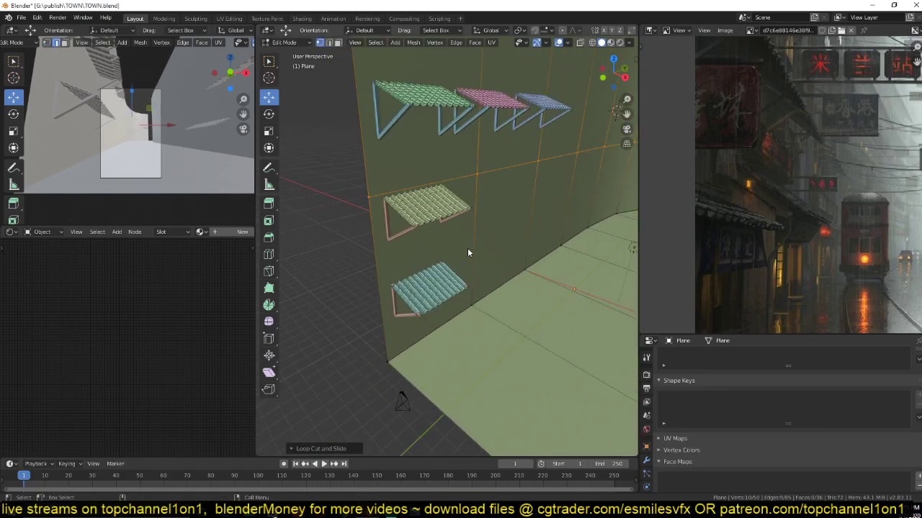
# - Separate the floor faces of the street mesh into their own object and hide that floor
pyautogui.moveTo(467, 252); pyautogui.dragTo(571, 308, button='middle')
pyautogui.keyDown('alt'); pyautogui.click(532, 267); pyautogui.keyUp('alt')
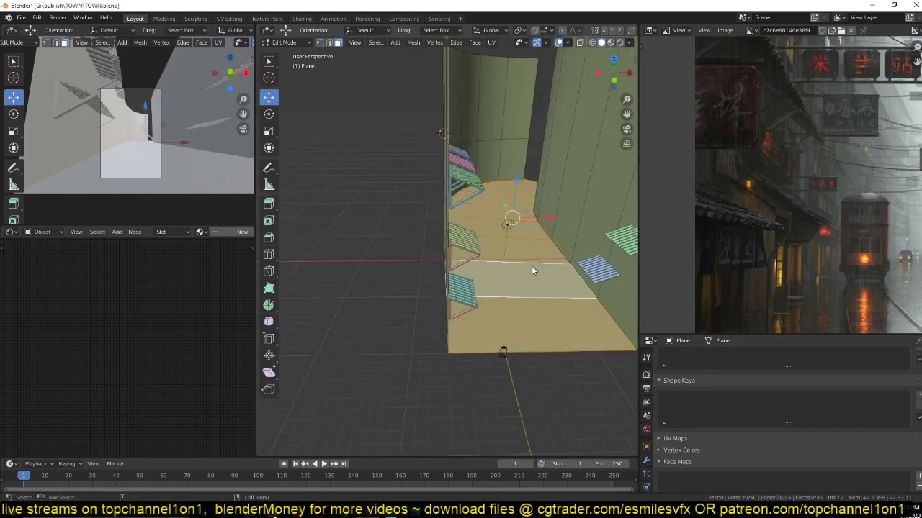
pyautogui.press('p')
pyautogui.click(533, 267)
pyautogui.press('Tab')
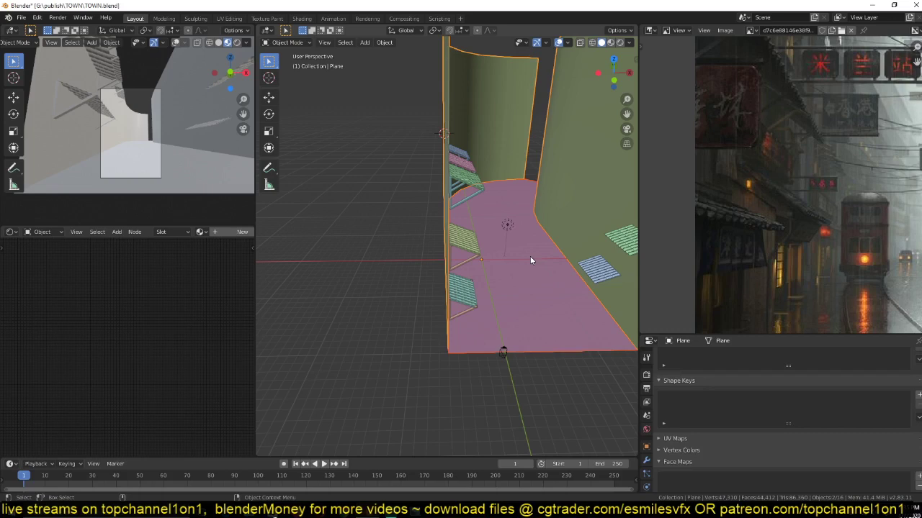
pyautogui.click(530, 260)
pyautogui.press('h')
pyautogui.moveTo(531, 261); pyautogui.dragTo(436, 197, button='middle')
# - Add a centred horizontal loop cut to the wall between the existing horizontal edge and the ground
pyautogui.click(436, 198)
pyautogui.press('Tab')
pyautogui.scroll(4, 461, 237)
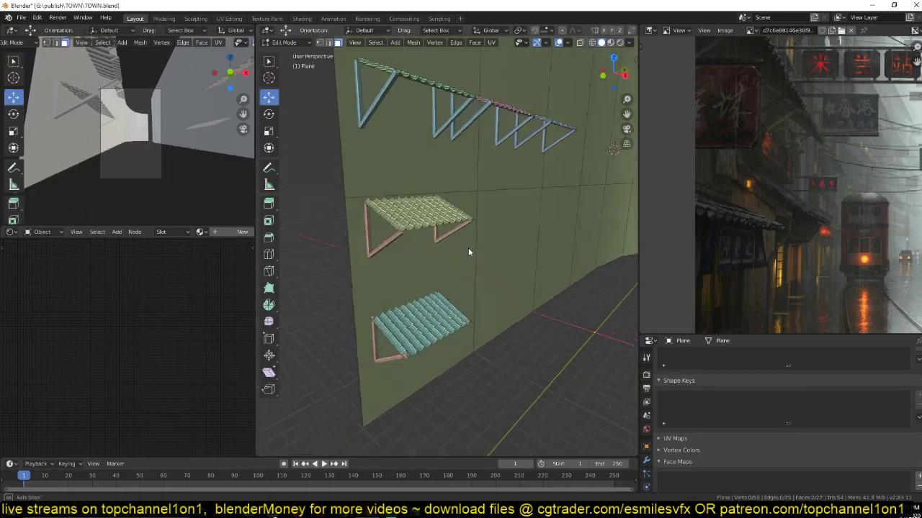
pyautogui.moveTo(468, 247); pyautogui.dragTo(455, 244, button='middle')
pyautogui.hotkey('ctrl', 'r')
pyautogui.click(365, 301)
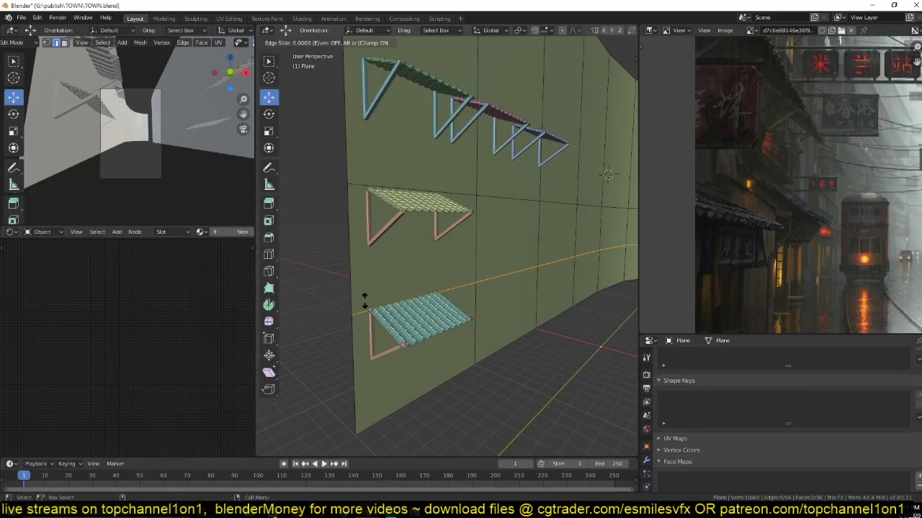
pyautogui.rightClick(365, 300)
# - Extrude the two near-end wall faces behind the middle and lowest roofs outward towards the street
pyautogui.press('3')
pyautogui.click(463, 303)
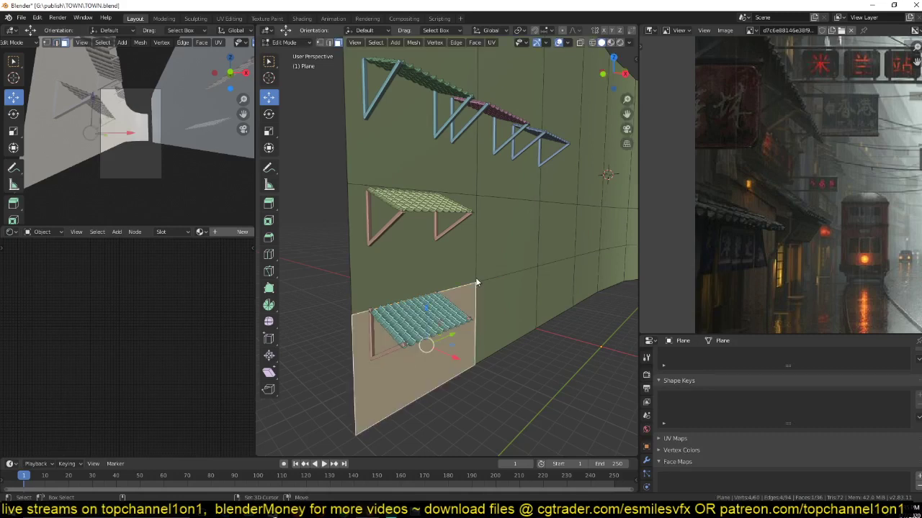
pyautogui.keyDown('shift'); pyautogui.click(461, 241); pyautogui.keyUp('shift')
pyautogui.press('e')
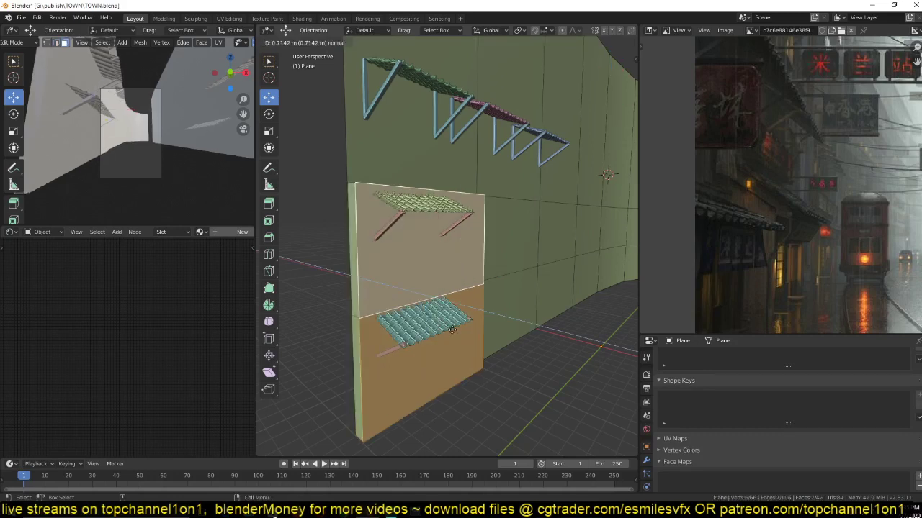
pyautogui.click(456, 331)
pyautogui.press('Tab')
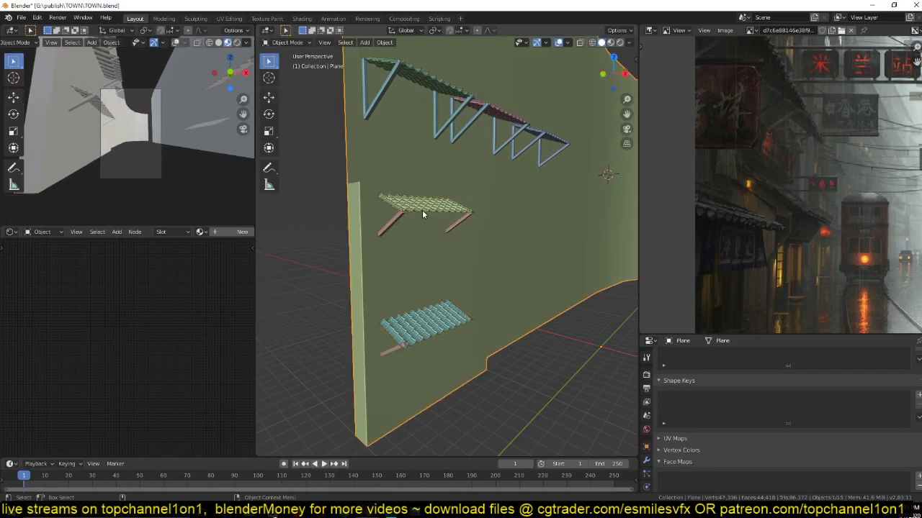
# - Move the middle and lowest roofs with their brackets outward along X onto the extruded wall block
pyautogui.click(399, 220)
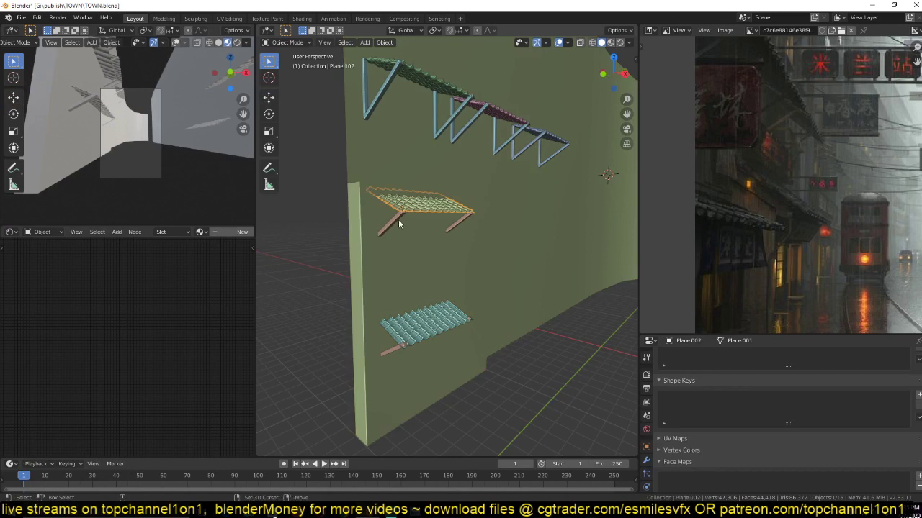
pyautogui.keyDown('shift'); pyautogui.click(430, 332); pyautogui.keyUp('shift')
pyautogui.keyDown('shift'); pyautogui.click(393, 351); pyautogui.keyUp('shift')
pyautogui.moveTo(428, 244); pyautogui.dragTo(430, 270, button='middle')
pyautogui.press('g')
pyautogui.press('y')
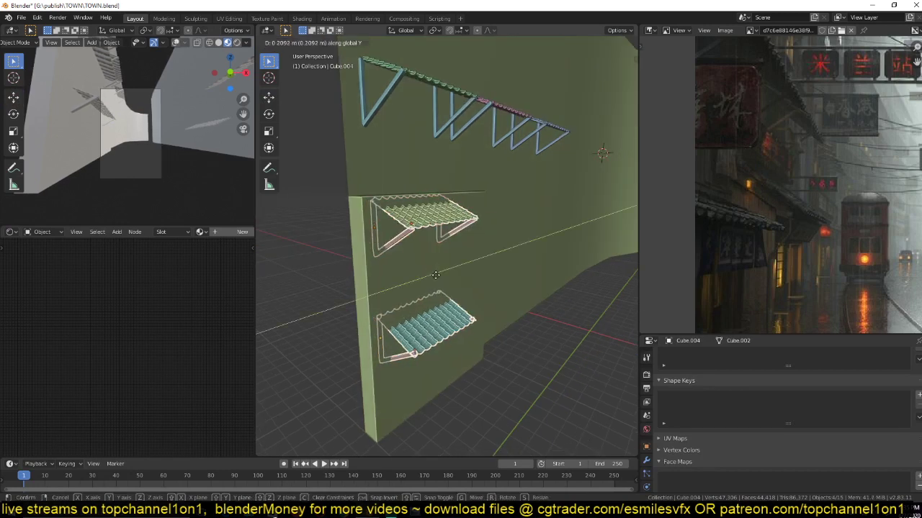
pyautogui.press('z')
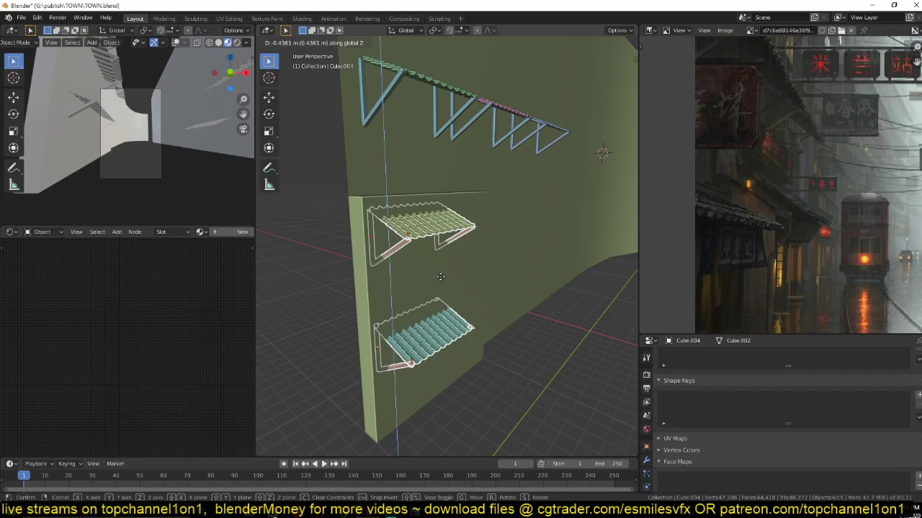
pyautogui.press('x')
pyautogui.click(440, 278)
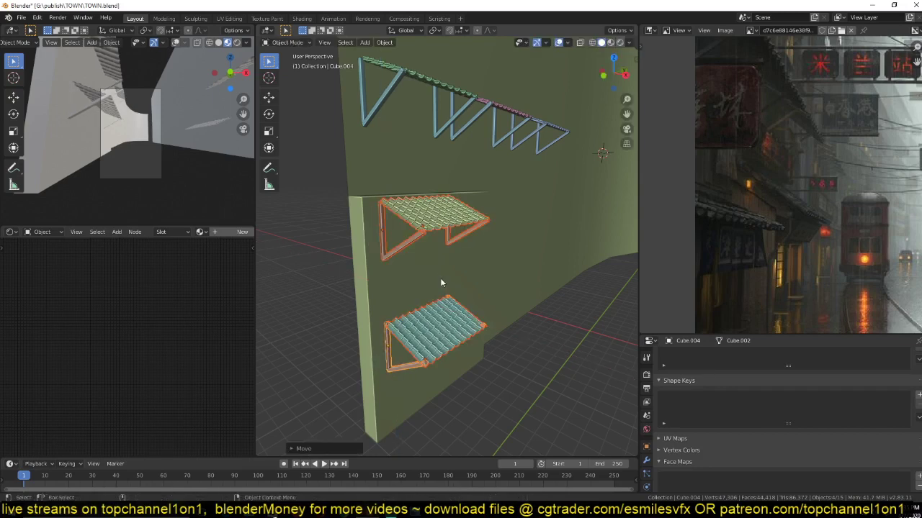
pyautogui.moveTo(440, 278); pyautogui.dragTo(434, 241, button='middle')
pyautogui.hotkey('alt', 'a')
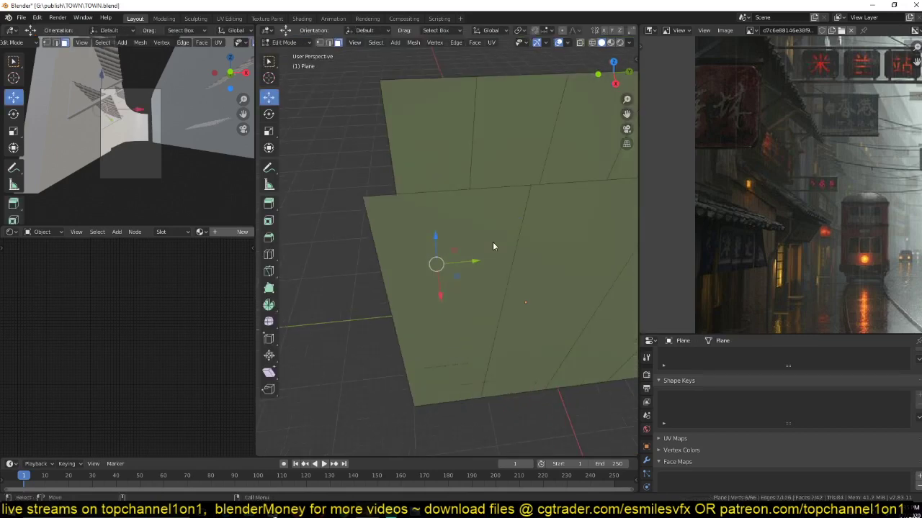
# - In a wireframe top view, move the extruded block's far edge along Y to the end of the lower roofs
pyautogui.press('KP_7')
pyautogui.press('1')
pyautogui.press('z')
pyautogui.click(425, 239)
pyautogui.scroll(5, 387, 232)
pyautogui.hotkey('alt', 'a')
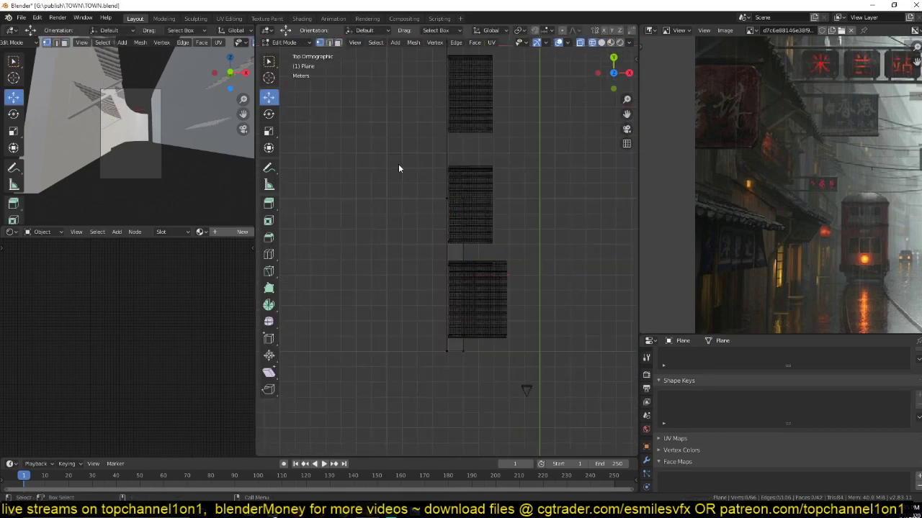
pyautogui.moveTo(399, 168); pyautogui.dragTo(517, 195)
pyautogui.press('g')
pyautogui.press('y')
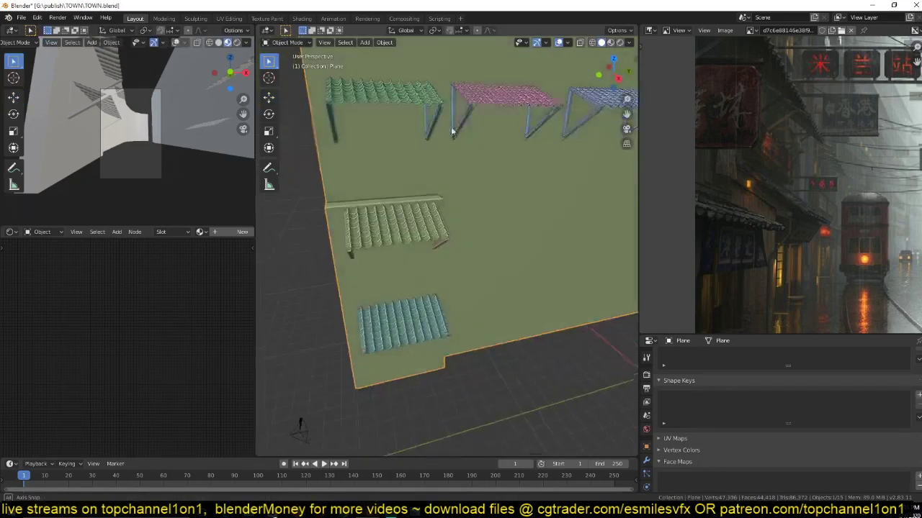
# - Add a vertical loop cut to the wall section beside the extruded block and slide it by a factor of 0.2
pyautogui.moveTo(451, 126); pyautogui.dragTo(430, 201, button='middle')
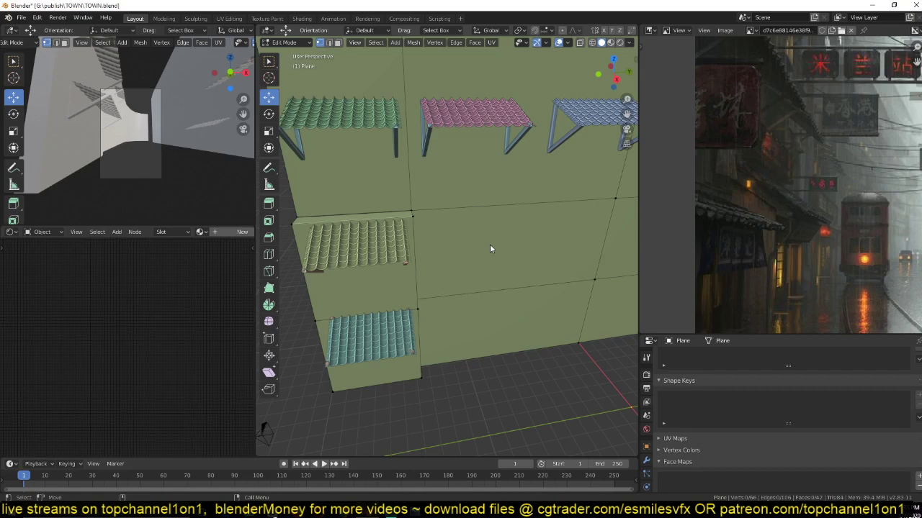
pyautogui.moveTo(490, 244); pyautogui.dragTo(483, 225, button='middle')
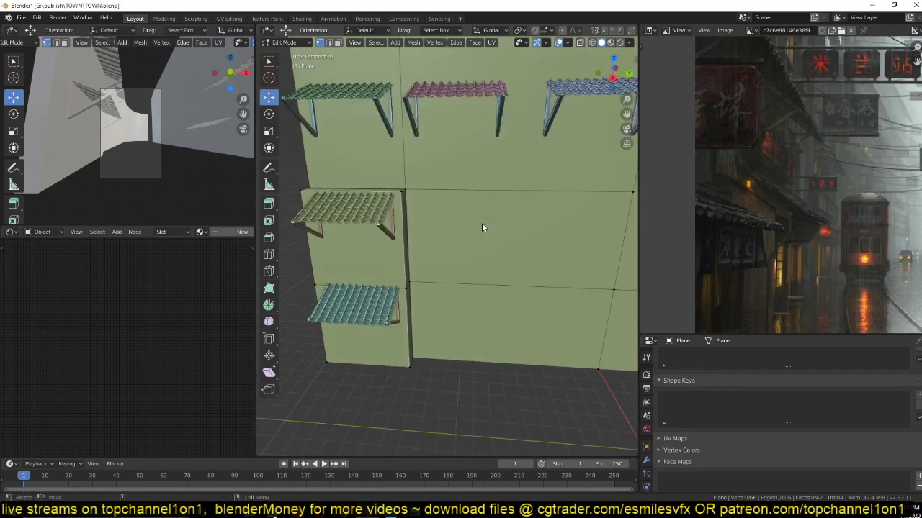
pyautogui.hotkey('ctrl', 'r')
pyautogui.click(502, 204)
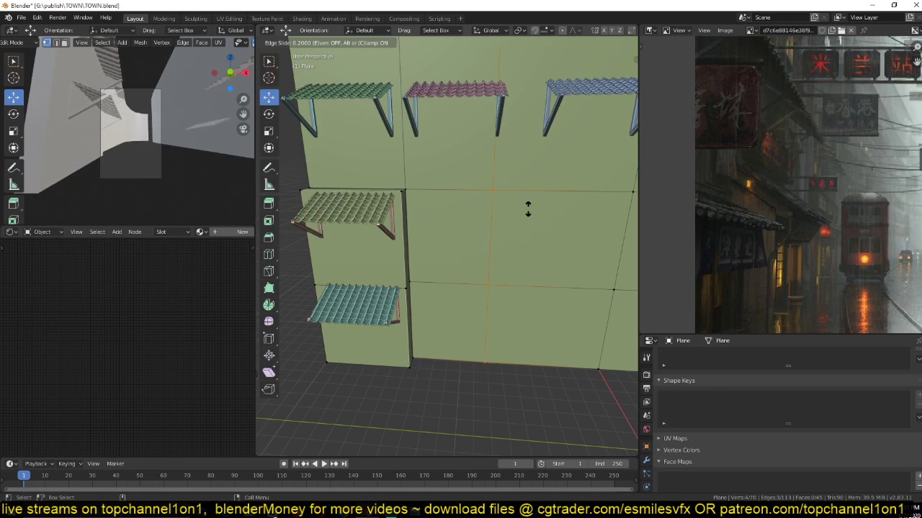
pyautogui.click(528, 208)
# - Extrude the two upper wall faces behind the second and third top roofs inward to form a recess
pyautogui.moveTo(528, 209); pyautogui.dragTo(528, 296, button='middle')
pyautogui.scroll(5, 472, 207)
pyautogui.scroll(-5, 533, 289)
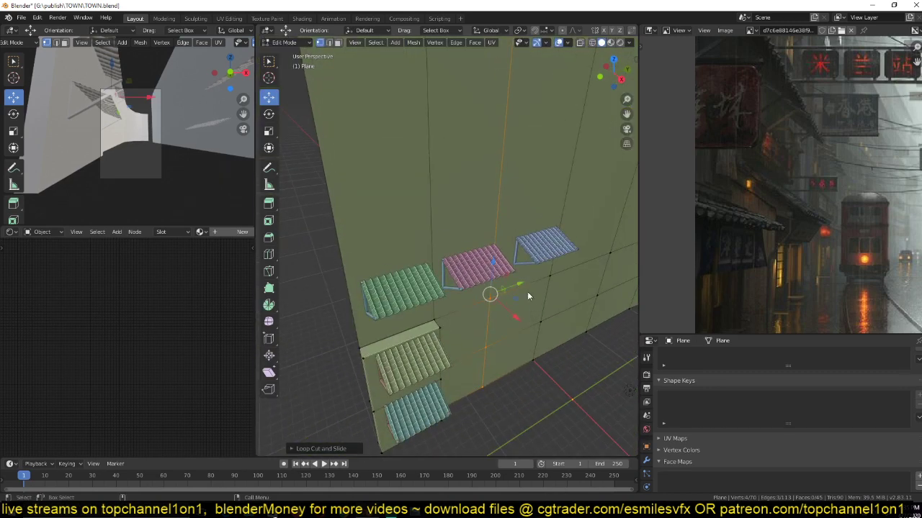
pyautogui.keyDown('ctrl'); pyautogui.click(516, 234); pyautogui.keyUp('ctrl')
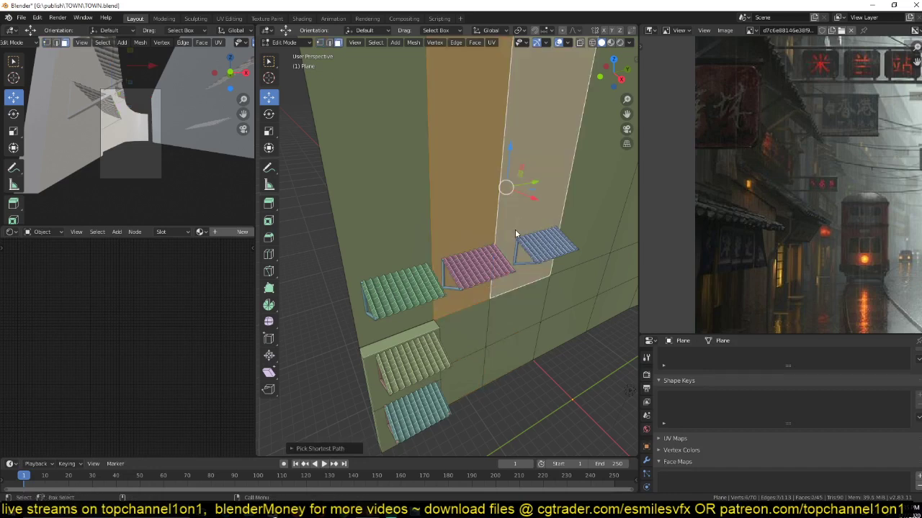
pyautogui.press('e')
pyautogui.click(484, 214)
pyautogui.press('Tab')
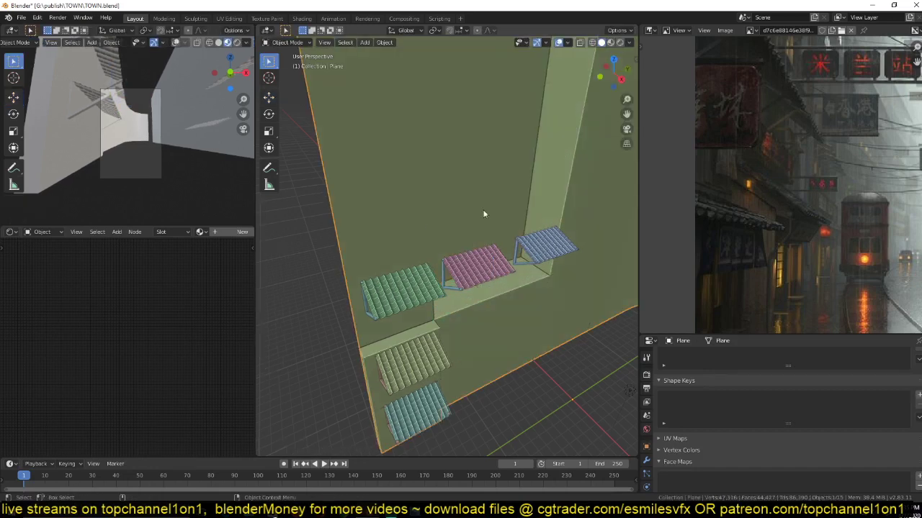
# - Move the second roof with its brackets and the third roof about 0.77 m back along Y towards the first roof
pyautogui.moveTo(467, 261); pyautogui.dragTo(520, 266, button='middle')
pyautogui.click(470, 281)
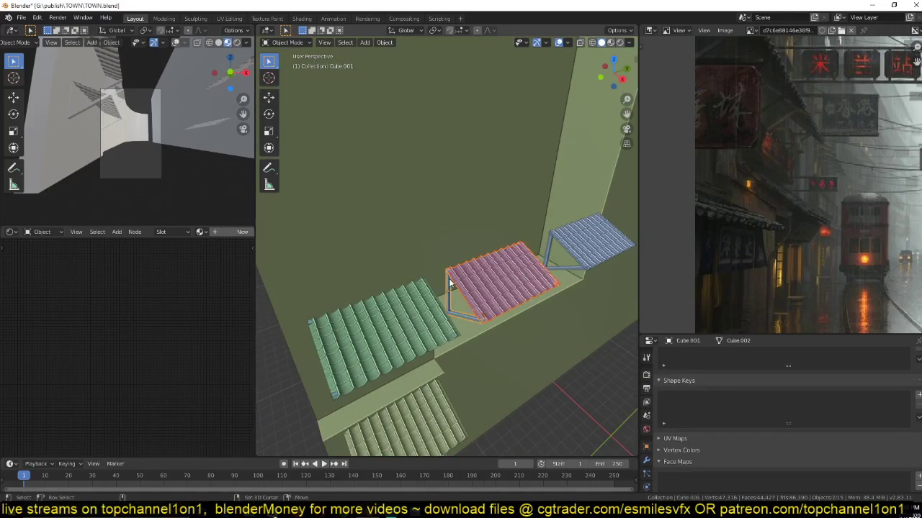
pyautogui.keyDown('shift'); pyautogui.click(576, 249); pyautogui.keyUp('shift')
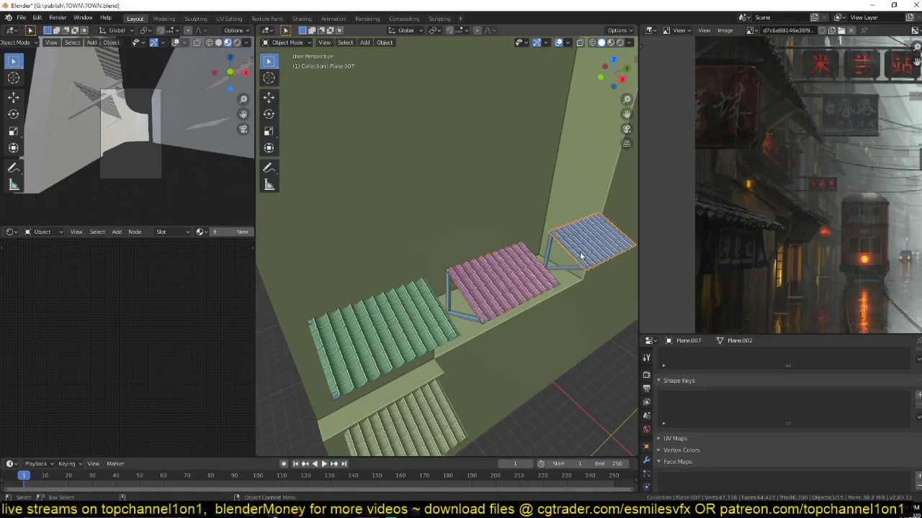
pyautogui.keyDown('shift'); pyautogui.click(461, 288); pyautogui.keyUp('shift')
pyautogui.moveTo(461, 288); pyautogui.dragTo(483, 263, button='middle')
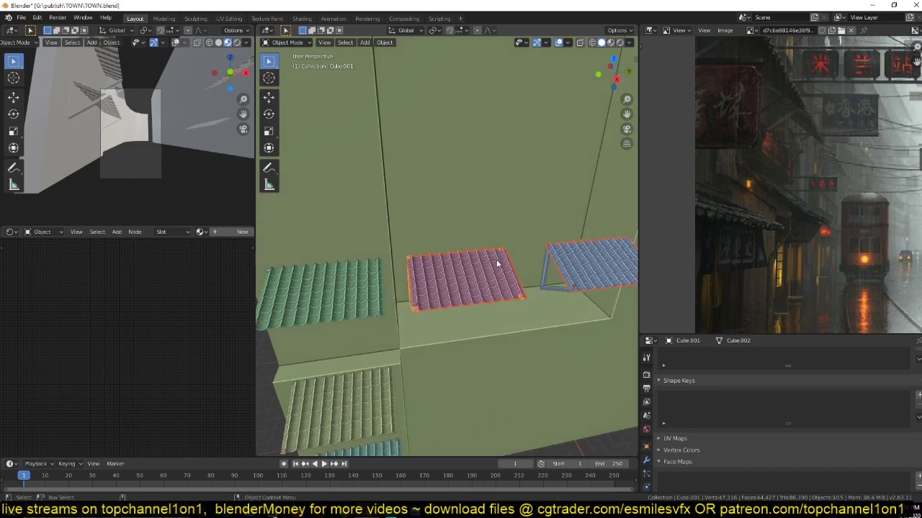
pyautogui.press('g')
pyautogui.press('y')
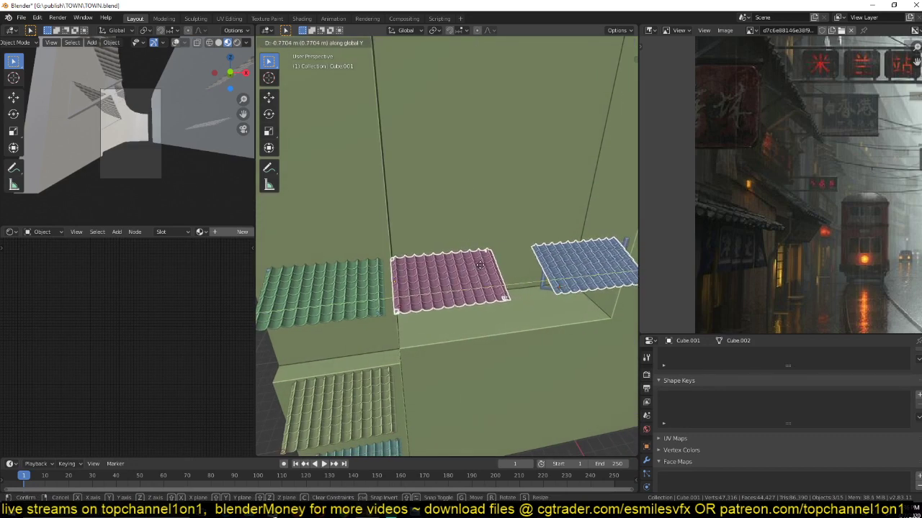
pyautogui.click(479, 265)
# - Move the third roof together with its brackets along Y until it adjoins the second roof
pyautogui.click(488, 263)
pyautogui.moveTo(487, 264); pyautogui.dragTo(503, 273, button='middle')
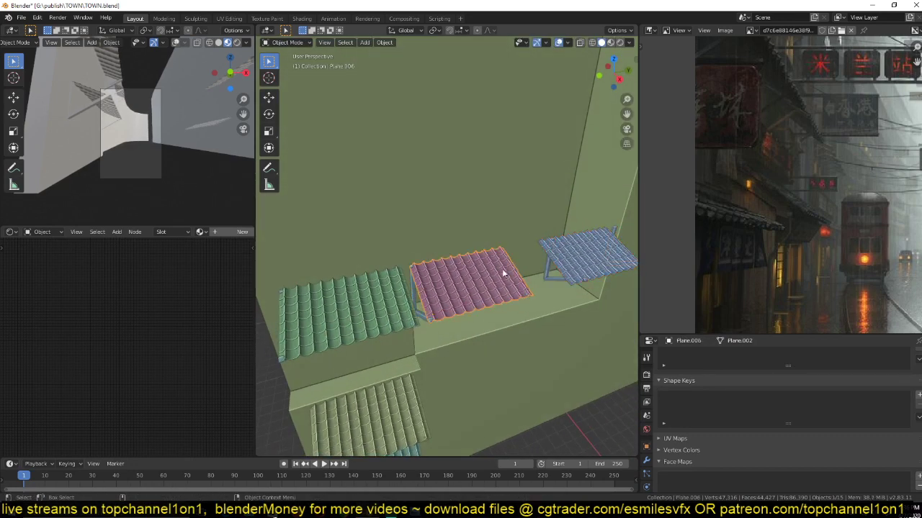
pyautogui.click(572, 256)
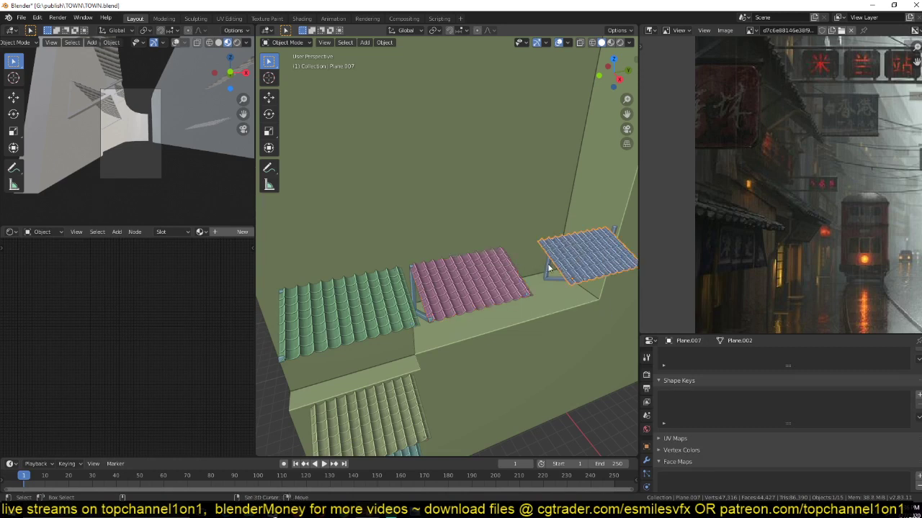
pyautogui.keyDown('shift'); pyautogui.click(548, 268); pyautogui.keyUp('shift')
pyautogui.press('g')
pyautogui.press('y')
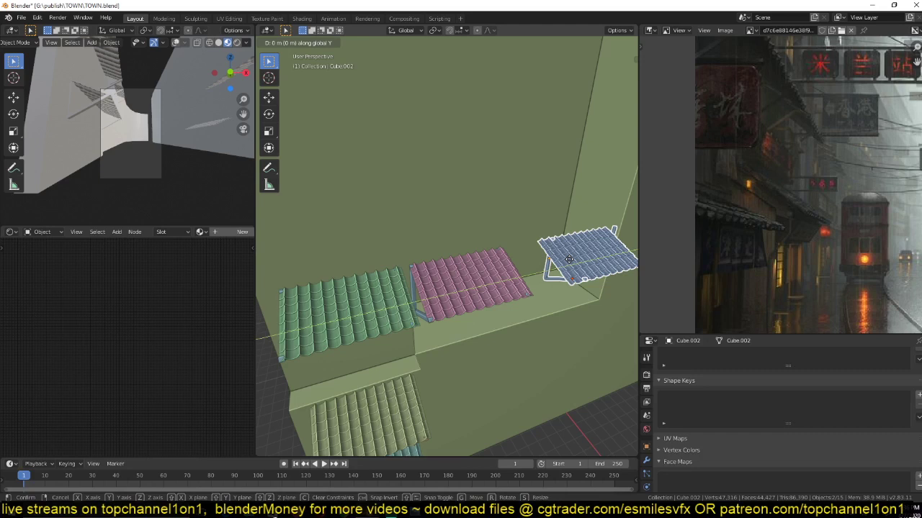
pyautogui.click(563, 247)
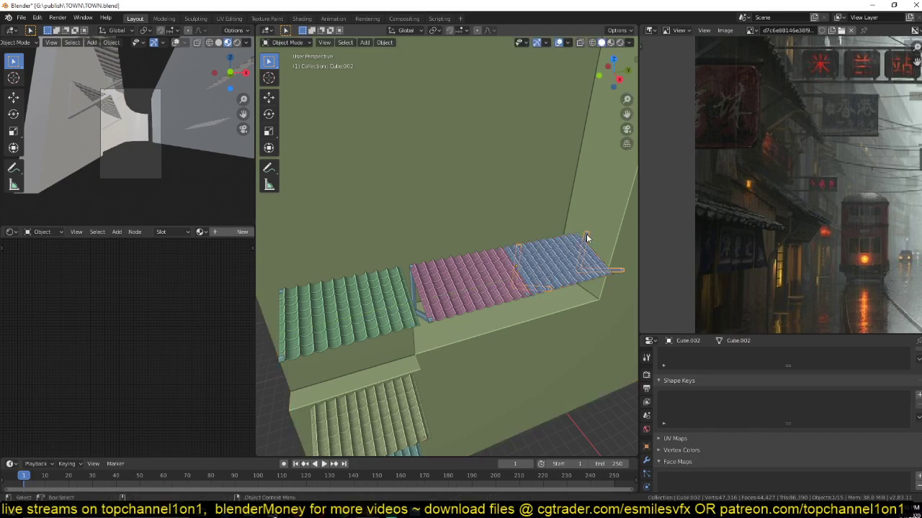
# - Make a linked duplicate of the third roof and its brackets along Y, adjoining the end of the row
pyautogui.moveTo(587, 238); pyautogui.dragTo(509, 266, button='middle')
pyautogui.keyDown('shift'); pyautogui.click(508, 265); pyautogui.keyUp('shift')
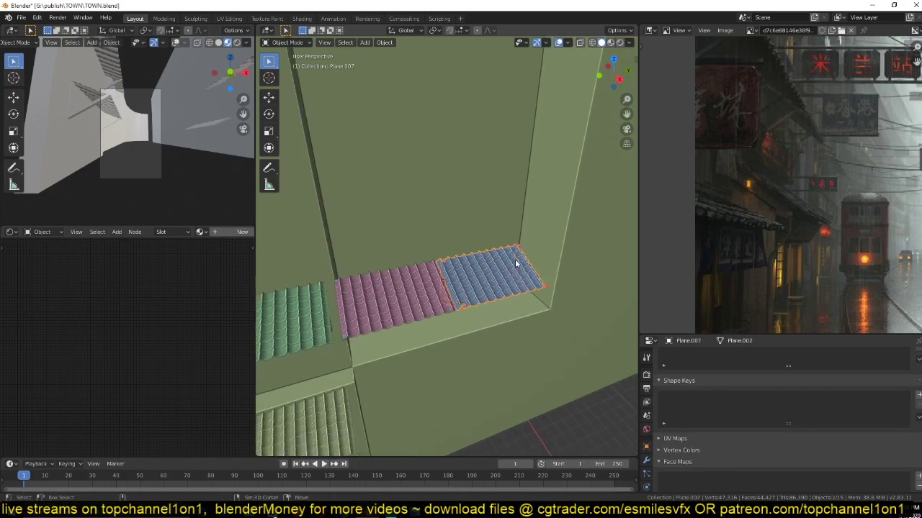
pyautogui.hotkey('shift', 'd')
pyautogui.press('y')
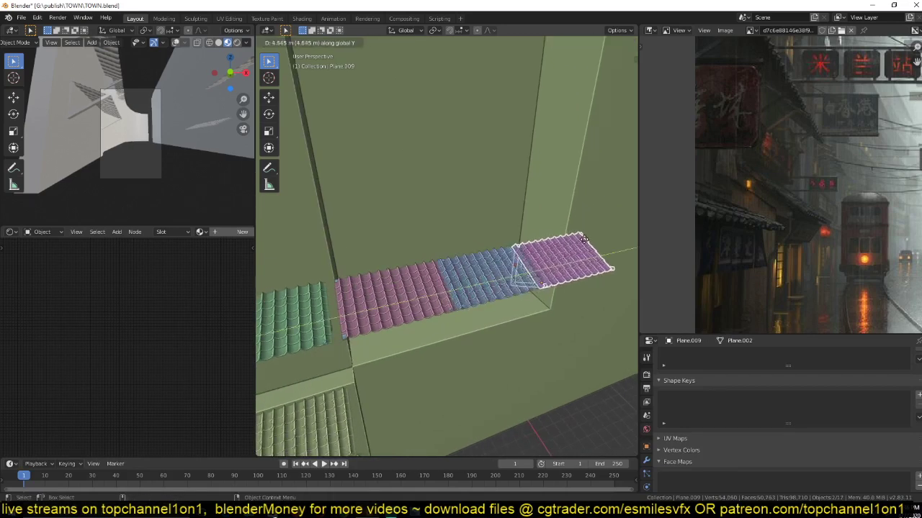
pyautogui.click(585, 239)
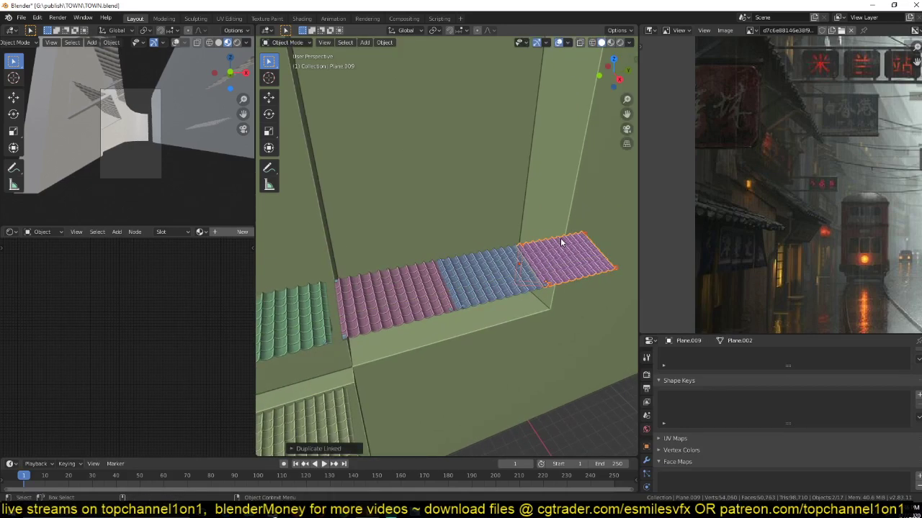
# - Save the file and move the three adjoining roofs together with their brackets inward into the wall recess
pyautogui.moveTo(562, 243); pyautogui.dragTo(545, 250, button='middle')
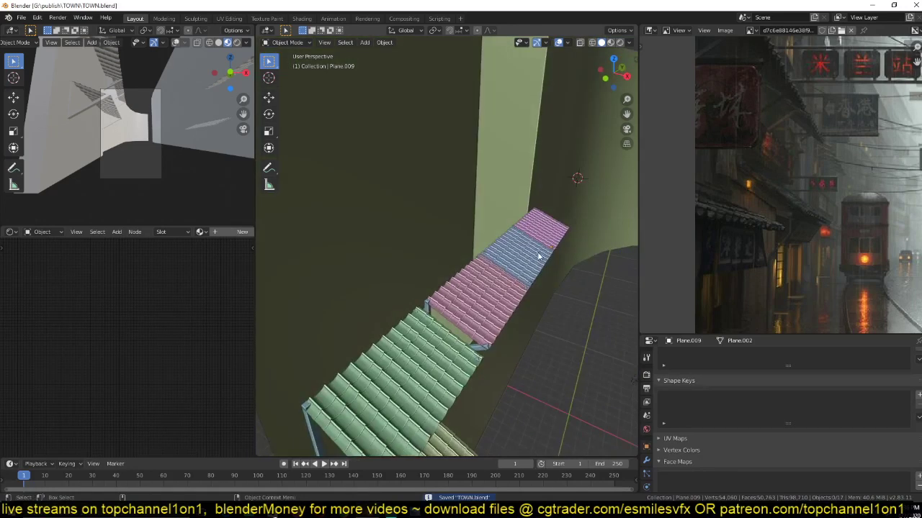
pyautogui.hotkey('ctrl', 's')
pyautogui.click(515, 261)
pyautogui.press('KP_Decimal')
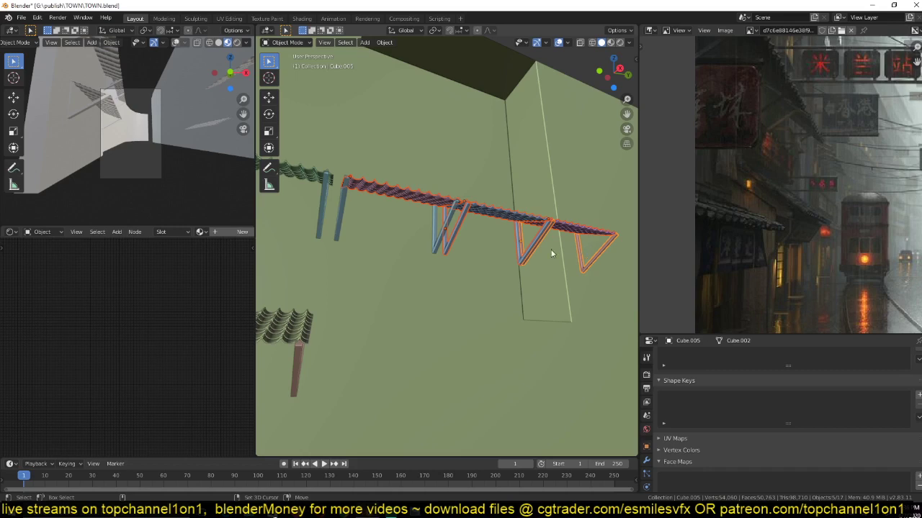
pyautogui.keyDown('shift'); pyautogui.click(448, 229); pyautogui.keyUp('shift')
pyautogui.moveTo(450, 227); pyautogui.dragTo(467, 288, button='middle')
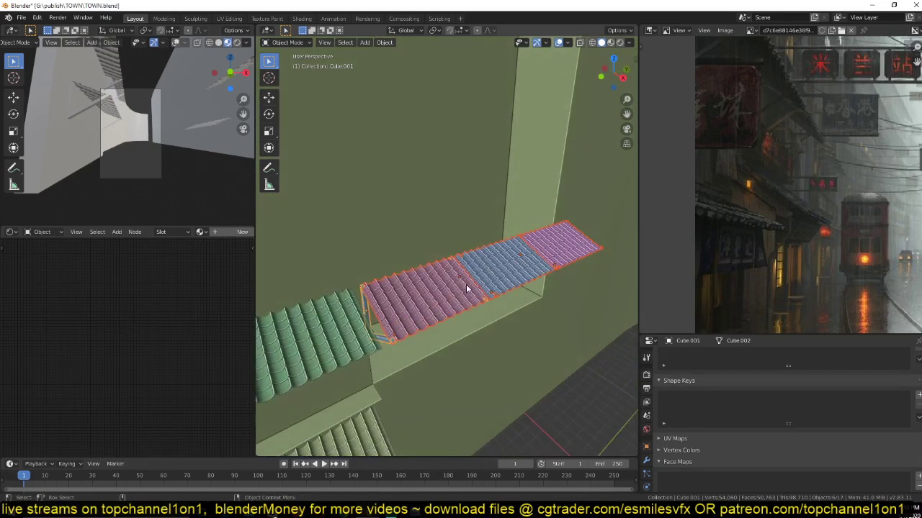
pyautogui.press('g')
pyautogui.click(448, 267)
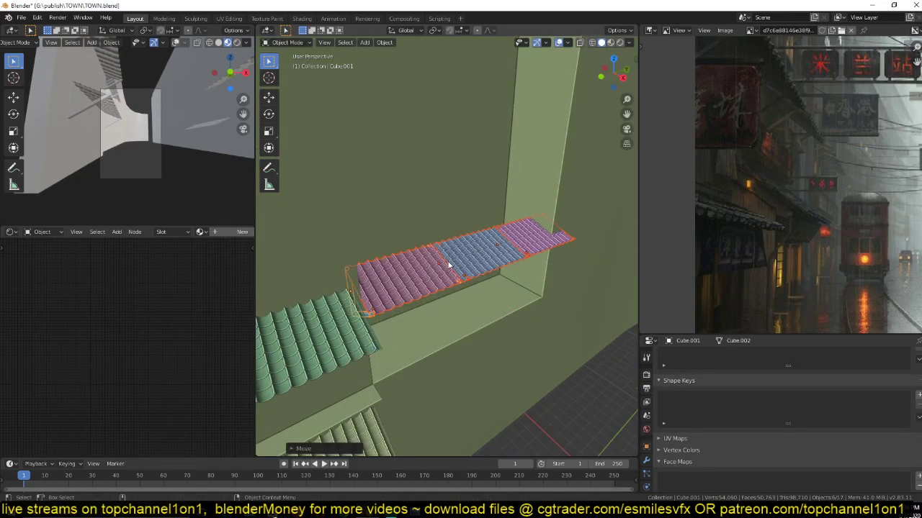
# - Shift the three recess roofs with their brackets about 0.78 m back along Y towards the first roof
pyautogui.press('g')
pyautogui.press('y')
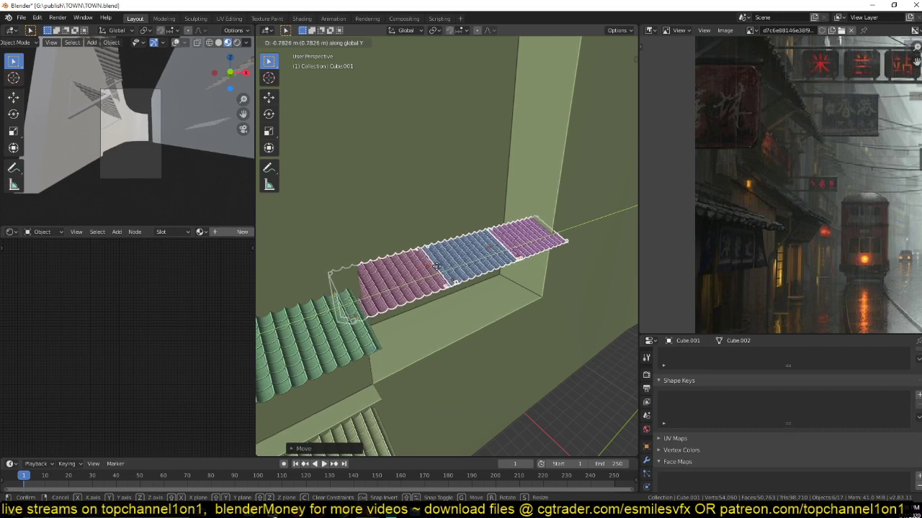
pyautogui.click(436, 265)
# - Make a linked duplicate of the three recess roofs without brackets, offset inward along X, and raise the copies along Z
pyautogui.keyDown('shift'); pyautogui.click(482, 248); pyautogui.keyUp('shift')
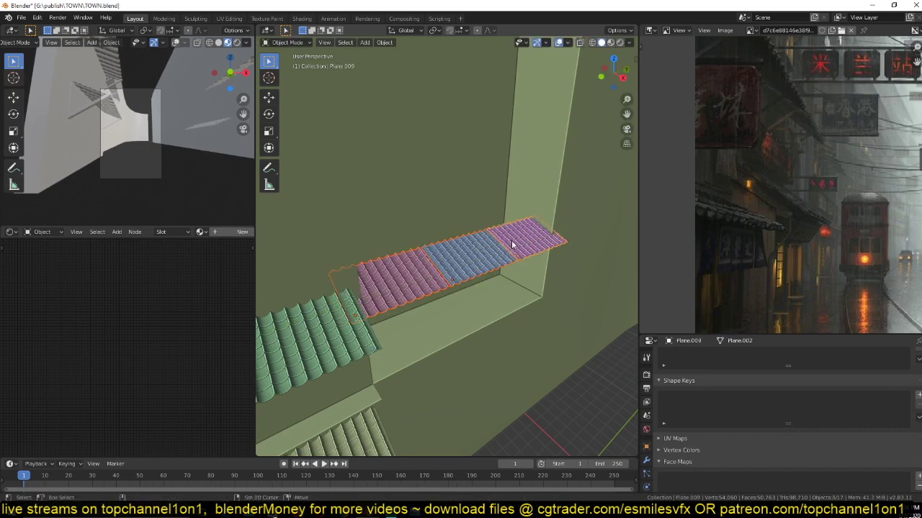
pyautogui.hotkey('shift', 'd')
pyautogui.press('x')
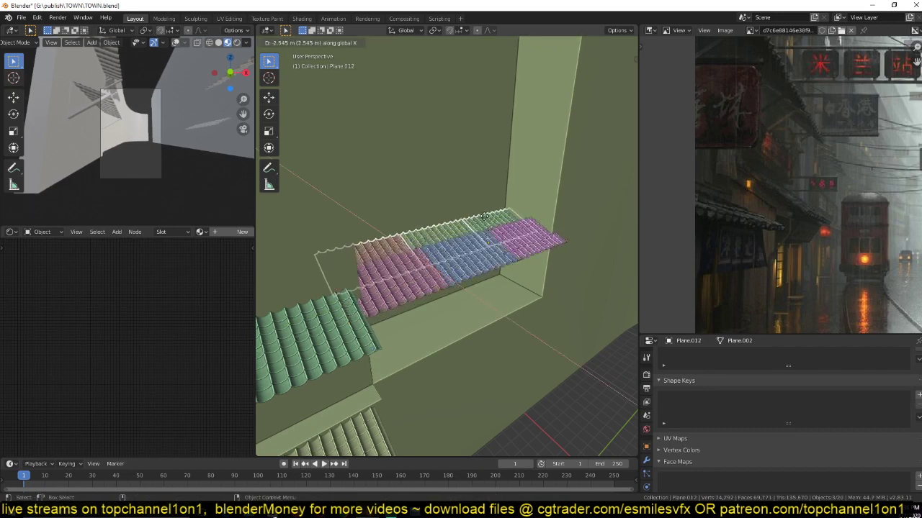
pyautogui.press('z')
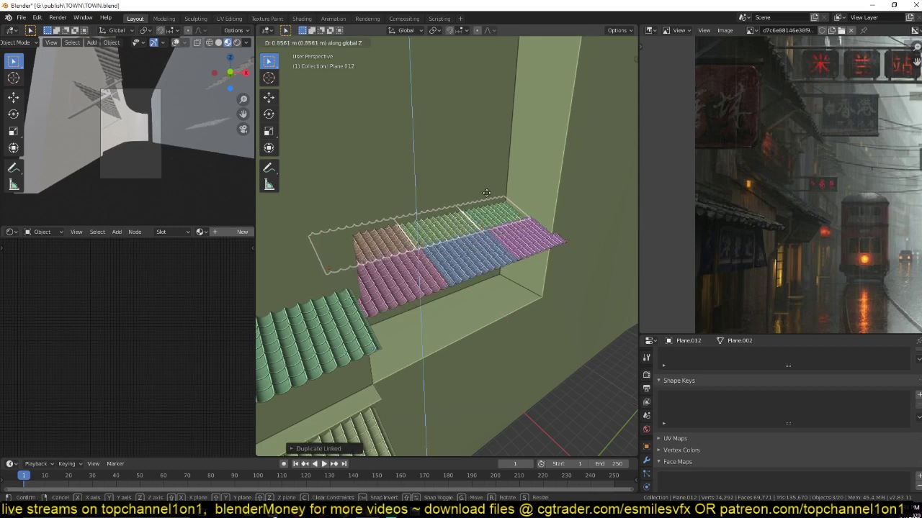
pyautogui.click(489, 193)
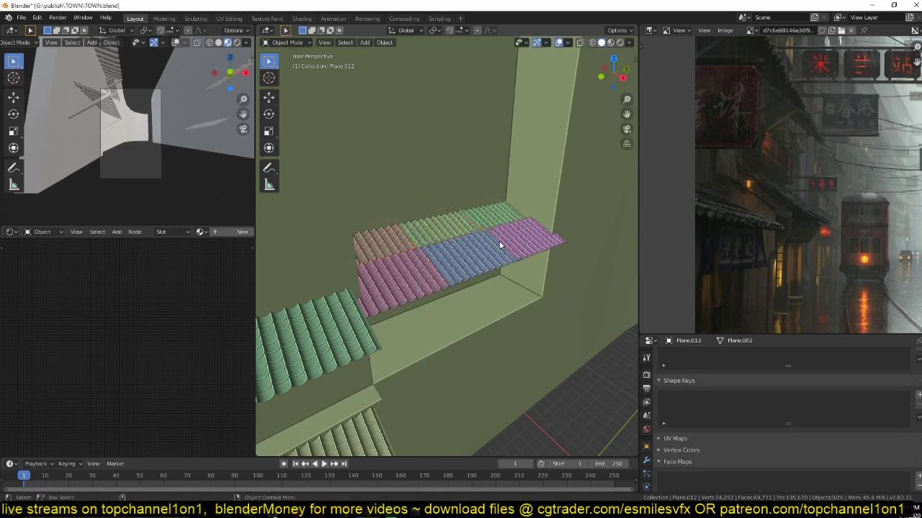
# - Raise the duplicated roof row about 0.48 m along Z and move it about 0.7 m along X towards the lower row
pyautogui.moveTo(489, 193); pyautogui.dragTo(532, 236, button='middle')
pyautogui.scroll(5, 532, 235)
pyautogui.click(475, 261)
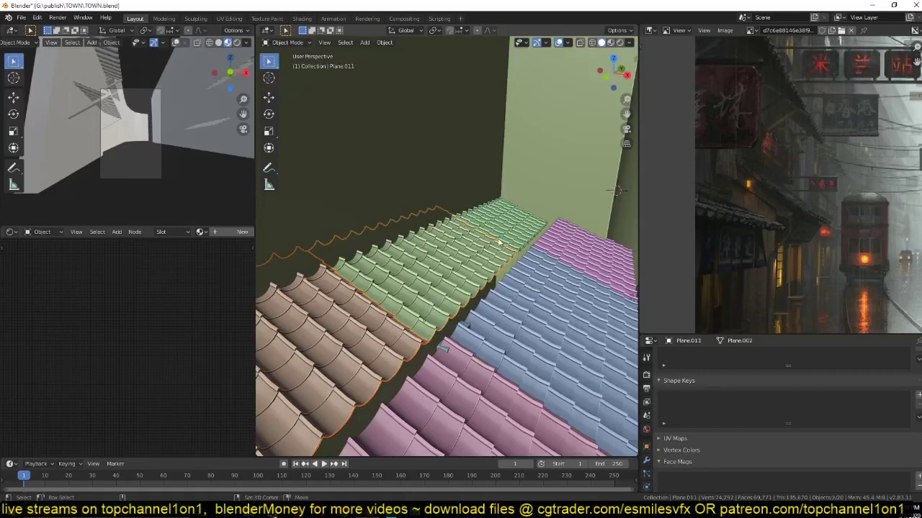
pyautogui.press('g')
pyautogui.press('z')
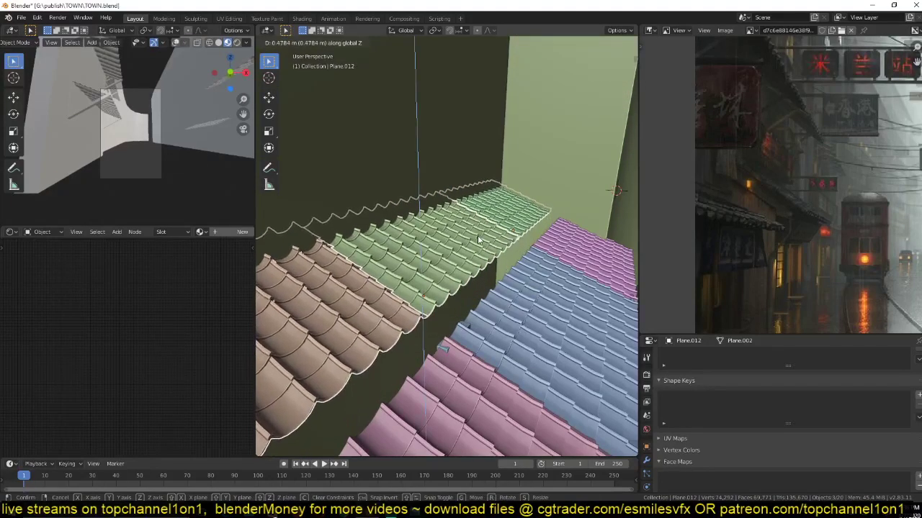
pyautogui.click(476, 246)
pyautogui.press('g')
pyautogui.press('x')
pyautogui.click(504, 245)
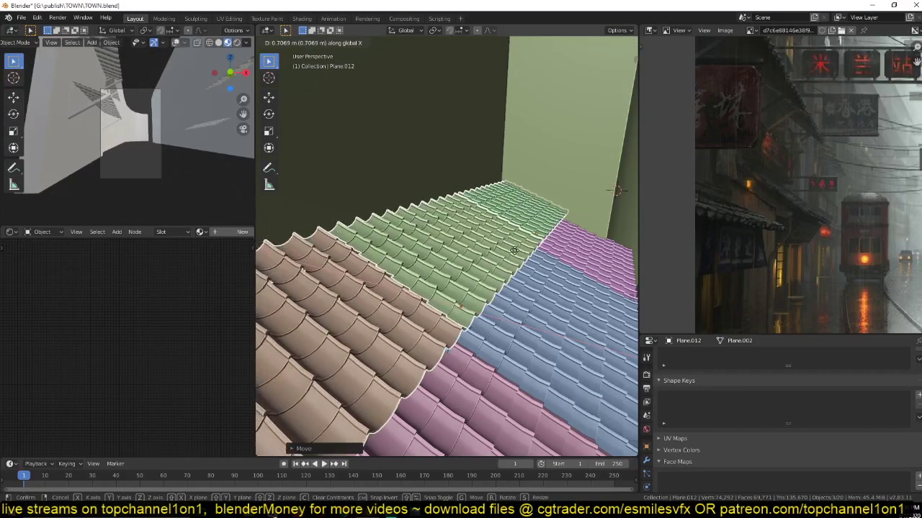
# - Rotate the duplicated roof row to give it a steeper slope than the lower row
pyautogui.moveTo(504, 245); pyautogui.dragTo(481, 226, button='middle')
pyautogui.press('r')
pyautogui.press('x')
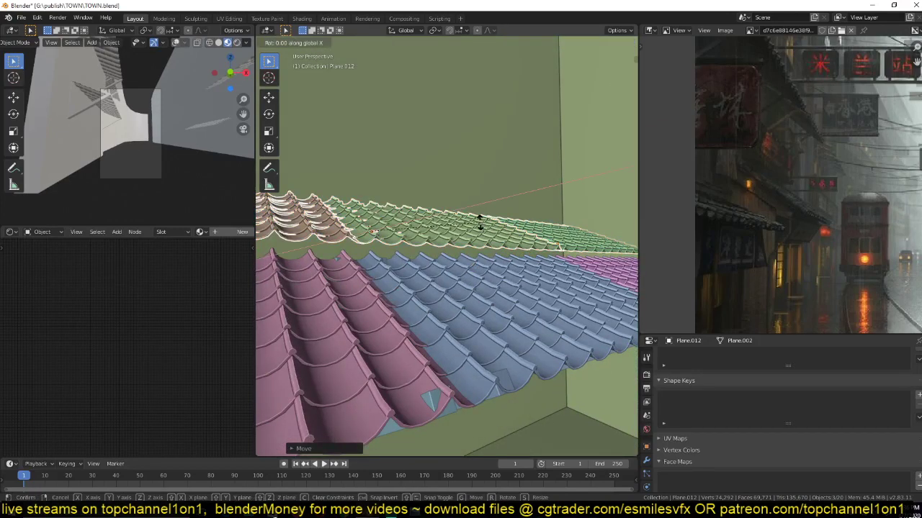
pyautogui.click(479, 225)
# - Lower the duplicated roof row about 0.29 m along Z onto the lower row's inner edge and save the file
pyautogui.press('g')
pyautogui.press('z')
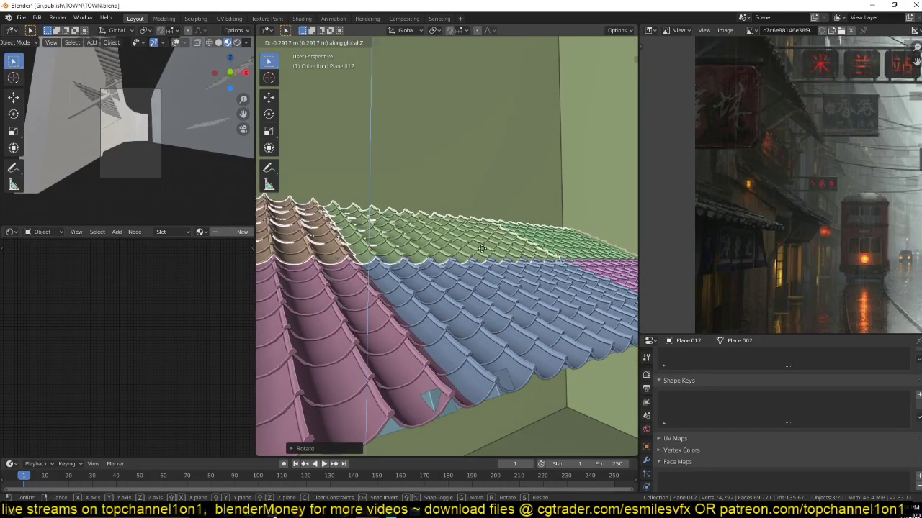
pyautogui.click(481, 248)
pyautogui.hotkey('ctrl', 's')
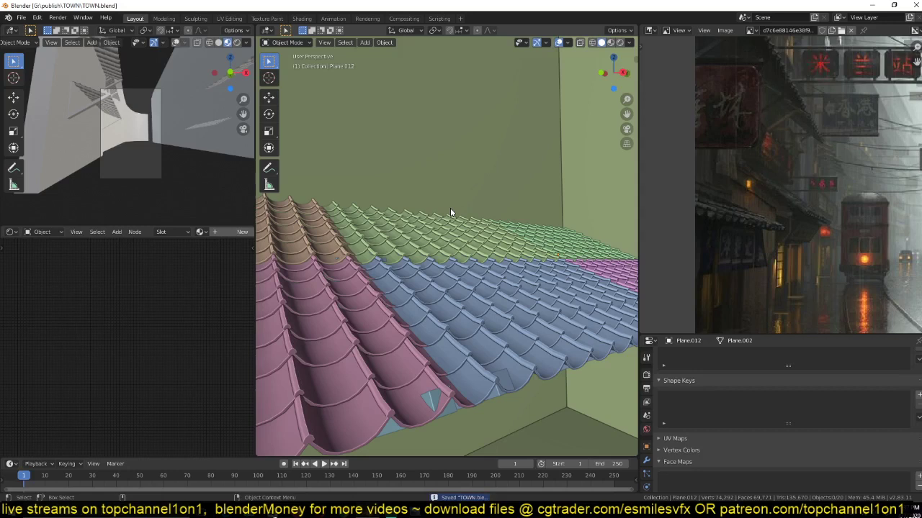
pyautogui.scroll(-5, 734, 238)
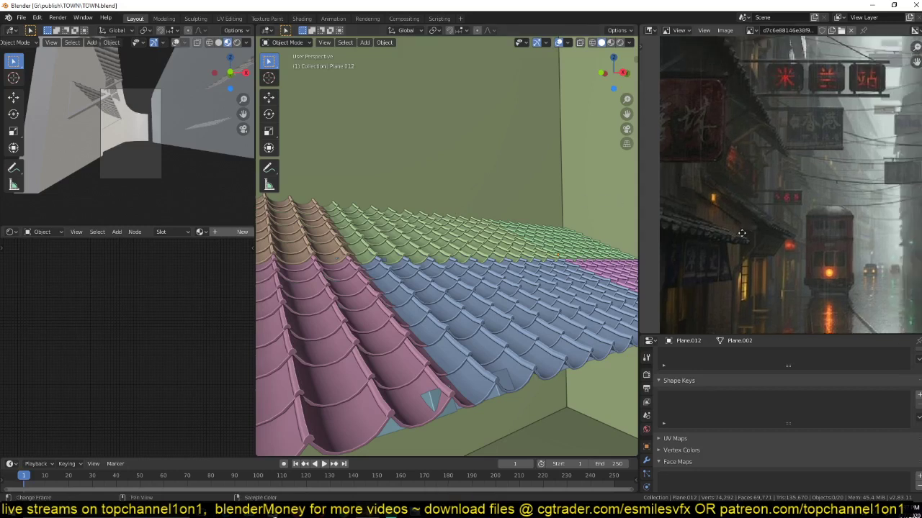
# - Save the file, reveal the hidden objects and clear the selection
pyautogui.keyDown('shift'); pyautogui.moveTo(495, 205); pyautogui.dragTo(471, 150, button='middle'); pyautogui.keyUp('shift')
pyautogui.hotkey('ctrl', 's')
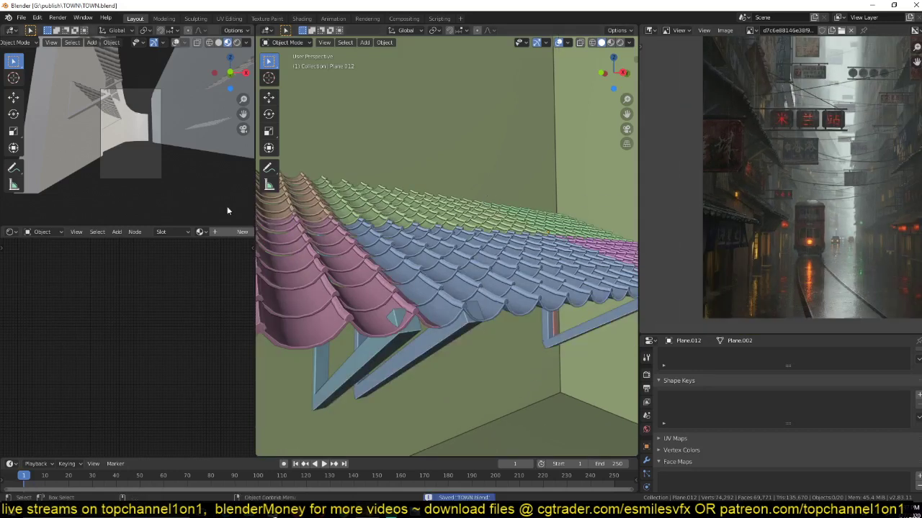
pyautogui.hotkey('alt', 'h')
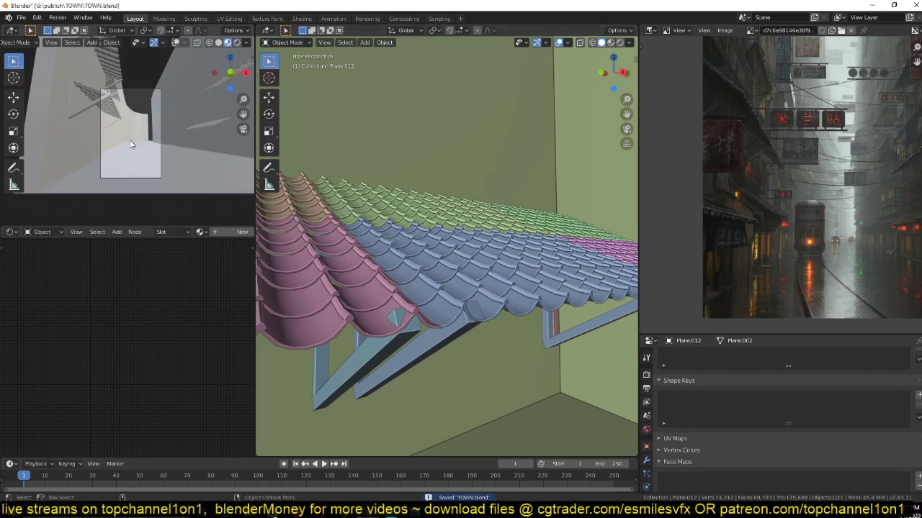
pyautogui.hotkey('alt', 'a')
# - Move the camera in the top view from beside the wall toward the middle of the street's front end
pyautogui.scroll(-8, 488, 279)
pyautogui.moveTo(439, 241); pyautogui.dragTo(469, 238, button='middle')
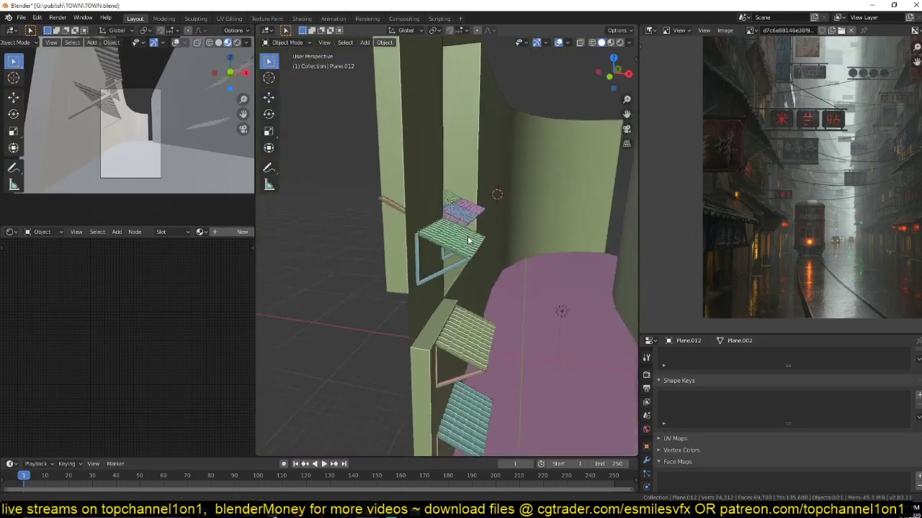
pyautogui.scroll(-3, 497, 266)
pyautogui.moveTo(507, 275); pyautogui.dragTo(454, 332, button='middle')
pyautogui.click(426, 340)
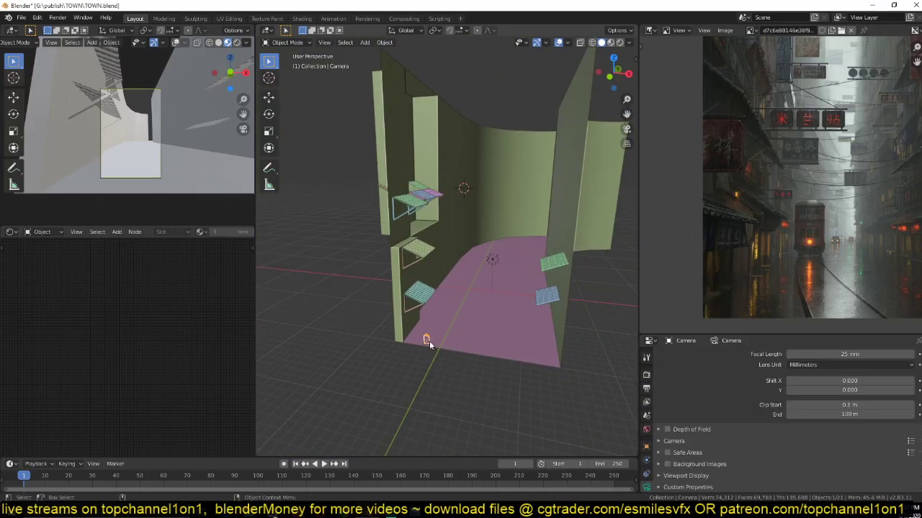
pyautogui.press('KP_7')
pyautogui.press('g')
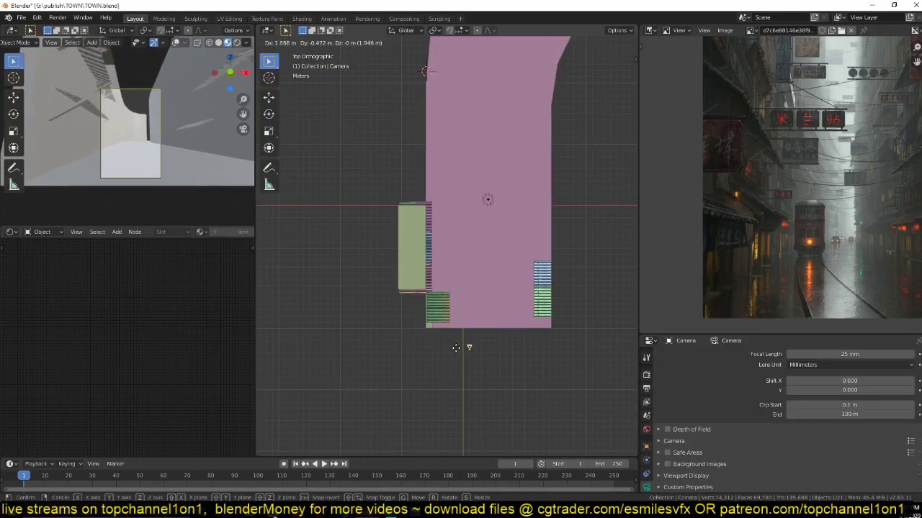
pyautogui.click(469, 352)
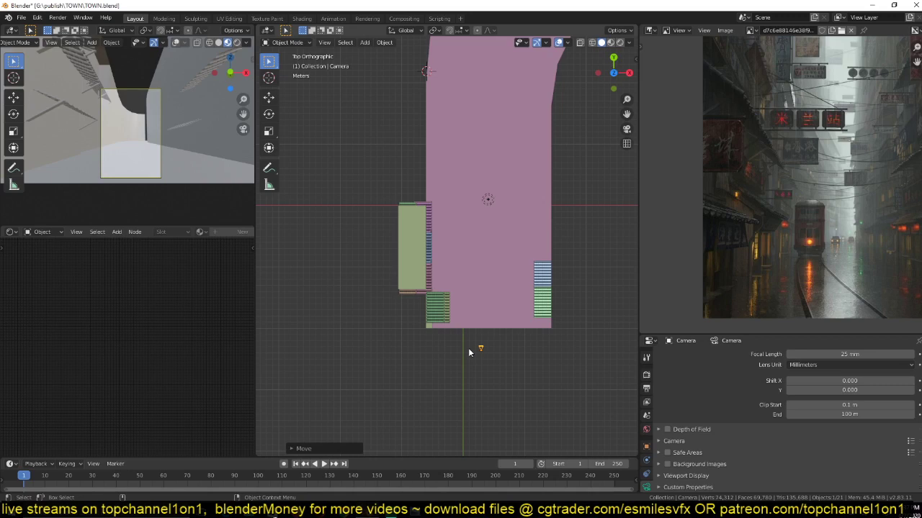
# - Select the street floor's front edge and open the floor and the building walls together for editing
pyautogui.click(501, 333)
pyautogui.press('Tab')
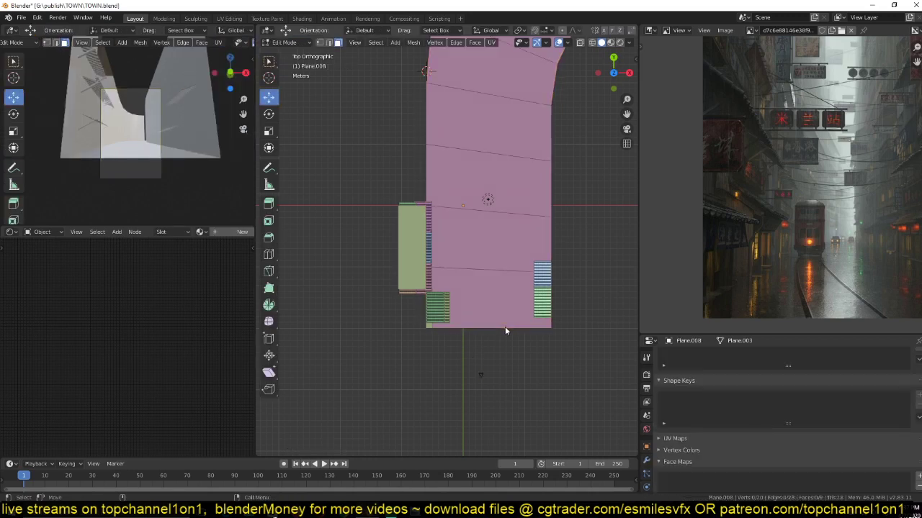
pyautogui.press('2')
pyautogui.click(501, 329)
pyautogui.moveTo(497, 336); pyautogui.dragTo(403, 255, button='middle')
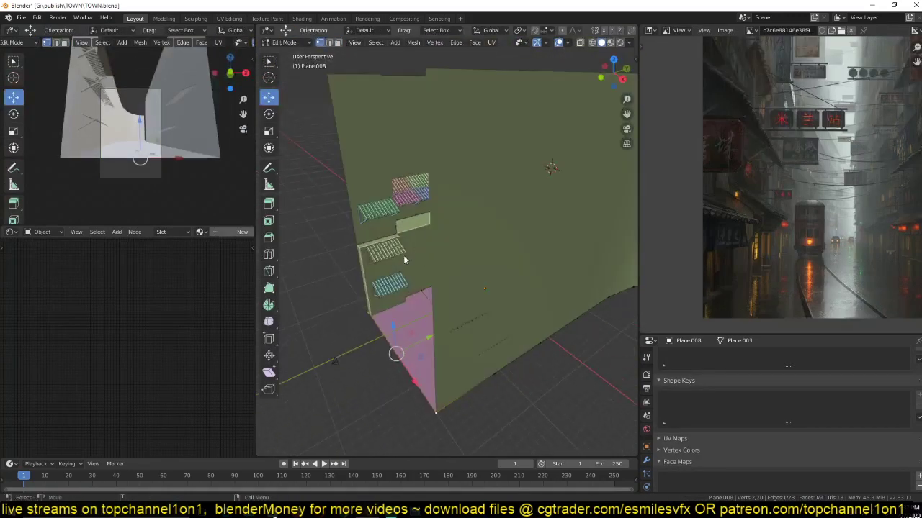
pyautogui.press('Tab')
pyautogui.click(421, 234)
pyautogui.press('Tab')
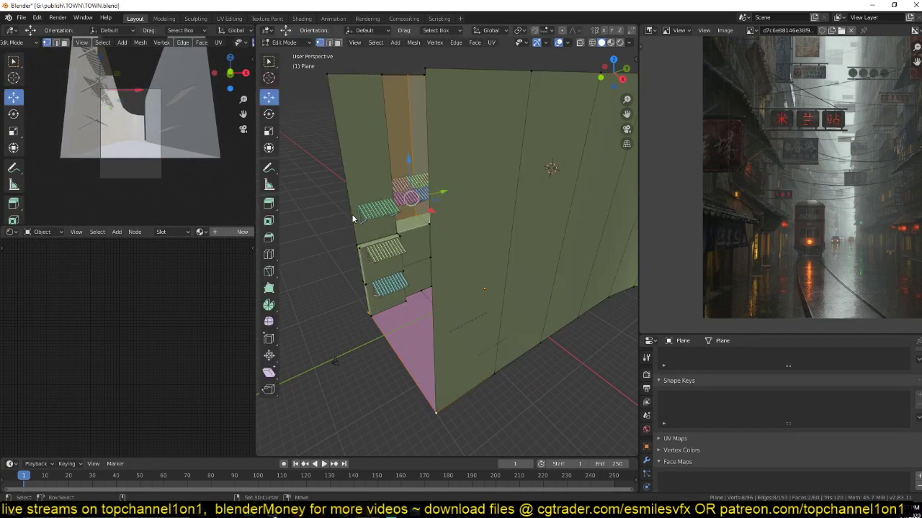
# - Extrude the front edges of the floor and both walls about 15.7 m along negative Y past the camera, and save the file
pyautogui.press('2')
pyautogui.keyDown('alt'); pyautogui.keyDown('shift'); pyautogui.click(355, 225); pyautogui.keyUp('shift'); pyautogui.keyUp('alt')
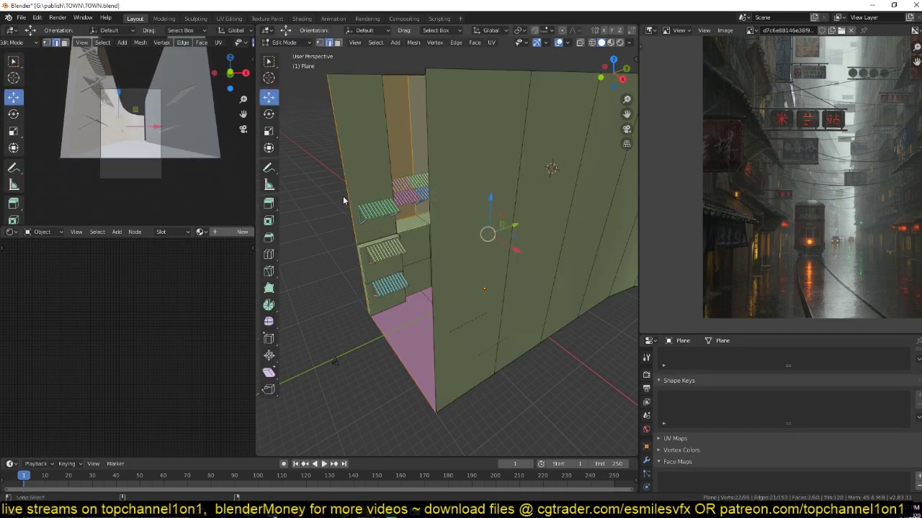
pyautogui.keyDown('alt'); pyautogui.keyDown('shift'); pyautogui.click(344, 202); pyautogui.keyUp('shift'); pyautogui.keyUp('alt')
pyautogui.keyDown('alt'); pyautogui.click(344, 224); pyautogui.keyUp('alt')
pyautogui.keyDown('alt'); pyautogui.keyDown('shift'); pyautogui.click(399, 357); pyautogui.keyUp('shift'); pyautogui.keyUp('alt')
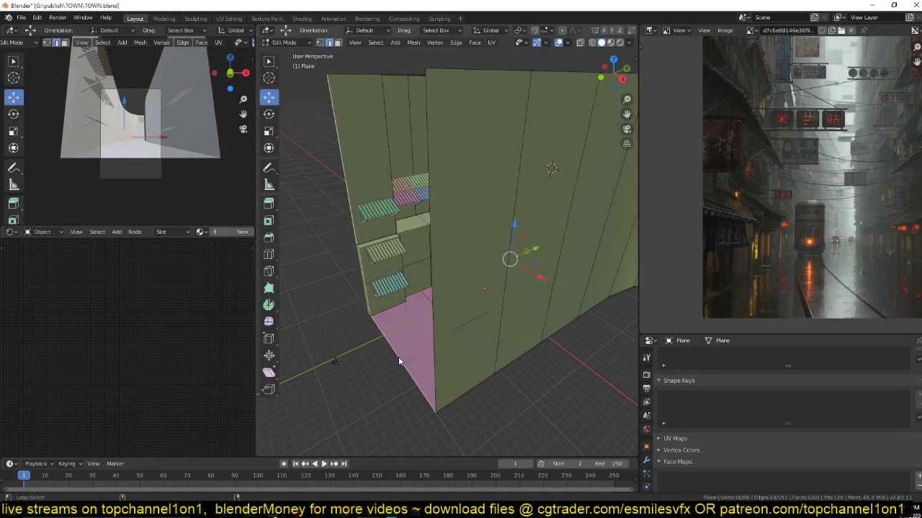
pyautogui.moveTo(431, 239); pyautogui.dragTo(493, 318, button='middle')
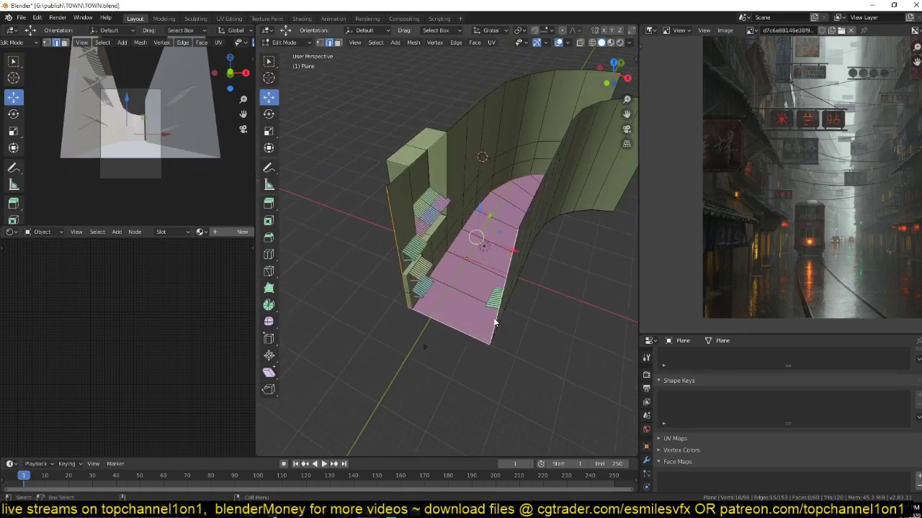
pyautogui.press('g')
pyautogui.press('y')
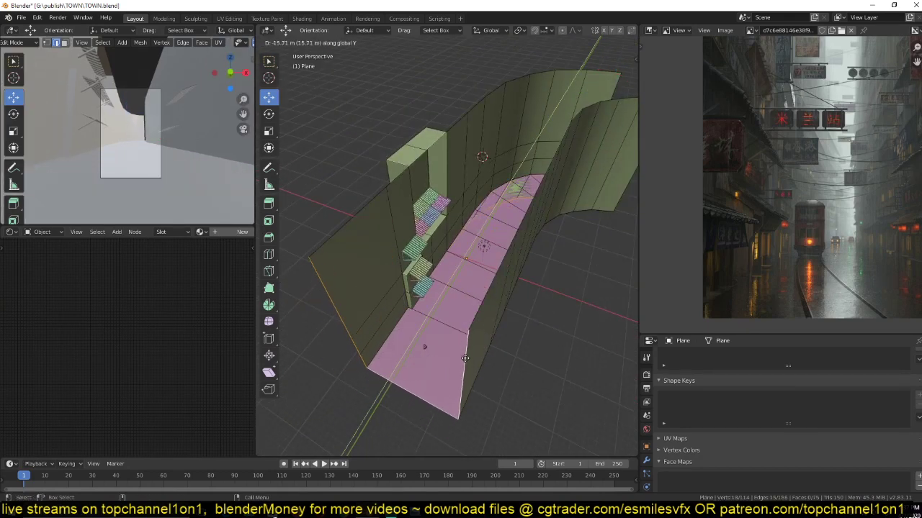
pyautogui.click(470, 355)
pyautogui.press('Tab')
pyautogui.moveTo(470, 355); pyautogui.dragTo(500, 335, button='middle')
pyautogui.scroll(3, 494, 340)
pyautogui.hotkey('ctrl', 's')
# - Move the curved wall's lower vertices at the far bend along Y to align with the floor's outer curve, and save the file
pyautogui.click(500, 302)
pyautogui.scroll(-3, 515, 347)
pyautogui.click(473, 100)
pyautogui.press('Tab')
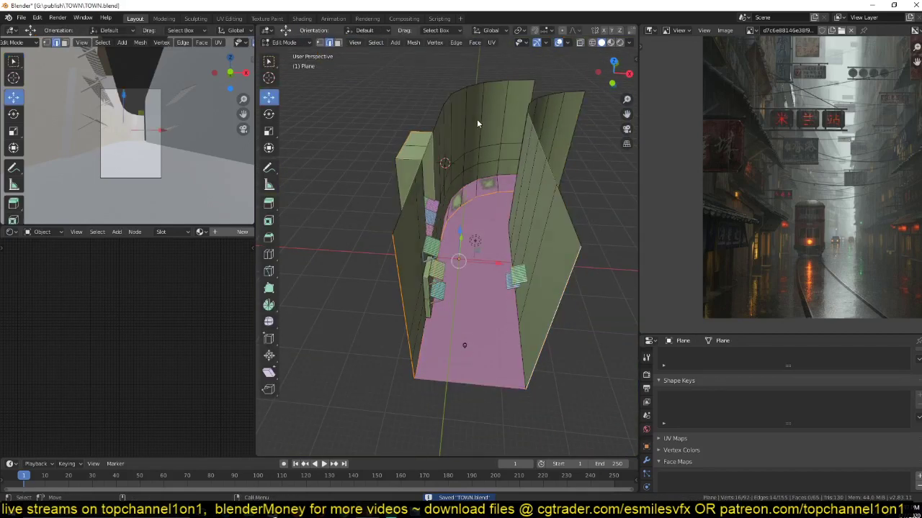
pyautogui.hotkey('shift', 'z')
pyautogui.moveTo(376, 171)
pyautogui.mouseDown(button='middle')
pyautogui.moveTo(359, 198)
pyautogui.moveTo(428, 204)
pyautogui.moveTo(428, 245)
pyautogui.moveTo(502, 210)
pyautogui.mouseUp(button='middle')
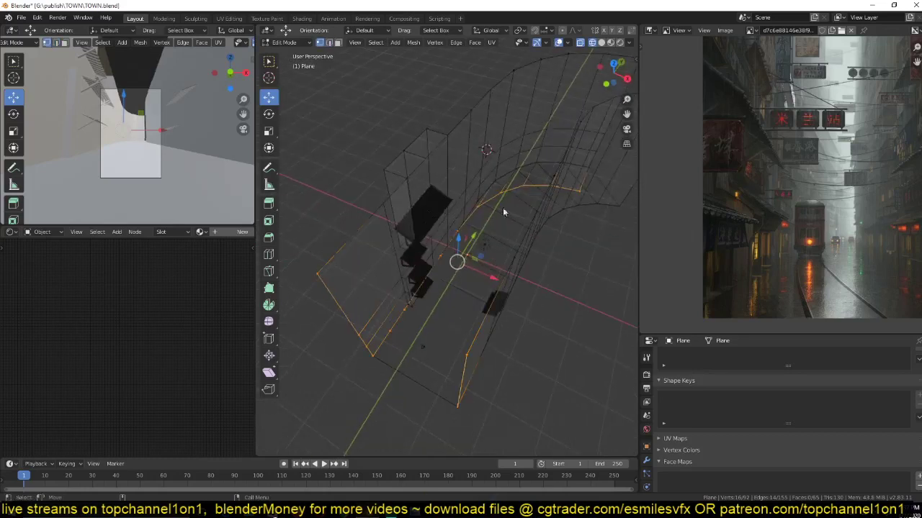
pyautogui.click(576, 185)
pyautogui.keyDown('ctrl'); pyautogui.click(525, 199); pyautogui.keyUp('ctrl')
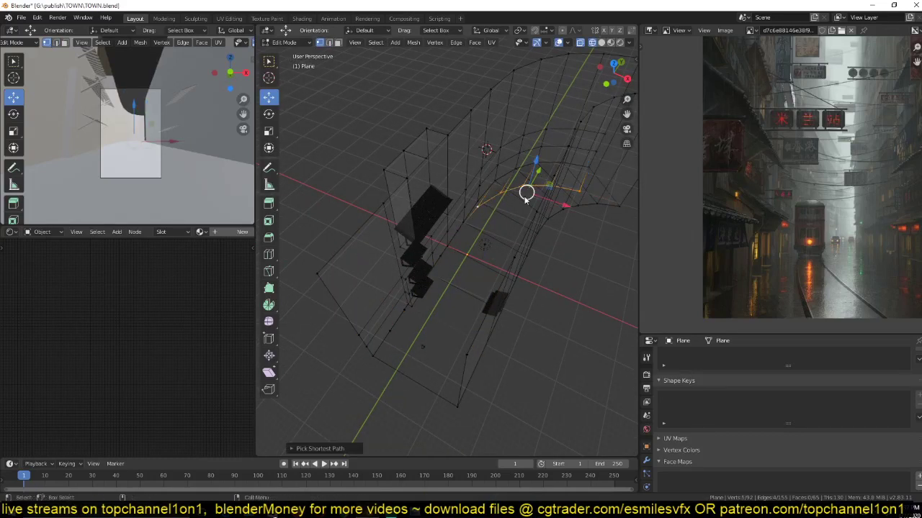
pyautogui.press('KP_7')
pyautogui.keyDown('shift'); pyautogui.moveTo(525, 200); pyautogui.dragTo(545, 364, button='middle'); pyautogui.keyUp('shift')
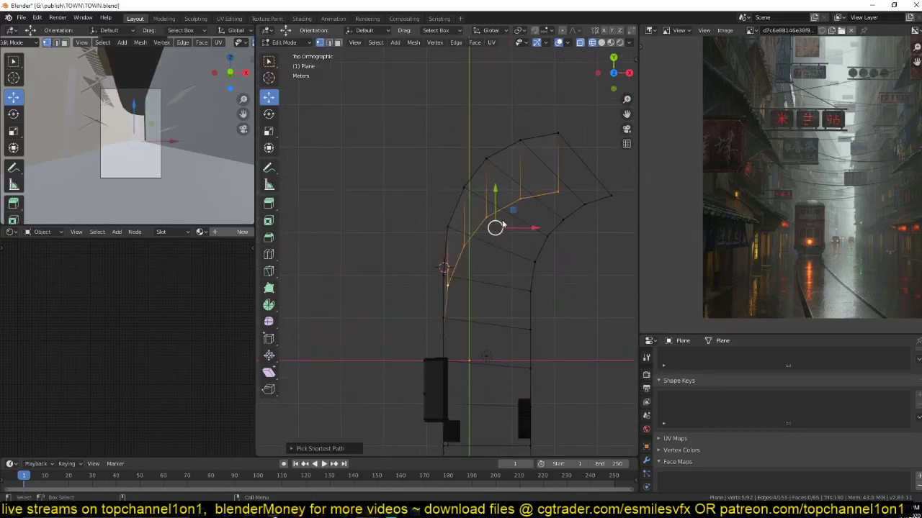
pyautogui.moveTo(495, 205); pyautogui.dragTo(496, 146)
pyautogui.press('Tab')
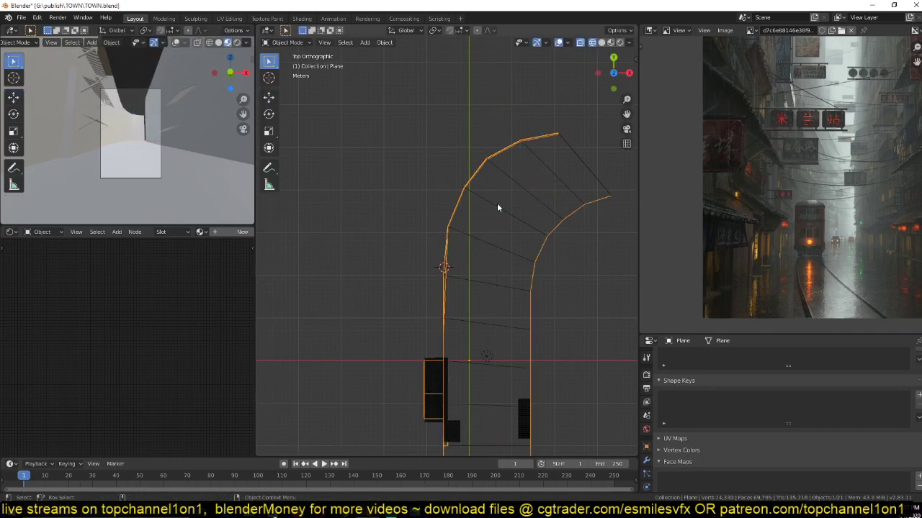
pyautogui.press('z')
pyautogui.hotkey('ctrl', 's')
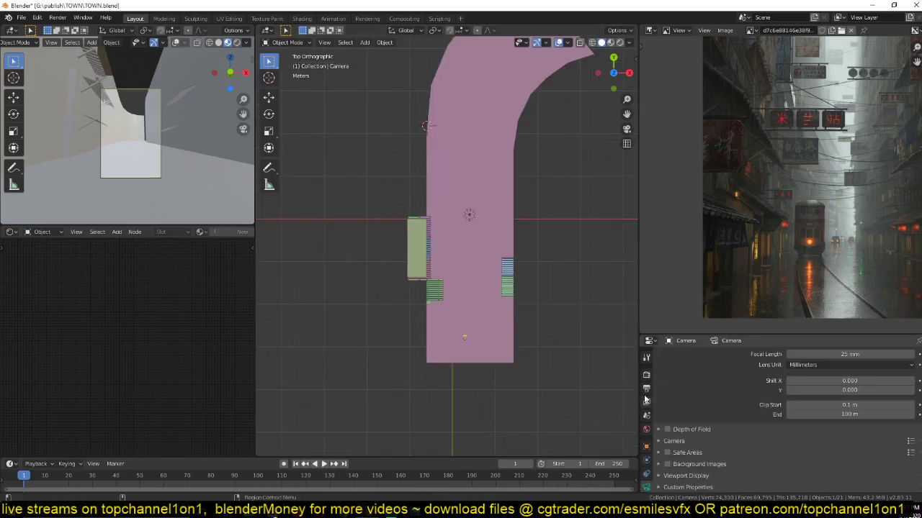
# - Widen the camera's render resolution to 1010 px in X
pyautogui.click(646, 374)
pyautogui.click(647, 389)
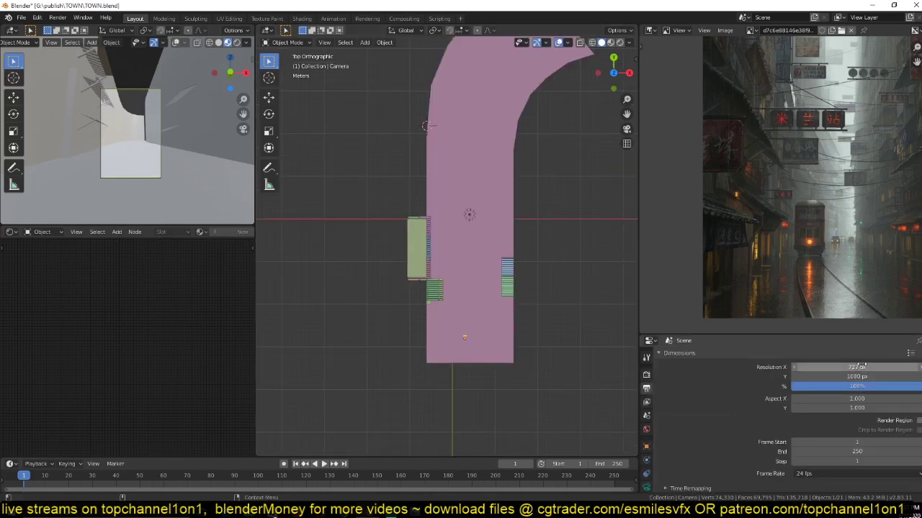
pyautogui.moveTo(860, 367); pyautogui.dragTo(921, 367)
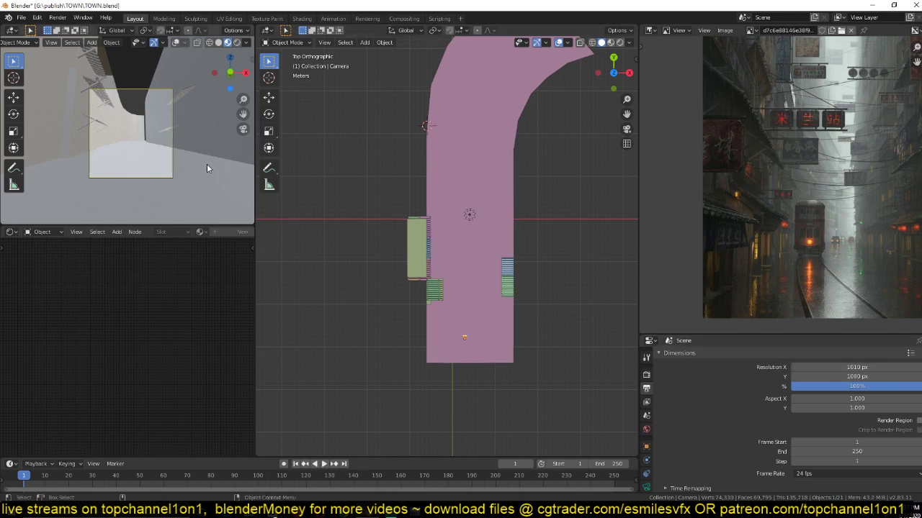
# - Raise the camera along Z and pull it back along its local Z axis to just outside the street's front end
pyautogui.press('g')
pyautogui.press('z')
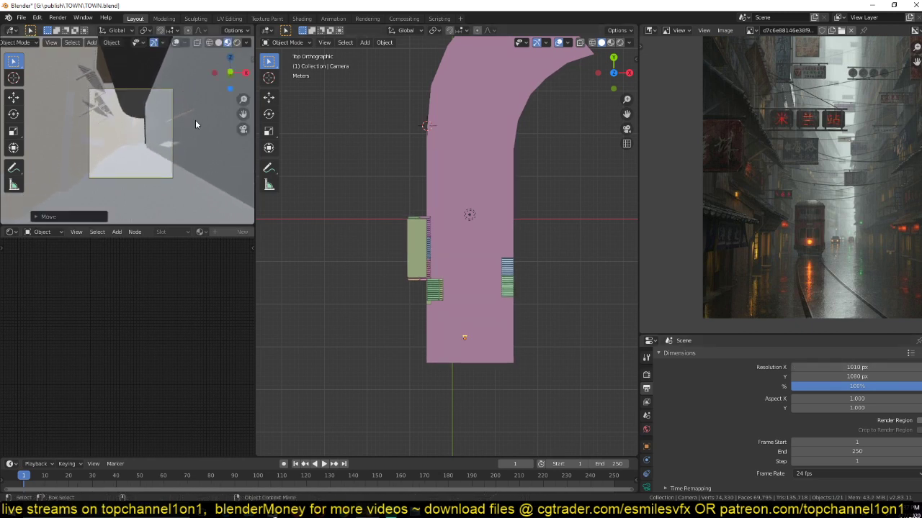
pyautogui.press('z')
pyautogui.click(201, 137)
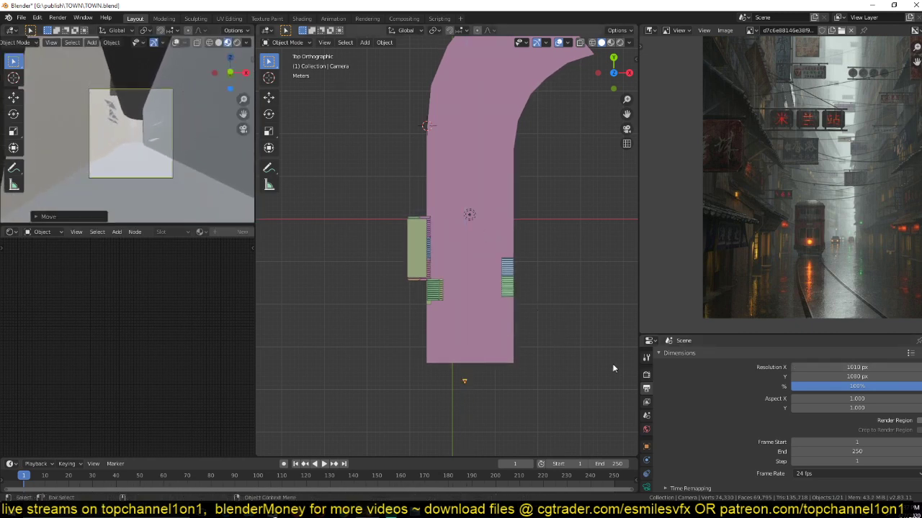
# - Enable Eevee ambient occlusion with a distance of 1 m and a factor of 2, and save the file
pyautogui.click(647, 375)
pyautogui.click(669, 420)
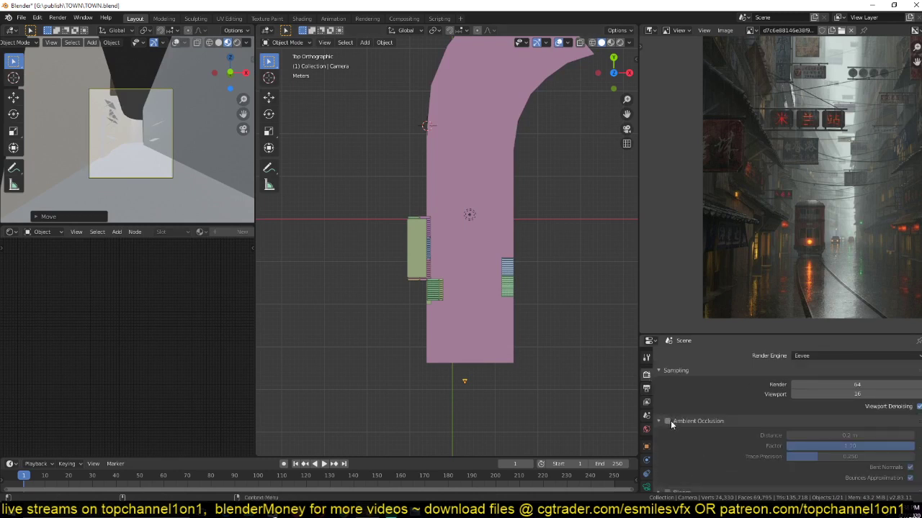
pyautogui.click(669, 421)
pyautogui.doubleClick(833, 435)
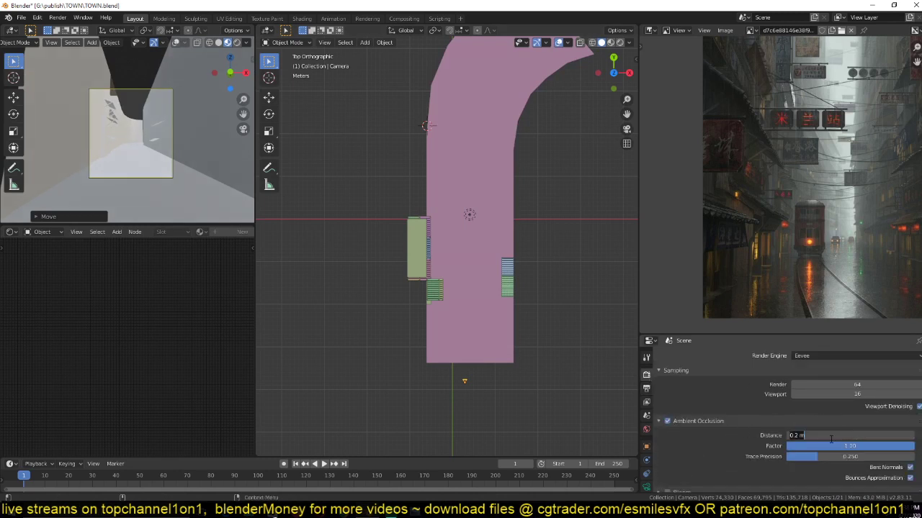
pyautogui.write('1')
pyautogui.press('Return')
pyautogui.doubleClick(814, 447)
pyautogui.write('2')
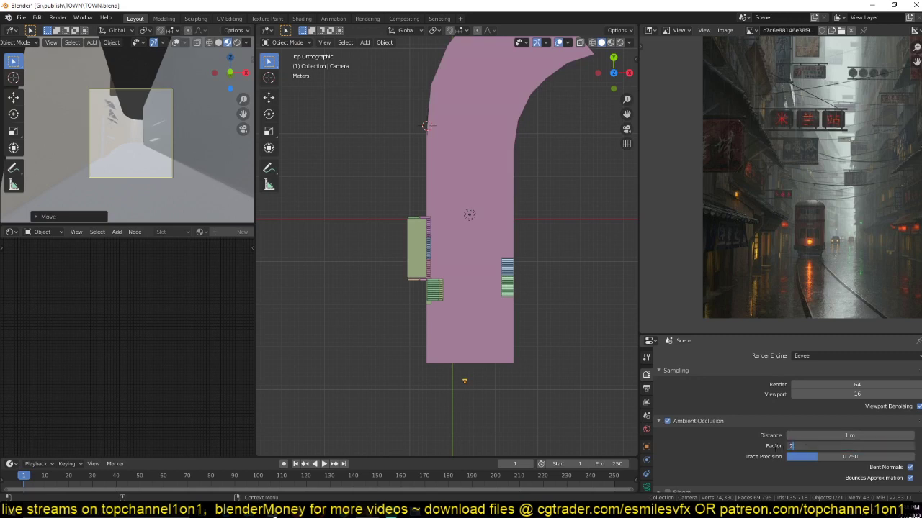
pyautogui.press('Return')
pyautogui.scroll(2, 417, 243)
pyautogui.hotkey('ctrl', 's')
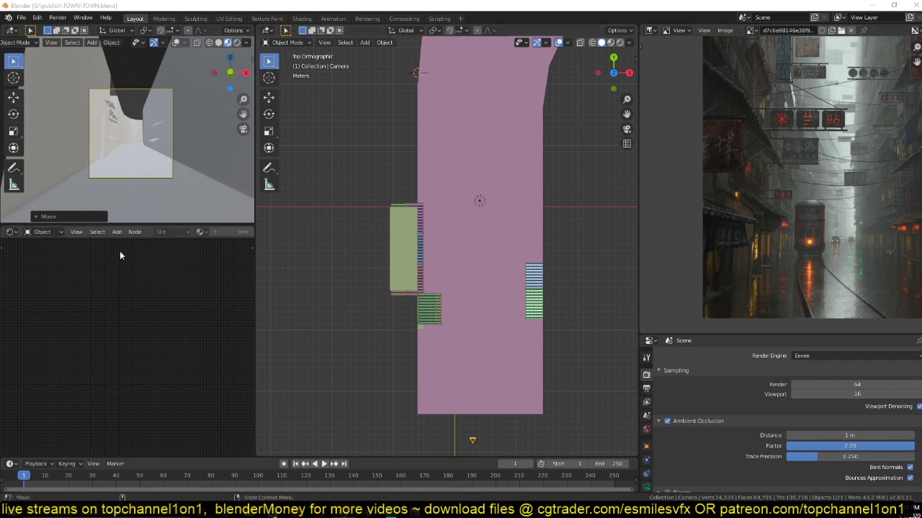
# - Save the file again and switch the camera viewport to rendered shading
pyautogui.scroll(2, 356, 235)
pyautogui.keyDown('shift'); pyautogui.moveTo(357, 235); pyautogui.dragTo(359, 214, button='middle'); pyautogui.keyUp('shift')
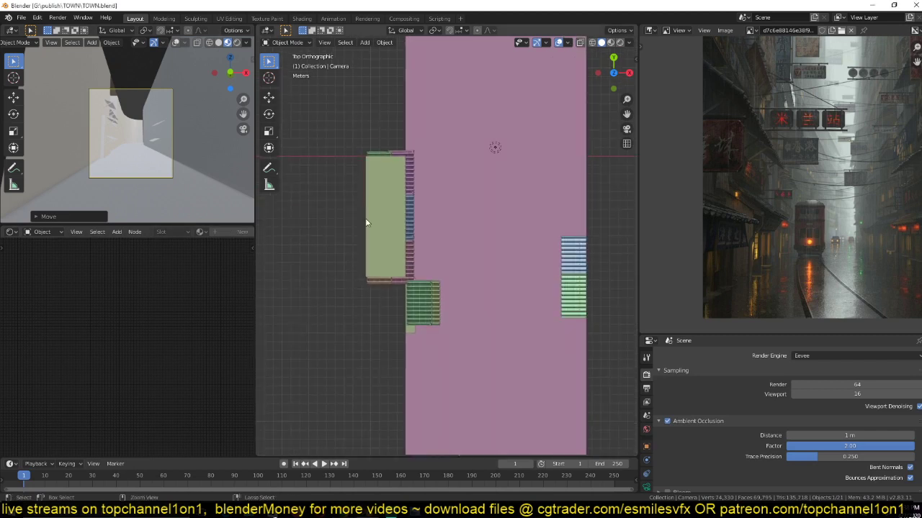
pyautogui.hotkey('ctrl', 's')
pyautogui.click(432, 222)
pyautogui.click(237, 42)
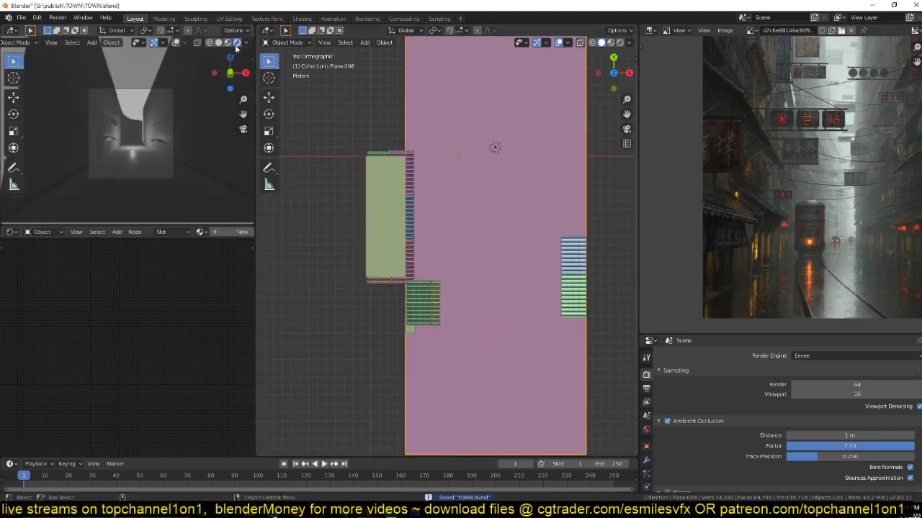
pyautogui.keyDown('shift'); pyautogui.moveTo(465, 247); pyautogui.dragTo(406, 264, button='middle'); pyautogui.keyUp('shift')
pyautogui.scroll(-1, 438, 187)
pyautogui.click(439, 185)
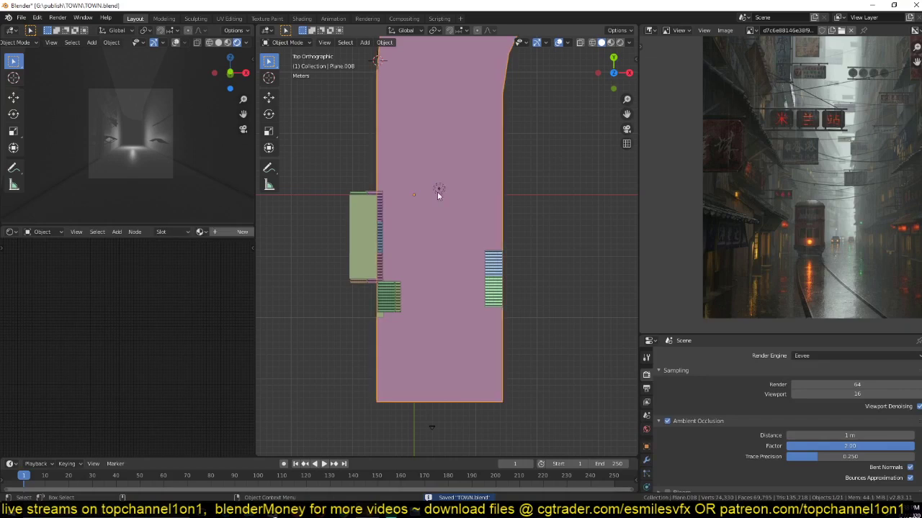
pyautogui.scroll(-3, 475, 205)
pyautogui.click(486, 212)
pyautogui.press('Tab')
pyautogui.moveTo(486, 212); pyautogui.dragTo(447, 159, button='middle')
pyautogui.press('Tab')
# - Extrude the top edges of both street walls about 75 m upward along Z
pyautogui.click(509, 168)
pyautogui.press('Tab')
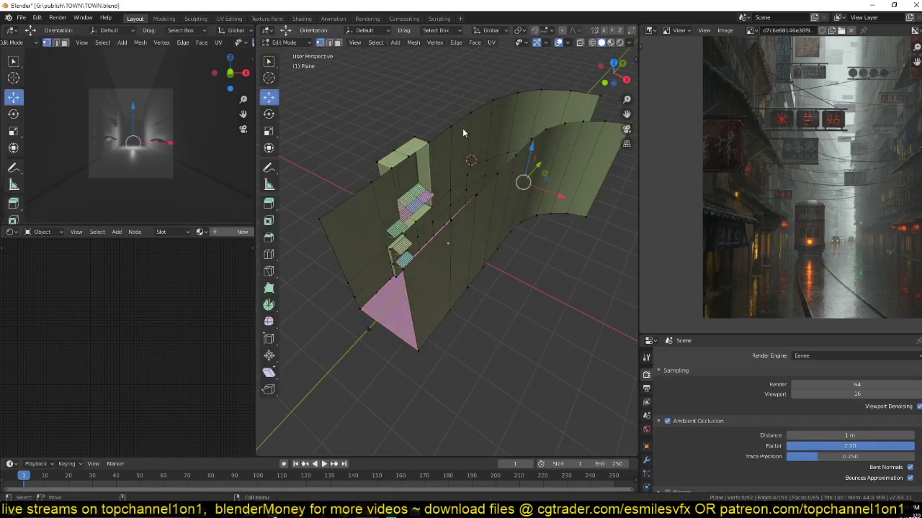
pyautogui.keyDown('alt'); pyautogui.click(467, 123); pyautogui.keyUp('alt')
pyautogui.press('2')
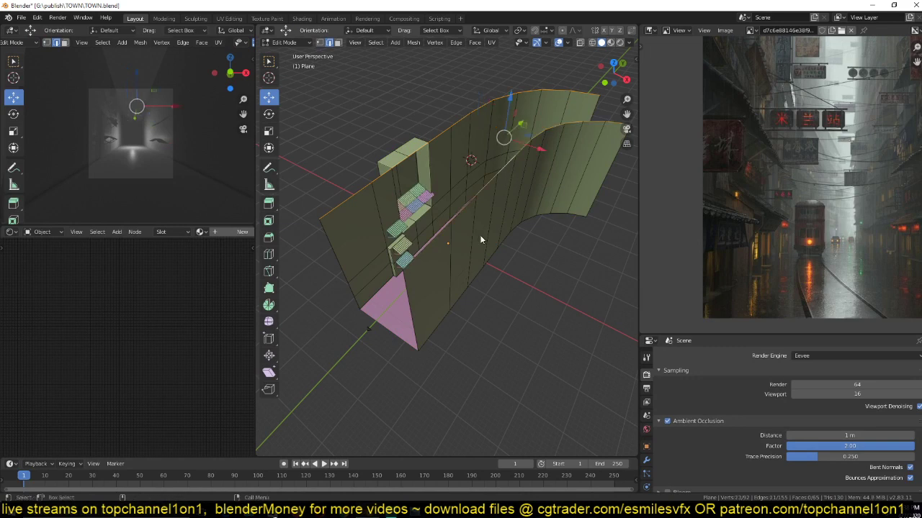
pyautogui.scroll(-3, 480, 235)
pyautogui.press('g')
pyautogui.press('z')
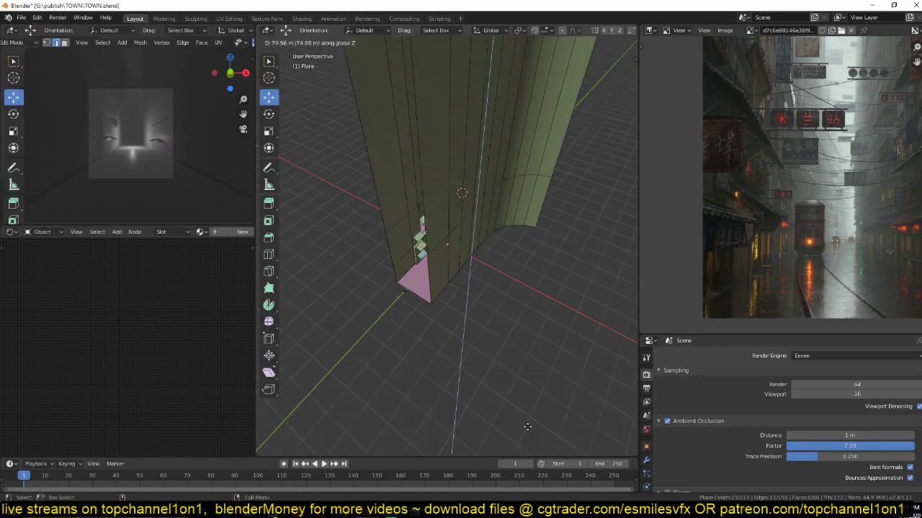
pyautogui.click(529, 425)
pyautogui.press('Tab')
# - Leave the wall mesh and move the light up to just above the wall tops near the street's far end
pyautogui.moveTo(533, 345); pyautogui.dragTo(484, 384, button='middle')
pyautogui.click(454, 362)
pyautogui.press('KP_3')
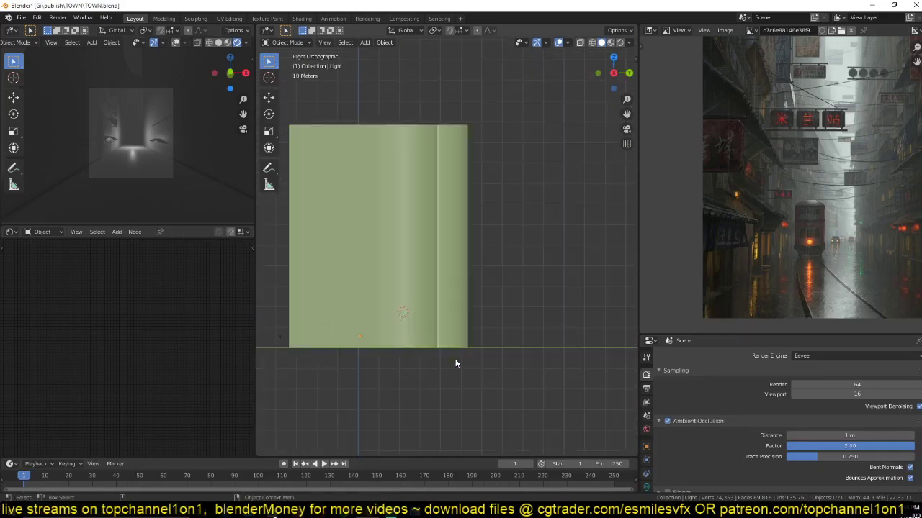
pyautogui.hotkey('shift', 'z')
pyautogui.press('g')
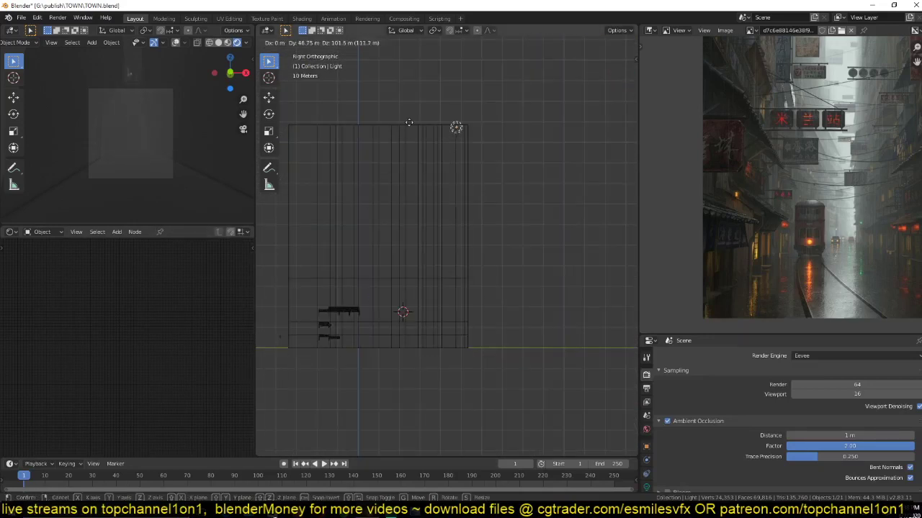
pyautogui.click(411, 107)
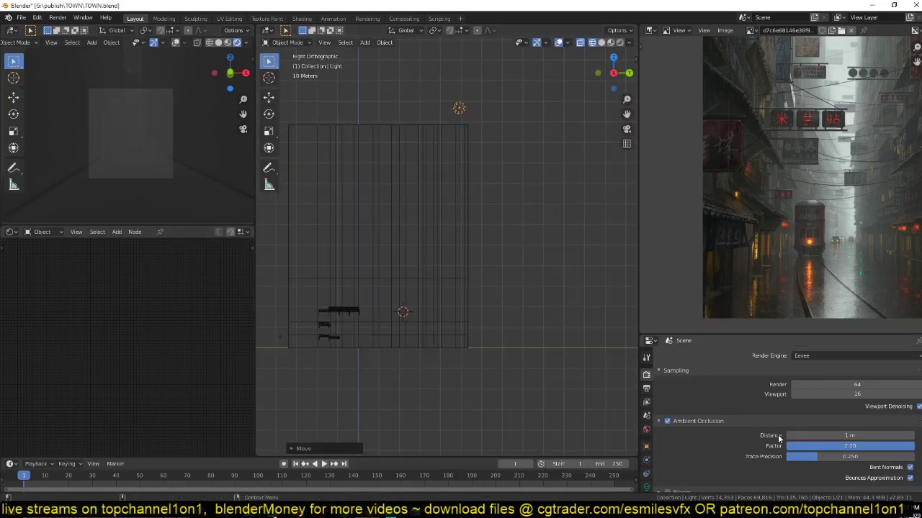
# - Change the light to a Sun with a strength of 10
pyautogui.click(646, 485)
pyautogui.click(756, 396)
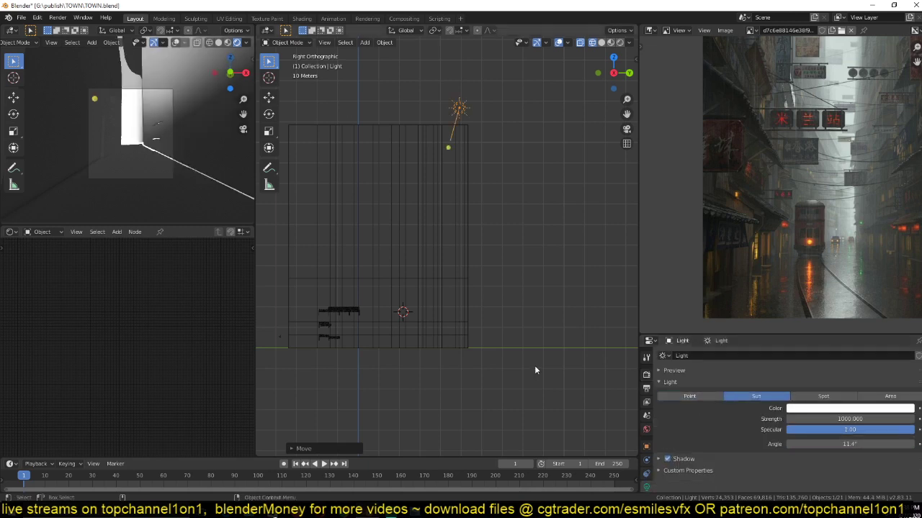
pyautogui.click(828, 419)
pyautogui.write('10')
pyautogui.press('Return')
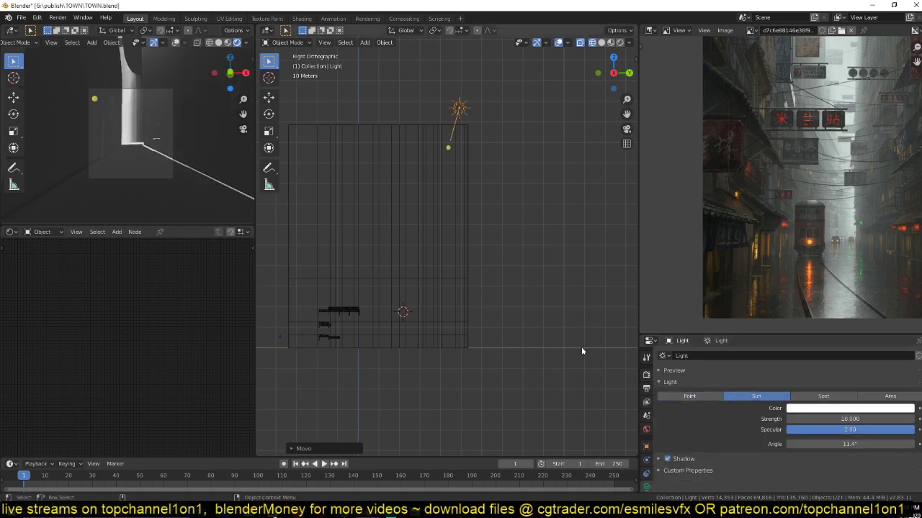
# - Rotate the sun in top view to shine back down the street and move it over the street's bend
pyautogui.press('KP_7')
pyautogui.press('r')
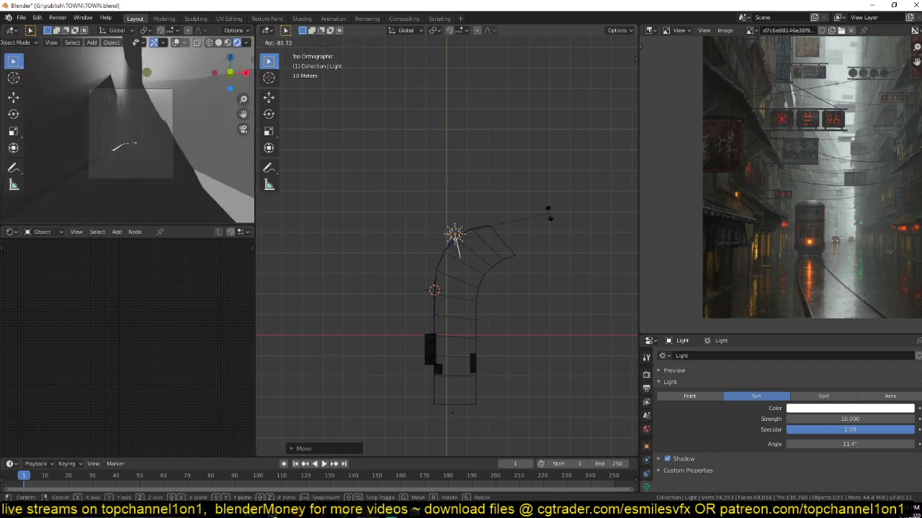
pyautogui.click(538, 259)
pyautogui.press('g')
pyautogui.click(551, 272)
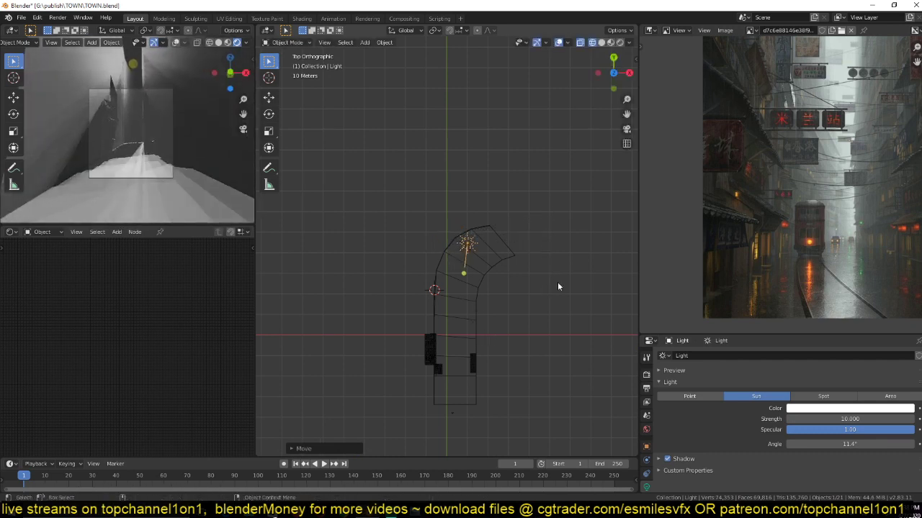
# - Set the sun's angle to 0.1° and show the render settings
pyautogui.moveTo(849, 445); pyautogui.dragTo(799, 444)
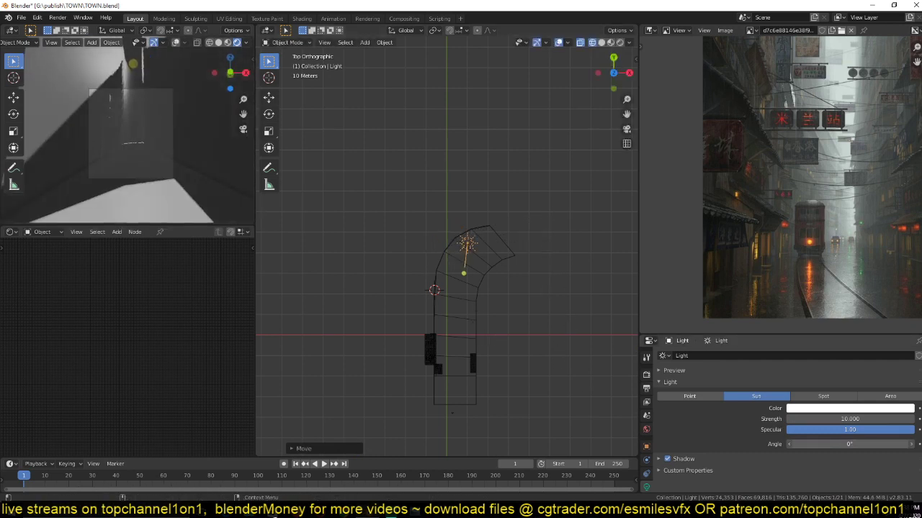
pyautogui.moveTo(875, 452); pyautogui.dragTo(900, 447)
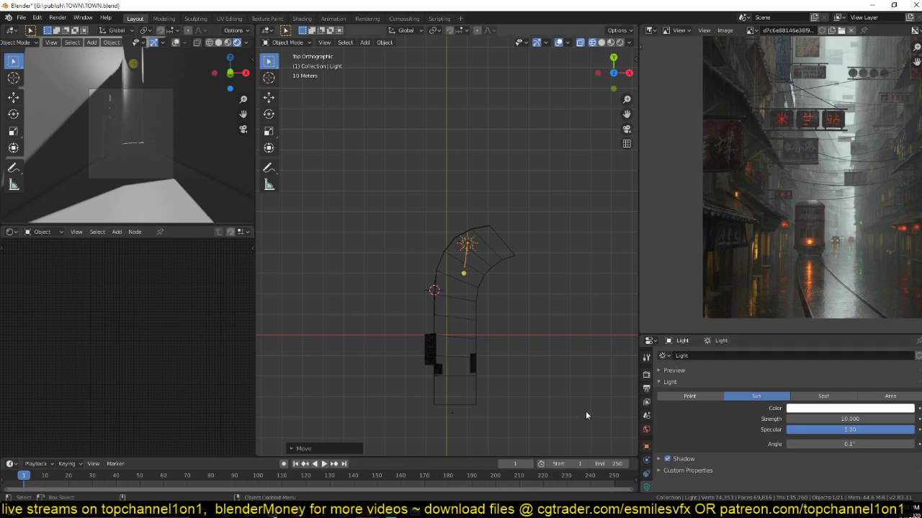
pyautogui.click(646, 375)
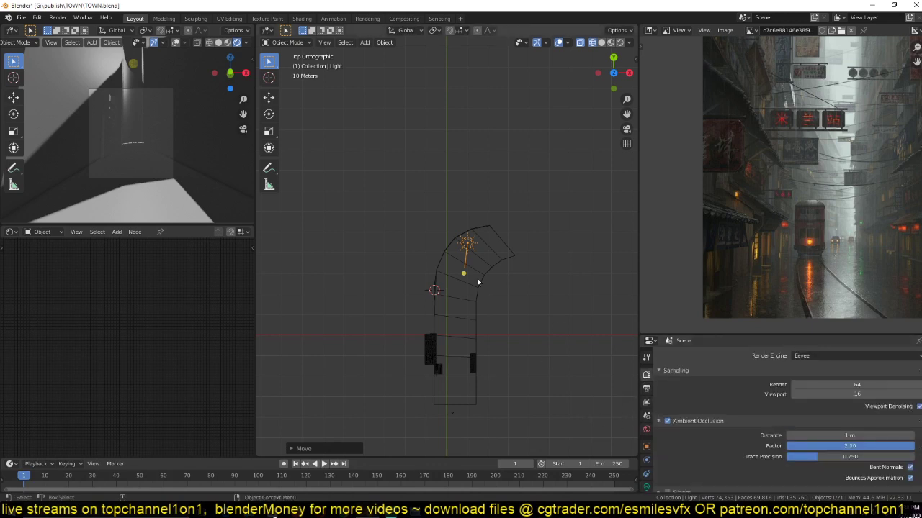
# - Switch the shader editor to the World node tree
pyautogui.click(62, 234)
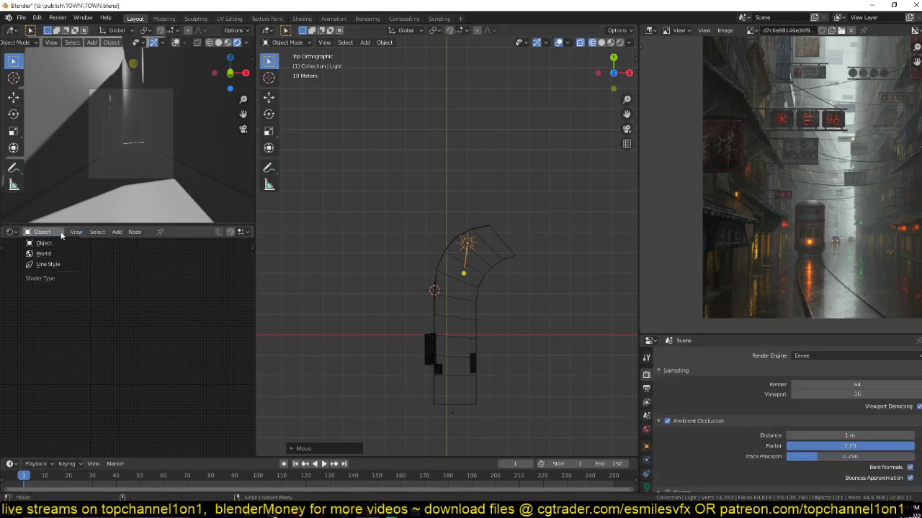
pyautogui.click(45, 254)
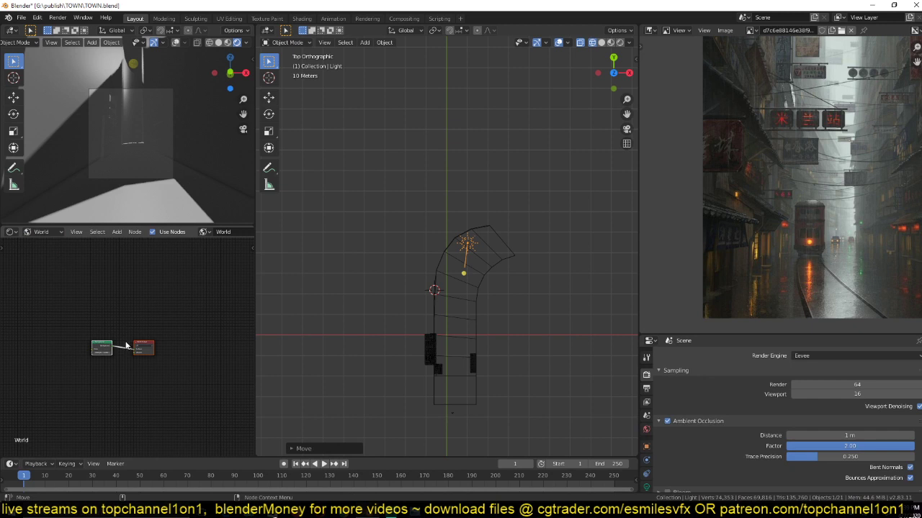
pyautogui.scroll(4, 126, 346)
pyautogui.hotkey('shift', 'a')
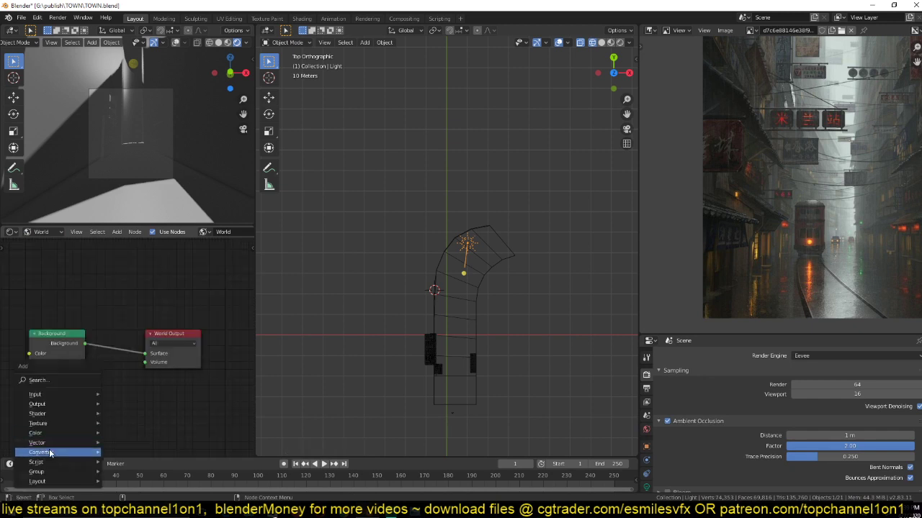
pyautogui.moveTo(54, 430)
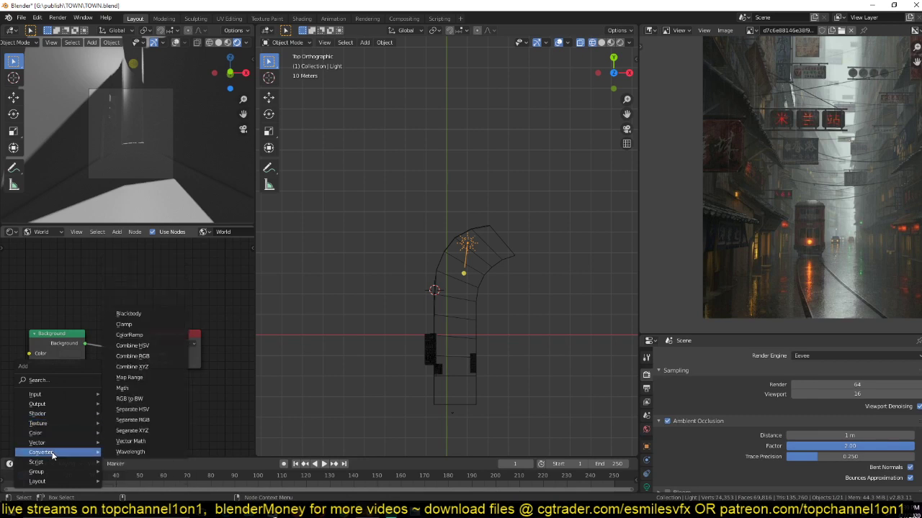
pyautogui.moveTo(43, 413)
pyautogui.click(133, 452)
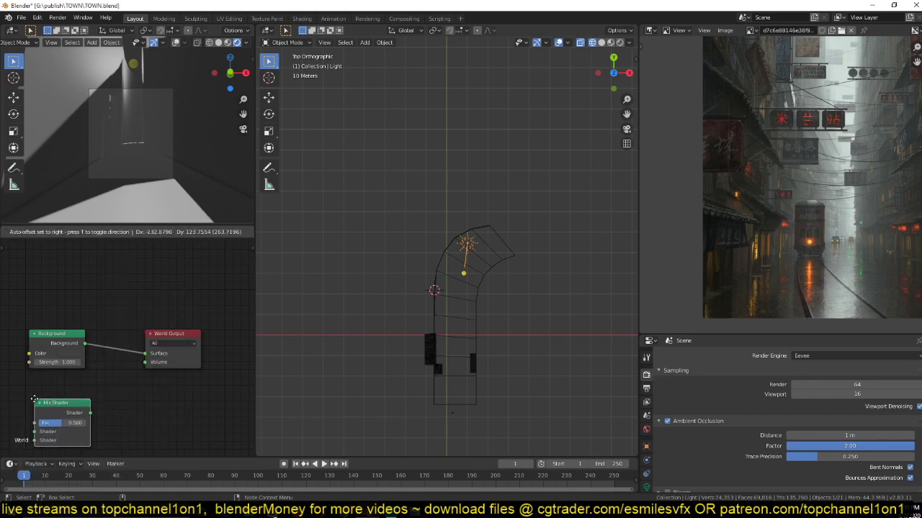
pyautogui.press('x')
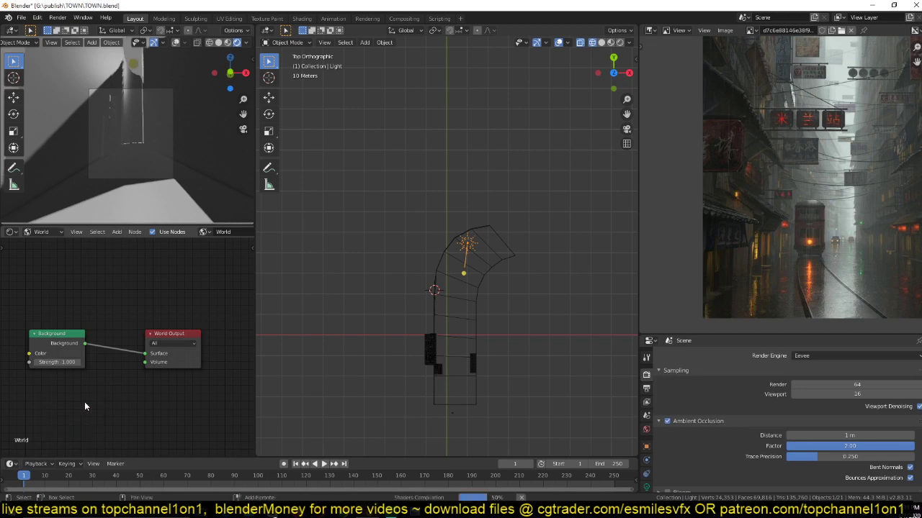
# - Add a Principled Volume node and connect it to the Volume input of the World Output
pyautogui.hotkey('shift', 'a')
pyautogui.moveTo(85, 406)
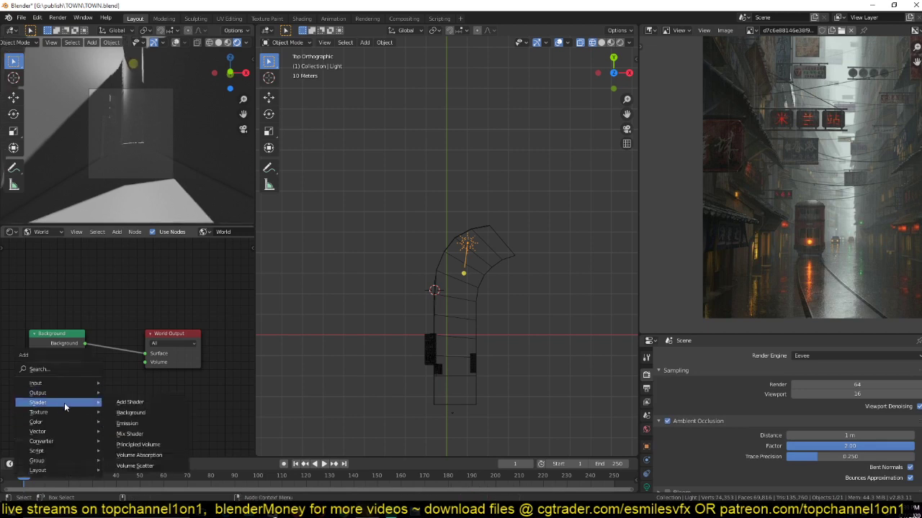
pyautogui.click(138, 445)
pyautogui.click(19, 386)
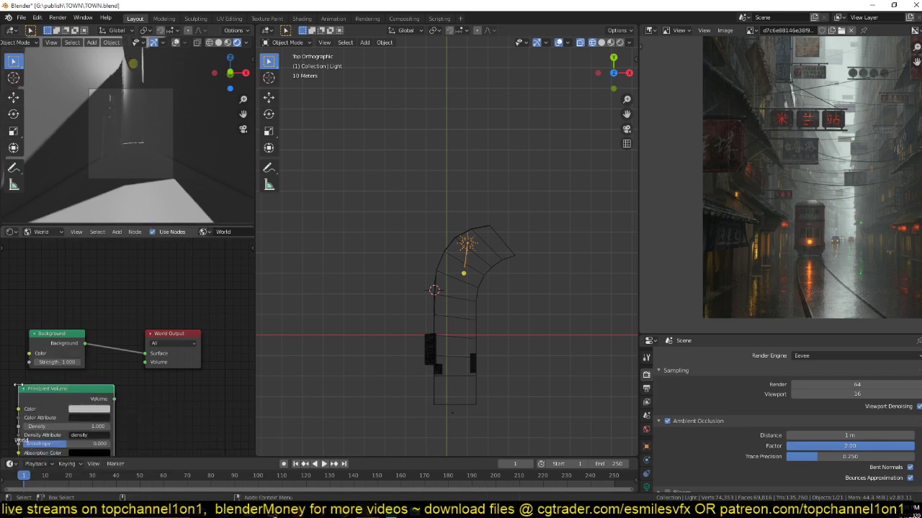
pyautogui.moveTo(169, 334); pyautogui.dragTo(214, 324)
pyautogui.moveTo(114, 399); pyautogui.dragTo(189, 355)
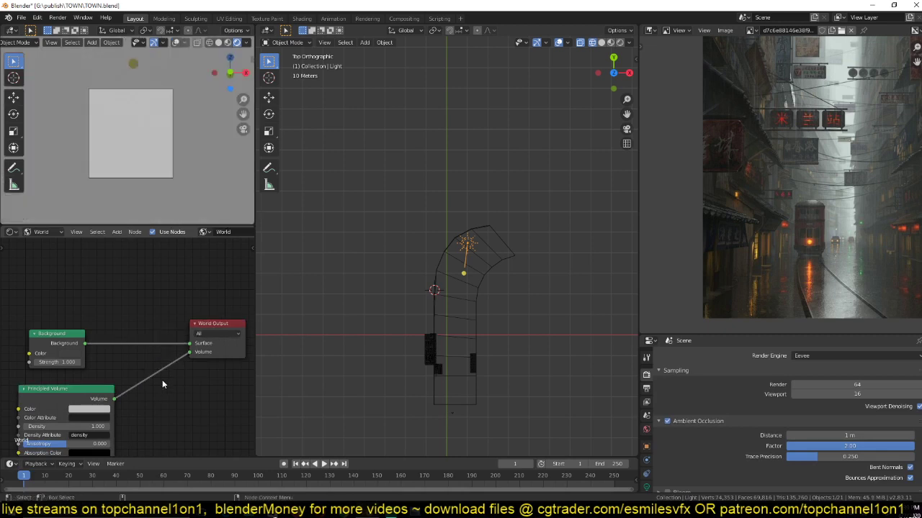
# - Set the Principled Volume's density to 0.01
pyautogui.moveTo(121, 405); pyautogui.dragTo(129, 353, button='middle')
pyautogui.scroll(1, 130, 356)
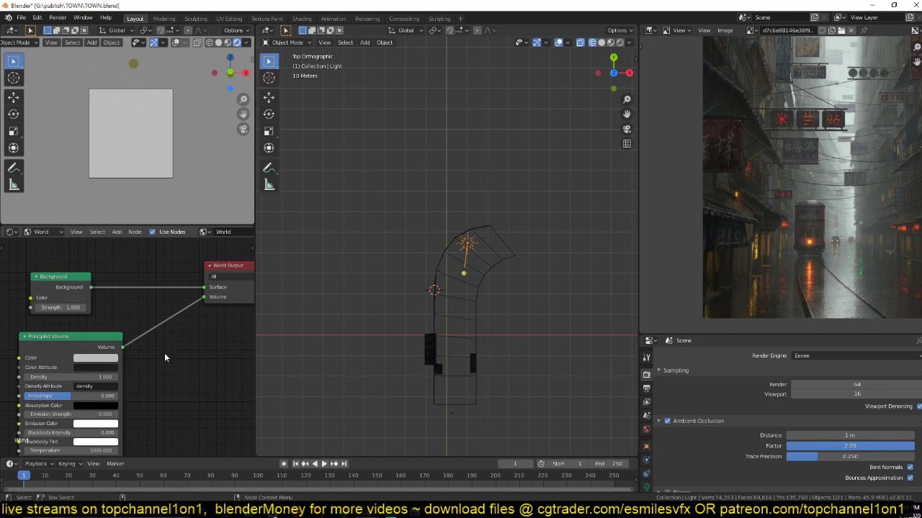
pyautogui.moveTo(129, 388); pyautogui.dragTo(152, 337, button='middle')
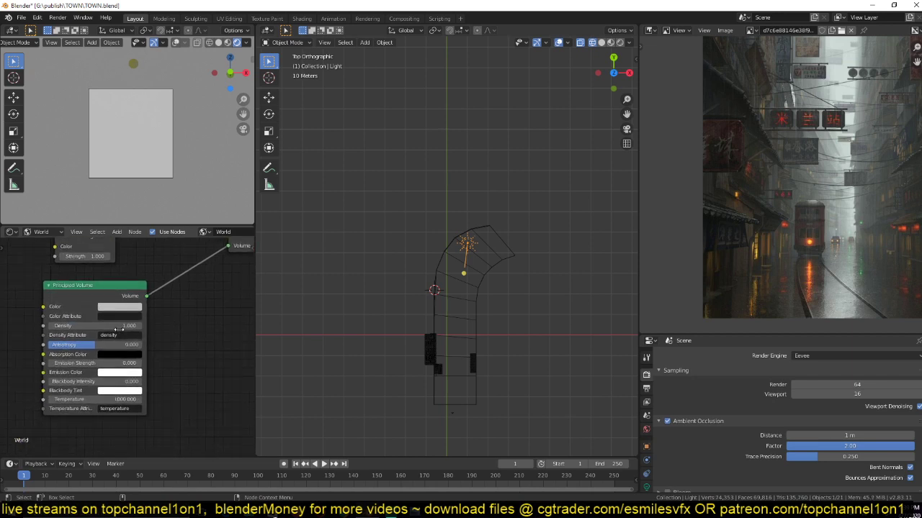
pyautogui.click(118, 329)
pyautogui.press('BackSpace')
pyautogui.write('.01')
pyautogui.press('Return')
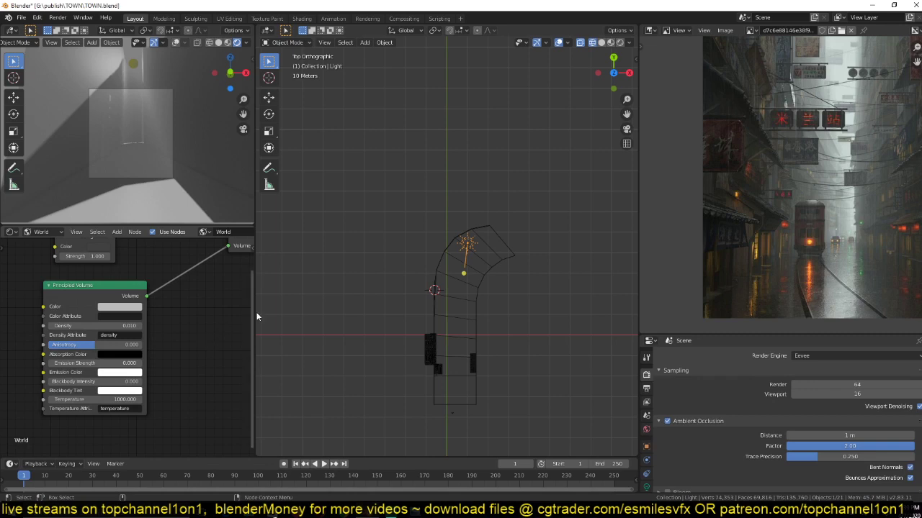
# - Select the street's ground plane and nudge it slightly along Z
pyautogui.moveTo(494, 280); pyautogui.dragTo(435, 311, button='middle')
pyautogui.click(435, 311)
pyautogui.press('g')
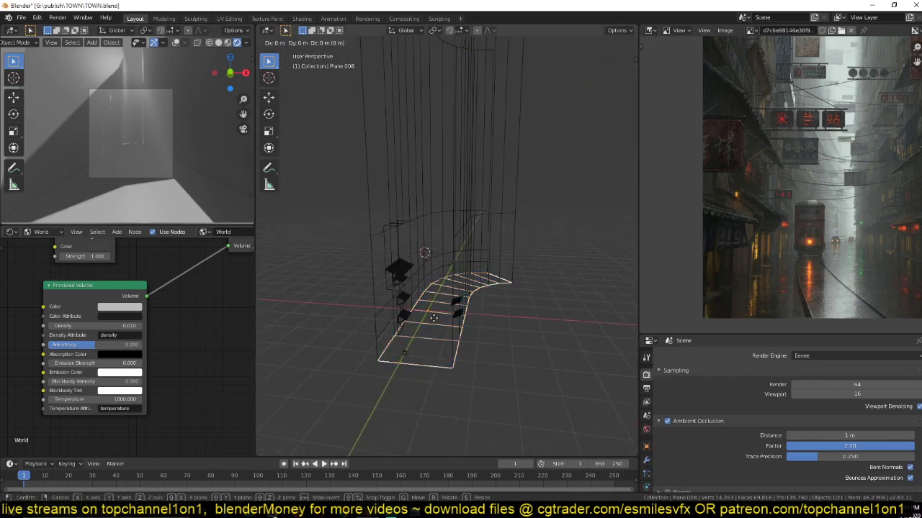
pyautogui.press('z')
pyautogui.click(434, 311)
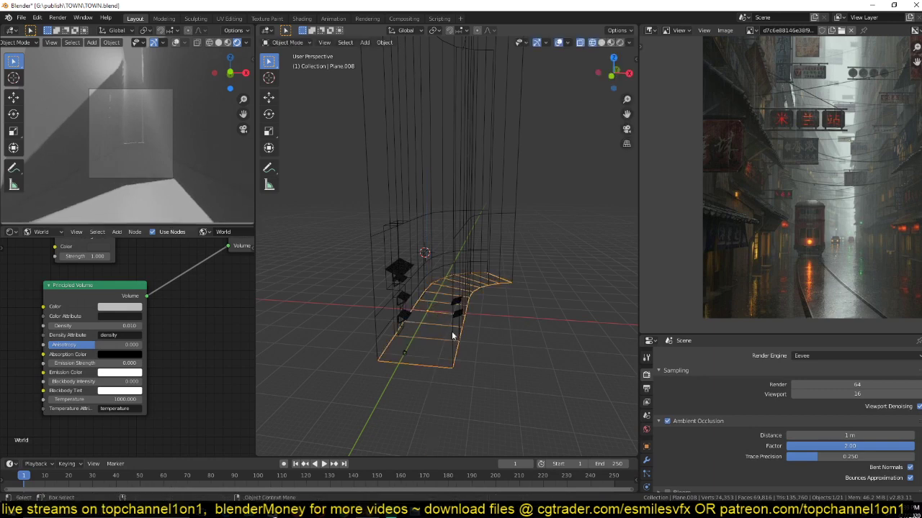
# - Add a Solidify modifier to the ground plane with a thickness of 0.14 m
pyautogui.moveTo(435, 311); pyautogui.dragTo(467, 310, button='middle')
pyautogui.click(647, 459)
pyautogui.click(709, 354)
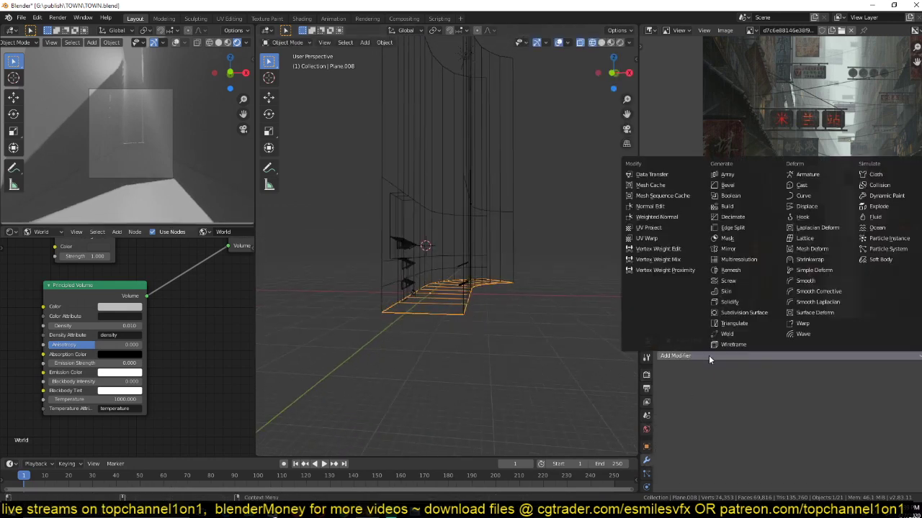
pyautogui.click(729, 302)
pyautogui.moveTo(720, 409); pyautogui.dragTo(749, 409)
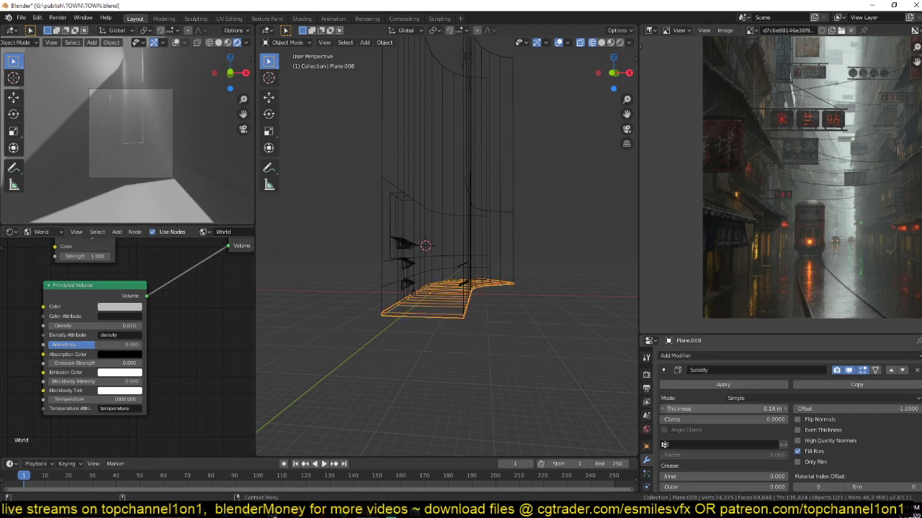
# - Lower the street walls about 0.09 m along Z into the ground
pyautogui.click(527, 274)
pyautogui.click(516, 267)
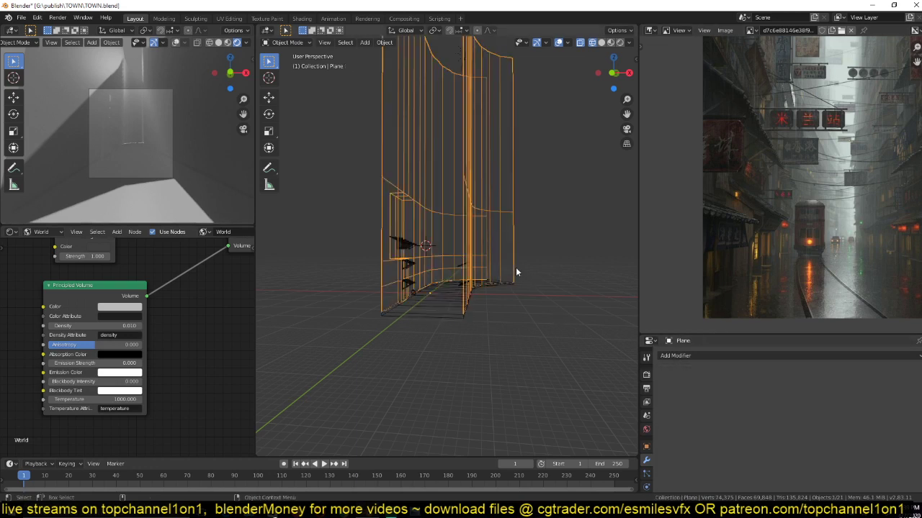
pyautogui.press('g')
pyautogui.press('z')
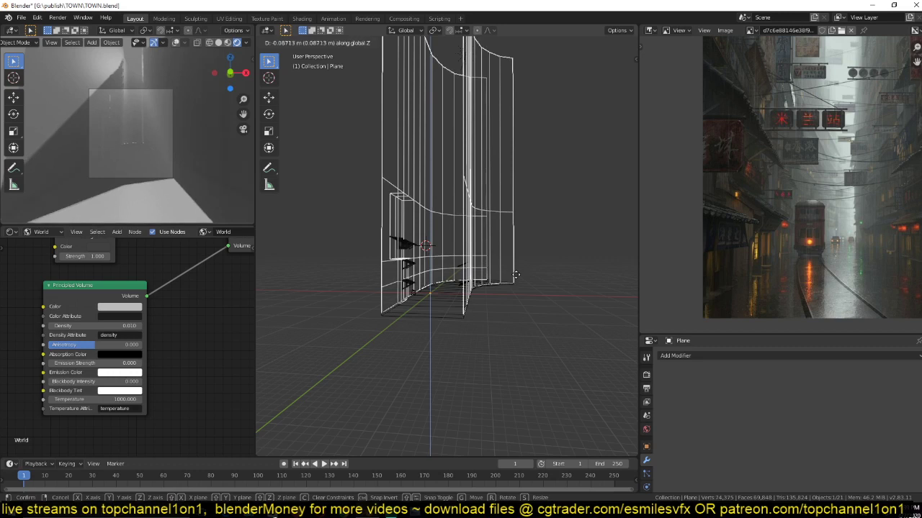
pyautogui.click(516, 275)
# - Extrude the ground plane's long edge on the inner side of the bend outward along X, past the wall
pyautogui.click(494, 309)
pyautogui.press('Tab')
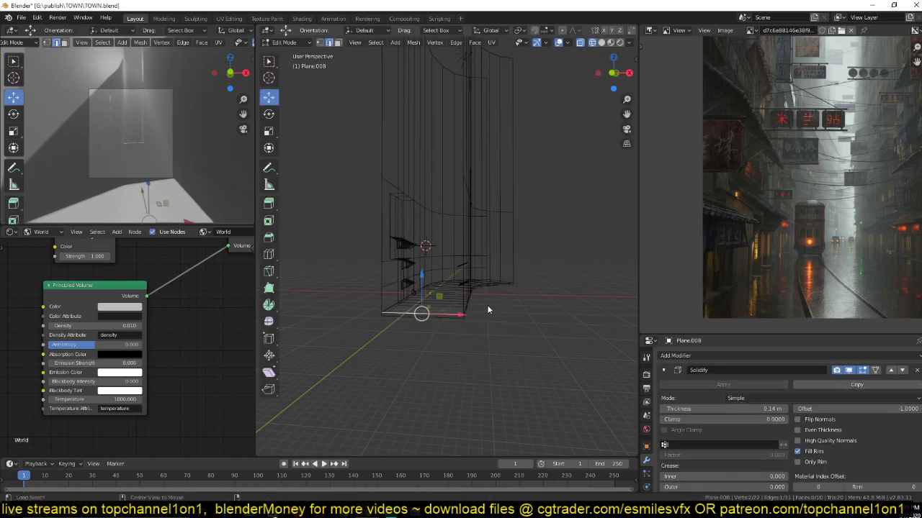
pyautogui.click(476, 309)
pyautogui.keyDown('alt'); pyautogui.click(478, 308); pyautogui.keyUp('alt')
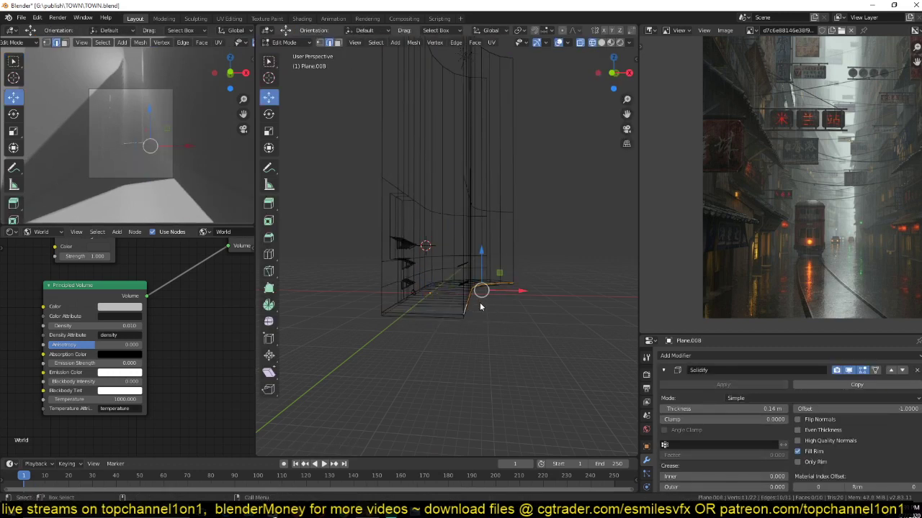
pyautogui.press('KP_7')
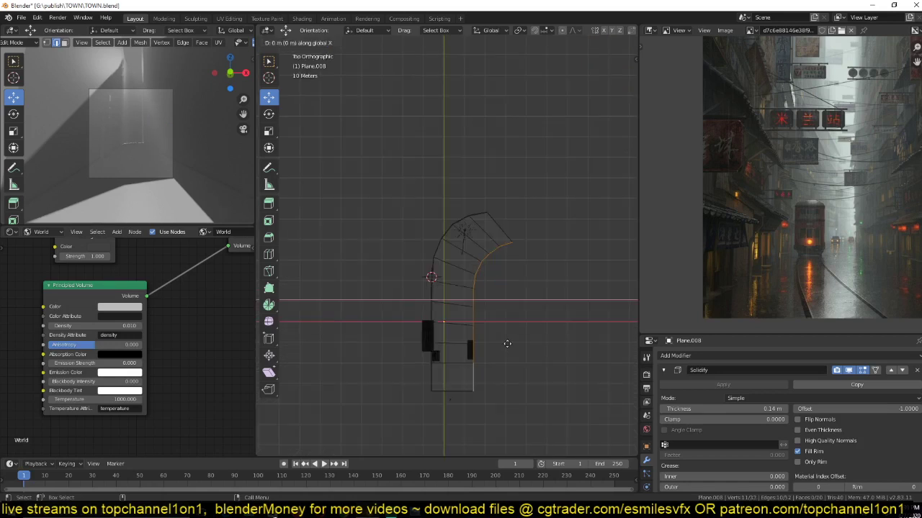
pyautogui.press('e')
pyautogui.click(570, 352)
# - Extrude the ground plane's opposite long edge outward along X, beyond the outer wall of the bend
pyautogui.press('e')
pyautogui.click(500, 267)
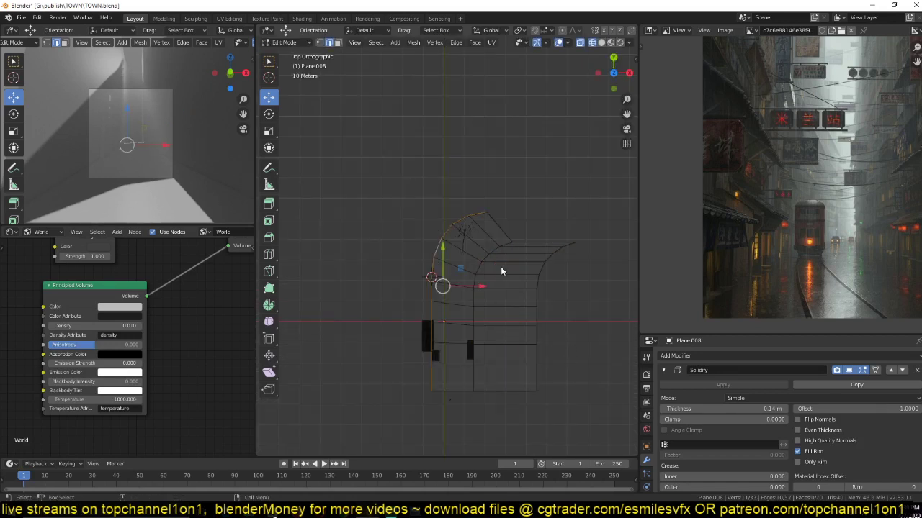
pyautogui.press('e')
pyautogui.click(422, 283)
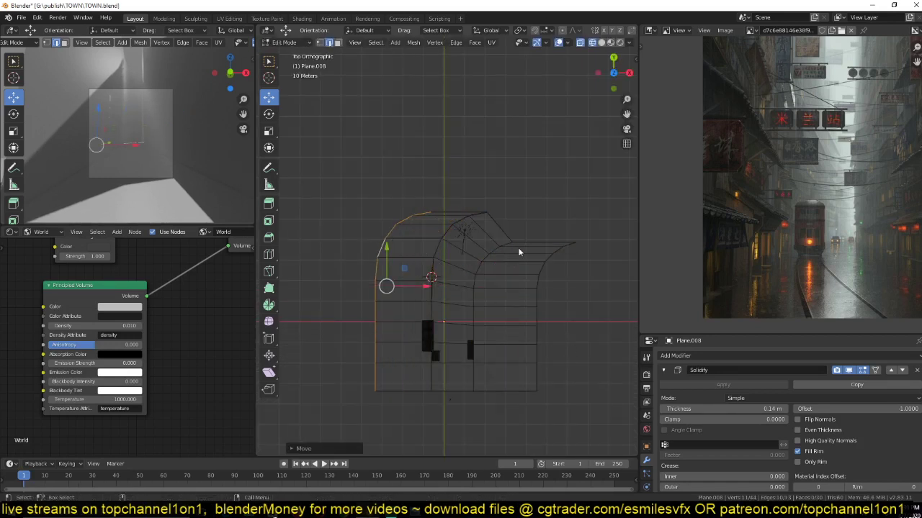
# - Extrude the ground's far-end edges about 22 m along Y, then leave mesh editing and return to solid shading
pyautogui.keyDown('alt'); pyautogui.click(520, 243); pyautogui.keyUp('alt')
pyautogui.press('e')
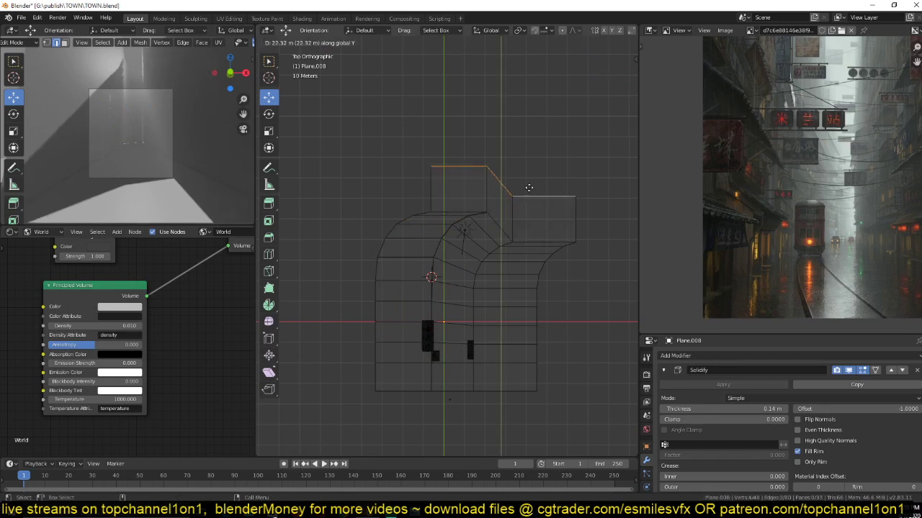
pyautogui.click(525, 234)
pyautogui.press('Tab')
pyautogui.moveTo(530, 250)
pyautogui.mouseDown(button='middle')
pyautogui.moveTo(545, 303)
pyautogui.moveTo(523, 249)
pyautogui.mouseUp(button='middle')
pyautogui.hotkey('shift', 'z')
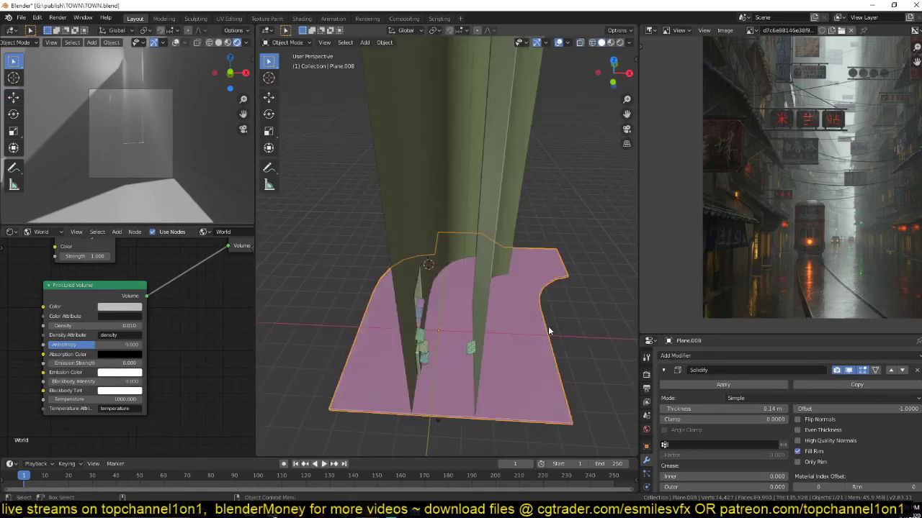
# - Turn on Contact Shadows for the sun light above the walls and save the file
pyautogui.scroll(-5, 547, 326)
pyautogui.moveTo(548, 326); pyautogui.dragTo(484, 212, button='middle')
pyautogui.click(454, 154)
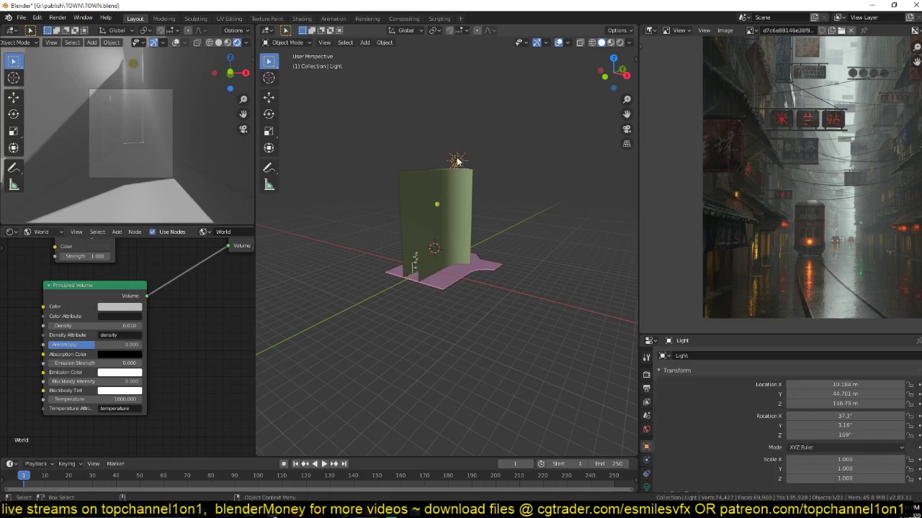
pyautogui.click(646, 468)
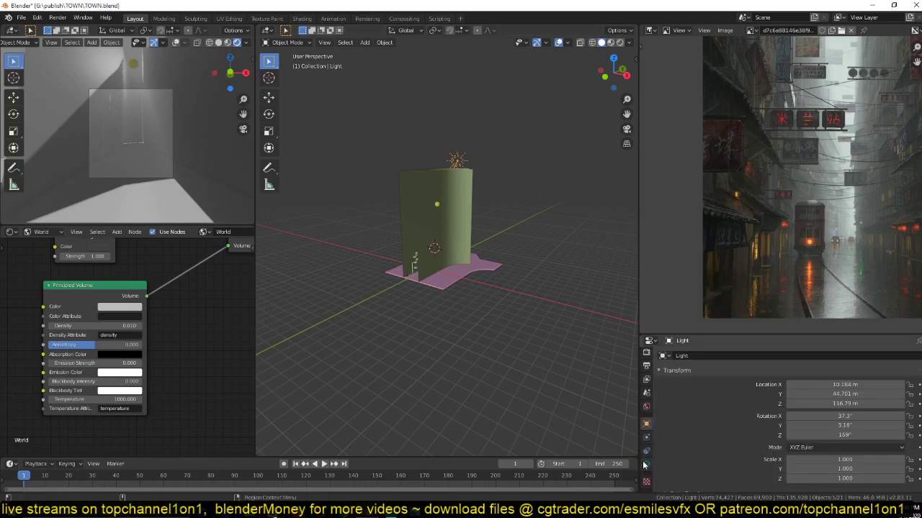
pyautogui.click(691, 461)
pyautogui.scroll(-3, 684, 461)
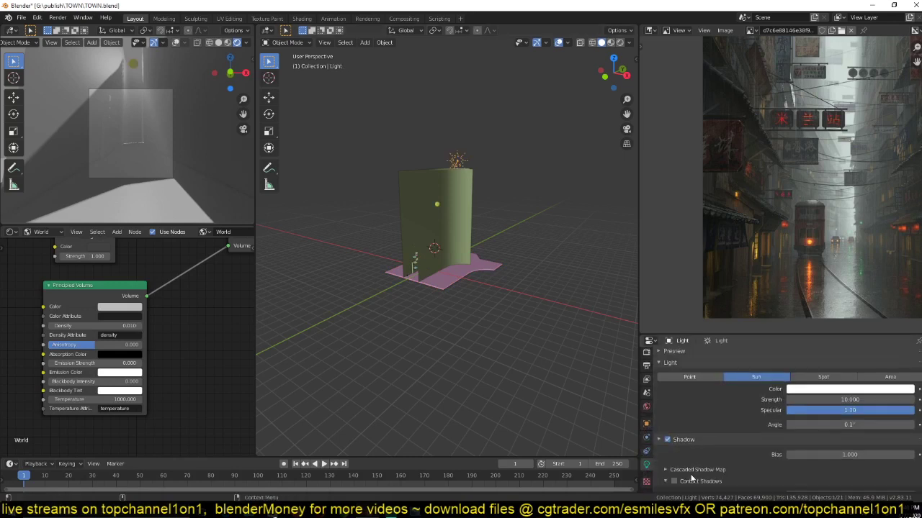
pyautogui.click(670, 444)
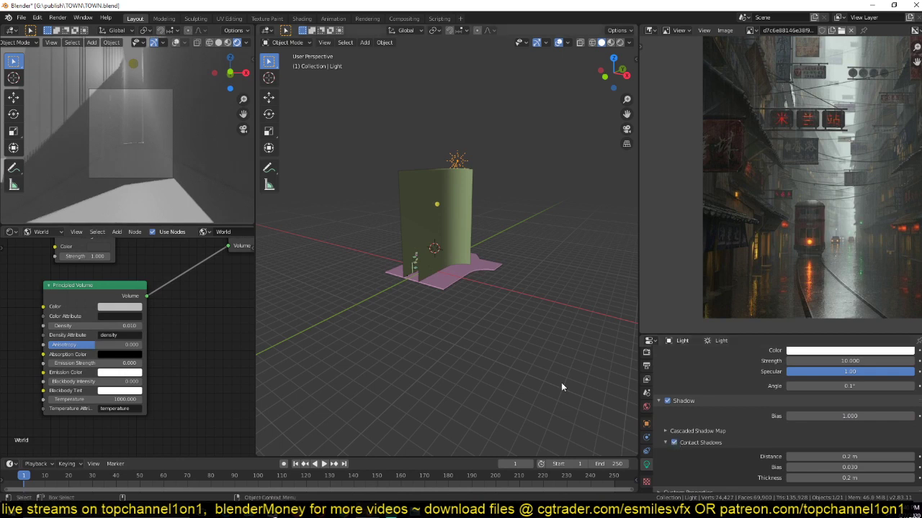
pyautogui.hotkey('ctrl', 's')
pyautogui.scroll(2, 560, 377)
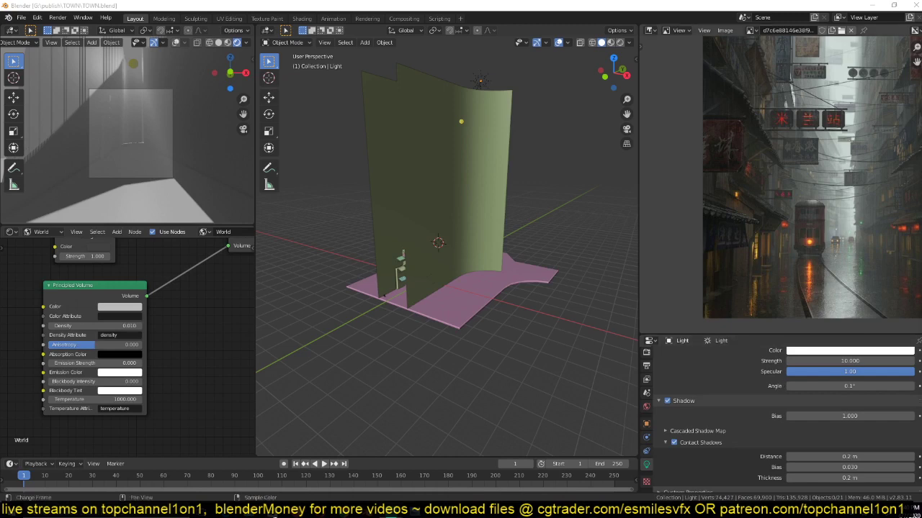
# - In the Streamlabs settings, remove the Push to Talk hotkey of Audio Input Capture and close the settings
pyautogui.moveTo(814, 81); pyautogui.dragTo(457, 74)
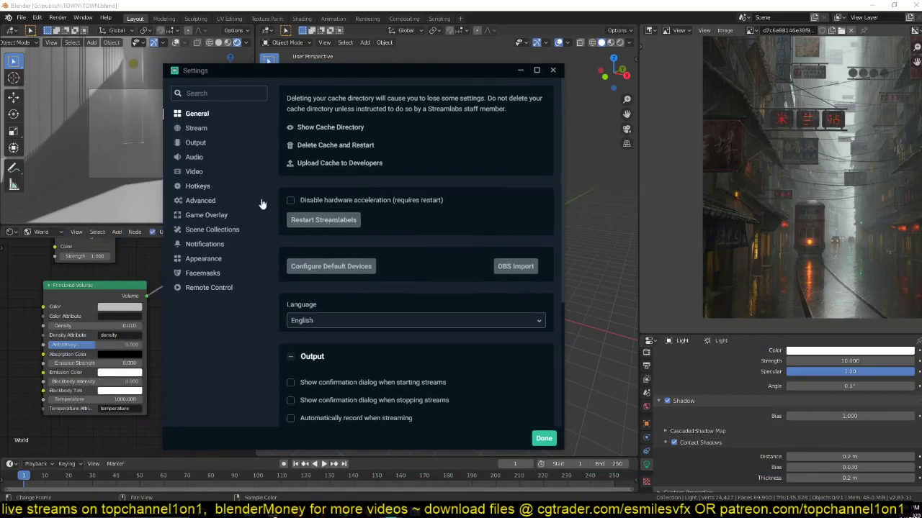
pyautogui.click(202, 185)
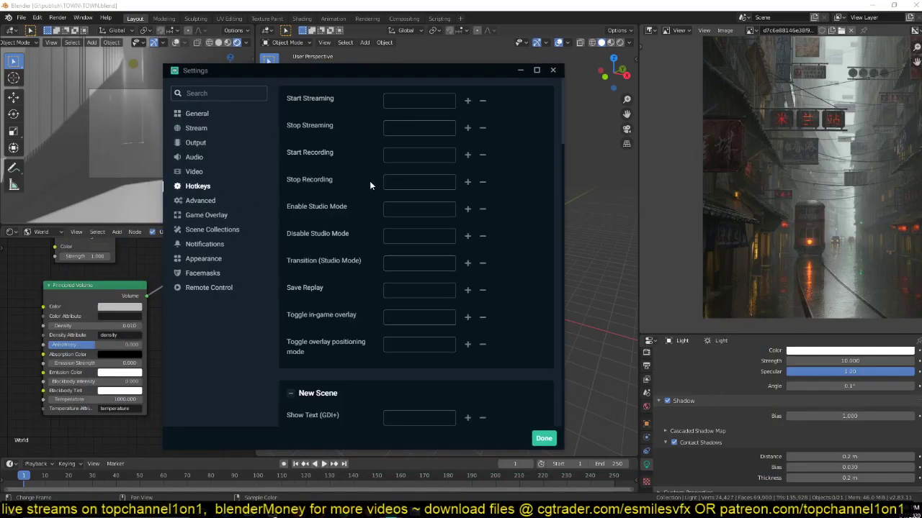
pyautogui.scroll(-15, 375, 198)
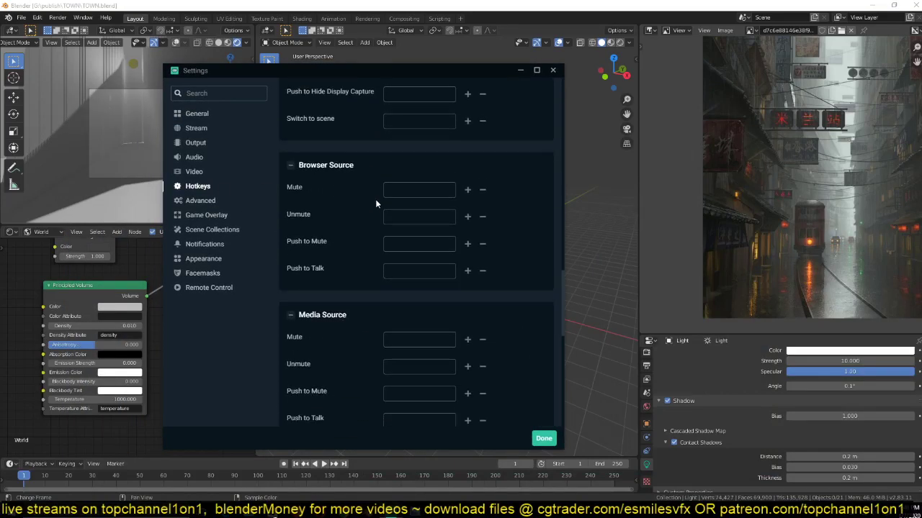
pyautogui.scroll(-3, 375, 198)
pyautogui.scroll(3, 376, 200)
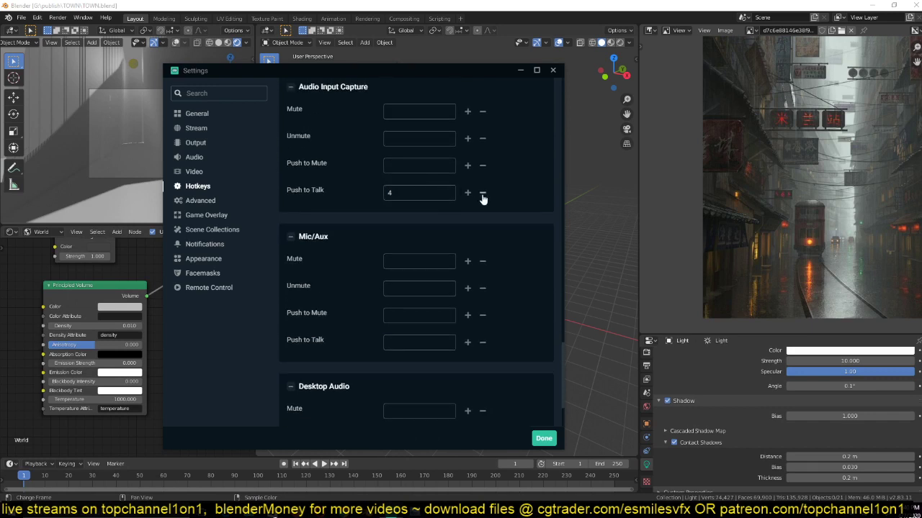
pyautogui.scroll(-1, 456, 314)
pyautogui.scroll(-2, 456, 318)
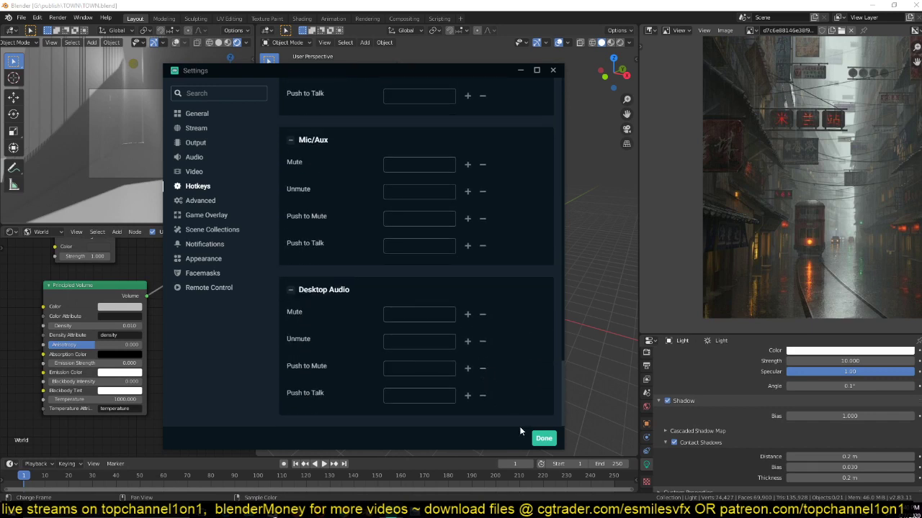
pyautogui.scroll(18, 478, 314)
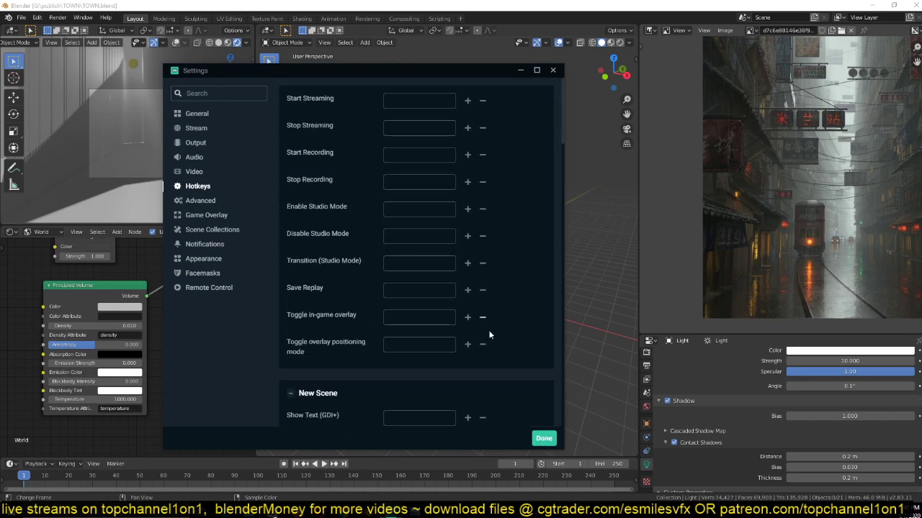
pyautogui.click(544, 439)
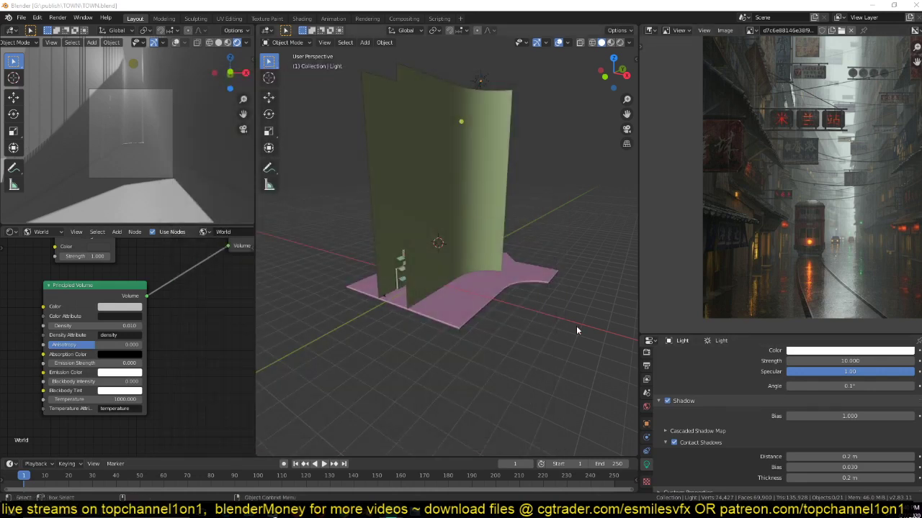
# - Select the ground plane, look at it in top orthographic view and save the file
pyautogui.moveTo(486, 288)
pyautogui.keyDown('shift'); pyautogui.mouseDown(button='middle')
pyautogui.moveTo(492, 280)
pyautogui.moveTo(498, 299)
pyautogui.mouseUp(button='middle'); pyautogui.keyUp('shift')
pyautogui.click(486, 317)
pyautogui.press('KP_7')
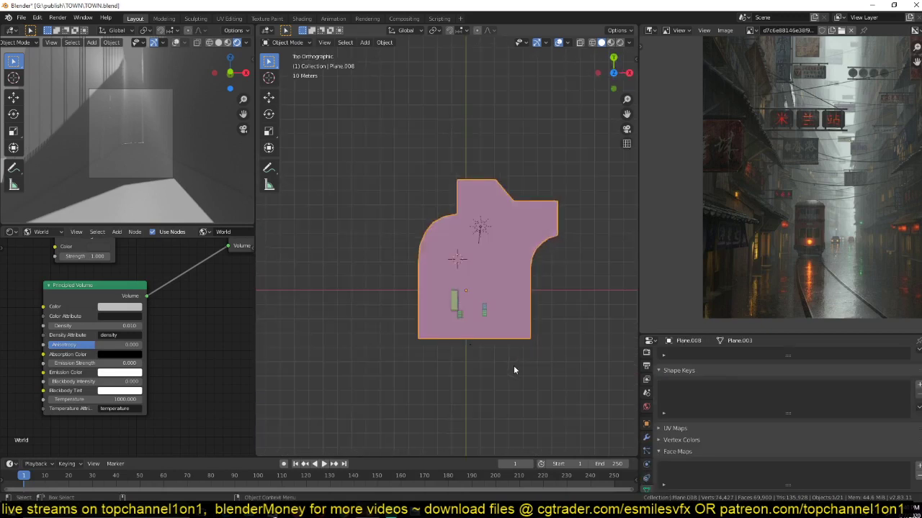
pyautogui.scroll(5, 494, 331)
pyautogui.hotkey('ctrl', 's')
pyautogui.scroll(-4, 494, 334)
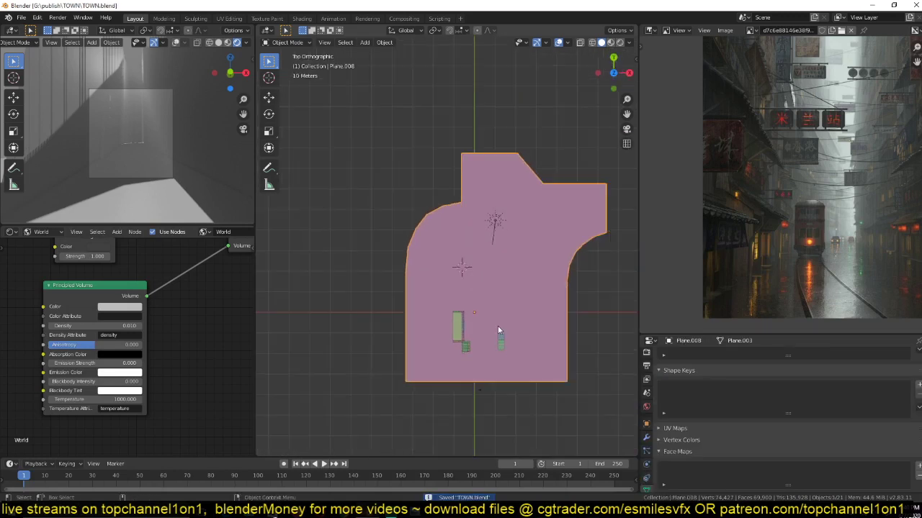
# - Select the curved street walls and isolate them in local view
pyautogui.moveTo(497, 325); pyautogui.dragTo(433, 299, button='middle')
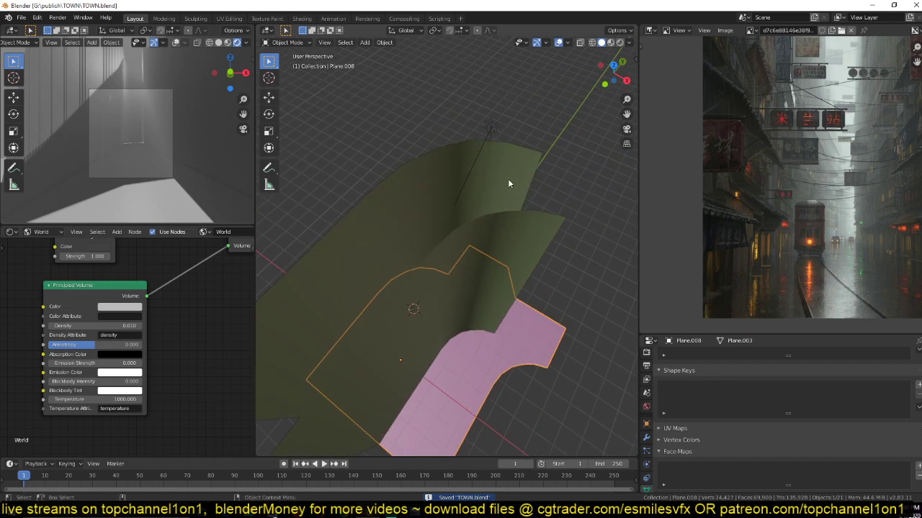
pyautogui.click(490, 129)
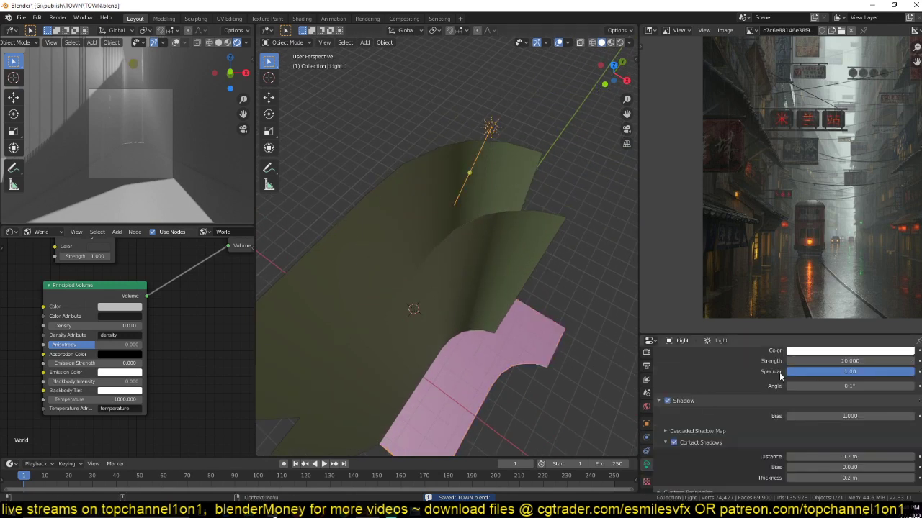
pyautogui.moveTo(400, 246); pyautogui.dragTo(403, 295, button='middle')
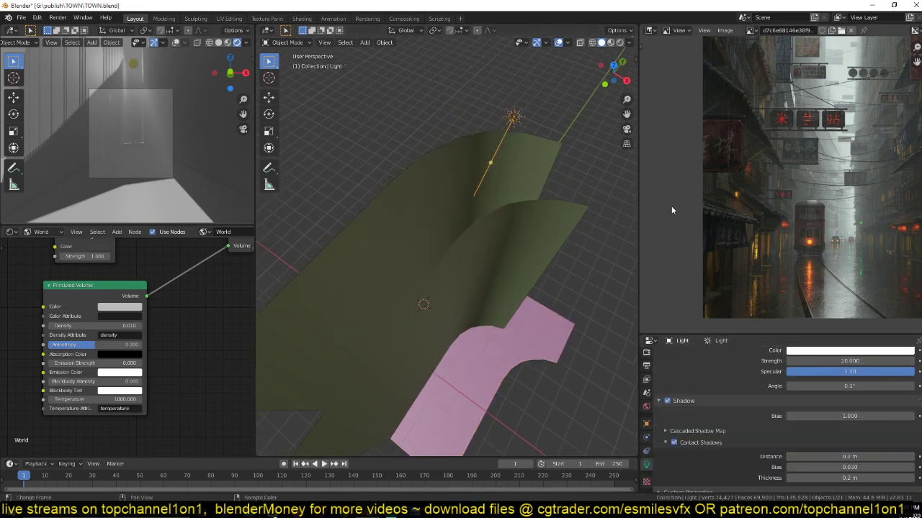
pyautogui.click(390, 345)
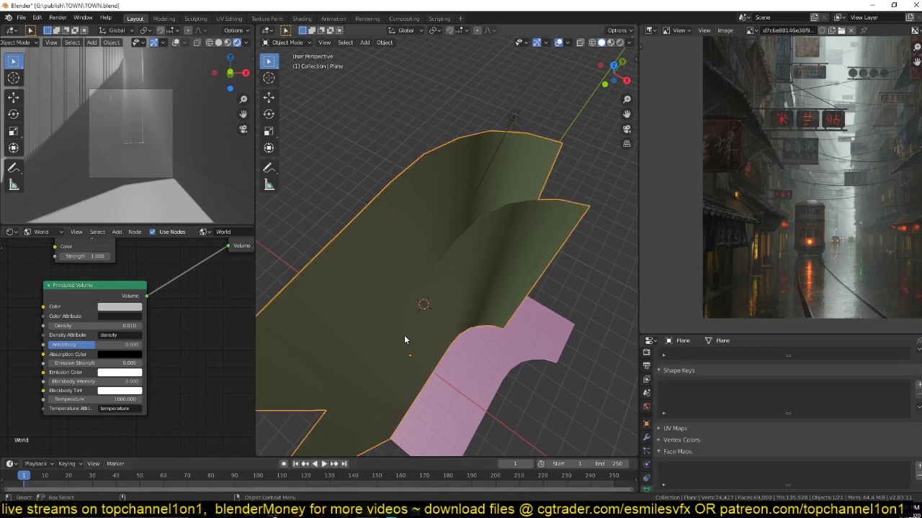
pyautogui.press('/')
pyautogui.moveTo(408, 328); pyautogui.dragTo(468, 267, button='middle')
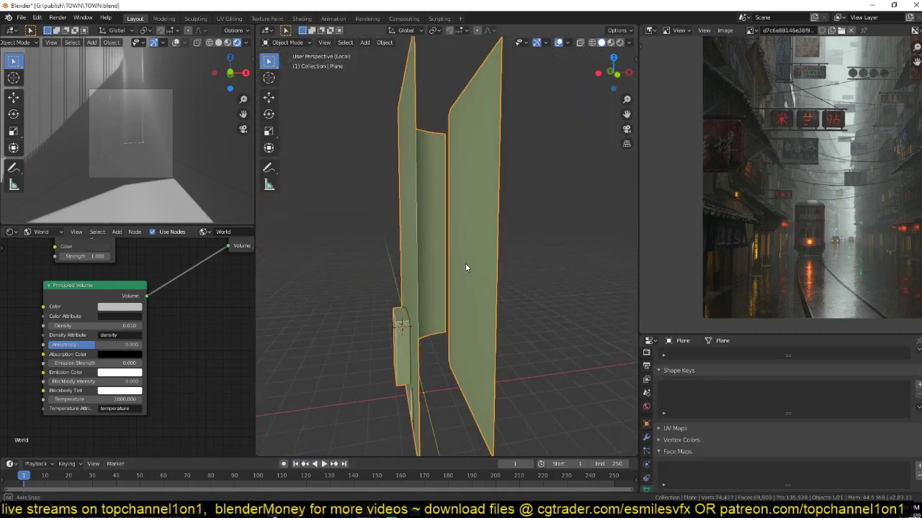
# - Switch the shader editor from World to Object nodes and give the walls a new material
pyautogui.click(47, 233)
pyautogui.click(48, 254)
pyautogui.moveTo(239, 270); pyautogui.dragTo(234, 279, button='middle')
pyautogui.moveTo(354, 262); pyautogui.dragTo(403, 259, button='middle')
pyautogui.click(41, 232)
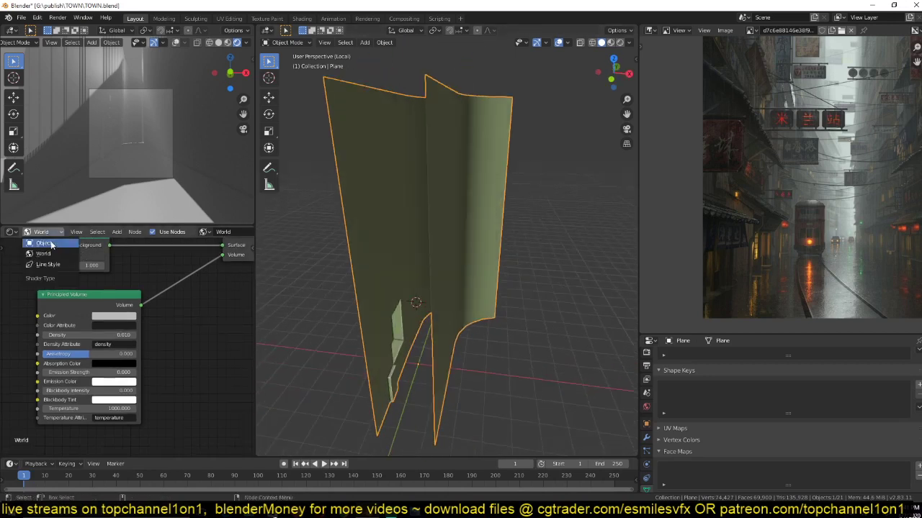
pyautogui.click(51, 245)
pyautogui.moveTo(348, 214); pyautogui.dragTo(364, 219, button='middle')
pyautogui.click(221, 233)
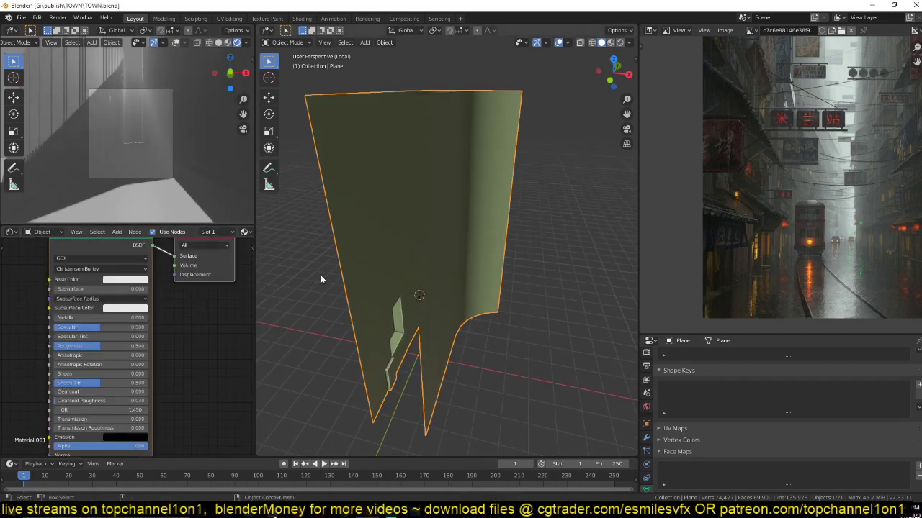
pyautogui.moveTo(2, 316); pyautogui.dragTo(94, 339, button='middle')
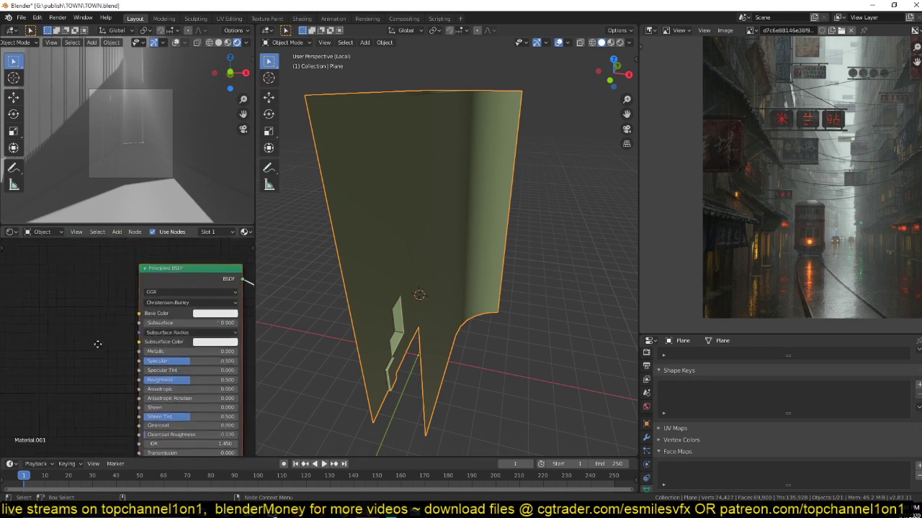
# - Show the walls in material preview shading and add an Image Texture node, opening its image file browser
pyautogui.click(611, 42)
pyautogui.hotkey('shift', 'a')
pyautogui.moveTo(69, 322)
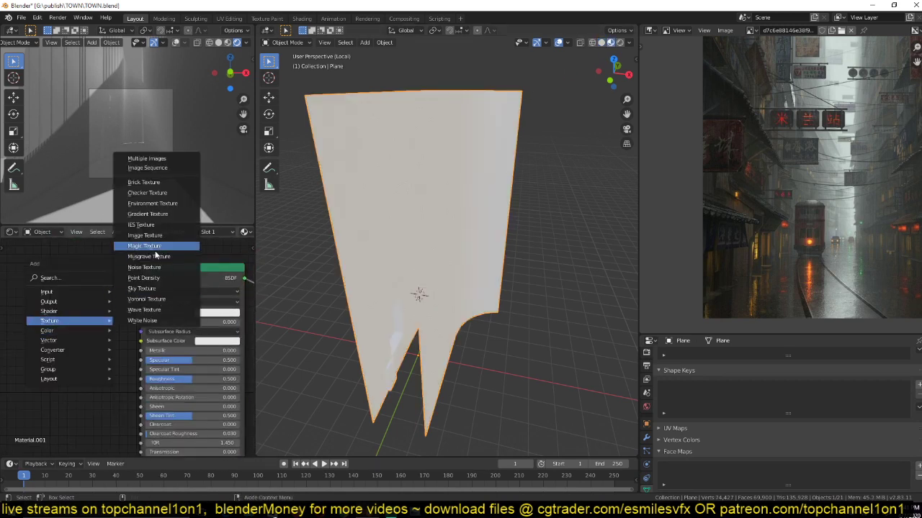
pyautogui.click(145, 235)
pyautogui.click(79, 288)
pyautogui.click(107, 305)
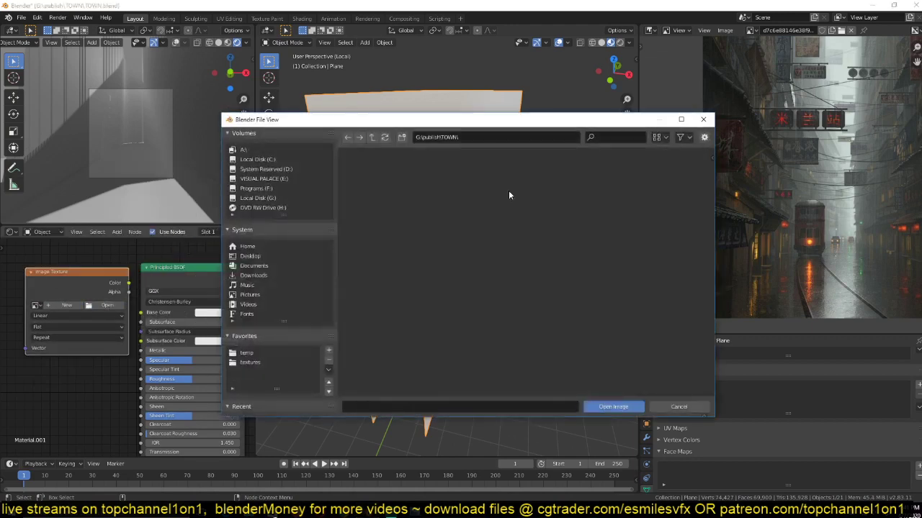
# - Browse the textures folder and load the android-2160x1920 wallpaper image into the Image Texture node
pyautogui.click(249, 362)
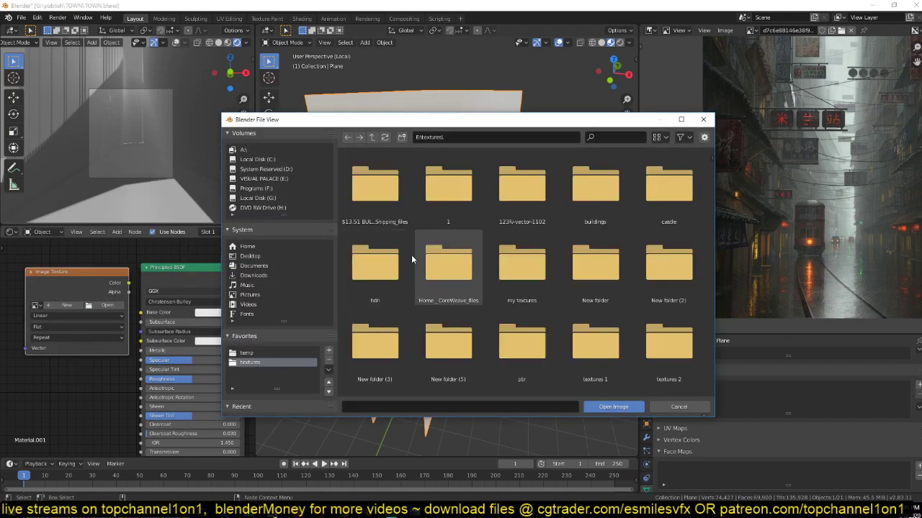
pyautogui.scroll(-3, 421, 248)
pyautogui.scroll(2, 417, 263)
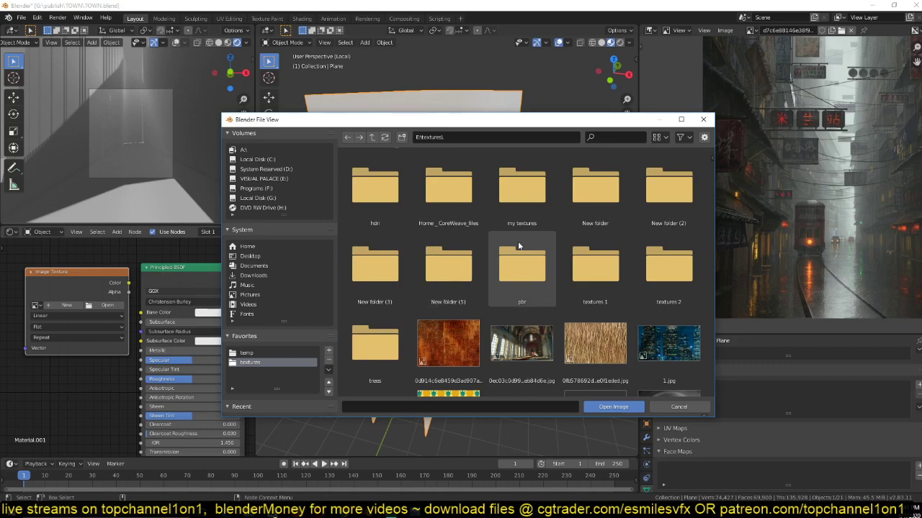
pyautogui.scroll(-10, 515, 275)
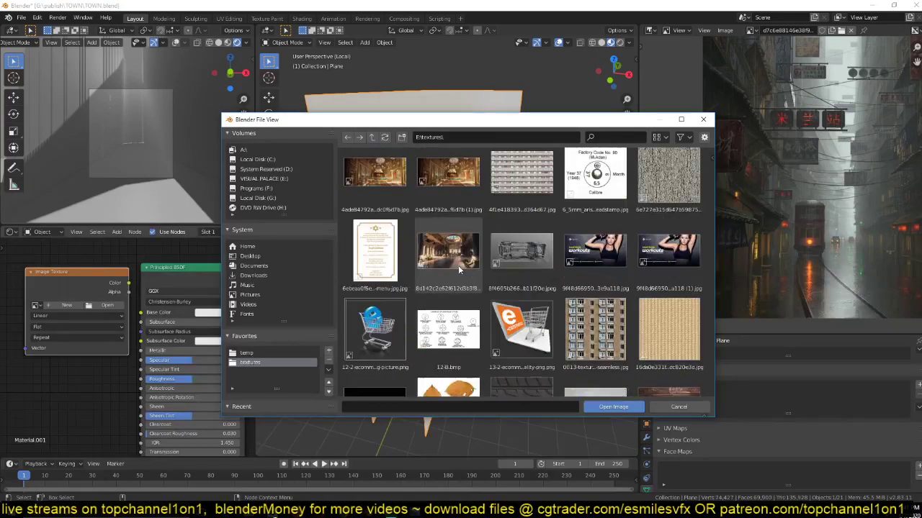
pyautogui.scroll(-10, 459, 271)
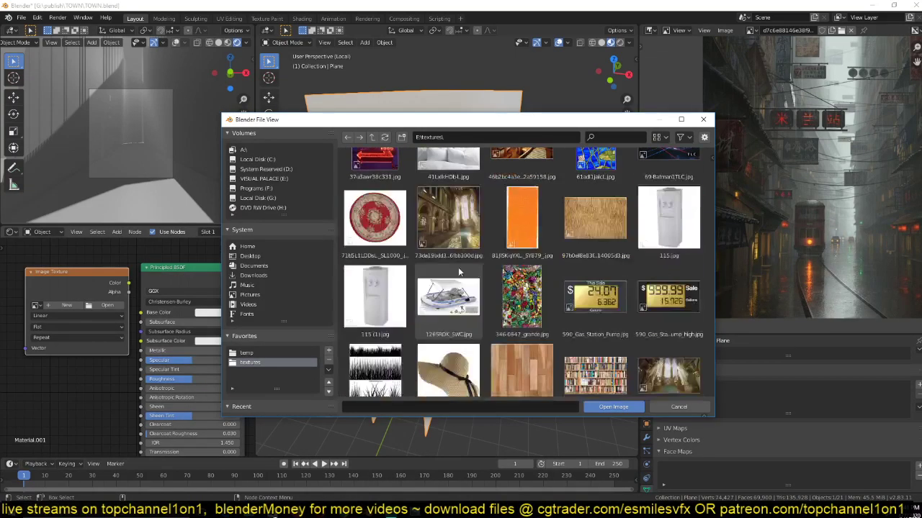
pyautogui.scroll(-10, 459, 270)
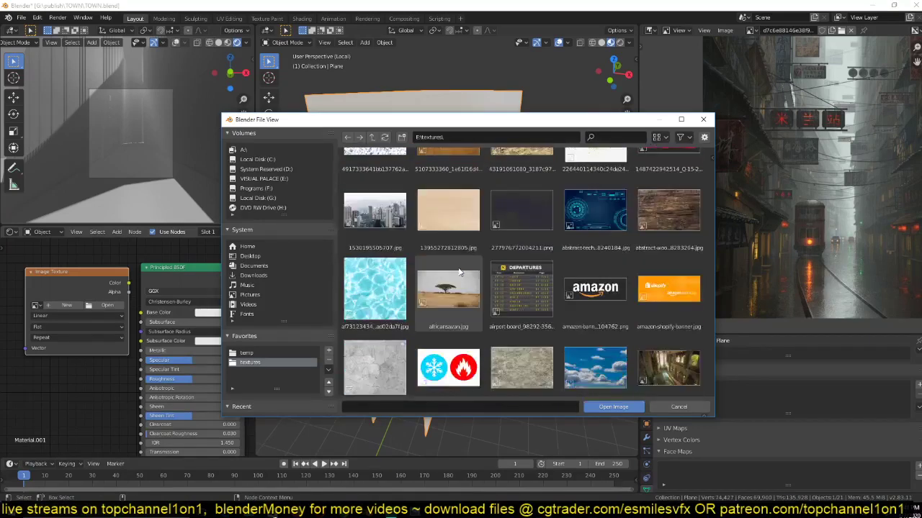
pyautogui.doubleClick(374, 252)
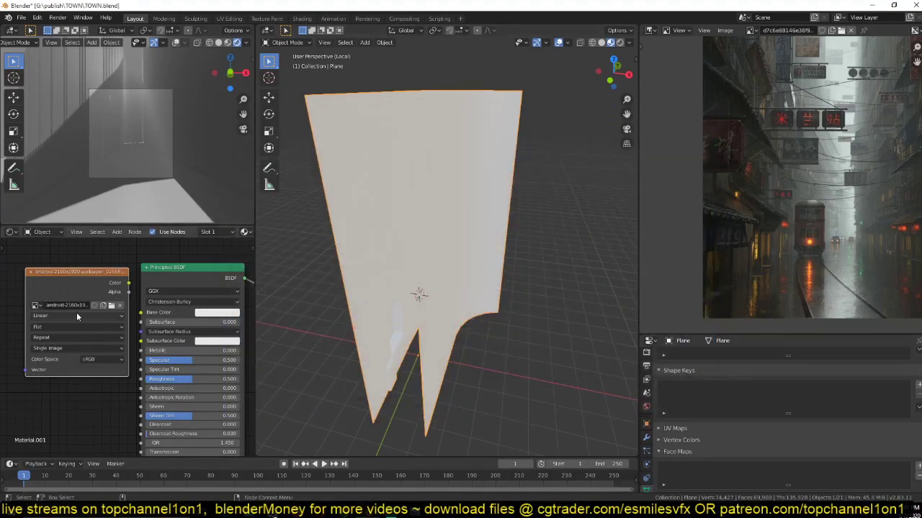
# - Route the image's colour past the Principled BSDF to preview it on the walls, and add Mapping and Texture Coordinate nodes
pyautogui.moveTo(95, 317); pyautogui.dragTo(190, 333, button='middle')
pyautogui.moveTo(173, 288); pyautogui.dragTo(235, 329)
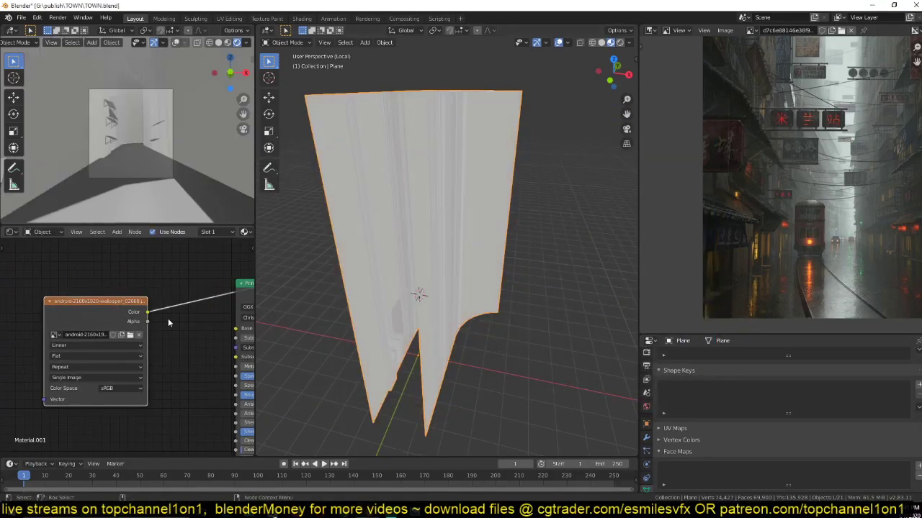
pyautogui.click(110, 294)
pyautogui.click(91, 306)
pyautogui.hotkey('ctrl', 't')
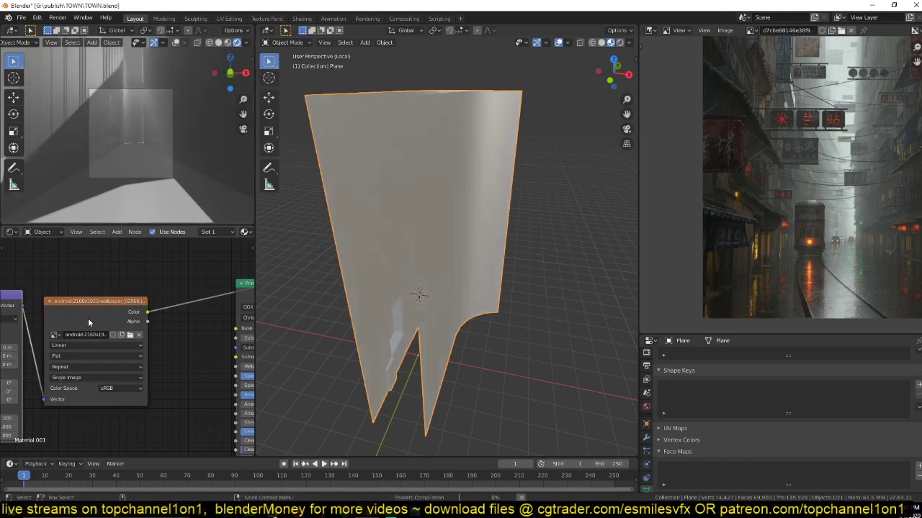
# - Drive the Mapping node with Object texture coordinates and switch the wall image's projection to Box
pyautogui.moveTo(81, 355); pyautogui.dragTo(188, 329, button='middle')
pyautogui.moveTo(56, 370); pyautogui.dragTo(142, 357, button='middle')
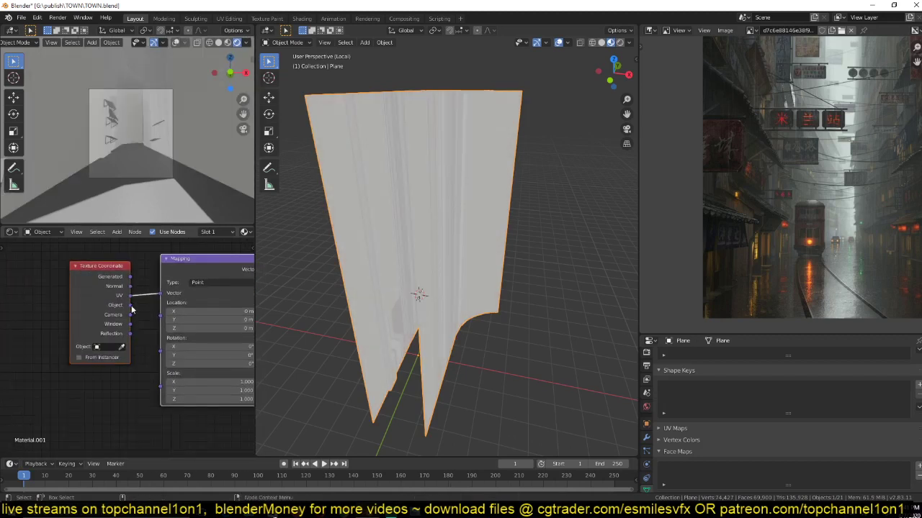
pyautogui.moveTo(131, 306); pyautogui.dragTo(168, 292)
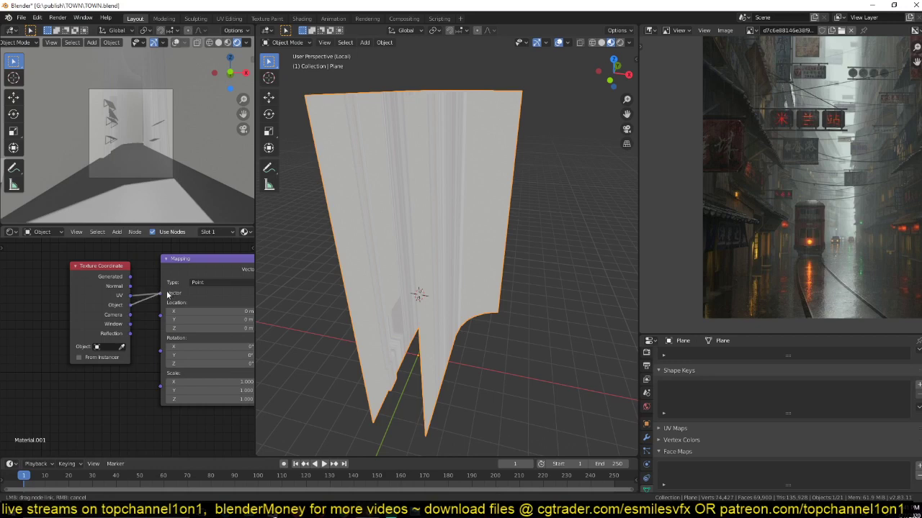
pyautogui.moveTo(170, 311); pyautogui.dragTo(22, 325, button='middle')
pyautogui.click(190, 332)
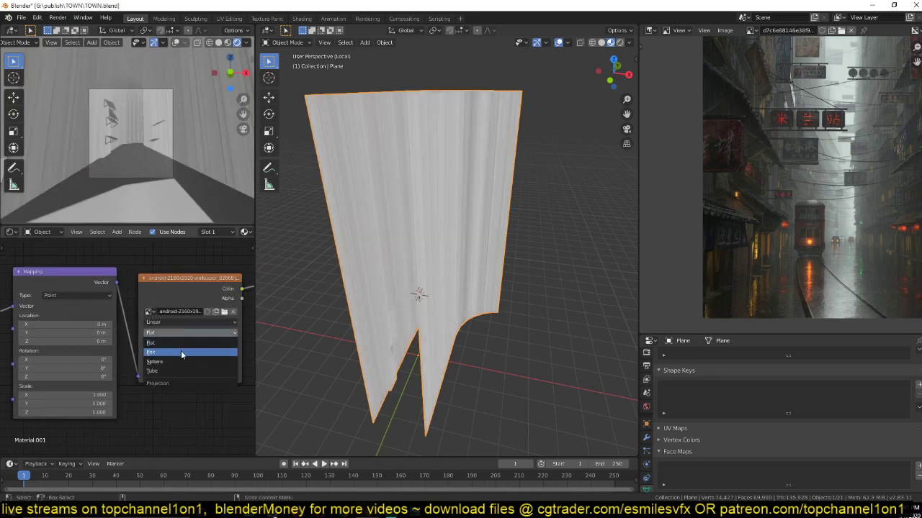
pyautogui.click(183, 351)
pyautogui.moveTo(243, 339); pyautogui.dragTo(128, 324, button='middle')
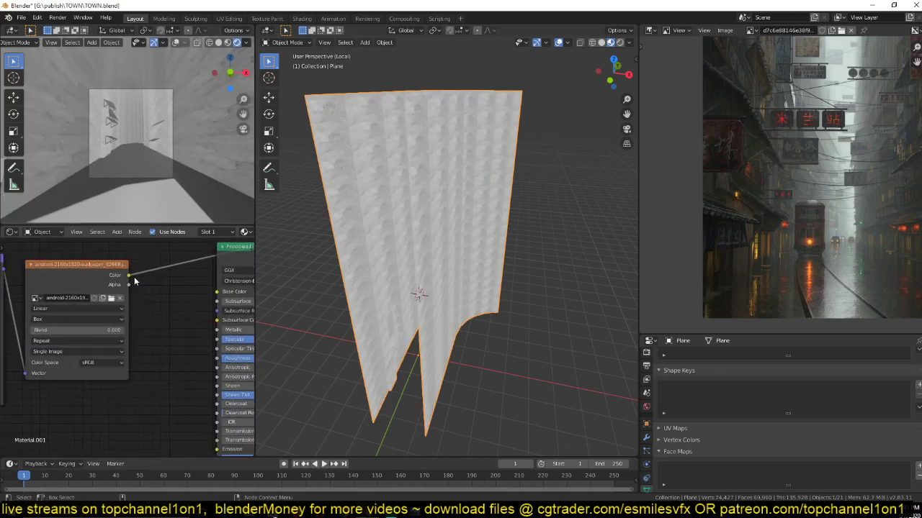
# - Set the wall texture's mapping scale to 0.510 on X, Y and Z, judging it from the camera view
pyautogui.moveTo(364, 260); pyautogui.dragTo(405, 199, button='middle')
pyautogui.scroll(5, 410, 247)
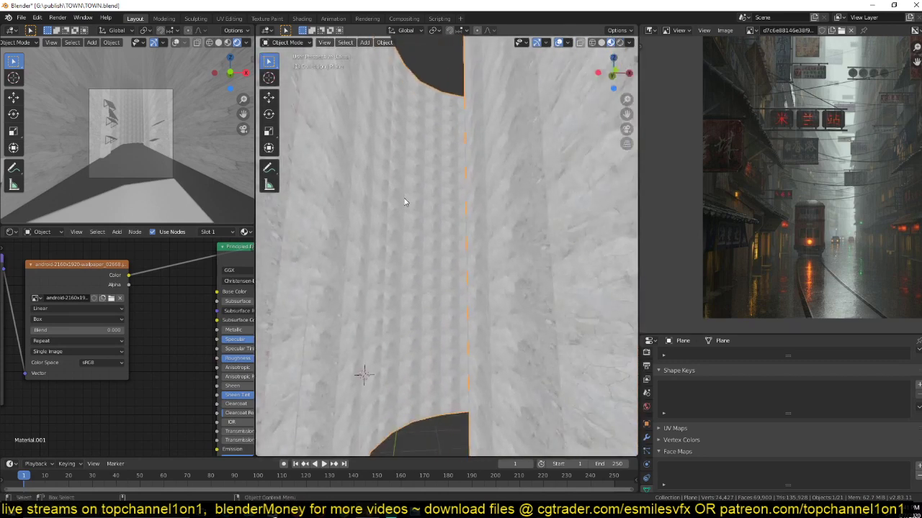
pyautogui.scroll(-2, 404, 198)
pyautogui.press('KP_0')
pyautogui.scroll(4, 404, 198)
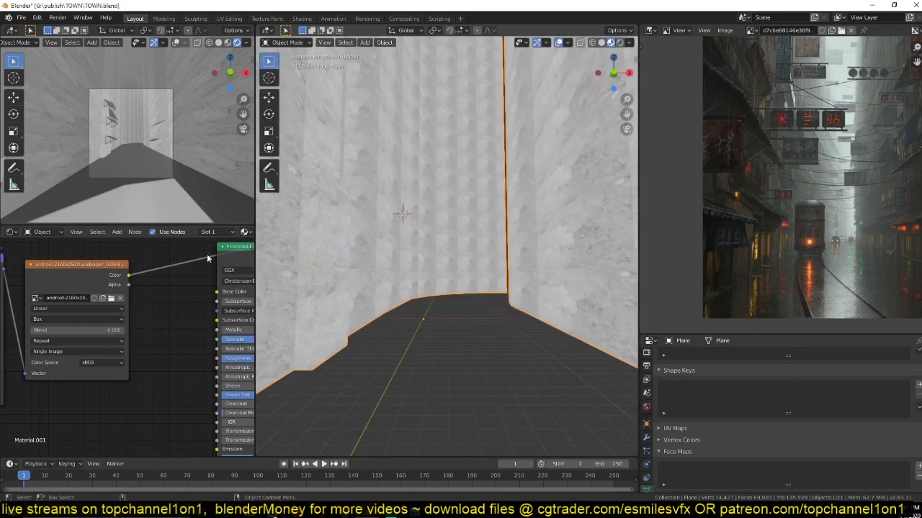
pyautogui.moveTo(159, 310); pyautogui.dragTo(248, 280, button='middle')
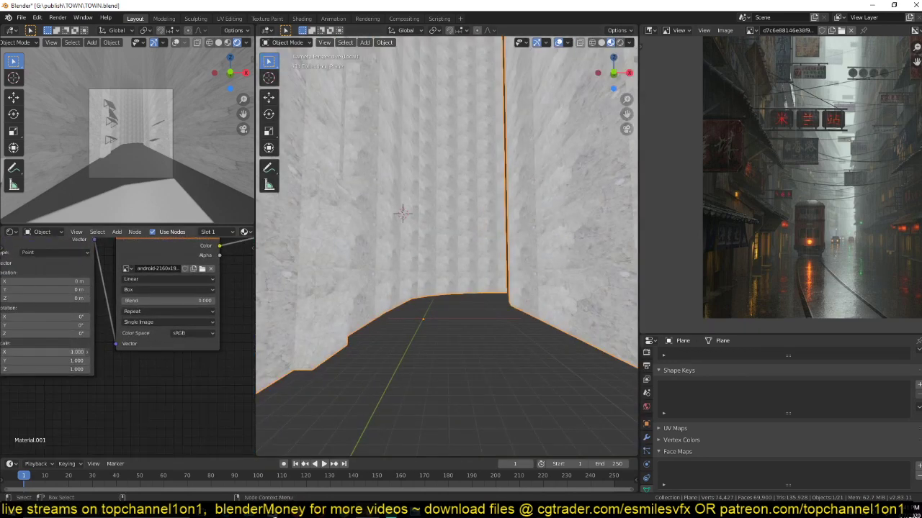
pyautogui.moveTo(61, 352); pyautogui.dragTo(40, 369)
pyautogui.moveTo(163, 306); pyautogui.dragTo(6, 358, button='middle')
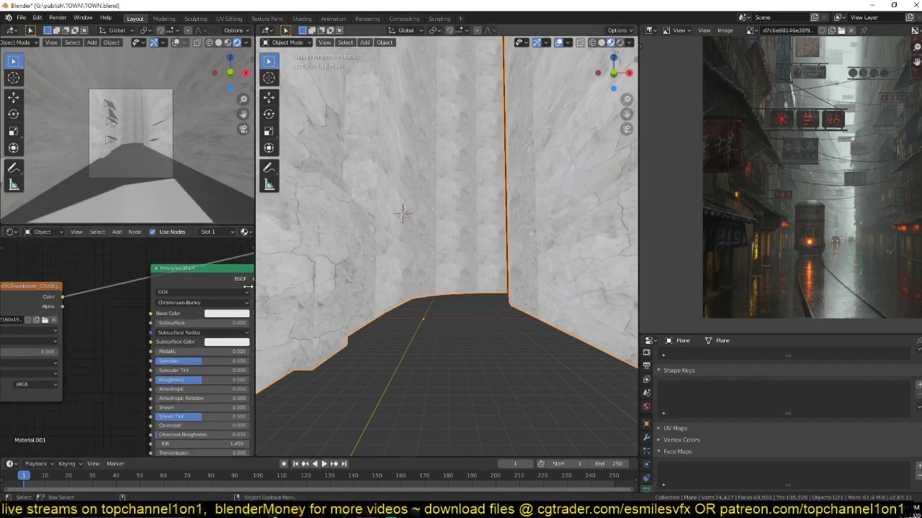
# - Connect the image colour to Base Color, and to Roughness through a Math Add node with value 0.460
pyautogui.moveTo(62, 297); pyautogui.dragTo(151, 380)
pyautogui.hotkey('shift', 'a')
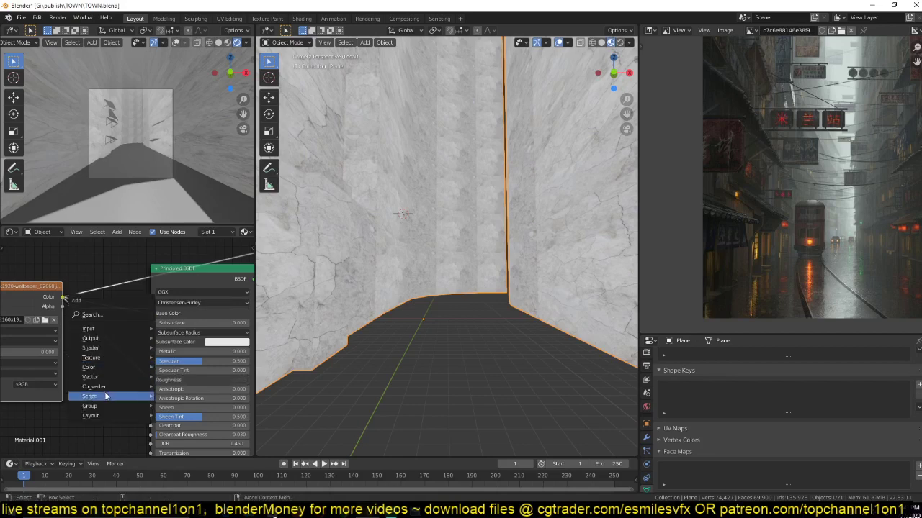
pyautogui.moveTo(94, 387)
pyautogui.click(193, 309)
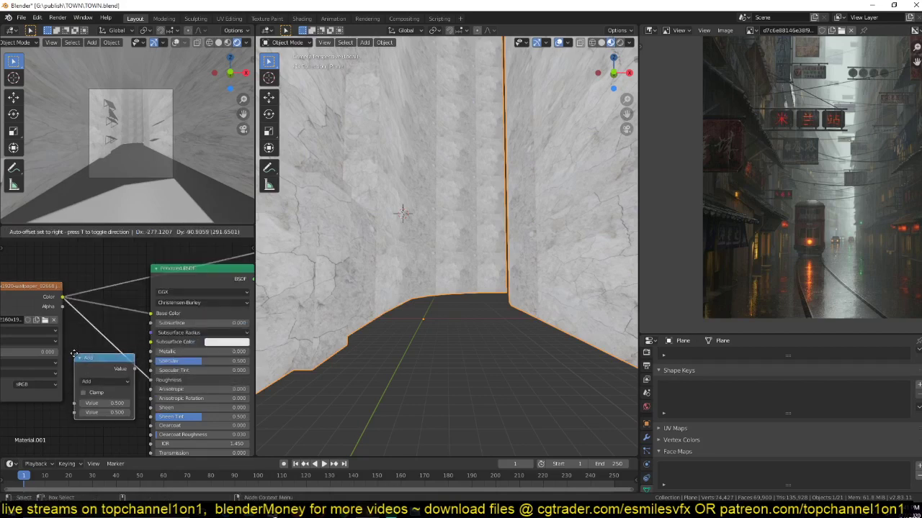
pyautogui.click(97, 351)
pyautogui.moveTo(126, 407)
pyautogui.mouseDown()
pyautogui.moveTo(108, 408)
pyautogui.moveTo(130, 408)
pyautogui.mouseUp()
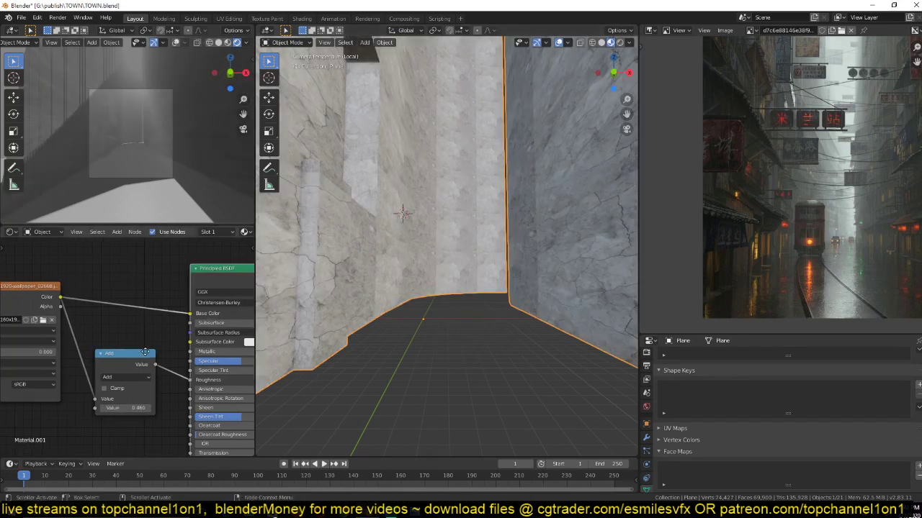
pyautogui.moveTo(147, 347)
pyautogui.mouseDown(button='middle')
pyautogui.moveTo(114, 347)
pyautogui.moveTo(136, 353)
pyautogui.mouseUp(button='middle')
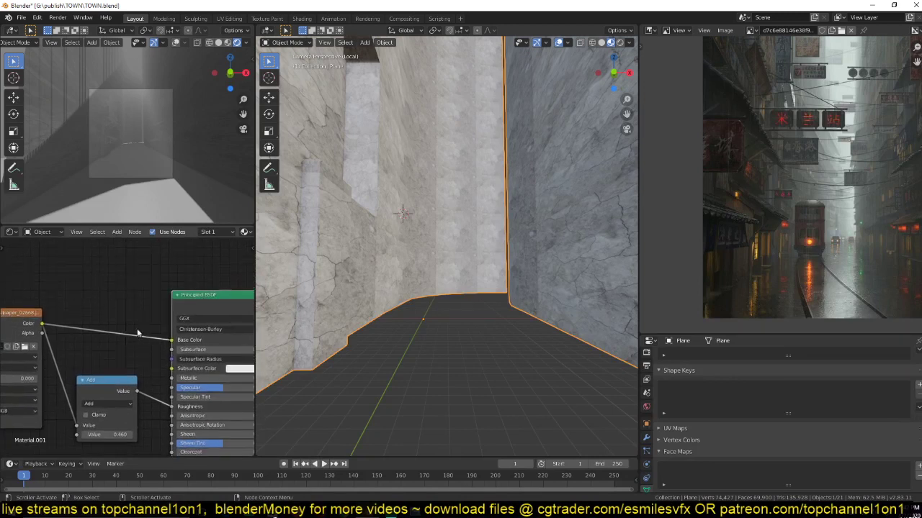
# - Insert a MixRGB node between the wall image and Base Color and set its blending mode to Overlay
pyautogui.hotkey('shift', 'a')
pyautogui.moveTo(99, 304)
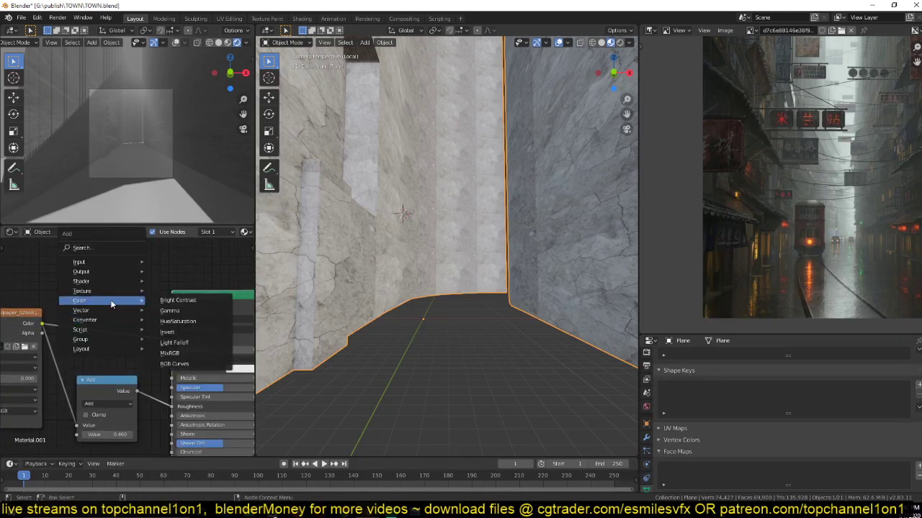
pyautogui.click(170, 353)
pyautogui.click(108, 316)
pyautogui.click(107, 323)
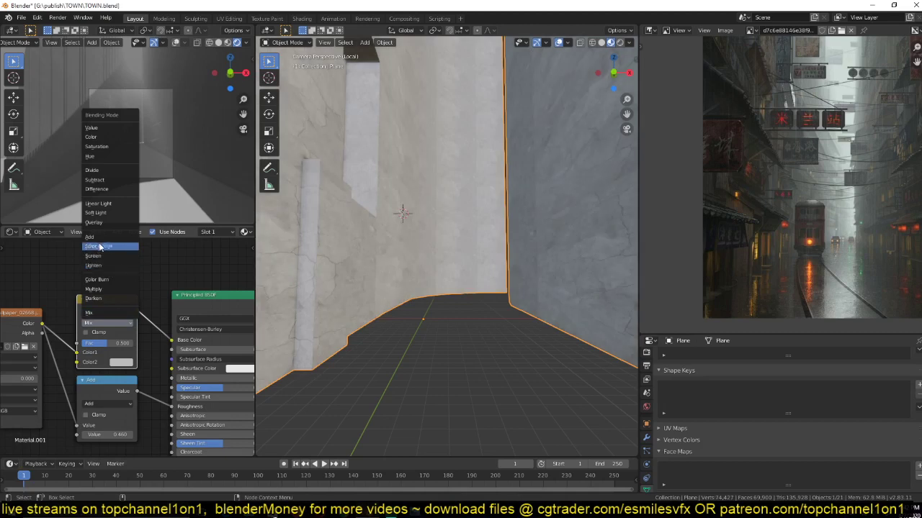
pyautogui.click(115, 223)
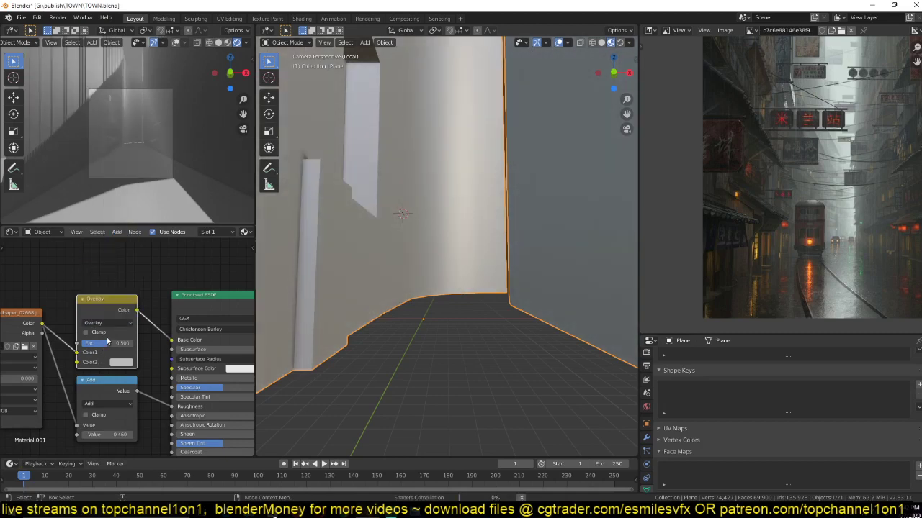
# - Give the Overlay node a muted brownish-grey second colour and a factor of 1.000, and save the file
pyautogui.click(121, 361)
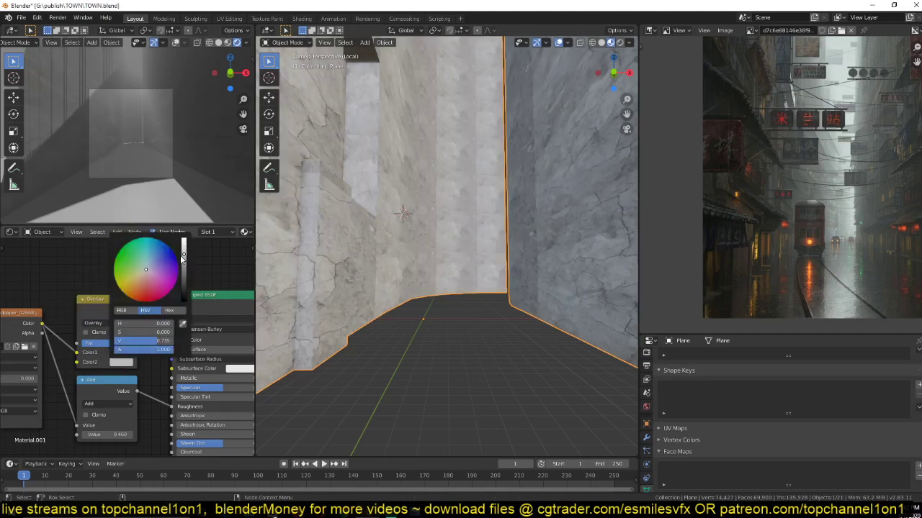
pyautogui.moveTo(183, 256); pyautogui.dragTo(143, 273)
pyautogui.click(147, 272)
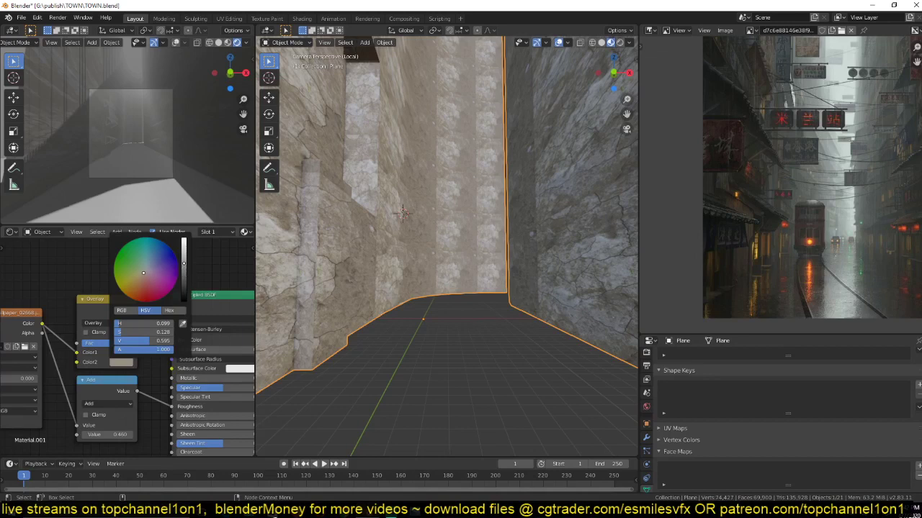
pyautogui.scroll(1, 413, 232)
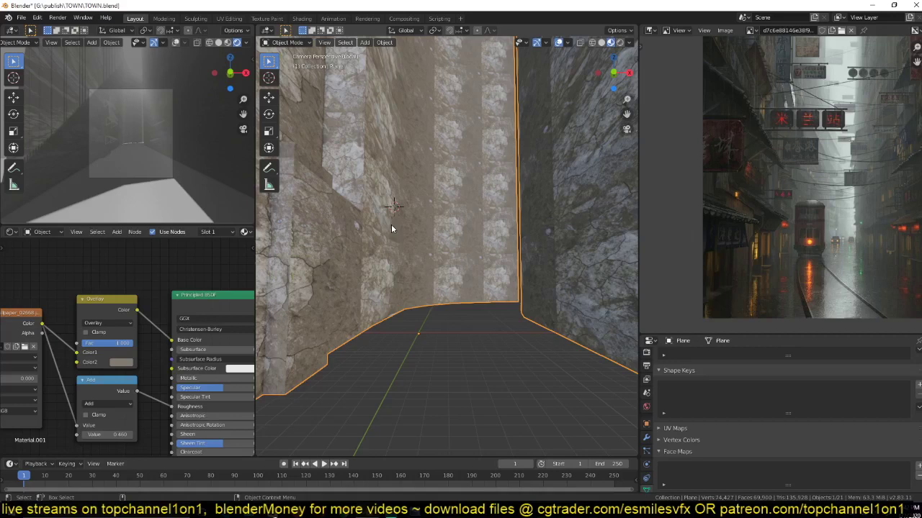
pyautogui.scroll(2, 391, 229)
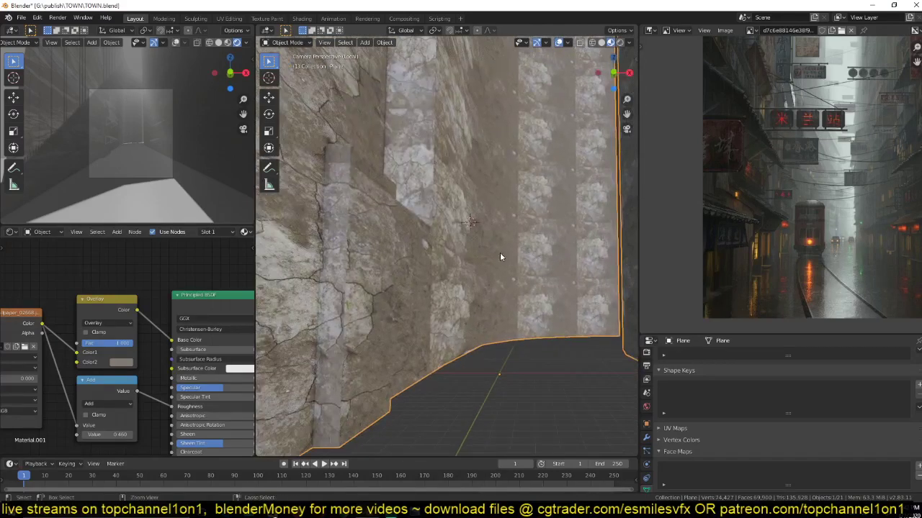
pyautogui.hotkey('ctrl', 's')
pyautogui.scroll(1, 121, 331)
# - Duplicate the Texture Coordinate, Mapping and Image Texture nodes above the originals and set the image's colour space to Linear ACES
pyautogui.moveTo(121, 331); pyautogui.dragTo(240, 328, button='middle')
pyautogui.scroll(-6, 234, 328)
pyautogui.moveTo(242, 306); pyautogui.dragTo(55, 381)
pyautogui.moveTo(78, 374); pyautogui.dragTo(44, 410, button='middle')
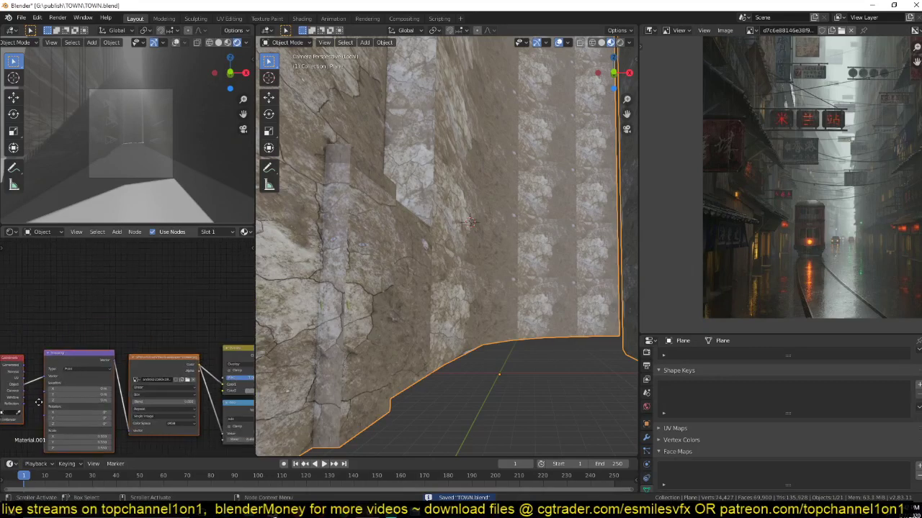
pyautogui.hotkey('shift', 'd')
pyautogui.click(128, 299)
pyautogui.click(178, 305)
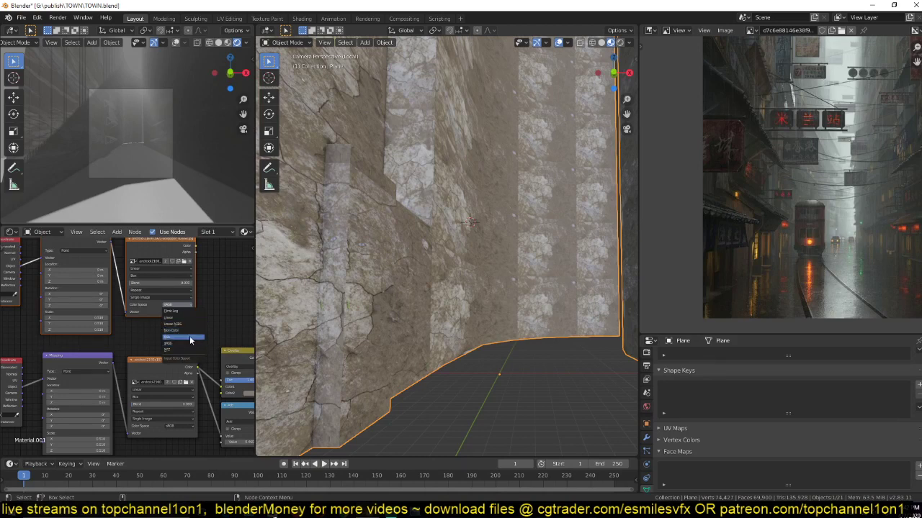
pyautogui.click(195, 328)
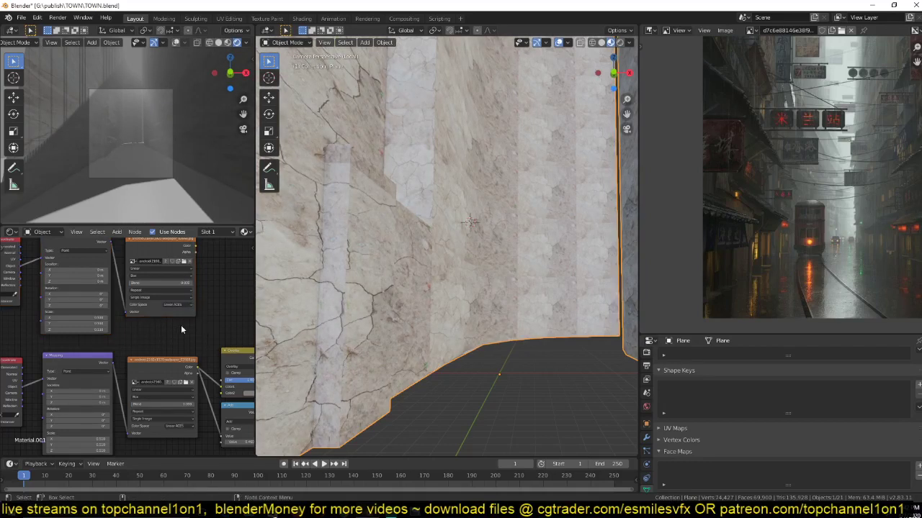
# - Load the concrete_001-Panorama_Preview image from the textures folder into the duplicated Image Texture node and preview it on the walls
pyautogui.moveTo(176, 327); pyautogui.dragTo(162, 381, button='middle')
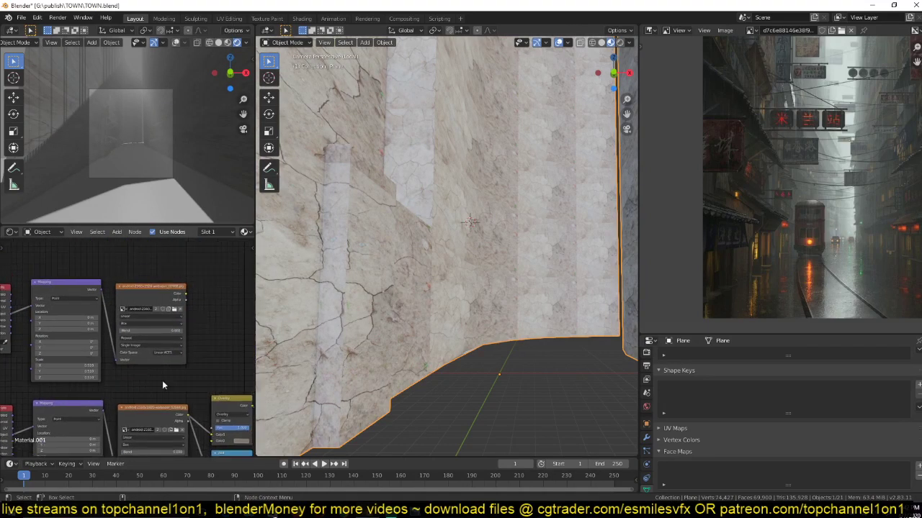
pyautogui.scroll(2, 162, 380)
pyautogui.click(191, 295)
pyautogui.scroll(-10, 337, 320)
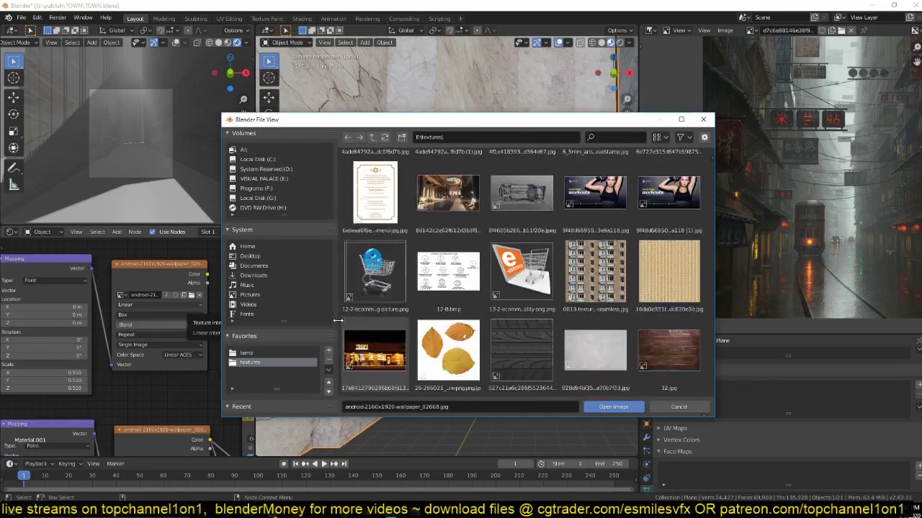
pyautogui.scroll(-15, 337, 320)
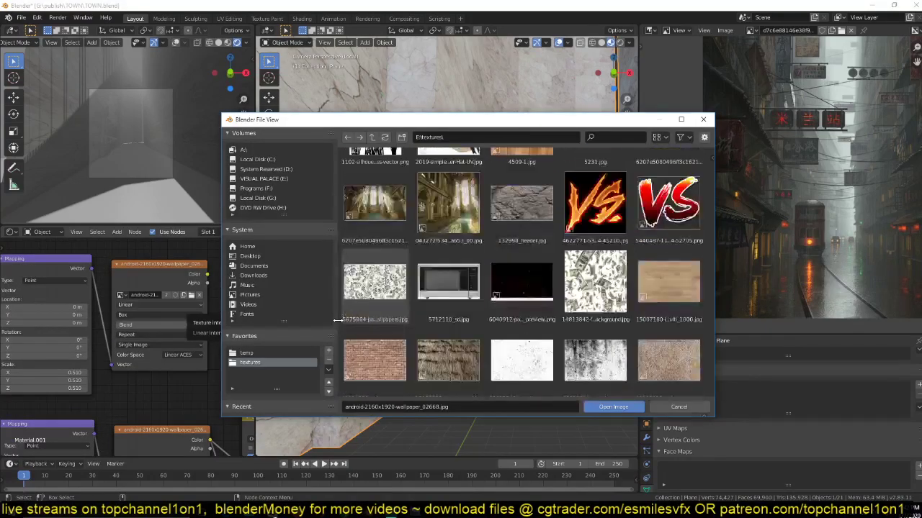
pyautogui.scroll(-5, 338, 320)
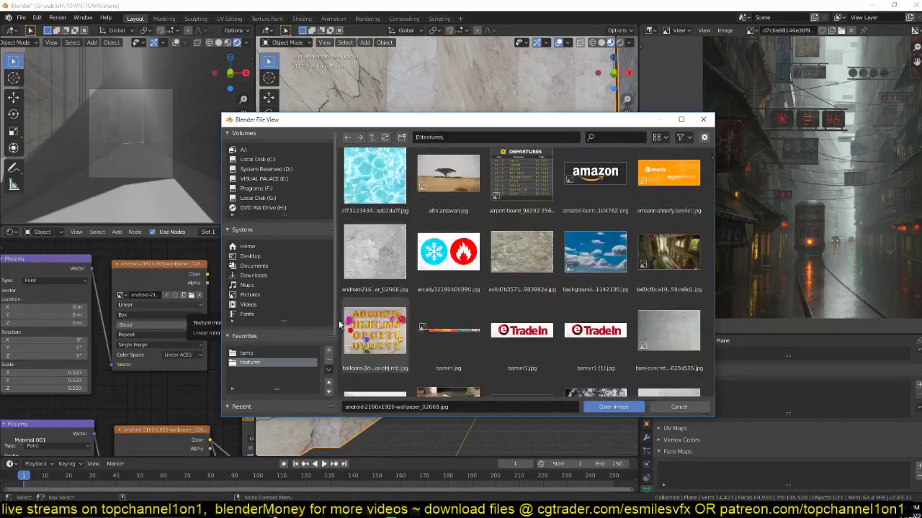
pyautogui.scroll(-7, 339, 324)
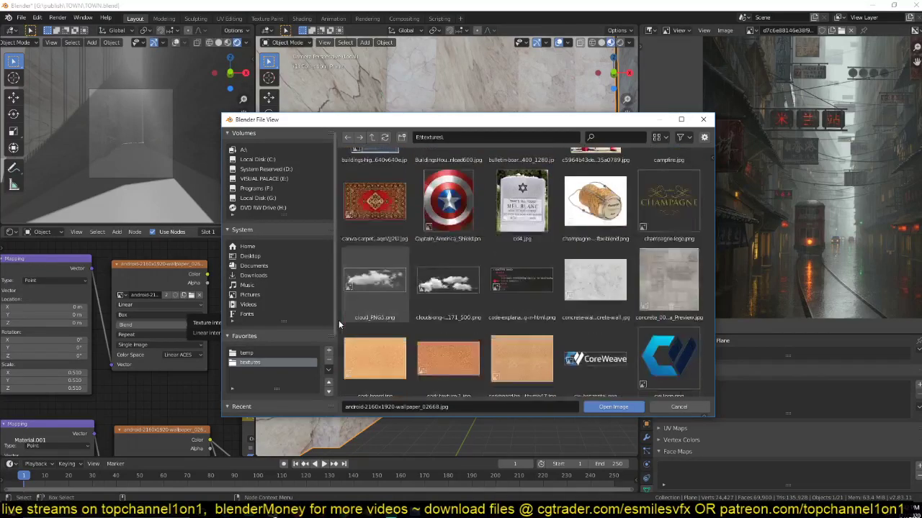
pyautogui.doubleClick(648, 284)
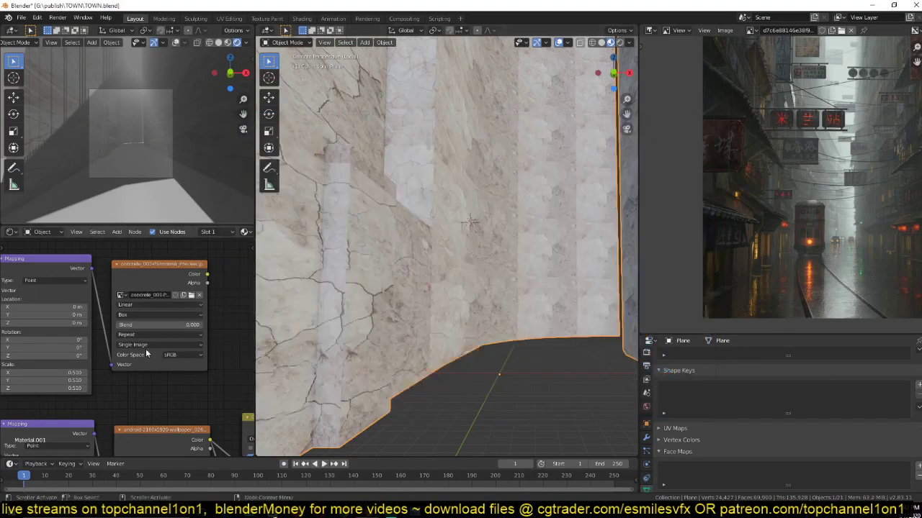
pyautogui.moveTo(152, 350); pyautogui.dragTo(41, 350, button='middle')
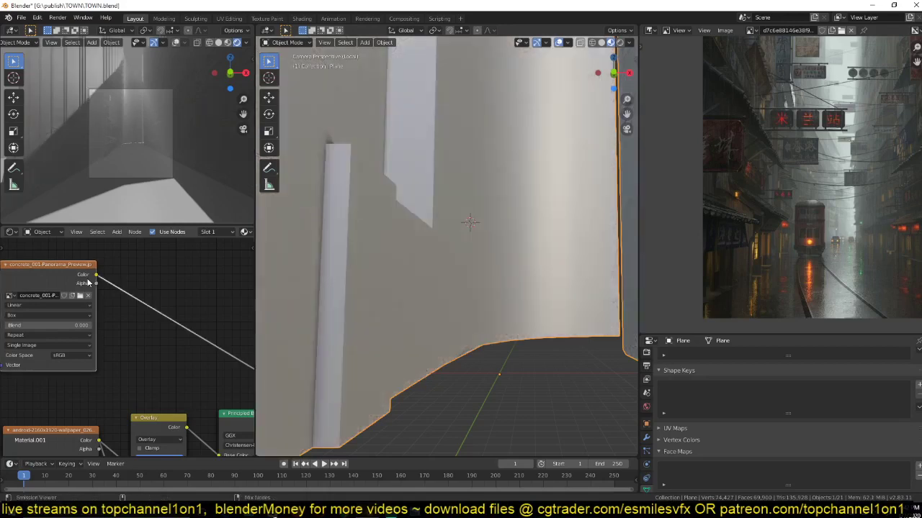
pyautogui.moveTo(88, 282); pyautogui.dragTo(168, 289, button='middle')
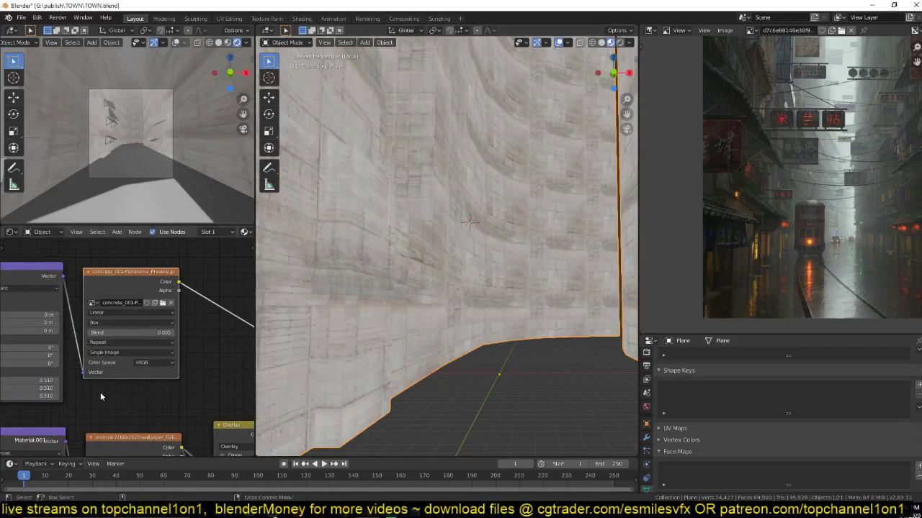
# - Feed the concrete image's colour into the Overlay mix node alongside the first wall image and change the blending mode to Multiply
pyautogui.moveTo(178, 391); pyautogui.dragTo(97, 333, button='middle')
pyautogui.moveTo(147, 377); pyautogui.dragTo(168, 343)
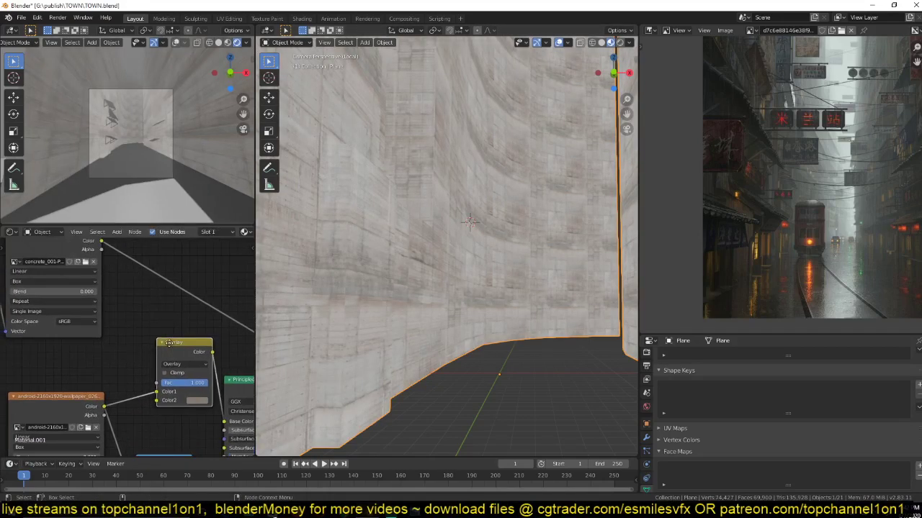
pyautogui.moveTo(102, 249); pyautogui.dragTo(157, 391)
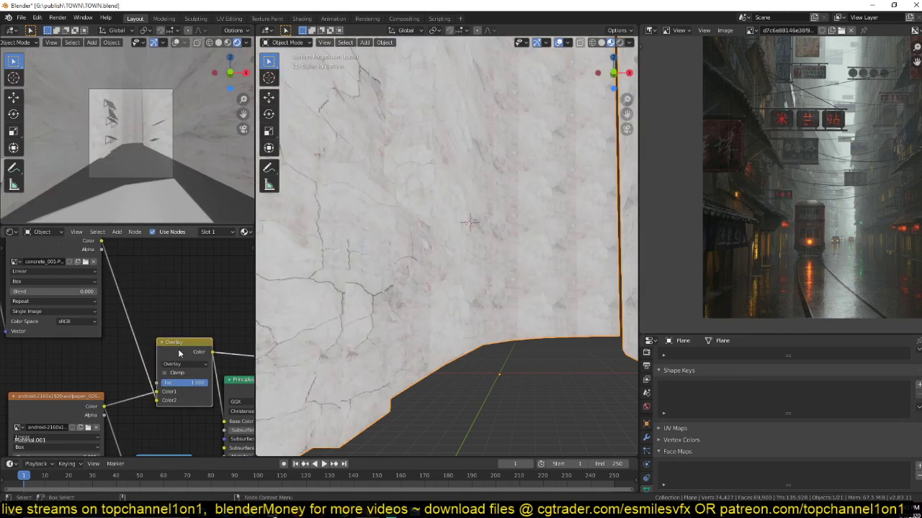
pyautogui.click(184, 363)
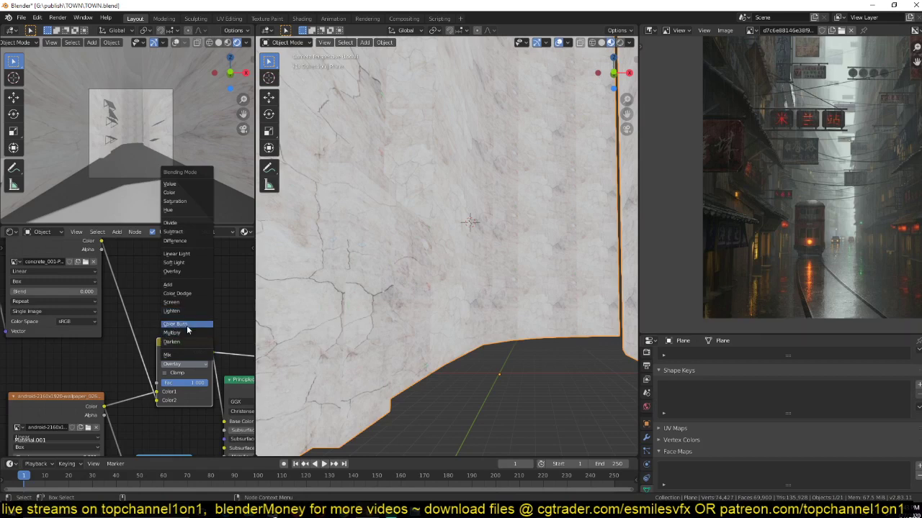
pyautogui.click(174, 333)
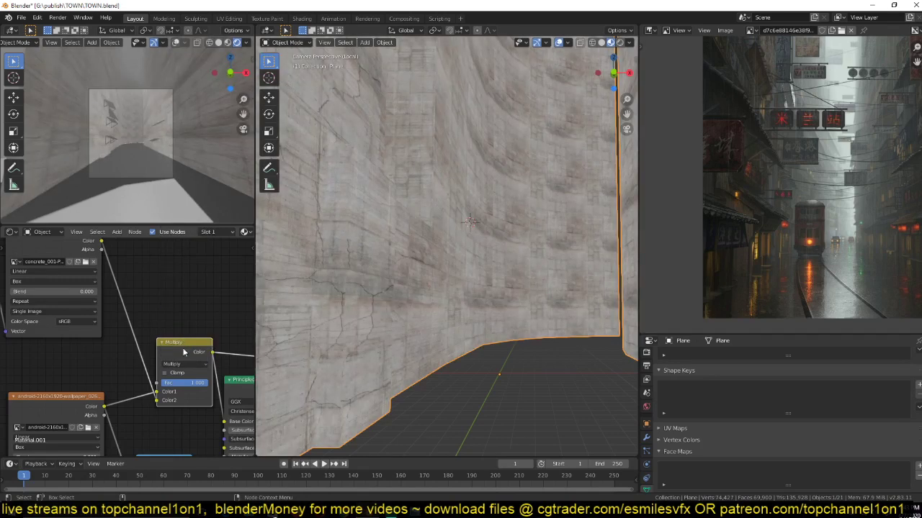
pyautogui.scroll(-3, 126, 316)
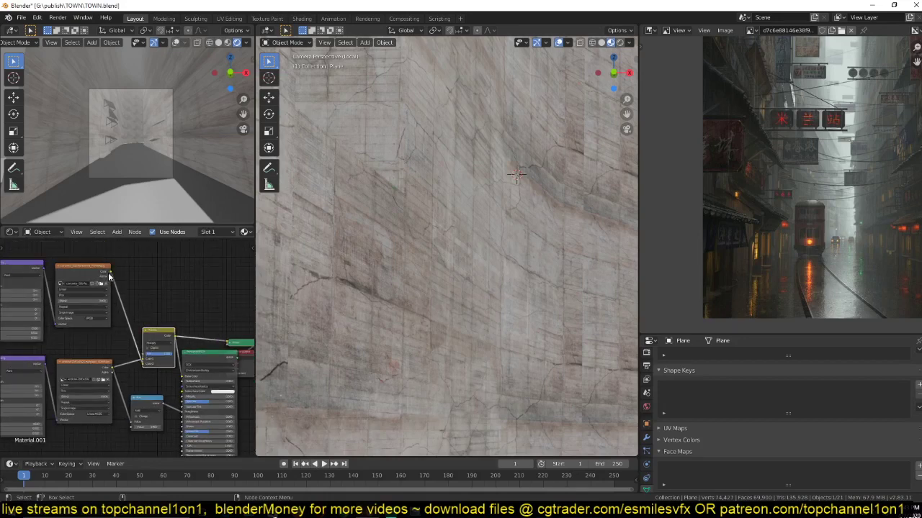
# - Place the Multiply node in front of the Principled BSDF so it drives the base colour, and save the file
pyautogui.moveTo(162, 340); pyautogui.dragTo(130, 426)
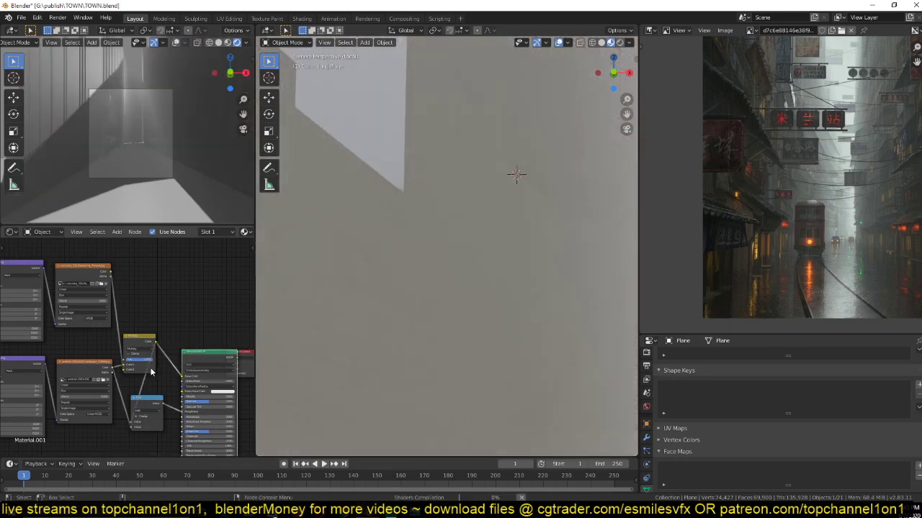
pyautogui.scroll(-6, 348, 298)
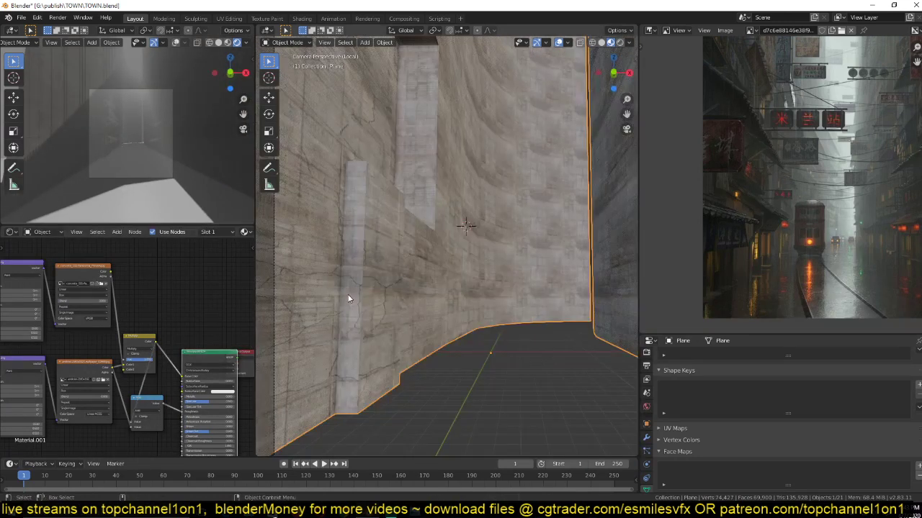
pyautogui.hotkey('ctrl', 's')
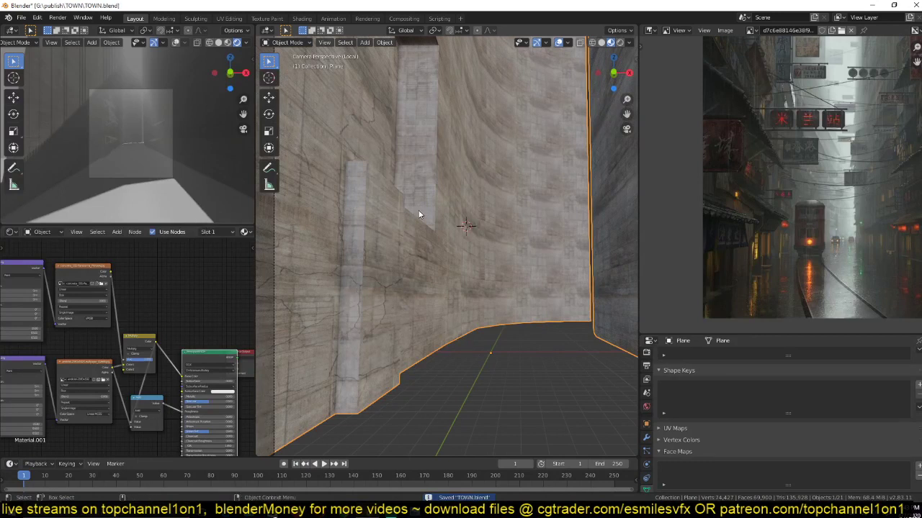
pyautogui.scroll(2, 410, 242)
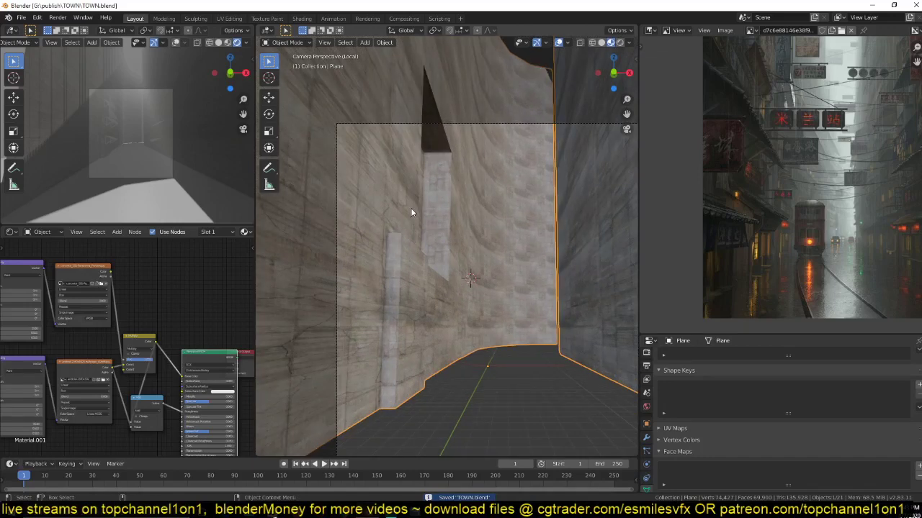
# - Assign the street wall material to the ground plane and make it a separate copy for the ground
pyautogui.press('KP_0')
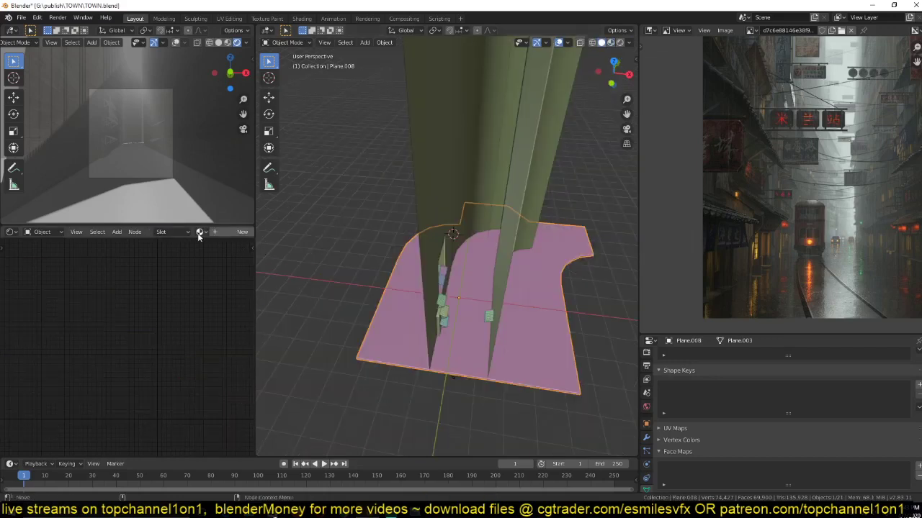
pyautogui.click(207, 231)
pyautogui.click(207, 260)
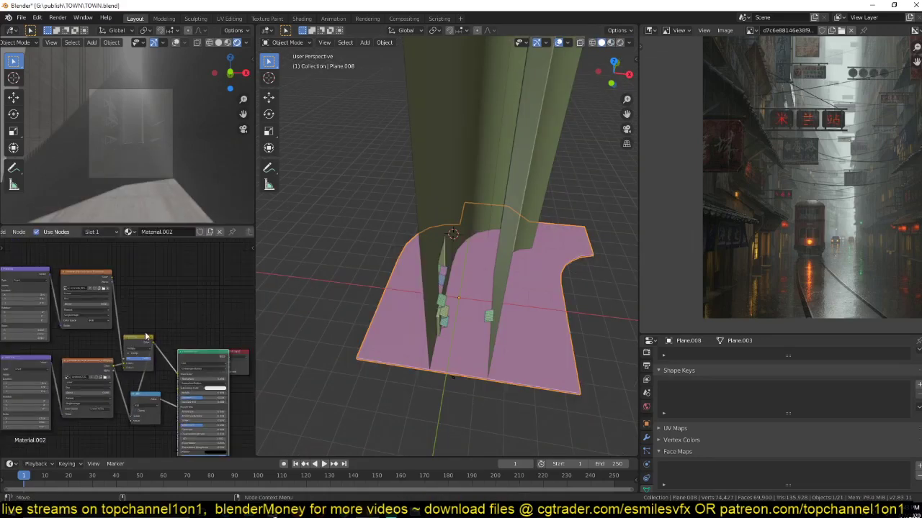
# - Move the ground material's texture and mix nodes further away from the Principled BSDF node and save the file
pyautogui.moveTo(148, 336); pyautogui.dragTo(189, 312, button='middle')
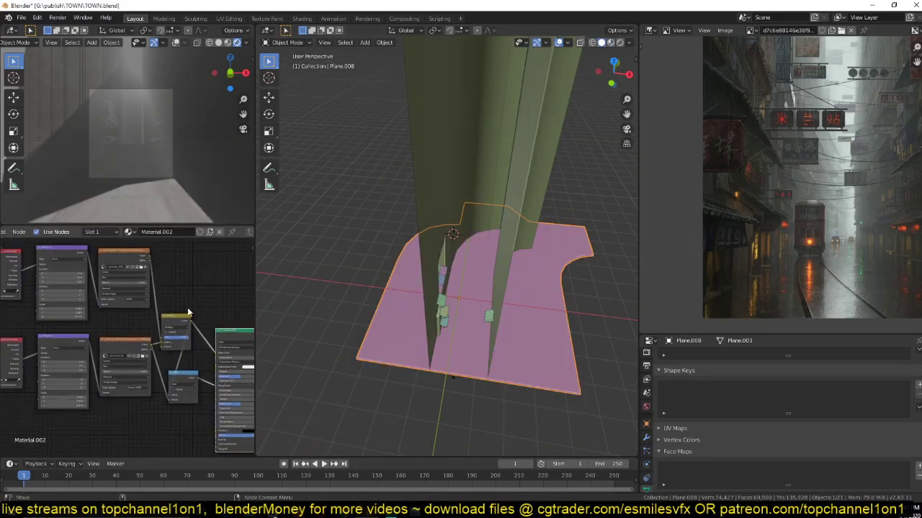
pyautogui.scroll(-4, 192, 312)
pyautogui.moveTo(193, 261); pyautogui.dragTo(58, 375)
pyautogui.press('g')
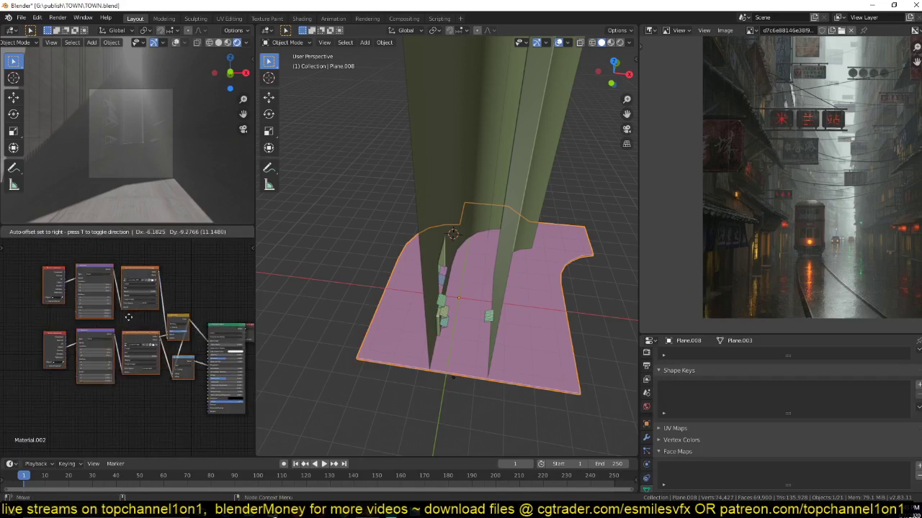
pyautogui.click(135, 319)
pyautogui.scroll(2, 191, 306)
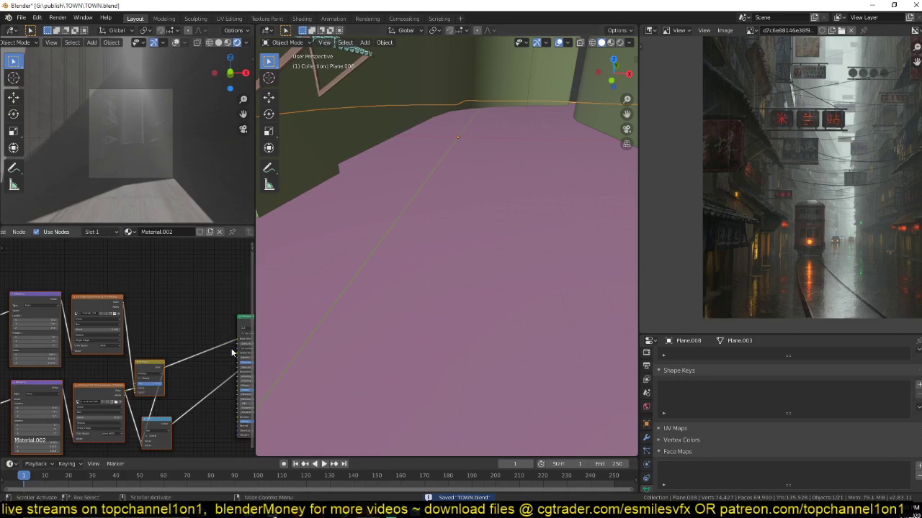
# - Duplicate the concrete Image Texture node and load the Highway_road_wet base colour image from the textures folder into it
pyautogui.moveTo(222, 348); pyautogui.dragTo(164, 341, button='middle')
pyautogui.click(135, 312)
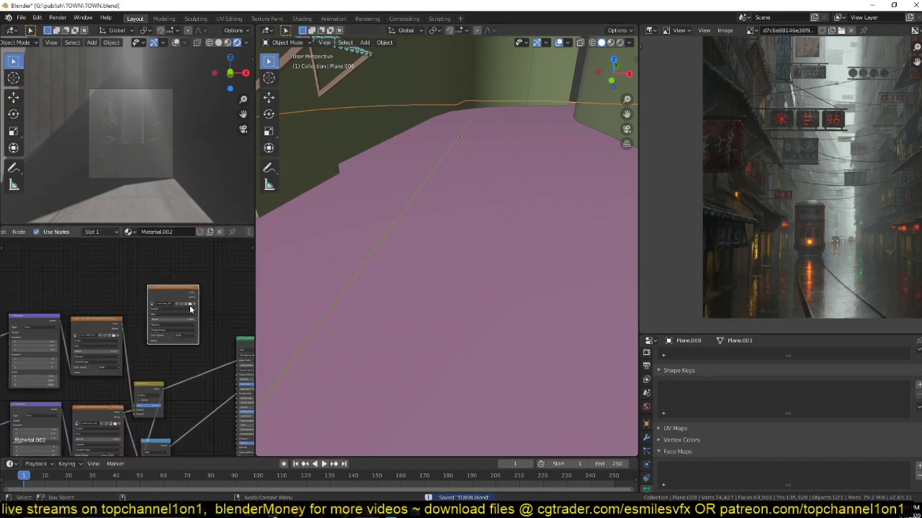
pyautogui.click(192, 308)
pyautogui.scroll(-5, 537, 326)
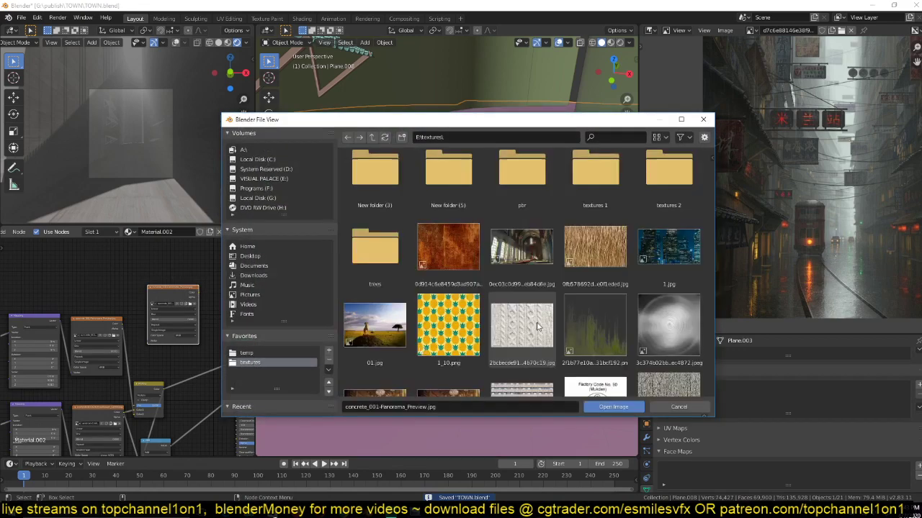
pyautogui.scroll(-20, 537, 327)
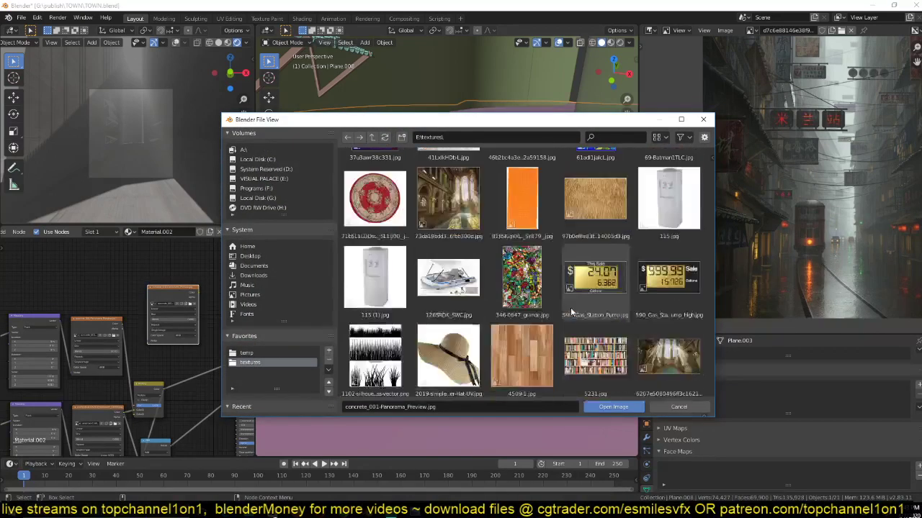
pyautogui.scroll(-2, 569, 314)
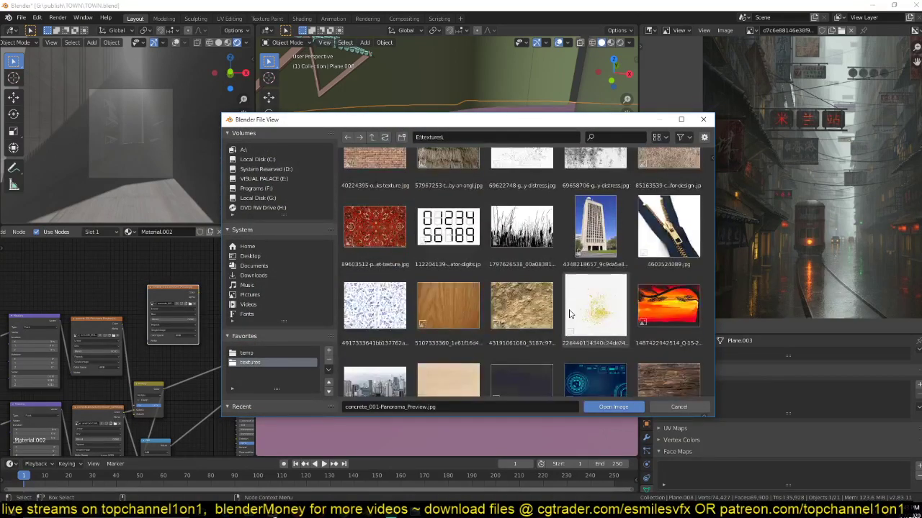
pyautogui.scroll(-8, 569, 314)
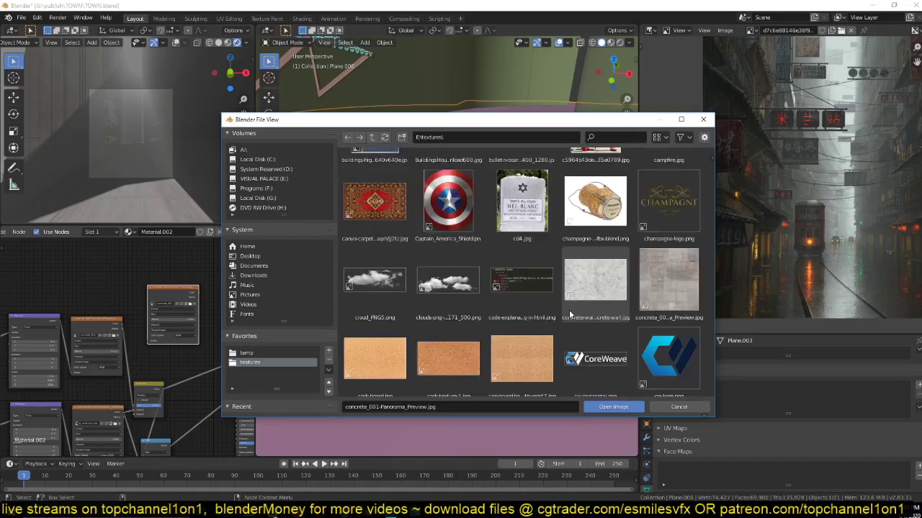
pyautogui.scroll(-20, 569, 314)
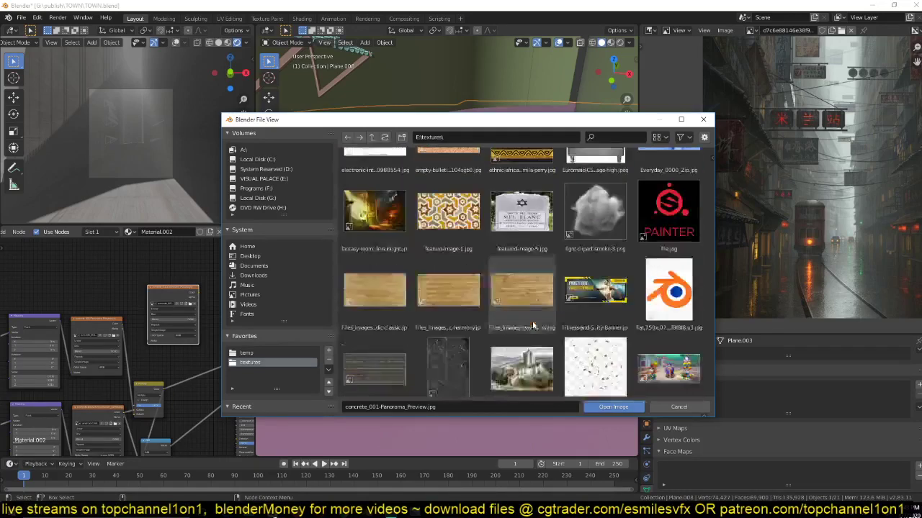
pyautogui.scroll(-3, 533, 326)
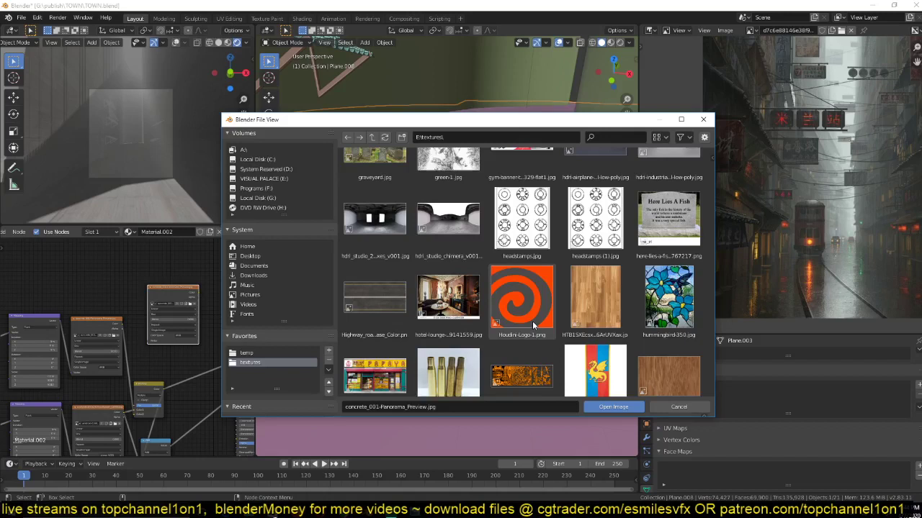
pyautogui.doubleClick(533, 326)
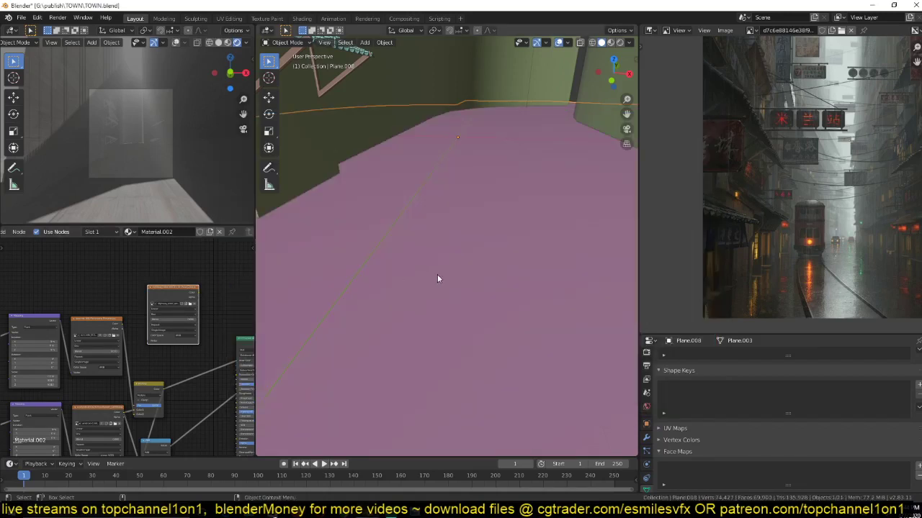
# - Select the loop of faces forming the central road strip of the ground plane and unwrap it from the top view
pyautogui.press('Tab')
pyautogui.scroll(-6, 452, 277)
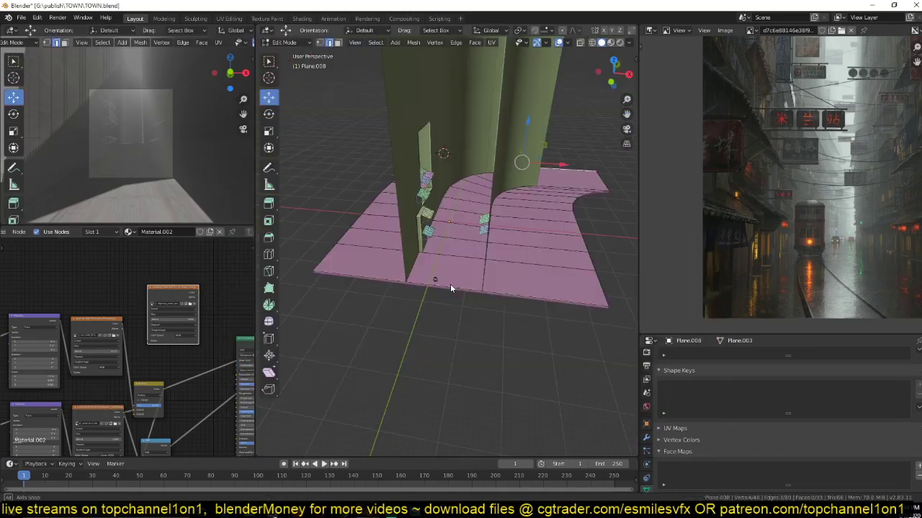
pyautogui.moveTo(450, 284); pyautogui.dragTo(451, 288, button='middle')
pyautogui.press('3')
pyautogui.keyDown('alt'); pyautogui.click(455, 246); pyautogui.keyUp('alt')
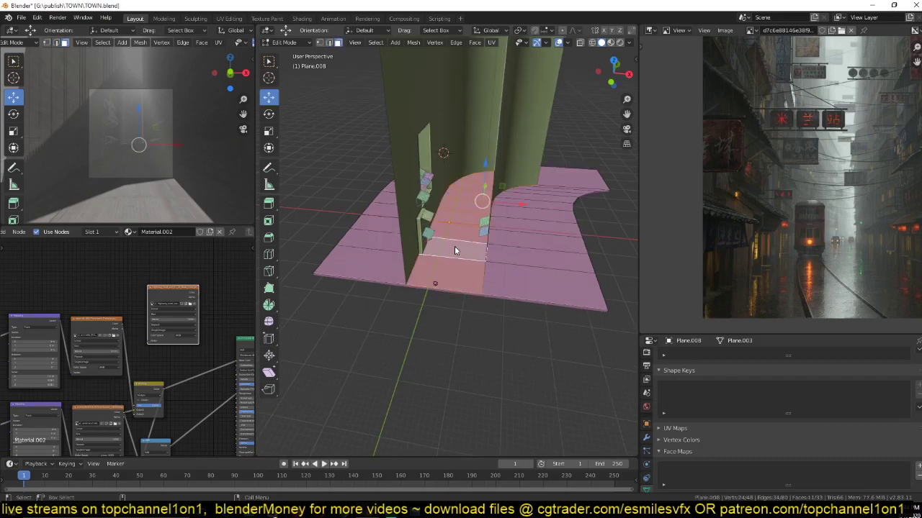
pyautogui.press('KP_7')
pyautogui.press('u')
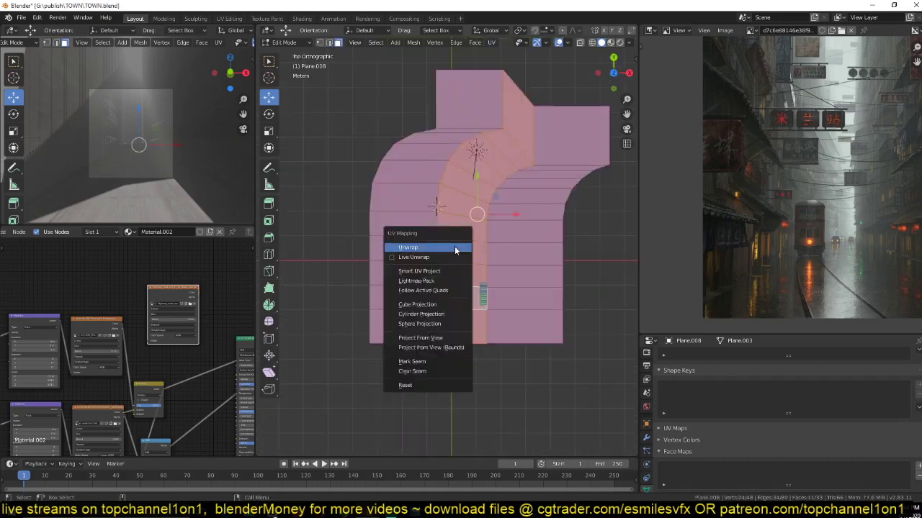
pyautogui.click(455, 247)
pyautogui.press('Tab')
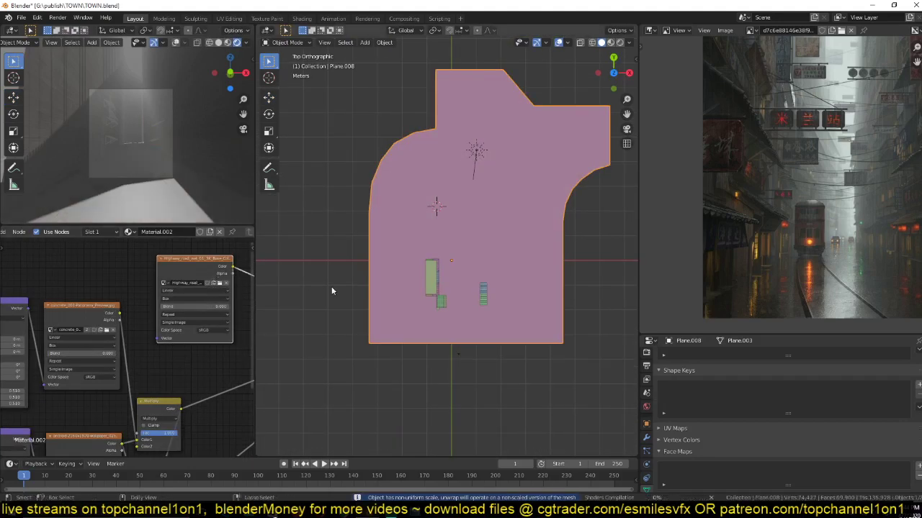
pyautogui.moveTo(438, 298); pyautogui.dragTo(432, 260, button='middle')
pyautogui.press('KP_7')
# - Open the UV Editing workspace, rotate the road strip's UV island upright and move it over the highway image
pyautogui.click(229, 18)
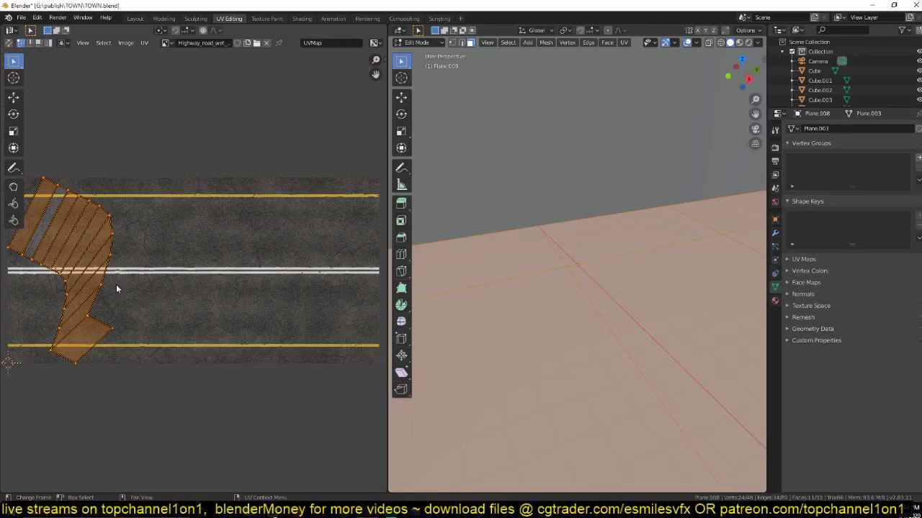
pyautogui.press('r')
pyautogui.click(189, 252)
pyautogui.press('g')
pyautogui.click(234, 311)
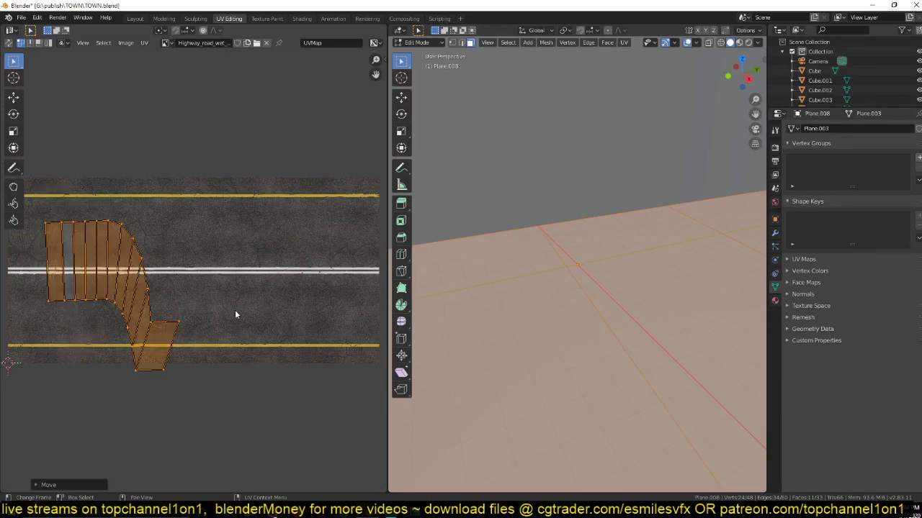
pyautogui.press('g')
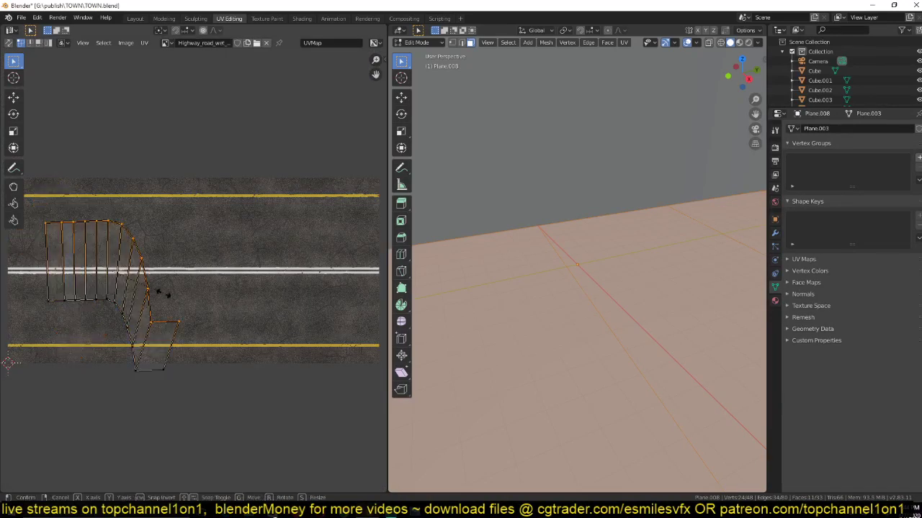
pyautogui.rightClick(164, 294)
# - Unwrap the frontmost face of the road strip on its own and select all the ground faces
pyautogui.press('3')
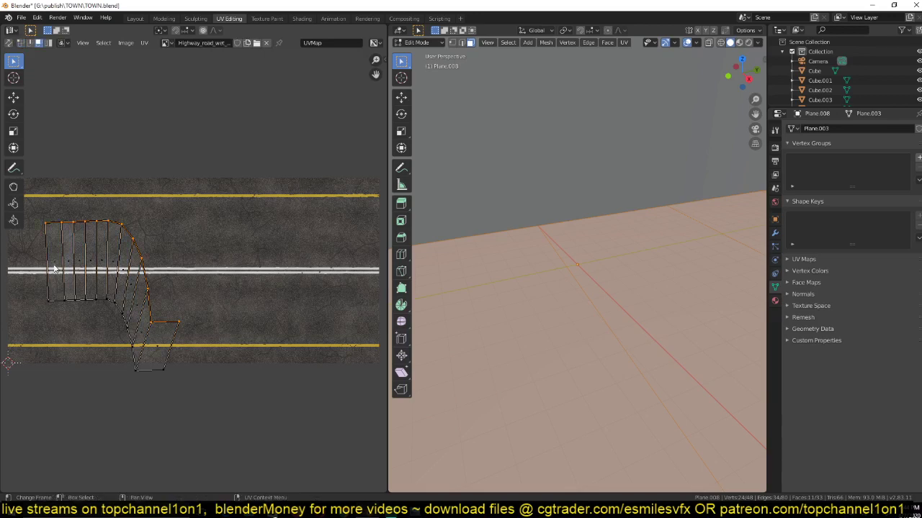
pyautogui.click(55, 265)
pyautogui.press('a')
pyautogui.scroll(-4, 540, 327)
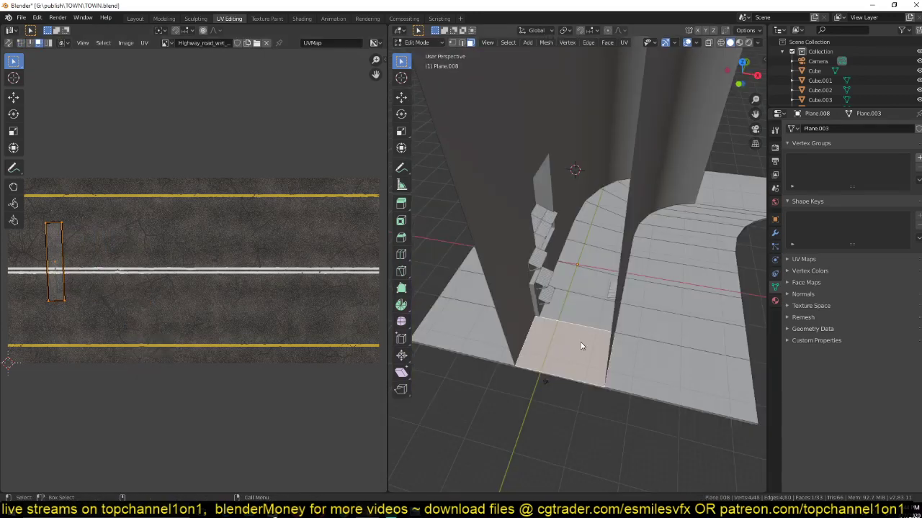
pyautogui.press('u')
pyautogui.click(581, 342)
pyautogui.press('a')
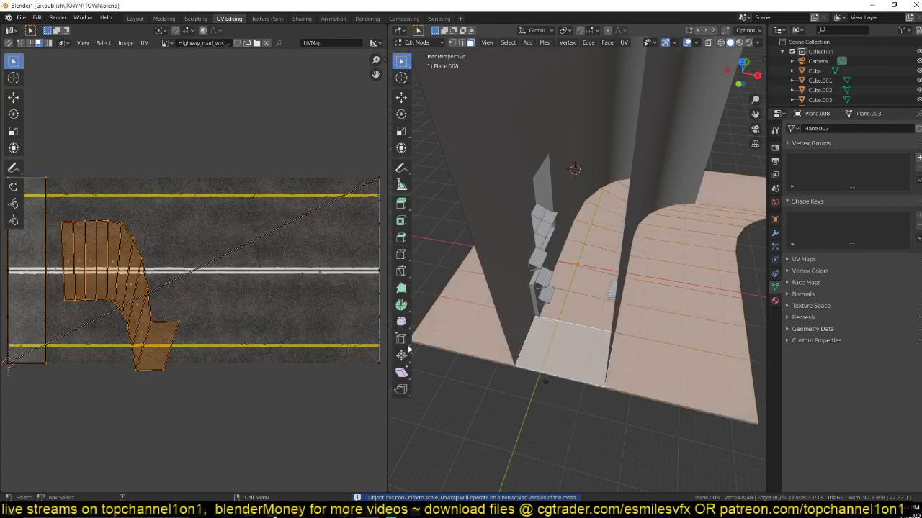
# - Reselect the central road strip's face loop and unwrap it with Follow Active Quads
pyautogui.keyDown('alt'); pyautogui.click(580, 325); pyautogui.keyUp('alt')
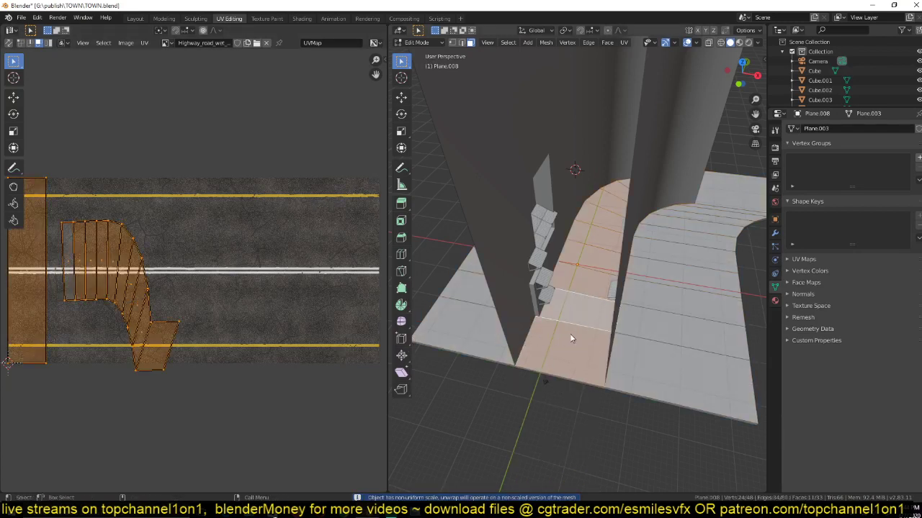
pyautogui.press('u')
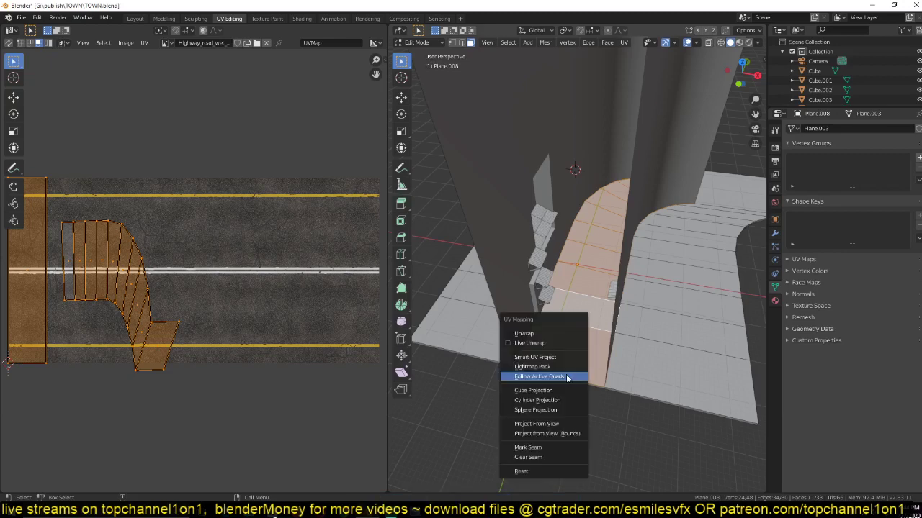
pyautogui.click(566, 374)
pyautogui.click(565, 402)
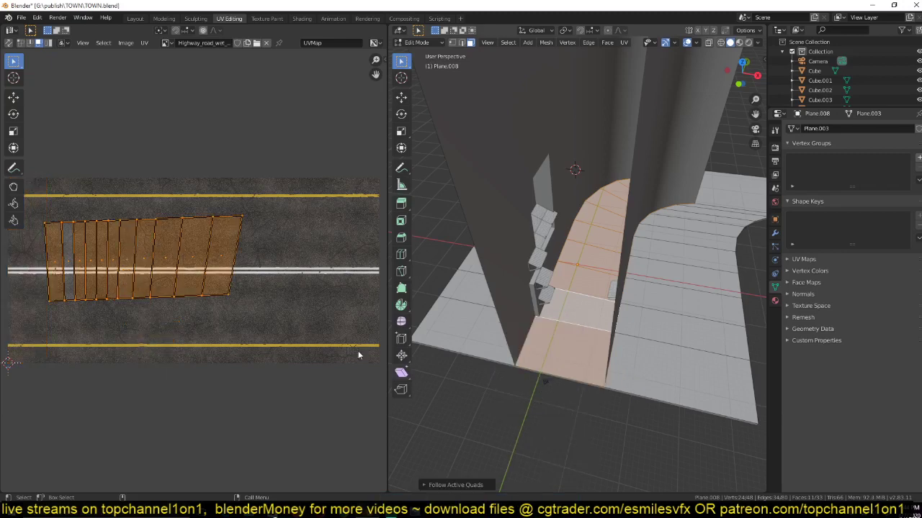
pyautogui.keyDown('alt'); pyautogui.click(225, 295); pyautogui.keyUp('alt')
pyautogui.press('s')
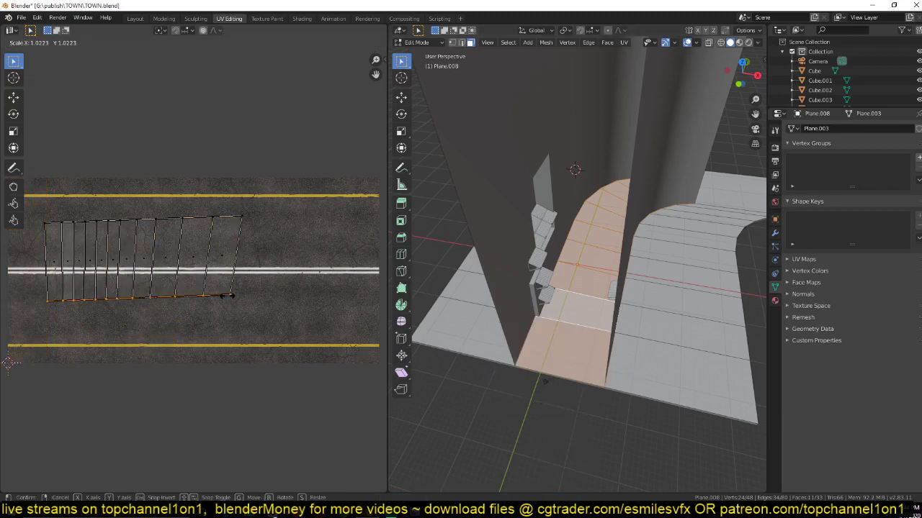
pyautogui.rightClick(228, 296)
# - Select the road strip's whole UV island and scale it up to about 1.4 times its size
pyautogui.press('a')
pyautogui.scroll(-3, 228, 295)
pyautogui.press('s')
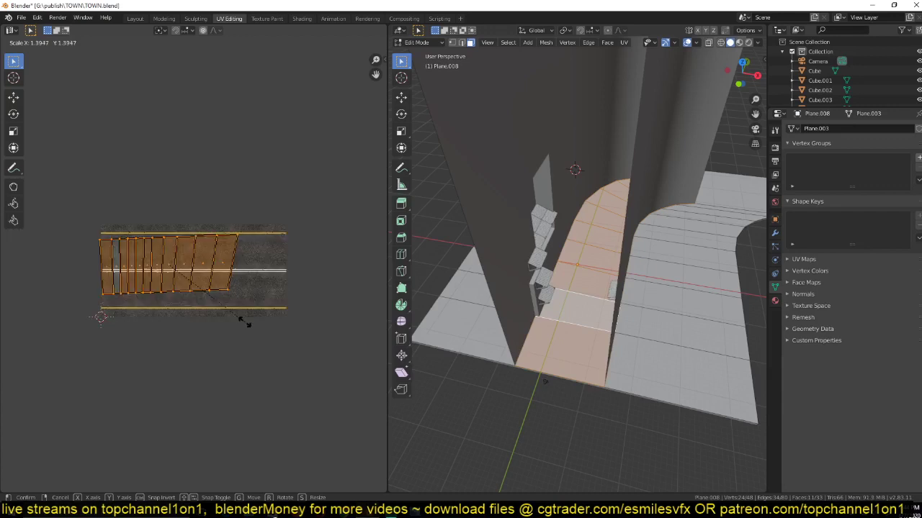
pyautogui.click(244, 324)
# - Isolate the ground plane in local view with material preview shading and scale the road strip's UV island up further
pyautogui.press('KP_Divide')
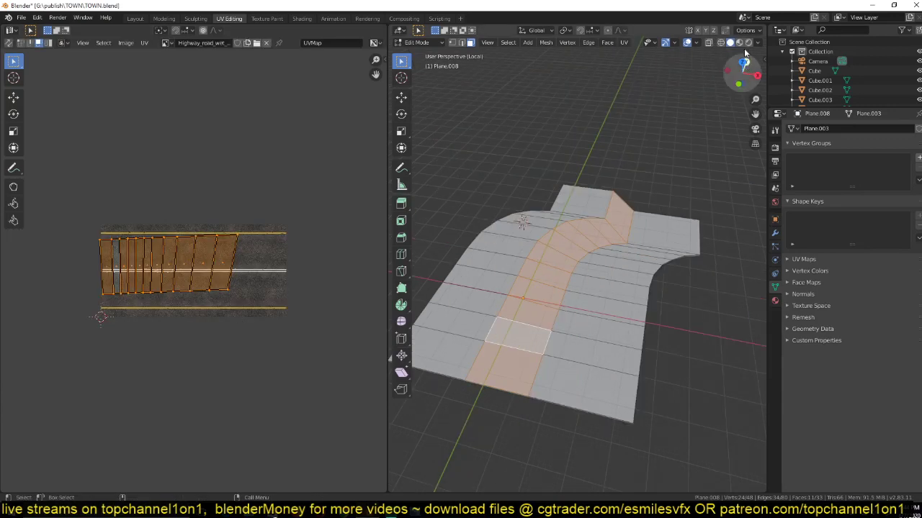
pyautogui.click(739, 43)
pyautogui.scroll(3, 551, 288)
pyautogui.keyDown('shift'); pyautogui.moveTo(550, 299); pyautogui.dragTo(633, 221, button='middle'); pyautogui.keyUp('shift')
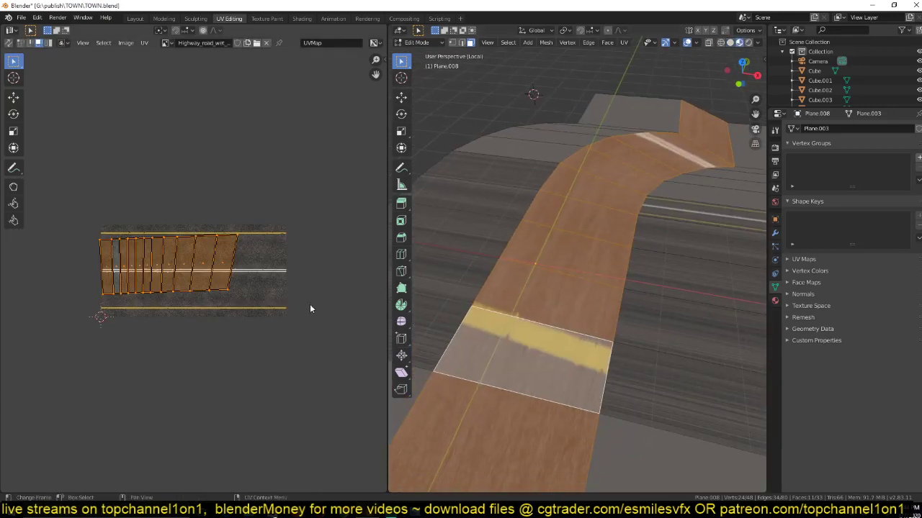
pyautogui.press('s')
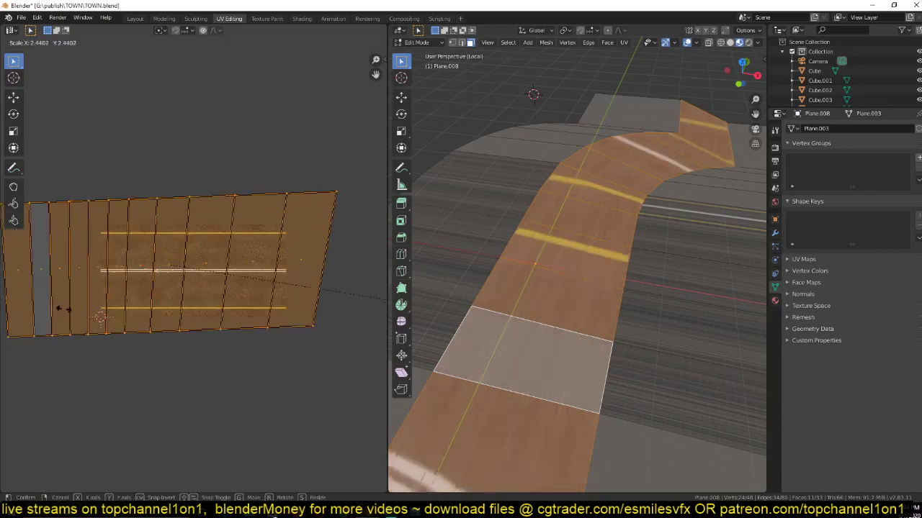
pyautogui.click(394, 302)
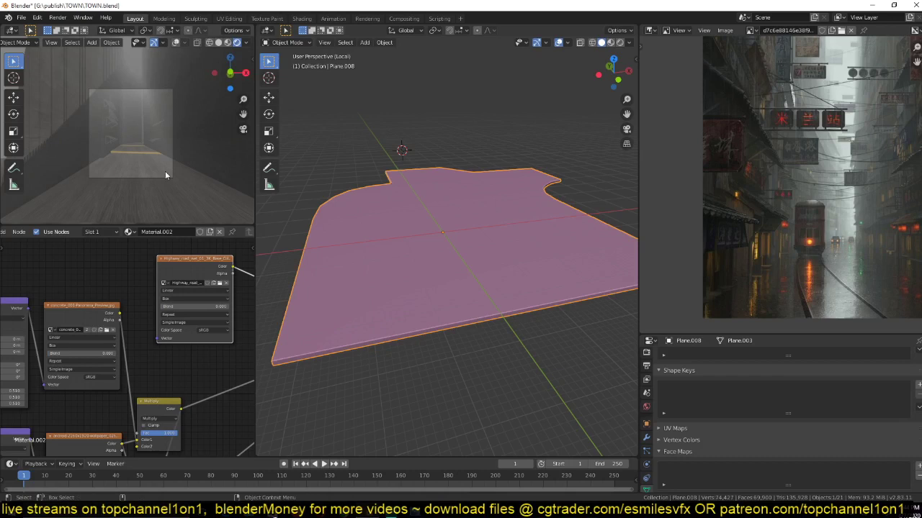
# - In the Layout workspace, set the highway image texture node's projection to Flat
pyautogui.moveTo(194, 259); pyautogui.dragTo(206, 291, button='middle')
pyautogui.moveTo(206, 291); pyautogui.dragTo(207, 262)
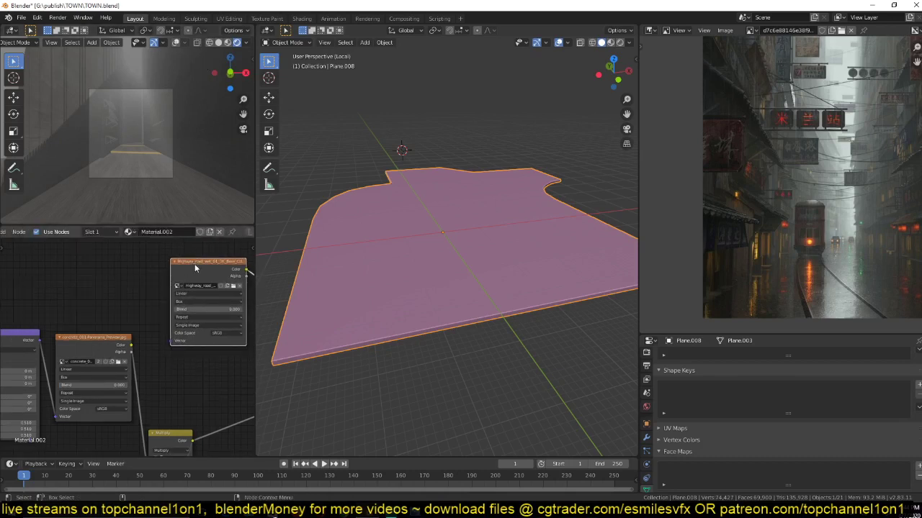
pyautogui.click(200, 301)
pyautogui.click(192, 309)
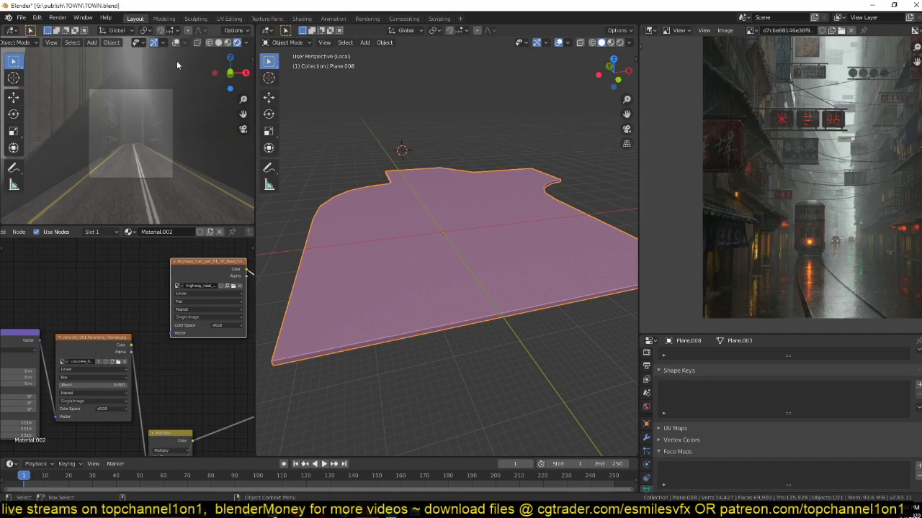
# - Return to the UV Editing workspace and shift the road strip's UV island so it is centred over the highway image
pyautogui.click(229, 18)
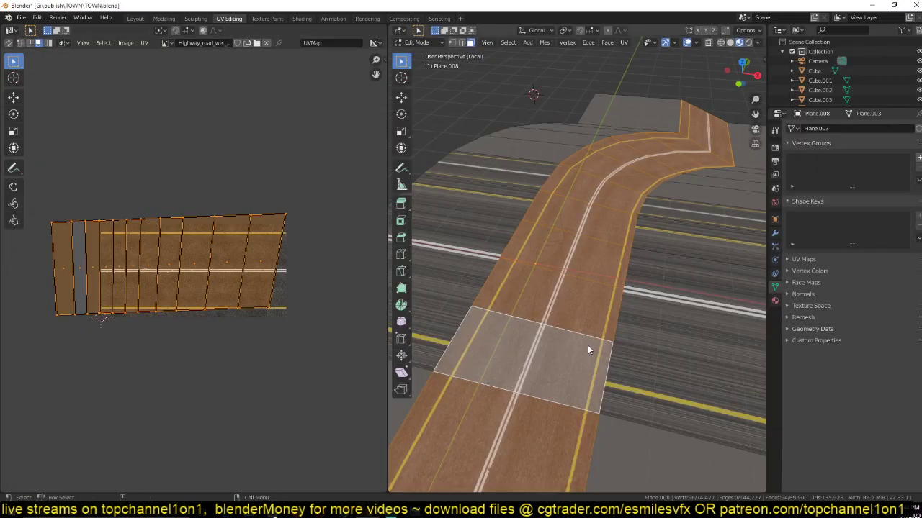
pyautogui.scroll(-2, 588, 349)
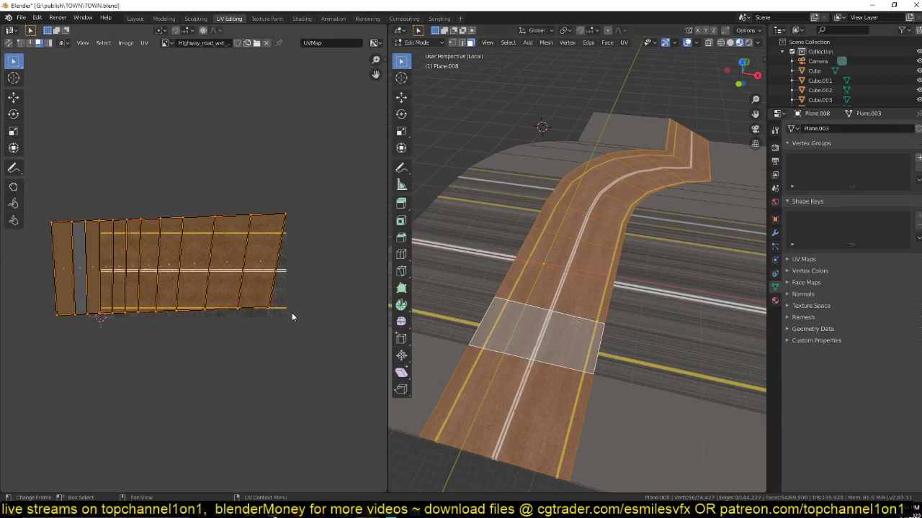
pyautogui.press('g')
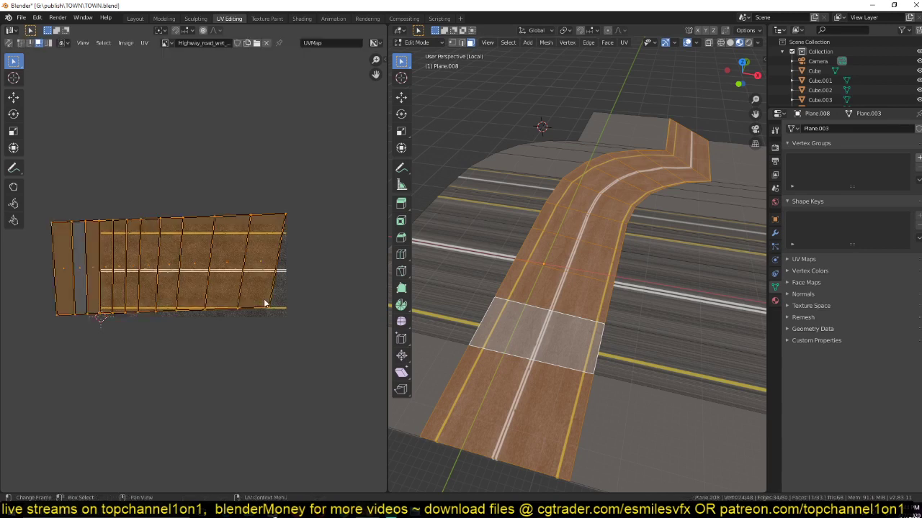
pyautogui.click(291, 310)
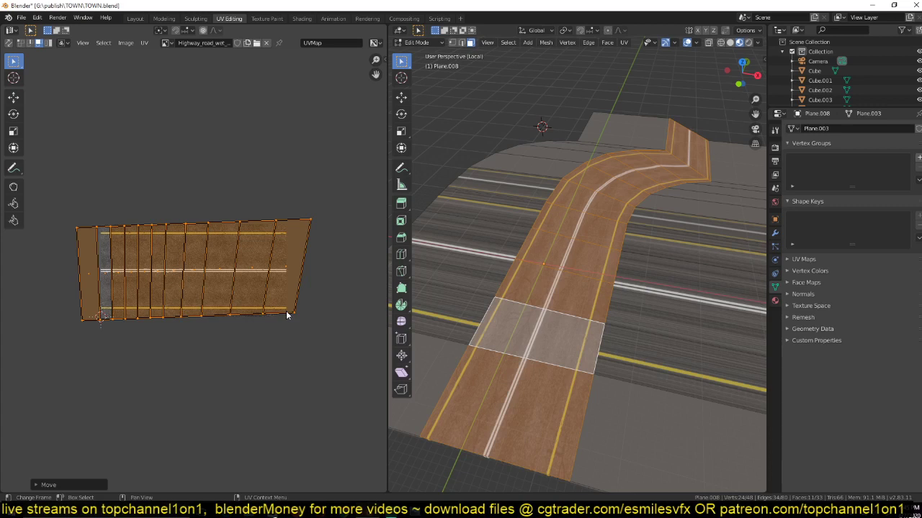
# - Straighten the slanted end edge at the narrow-spaced end of the road strip's UV island by scaling it to 0 along X
pyautogui.hotkey('alt', 'a')
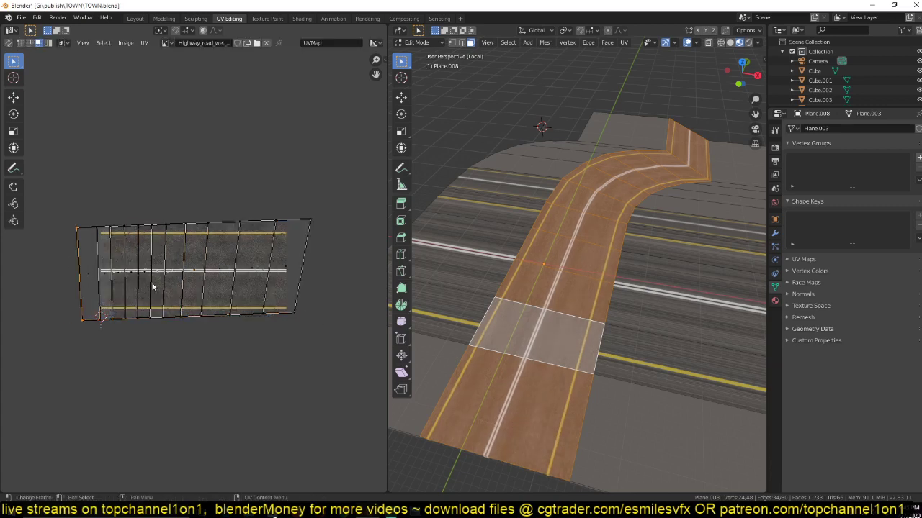
pyautogui.press('s')
pyautogui.press('x')
pyautogui.press('0')
pyautogui.press('Return')
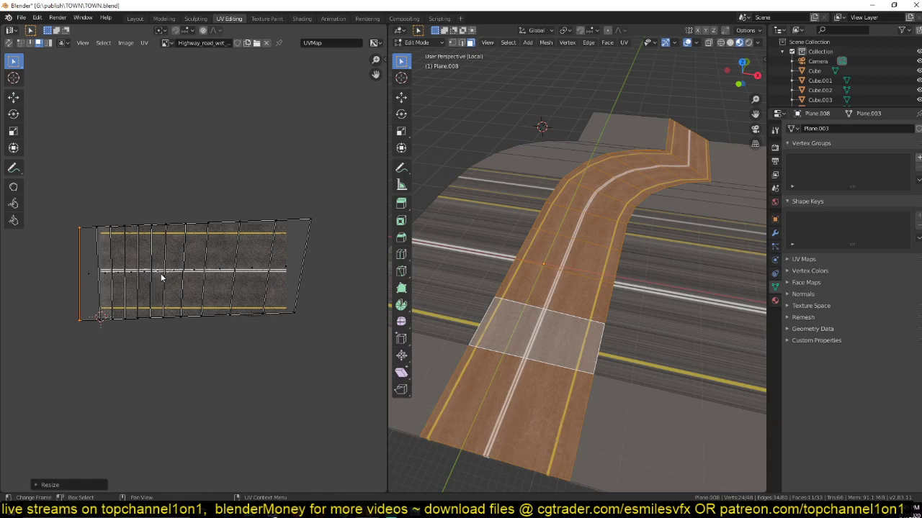
# - Try to move the straightened end edge of the UV island sideways and flatten it again with an X scale of 0
pyautogui.press('g')
pyautogui.click(97, 284)
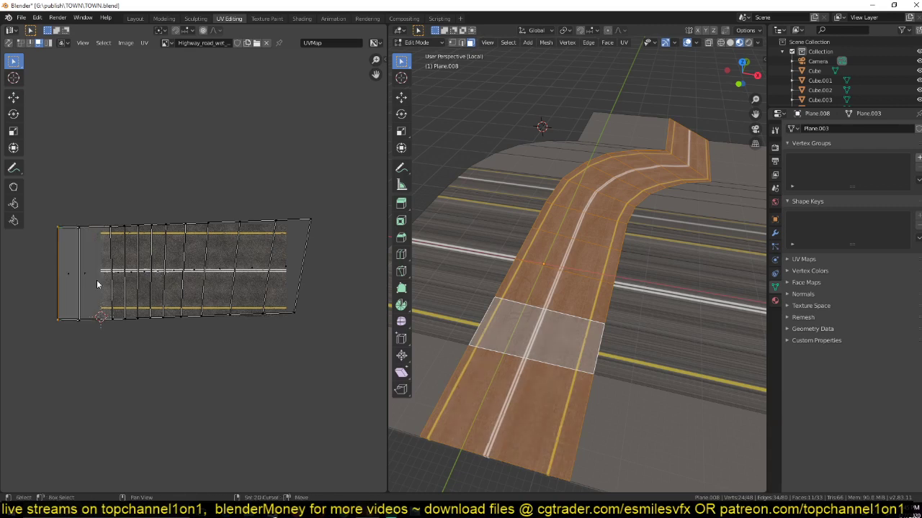
pyautogui.press('s')
pyautogui.press('x')
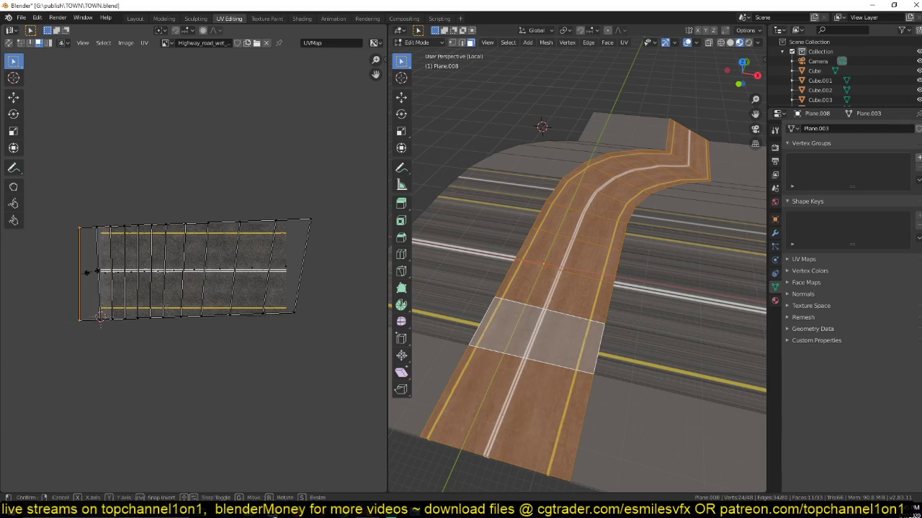
pyautogui.press('0')
pyautogui.press('Return')
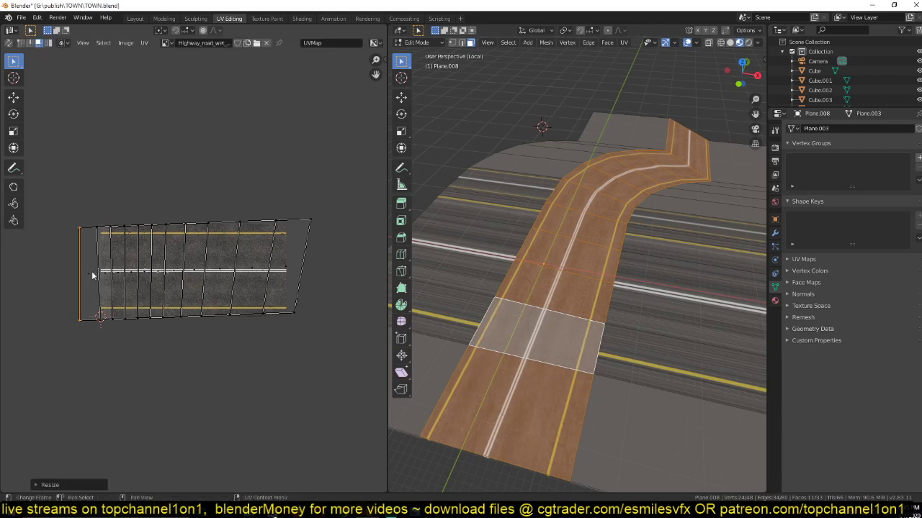
# - Align the slanted edge at the wide-spaced end of the road strip's UV island along X
pyautogui.click(105, 274)
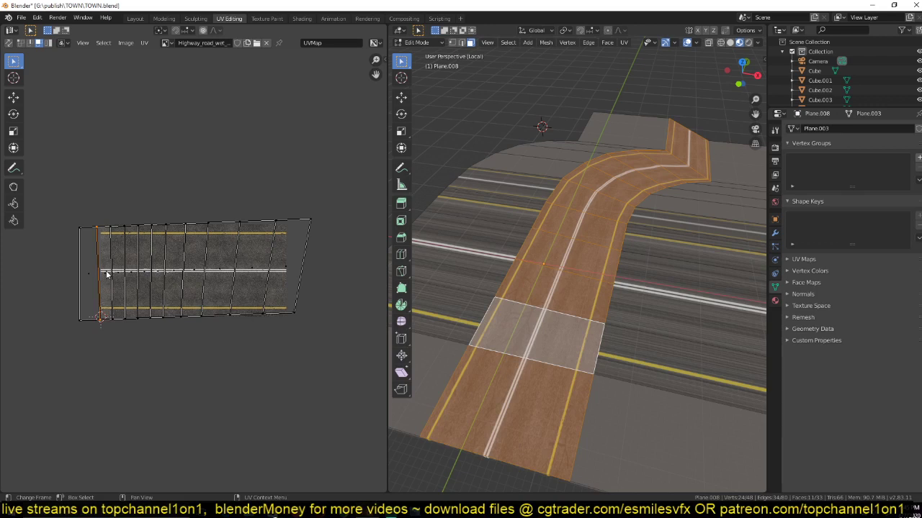
pyautogui.click(110, 277)
pyautogui.rightClick(322, 277)
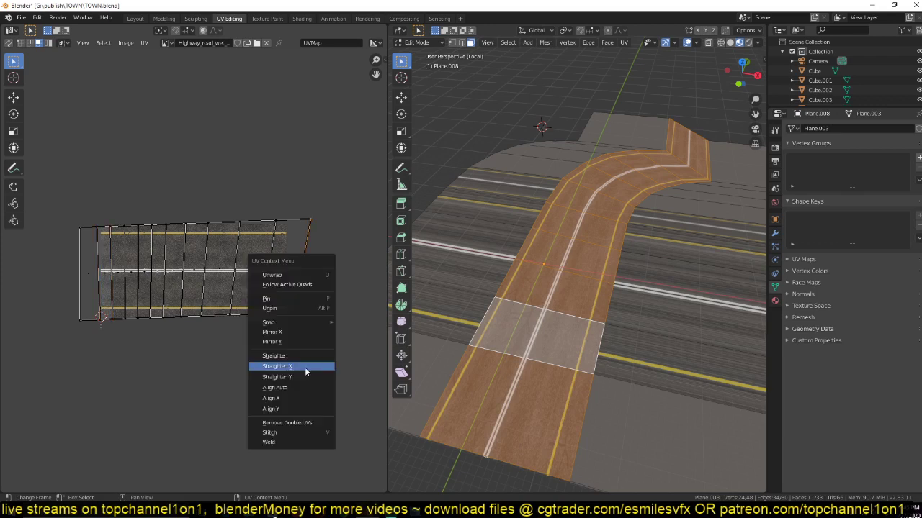
pyautogui.click(305, 367)
pyautogui.rightClick(290, 306)
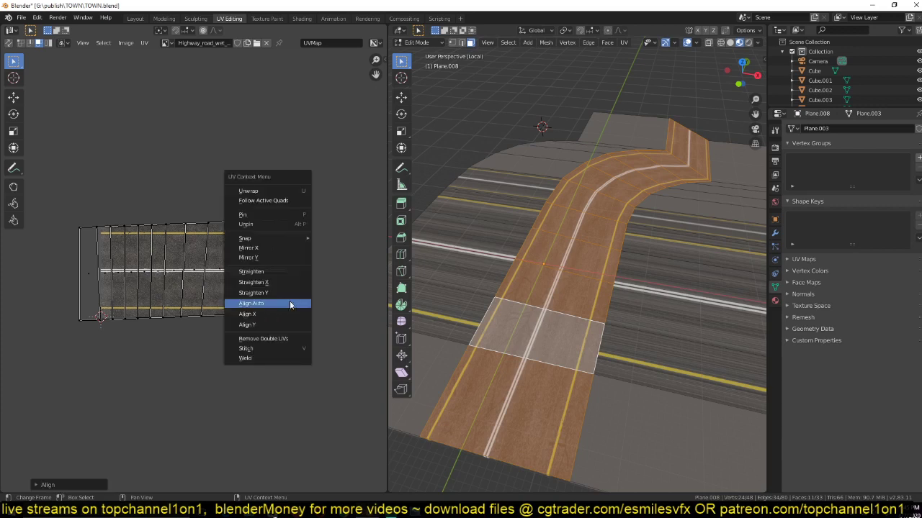
pyautogui.click(288, 314)
# - Apply Align X to each of the remaining crosswise edges of the road strip's UV island
pyautogui.rightClick(272, 284)
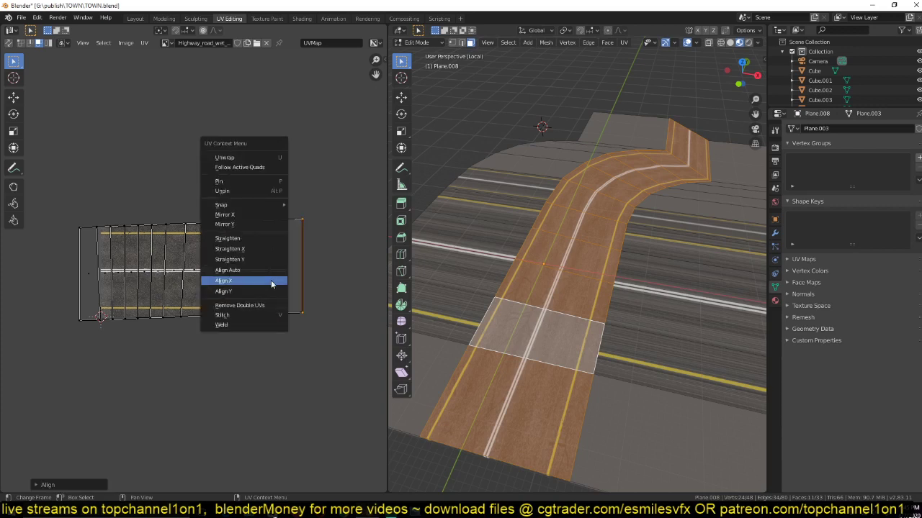
pyautogui.click(271, 284)
pyautogui.click(273, 286)
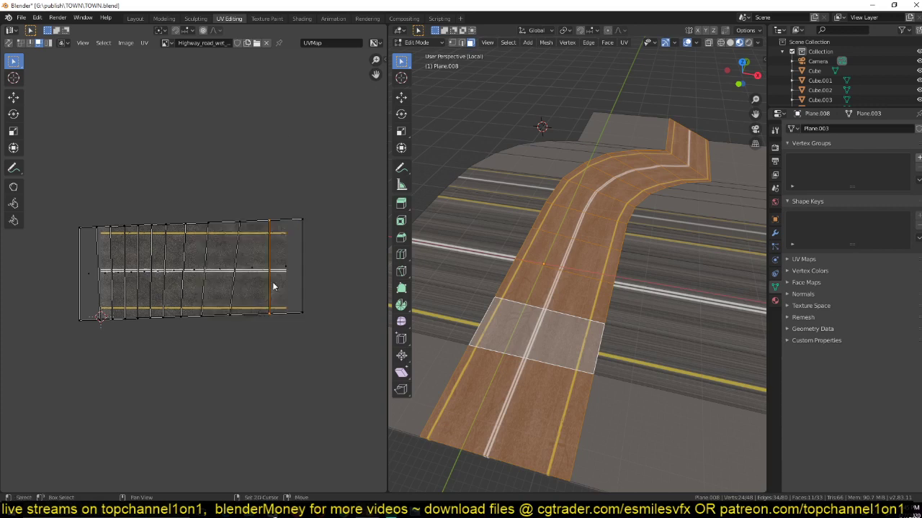
pyautogui.keyDown('alt'); pyautogui.click(195, 276); pyautogui.keyUp('alt')
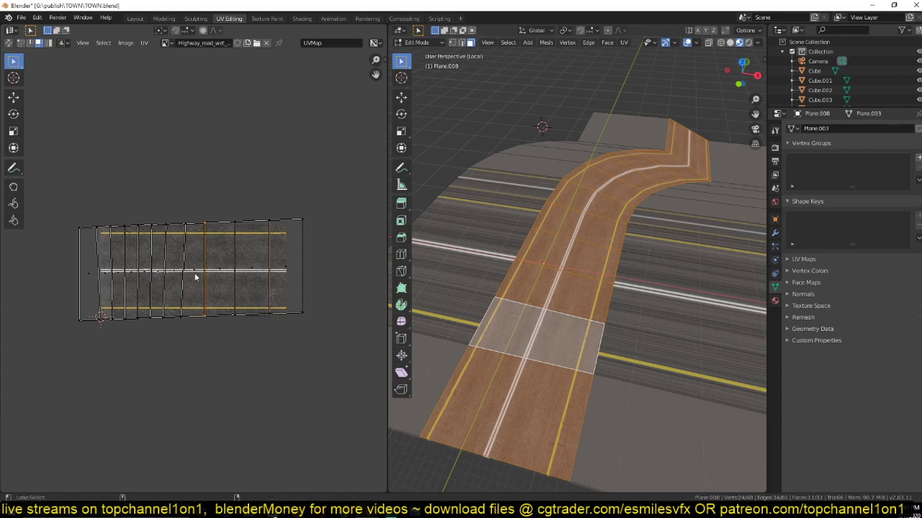
pyautogui.keyDown('alt'); pyautogui.click(150, 276); pyautogui.keyUp('alt')
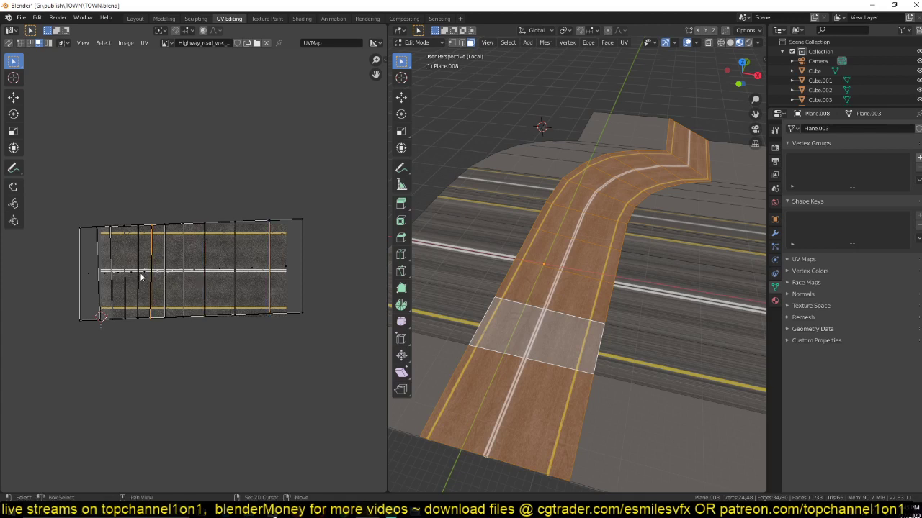
pyautogui.keyDown('alt'); pyautogui.click(100, 271); pyautogui.keyUp('alt')
pyautogui.hotkey('shift', 'r')
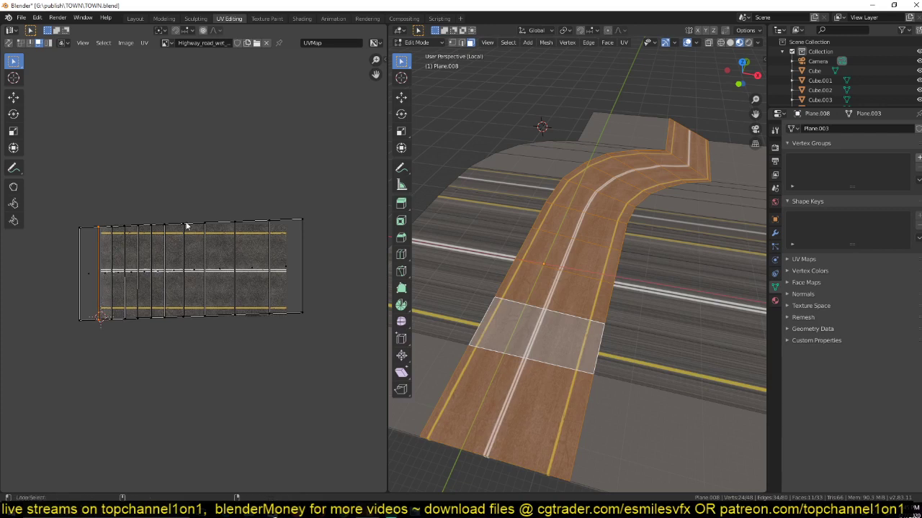
# - Align both long border edges of the road strip's UV island so they run horizontally, and save the file
pyautogui.keyDown('alt'); pyautogui.click(185, 224); pyautogui.keyUp('alt')
pyautogui.rightClick(185, 225)
pyautogui.click(184, 222)
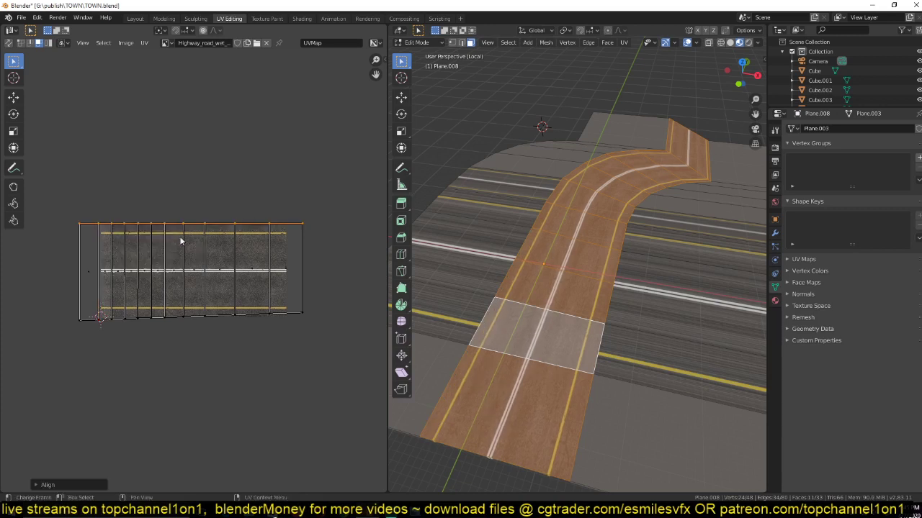
pyautogui.keyDown('alt'); pyautogui.click(206, 315); pyautogui.keyUp('alt')
pyautogui.rightClick(205, 318)
pyautogui.click(205, 319)
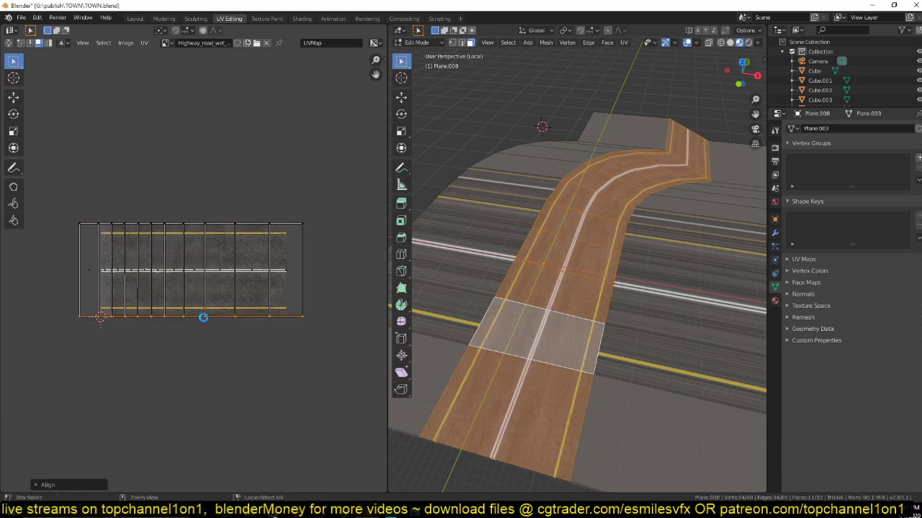
pyautogui.hotkey('ctrl', 's')
# - Select the ground face loops on both sides of the road strip and unwrap them
pyautogui.moveTo(637, 315); pyautogui.dragTo(658, 329, button='middle')
pyautogui.scroll(-2, 658, 329)
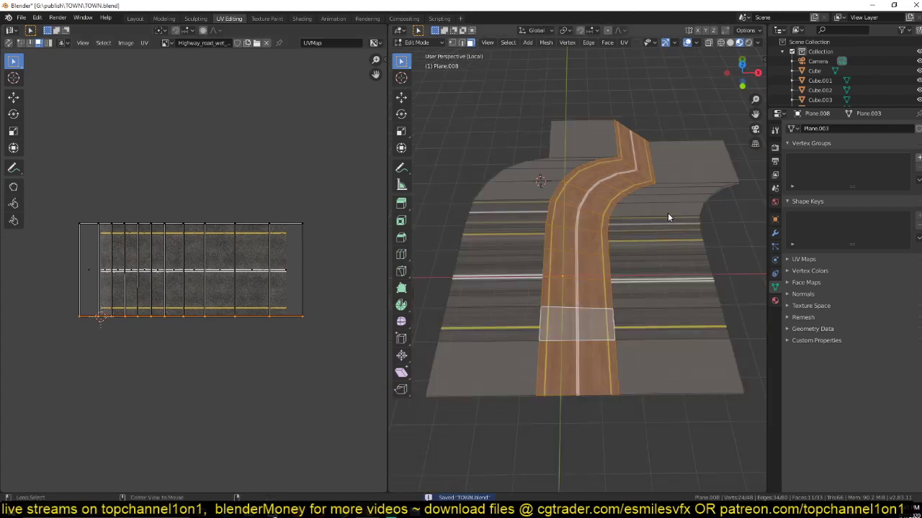
pyautogui.keyDown('alt'); pyautogui.click(667, 214); pyautogui.keyUp('alt')
pyautogui.keyDown('alt'); pyautogui.keyDown('shift'); pyautogui.click(539, 203); pyautogui.keyUp('shift'); pyautogui.keyUp('alt')
pyautogui.press('u')
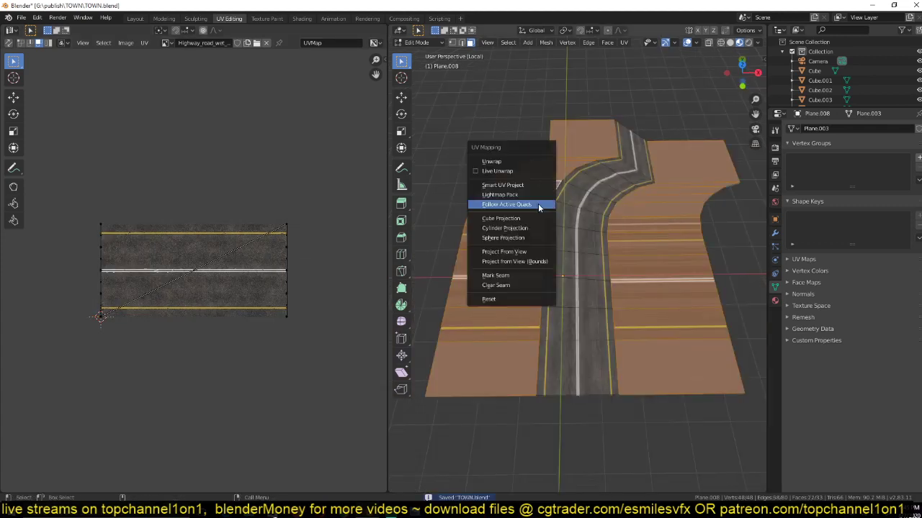
pyautogui.click(524, 160)
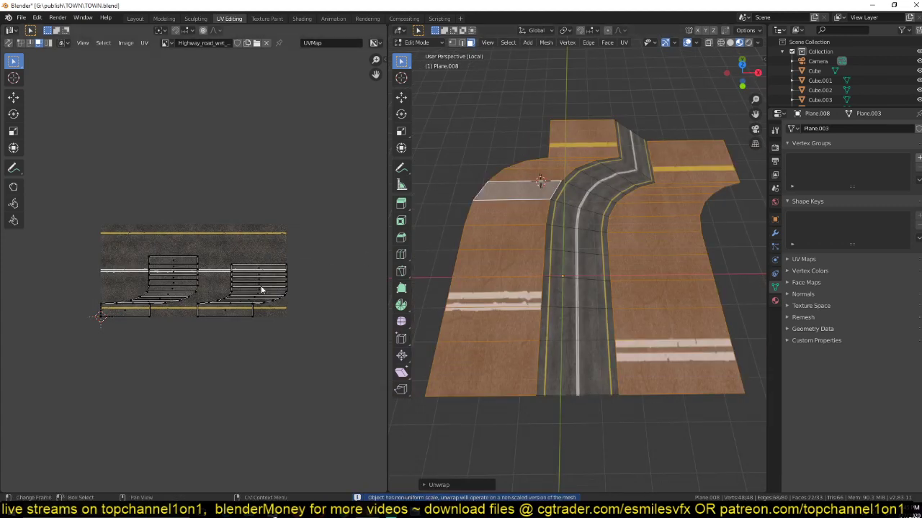
# - Scale up all UVs of the side ground faces to repeat the asphalt texture, leave Edit Mode and save the file
pyautogui.press('a')
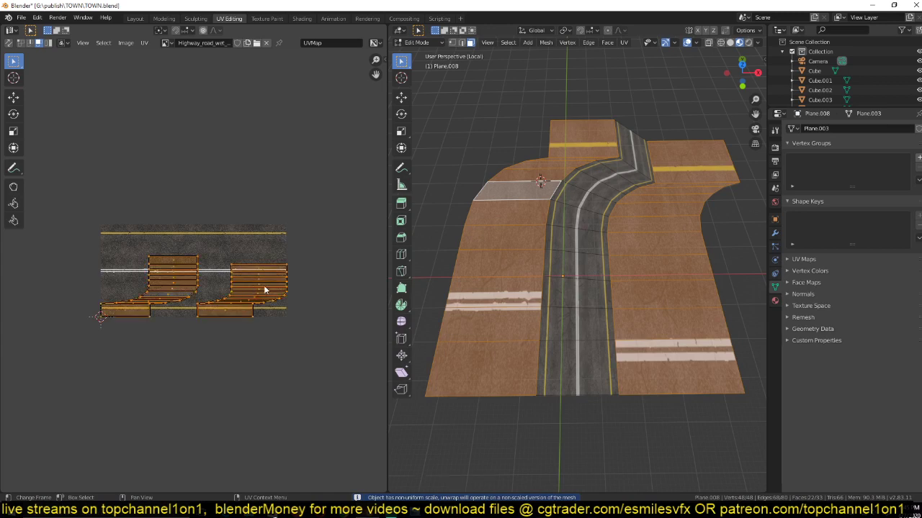
pyautogui.press('s')
pyautogui.click(233, 303)
pyautogui.press('Tab')
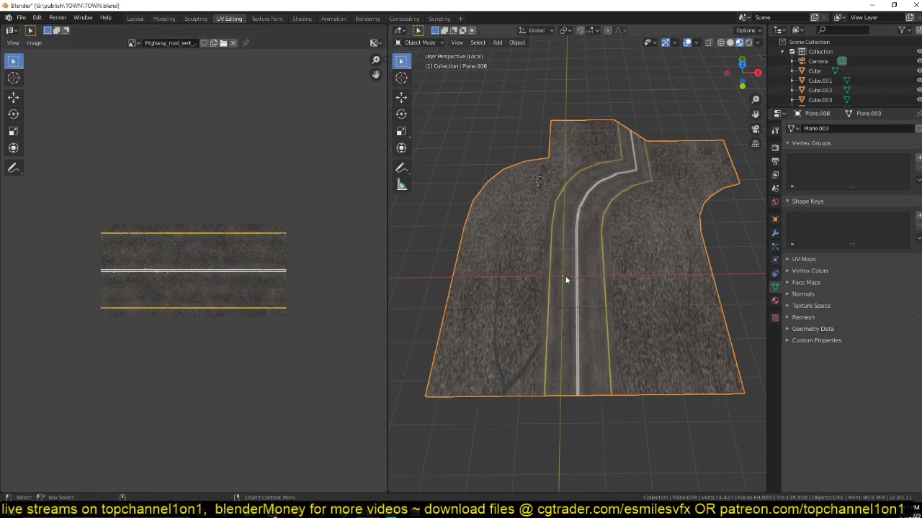
pyautogui.hotkey('ctrl', 's')
# - Return to the Layout workspace and move the ground material's Multiply node up beneath the highway image texture node
pyautogui.click(127, 18)
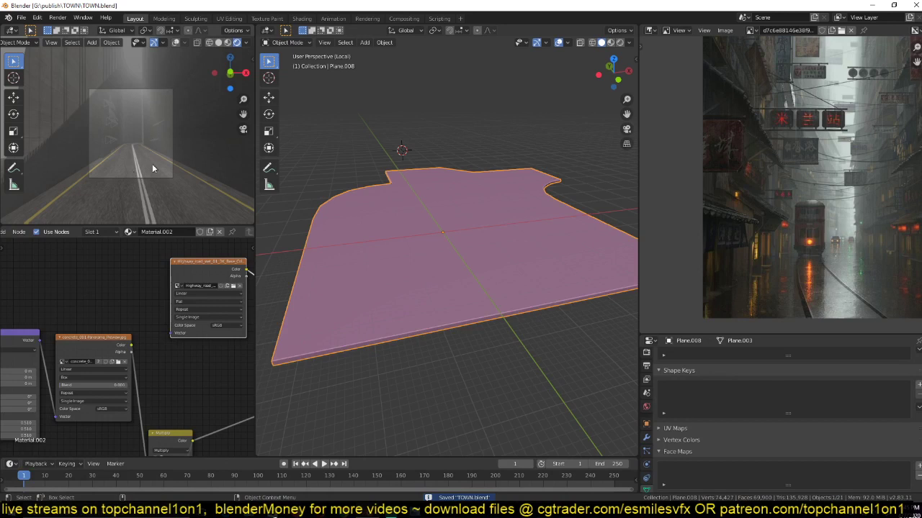
pyautogui.scroll(2, 152, 165)
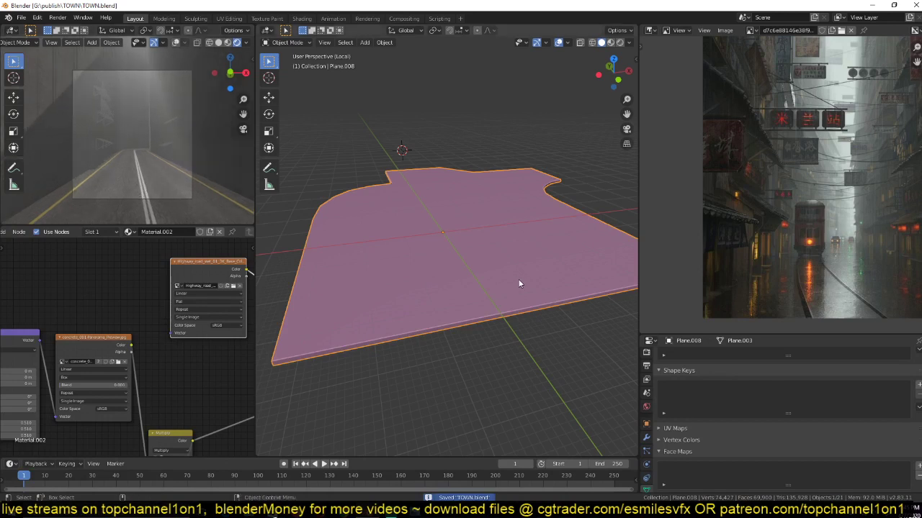
pyautogui.moveTo(520, 284); pyautogui.dragTo(517, 272, button='middle')
pyautogui.scroll(-1, 136, 341)
pyautogui.moveTo(175, 369); pyautogui.dragTo(93, 361, button='middle')
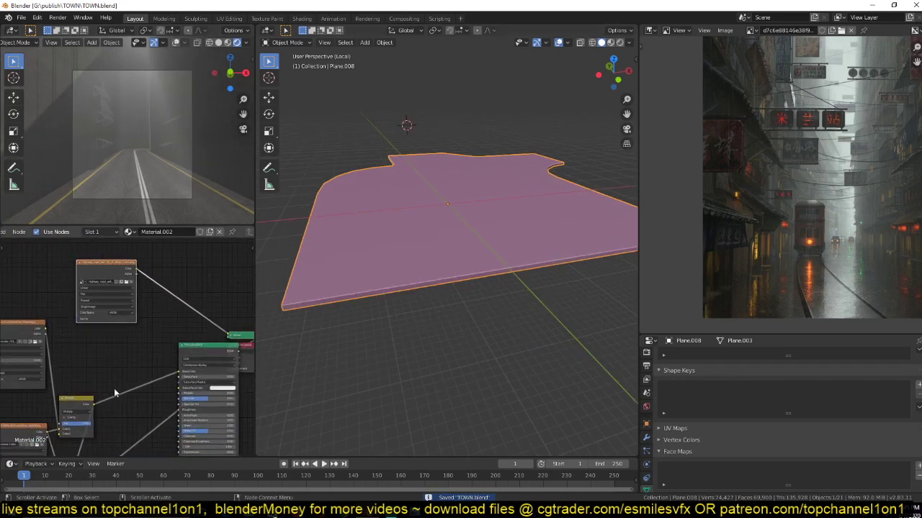
pyautogui.moveTo(88, 407); pyautogui.dragTo(86, 310)
# - Add a MixRGB node combining the highway texture's colour with the output of the existing Multiply node
pyautogui.hotkey('shift', 'a')
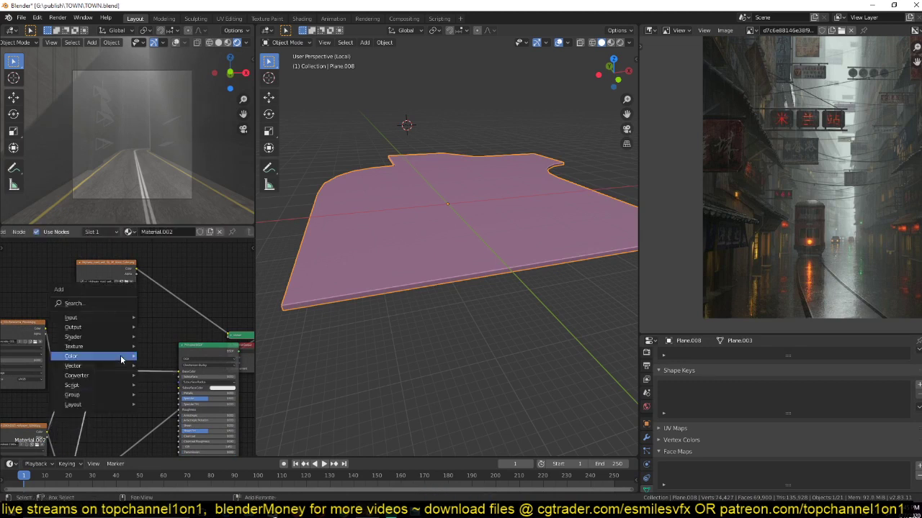
pyautogui.moveTo(91, 357)
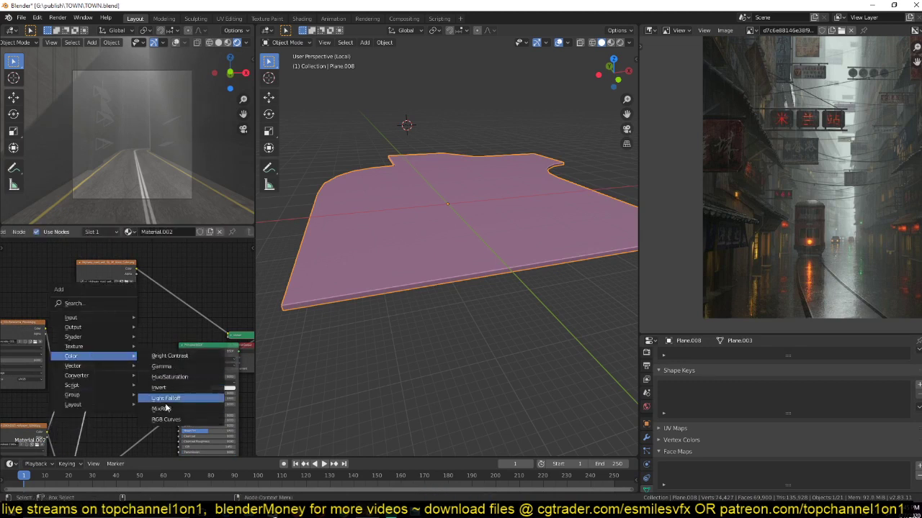
pyautogui.click(166, 408)
pyautogui.click(72, 381)
pyautogui.moveTo(95, 371); pyautogui.dragTo(160, 337)
# - Try the Overlay blend, then set the new mix node to Multiply at factor 1.000 and feed it into Base Color
pyautogui.scroll(2, 160, 338)
pyautogui.click(185, 304)
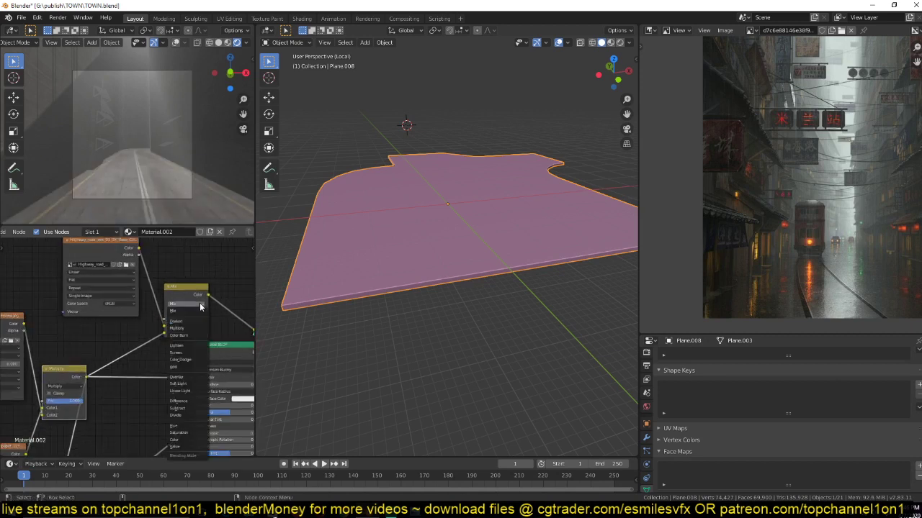
pyautogui.click(188, 394)
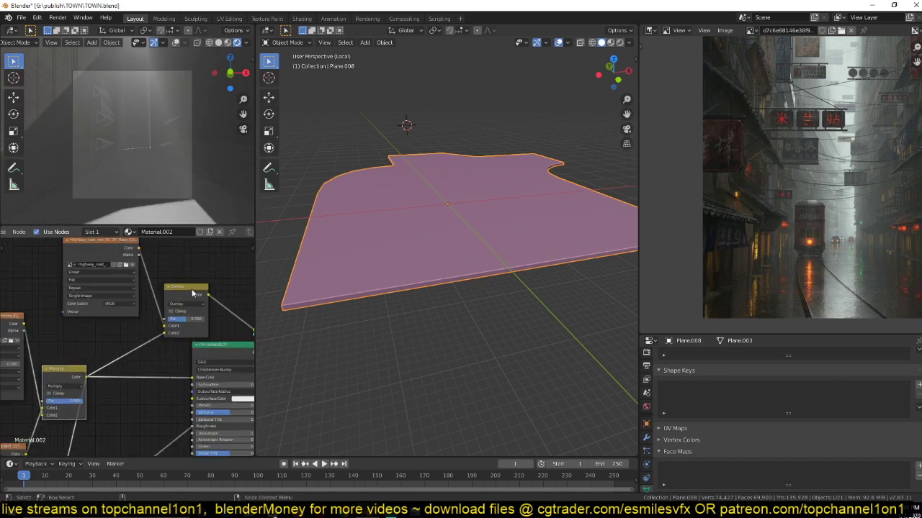
pyautogui.moveTo(187, 318); pyautogui.dragTo(122, 298)
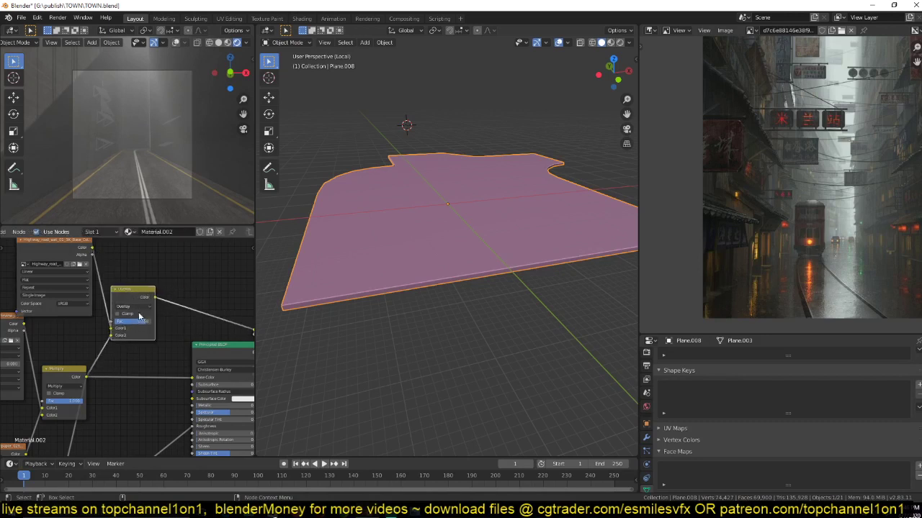
pyautogui.click(136, 307)
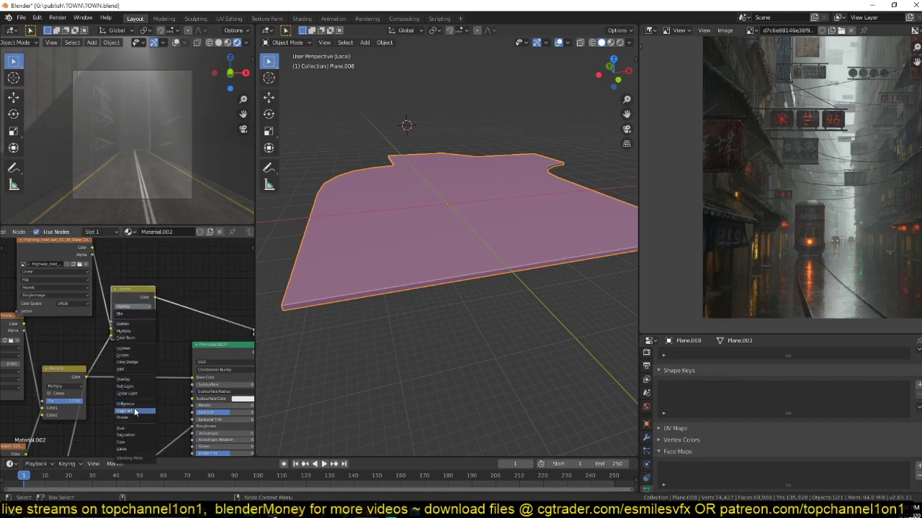
pyautogui.click(141, 332)
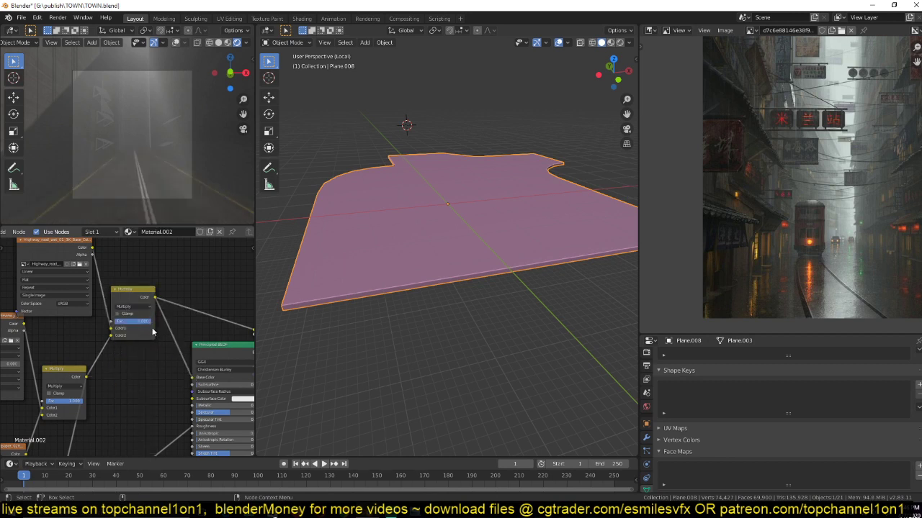
# - Connect the combined Multiply colour to the Principled BSDF's Roughness input and save the file
pyautogui.moveTo(148, 318); pyautogui.dragTo(141, 290, button='middle')
pyautogui.moveTo(128, 262); pyautogui.dragTo(184, 398)
pyautogui.moveTo(166, 394); pyautogui.dragTo(155, 372, button='middle')
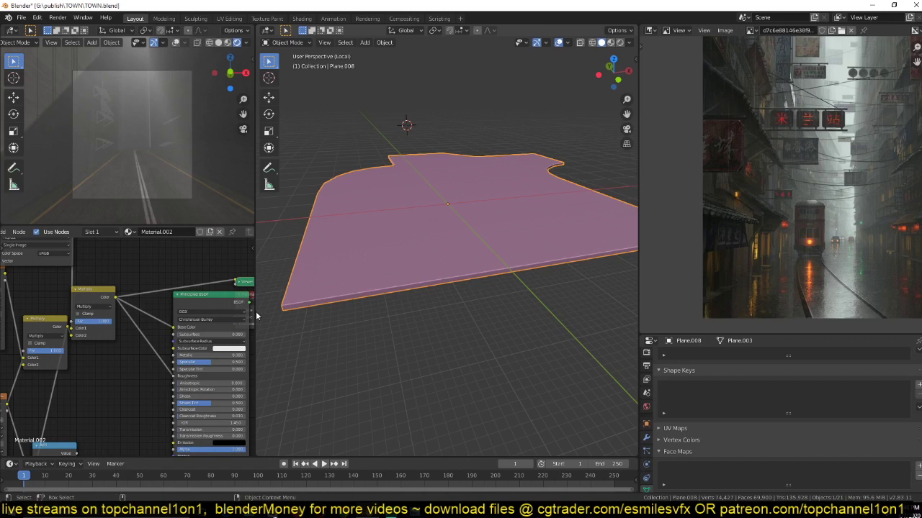
pyautogui.hotkey('ctrl', 's')
# - Add a Bump node with the combined Multiply colour as its Height and its output driving the Principled BSDF's Normal
pyautogui.moveTo(135, 351); pyautogui.dragTo(144, 325, button='middle')
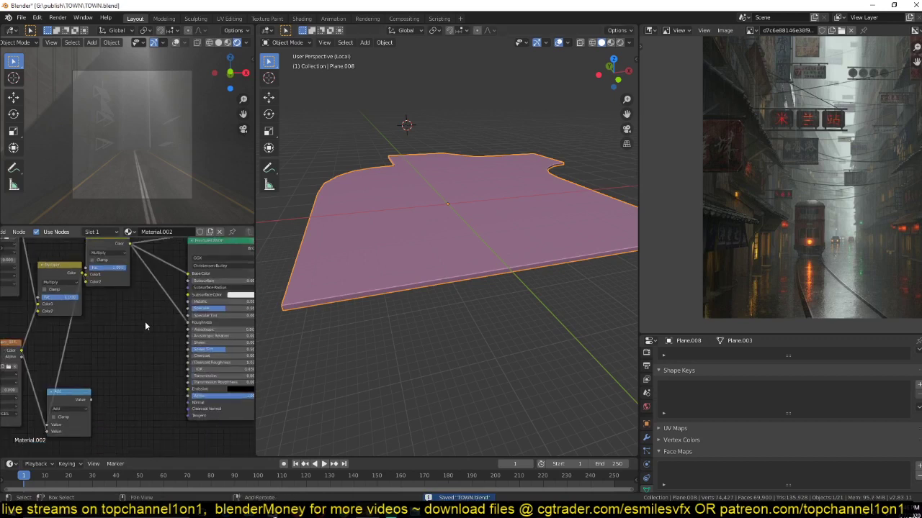
pyautogui.hotkey('shift', 'a')
pyautogui.moveTo(94, 333)
pyautogui.click(180, 337)
pyautogui.click(173, 344)
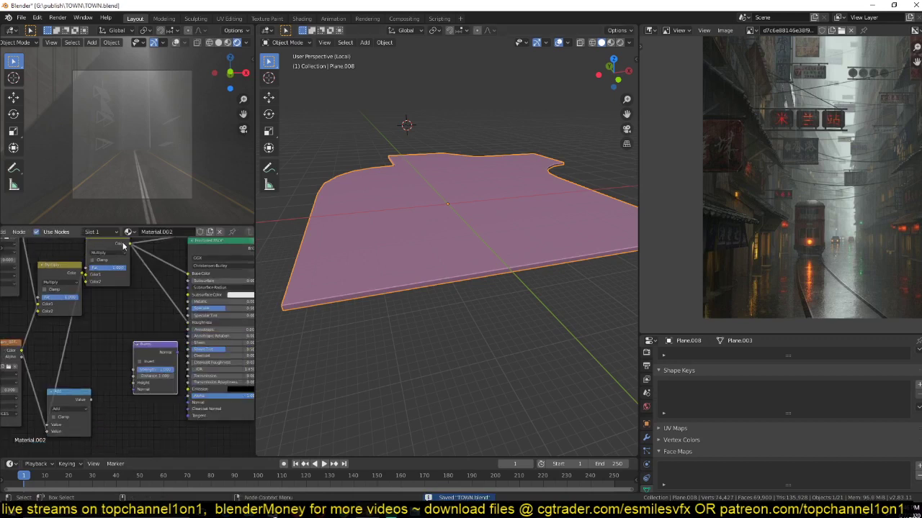
pyautogui.moveTo(130, 244); pyautogui.dragTo(134, 382)
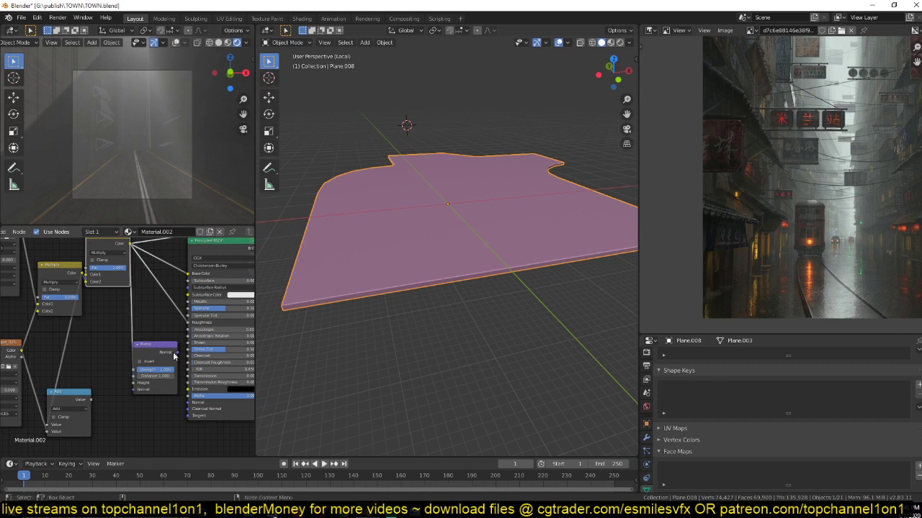
pyautogui.moveTo(173, 355); pyautogui.dragTo(161, 389)
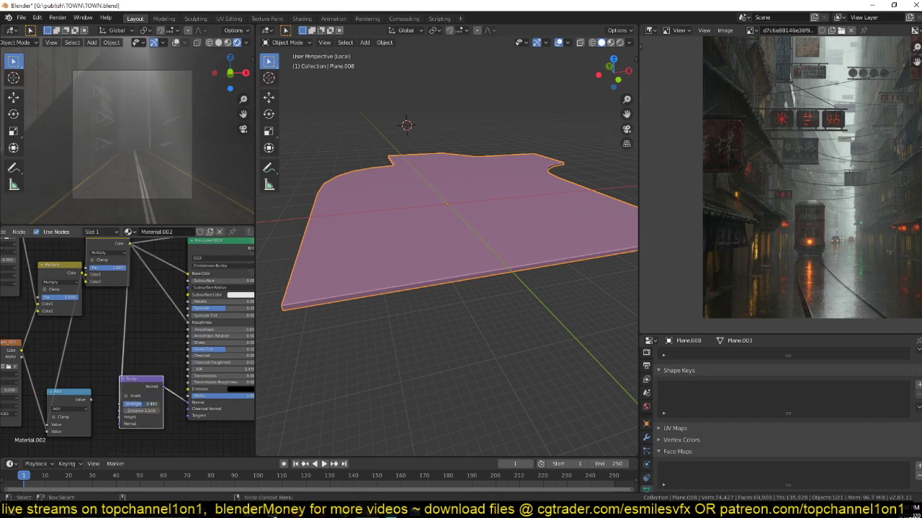
pyautogui.moveTo(146, 317); pyautogui.dragTo(115, 373, button='middle')
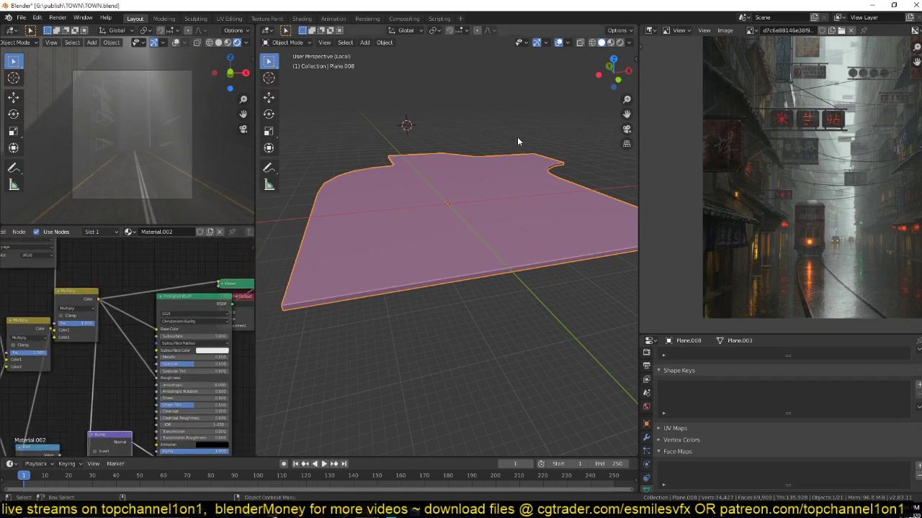
# - Preview the Principled BSDF shader on the ground in place of the flat colour and save the file
pyautogui.keyDown('ctrl'); pyautogui.keyDown('shift'); pyautogui.click(202, 301); pyautogui.keyUp('shift'); pyautogui.keyUp('ctrl')
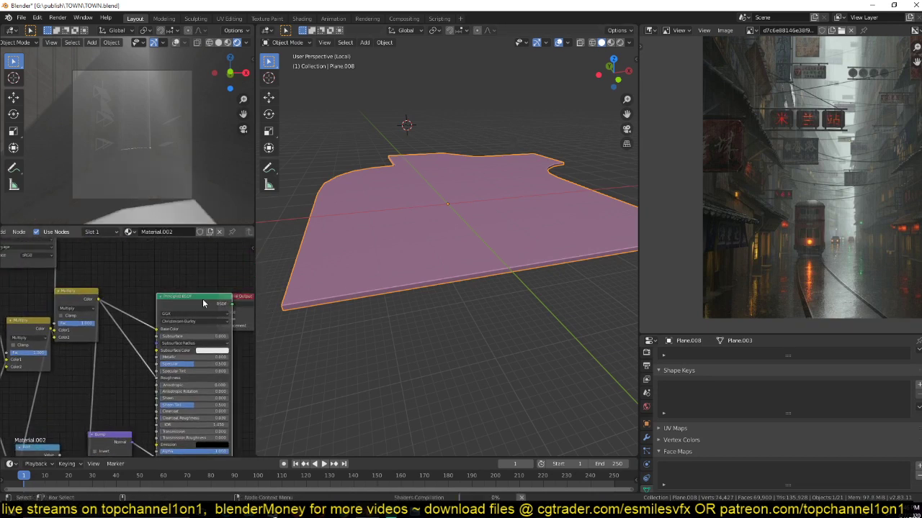
pyautogui.scroll(2, 164, 376)
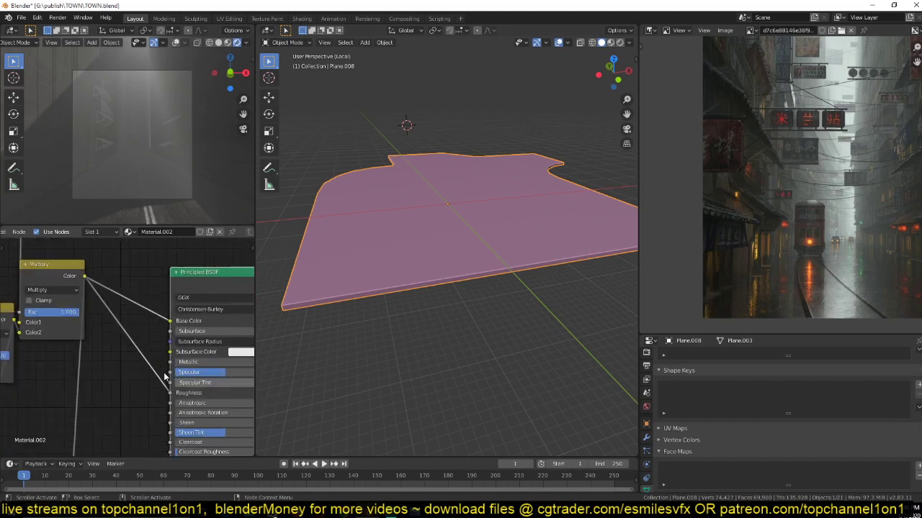
pyautogui.moveTo(165, 376); pyautogui.dragTo(160, 350, button='middle')
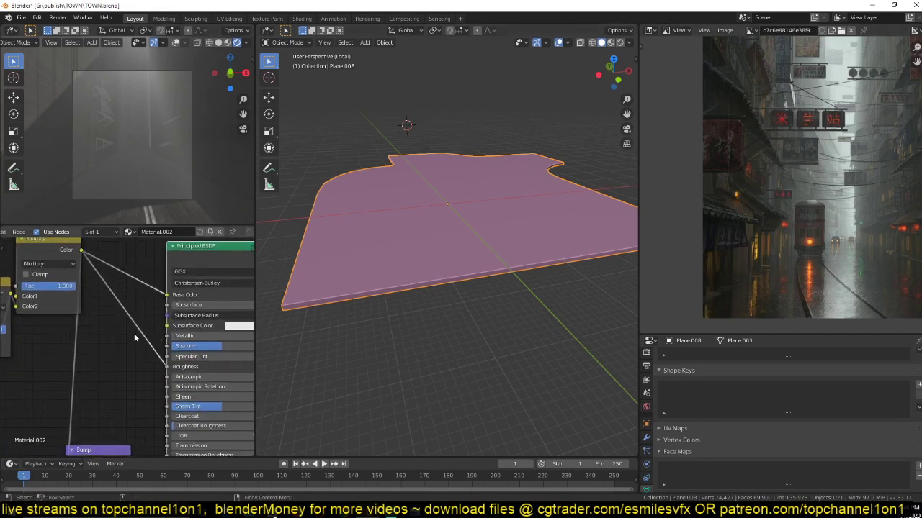
pyautogui.hotkey('ctrl', 's')
# - Insert a Math node set to Add between the combined Multiply colour and the Principled BSDF's Roughness
pyautogui.hotkey('shift', 'a')
pyautogui.moveTo(103, 326)
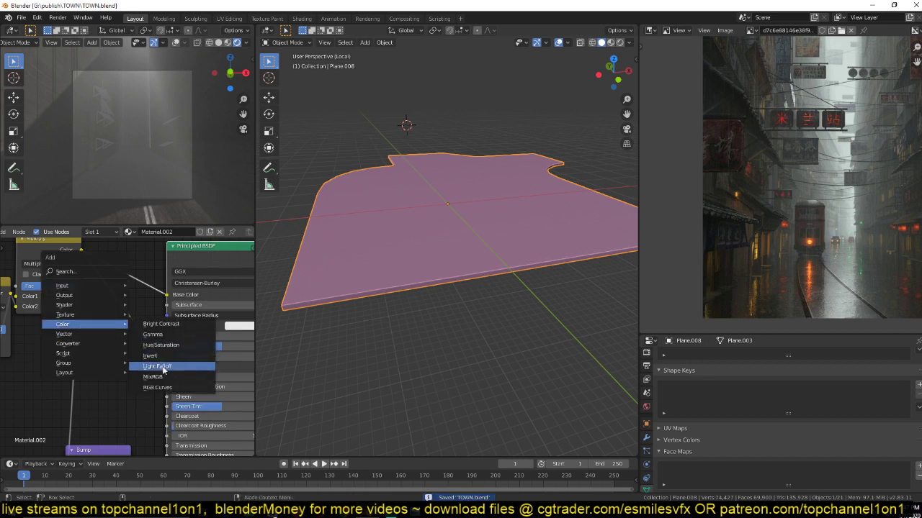
pyautogui.moveTo(67, 343)
pyautogui.click(198, 268)
pyautogui.click(164, 363)
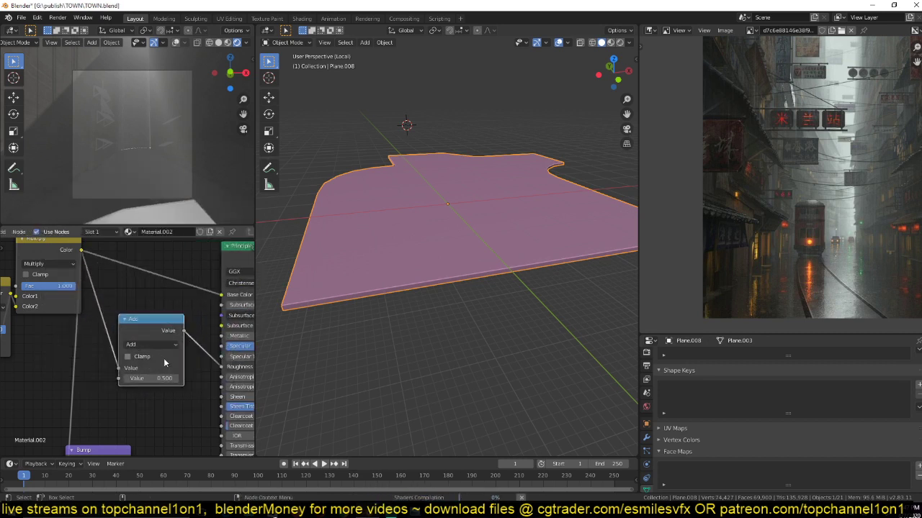
# - Set the roughness Add node's second value to 0.160 and save the file
pyautogui.click(155, 378)
pyautogui.write('0.02')
pyautogui.press('Return')
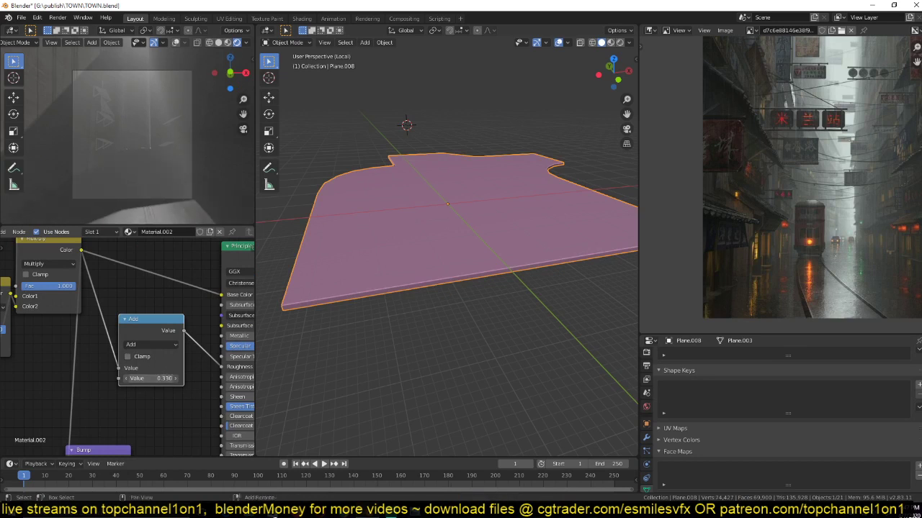
pyautogui.moveTo(151, 379); pyautogui.dragTo(163, 378)
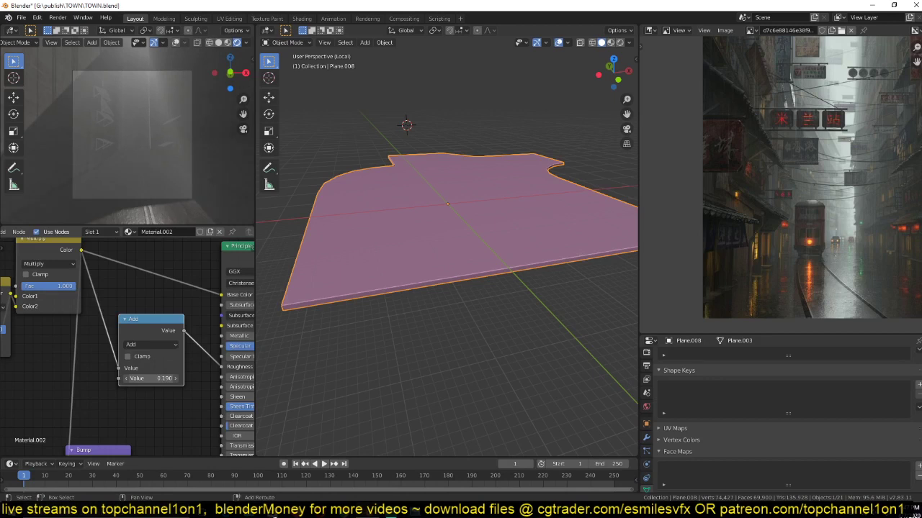
pyautogui.press('KP_7')
pyautogui.hotkey('ctrl', 's')
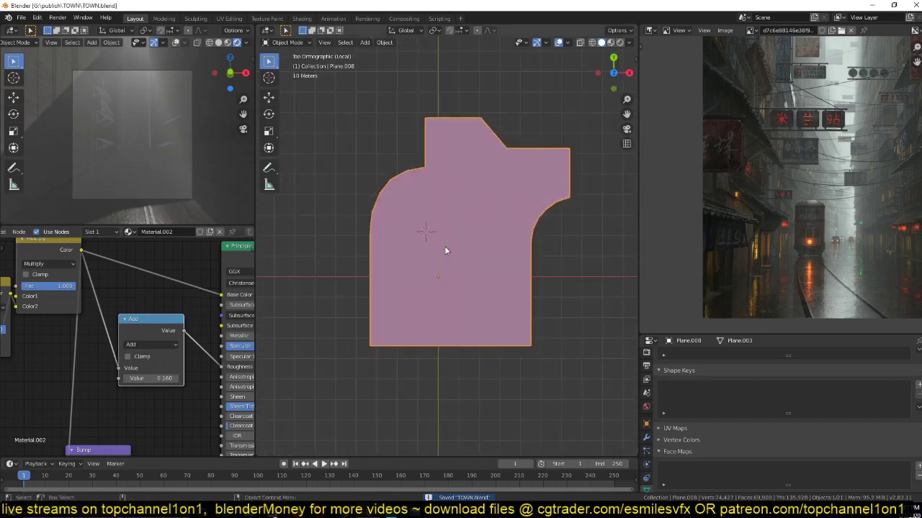
# - Add a Reflection Plane light probe in top view and move it to the middle of the ground
pyautogui.keyDown('shift'); pyautogui.moveTo(445, 251); pyautogui.dragTo(432, 241, button='middle'); pyautogui.keyUp('shift')
pyautogui.hotkey('shift', 'a')
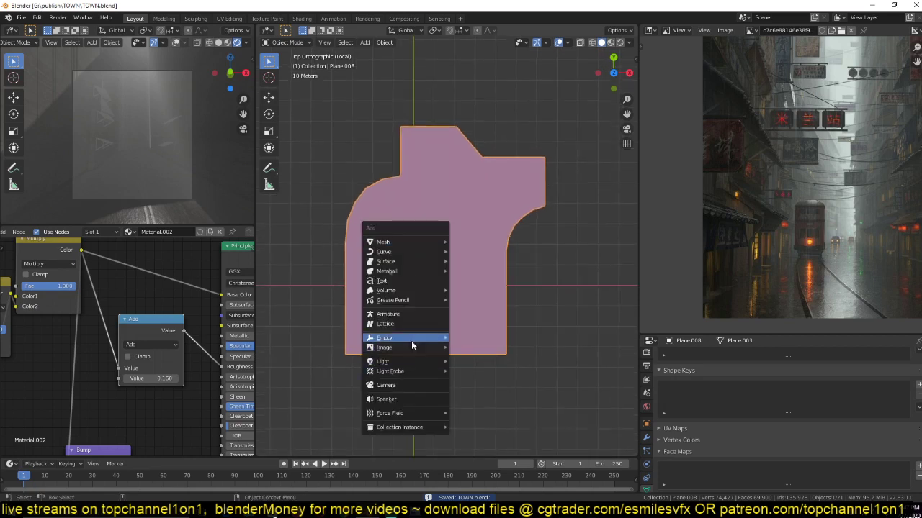
pyautogui.moveTo(417, 371)
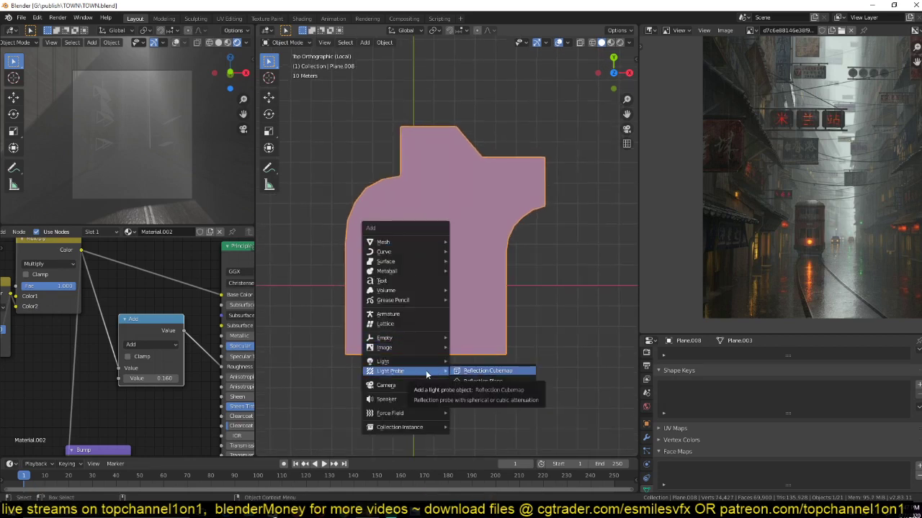
pyautogui.click(496, 381)
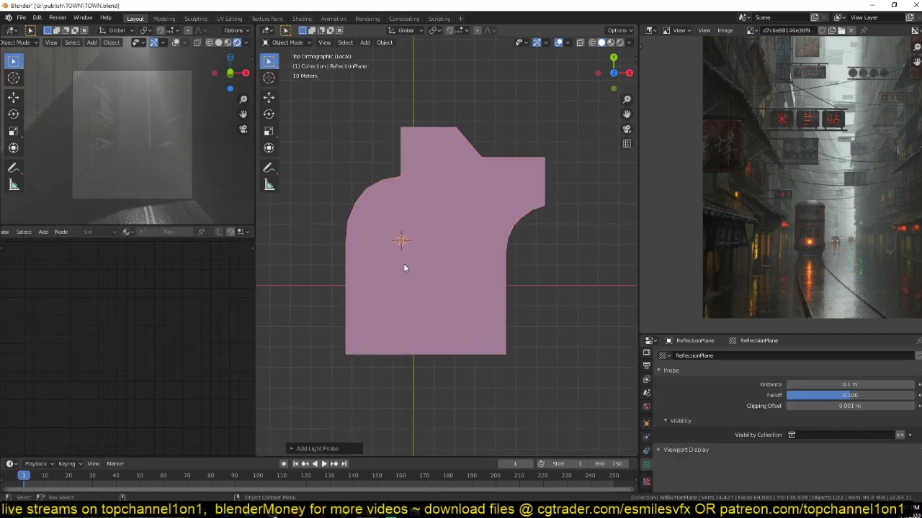
pyautogui.press('g')
pyautogui.click(451, 299)
# - Scale up the reflection plane to cover the street ground and lower it about 17 m along Z onto the surface
pyautogui.press('s')
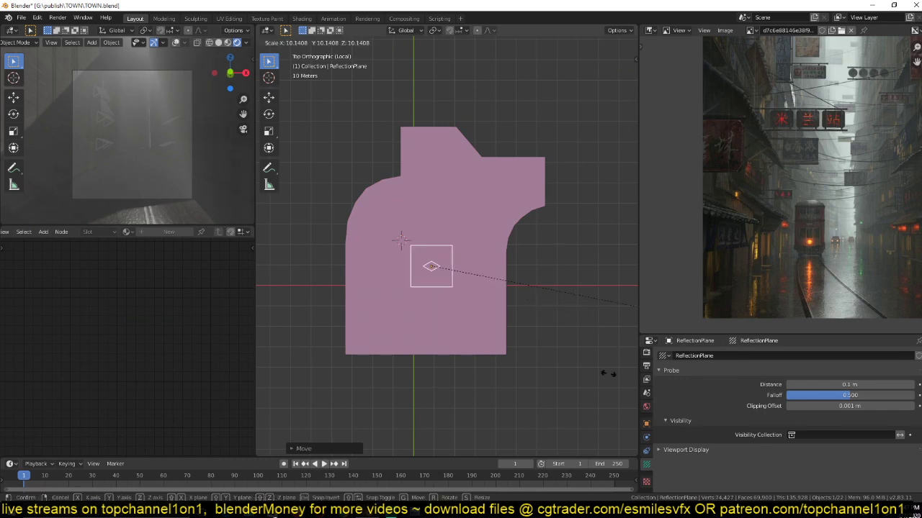
pyautogui.click(603, 375)
pyautogui.press('s')
pyautogui.click(298, 358)
pyautogui.moveTo(284, 328); pyautogui.dragTo(274, 238, button='middle')
pyautogui.press('g')
pyautogui.press('z')
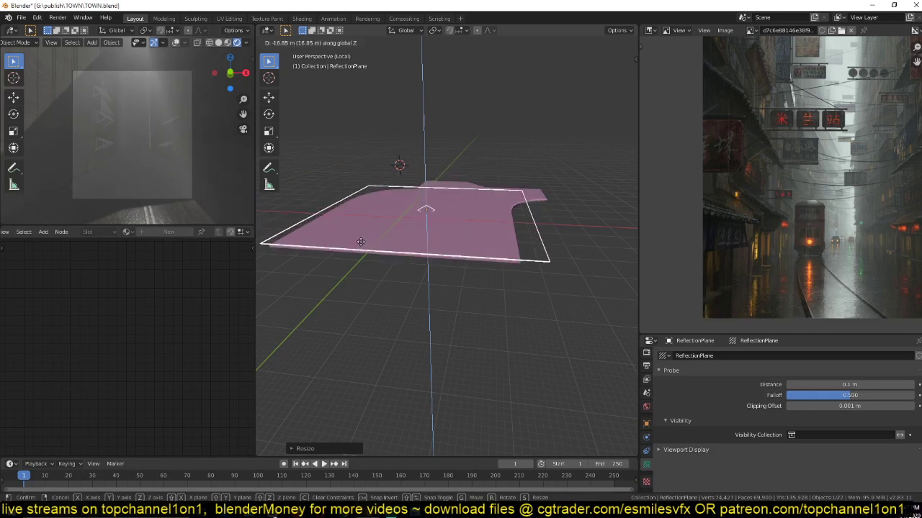
pyautogui.click(360, 245)
# - Enable Screen Space Reflections in the scene's render settings
pyautogui.click(647, 367)
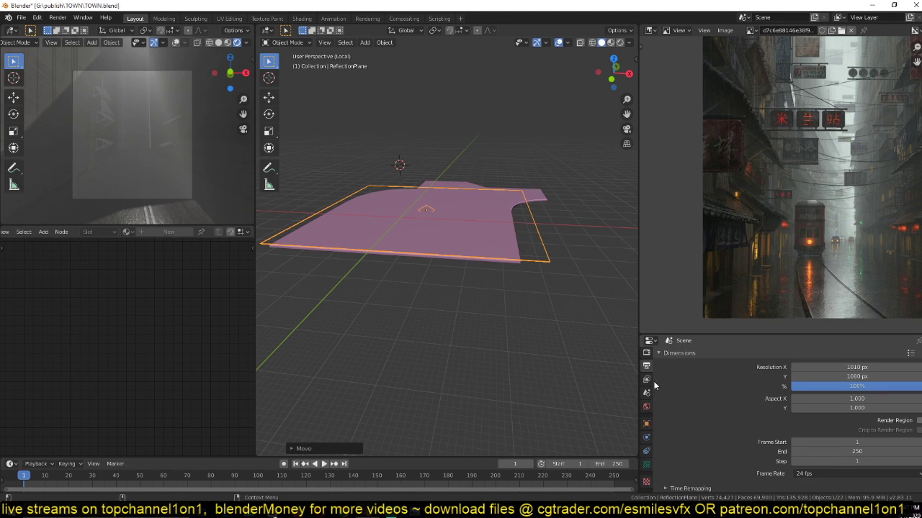
pyautogui.click(646, 353)
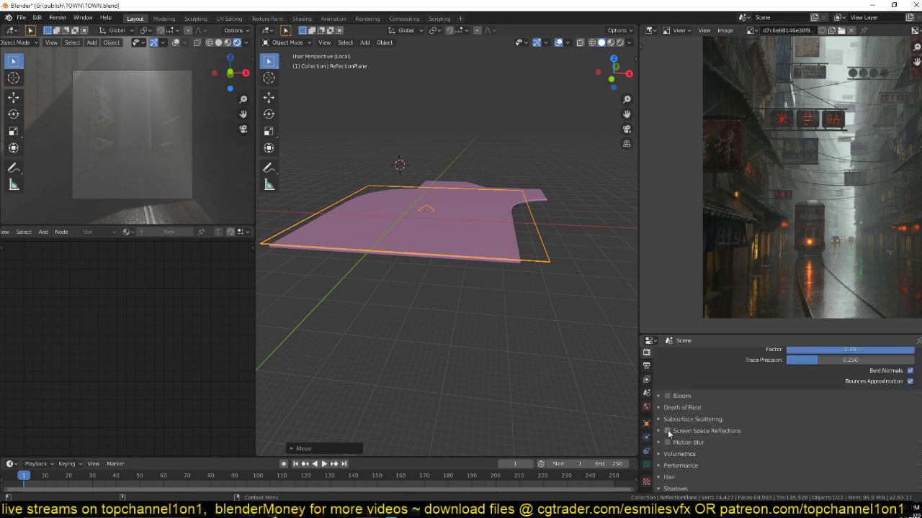
pyautogui.click(668, 432)
# - Shift the reflection plane slightly and lower it about 0.8 m along Z towards the ground surface
pyautogui.press('g')
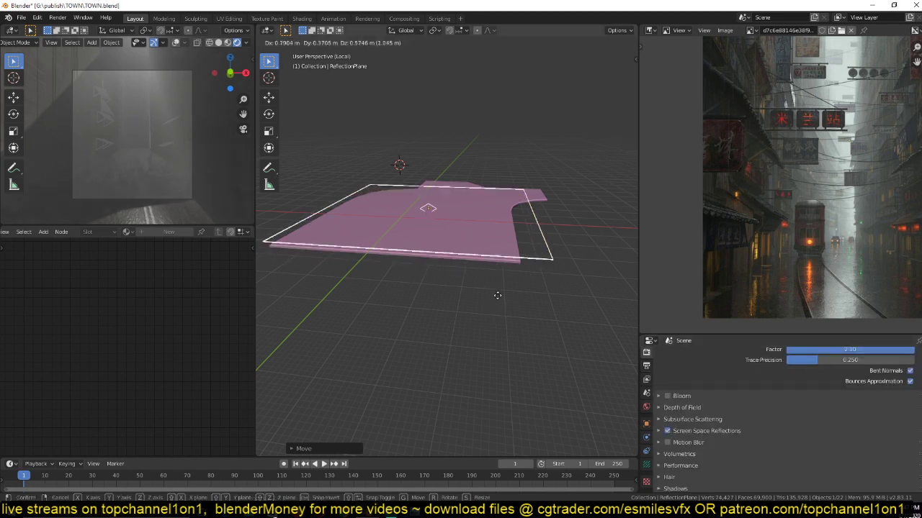
pyautogui.click(494, 308)
pyautogui.moveTo(494, 308); pyautogui.dragTo(545, 301, button='middle')
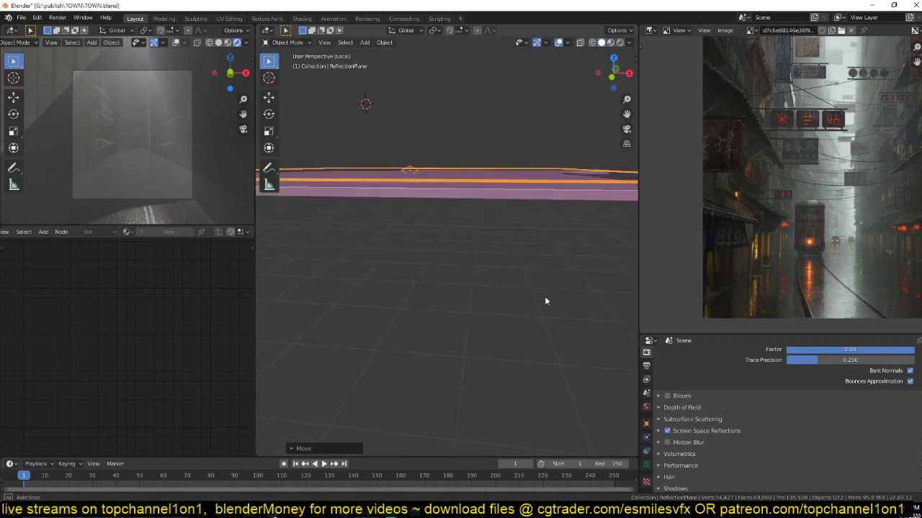
pyautogui.press('g')
pyautogui.press('z')
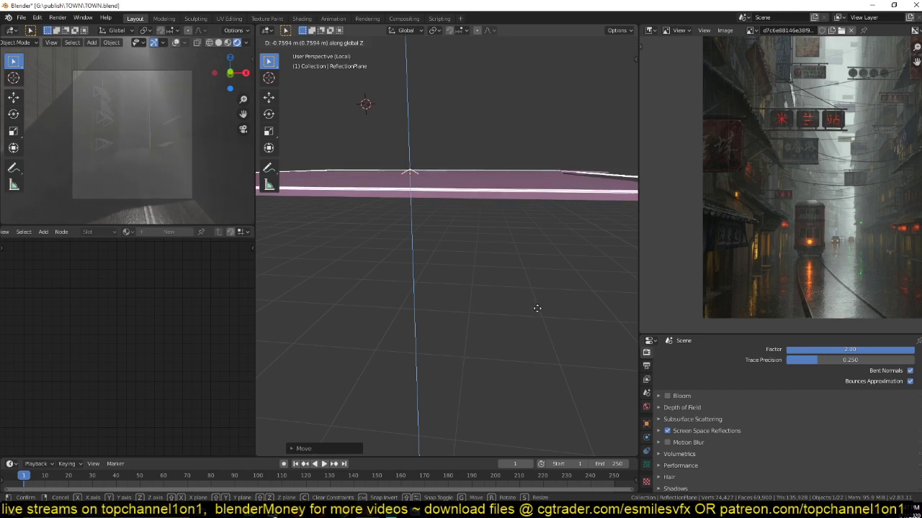
pyautogui.click(539, 309)
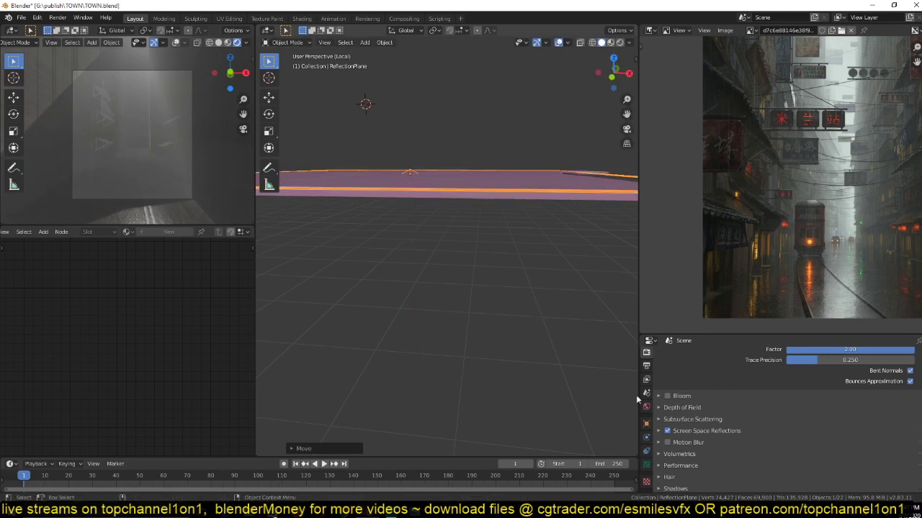
# - Set the reflection plane probe's Distance to 5.6 m
pyautogui.click(647, 464)
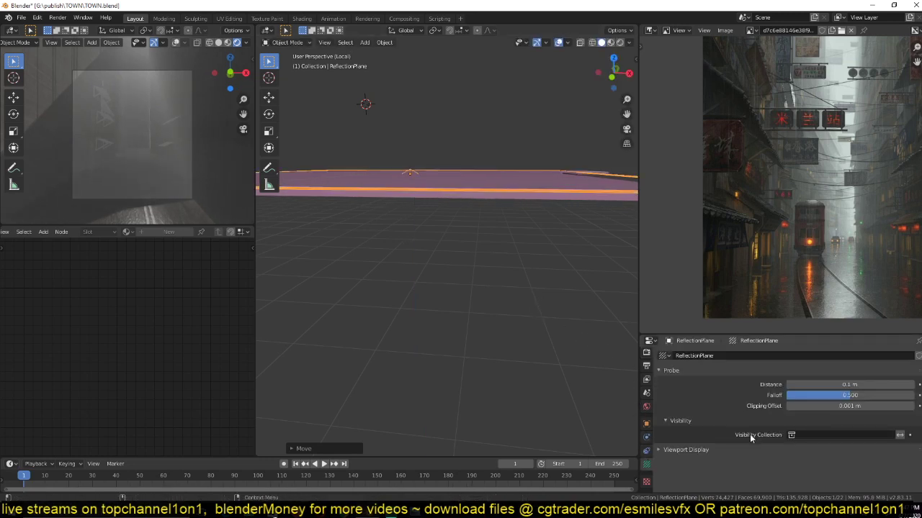
pyautogui.click(850, 385)
pyautogui.write('5.1')
pyautogui.press('Return')
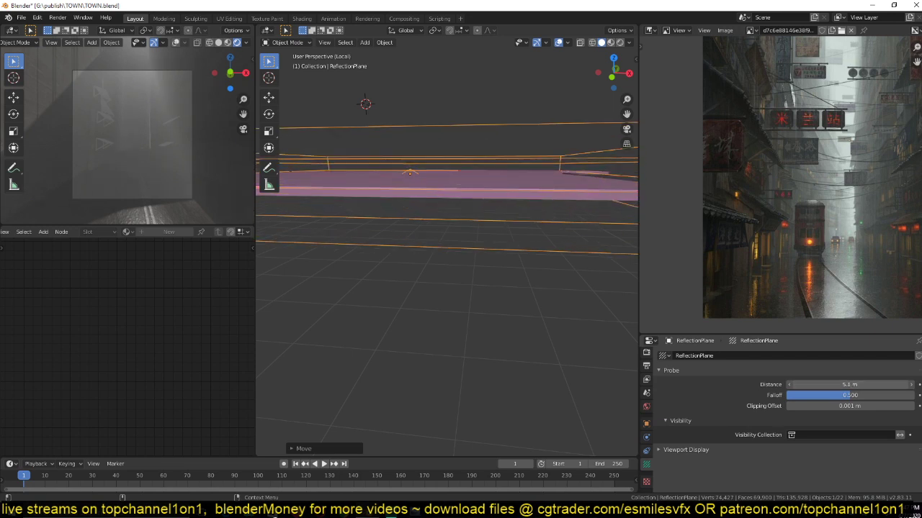
pyautogui.moveTo(850, 384)
pyautogui.mouseDown()
pyautogui.moveTo(835, 385)
pyautogui.moveTo(853, 385)
pyautogui.mouseUp()
# - Raise the reflection plane about 0.88 m along Z
pyautogui.press('g')
pyautogui.press('z')
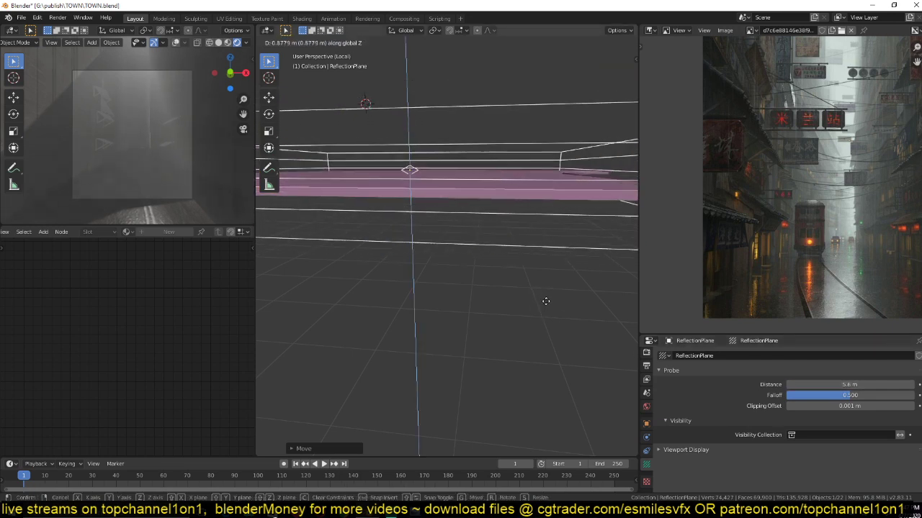
pyautogui.click(546, 301)
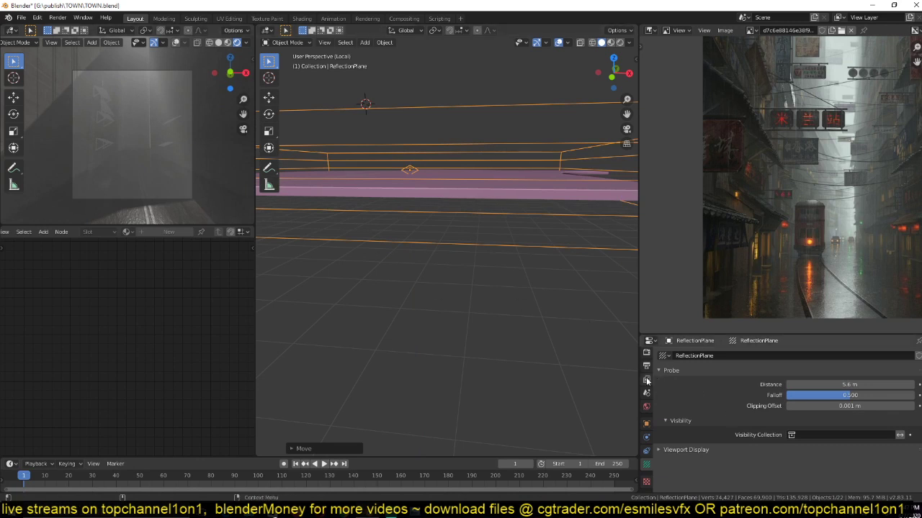
# - Assign an Environment Texture to the world background colour and load lakeside_2k.hdr from the hdri textures folder
pyautogui.click(646, 407)
pyautogui.click(918, 420)
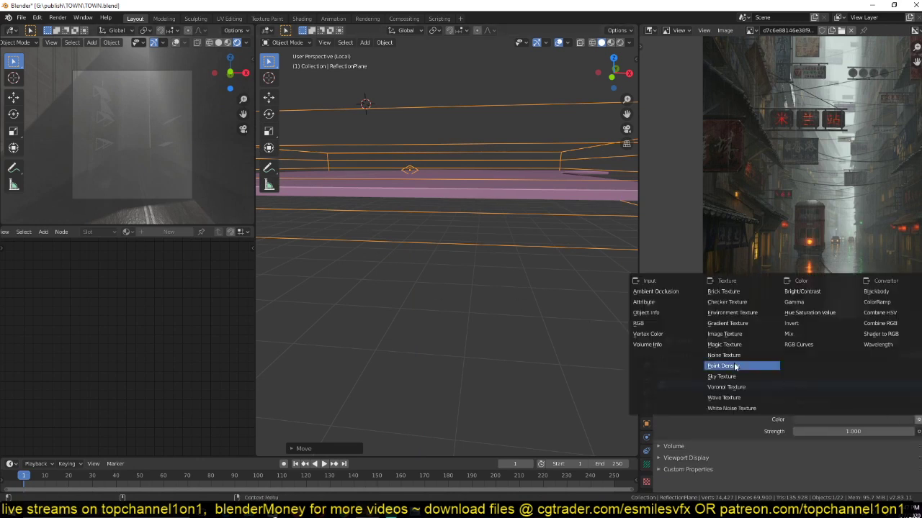
pyautogui.click(742, 316)
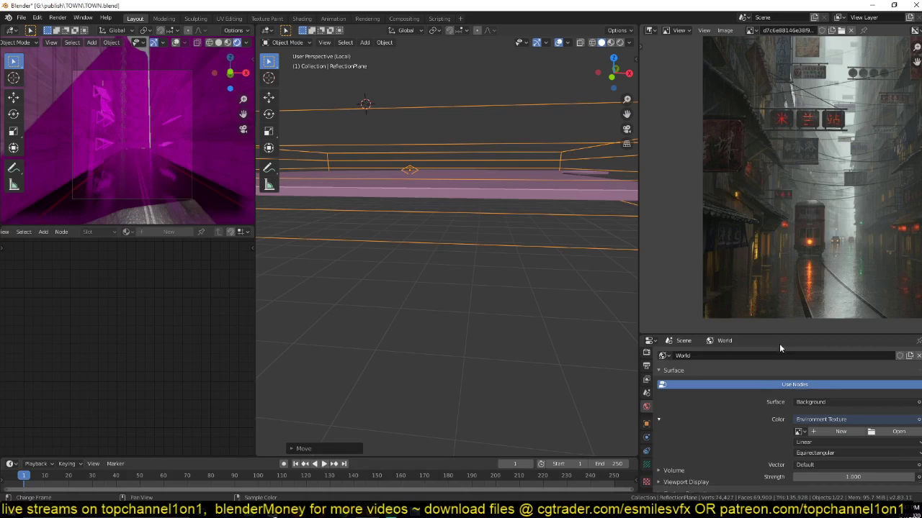
pyautogui.click(893, 432)
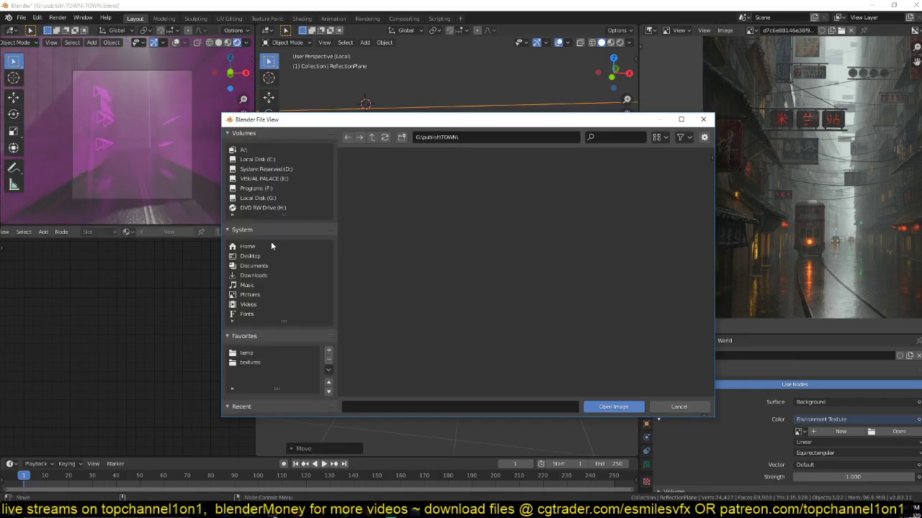
pyautogui.click(252, 363)
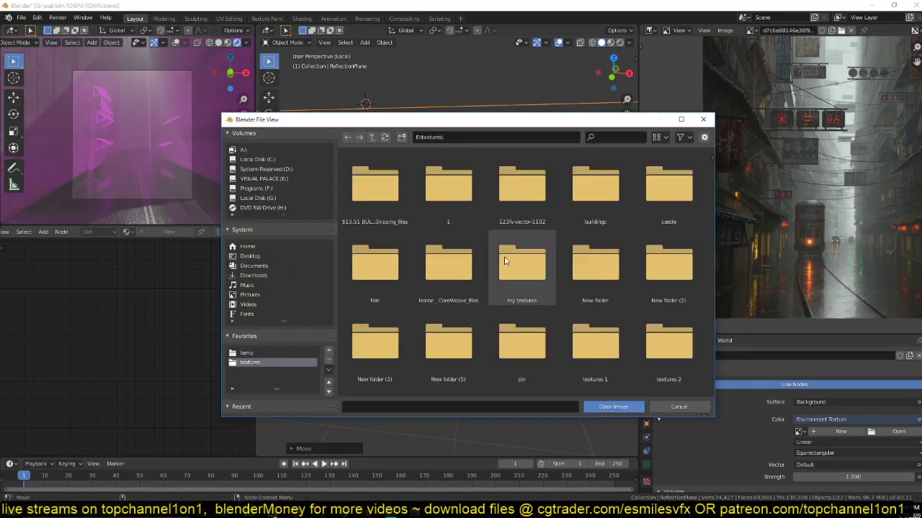
pyautogui.scroll(-2, 504, 262)
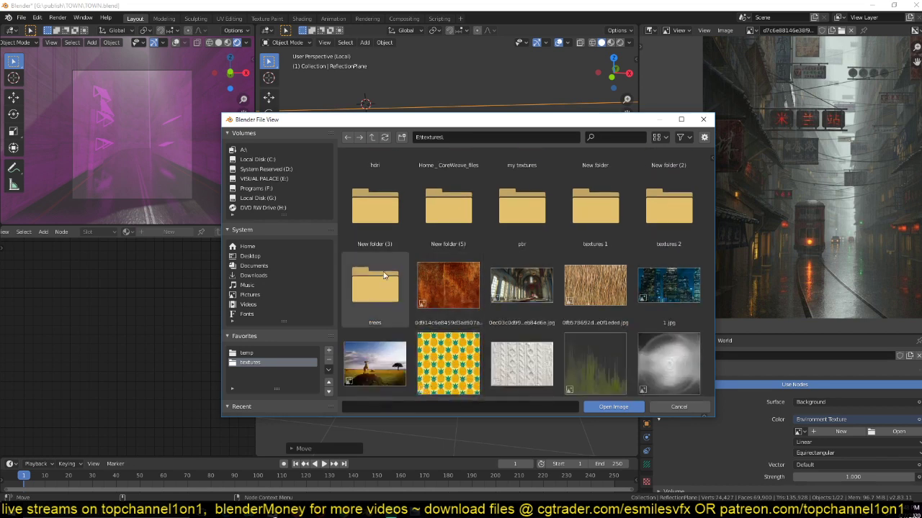
pyautogui.scroll(-1, 582, 238)
pyautogui.scroll(2, 540, 242)
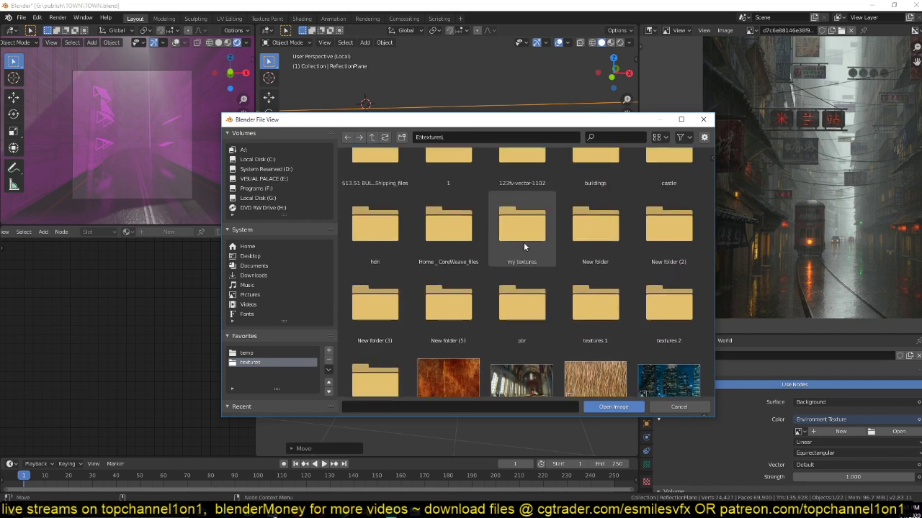
pyautogui.click(351, 266)
pyautogui.scroll(-2, 433, 288)
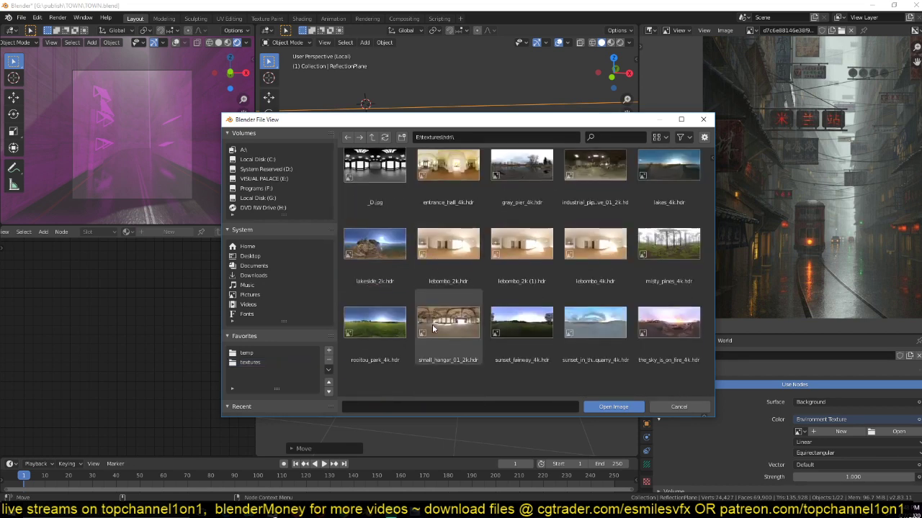
pyautogui.doubleClick(396, 219)
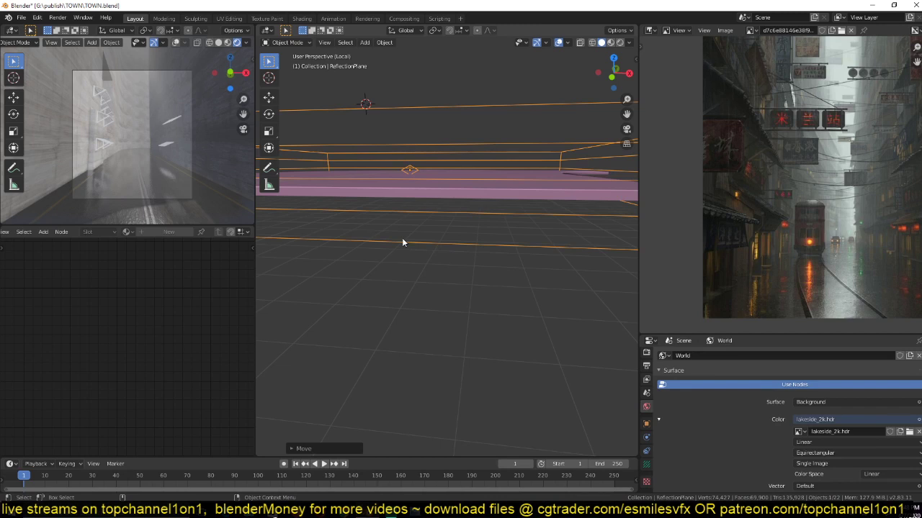
# - Set the world background strength to 0.01 and save the file
pyautogui.scroll(-2, 812, 451)
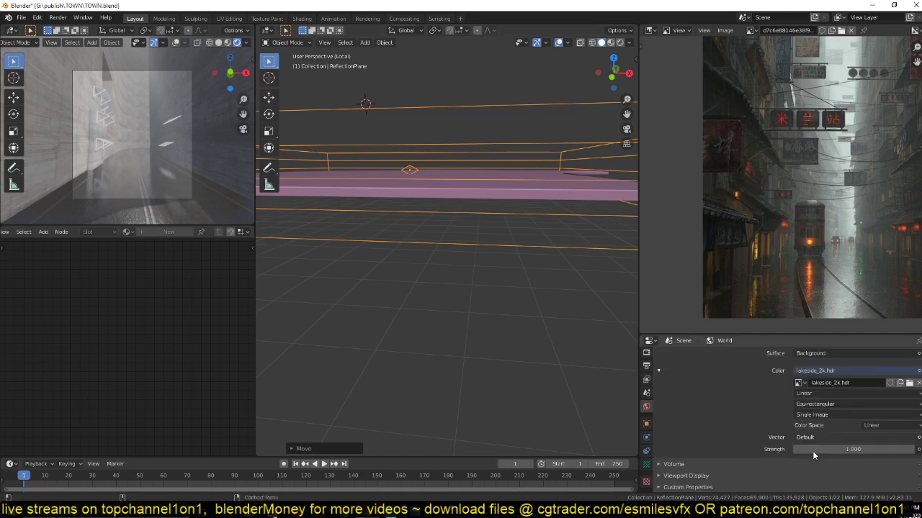
pyautogui.doubleClick(812, 451)
pyautogui.write('0.01')
pyautogui.press('Return')
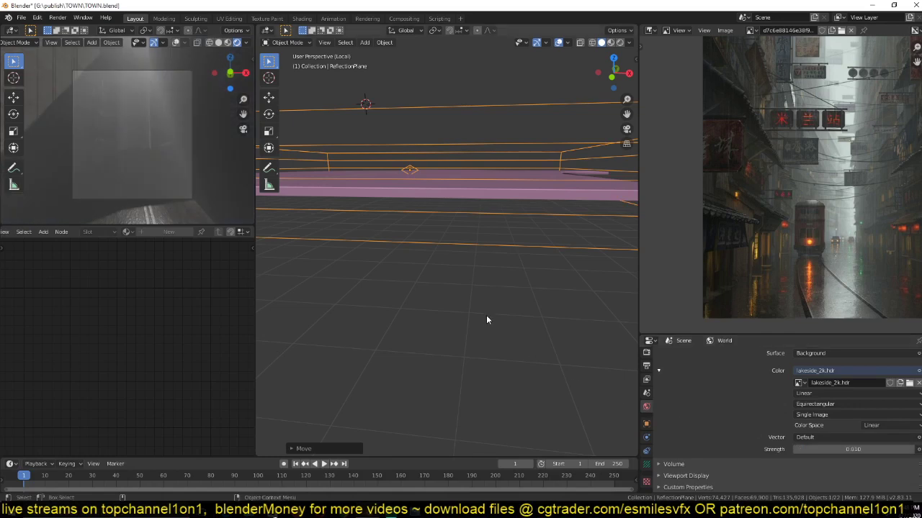
pyautogui.moveTo(474, 273); pyautogui.dragTo(494, 306, button='middle')
pyautogui.hotkey('ctrl', 's')
# - Exit local view to bring back the full street scene, and save the file
pyautogui.press('KP_7')
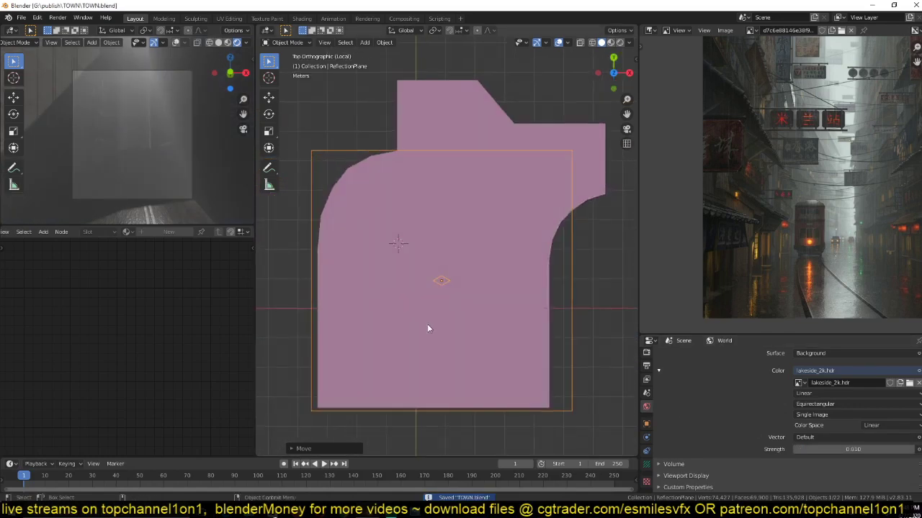
pyautogui.press('KP_Divide')
pyautogui.scroll(-2, 429, 333)
pyautogui.scroll(6, 428, 334)
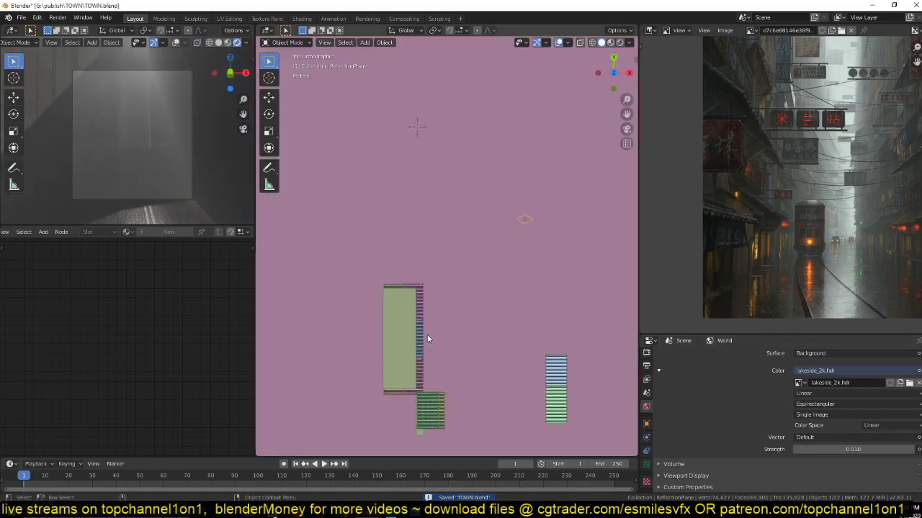
pyautogui.moveTo(427, 334); pyautogui.dragTo(416, 266, button='middle')
pyautogui.scroll(3, 371, 350)
pyautogui.hotkey('ctrl', 's')
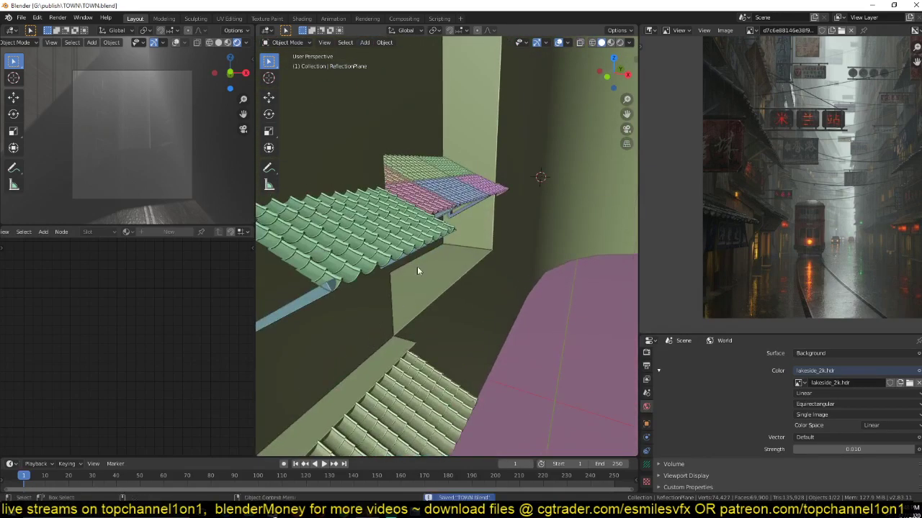
# - Add a point light and place it near the front edge of the upper tiled awning
pyautogui.hotkey('shift', 'a')
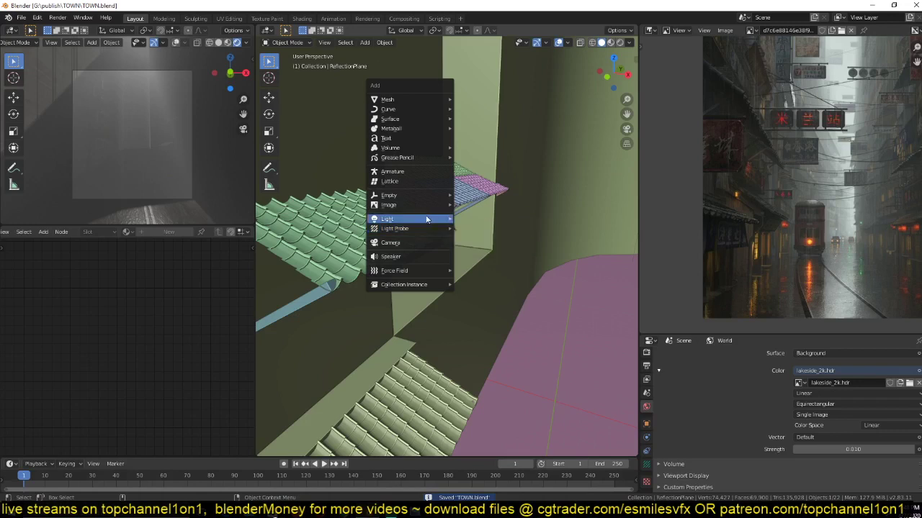
pyautogui.moveTo(425, 222)
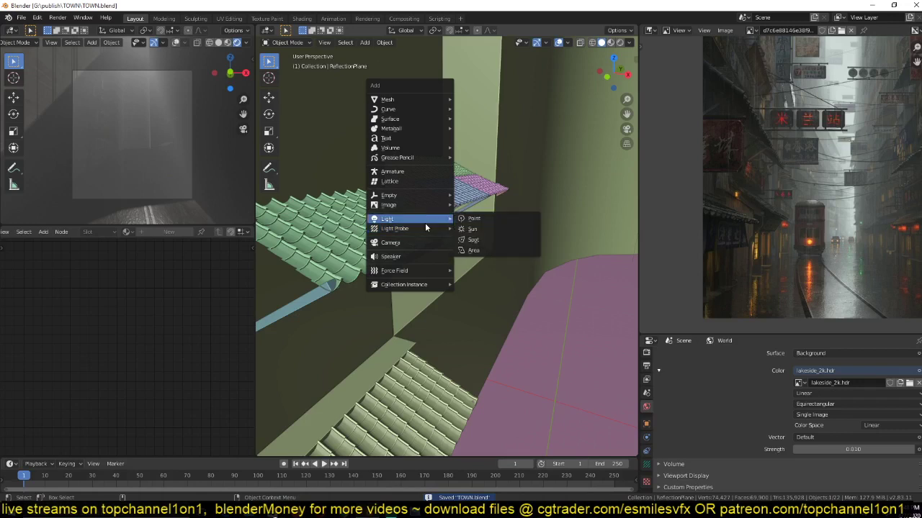
pyautogui.click(484, 219)
pyautogui.press('g')
pyautogui.click(493, 240)
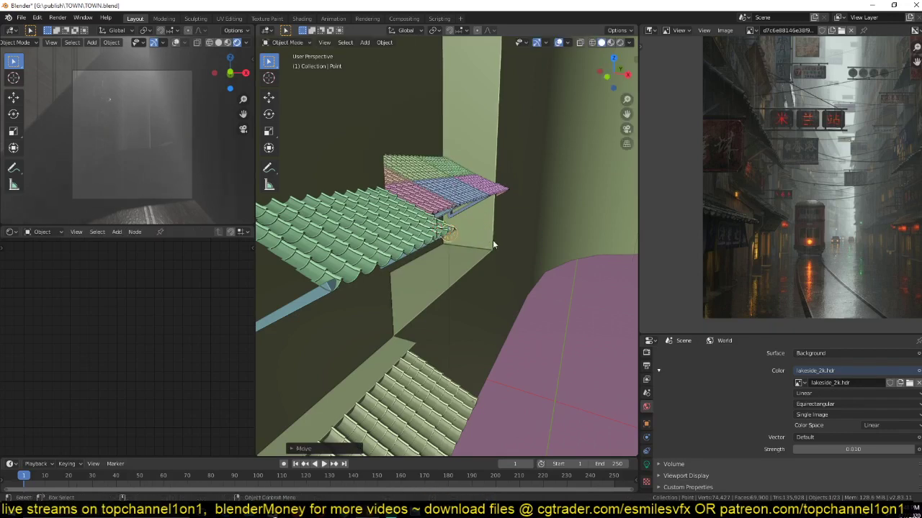
# - Give the point light a saturated orange colour and set its power to 1000 W
pyautogui.click(646, 464)
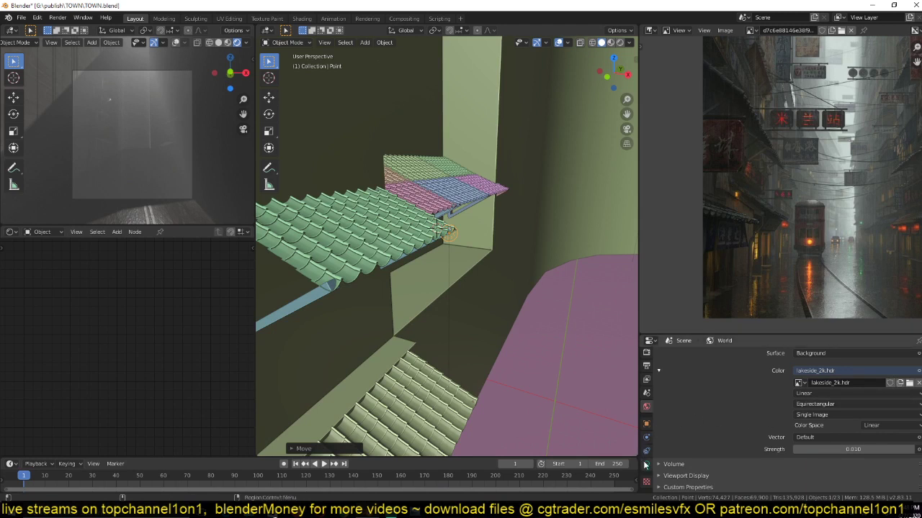
pyautogui.click(834, 411)
pyautogui.moveTo(855, 334); pyautogui.dragTo(851, 344)
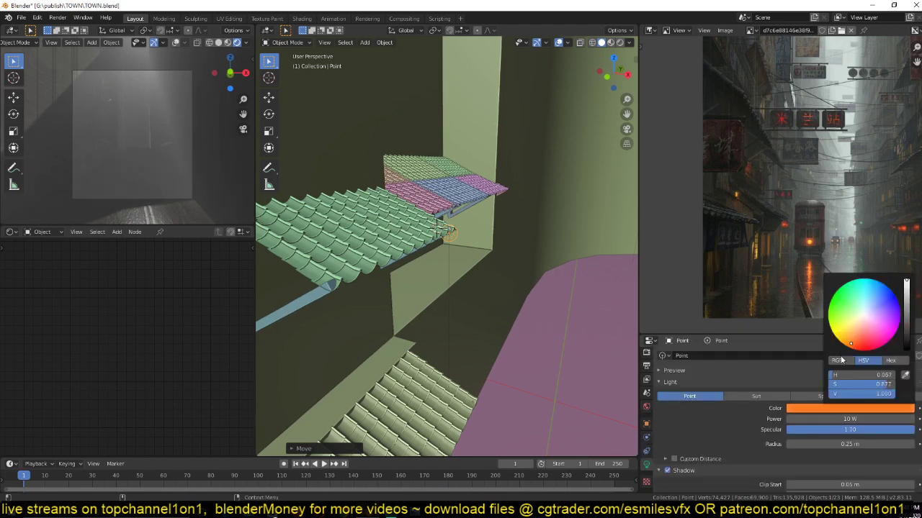
pyautogui.click(829, 417)
pyautogui.write('1000')
pyautogui.press('Return')
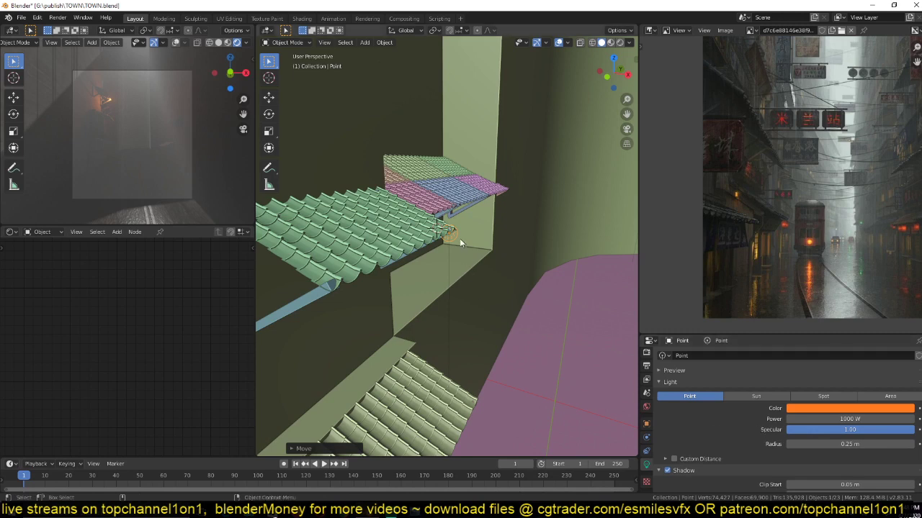
# - Move the orange point light under the upper awning, close to the wall between the support brackets
pyautogui.press('KP_7')
pyautogui.moveTo(483, 323); pyautogui.dragTo(422, 243, button='middle')
pyautogui.scroll(4, 451, 182)
pyautogui.press('g')
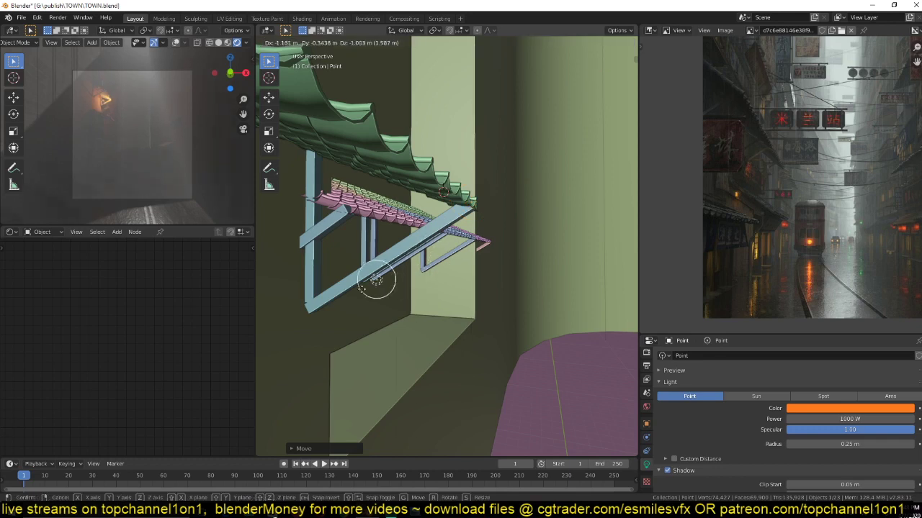
pyautogui.click(334, 249)
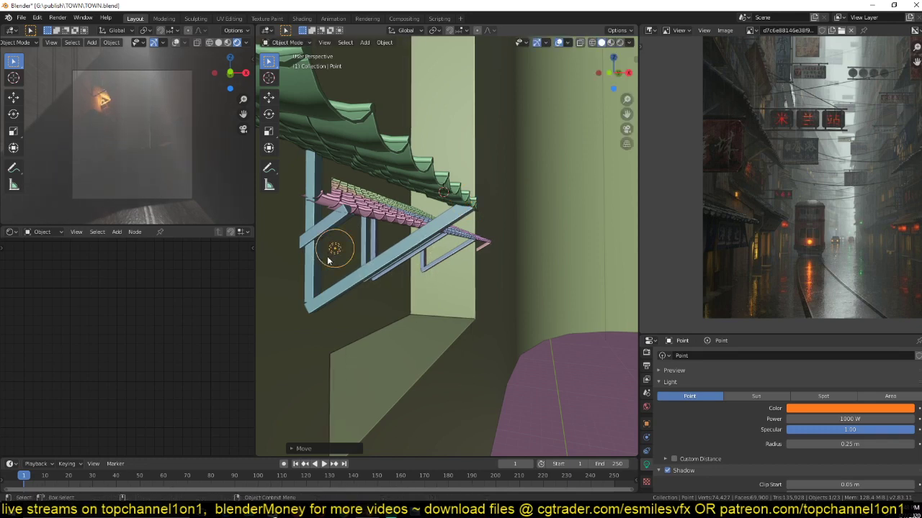
# - Duplicate the orange point light downwards to beneath the lowest awning
pyautogui.moveTo(335, 251); pyautogui.dragTo(411, 168, button='middle')
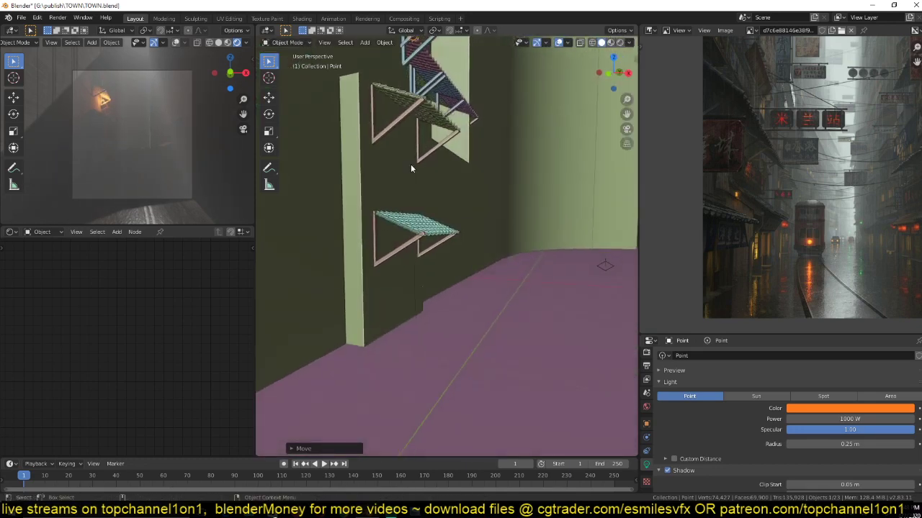
pyautogui.hotkey('shift', 'd')
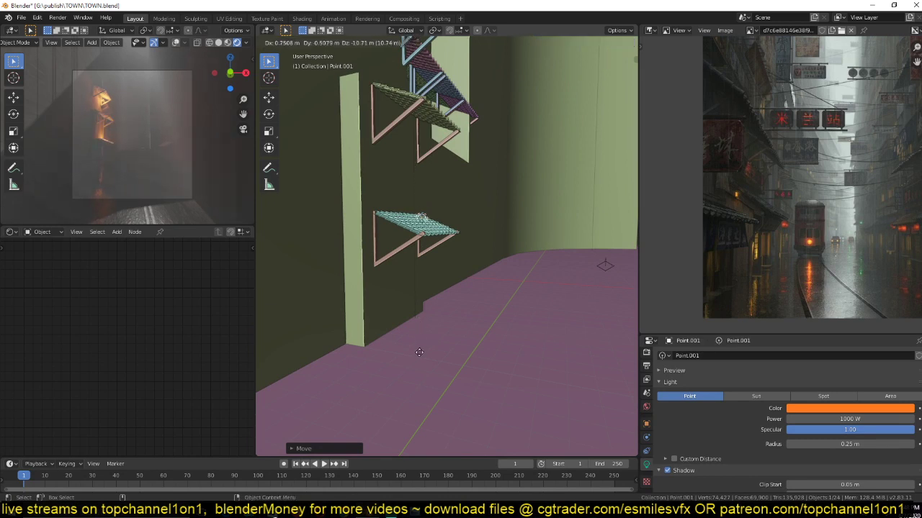
pyautogui.click(419, 368)
# - Duplicate the lower light up to the middle awning and shift the copy about -2.8 m along Y
pyautogui.moveTo(420, 367); pyautogui.dragTo(402, 282, button='middle')
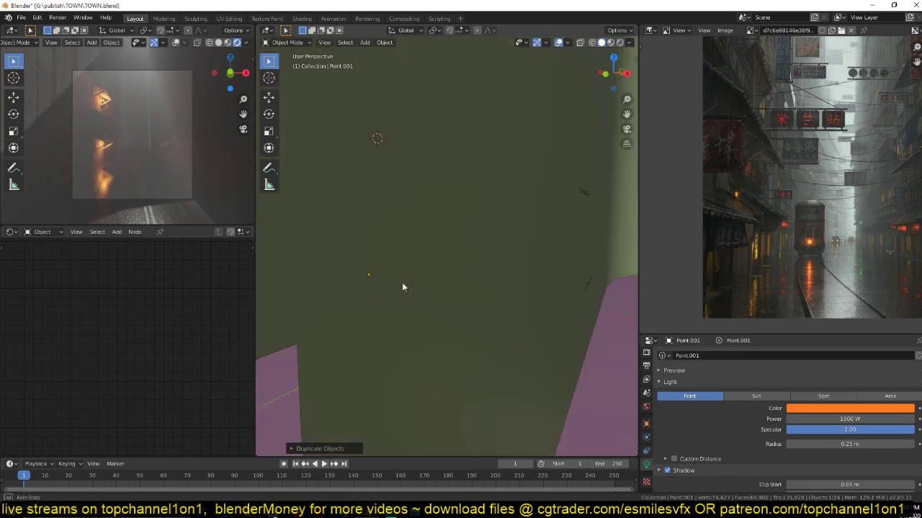
pyautogui.scroll(-5, 401, 283)
pyautogui.hotkey('shift', 'd')
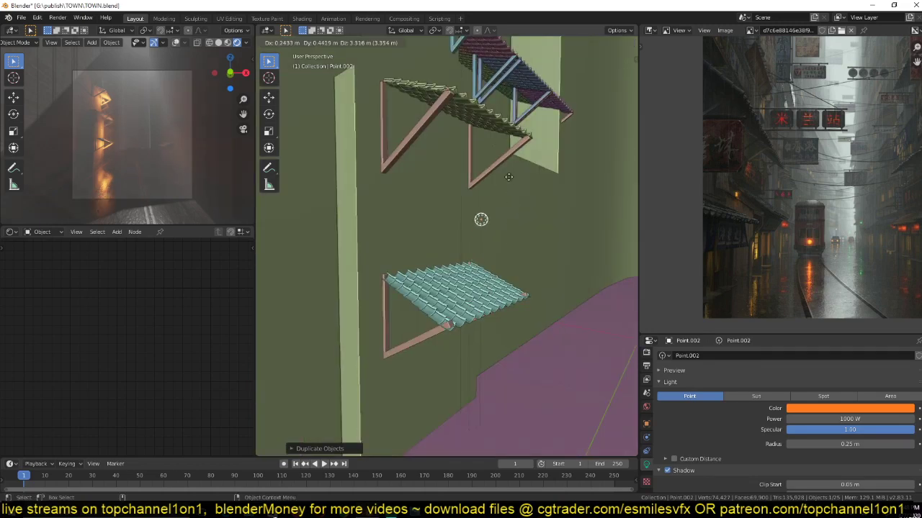
pyautogui.click(504, 133)
pyautogui.moveTo(504, 133); pyautogui.dragTo(504, 212, button='middle')
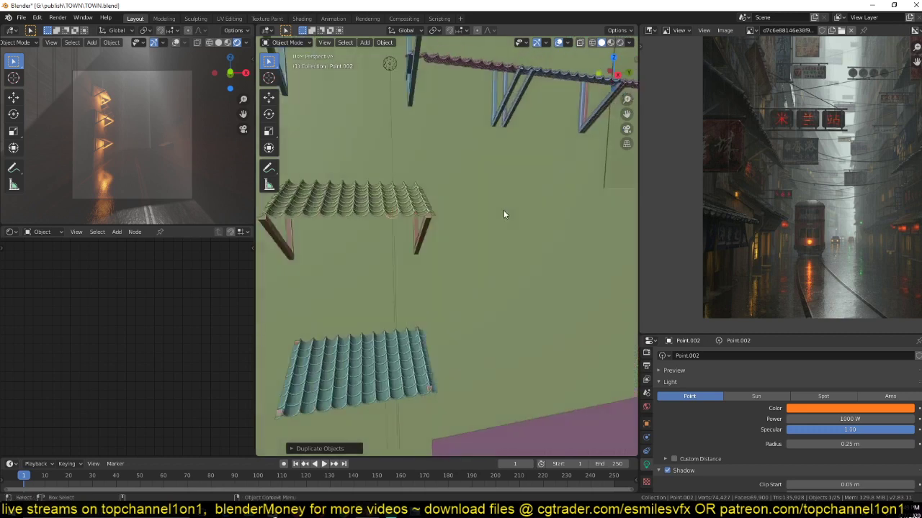
pyautogui.hotkey('shift', 'd')
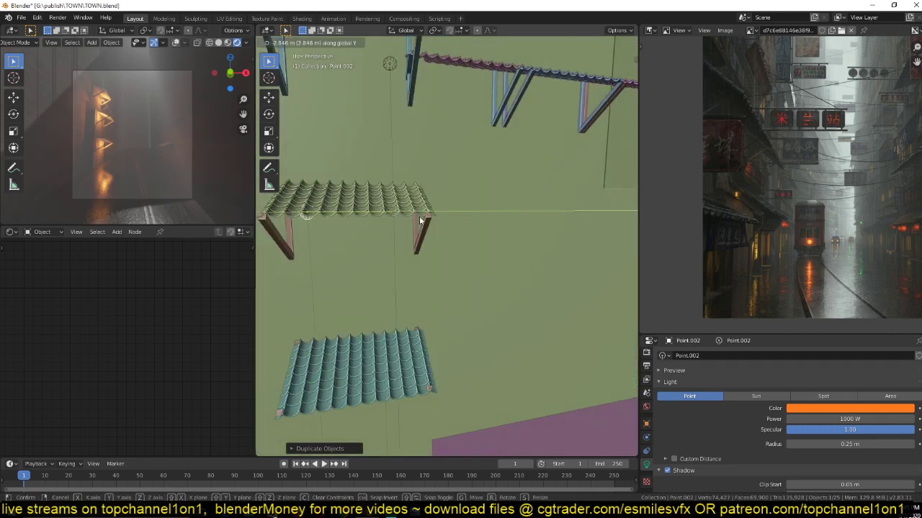
pyautogui.click(419, 218)
# - Change the middle awning light's colour to pale blue and save the file
pyautogui.scroll(-3, 691, 475)
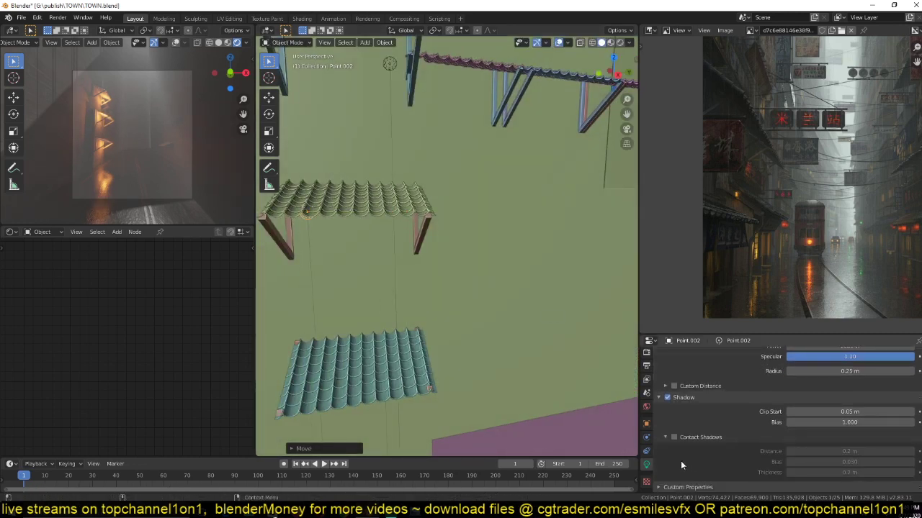
pyautogui.scroll(3, 681, 461)
pyautogui.click(844, 408)
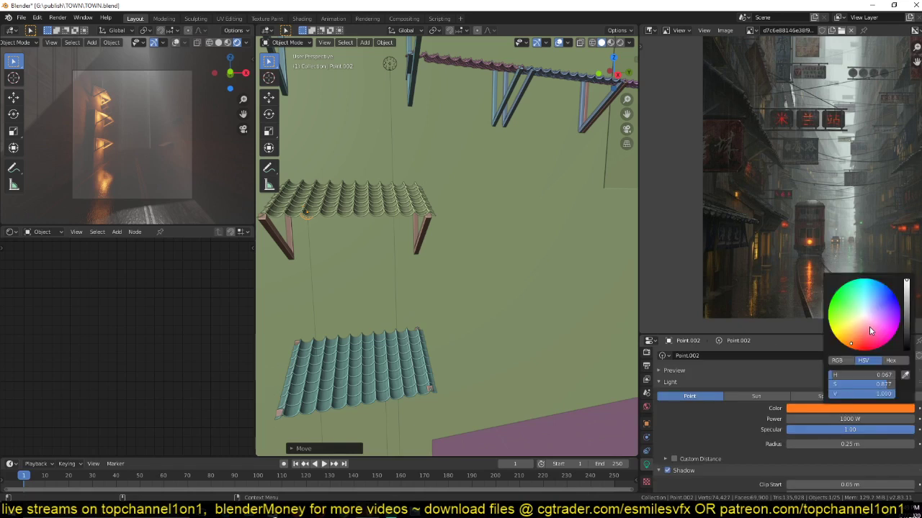
pyautogui.moveTo(850, 344); pyautogui.dragTo(870, 302)
pyautogui.moveTo(541, 287); pyautogui.dragTo(490, 327, button='middle')
pyautogui.hotkey('ctrl', 's')
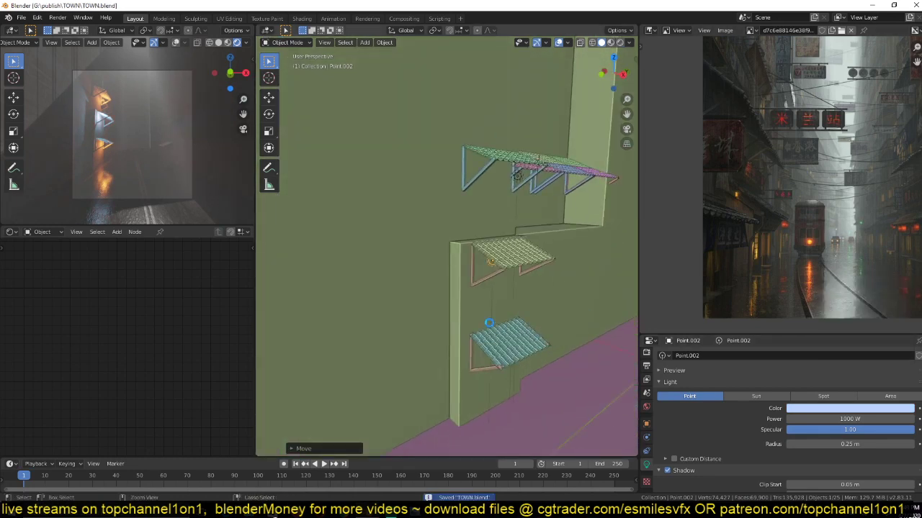
# - Duplicate the lowest awning about -8.9 m along Y, past the wall corner, and shift the copy along negative X against the recessed wall
pyautogui.scroll(-5, 489, 317)
pyautogui.scroll(3, 489, 317)
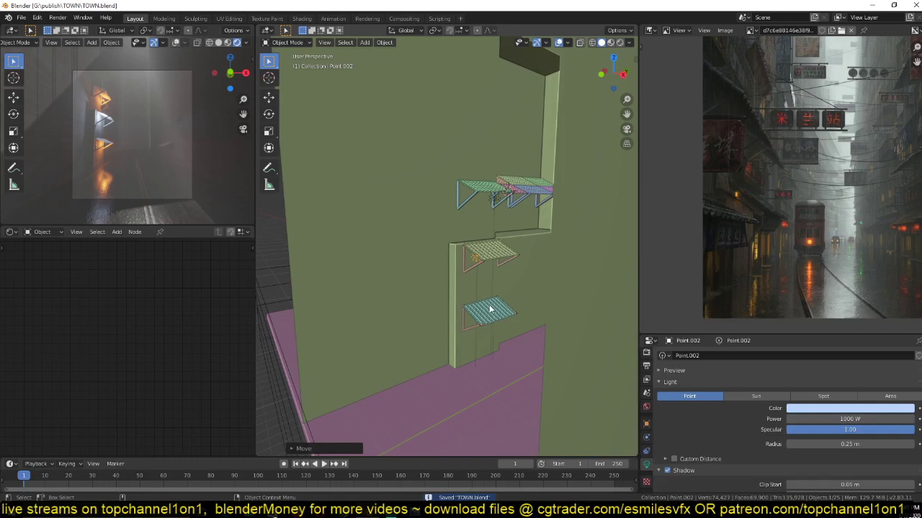
pyautogui.scroll(2, 490, 307)
pyautogui.click(497, 353)
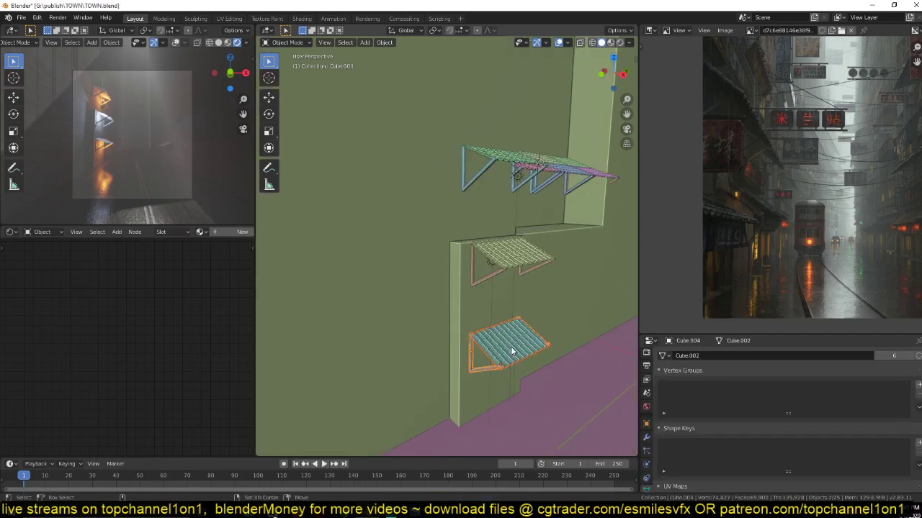
pyautogui.hotkey('shift', 'd')
pyautogui.press('y')
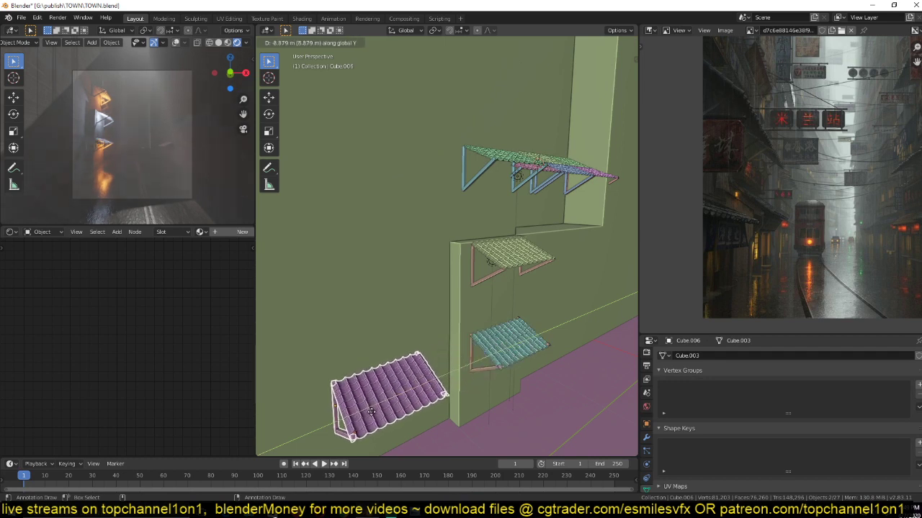
pyautogui.press('g')
pyautogui.press('x')
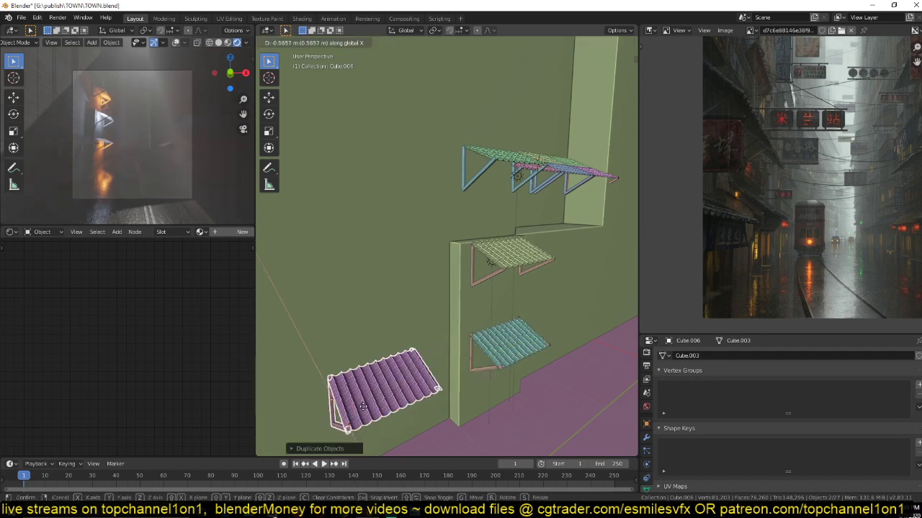
pyautogui.click(361, 404)
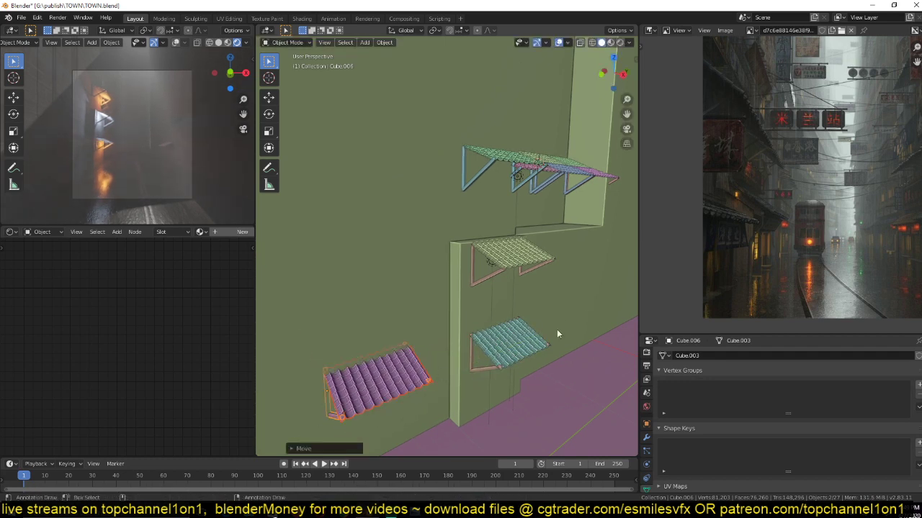
# - Examine the lit window and doorway beneath the tiled awning in the reference image
pyautogui.keyDown('shift'); pyautogui.moveTo(558, 333); pyautogui.dragTo(568, 288, button='middle'); pyautogui.keyUp('shift')
pyautogui.scroll(4, 746, 173)
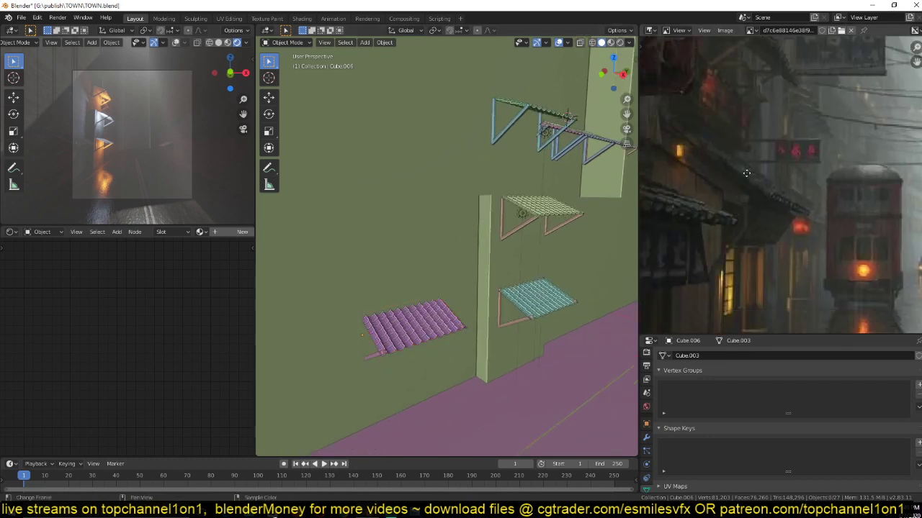
pyautogui.moveTo(746, 173); pyautogui.dragTo(755, 139, button='middle')
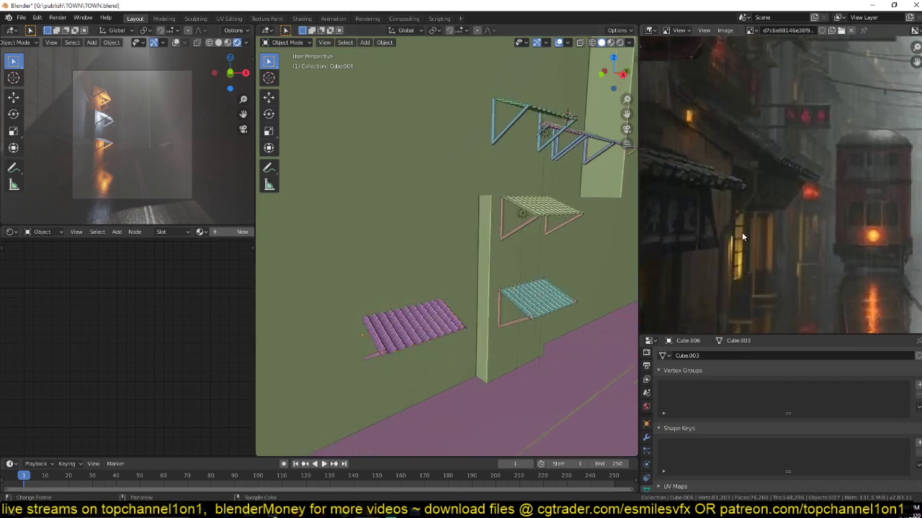
pyautogui.scroll(-1, 756, 261)
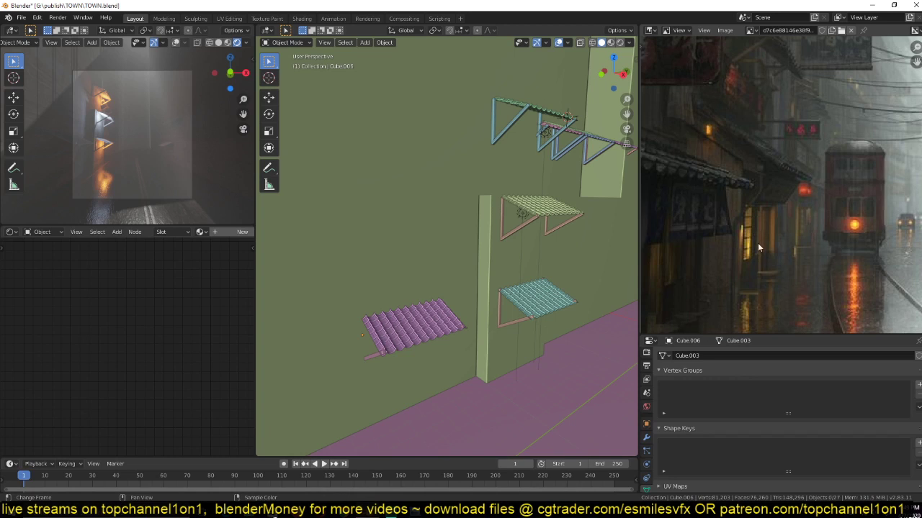
pyautogui.moveTo(757, 263); pyautogui.dragTo(795, 189, button='middle')
pyautogui.scroll(1, 796, 188)
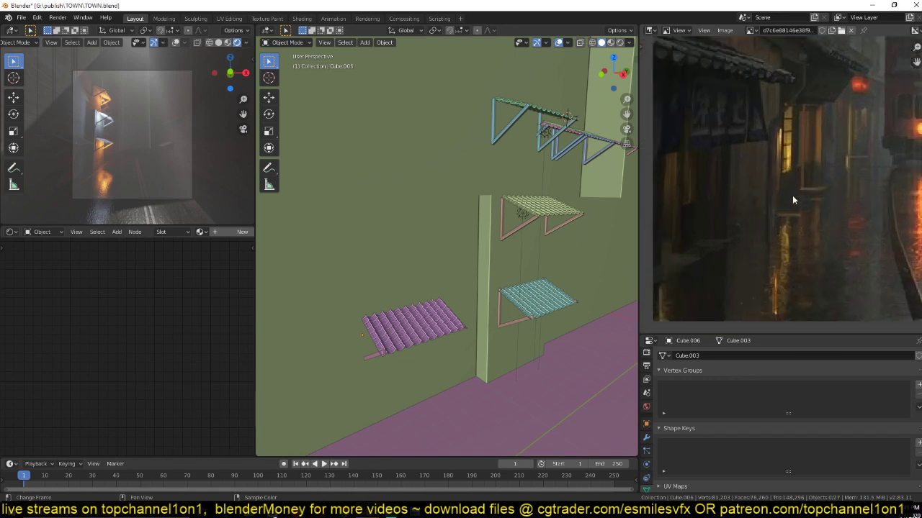
pyautogui.scroll(1, 792, 199)
# - Save the file and, in front view, add a plane in the empty space beside the buildings, rotated 90° about X
pyautogui.click(519, 244)
pyautogui.press('KP_Decimal')
pyautogui.scroll(-3, 520, 252)
pyautogui.press('KP_1')
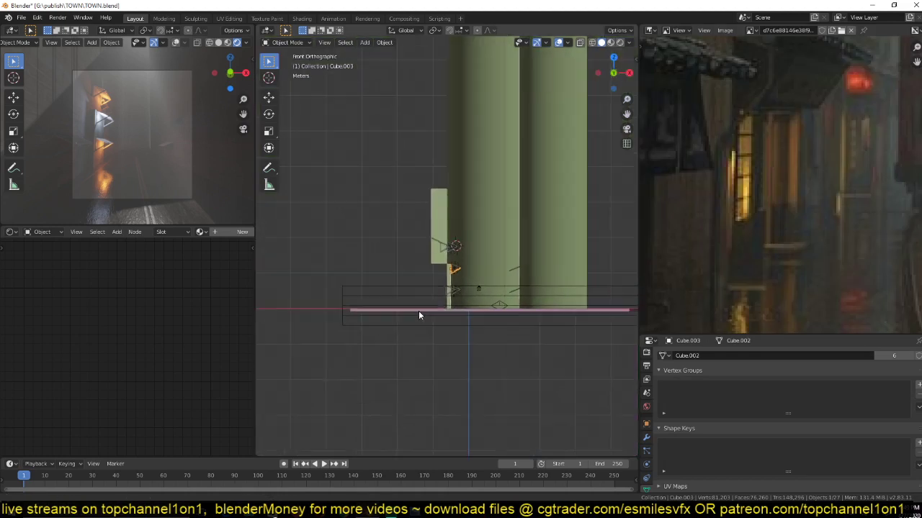
pyautogui.keyDown('shift'); pyautogui.moveTo(392, 297); pyautogui.dragTo(397, 302, button='middle'); pyautogui.keyUp('shift')
pyautogui.hotkey('ctrl', 's')
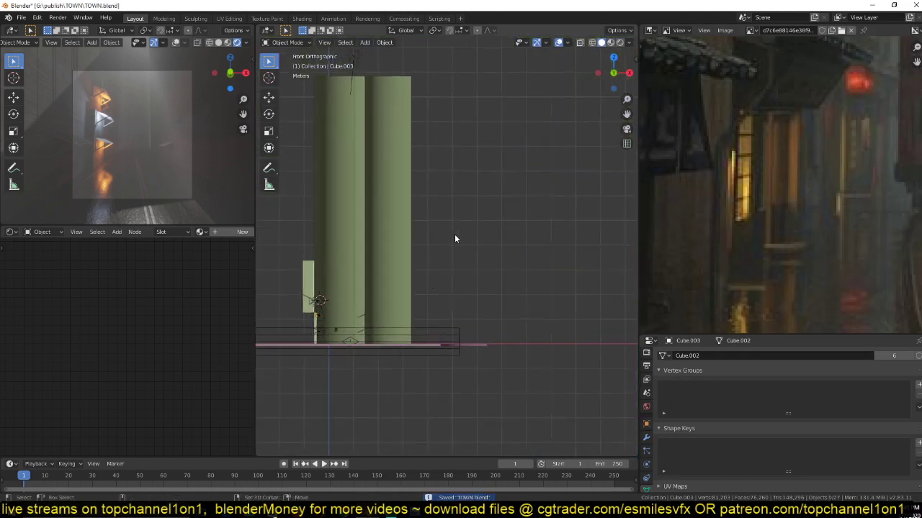
pyautogui.hotkey('shift', 'a')
pyautogui.moveTo(461, 214)
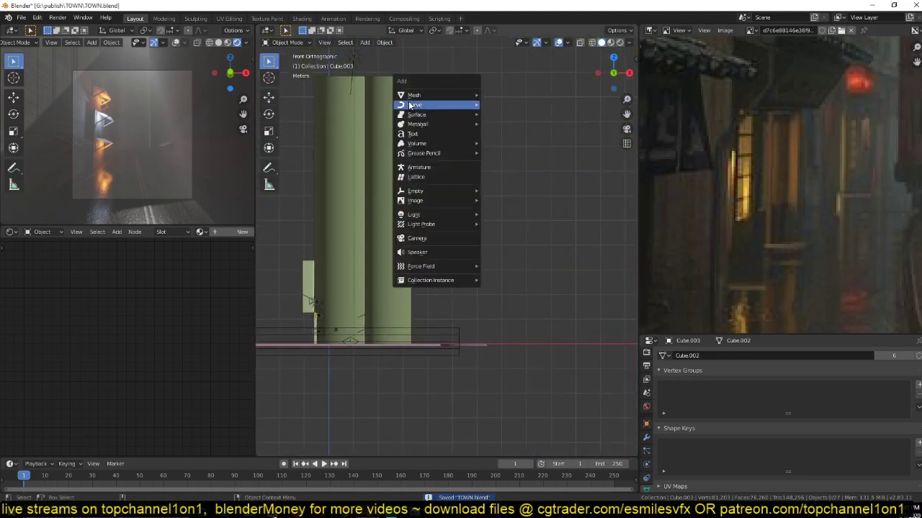
pyautogui.click(504, 96)
pyautogui.press('r')
pyautogui.press('x')
pyautogui.press('9')
pyautogui.press('0')
pyautogui.press('Return')
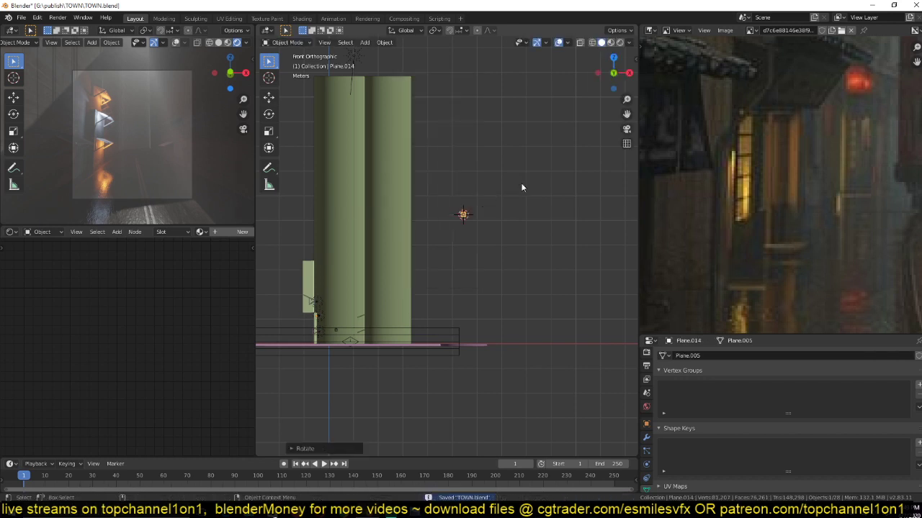
# - Scale the plane into a tall rectangle and cut it with a centred vertical loop and a horizontal loop slid about 0.35 below centre
pyautogui.press('KP_Decimal')
pyautogui.scroll(-2, 525, 198)
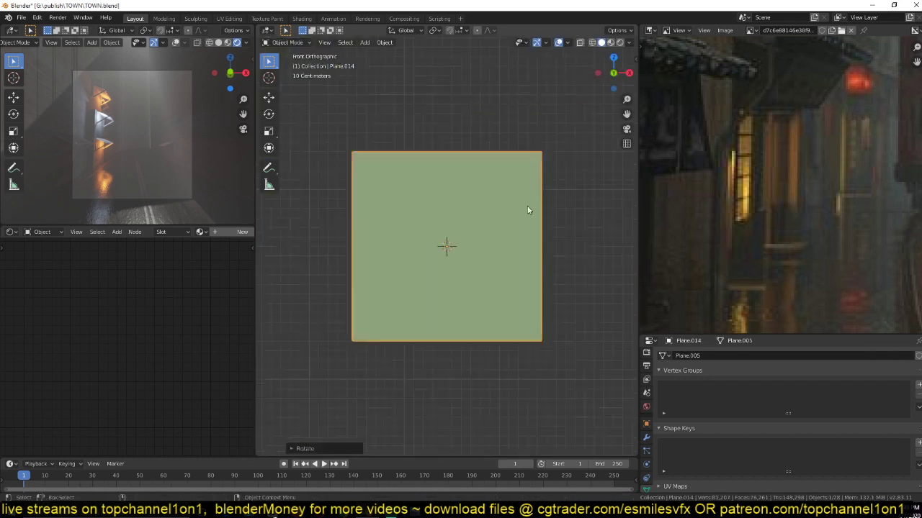
pyautogui.press('Tab')
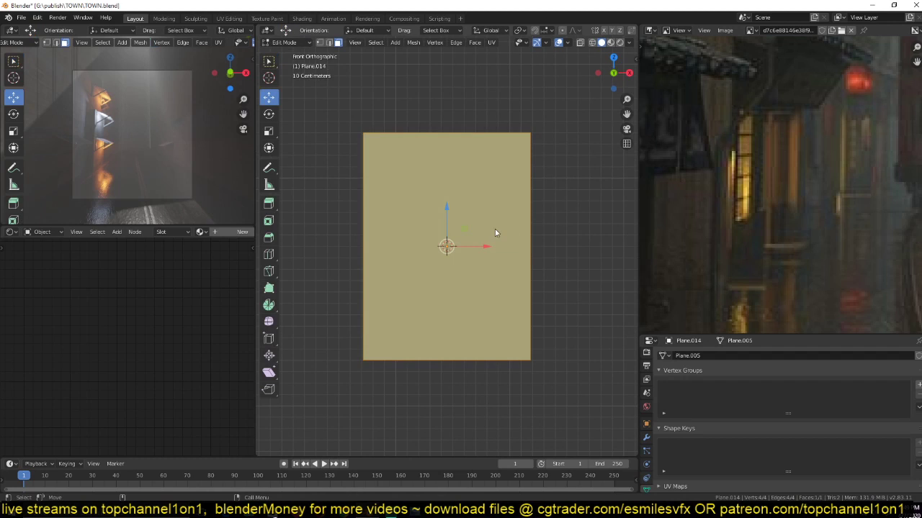
pyautogui.press('u')
pyautogui.click(493, 245)
pyautogui.hotkey('ctrl', 'r')
pyautogui.click(366, 270)
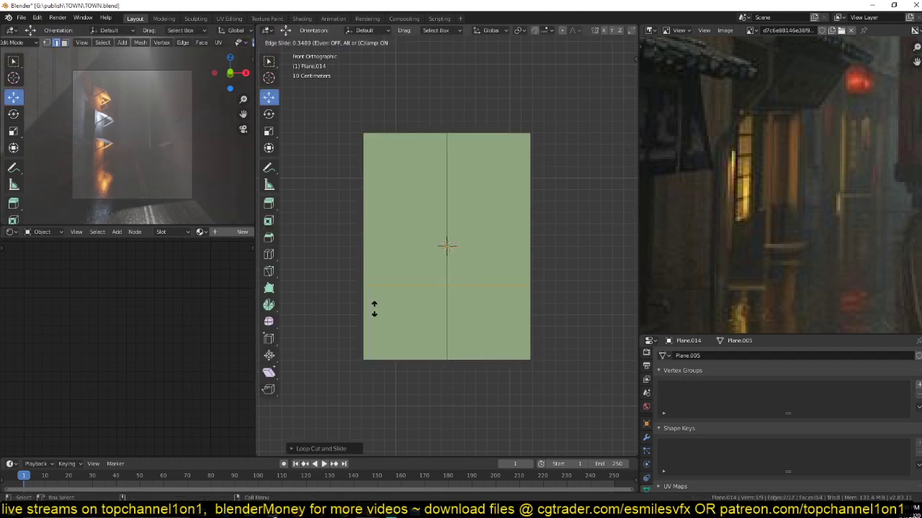
pyautogui.click(372, 310)
pyautogui.press('ctrl')
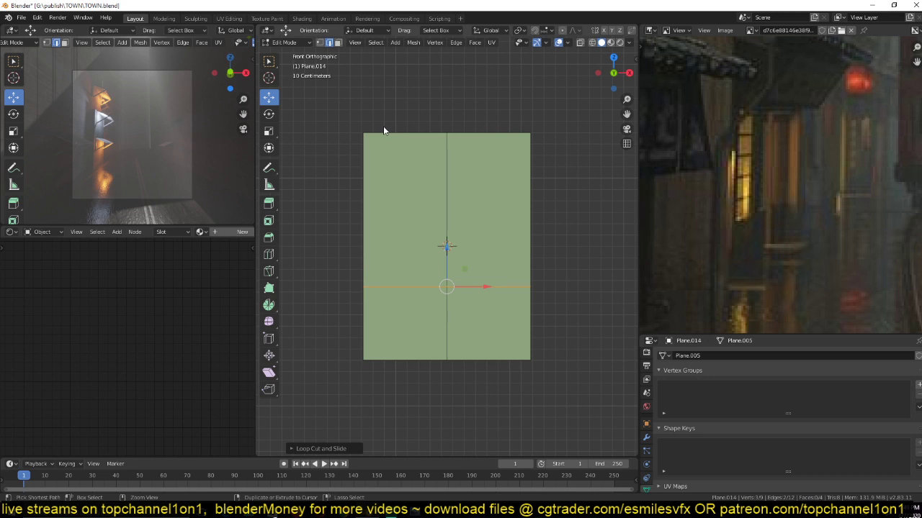
# - Add edge loops close to the rectangle's upper, left and right borders to outline the window frame
pyautogui.click(384, 127)
pyautogui.press('g')
pyautogui.press('g')
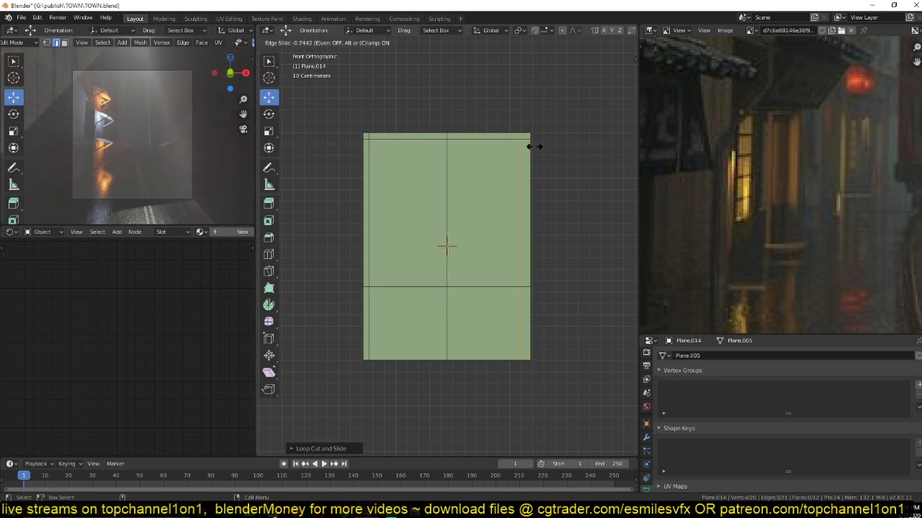
pyautogui.click(533, 146)
# - Add three evenly spaced horizontal loop cuts across the upper section and bevel them into thin crossbars
pyautogui.hotkey('ctrl', 'r')
pyautogui.scroll(2, 447, 182)
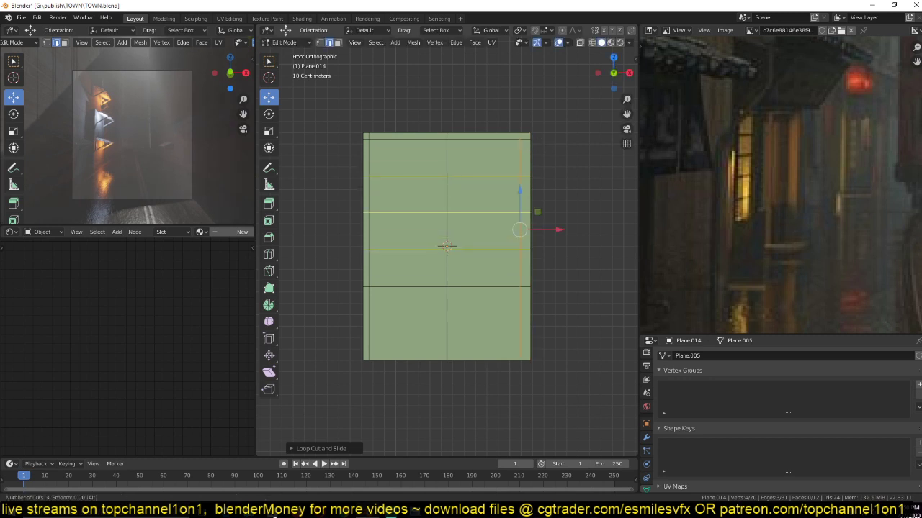
pyautogui.click(447, 183)
pyautogui.rightClick(447, 183)
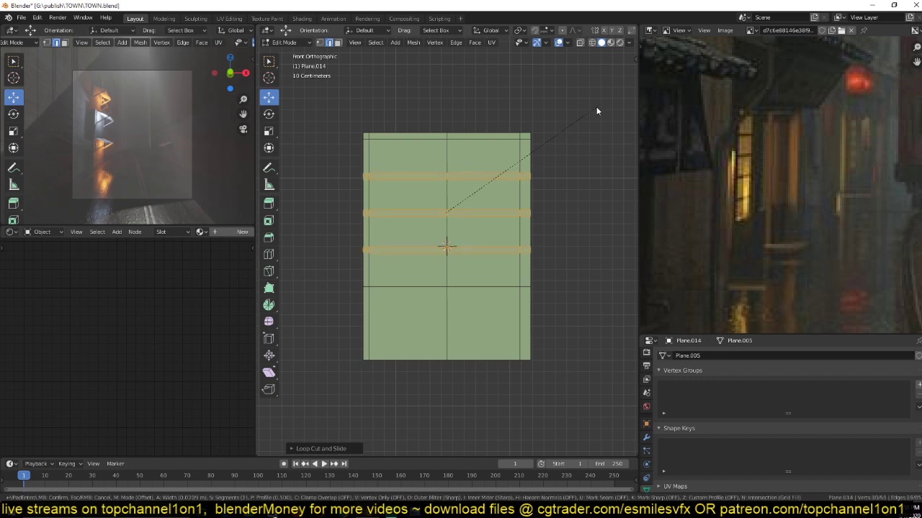
pyautogui.click(522, 116)
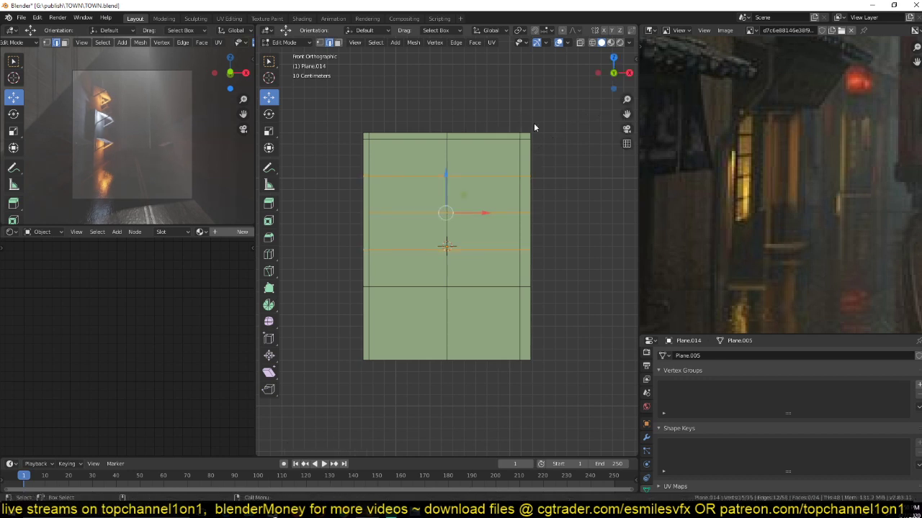
pyautogui.hotkey('ctrl', 'b')
pyautogui.press('Escape')
pyautogui.hotkey('ctrl', 'b')
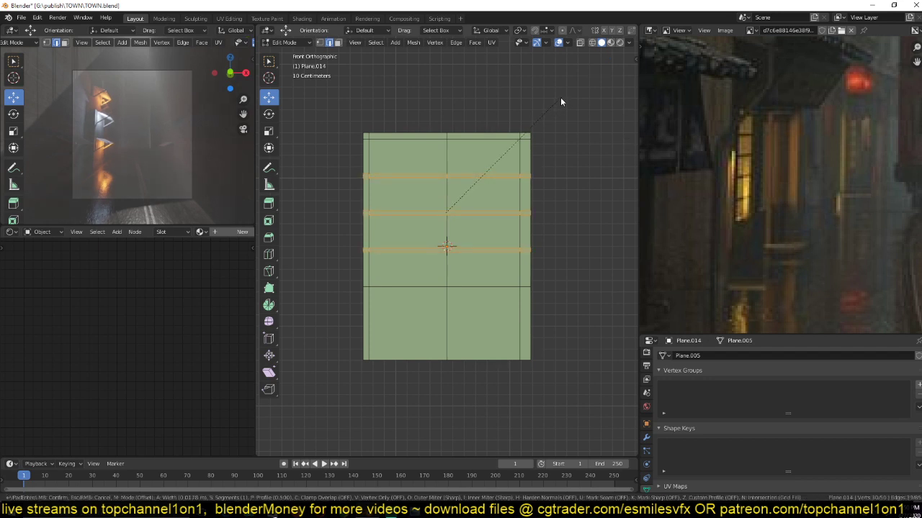
pyautogui.click(561, 97)
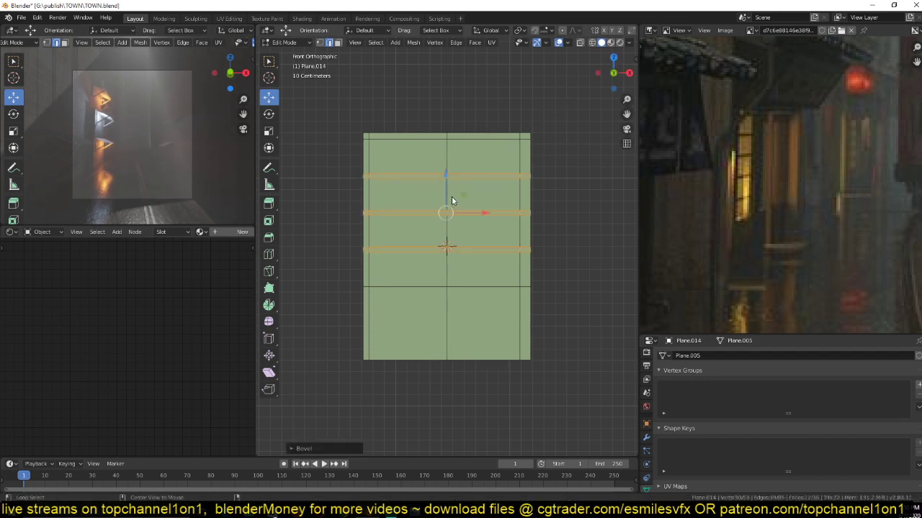
# - Bevel the centre vertical loop into a wider mullion strip and clear the selection
pyautogui.keyDown('alt'); pyautogui.click(450, 192); pyautogui.keyUp('alt')
pyautogui.hotkey('ctrl', 'b')
pyautogui.click(540, 171)
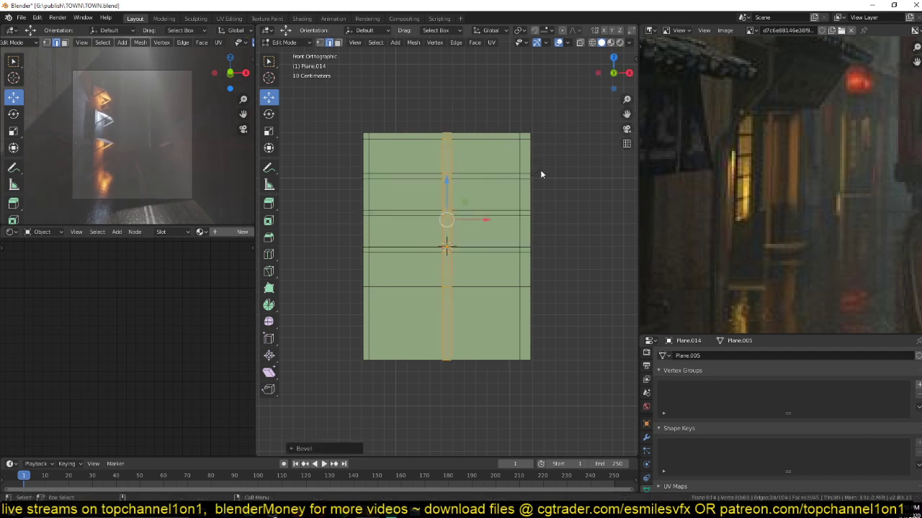
pyautogui.hotkey('alt', 'a')
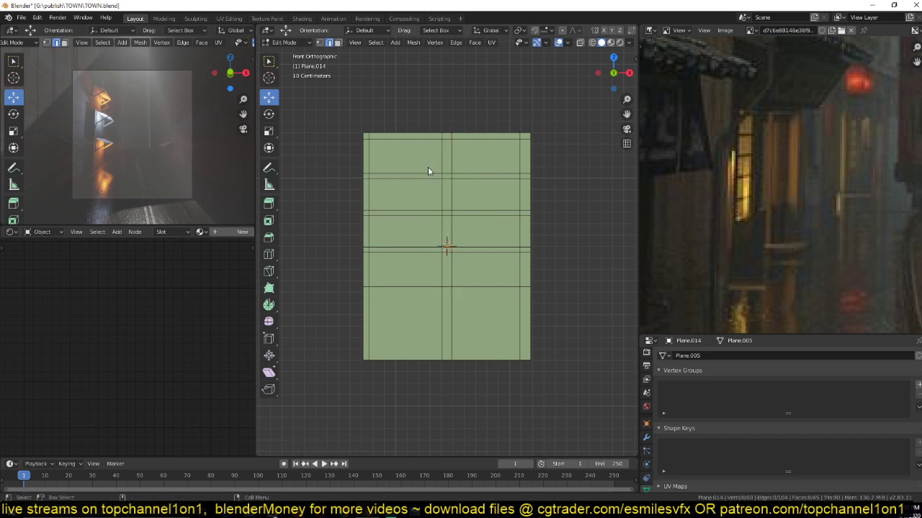
# - Bevel one vertical loop in the middle of each window half into thin vertical bars
pyautogui.keyDown('alt'); pyautogui.click(487, 153); pyautogui.keyUp('alt')
pyautogui.keyDown('alt'); pyautogui.keyDown('shift'); pyautogui.click(406, 202); pyautogui.keyUp('shift'); pyautogui.keyUp('alt')
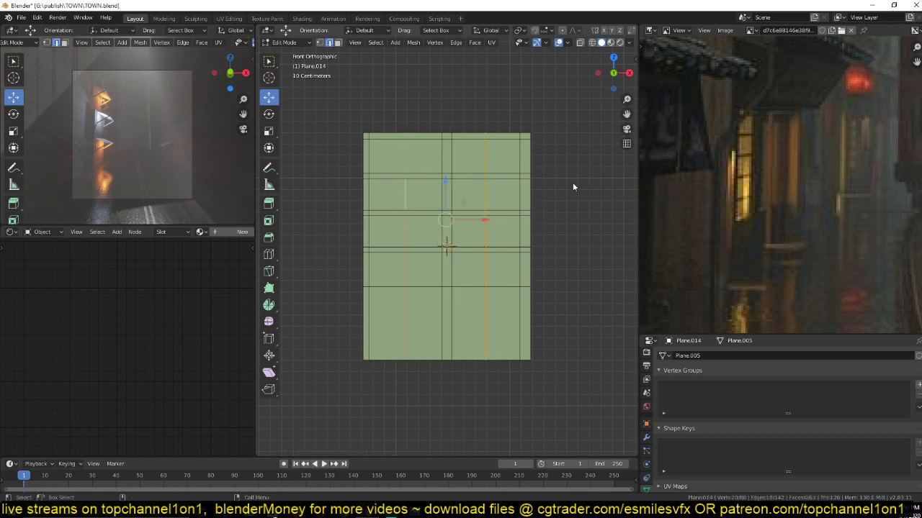
pyautogui.hotkey('ctrl', 'b')
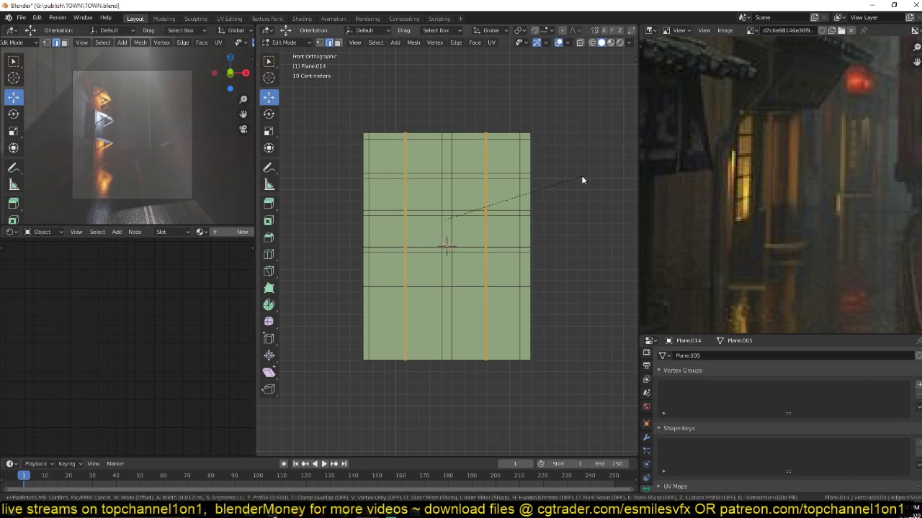
pyautogui.click(581, 180)
# - Switch to face selection and add a vertical loop cut down the middle of the centre mullion
pyautogui.moveTo(485, 198); pyautogui.dragTo(524, 267, button='middle')
pyautogui.scroll(-1, 523, 266)
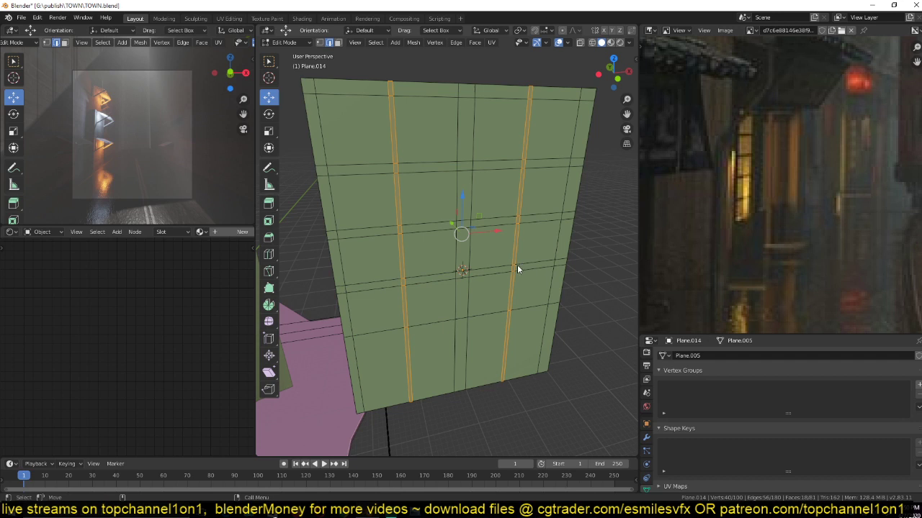
pyautogui.keyDown('shift'); pyautogui.moveTo(457, 242); pyautogui.dragTo(482, 268, button='middle'); pyautogui.keyUp('shift')
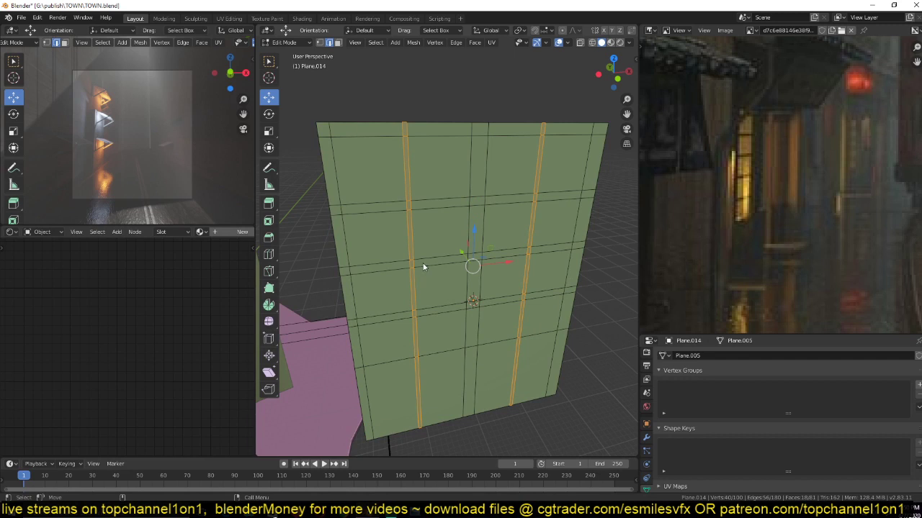
pyautogui.moveTo(424, 267); pyautogui.dragTo(457, 275, button='middle')
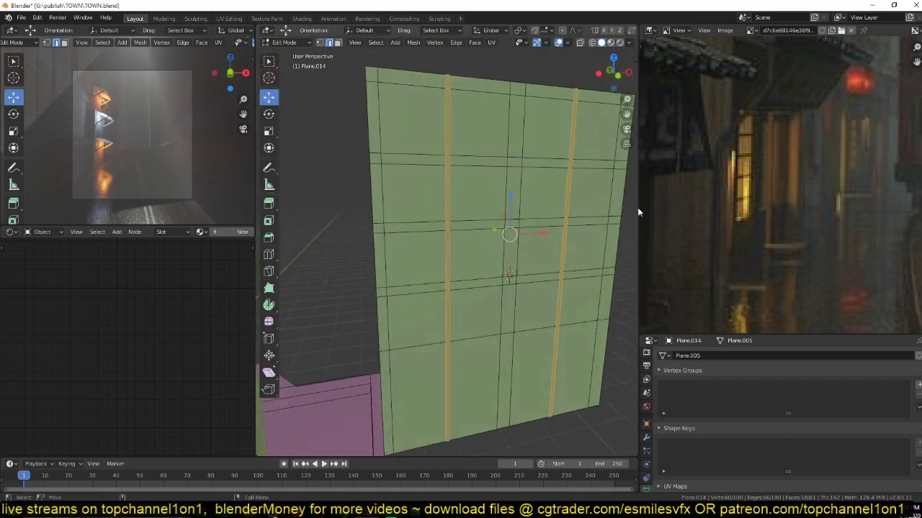
pyautogui.press('3')
pyautogui.moveTo(434, 197); pyautogui.dragTo(495, 164, button='middle')
pyautogui.hotkey('ctrl', 'r')
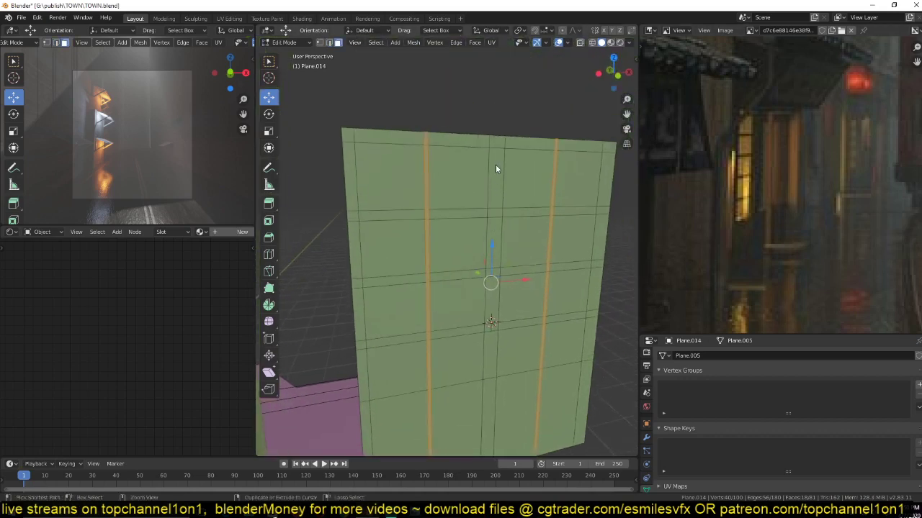
pyautogui.click(496, 147)
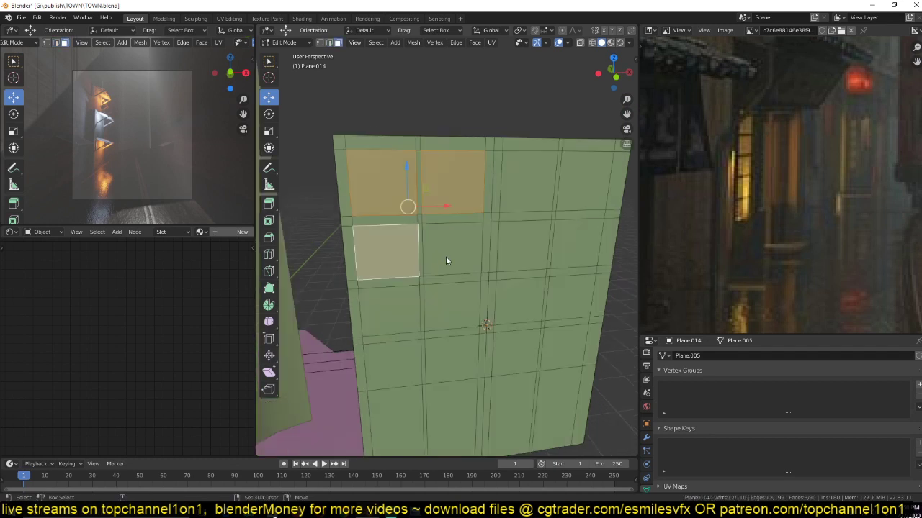
# - Select the sixteen pane faces of the upper window grid and delete them to leave only the frame and bars
pyautogui.keyDown('shift'); pyautogui.click(446, 257); pyautogui.keyUp('shift')
pyautogui.keyDown('shift'); pyautogui.click(397, 313); pyautogui.keyUp('shift')
pyautogui.keyDown('shift'); pyautogui.click(448, 312); pyautogui.keyUp('shift')
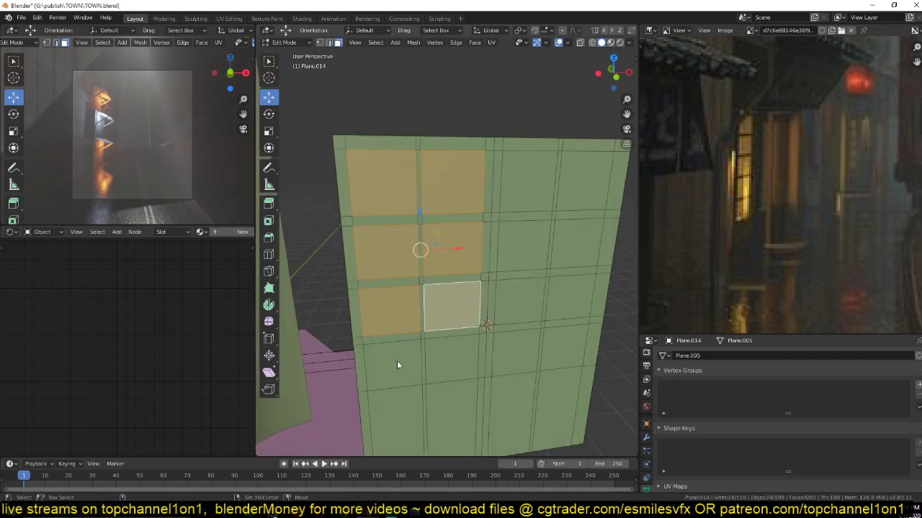
pyautogui.keyDown('shift'); pyautogui.click(397, 363); pyautogui.keyUp('shift')
pyautogui.keyDown('shift'); pyautogui.click(472, 363); pyautogui.keyUp('shift')
pyautogui.keyDown('shift'); pyautogui.click(515, 353); pyautogui.keyUp('shift')
pyautogui.keyDown('shift'); pyautogui.click(518, 301); pyautogui.keyUp('shift')
pyautogui.keyDown('shift'); pyautogui.click(520, 245); pyautogui.keyUp('shift')
pyautogui.keyDown('shift'); pyautogui.click(528, 180); pyautogui.keyUp('shift')
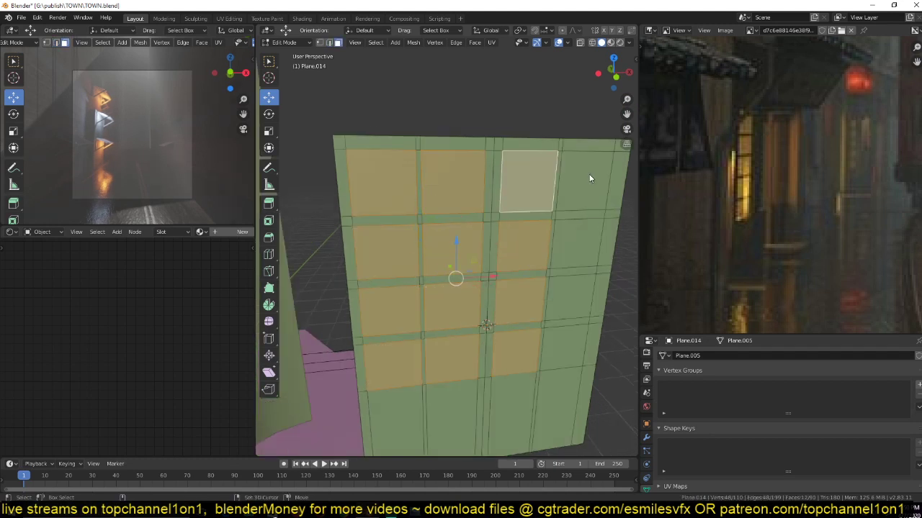
pyautogui.keyDown('shift'); pyautogui.click(585, 180); pyautogui.keyUp('shift')
pyautogui.keyDown('shift'); pyautogui.click(576, 243); pyautogui.keyUp('shift')
pyautogui.keyDown('shift'); pyautogui.click(567, 305); pyautogui.keyUp('shift')
pyautogui.keyDown('shift'); pyautogui.click(562, 350); pyautogui.keyUp('shift')
pyautogui.rightClick(562, 350)
pyautogui.click(563, 350)
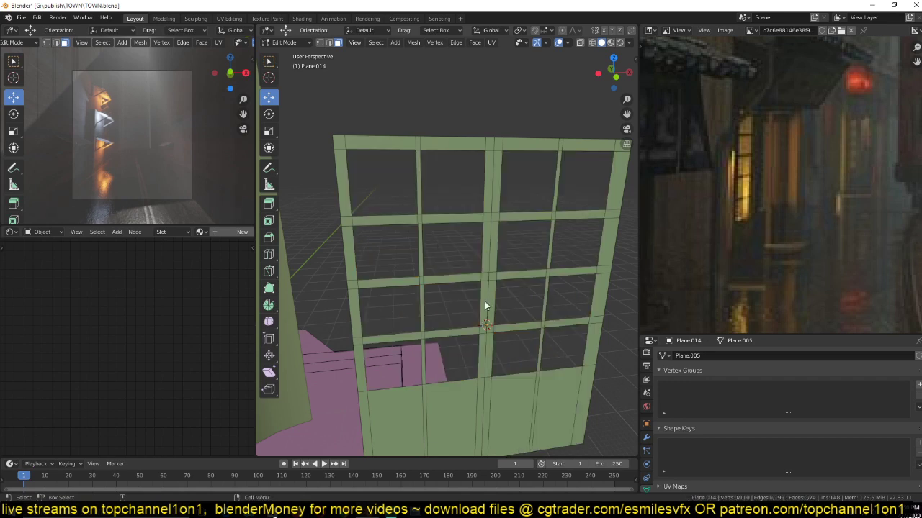
# - Bevel the vertical edge loop down the middle of the centre mullion into a narrow two-segment strip
pyautogui.moveTo(485, 301); pyautogui.dragTo(477, 261, button='middle')
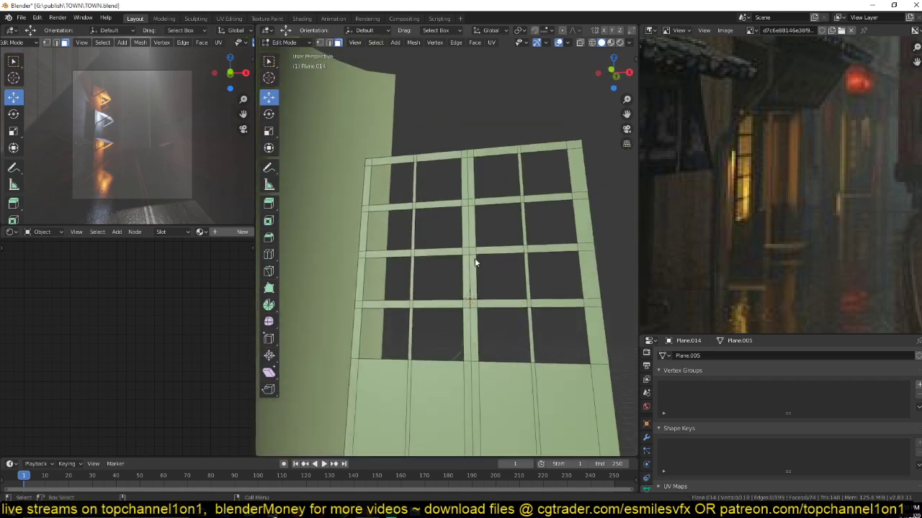
pyautogui.scroll(-3, 339, 279)
pyautogui.moveTo(344, 287); pyautogui.dragTo(352, 292, button='middle')
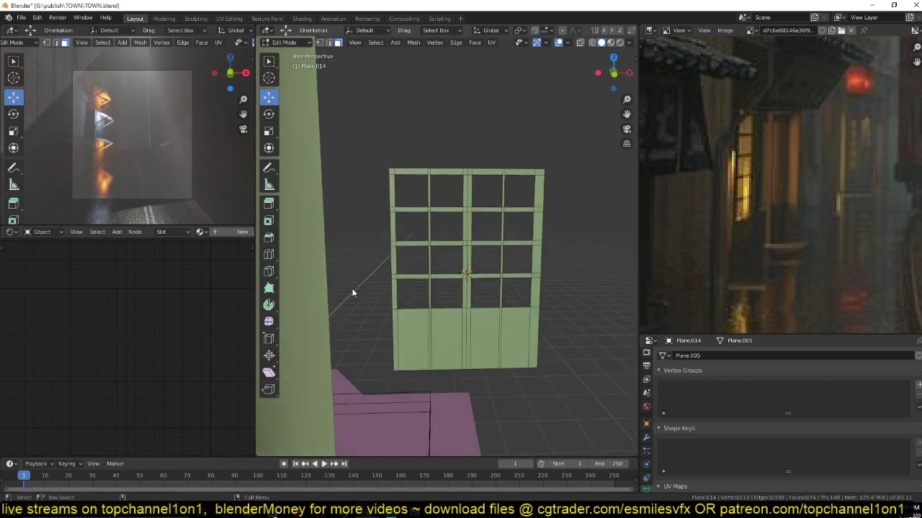
pyautogui.scroll(2, 432, 287)
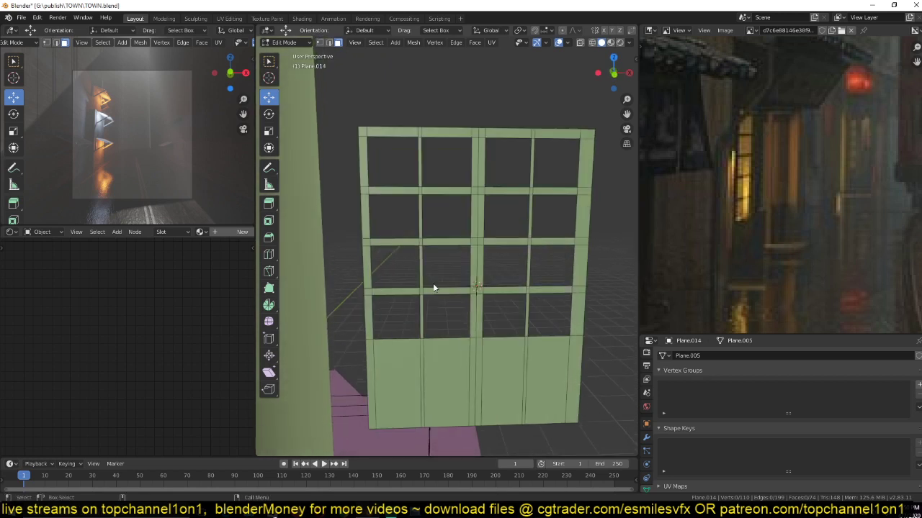
pyautogui.scroll(-3, 447, 274)
pyautogui.moveTo(446, 272); pyautogui.dragTo(438, 295, button='middle')
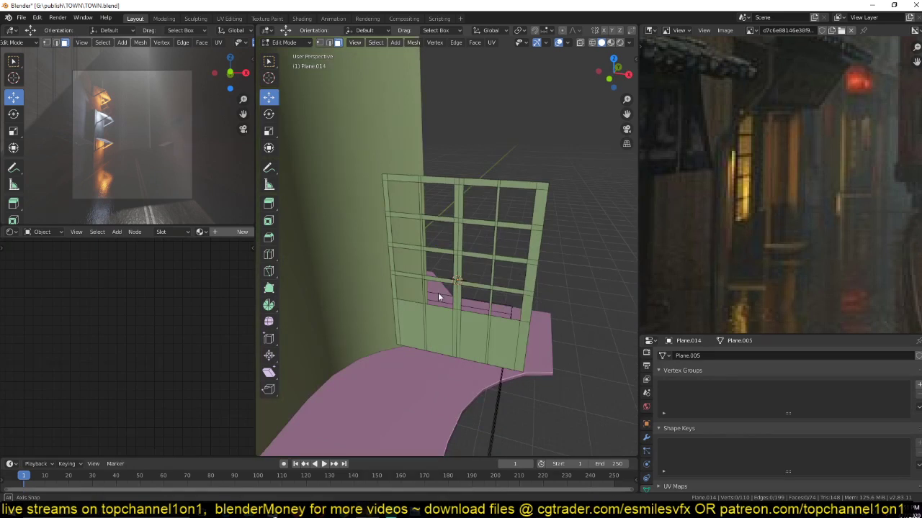
pyautogui.scroll(5, 438, 292)
pyautogui.hotkey('ctrl', 'b')
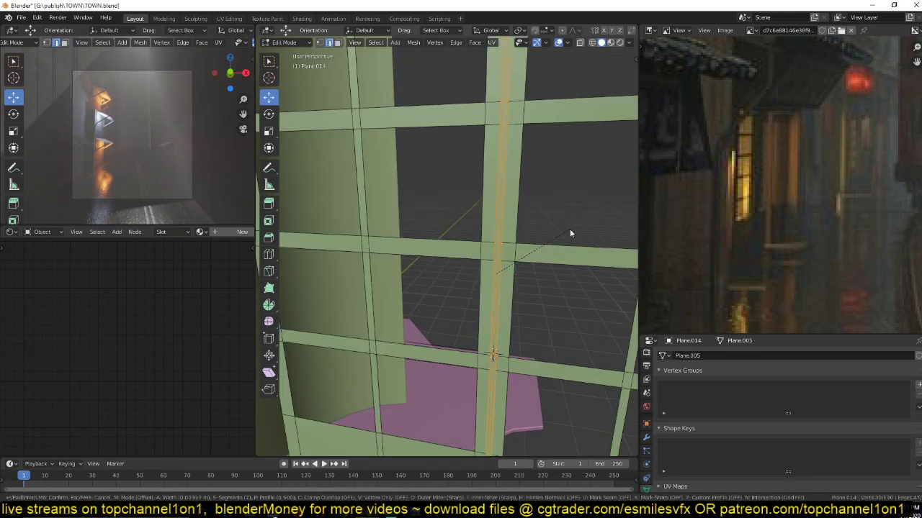
pyautogui.click(570, 229)
# - Move the middle edge loop of the centre strip about 0.005 m along Y to form a groove between the window halves
pyautogui.moveTo(569, 229); pyautogui.dragTo(547, 253, button='middle')
pyautogui.keyDown('alt'); pyautogui.click(492, 240); pyautogui.keyUp('alt')
pyautogui.press('g')
pyautogui.press('y')
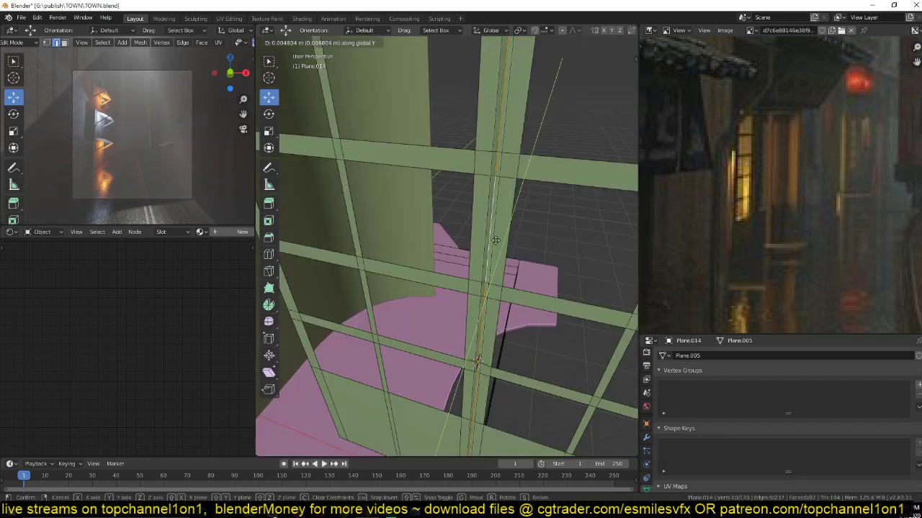
pyautogui.click(495, 241)
pyautogui.press('Tab')
pyautogui.scroll(-4, 495, 241)
pyautogui.moveTo(495, 241); pyautogui.dragTo(378, 282, button='middle')
pyautogui.click(646, 437)
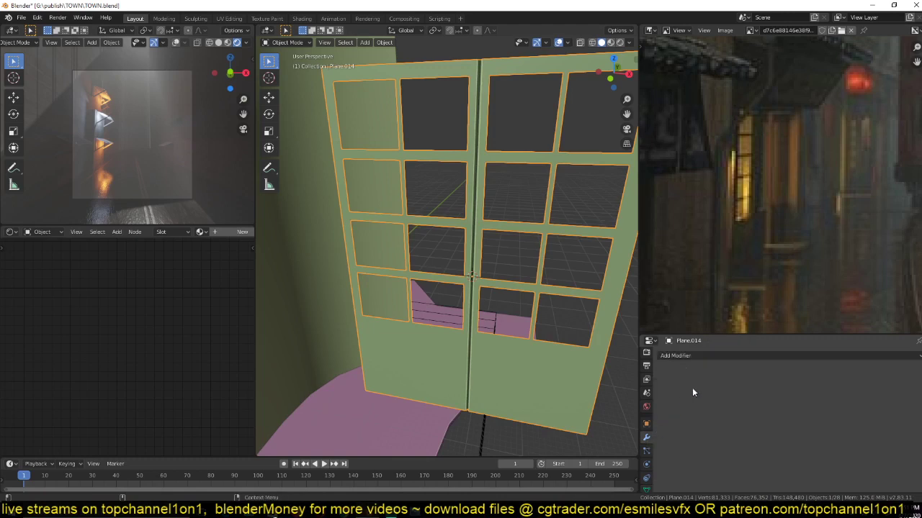
pyautogui.click(702, 356)
pyautogui.click(704, 356)
pyautogui.click(730, 355)
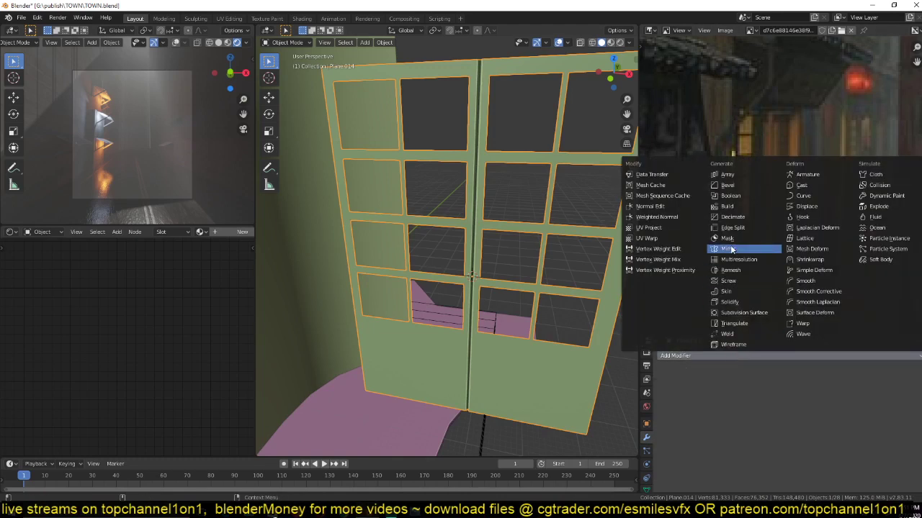
pyautogui.press('Tab')
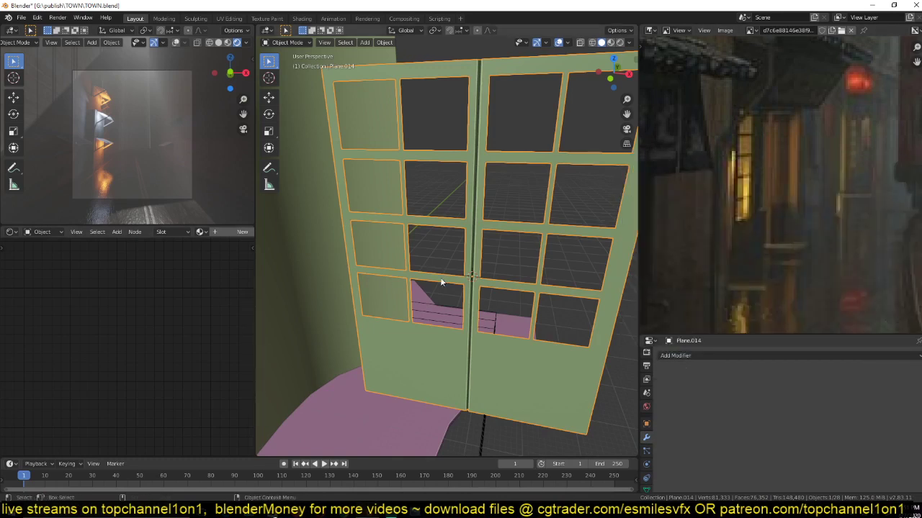
# - Select the whole window mesh and extrude it about 0.042 m to give the frame thickness
pyautogui.scroll(-4, 461, 282)
pyautogui.moveTo(482, 288); pyautogui.dragTo(450, 283, button='middle')
pyautogui.press('a')
pyautogui.scroll(3, 454, 282)
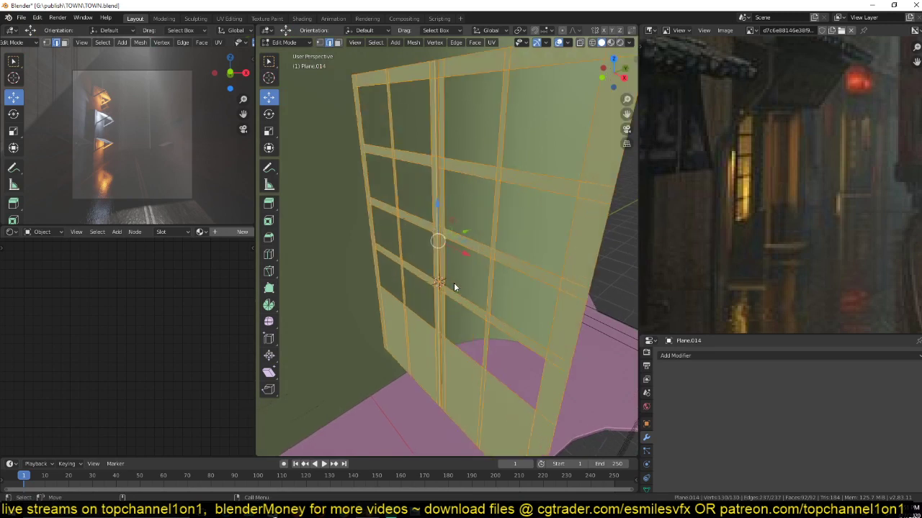
pyautogui.press('e')
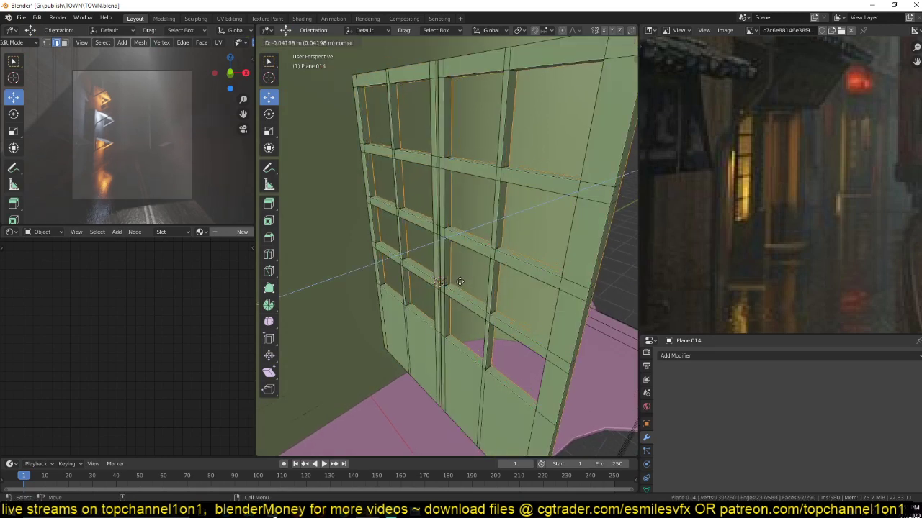
pyautogui.click(459, 282)
# - Dissolve the vertical run of groove edges along the back of the centre mullion to flatten it
pyautogui.moveTo(460, 282); pyautogui.dragTo(419, 242, button='middle')
pyautogui.scroll(2, 440, 270)
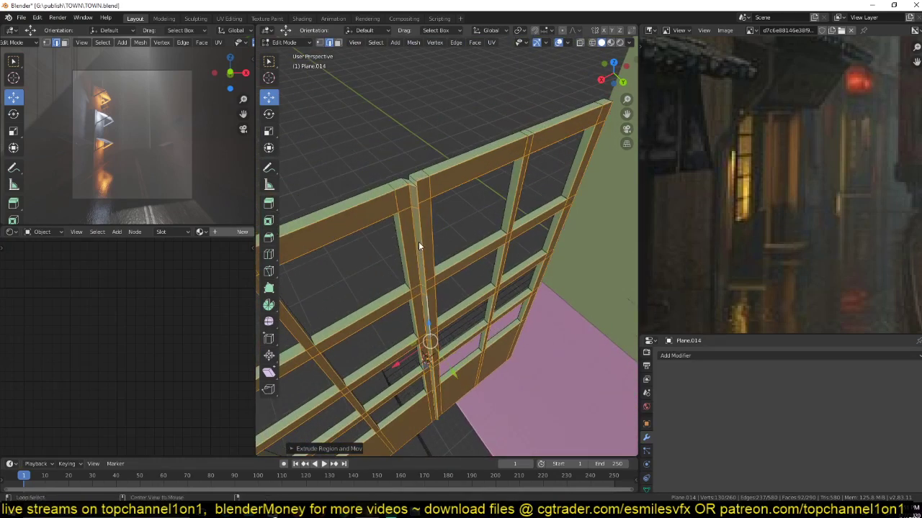
pyautogui.keyDown('alt'); pyautogui.click(419, 245); pyautogui.keyUp('alt')
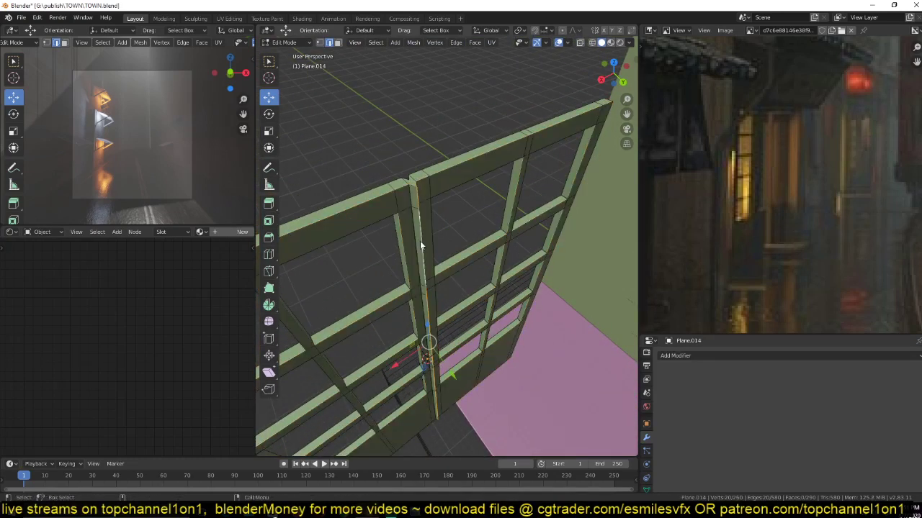
pyautogui.click(420, 242)
pyautogui.moveTo(421, 242); pyautogui.dragTo(381, 252, button='middle')
pyautogui.scroll(4, 411, 266)
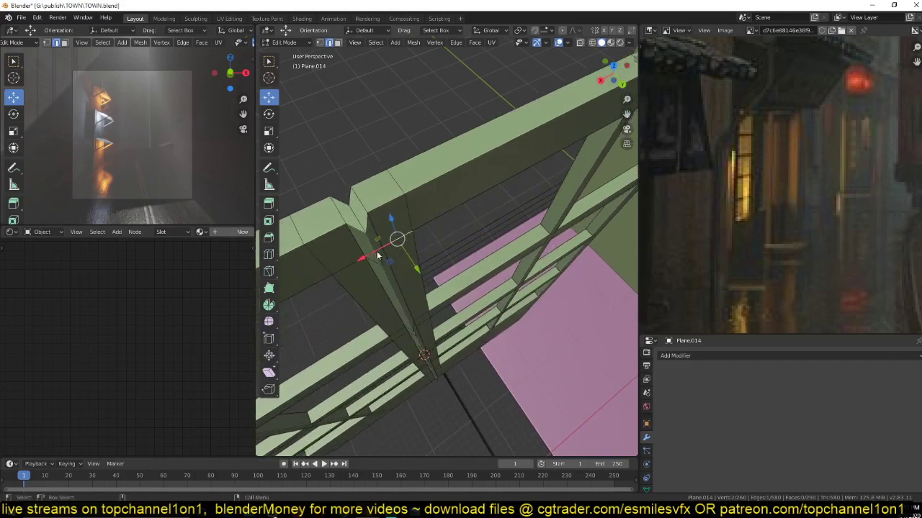
pyautogui.click(378, 261)
pyautogui.moveTo(413, 317); pyautogui.dragTo(382, 220, button='middle')
pyautogui.keyDown('shift'); pyautogui.moveTo(420, 338); pyautogui.dragTo(416, 253, button='middle'); pyautogui.keyUp('shift')
pyautogui.keyDown('ctrl'); pyautogui.click(428, 382); pyautogui.keyUp('ctrl')
pyautogui.hotkey('ctrl', 'x')
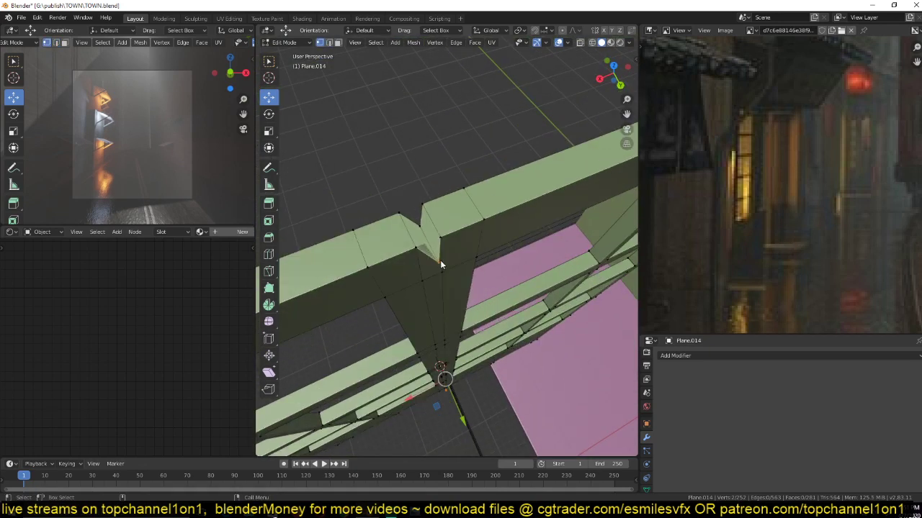
# - Merge the leftover notch vertices at the top and bottom ends of the centre mullion and leave mesh editing
pyautogui.press('p')
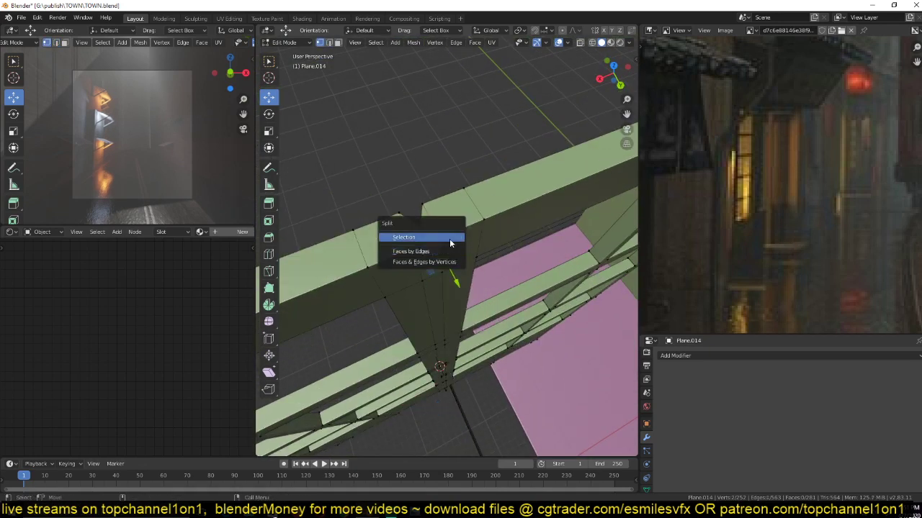
pyautogui.press('Escape')
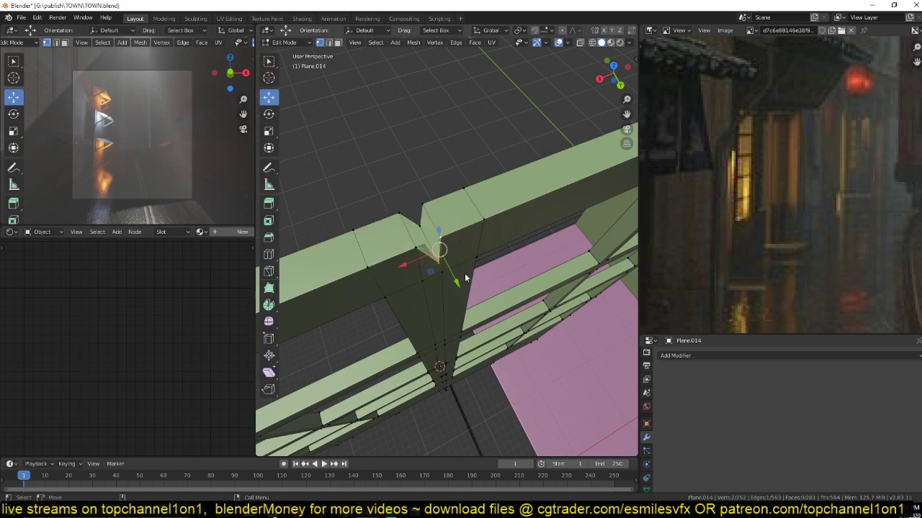
pyautogui.press('m')
pyautogui.click(465, 272)
pyautogui.moveTo(465, 273); pyautogui.dragTo(414, 286, button='middle')
pyautogui.click(397, 271)
pyautogui.keyDown('shift'); pyautogui.click(401, 278); pyautogui.keyUp('shift')
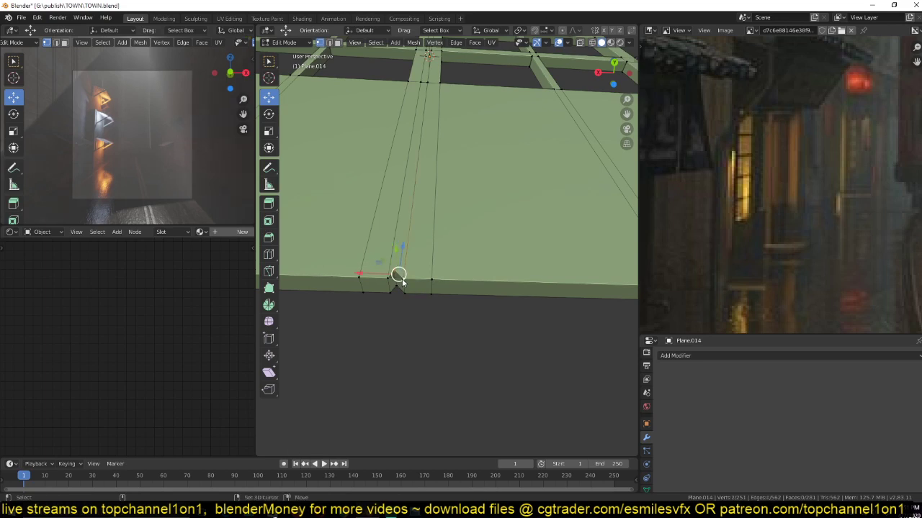
pyautogui.press('m')
pyautogui.click(401, 278)
pyautogui.press('Tab')
# - Edit the window mesh in front wireframe view and add a plane near the middle of the pane grid
pyautogui.moveTo(398, 264); pyautogui.dragTo(527, 272, button='middle')
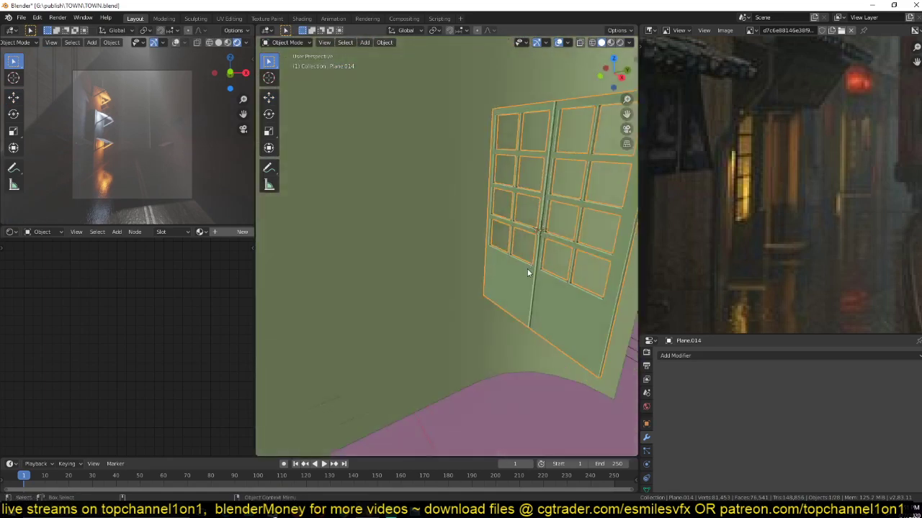
pyautogui.press('KP_1')
pyautogui.scroll(4, 525, 276)
pyautogui.press('Tab')
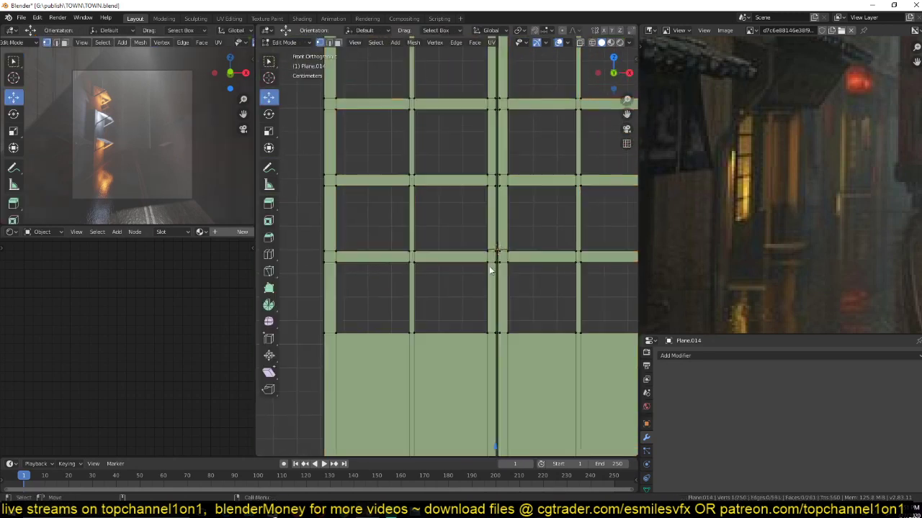
pyautogui.scroll(-2, 488, 267)
pyautogui.press('z')
pyautogui.click(422, 229)
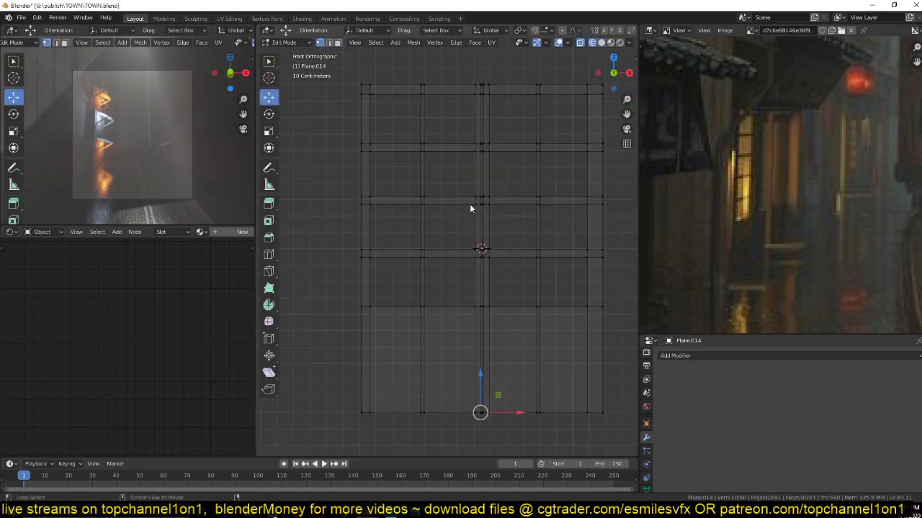
pyautogui.keyDown('shift'); pyautogui.rightClick(472, 191); pyautogui.keyUp('shift')
pyautogui.hotkey('shift', 'a')
pyautogui.click(483, 194)
# - Rotate the new plane 90 degrees about the X axis so it stands parallel to the window
pyautogui.press('r')
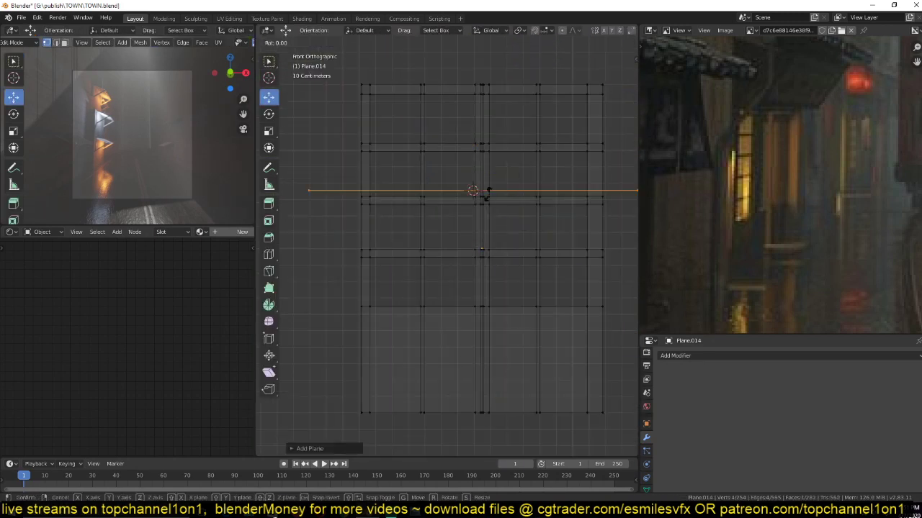
pyautogui.press('x')
pyautogui.press('9')
pyautogui.press('0')
pyautogui.press('Return')
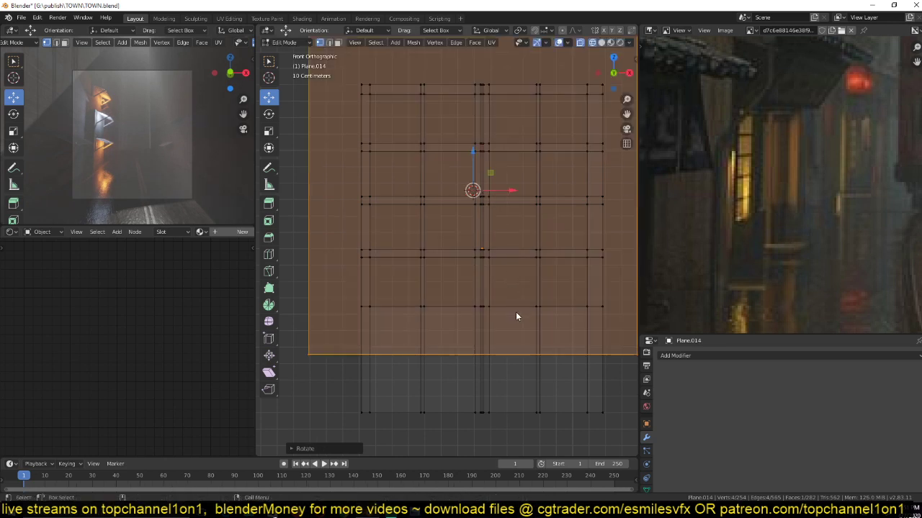
# - Scale and move the plane in the front view until it covers all sixteen pane openings
pyautogui.press('s')
pyautogui.click(477, 267)
pyautogui.press('g')
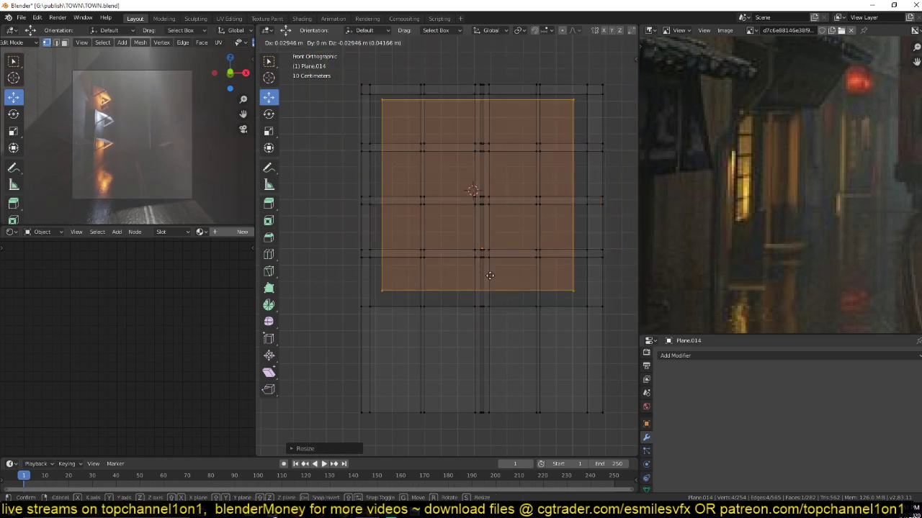
pyautogui.click(499, 284)
pyautogui.press('g')
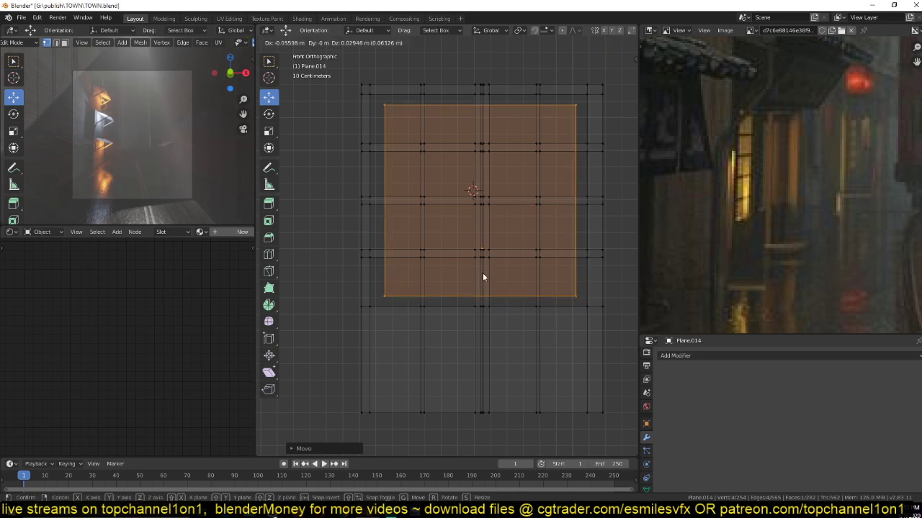
pyautogui.click(483, 276)
pyautogui.press('s')
pyautogui.click(504, 294)
pyautogui.press('g')
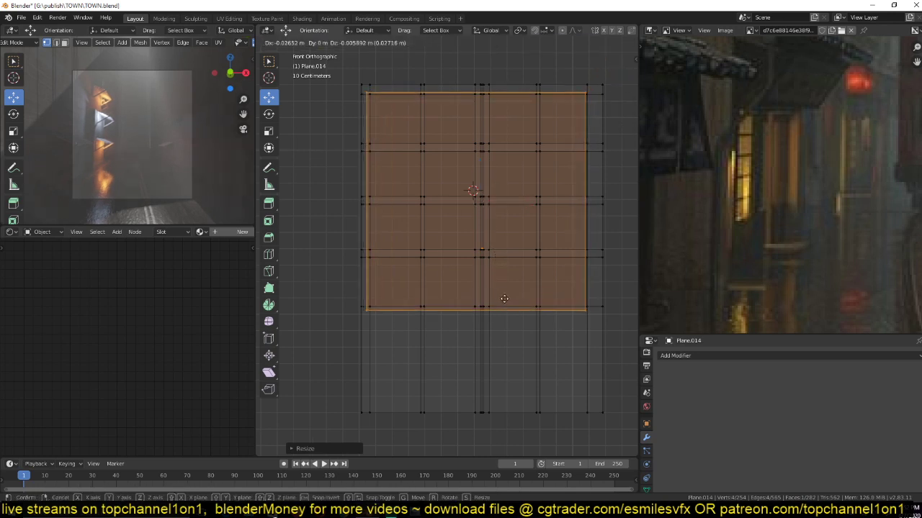
pyautogui.click(506, 298)
pyautogui.press('s')
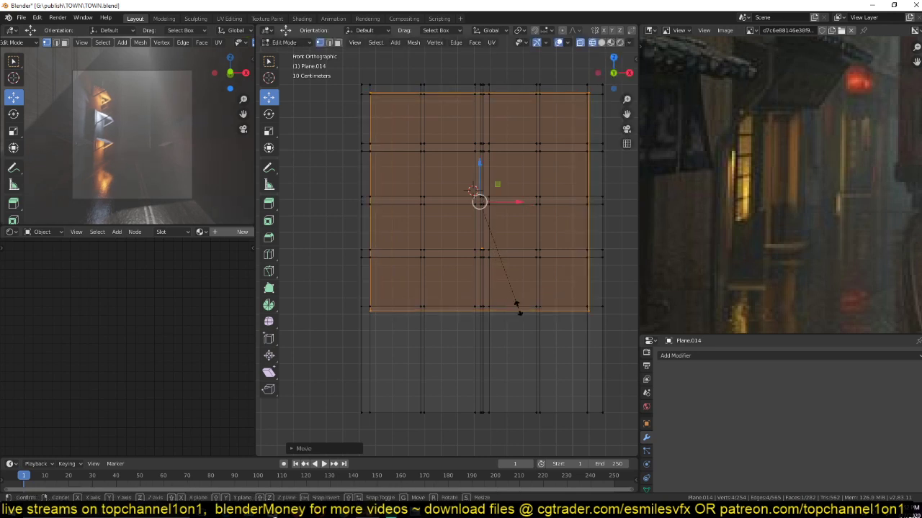
pyautogui.click(517, 306)
# - Move the glass plane along Y to sit inside the thickness of the window frame
pyautogui.moveTo(517, 306); pyautogui.dragTo(353, 350, button='middle')
pyautogui.press('g')
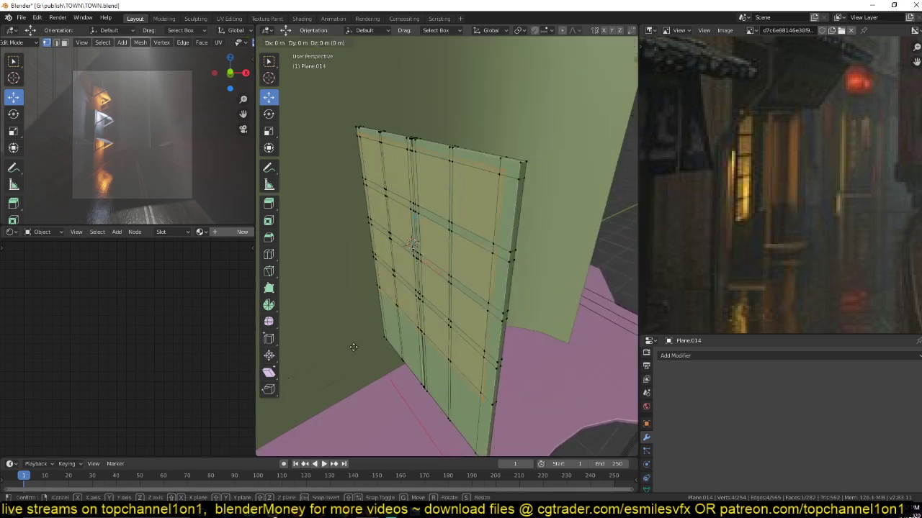
pyautogui.press('y')
pyautogui.click(381, 323)
# - Leave mesh editing, isolate the window in local view and save the file
pyautogui.press('Tab')
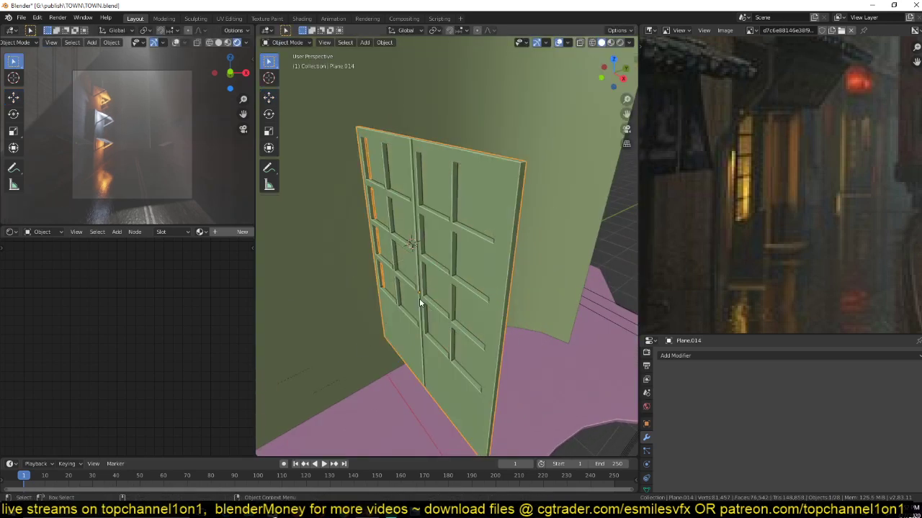
pyautogui.press('KP_Divide')
pyautogui.hotkey('ctrl', 's')
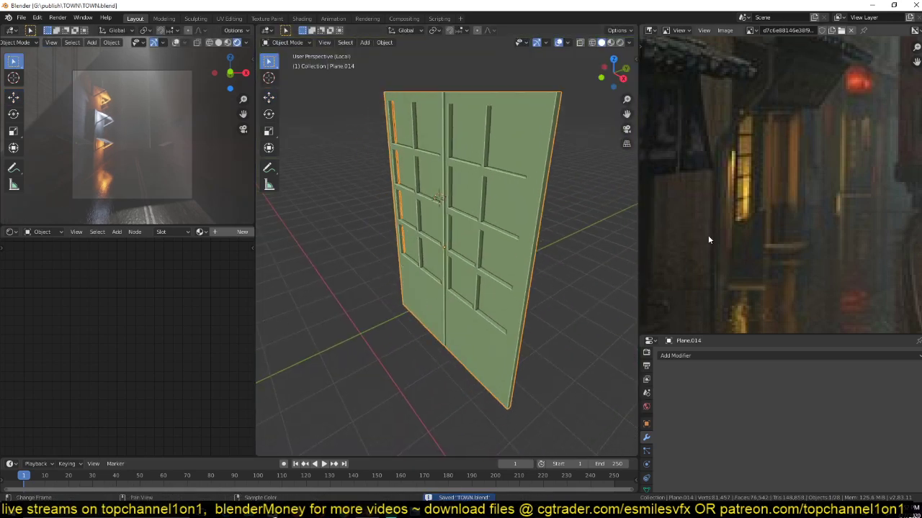
# - Create a new material for the window and name it WOOD
pyautogui.click(239, 232)
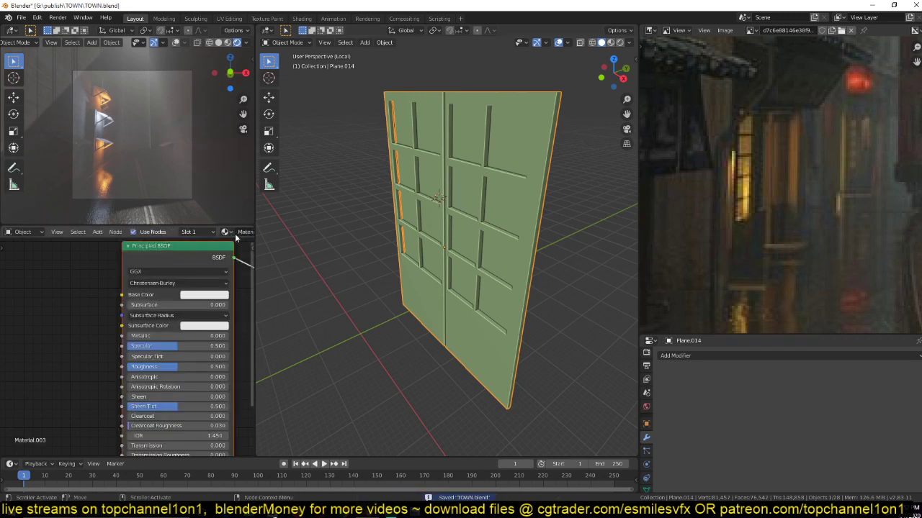
pyautogui.scroll(-2, 235, 235)
pyautogui.click(203, 232)
pyautogui.write('WOOD')
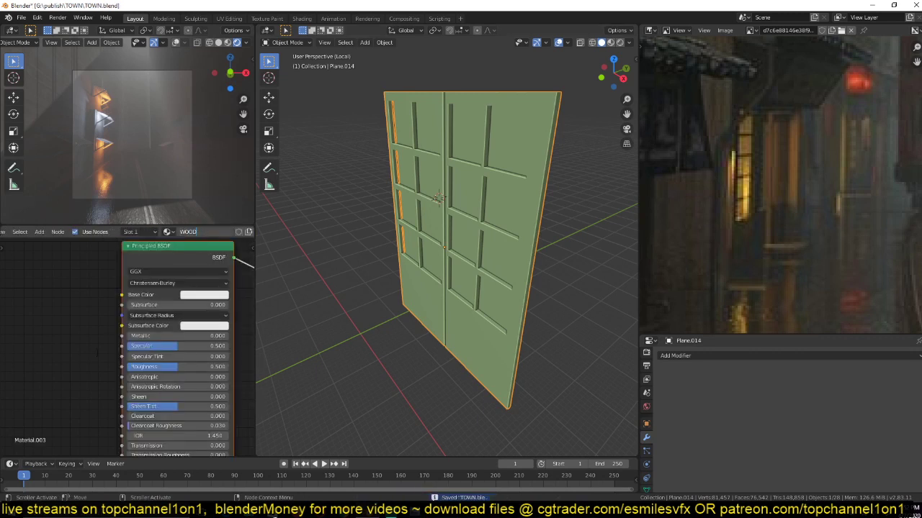
pyautogui.press('Return')
# - Add an Image Texture node to the WOOD material and open the textures folder to choose its image
pyautogui.hotkey('shift', 'a')
pyautogui.moveTo(64, 397)
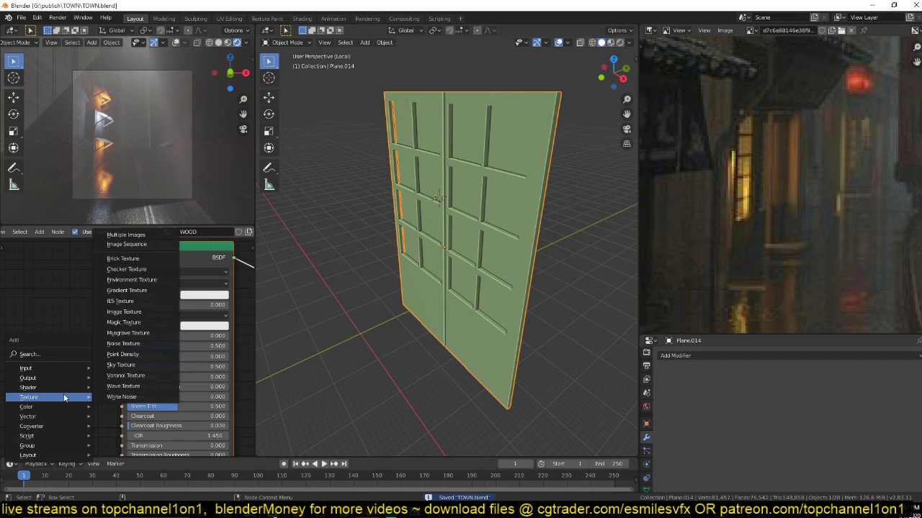
pyautogui.click(144, 311)
pyautogui.click(78, 302)
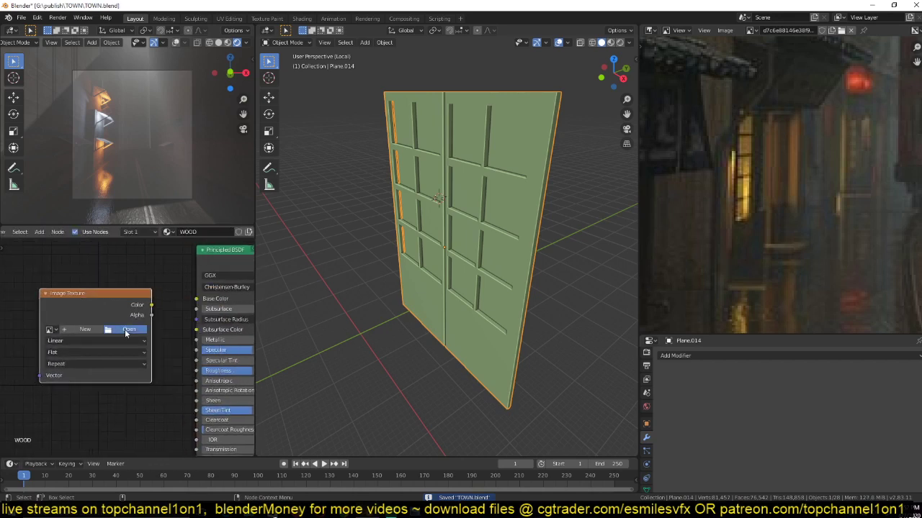
pyautogui.click(129, 329)
pyautogui.click(257, 362)
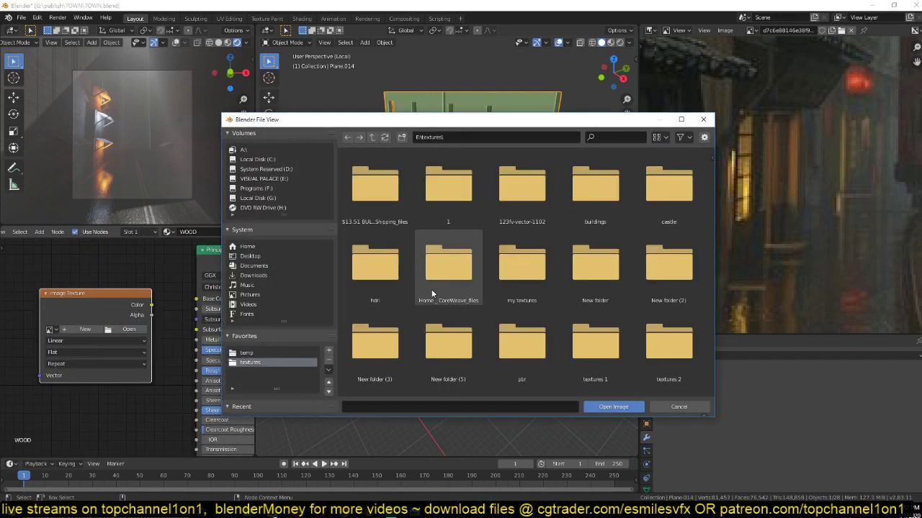
# - Look through the "my textures" folder and its subfolder 1 for a wood image, and return to the textures folder
pyautogui.scroll(2, 439, 301)
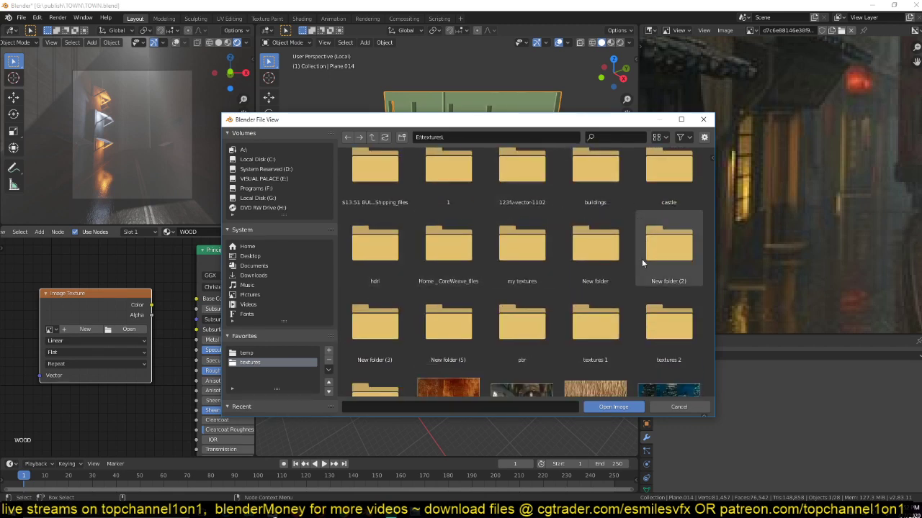
pyautogui.click(530, 278)
pyautogui.doubleClick(529, 277)
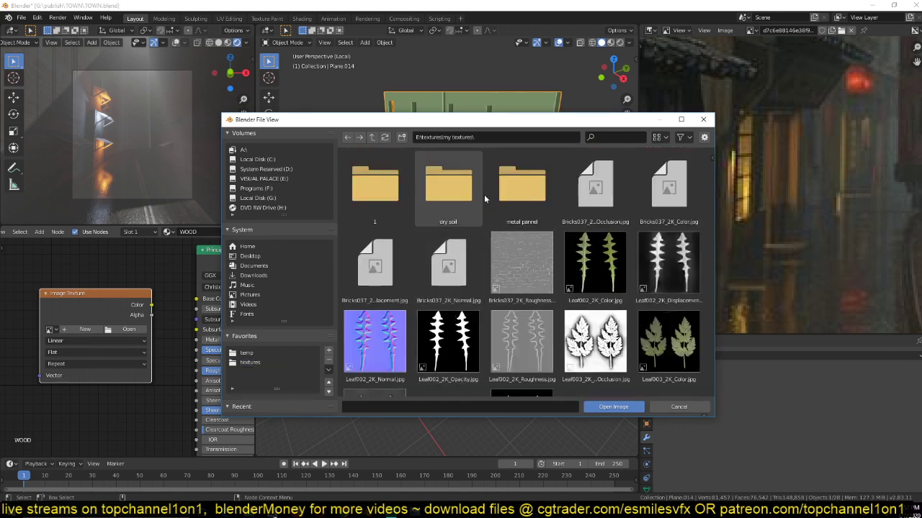
pyautogui.scroll(-4, 499, 302)
pyautogui.scroll(2, 500, 302)
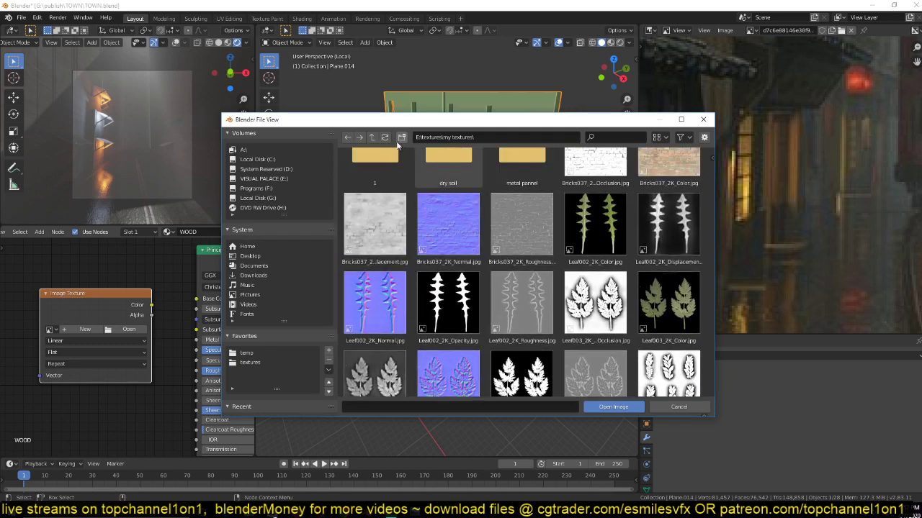
pyautogui.scroll(1, 373, 164)
pyautogui.click(373, 164)
pyautogui.doubleClick(373, 164)
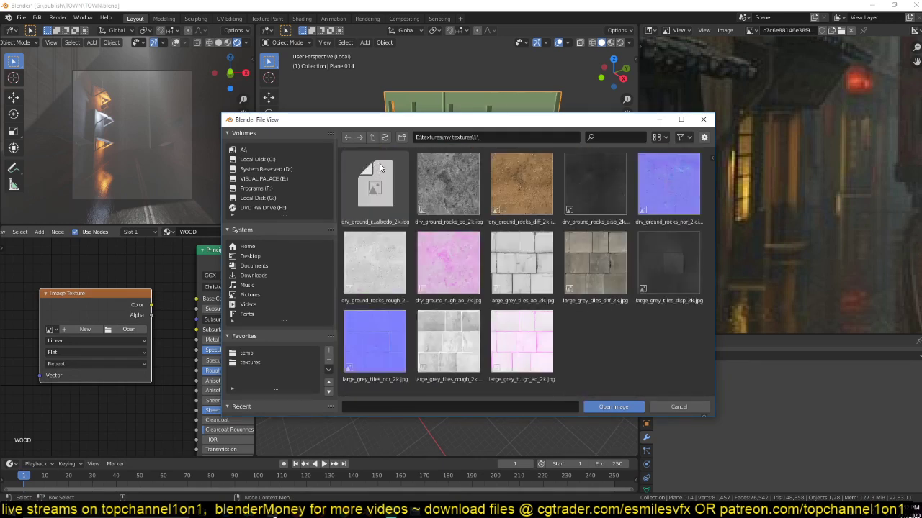
pyautogui.click(372, 138)
pyautogui.scroll(-2, 432, 216)
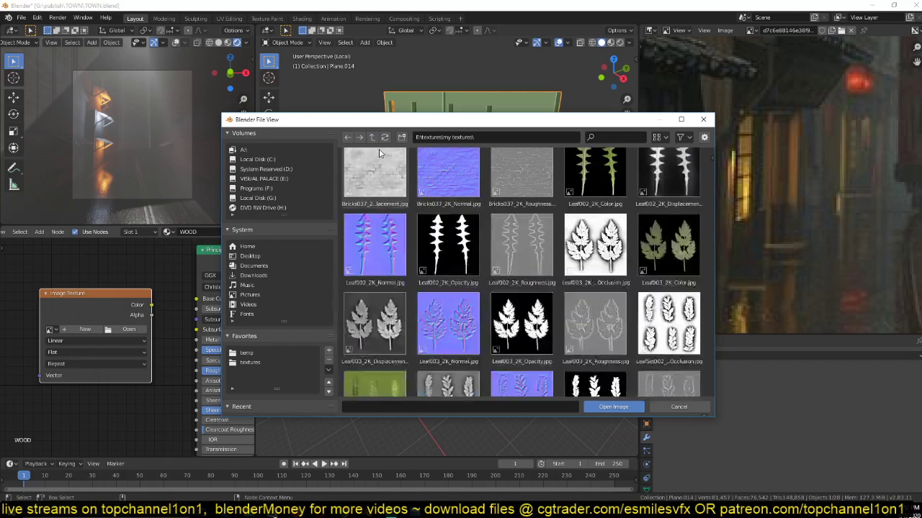
pyautogui.click(372, 137)
# - Load the wood plank image 32.jpg from the textures folder into the Image Texture node
pyautogui.scroll(-1, 453, 299)
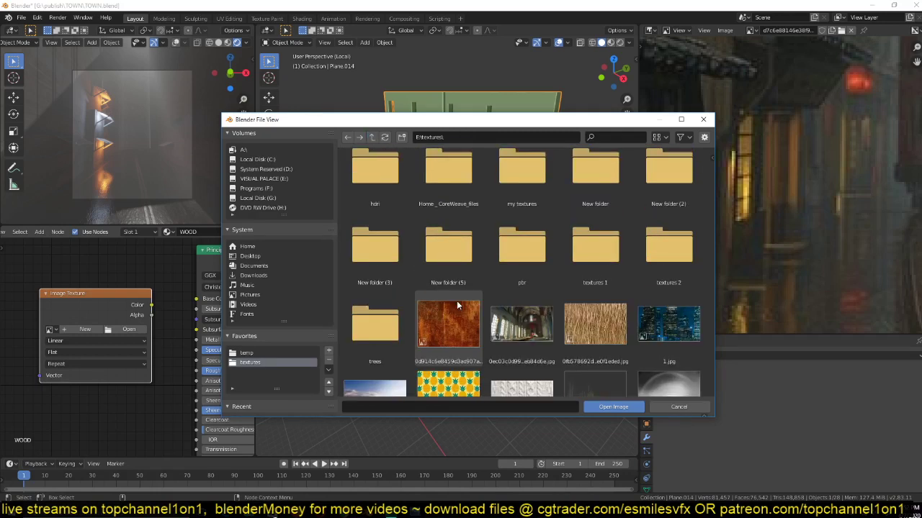
pyautogui.scroll(-5, 457, 305)
pyautogui.doubleClick(679, 177)
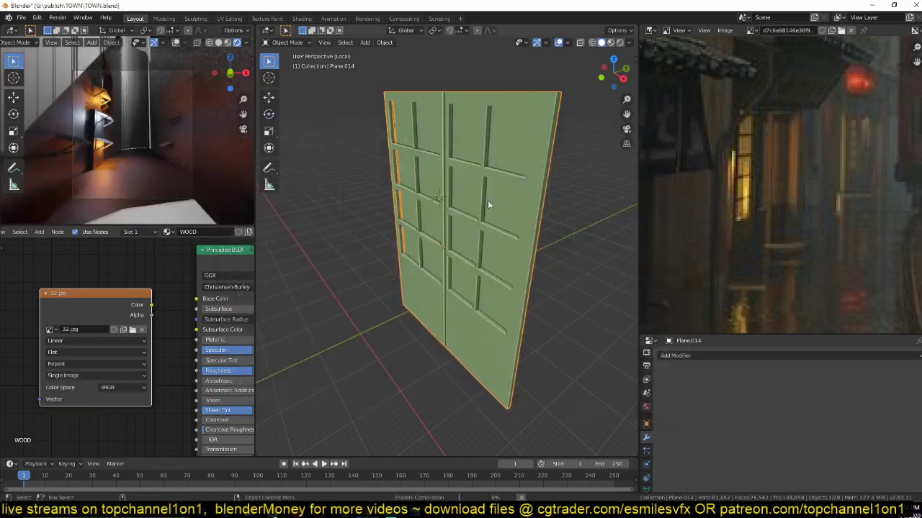
# - Switch the main viewport to Material Preview and the camera view to solid shading
pyautogui.click(610, 42)
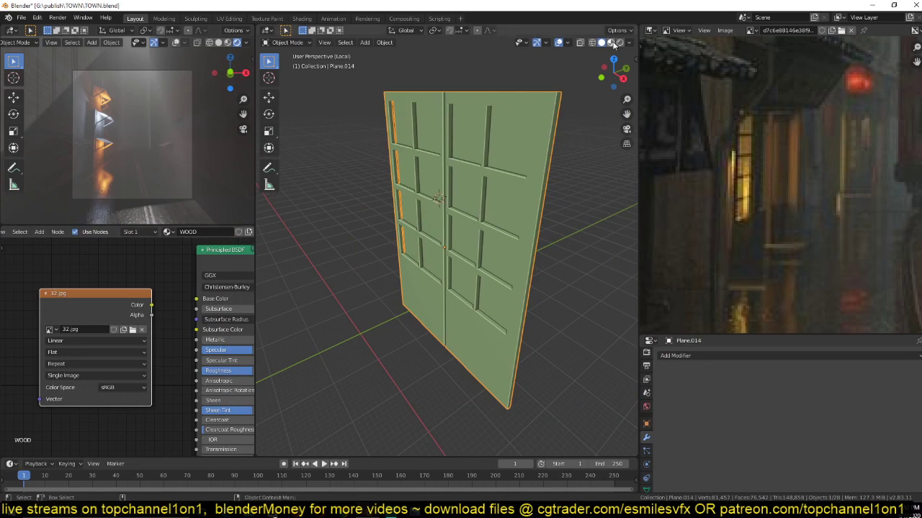
pyautogui.click(219, 41)
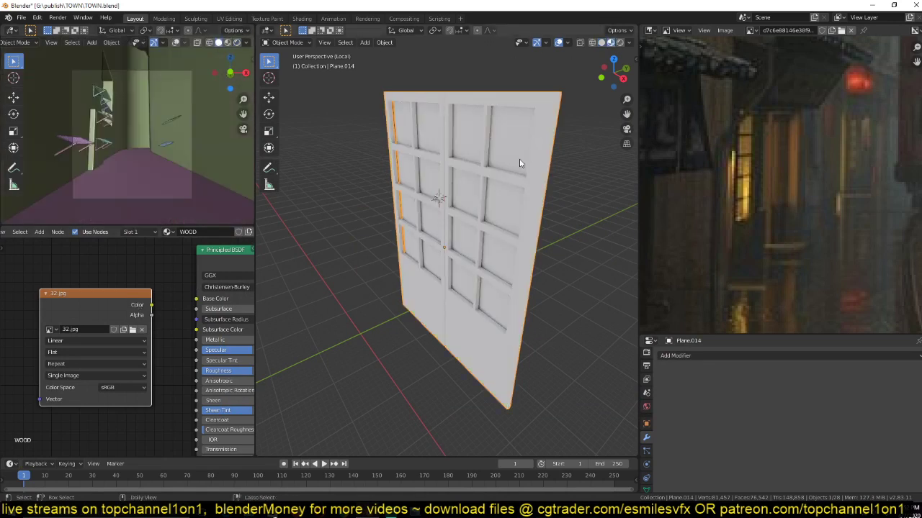
# - Preview the 32.jpg texture directly on the window and attach Texture Coordinate and Mapping nodes to it
pyautogui.keyDown('ctrl'); pyautogui.keyDown('shift'); pyautogui.click(108, 299); pyautogui.keyUp('shift'); pyautogui.keyUp('ctrl')
pyautogui.moveTo(383, 229); pyautogui.dragTo(454, 213, button='middle')
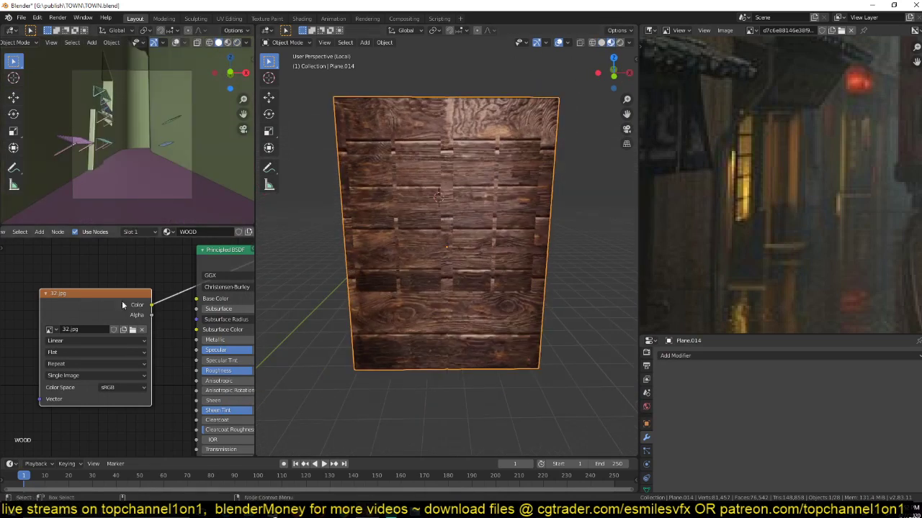
pyautogui.hotkey('ctrl', 't')
# - Unwrap the whole window mesh from the front view with Smart UV Project at an angle limit of 66, and leave mesh editing
pyautogui.press('Tab')
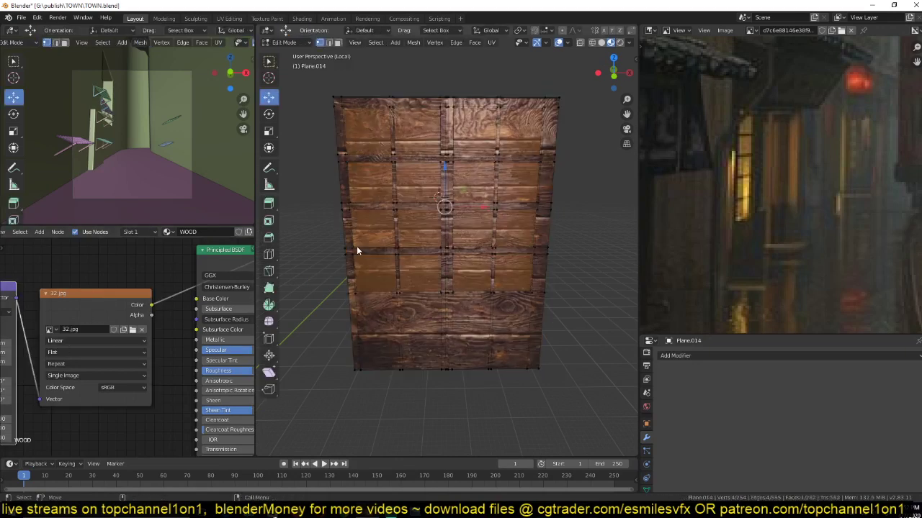
pyautogui.press('KP_1')
pyautogui.press('u')
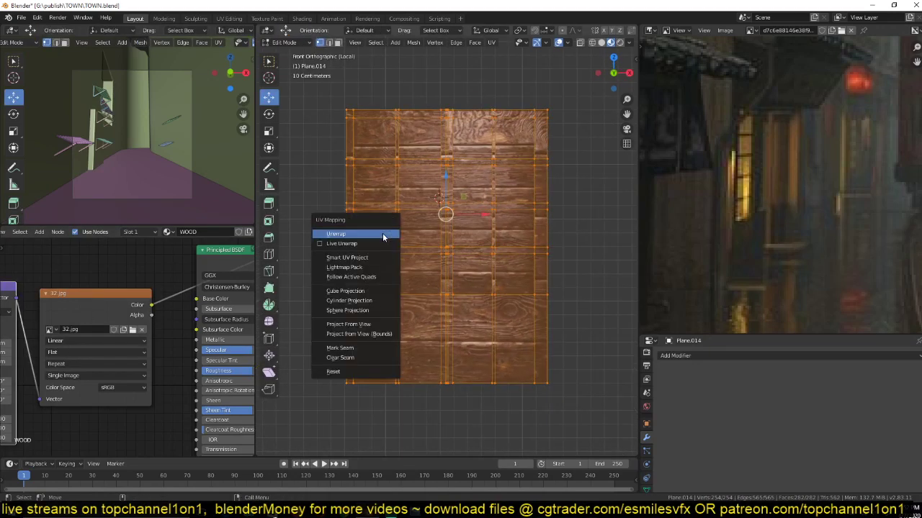
pyautogui.click(378, 257)
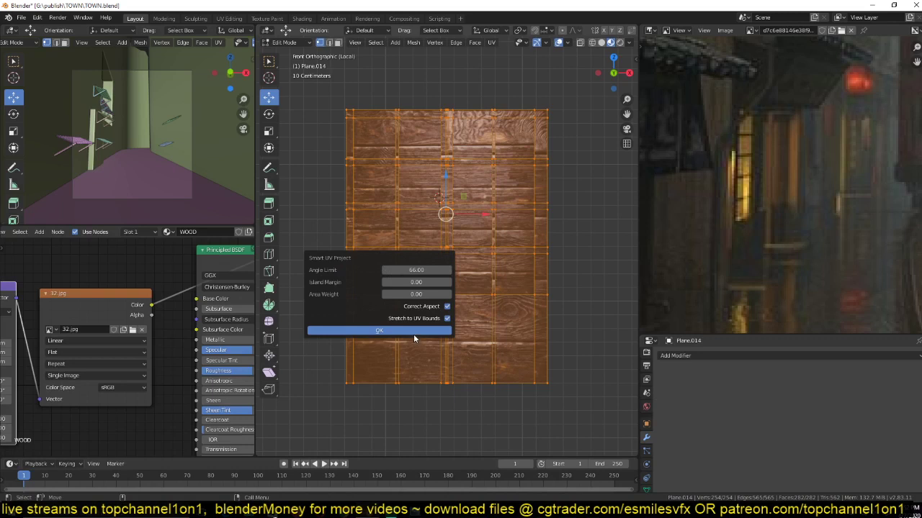
pyautogui.click(414, 332)
pyautogui.press('u')
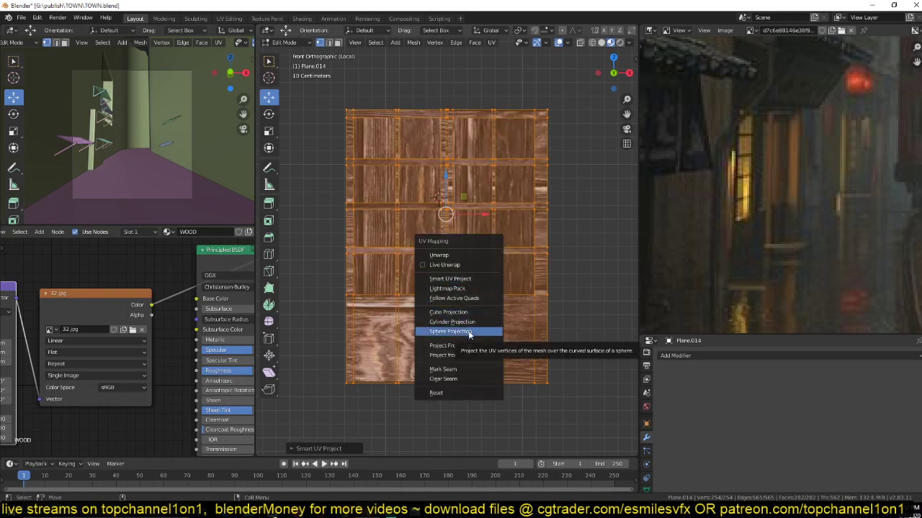
pyautogui.press('Tab')
# - Connect the Texture Coordinate node's Object output to the Mapping node's Vector input
pyautogui.moveTo(71, 343); pyautogui.dragTo(251, 326, button='middle')
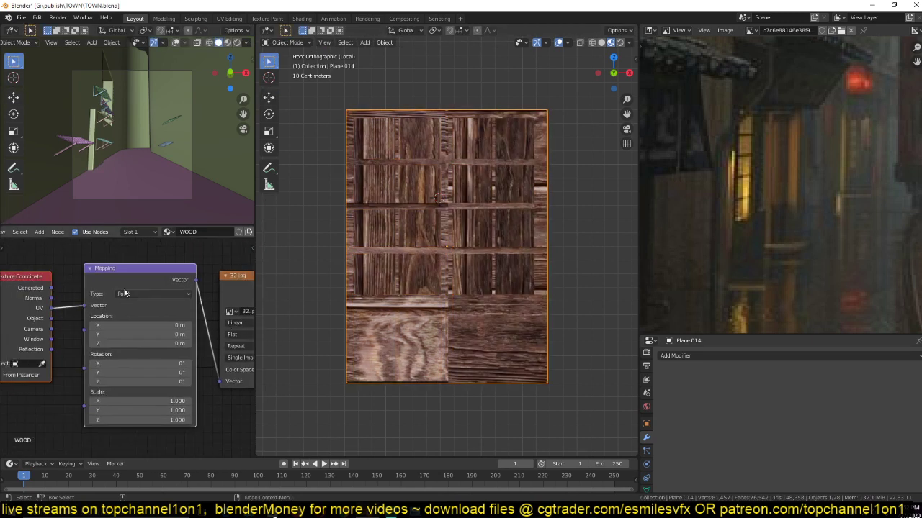
pyautogui.moveTo(52, 318); pyautogui.dragTo(85, 306)
pyautogui.moveTo(138, 311); pyautogui.dragTo(35, 319, button='middle')
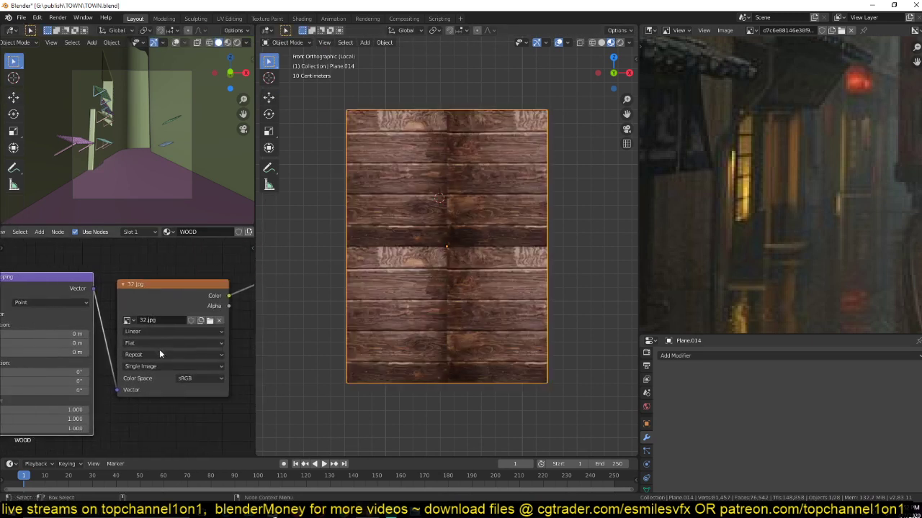
# - Change the wood image's projection from Flat to Box and save the file
pyautogui.click(163, 344)
pyautogui.click(158, 363)
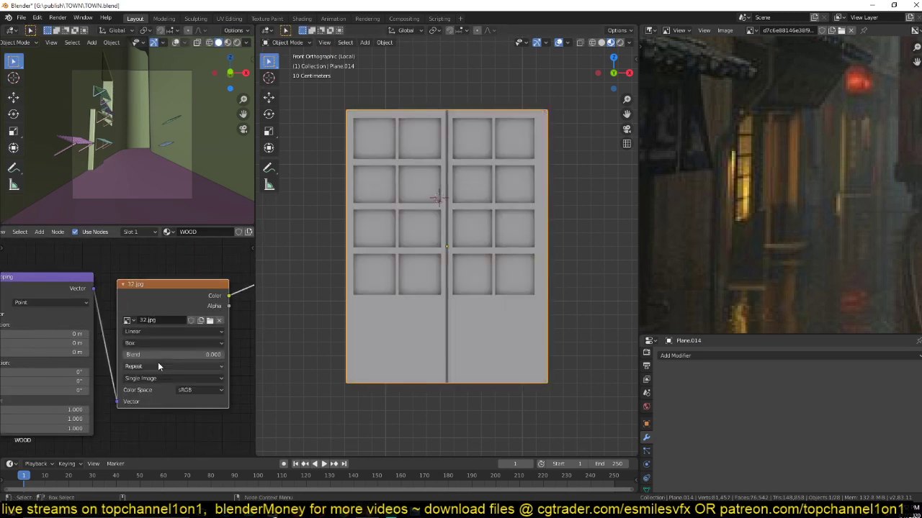
pyautogui.moveTo(393, 244); pyautogui.dragTo(446, 291, button='middle')
pyautogui.scroll(4, 446, 291)
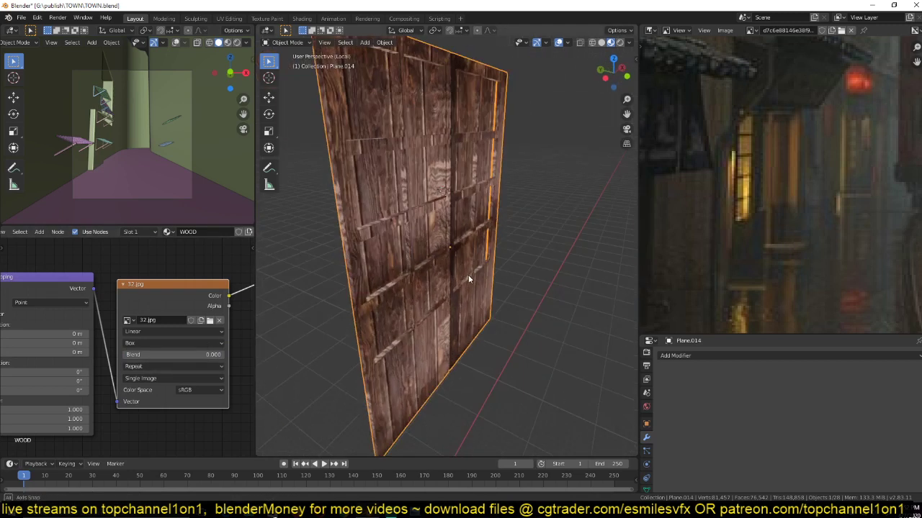
pyautogui.hotkey('ctrl', 's')
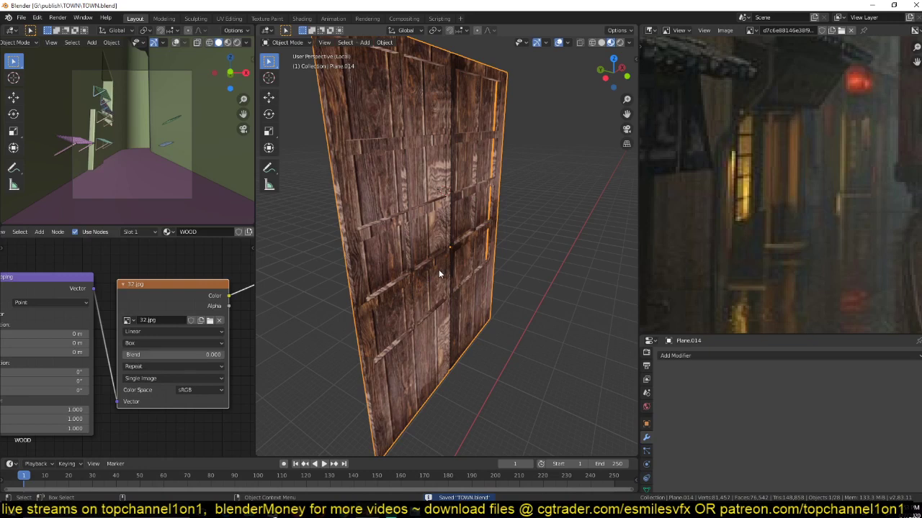
# - Set the Mapping node's scale to 2.630 on X, Y and Z to make the wood planks smaller
pyautogui.keyDown('shift'); pyautogui.moveTo(434, 264); pyautogui.dragTo(317, 277, button='middle'); pyautogui.keyUp('shift')
pyautogui.moveTo(218, 322); pyautogui.dragTo(124, 326, button='middle')
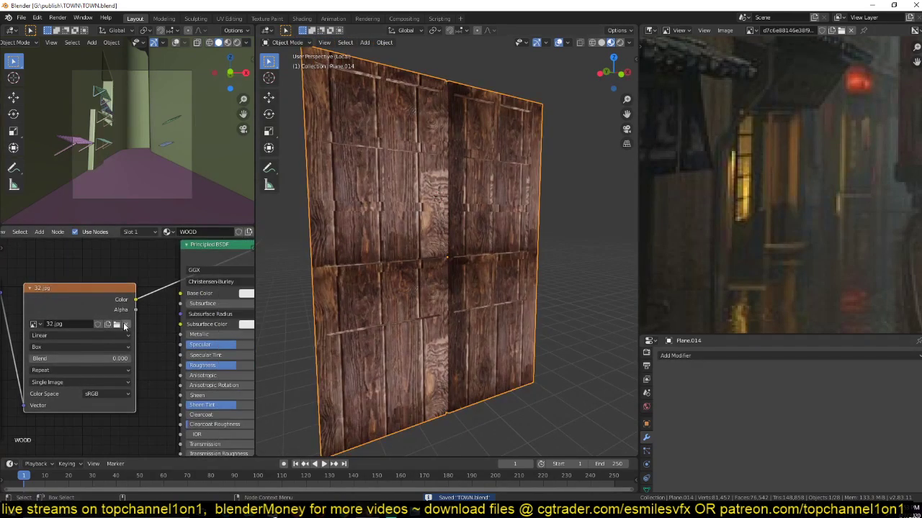
pyautogui.scroll(-3, 124, 326)
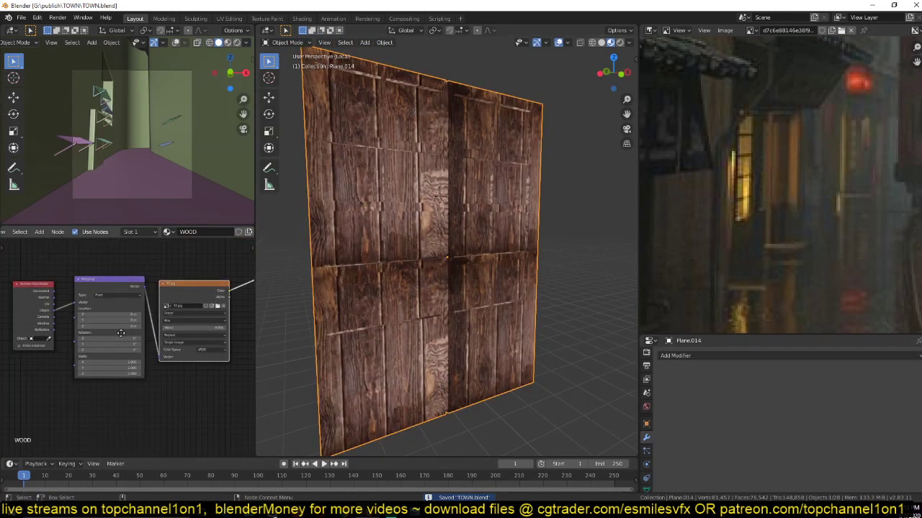
pyautogui.scroll(3, 120, 333)
pyautogui.moveTo(137, 348); pyautogui.dragTo(183, 347)
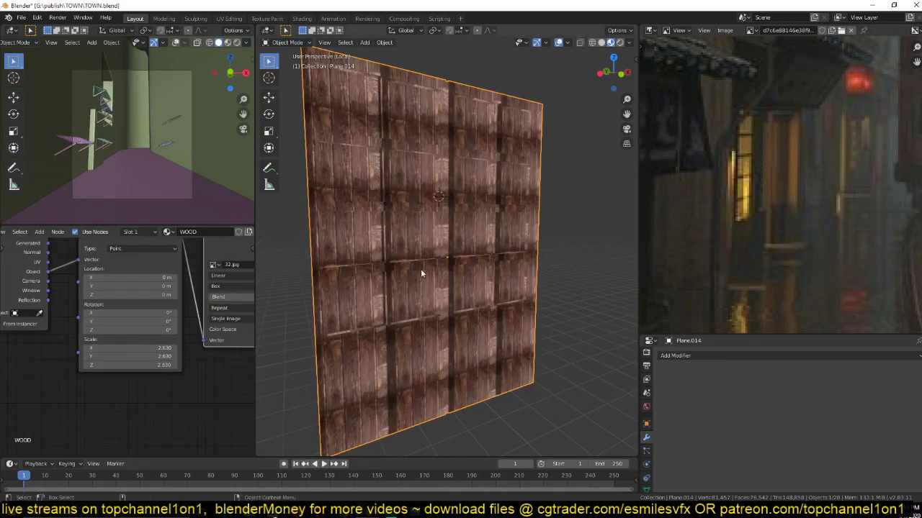
pyautogui.moveTo(421, 269); pyautogui.dragTo(288, 254, button='middle')
# - Connect the wood image's Color output to the Base Color of the Principled BSDF
pyautogui.moveTo(201, 348); pyautogui.dragTo(116, 311, button='middle')
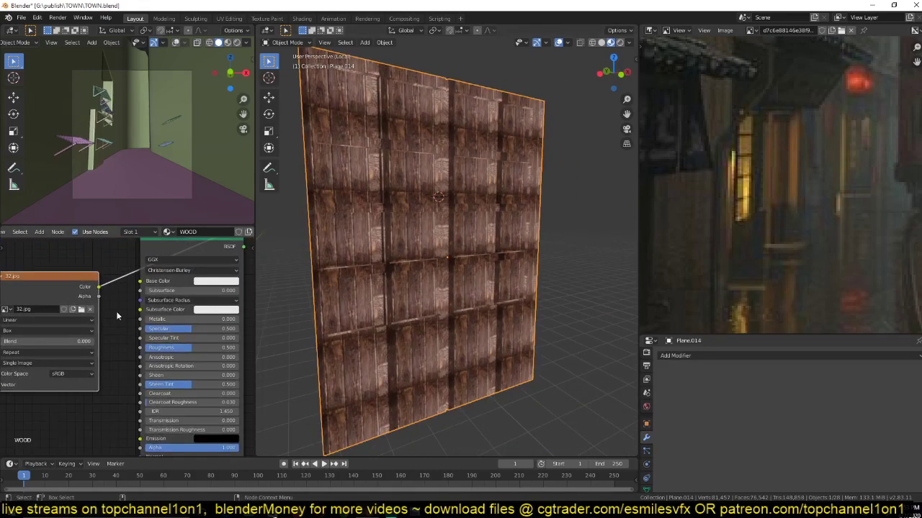
pyautogui.moveTo(99, 287); pyautogui.dragTo(140, 281)
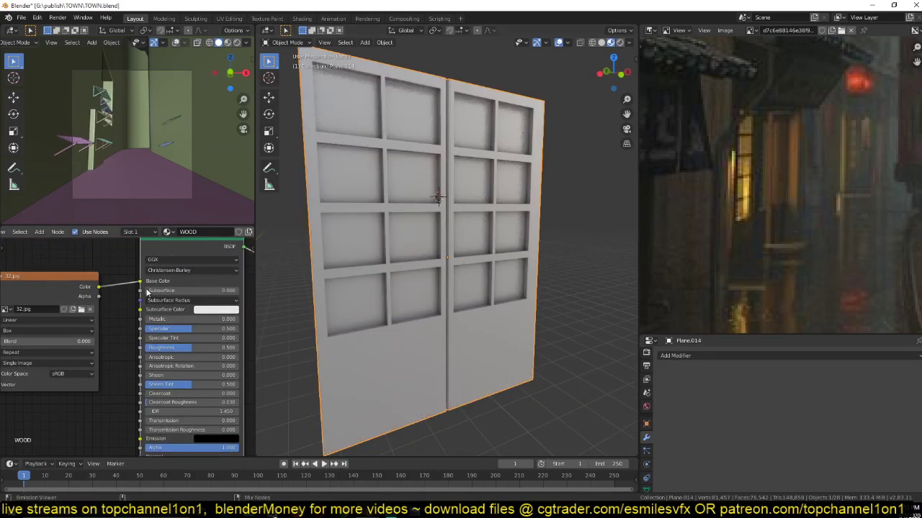
pyautogui.moveTo(109, 328); pyautogui.dragTo(157, 316, button='middle')
pyautogui.scroll(-2, 158, 318)
pyautogui.scroll(-1, 141, 306)
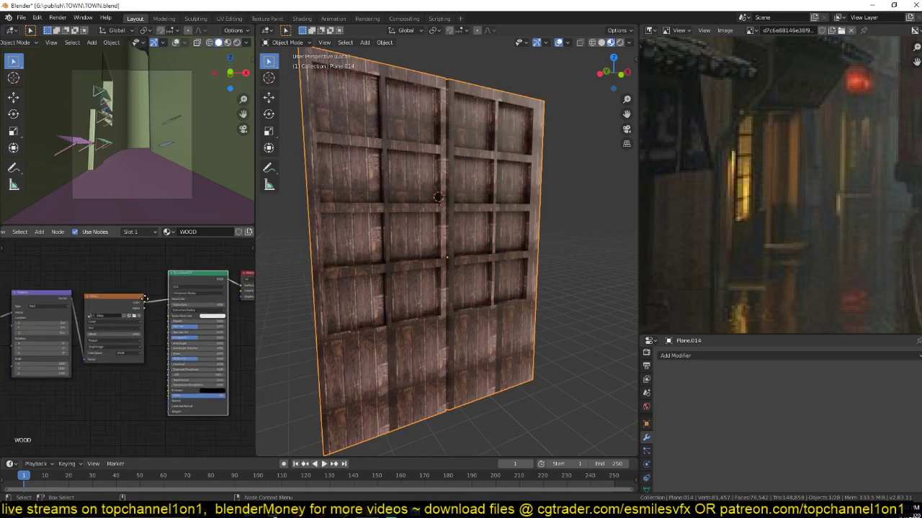
# - Make room beside the texture nodes and also connect the image's Color output to the Principled BSDF's Roughness
pyautogui.moveTo(128, 329); pyautogui.dragTo(48, 348)
pyautogui.scroll(2, 126, 341)
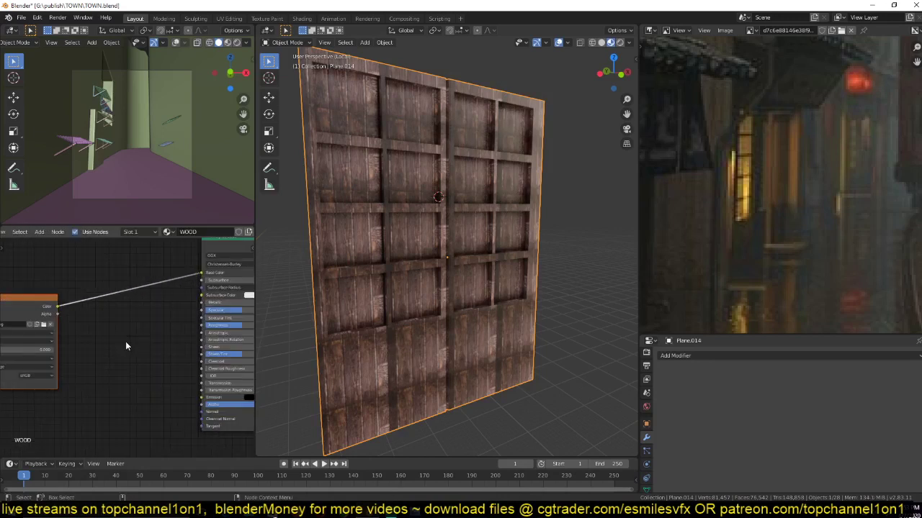
pyautogui.moveTo(56, 307)
pyautogui.mouseDown()
pyautogui.moveTo(119, 328)
pyautogui.moveTo(203, 325)
pyautogui.mouseUp()
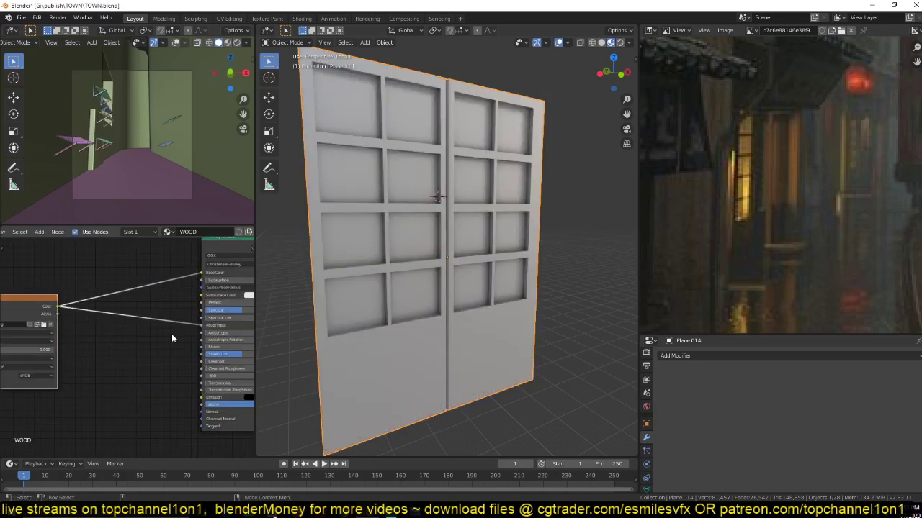
pyautogui.scroll(1, 171, 333)
pyautogui.scroll(2, 364, 275)
pyautogui.moveTo(363, 275); pyautogui.dragTo(394, 253, button='middle')
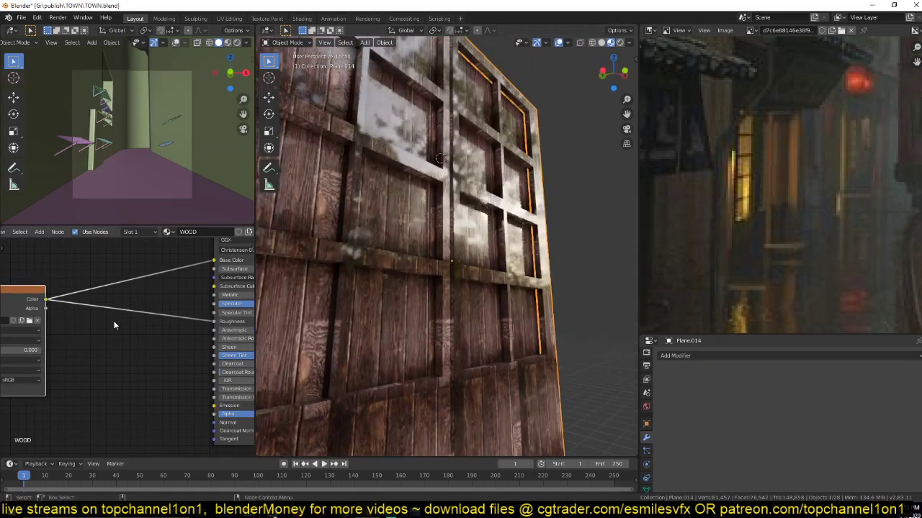
# - Insert a Math node set to Add between the image colour and Roughness, with its value at 0.590
pyautogui.hotkey('shift', 'a')
pyautogui.moveTo(94, 350)
pyautogui.click(175, 277)
pyautogui.click(113, 311)
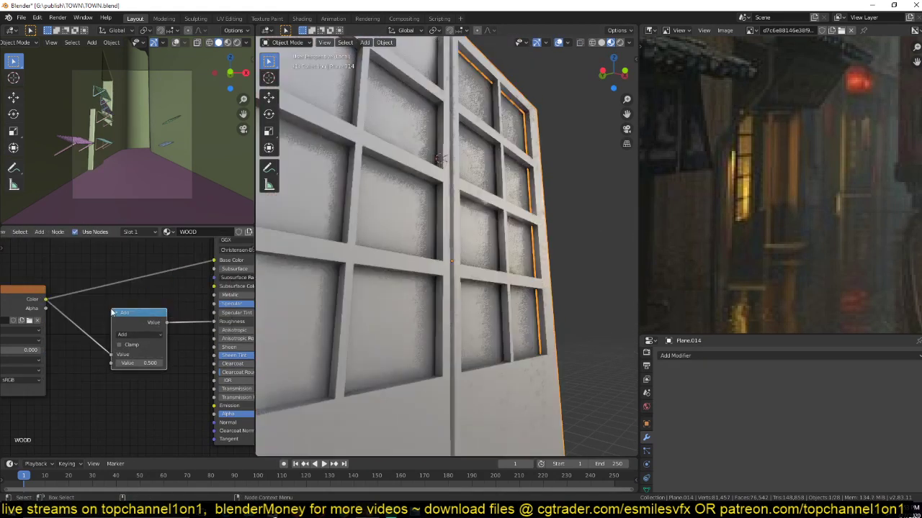
pyautogui.keyDown('shift'); pyautogui.moveTo(139, 363); pyautogui.dragTo(171, 363); pyautogui.keyUp('shift')
pyautogui.moveTo(441, 241); pyautogui.dragTo(381, 247, button='middle')
pyautogui.scroll(-1, 381, 248)
pyautogui.moveTo(182, 286); pyautogui.dragTo(178, 314, button='middle')
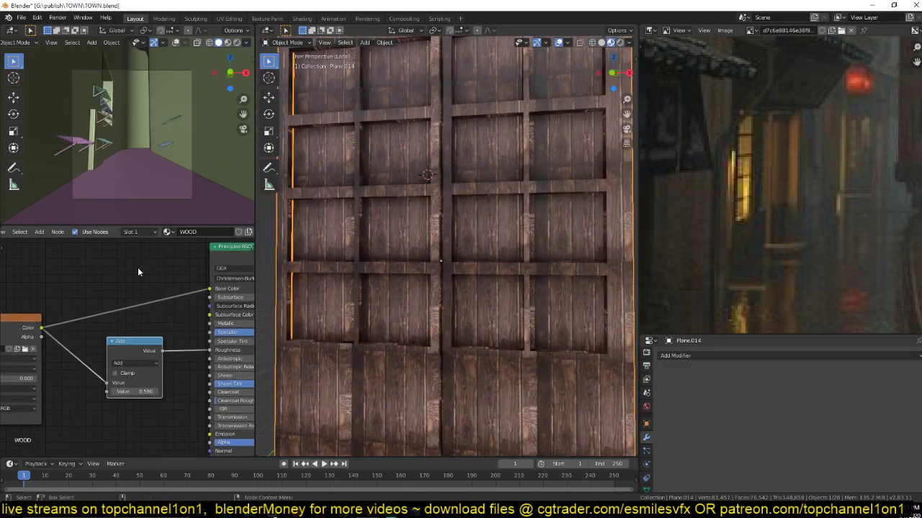
# - Insert a MixRGB node between the wood image's Color output and the Principled BSDF's Base Color
pyautogui.hotkey('shift', 'a')
pyautogui.moveTo(104, 268)
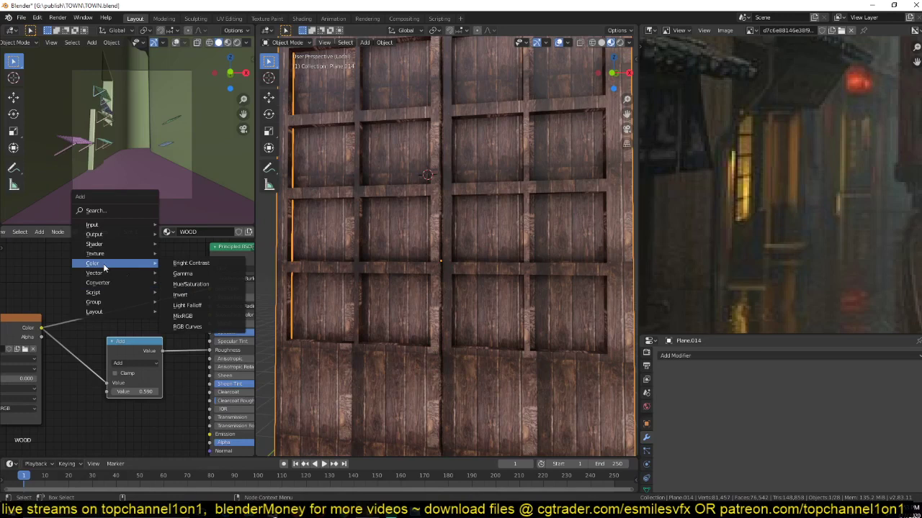
pyautogui.click(182, 316)
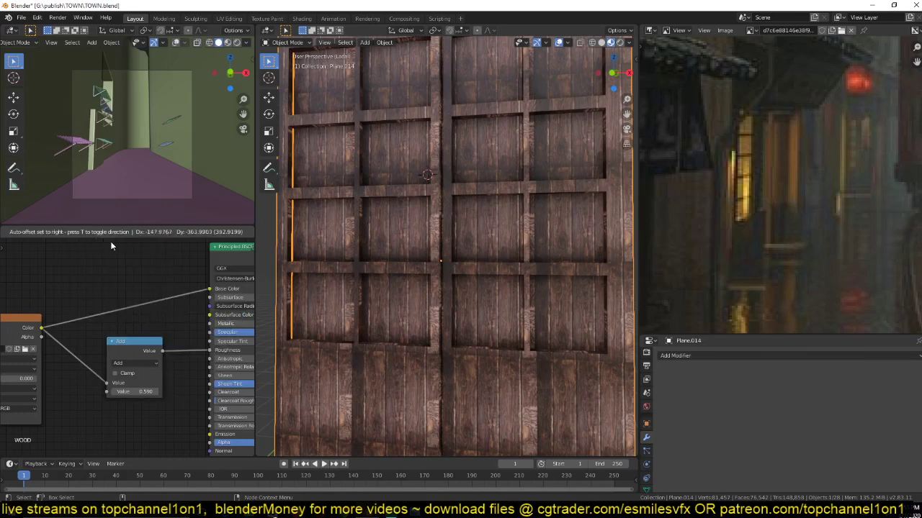
pyautogui.click(111, 245)
pyautogui.scroll(-9, 138, 300)
pyautogui.moveTo(140, 395); pyautogui.dragTo(145, 309)
pyautogui.scroll(10, 152, 296)
pyautogui.moveTo(146, 316); pyautogui.dragTo(138, 345, button='middle')
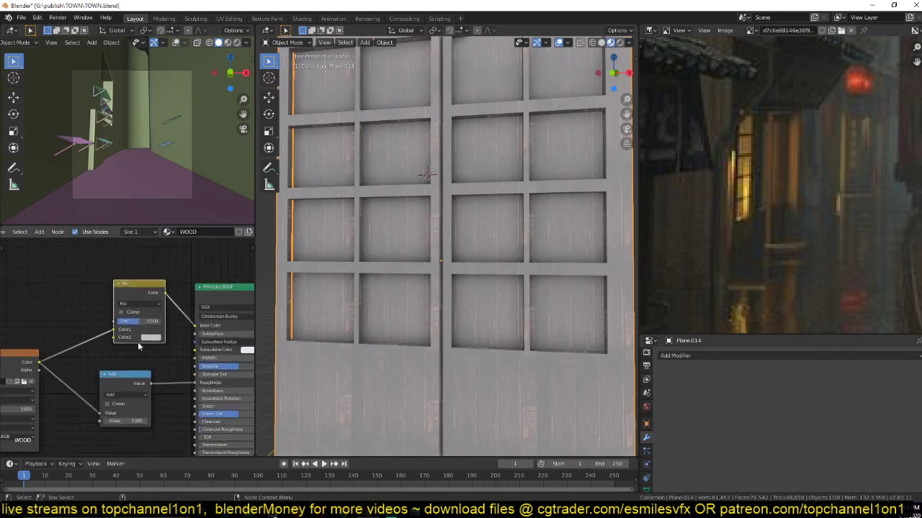
# - Set the mix node to Overlay with factor 1.000 and make its second colour a dark orange-brown
pyautogui.click(144, 304)
pyautogui.click(142, 392)
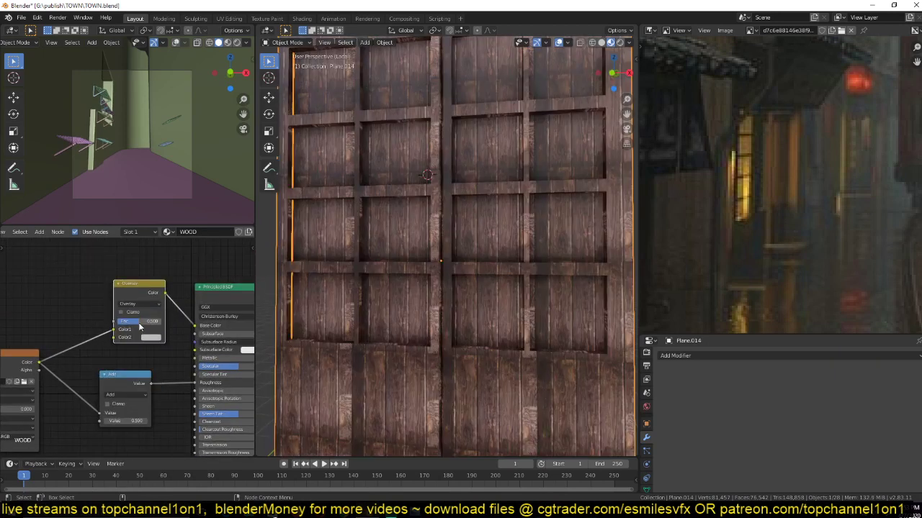
pyautogui.moveTo(139, 322); pyautogui.dragTo(162, 323)
pyautogui.click(159, 337)
pyautogui.click(165, 276)
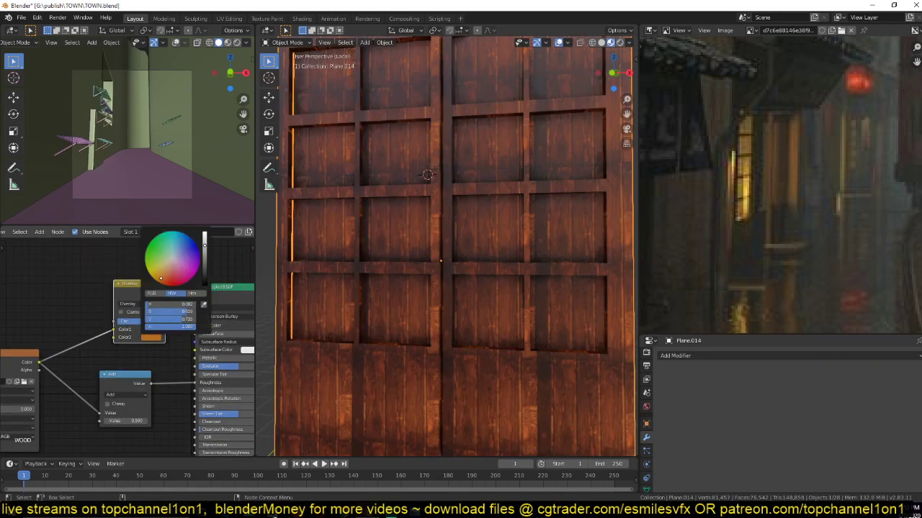
pyautogui.moveTo(203, 245); pyautogui.dragTo(205, 260)
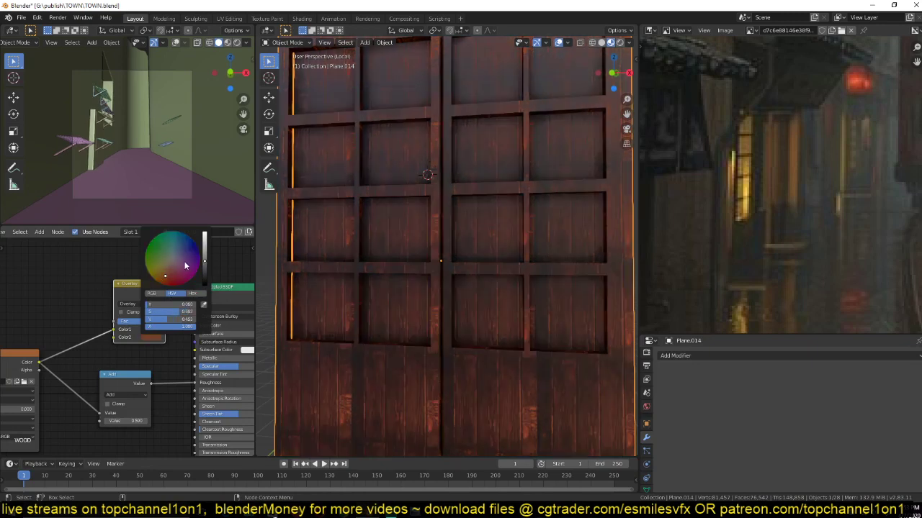
# - Set the Add node's value to 0.670, shift the texture nodes away to make room, and save the file
pyautogui.moveTo(438, 226); pyautogui.dragTo(349, 260, button='middle')
pyautogui.moveTo(126, 421); pyautogui.dragTo(147, 420)
pyautogui.moveTo(94, 402); pyautogui.dragTo(215, 351, button='middle')
pyautogui.scroll(-2, 173, 316)
pyautogui.moveTo(149, 289); pyautogui.dragTo(6, 389)
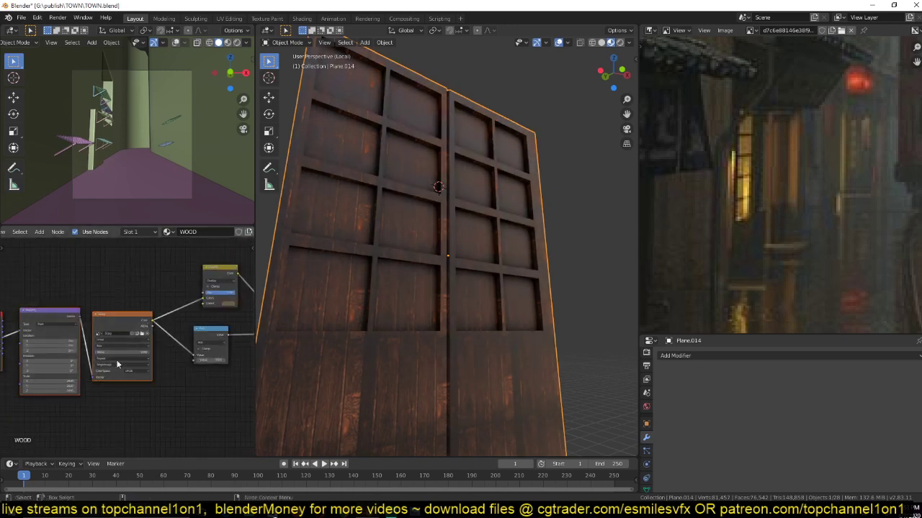
pyautogui.press('g')
pyautogui.click(26, 361)
pyautogui.hotkey('ctrl', 's')
pyautogui.hotkey('shift', 'a')
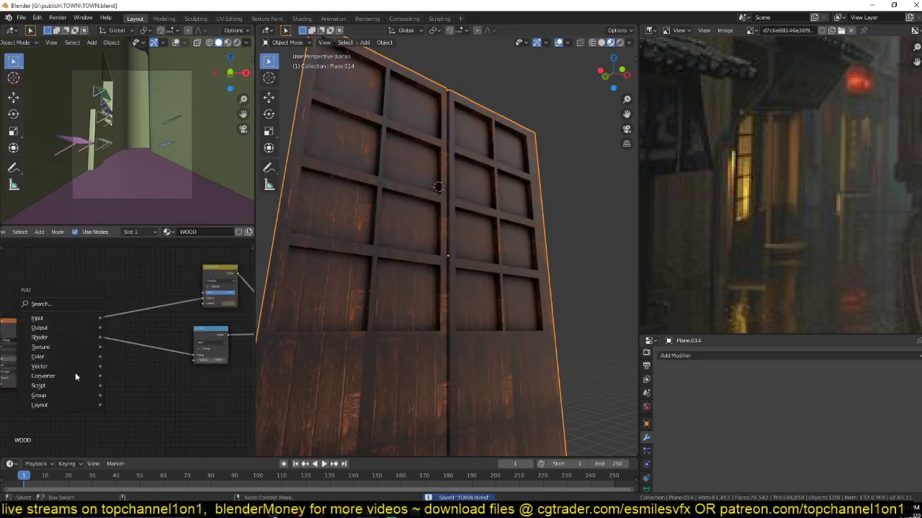
pyautogui.moveTo(73, 376)
pyautogui.click(146, 256)
pyautogui.click(112, 362)
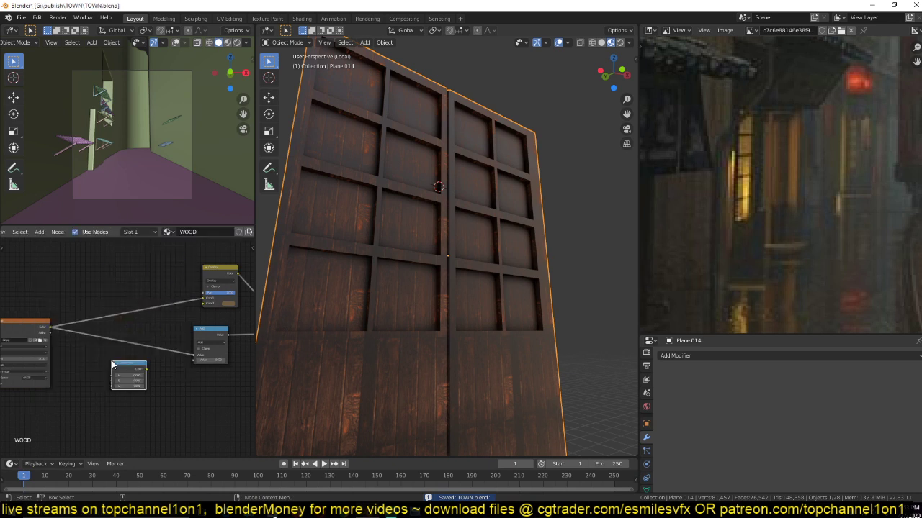
pyautogui.press('x')
# - Insert a ColorRamp node between the wood image's Color output and the Add node
pyautogui.hotkey('shift', 'a')
pyautogui.moveTo(114, 332)
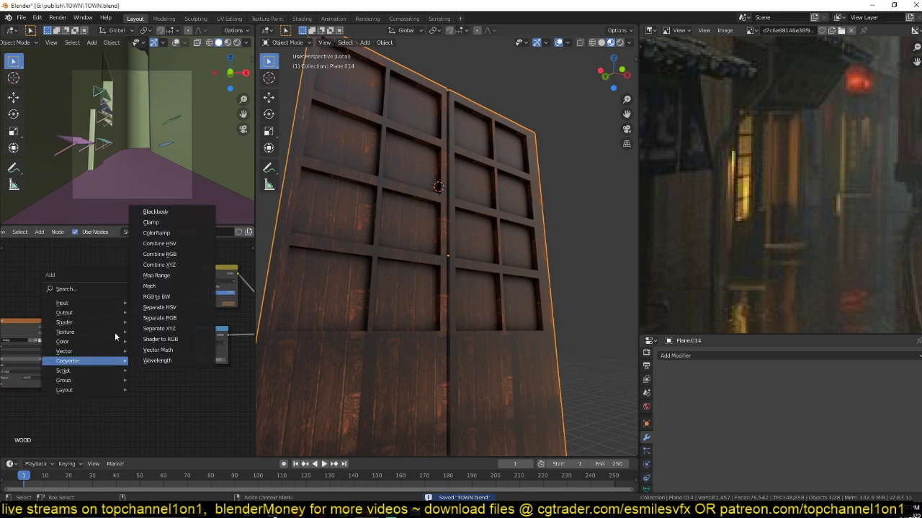
pyautogui.moveTo(68, 360)
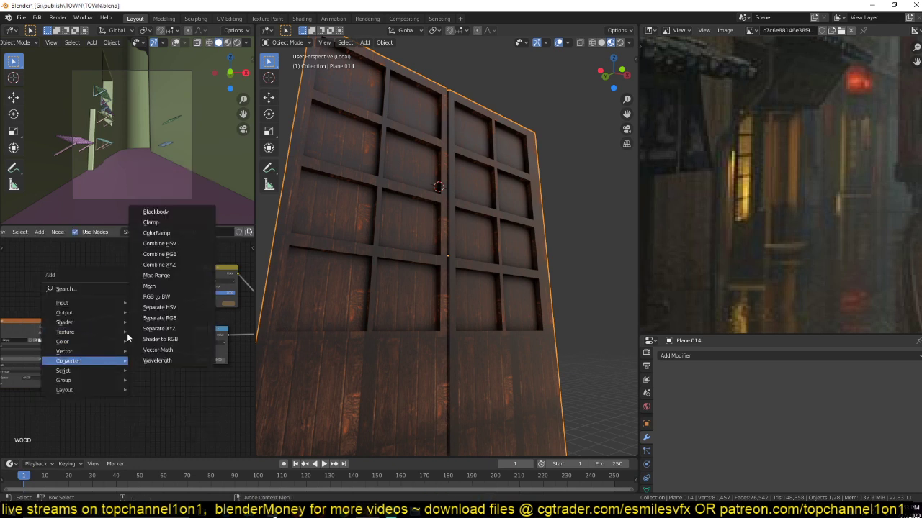
pyautogui.click(154, 242)
pyautogui.click(90, 334)
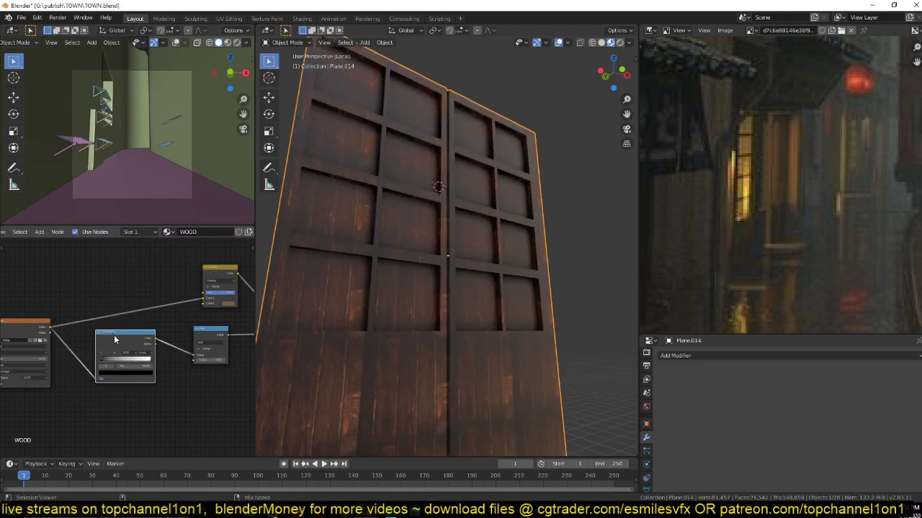
# - Preview the ColorRamp's output on the window and inspect its white stop
pyautogui.scroll(4, 120, 362)
pyautogui.click(105, 373)
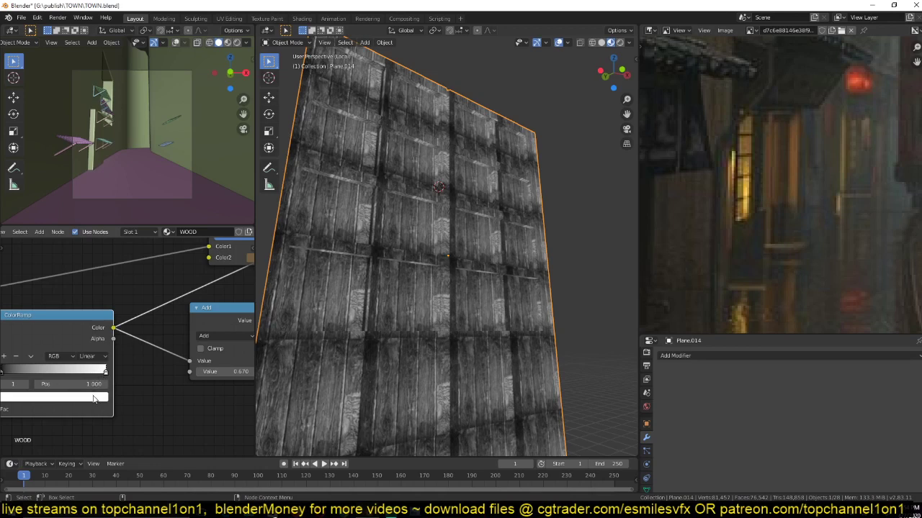
pyautogui.click(95, 397)
# - Preview the Add node's output while lowering its value to 0.210, restore the Principled BSDF output, and save the file
pyautogui.keyDown('ctrl'); pyautogui.keyDown('shift'); pyautogui.click(218, 319); pyautogui.keyUp('shift'); pyautogui.keyUp('ctrl')
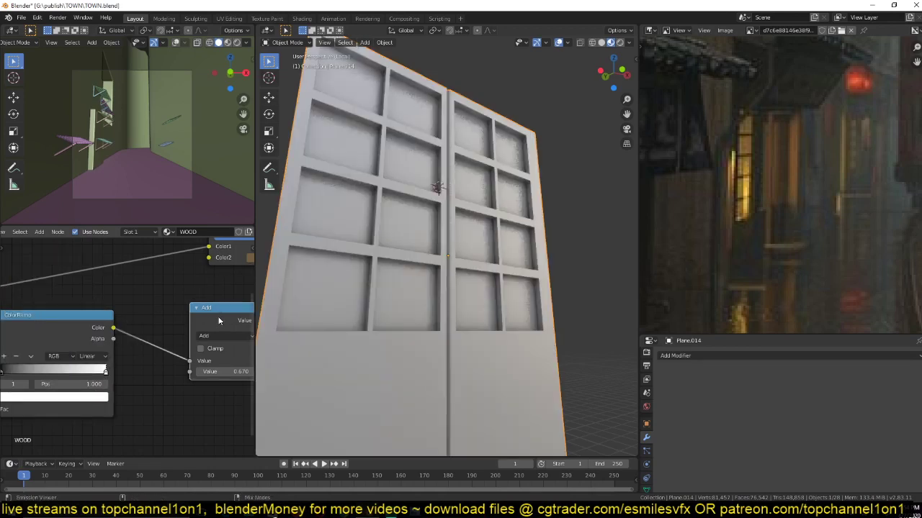
pyautogui.moveTo(225, 372); pyautogui.dragTo(192, 371)
pyautogui.moveTo(189, 370); pyautogui.dragTo(55, 379, button='middle')
pyautogui.moveTo(155, 308); pyautogui.dragTo(130, 344, button='middle')
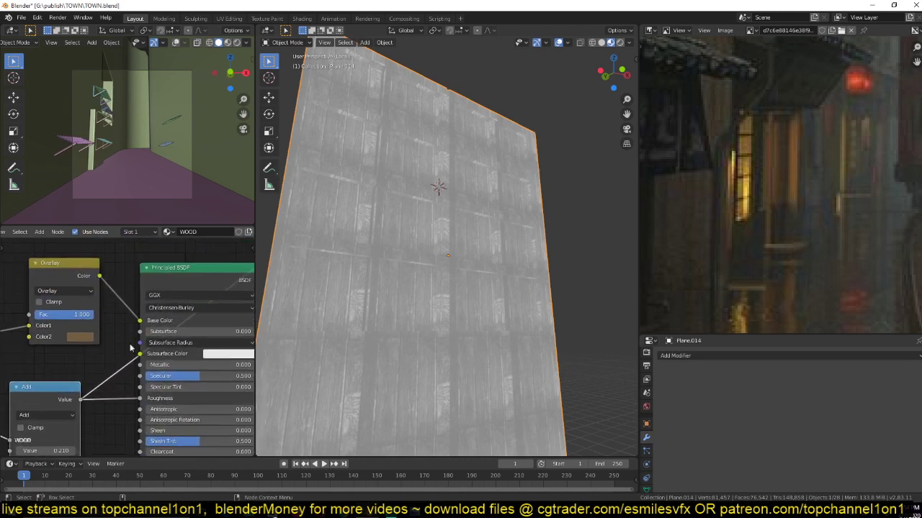
pyautogui.keyDown('ctrl'); pyautogui.keyDown('shift'); pyautogui.click(202, 276); pyautogui.keyUp('shift'); pyautogui.keyUp('ctrl')
pyautogui.moveTo(375, 277); pyautogui.dragTo(335, 304, button='middle')
pyautogui.hotkey('ctrl', 's')
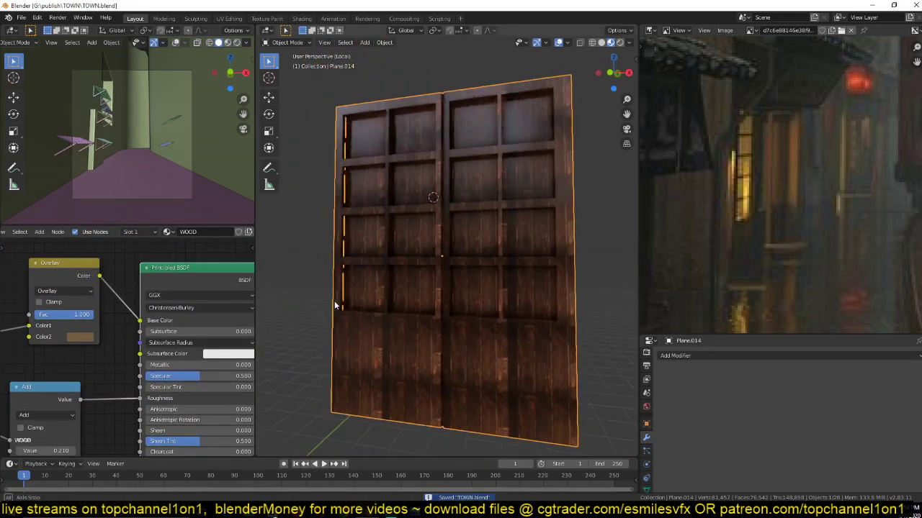
# - Replace the 32.jpg image in the texture node with the Dark-color-wood-texture-background image from the textures 1 folder
pyautogui.moveTo(35, 376); pyautogui.dragTo(175, 330, button='middle')
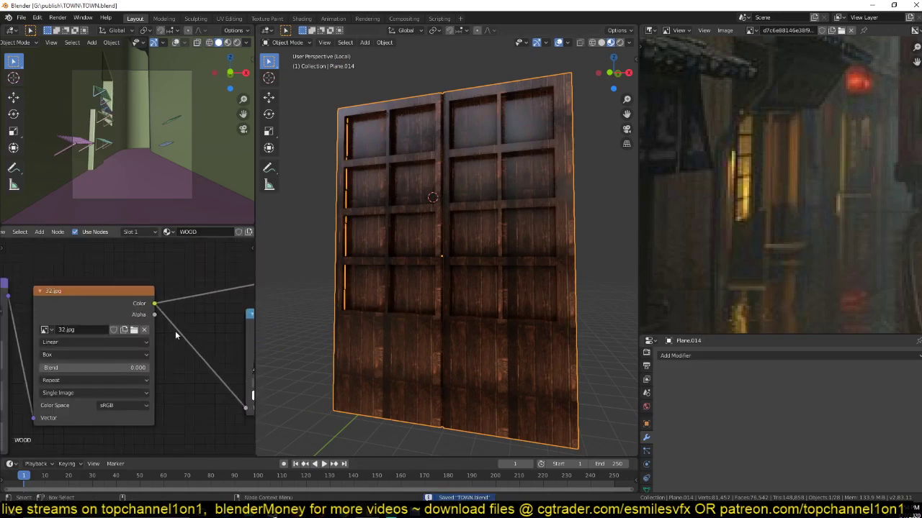
pyautogui.click(134, 329)
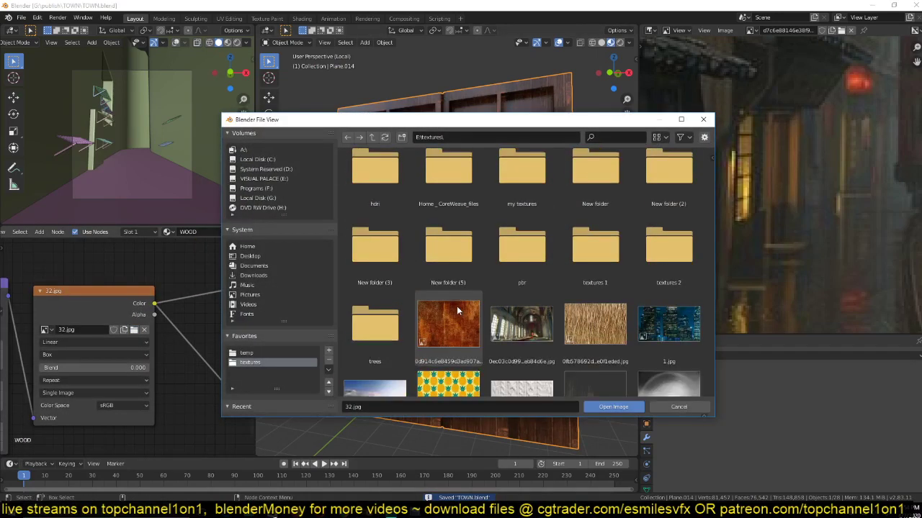
pyautogui.scroll(-5, 456, 310)
pyautogui.doubleClick(650, 175)
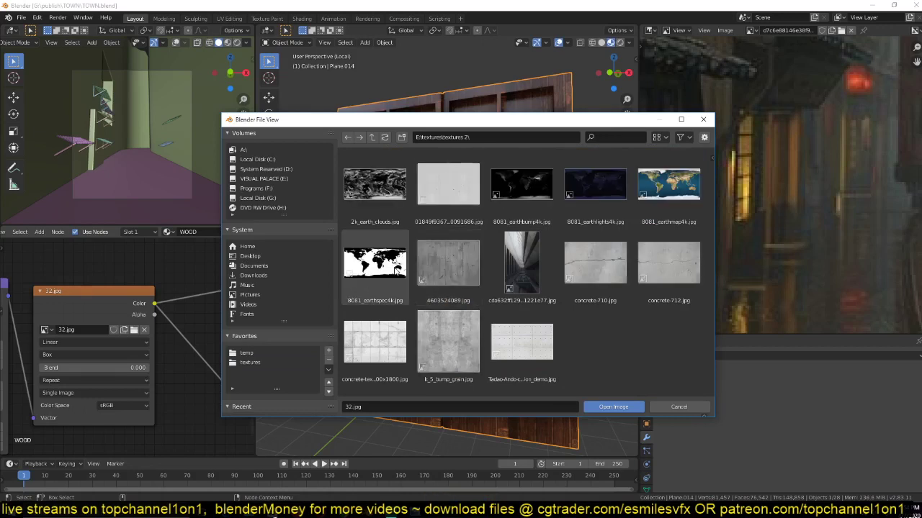
pyautogui.click(373, 137)
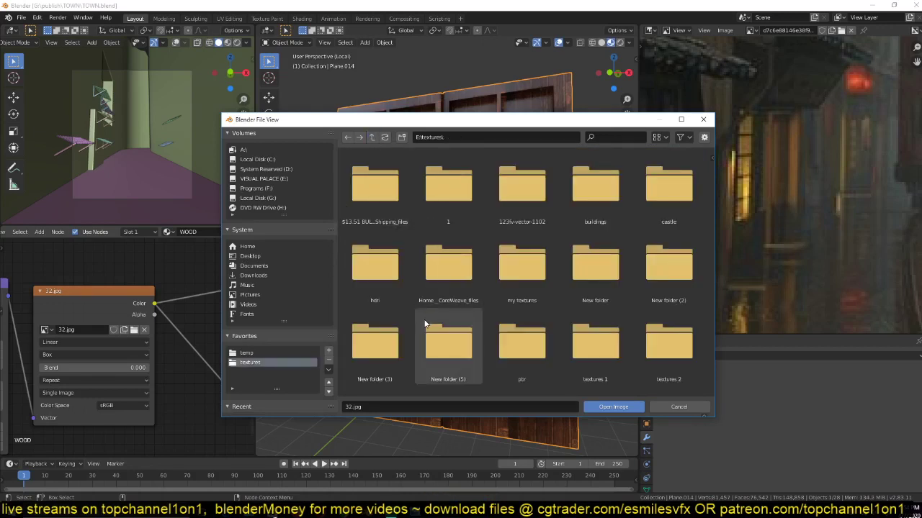
pyautogui.doubleClick(584, 216)
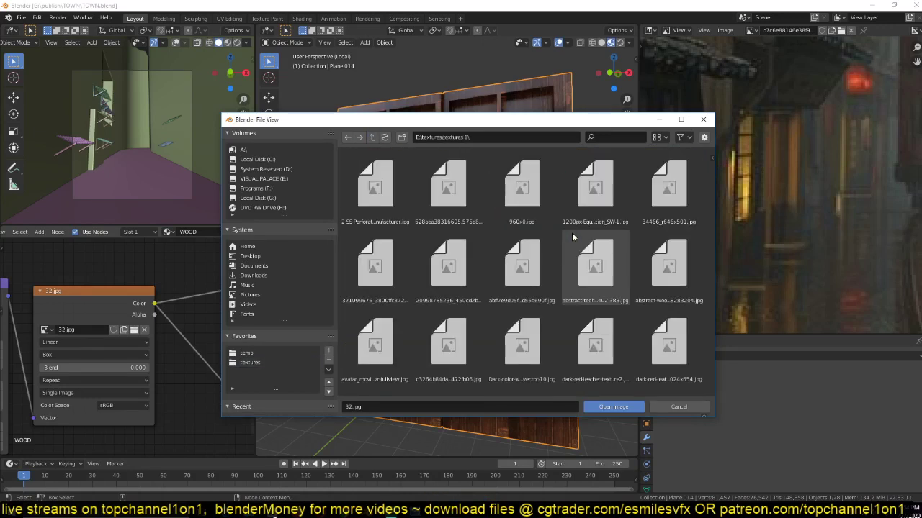
pyautogui.scroll(-1, 469, 288)
pyautogui.doubleClick(512, 304)
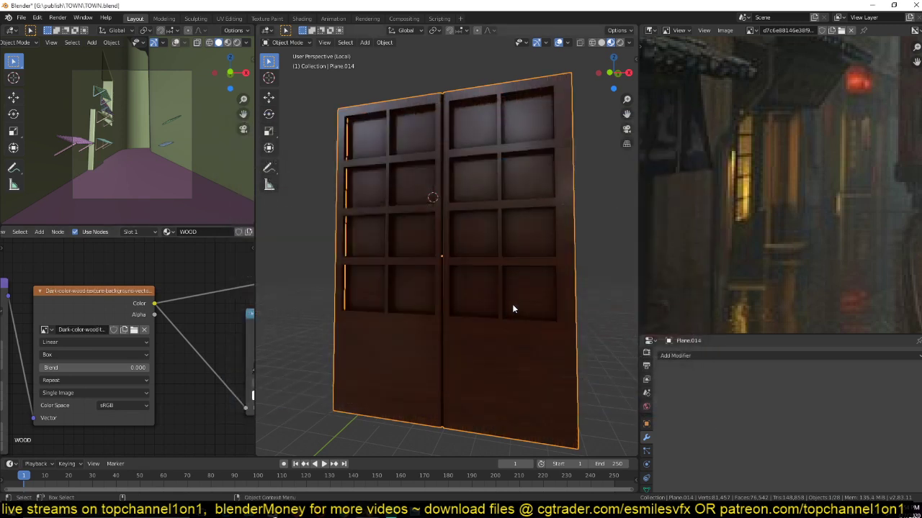
# - Try a 90° Y rotation on the Mapping node to turn the wood grain, and reset it to 0°
pyautogui.scroll(4, 447, 303)
pyautogui.moveTo(447, 304); pyautogui.dragTo(484, 283, button='middle')
pyautogui.moveTo(164, 346); pyautogui.dragTo(317, 319, button='middle')
pyautogui.moveTo(12, 341); pyautogui.dragTo(59, 331, button='middle')
pyautogui.doubleClick(161, 350)
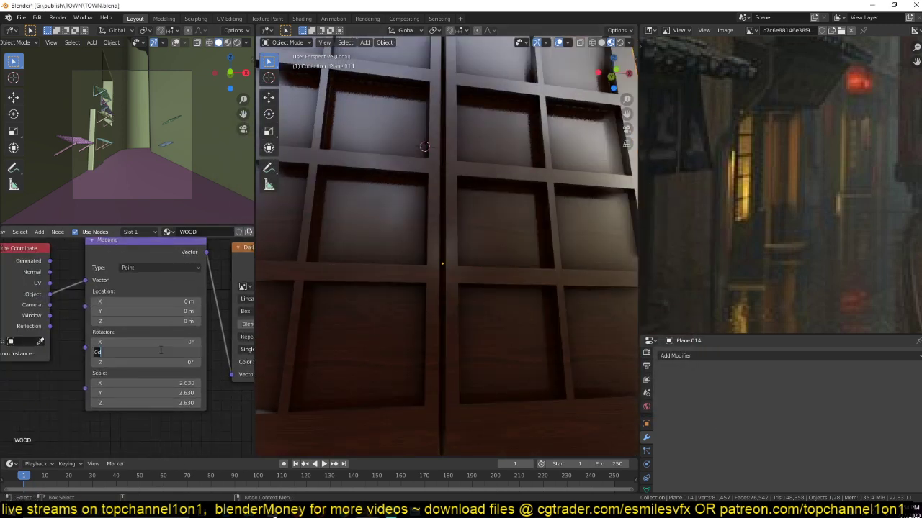
pyautogui.doubleClick(164, 353)
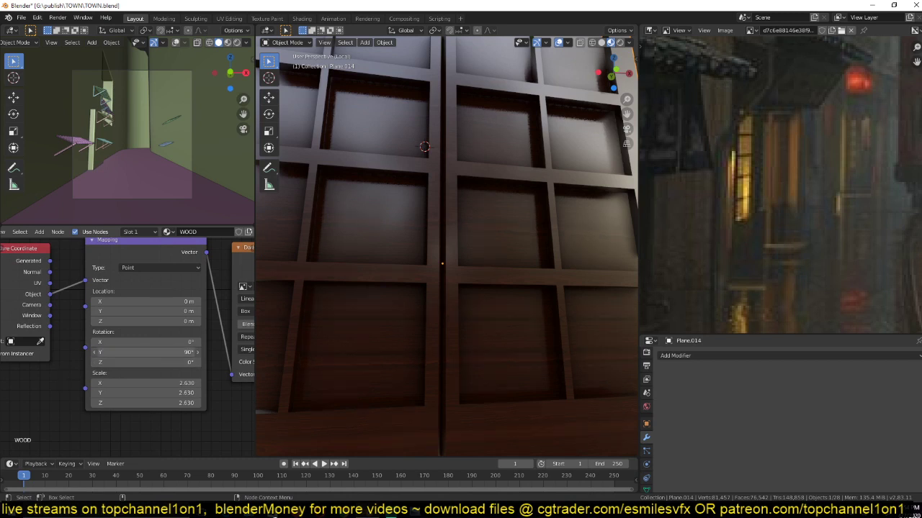
pyautogui.write('0')
pyautogui.press('Return')
# - Check the new dark wood texture on the whole window up close and from afar, and save the file
pyautogui.scroll(-5, 378, 285)
pyautogui.scroll(5, 378, 284)
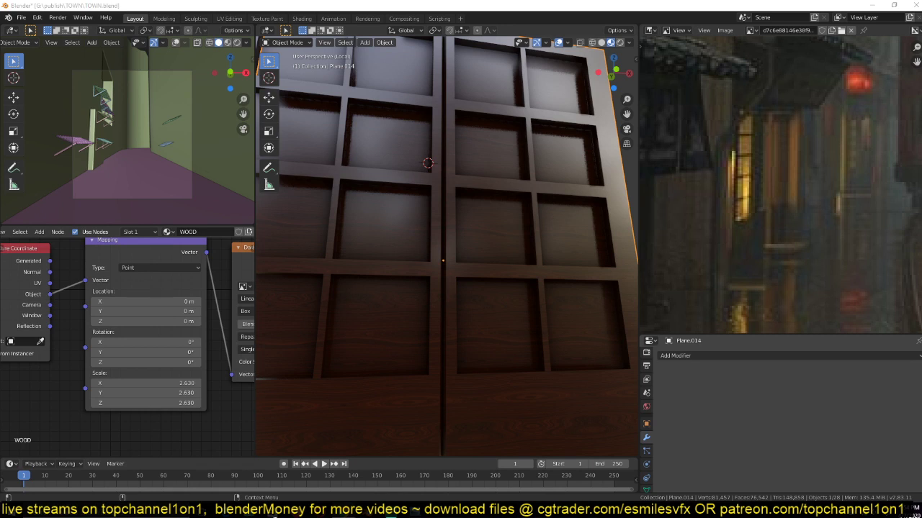
pyautogui.scroll(-5, 489, 241)
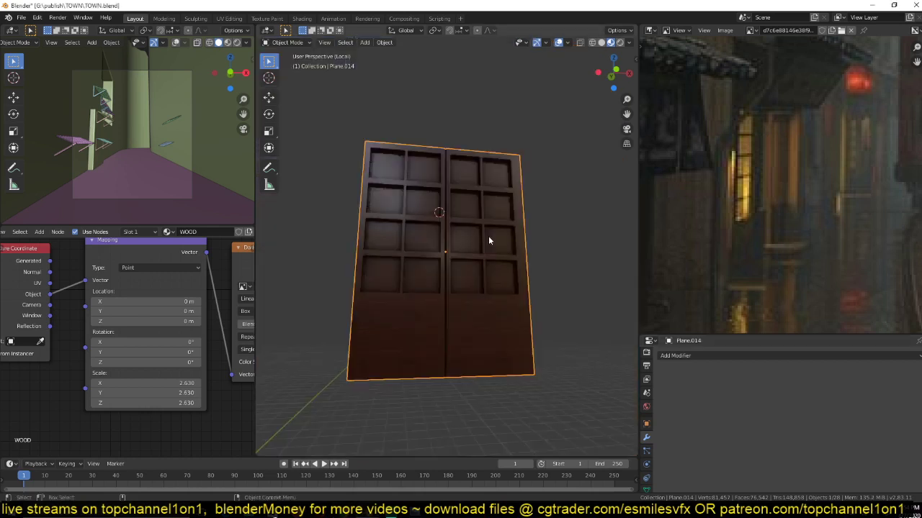
pyautogui.scroll(3, 489, 241)
pyautogui.hotkey('ctrl', 's')
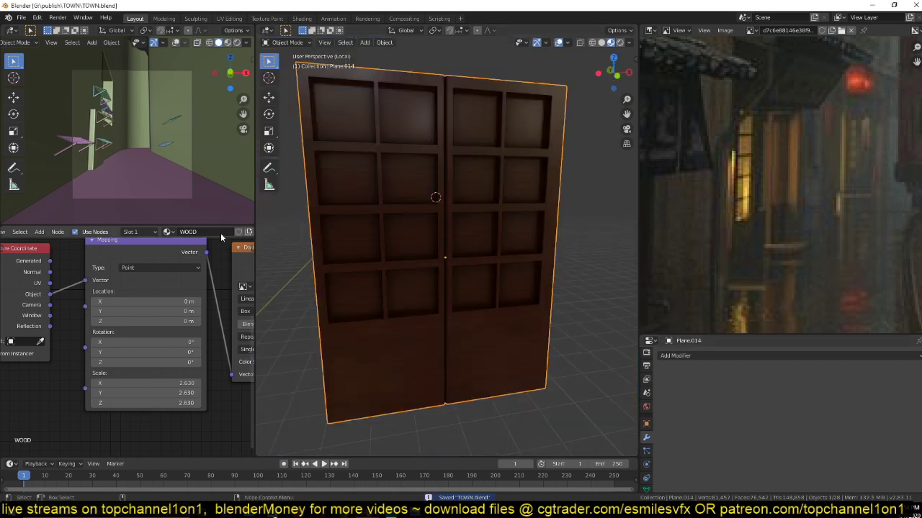
# - Add a second, empty material slot to the window object alongside WOOD
pyautogui.scroll(-3, 220, 233)
pyautogui.scroll(-2, 646, 472)
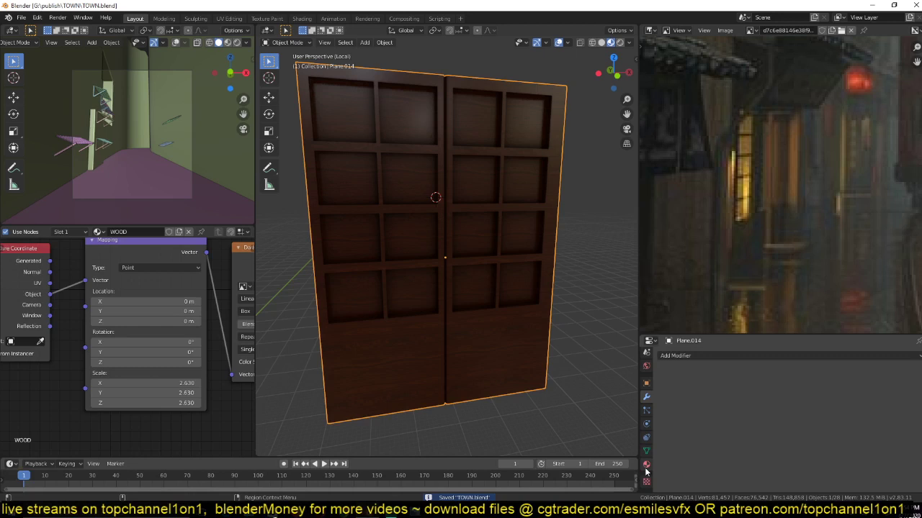
pyautogui.click(645, 468)
pyautogui.click(919, 355)
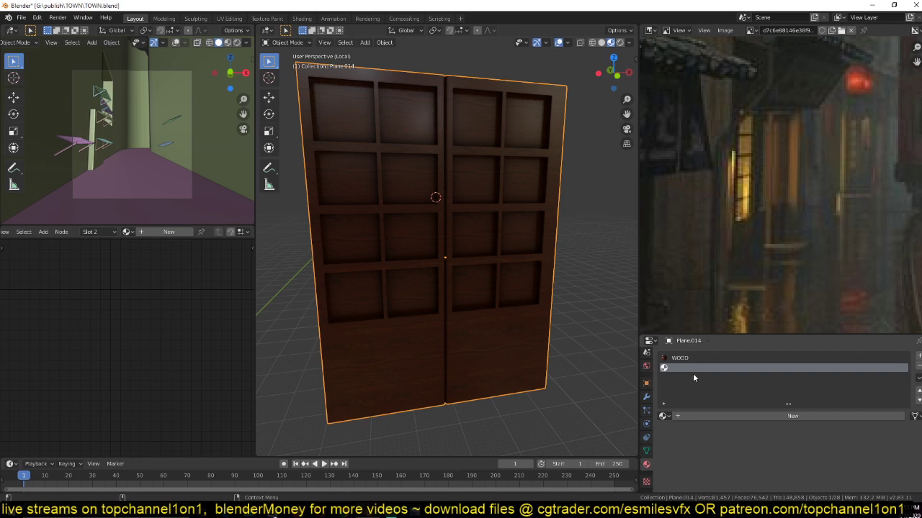
# - Create a new material in the door's empty second slot and name it GLASS
pyautogui.click(786, 414)
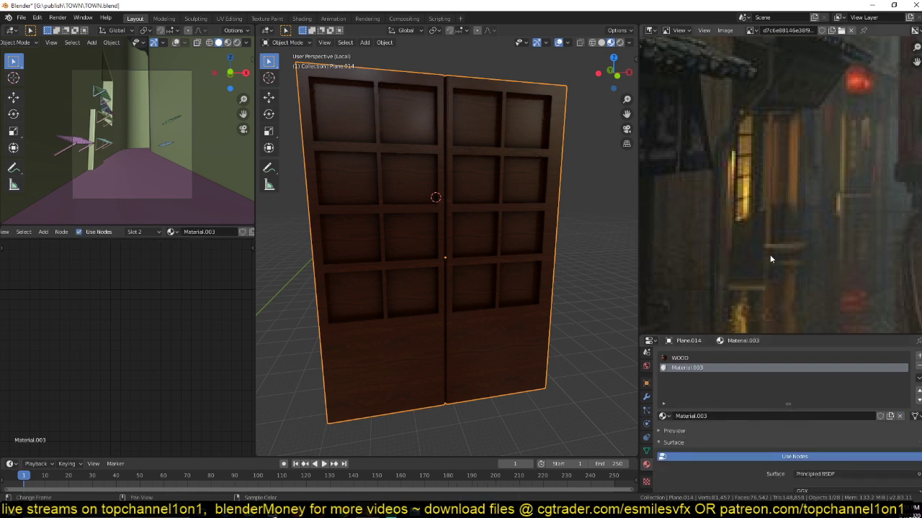
pyautogui.doubleClick(748, 417)
pyautogui.write('GLASS')
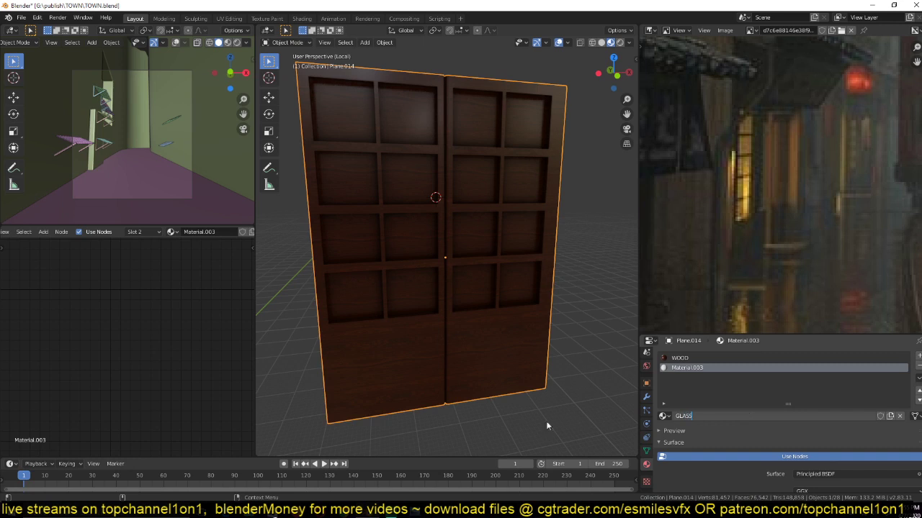
pyautogui.press('Return')
# - Assign the GLASS material to the window pane faces of the double door and save the file
pyautogui.press('Tab')
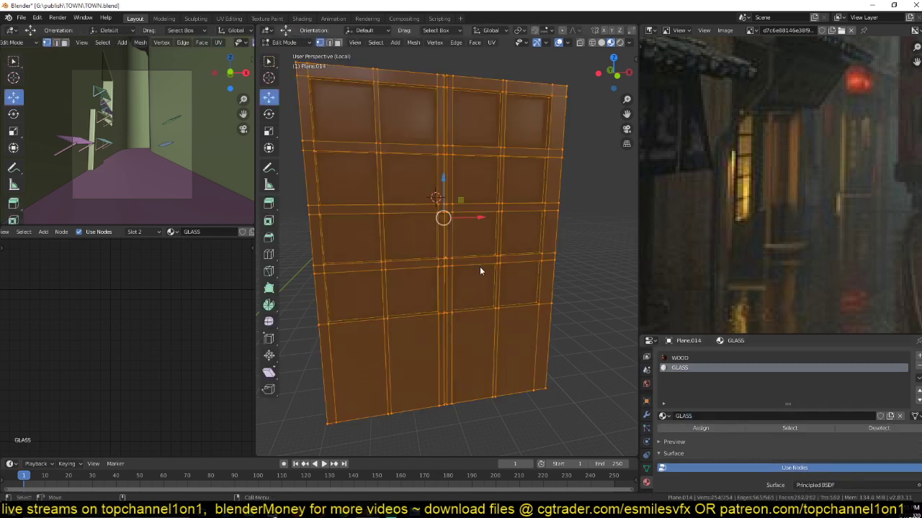
pyautogui.press('3')
pyautogui.click(478, 180)
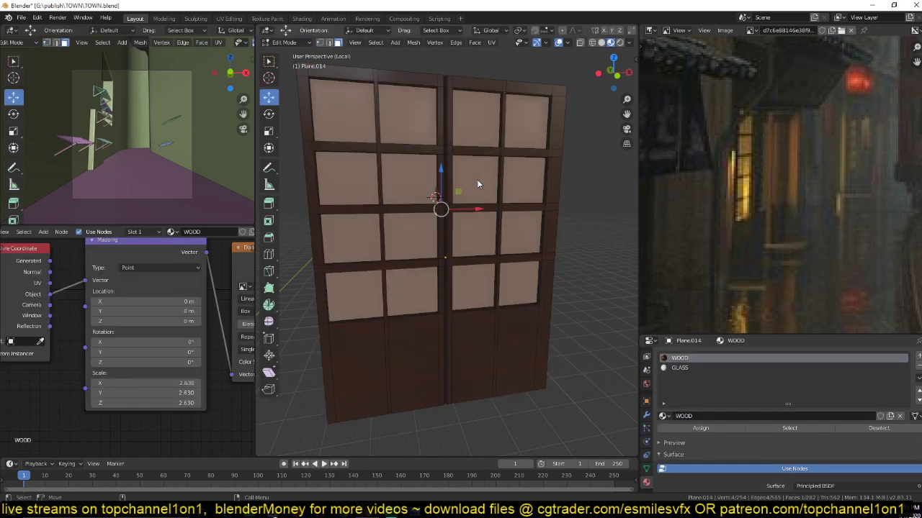
pyautogui.click(705, 365)
pyautogui.click(709, 430)
pyautogui.press('Tab')
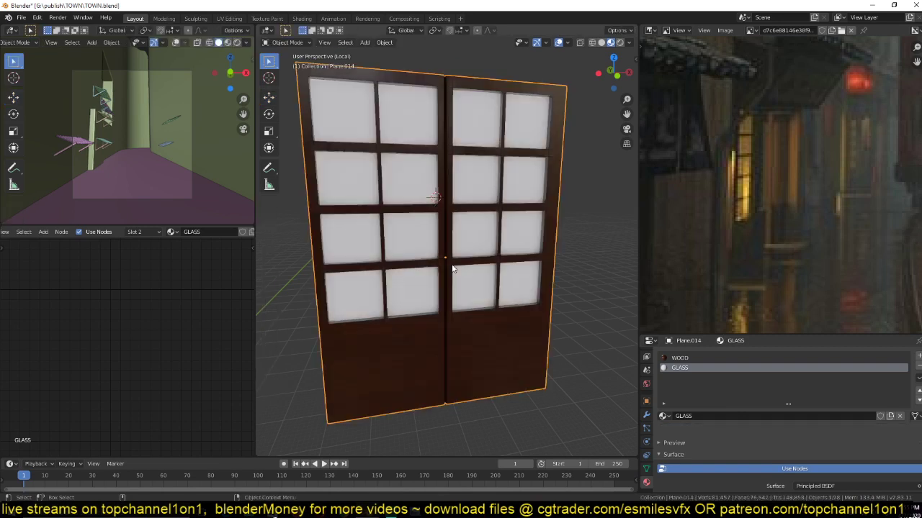
pyautogui.moveTo(346, 305); pyautogui.dragTo(359, 234, button='middle')
pyautogui.hotkey('ctrl', 's')
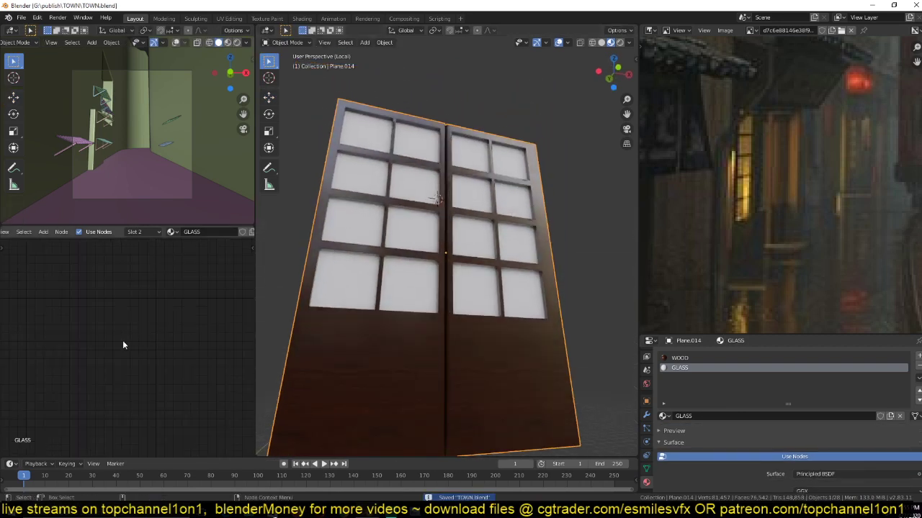
# - Move the Material Output node of the GLASS material farther away from the Principled BSDF node
pyautogui.press('Home')
pyautogui.hotkey('alt', 'a')
pyautogui.moveTo(89, 365)
pyautogui.mouseDown(button='middle')
pyautogui.moveTo(169, 336)
pyautogui.moveTo(104, 390)
pyautogui.moveTo(87, 372)
pyautogui.mouseUp(button='middle')
pyautogui.scroll(2, 163, 328)
pyautogui.hotkey('ctrl', 's')
pyautogui.scroll(2, 83, 411)
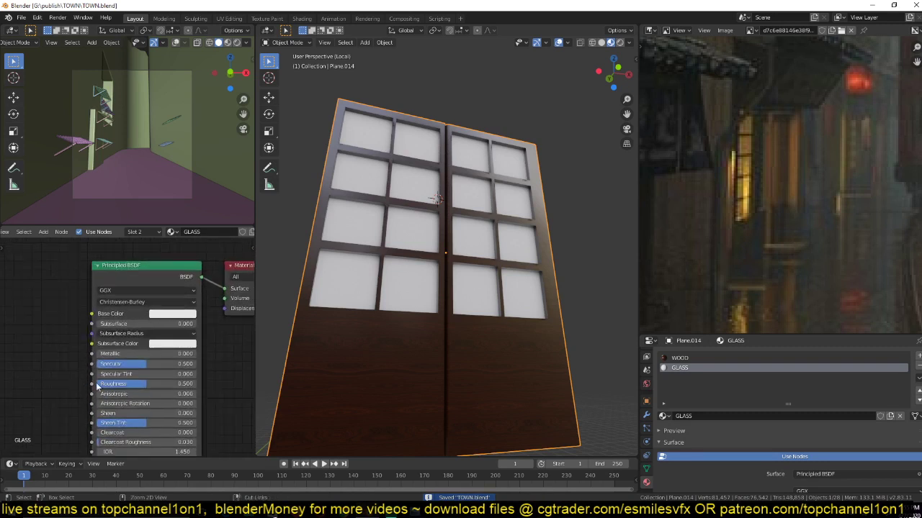
pyautogui.moveTo(147, 369); pyautogui.dragTo(129, 324, button='middle')
pyautogui.moveTo(129, 349); pyautogui.dragTo(95, 416, button='middle')
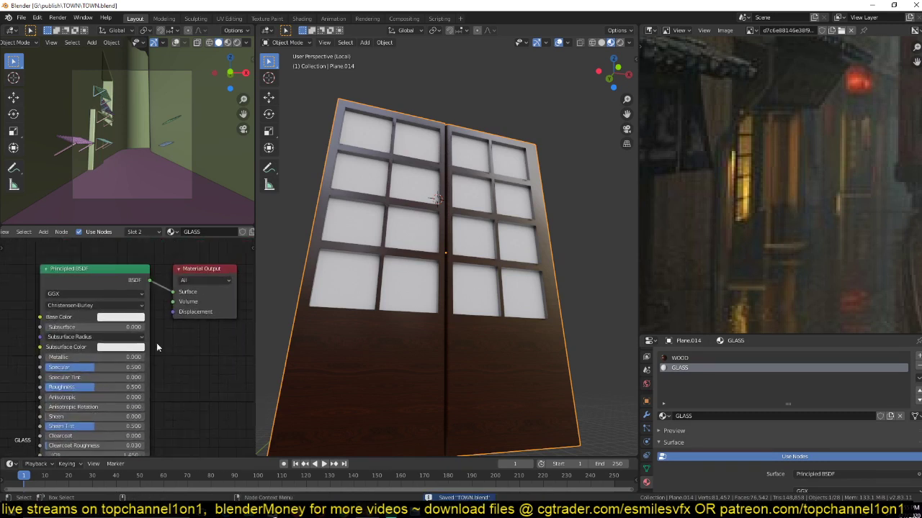
pyautogui.scroll(-3, 159, 347)
pyautogui.moveTo(162, 335); pyautogui.dragTo(101, 332, button='middle')
pyautogui.moveTo(134, 282); pyautogui.dragTo(197, 274)
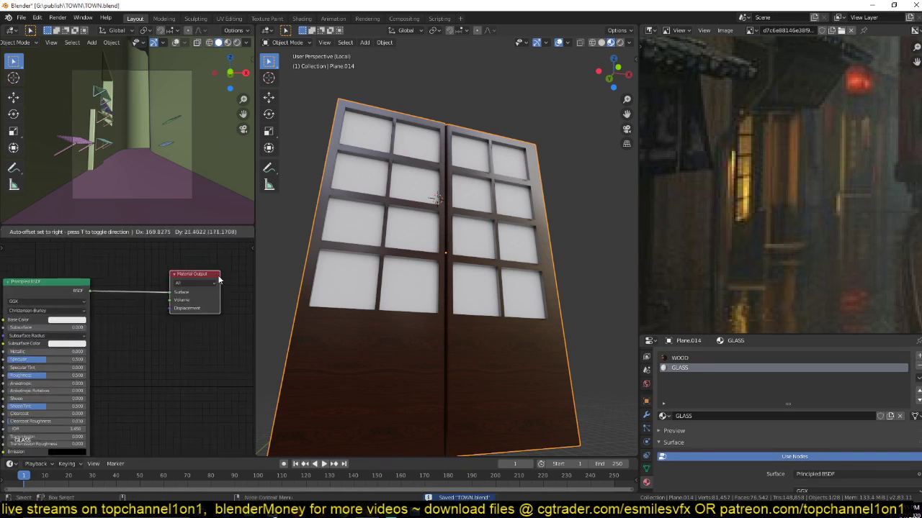
# - Add a Translucent BSDF node to the GLASS material and connect it to the Material Output's Surface
pyautogui.moveTo(108, 252); pyautogui.dragTo(141, 288, button='middle')
pyautogui.hotkey('shift', 'a')
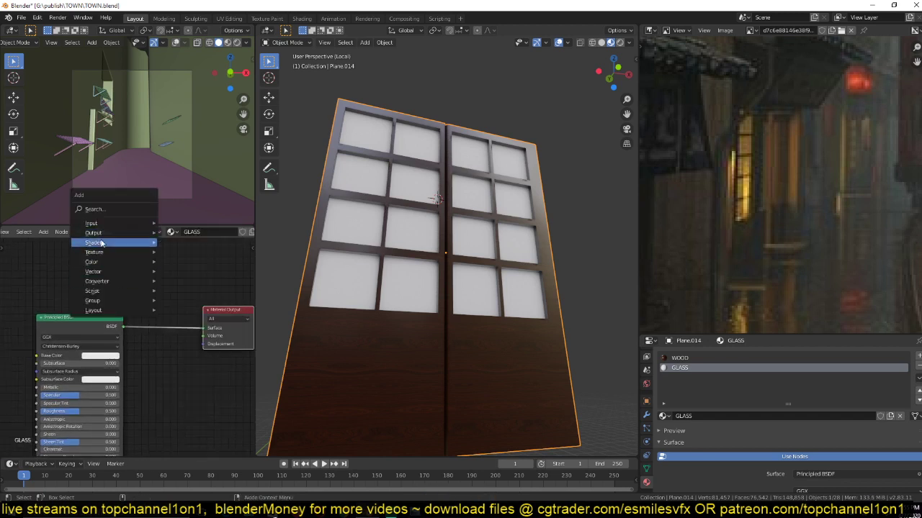
pyautogui.moveTo(103, 244)
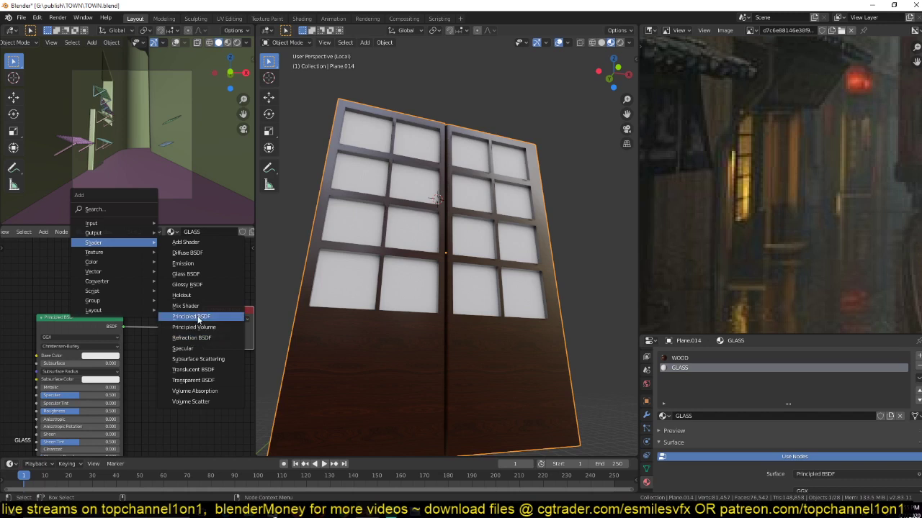
pyautogui.click(200, 371)
pyautogui.moveTo(169, 266); pyautogui.dragTo(203, 328)
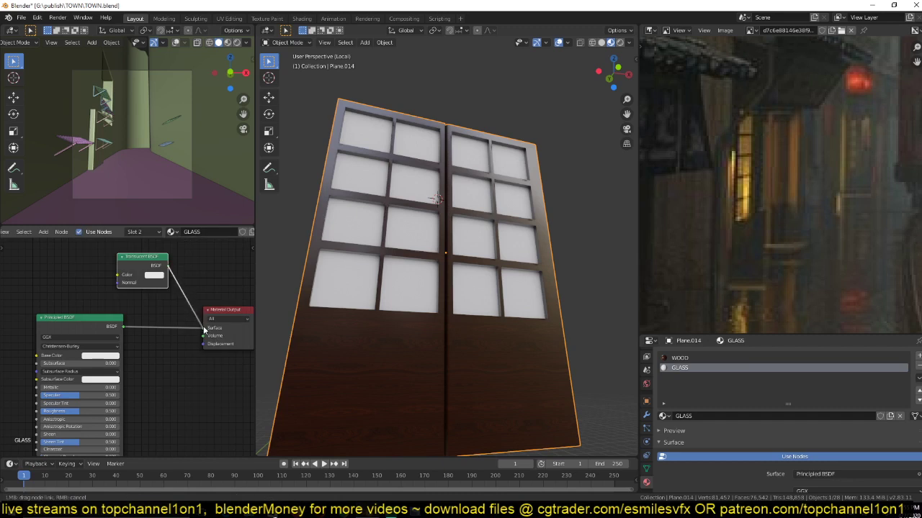
# - Delete the Principled BSDF node and give the repositioned Translucent BSDF a light orange colour
pyautogui.click(87, 330)
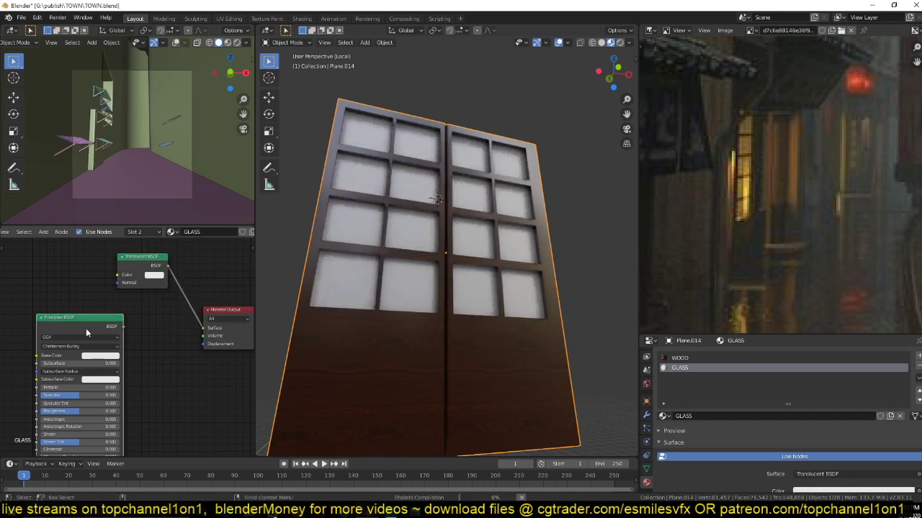
pyautogui.press('x')
pyautogui.moveTo(138, 274); pyautogui.dragTo(125, 314)
pyautogui.click(142, 316)
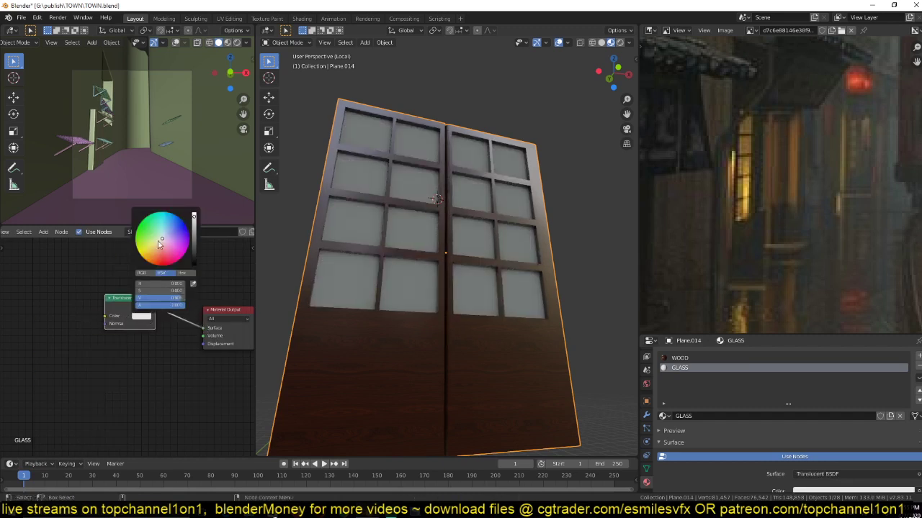
pyautogui.click(156, 250)
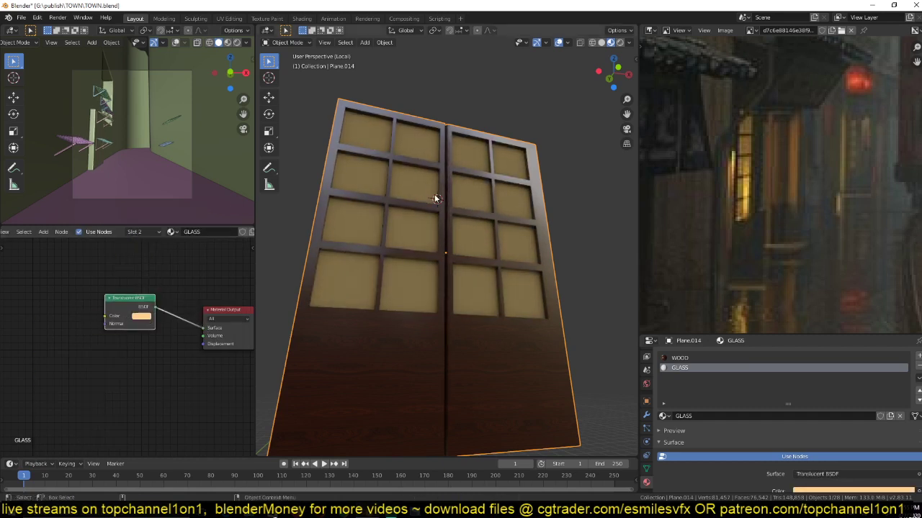
# - Add a point light and place it behind the upper panes of the door
pyautogui.scroll(-4, 411, 271)
pyautogui.moveTo(411, 272)
pyautogui.mouseDown(button='middle')
pyautogui.moveTo(432, 272)
pyautogui.moveTo(406, 288)
pyautogui.mouseUp(button='middle')
pyautogui.hotkey('shift', 'a')
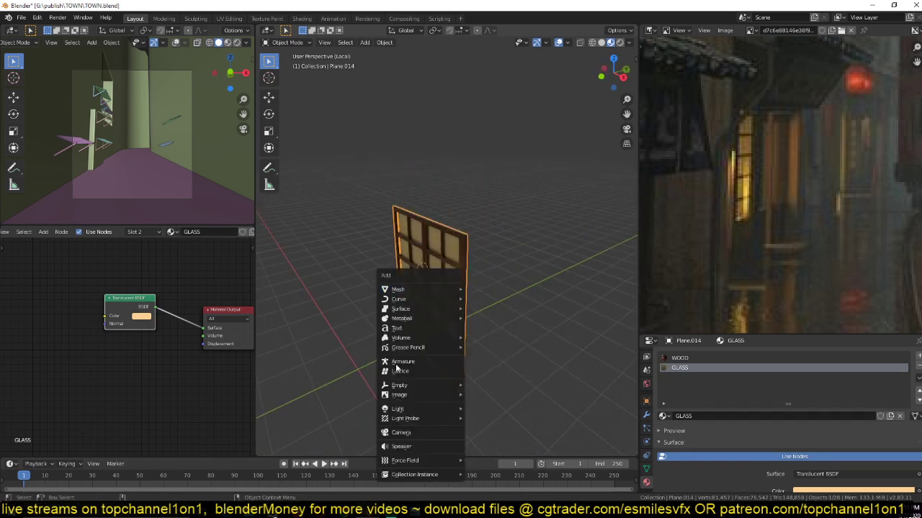
pyautogui.moveTo(409, 409)
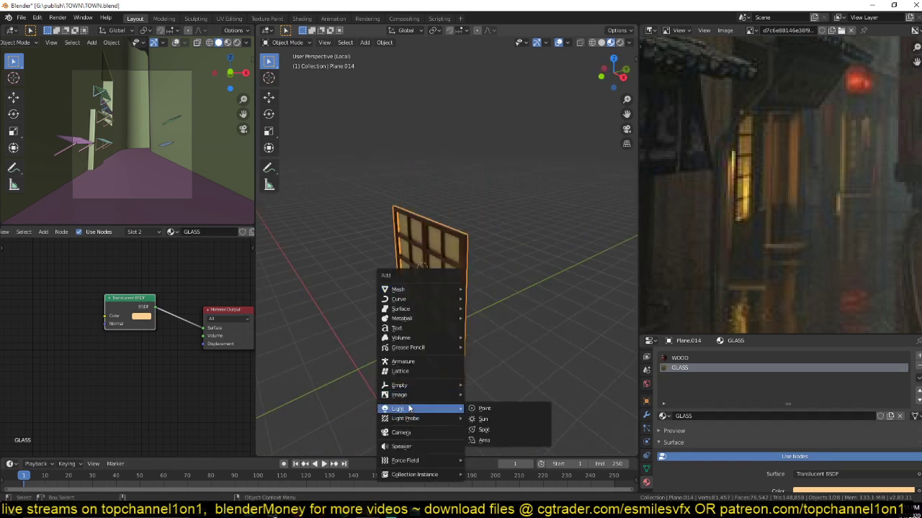
pyautogui.click(484, 408)
pyautogui.press('g')
pyautogui.click(444, 317)
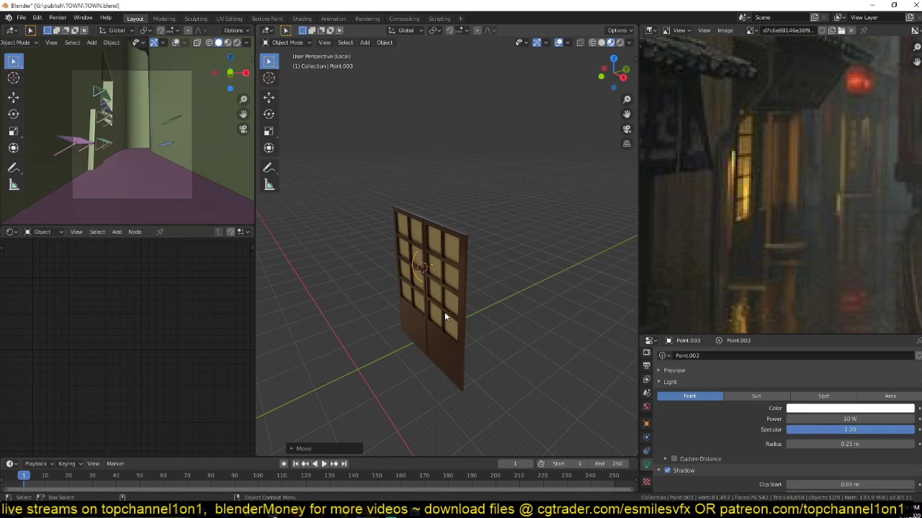
pyautogui.press('KP_1')
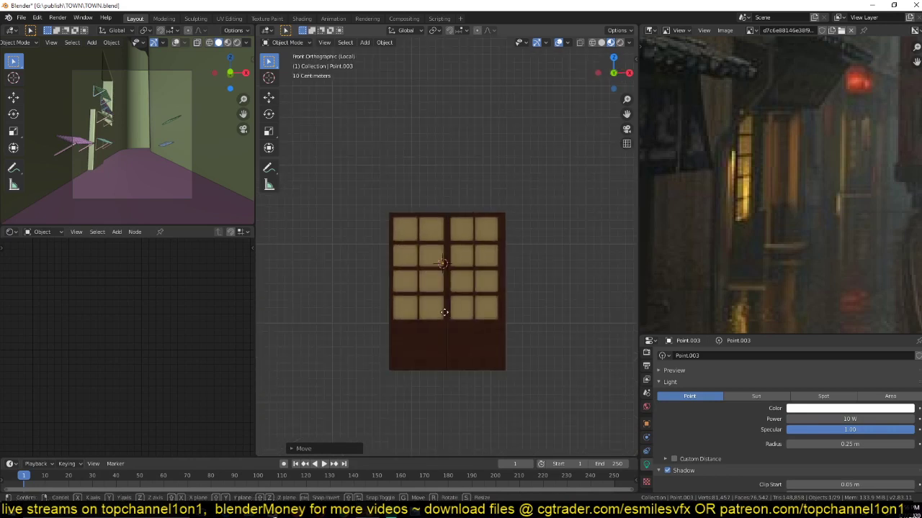
# - Enable Scene Lights in the main viewport's material preview shading
pyautogui.click(629, 42)
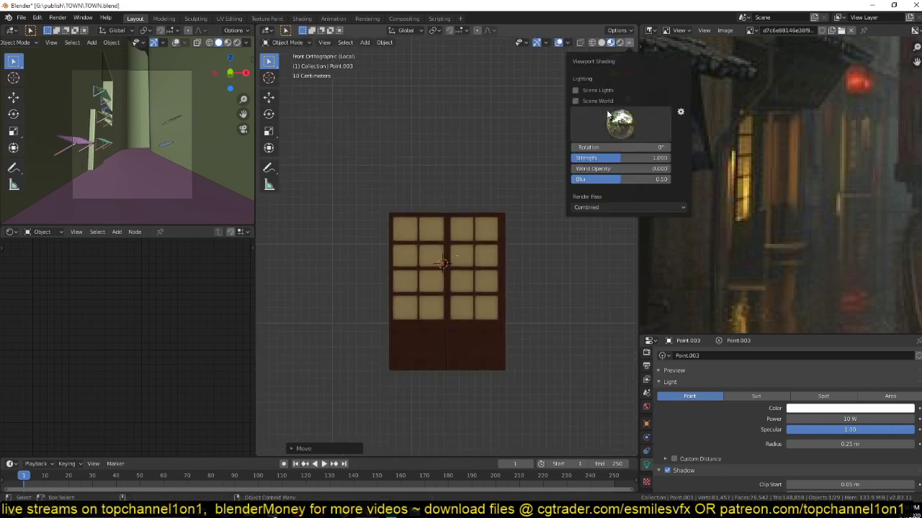
pyautogui.click(594, 90)
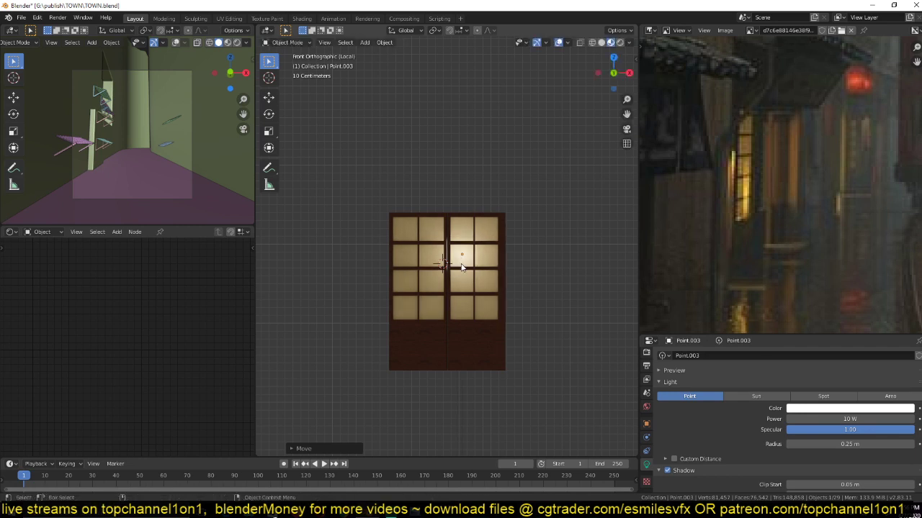
pyautogui.scroll(3, 474, 274)
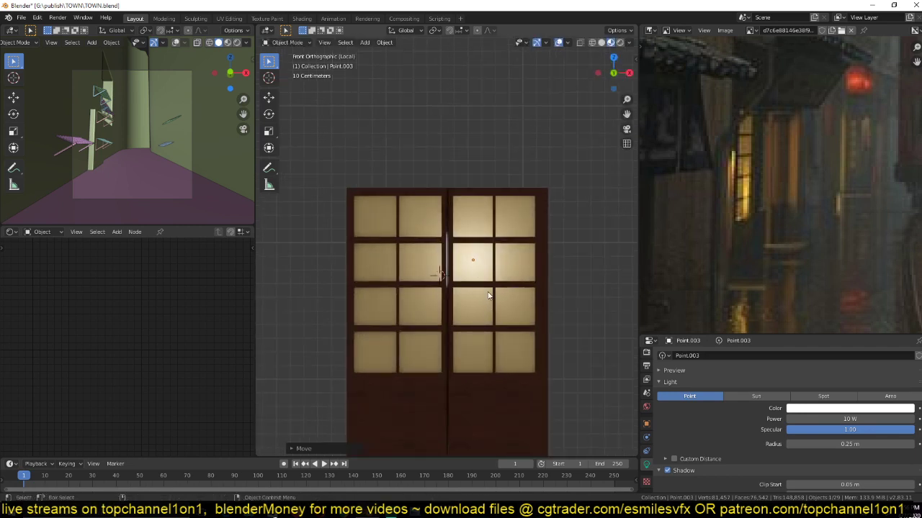
# - Change the point light to an Area light and rotate it 90° in side view to face the door
pyautogui.click(890, 396)
pyautogui.scroll(-3, 864, 407)
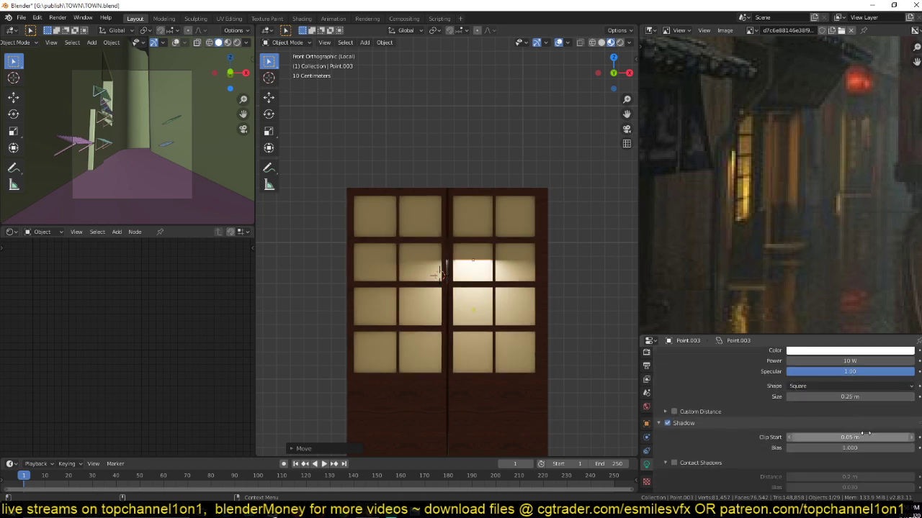
pyautogui.press('KP_3')
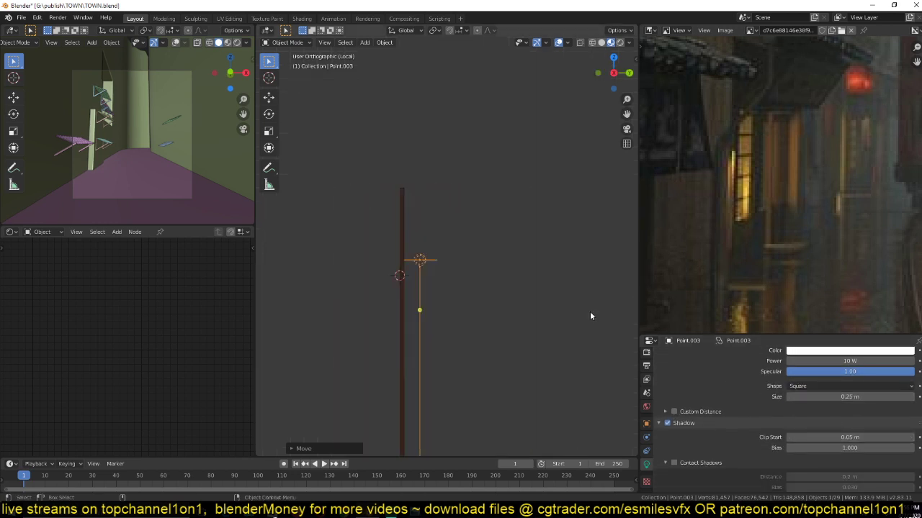
pyautogui.write('r90')
pyautogui.press('Return')
pyautogui.press('KP_1')
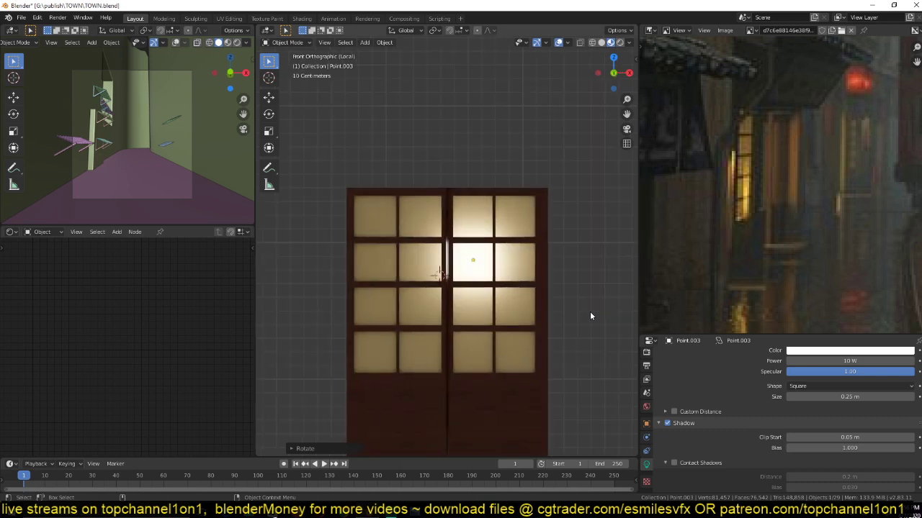
# - Move the area light in front view to the middle of the door's paned section, near the 3D cursor
pyautogui.press('r')
pyautogui.press('g')
pyautogui.click(559, 327)
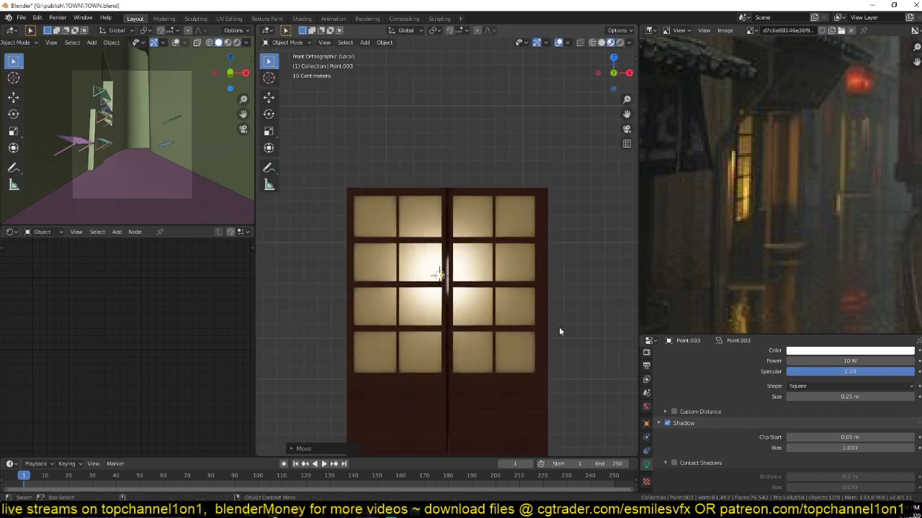
# - Give the area light an orange colour and set its power to 94.3 W
pyautogui.click(814, 352)
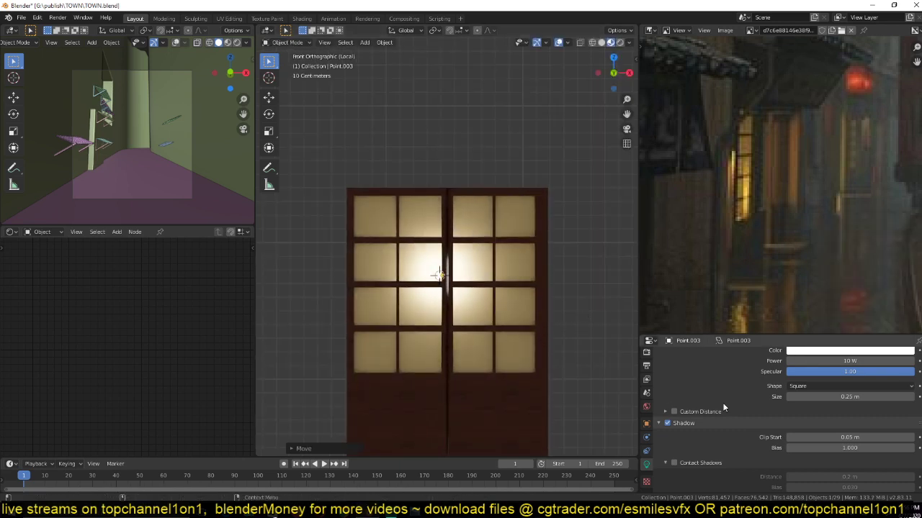
pyautogui.scroll(2, 722, 402)
pyautogui.click(828, 408)
pyautogui.click(884, 303)
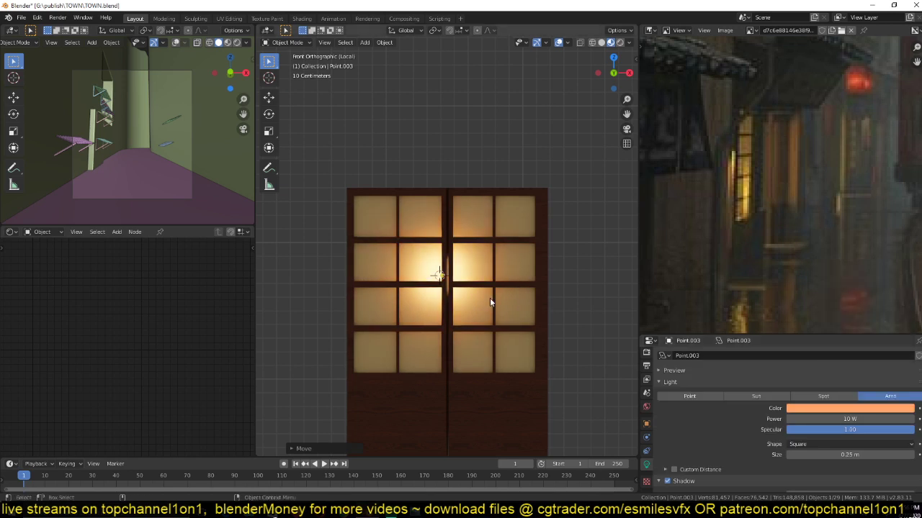
pyautogui.press('g')
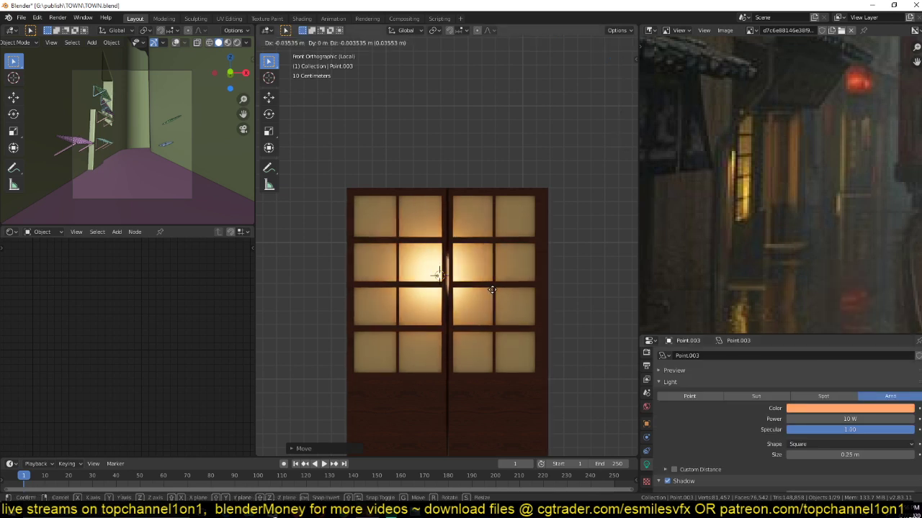
pyautogui.click(492, 289)
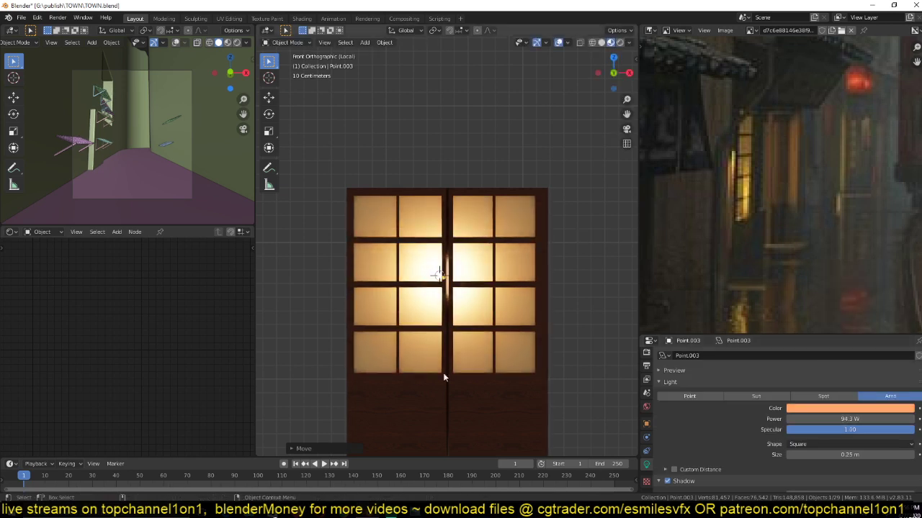
# - Select the door and set the GLASS material's Shadow Mode to None
pyautogui.moveTo(488, 299); pyautogui.dragTo(461, 310, button='middle')
pyautogui.click(432, 331)
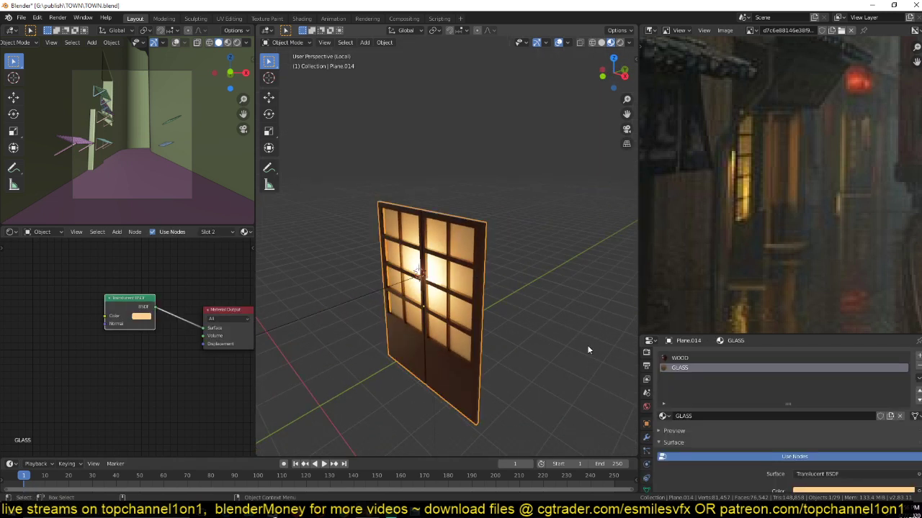
pyautogui.scroll(-8, 761, 441)
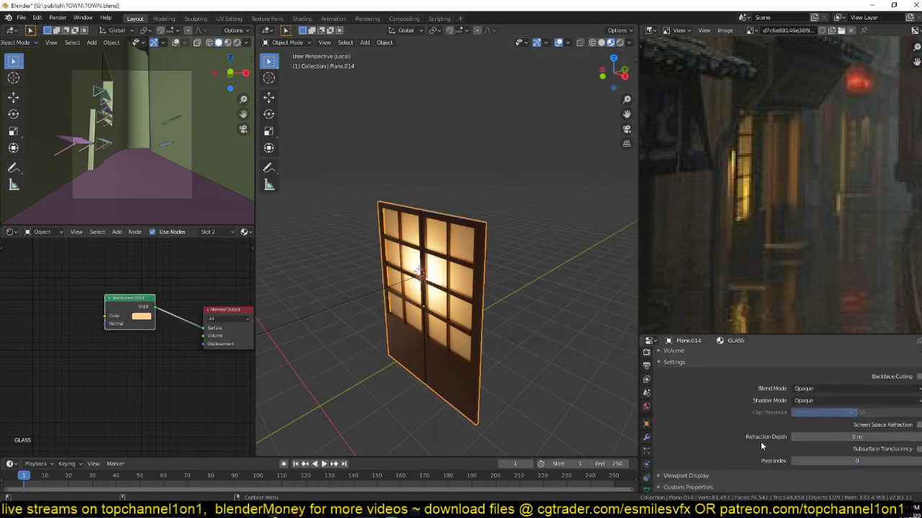
pyautogui.click(828, 400)
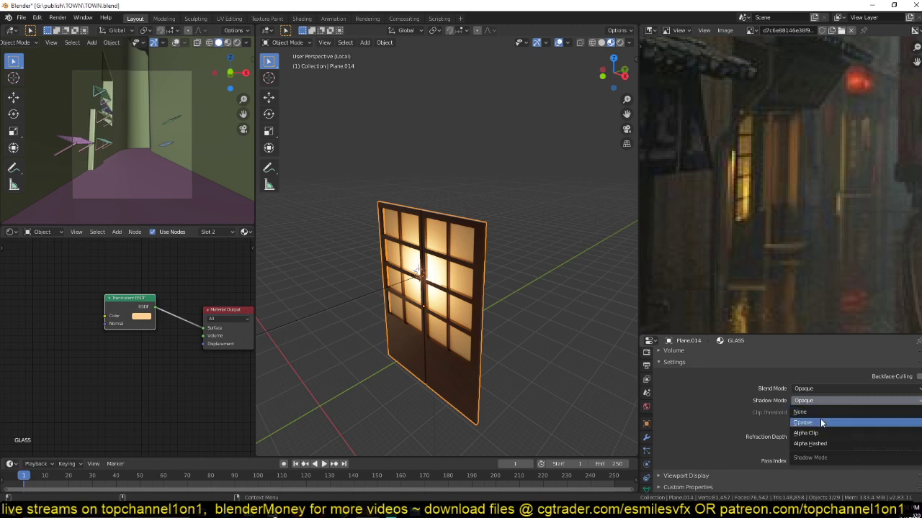
pyautogui.click(798, 410)
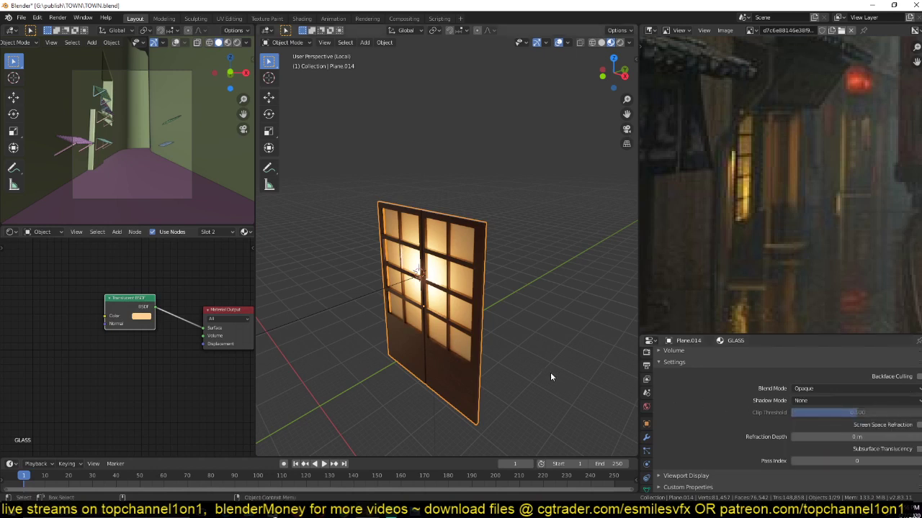
pyautogui.press('r')
pyautogui.click(522, 346)
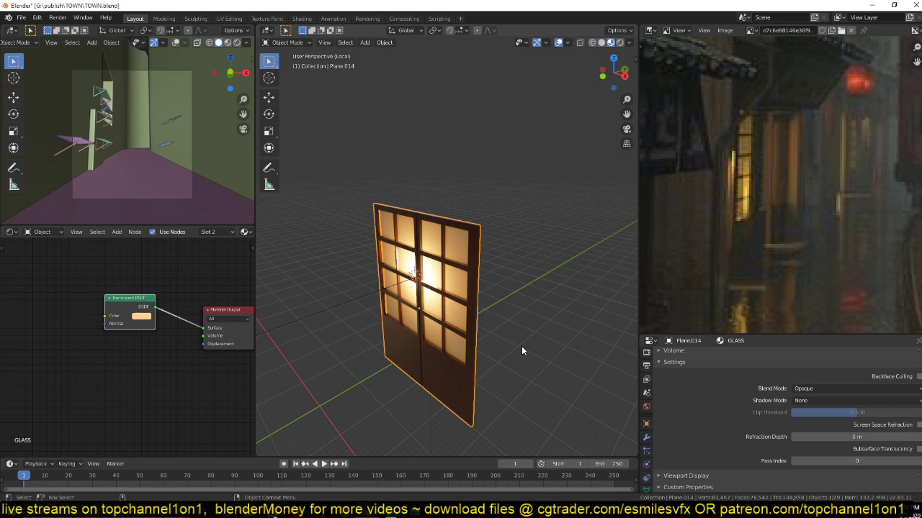
# - Deselect the door and save the TOWN.blend file
pyautogui.click(514, 308)
pyautogui.hotkey('ctrl', 's')
pyautogui.moveTo(514, 309); pyautogui.dragTo(485, 303, button='middle')
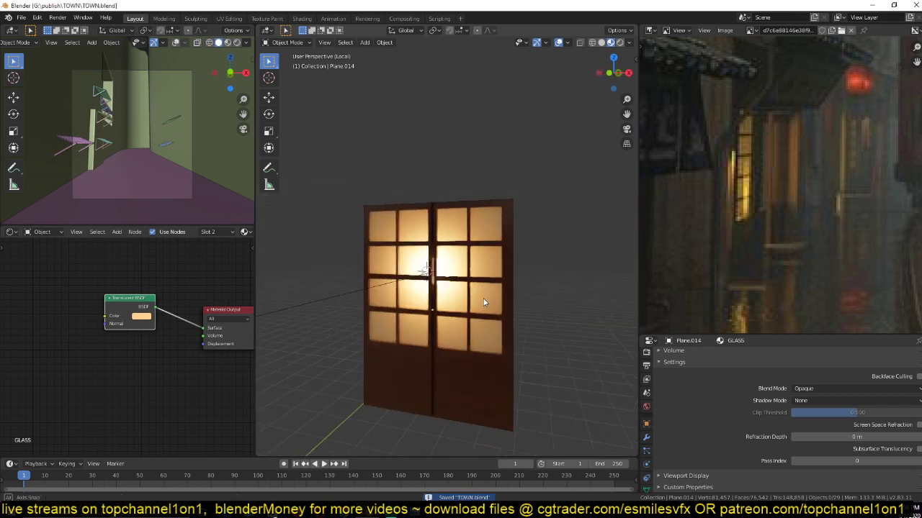
pyautogui.scroll(3, 481, 306)
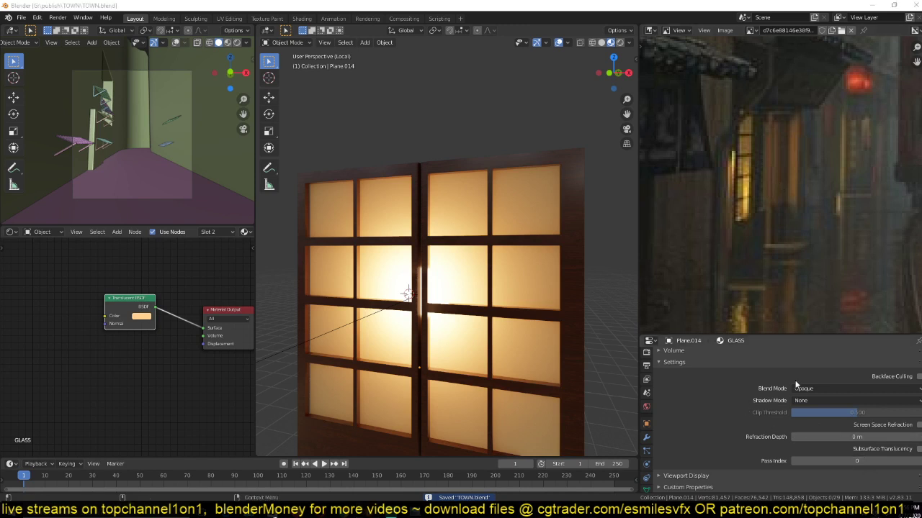
pyautogui.press('XF86AudioLowerVolume')
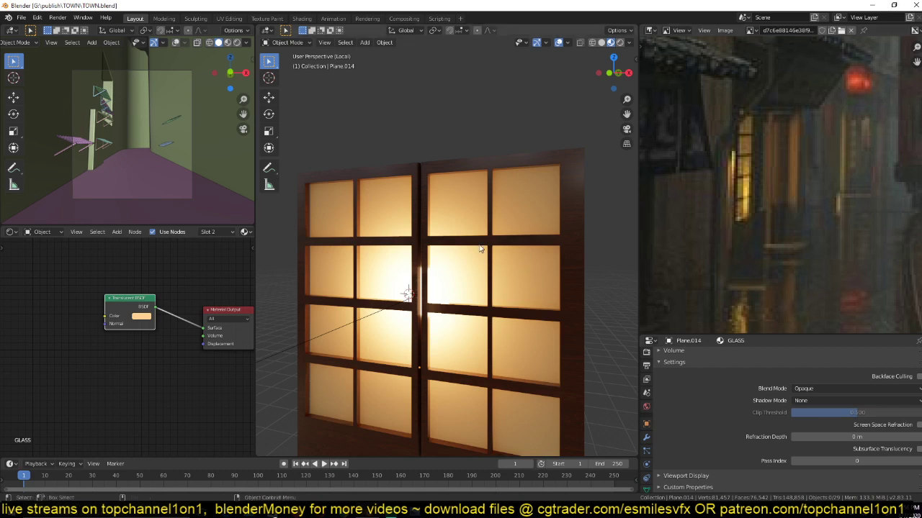
# - Parent the area light to the door with the Object option
pyautogui.scroll(-3, 480, 248)
pyautogui.moveTo(529, 233); pyautogui.dragTo(418, 248, button='middle')
pyautogui.click(422, 260)
pyautogui.click(399, 208)
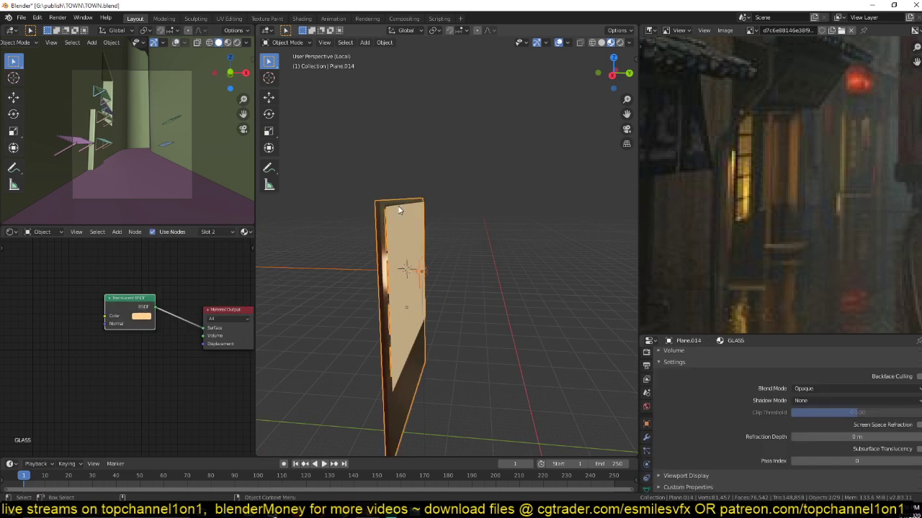
pyautogui.hotkey('ctrl', 'p')
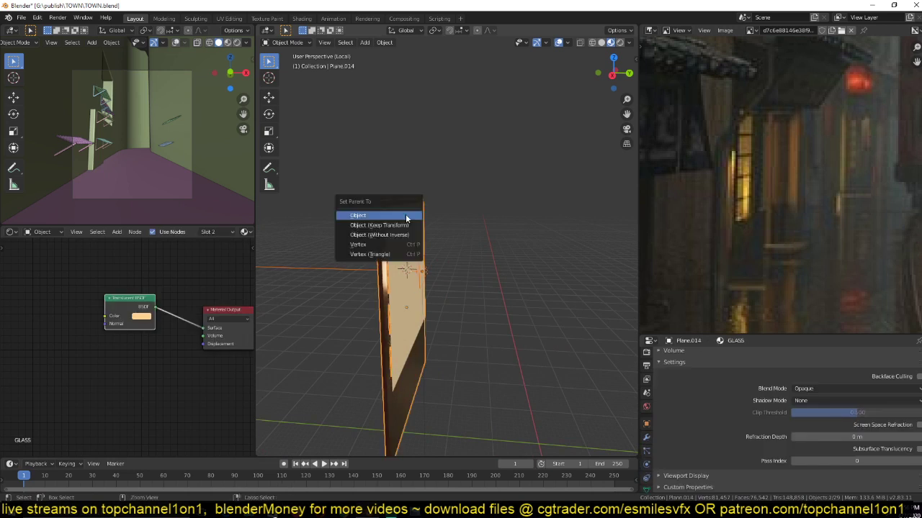
pyautogui.click(407, 216)
pyautogui.moveTo(407, 219); pyautogui.dragTo(537, 286, button='middle')
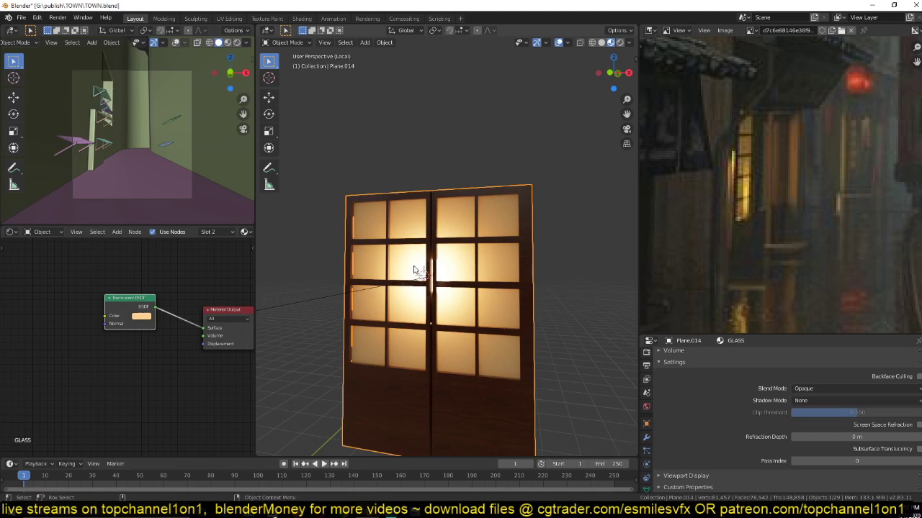
# - Leave local view with the door and move it in top view over the street's ground plane
pyautogui.press('KP_Divide')
pyautogui.moveTo(414, 270); pyautogui.dragTo(360, 297, button='middle')
pyautogui.press('z')
pyautogui.scroll(-4, 529, 261)
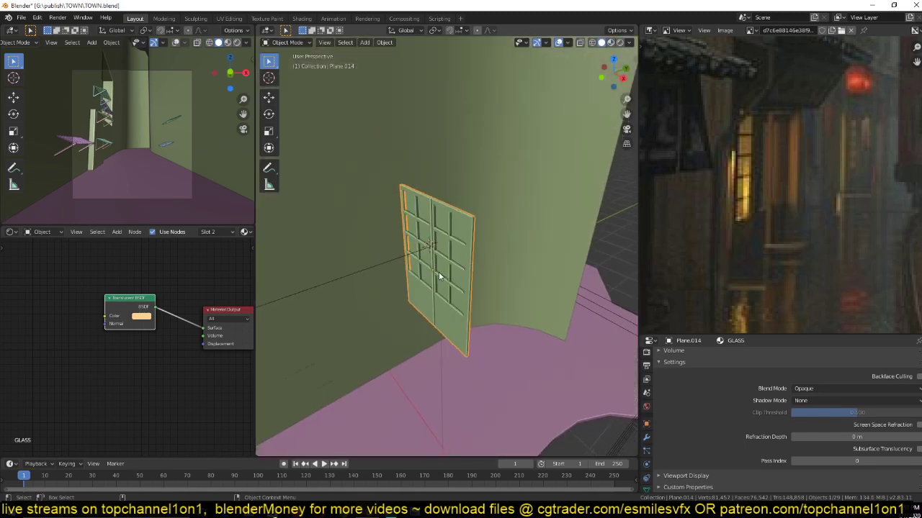
pyautogui.press('KP_7')
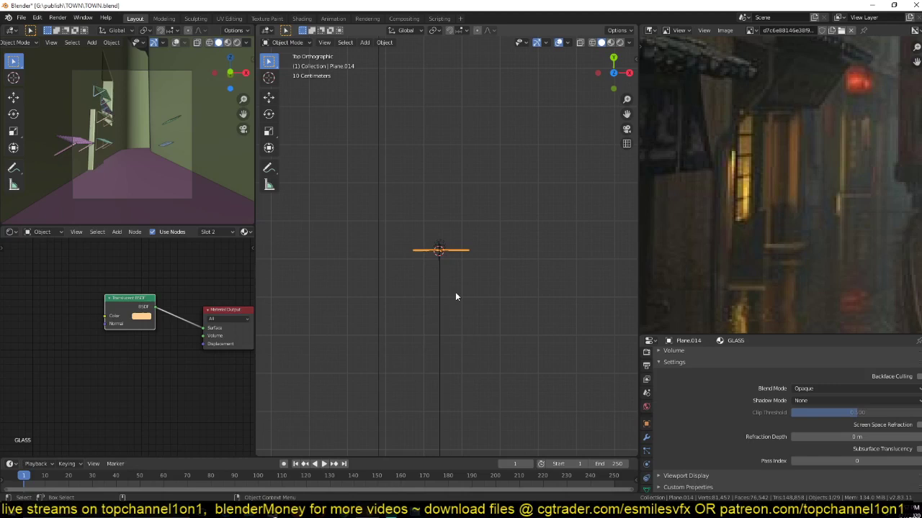
pyautogui.scroll(-3, 455, 291)
pyautogui.press('g')
pyautogui.click(358, 232)
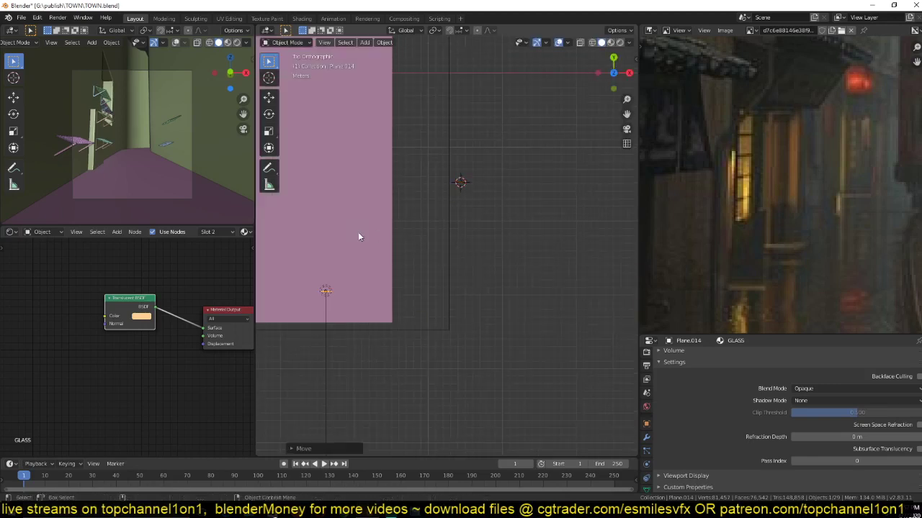
# - Show the top view as wireframe and set the camera view to rendered shading
pyautogui.scroll(-2, 401, 267)
pyautogui.keyDown('shift'); pyautogui.moveTo(401, 270); pyautogui.dragTo(505, 251, button='middle'); pyautogui.keyUp('shift')
pyautogui.hotkey('shift', 'z')
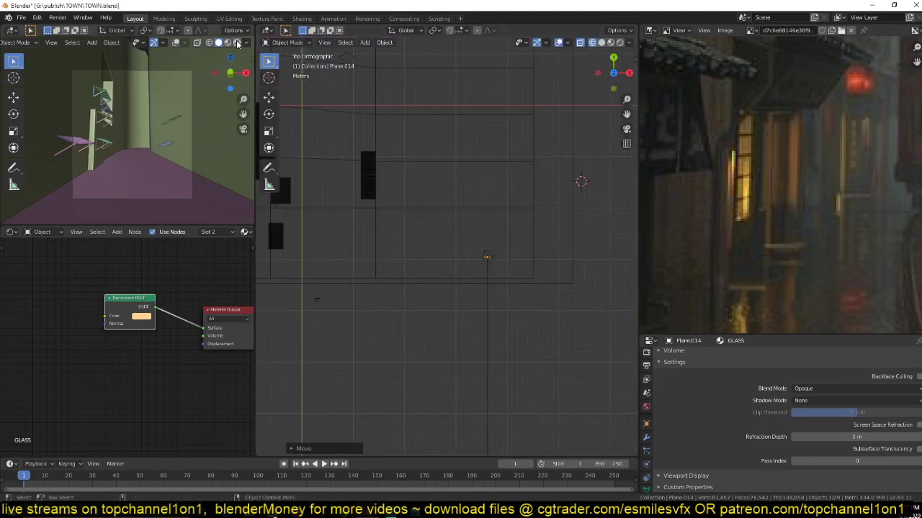
pyautogui.click(238, 43)
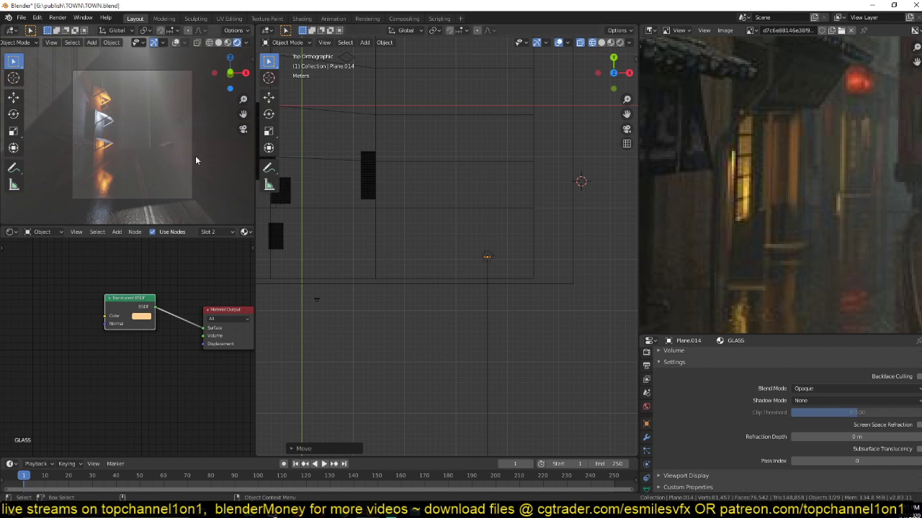
# - Select the camera and raise its passepartout opacity to 1.000
pyautogui.click(318, 301)
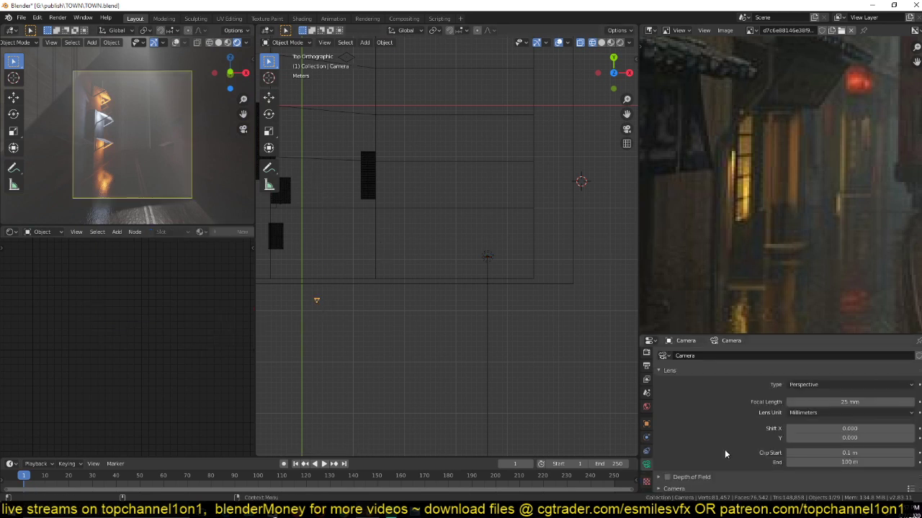
pyautogui.scroll(-3, 712, 454)
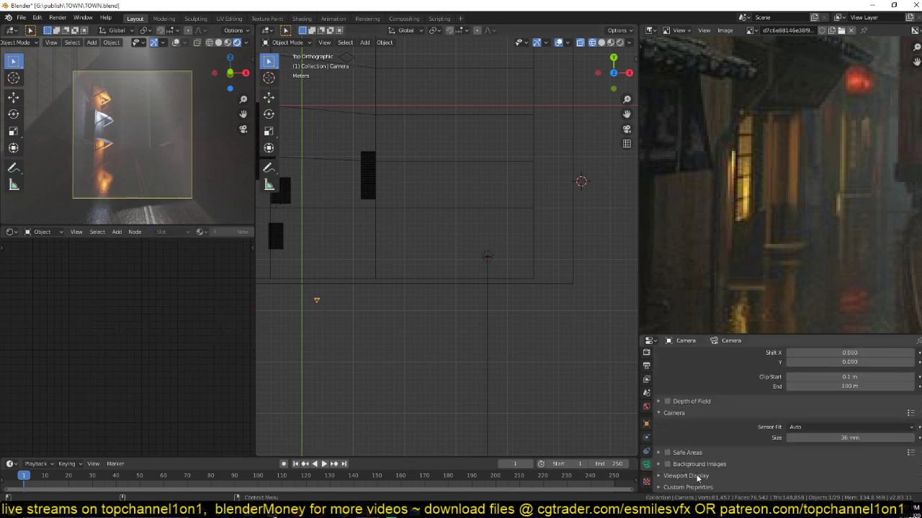
pyautogui.click(697, 476)
pyautogui.scroll(-2, 720, 460)
pyautogui.click(697, 476)
pyautogui.scroll(-1, 710, 476)
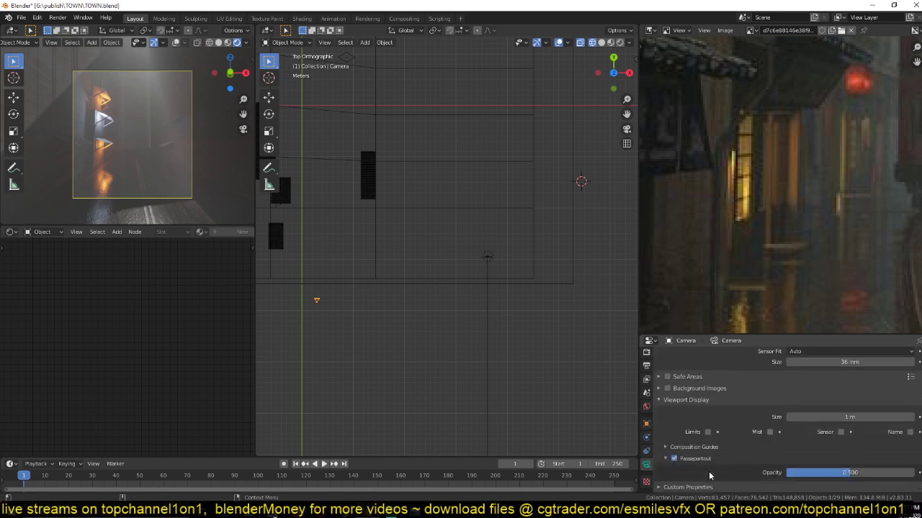
pyautogui.moveTo(828, 473); pyautogui.dragTo(916, 472)
# - Move the door in top view about 41 m along negative X, onto the awning nearest the camera
pyautogui.scroll(3, 519, 267)
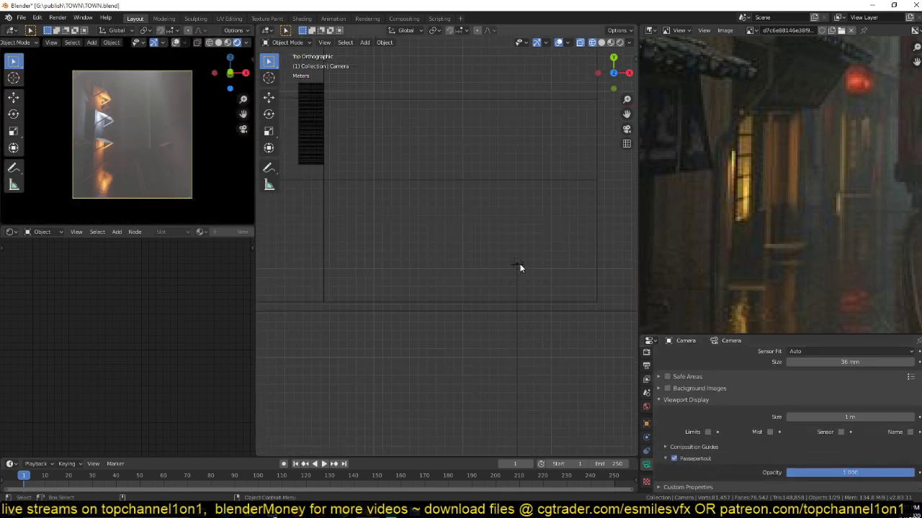
pyautogui.scroll(-4, 444, 285)
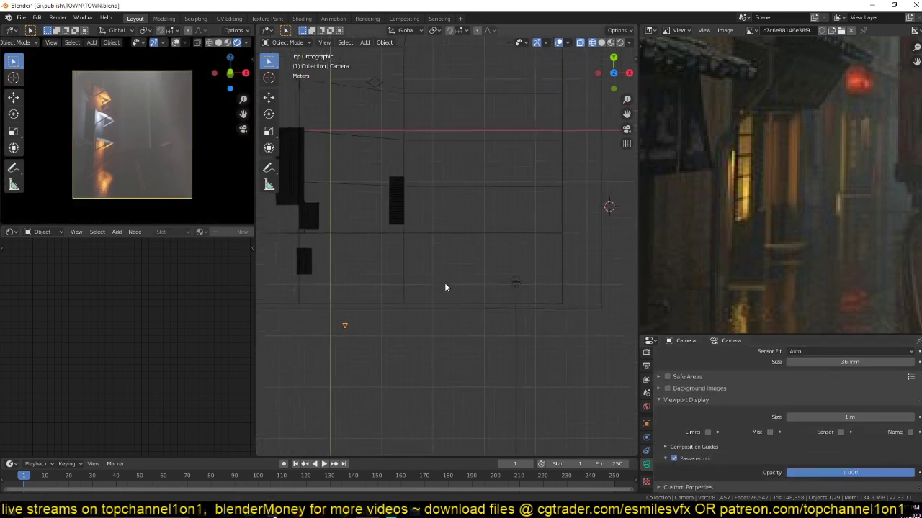
pyautogui.click(528, 300)
pyautogui.click(527, 298)
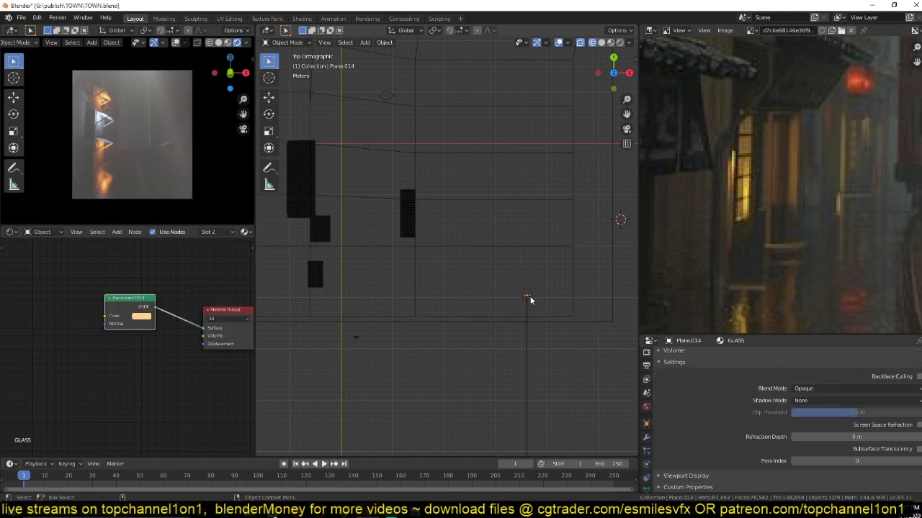
pyautogui.press('g')
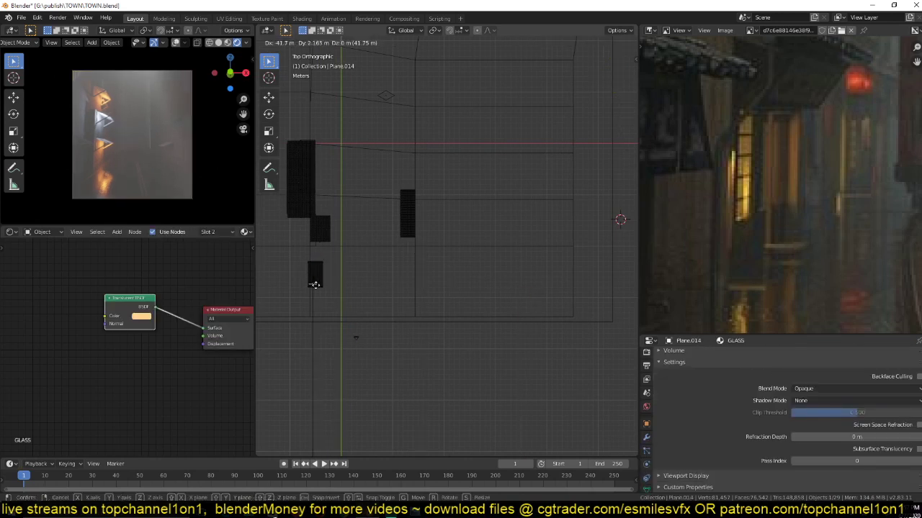
pyautogui.click(319, 283)
# - Rotate the door 90° around the Z axis
pyautogui.press('KP_1')
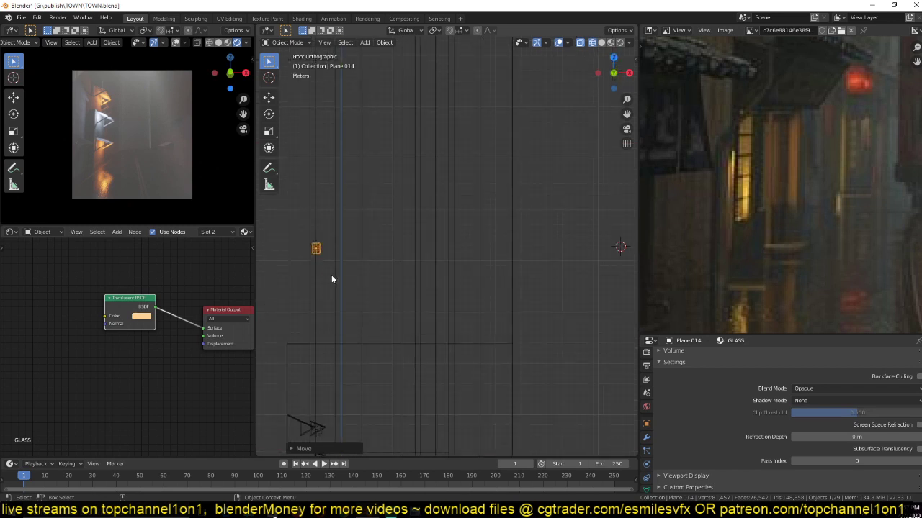
pyautogui.press('KP_Decimal')
pyautogui.scroll(-4, 345, 253)
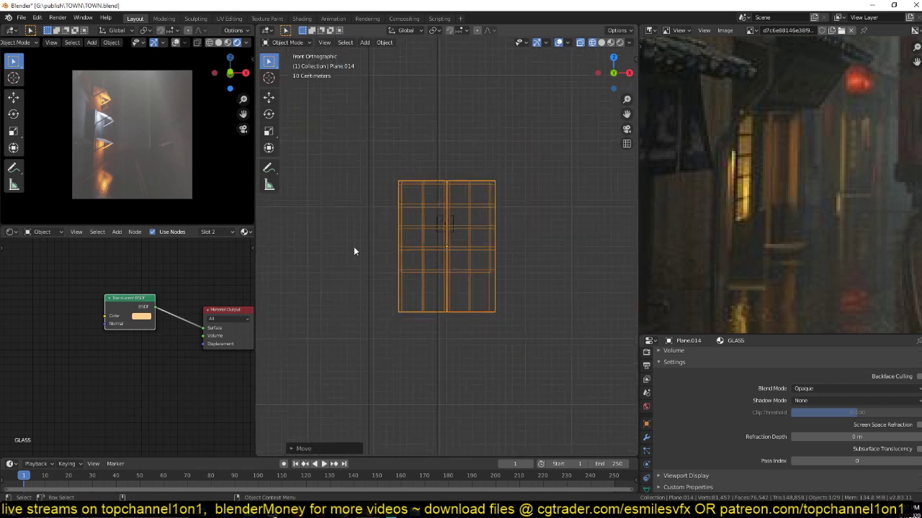
pyautogui.press('z')
pyautogui.moveTo(493, 216); pyautogui.dragTo(475, 249, button='middle')
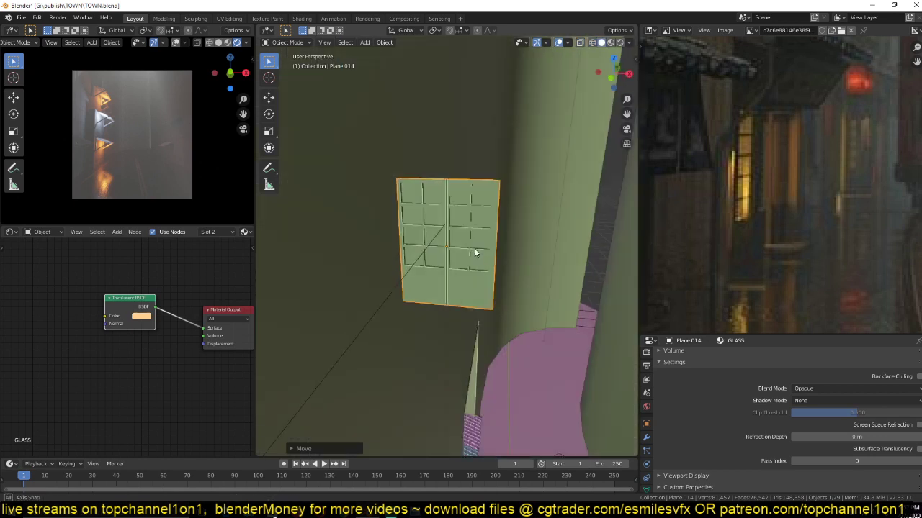
pyautogui.write('rz90')
pyautogui.press('Return')
# - Move the door in front view about 48 m down to just below the lowest awnings near the ground
pyautogui.press('KP_1')
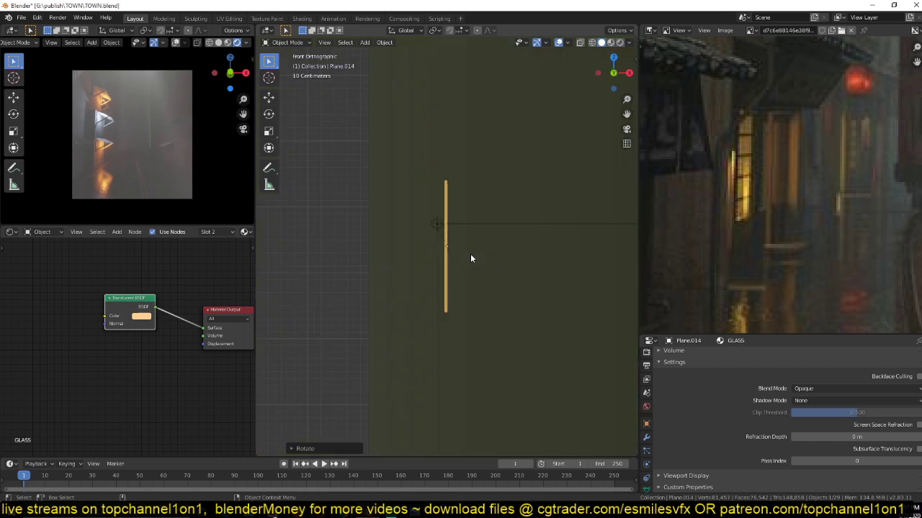
pyautogui.scroll(-4, 471, 257)
pyautogui.moveTo(472, 257)
pyautogui.keyDown('shift'); pyautogui.mouseDown(button='middle')
pyautogui.moveTo(490, 200)
pyautogui.moveTo(465, 163)
pyautogui.mouseUp(button='middle'); pyautogui.keyUp('shift')
pyautogui.scroll(-4, 490, 202)
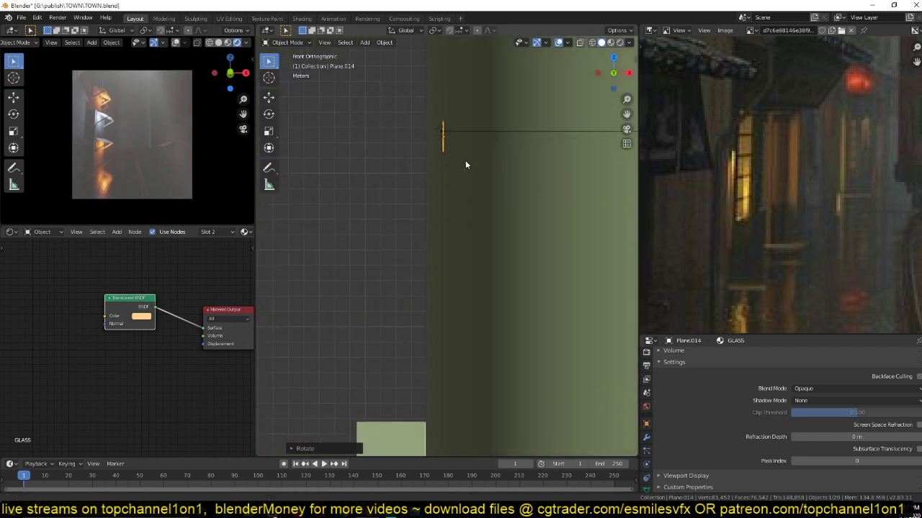
pyautogui.press('z')
pyautogui.click(461, 238)
pyautogui.keyDown('shift'); pyautogui.moveTo(445, 255); pyautogui.dragTo(427, 177, button='middle'); pyautogui.keyUp('shift')
pyautogui.scroll(-5, 446, 216)
pyautogui.moveTo(454, 234)
pyautogui.keyDown('shift'); pyautogui.mouseDown(button='middle')
pyautogui.moveTo(461, 211)
pyautogui.moveTo(430, 140)
pyautogui.mouseUp(button='middle'); pyautogui.keyUp('shift')
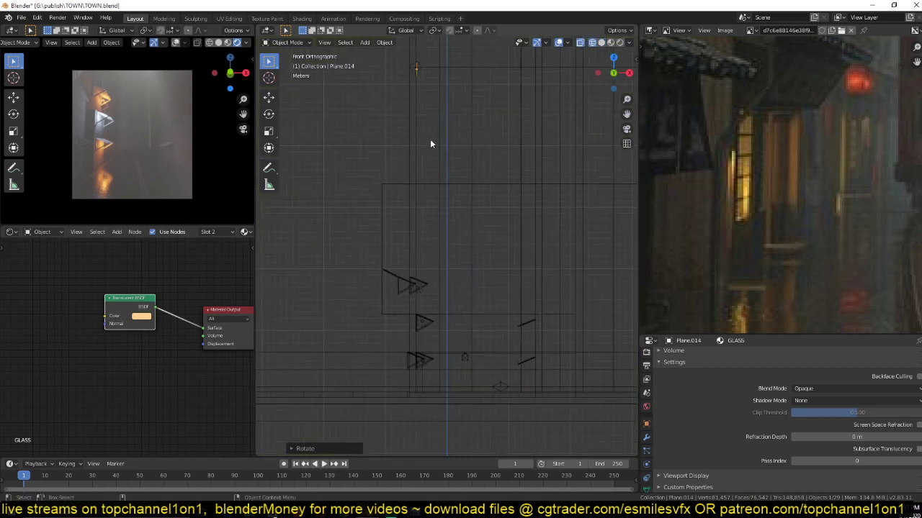
pyautogui.scroll(-2, 430, 163)
pyautogui.press('g')
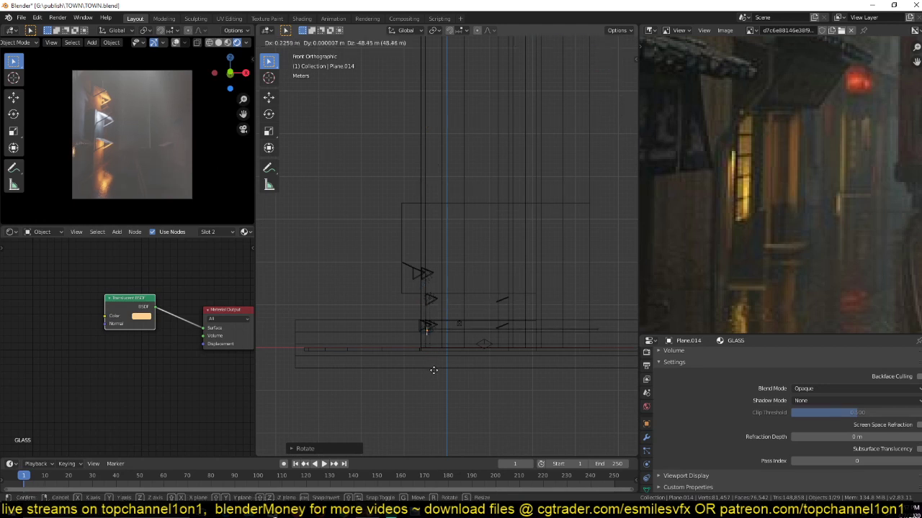
pyautogui.click(430, 372)
# - Scale the door up to suit the wall beneath the purple tiled awning
pyautogui.press('KP_Decimal')
pyautogui.scroll(-10, 454, 366)
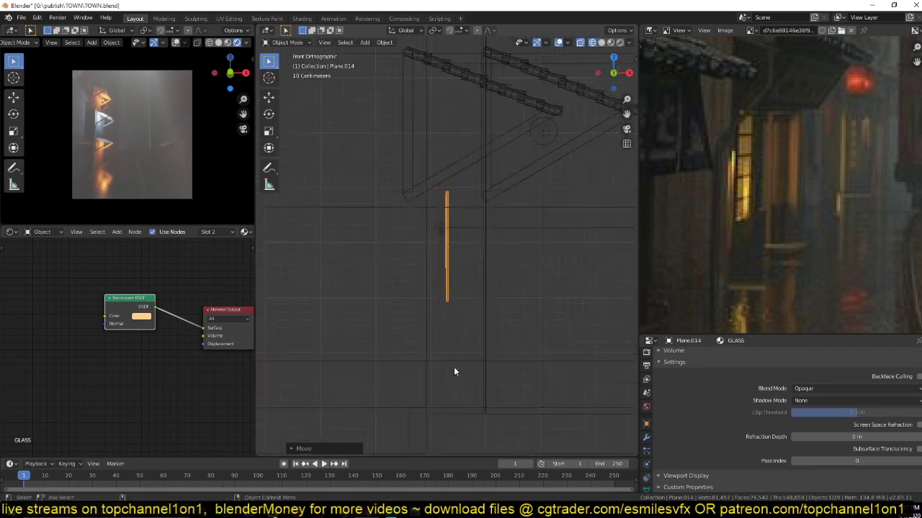
pyautogui.moveTo(475, 194)
pyautogui.mouseDown(button='middle')
pyautogui.moveTo(422, 223)
pyautogui.moveTo(513, 202)
pyautogui.moveTo(509, 176)
pyautogui.mouseUp(button='middle')
pyautogui.hotkey('shift', 'z')
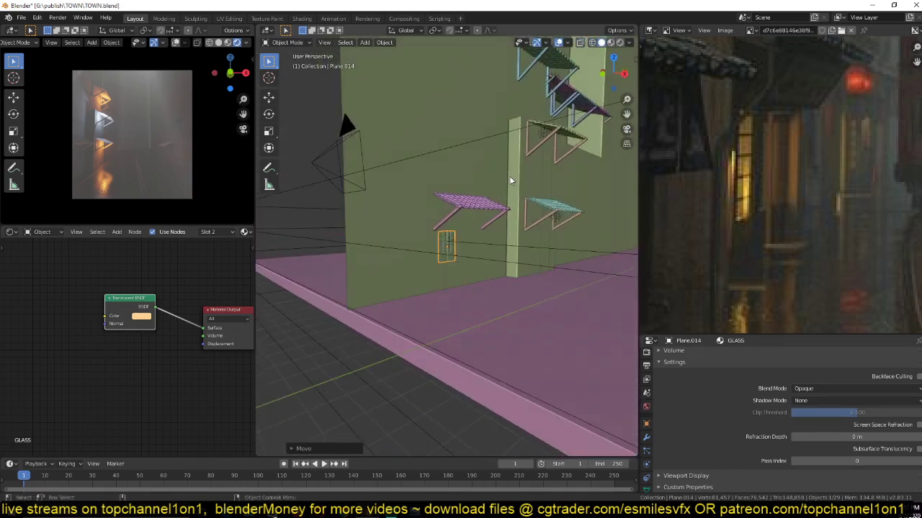
pyautogui.press('s')
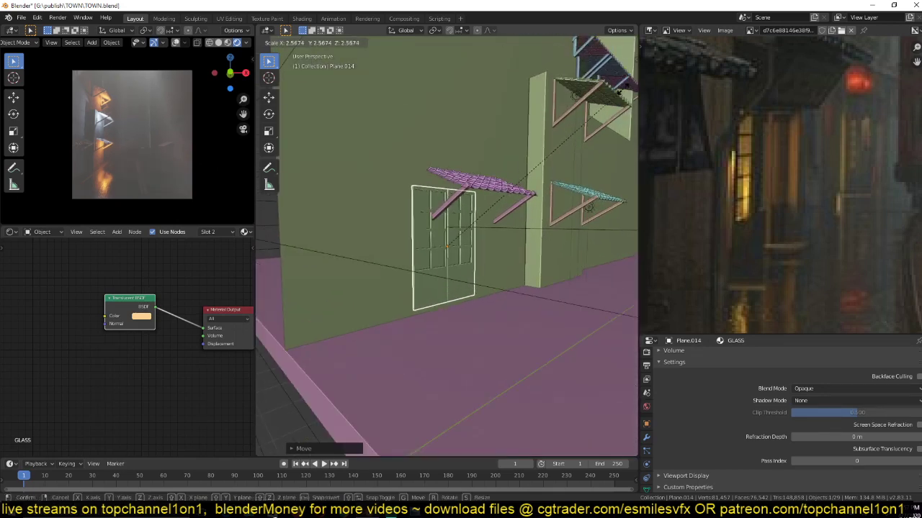
pyautogui.click(582, 165)
# - Slide the door about 2.4 m along Y and enlarge it by a factor of about 1.08
pyautogui.moveTo(582, 164); pyautogui.dragTo(523, 254, button='middle')
pyautogui.press('g')
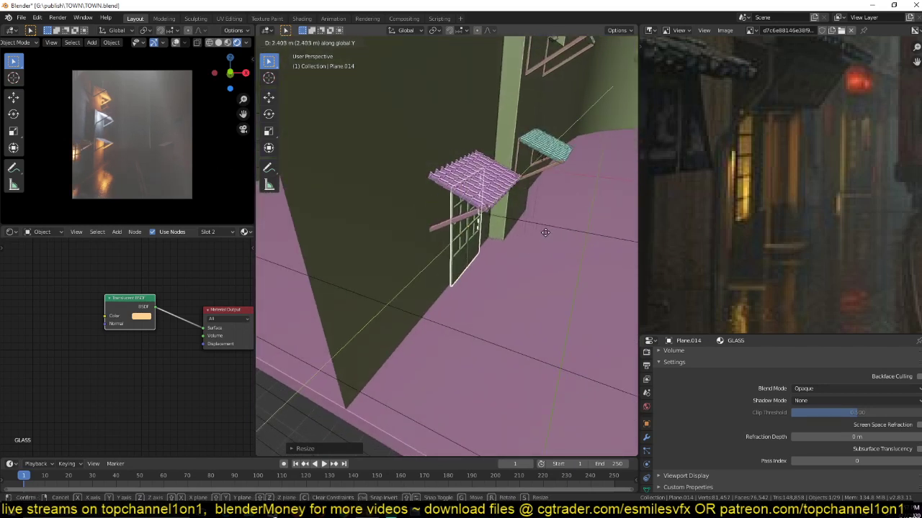
pyautogui.click(549, 242)
pyautogui.press('s')
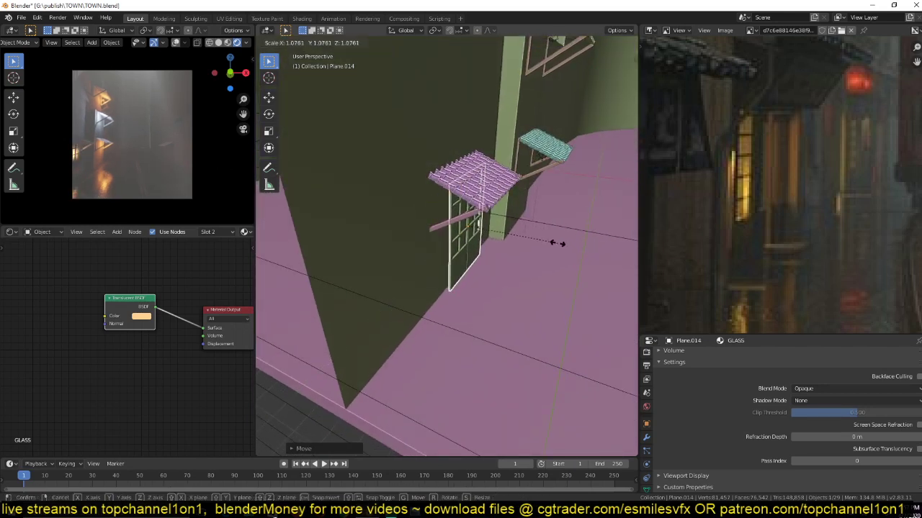
pyautogui.click(558, 247)
# - Nudge the door along X, lower it slightly along Z and shift it slightly along negative Y beneath the purple awning
pyautogui.press('g')
pyautogui.press('x')
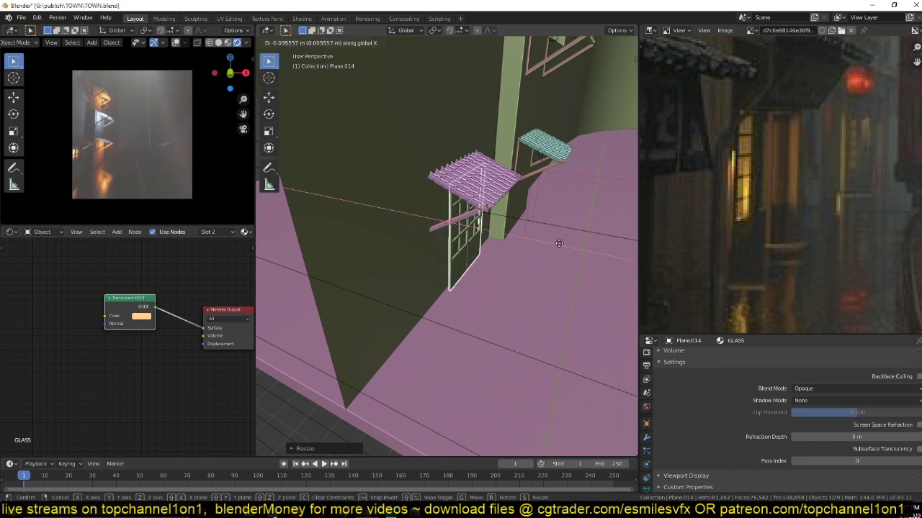
pyautogui.click(559, 244)
pyautogui.moveTo(559, 243); pyautogui.dragTo(555, 218, button='middle')
pyautogui.press('g')
pyautogui.press('z')
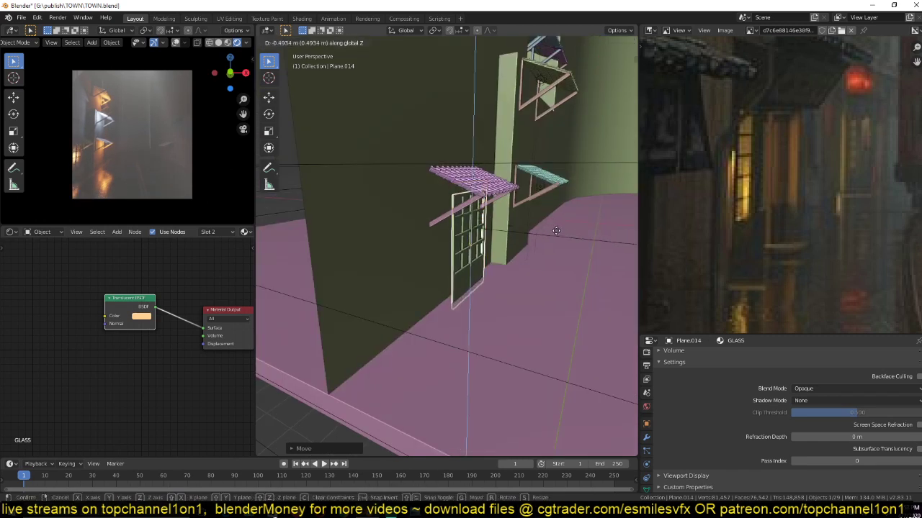
pyautogui.click(557, 224)
pyautogui.moveTo(557, 224); pyautogui.dragTo(363, 264, button='middle')
pyautogui.press('g')
pyautogui.press('y')
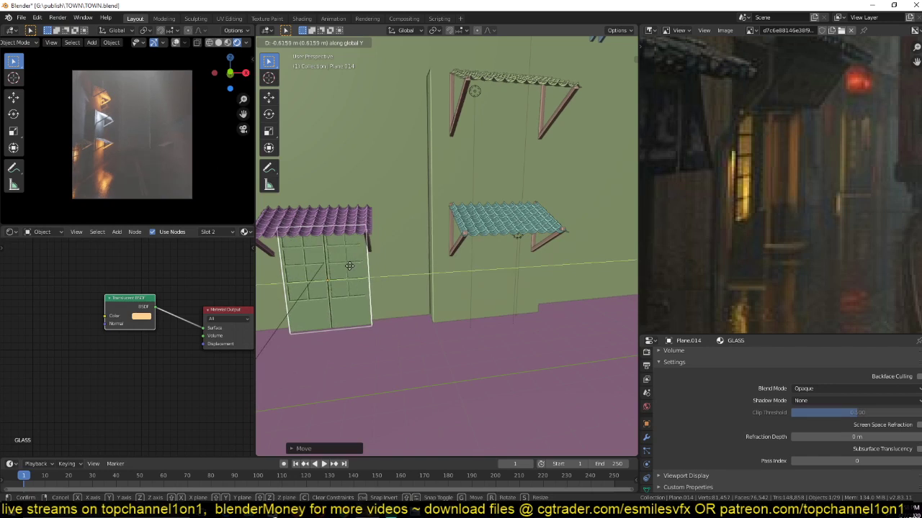
pyautogui.click(351, 270)
# - Try a linked copy of the door alone beneath the teal awning, pulled out about 1.57 m along X, and delete it
pyautogui.hotkey('shift', 'd')
pyautogui.press('y')
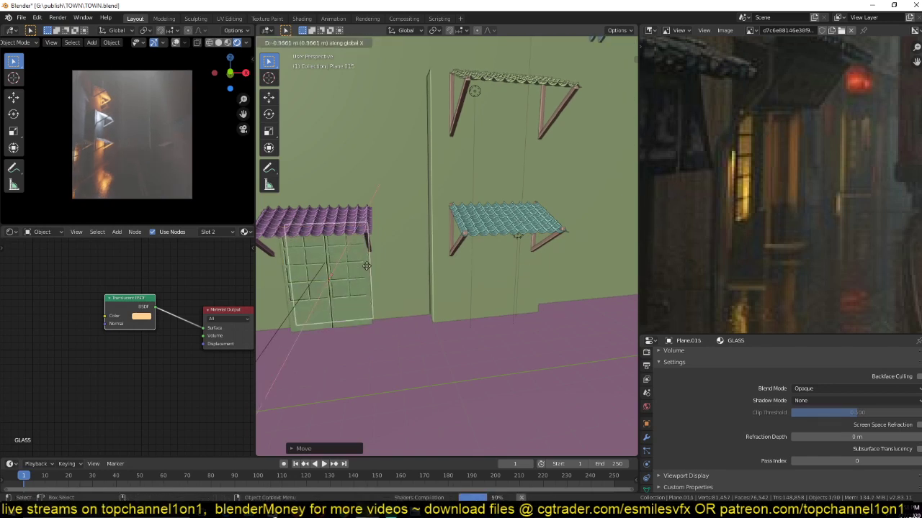
pyautogui.click(509, 274)
pyautogui.moveTo(509, 274); pyautogui.dragTo(461, 261, button='middle')
pyautogui.scroll(2, 461, 261)
pyautogui.hotkey('alt', 'd')
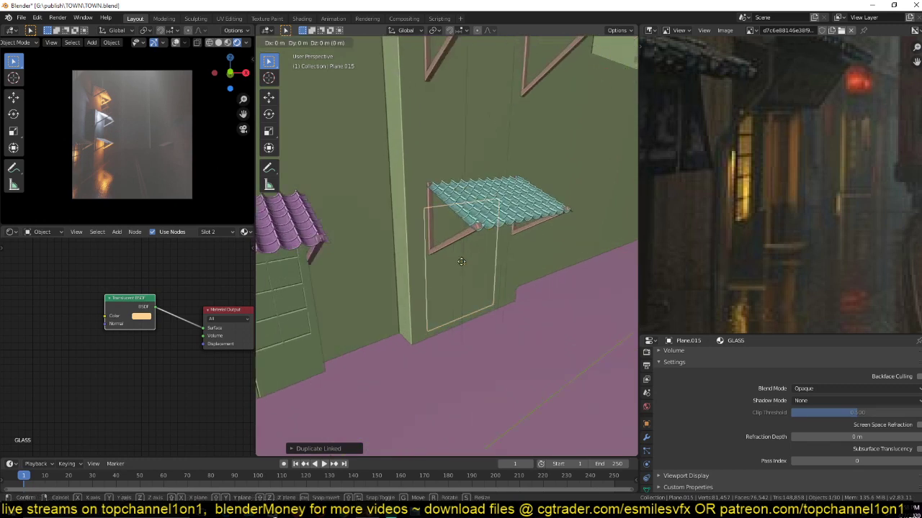
pyautogui.press('x')
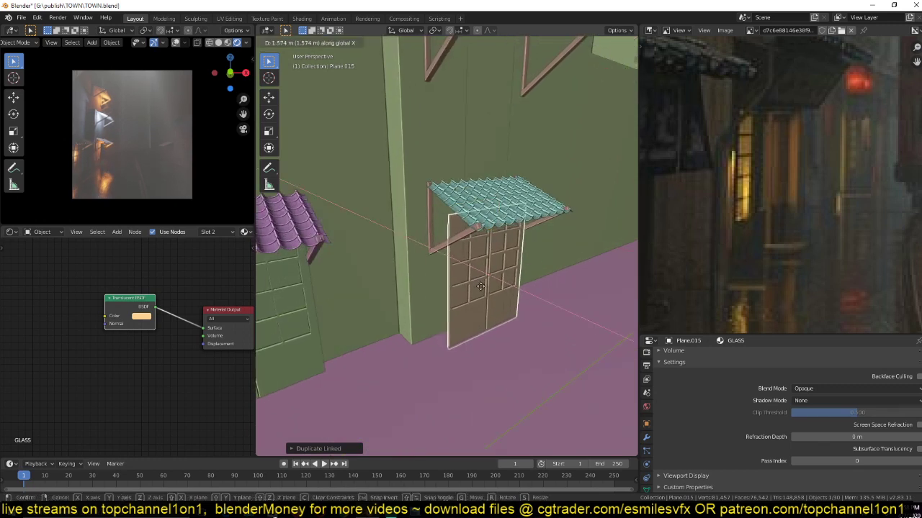
pyautogui.click(478, 287)
pyautogui.press('x')
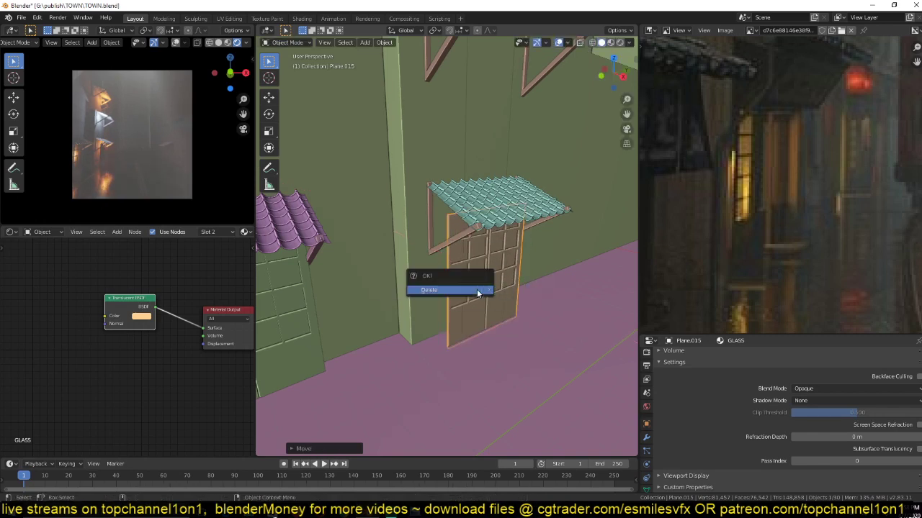
pyautogui.click(477, 290)
# - Select the door beneath the purple awning with its point light and place a linked copy of both along Y beneath the teal awning
pyautogui.moveTo(410, 287); pyautogui.dragTo(432, 267, button='middle')
pyautogui.press('z')
pyautogui.click(366, 298)
pyautogui.click(375, 301)
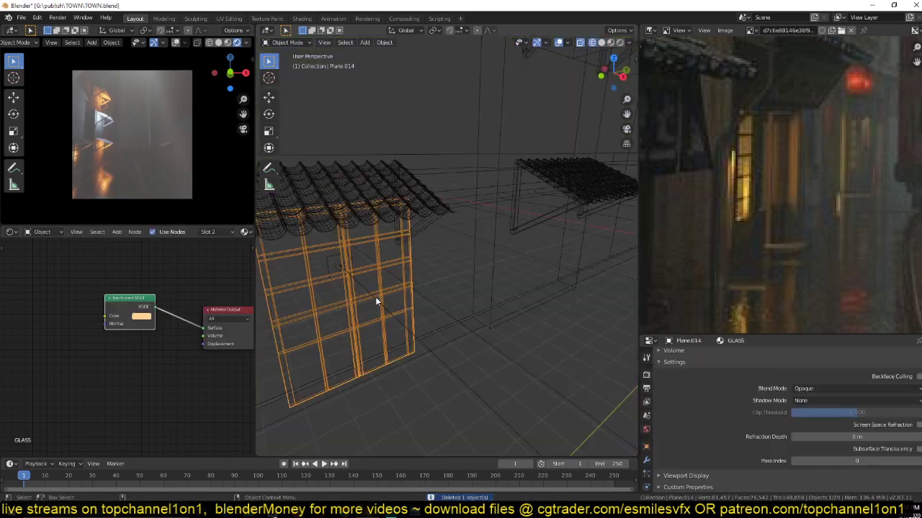
pyautogui.keyDown('shift'); pyautogui.click(384, 306); pyautogui.keyUp('shift')
pyautogui.press('z')
pyautogui.click(450, 288)
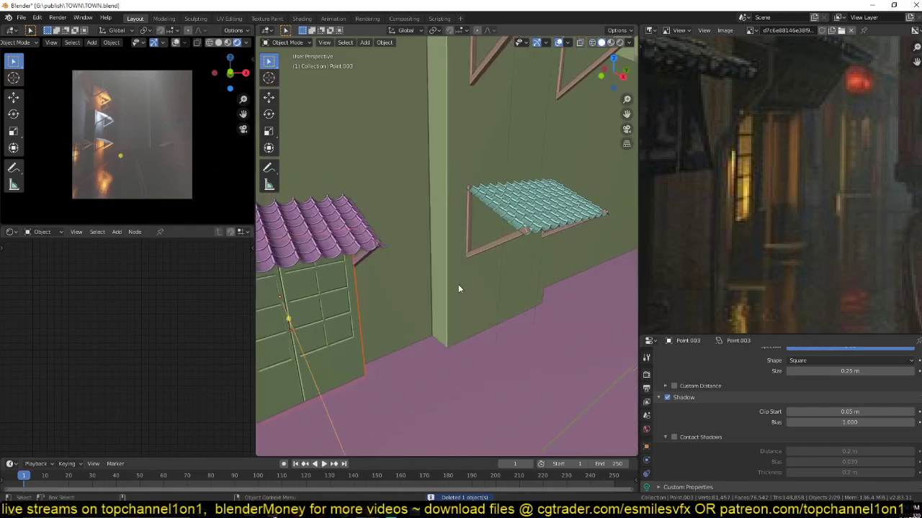
pyautogui.hotkey('shift', 'd')
pyautogui.press('y')
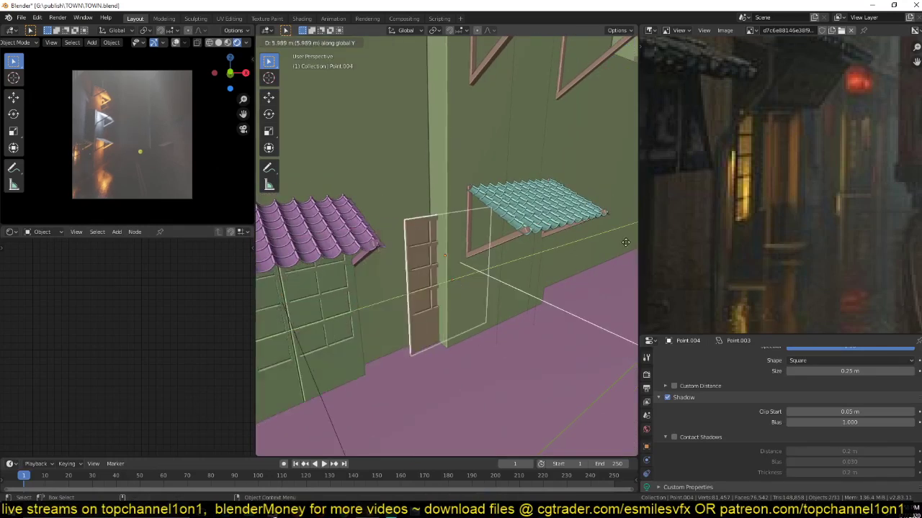
pyautogui.click(415, 237)
# - Move the copied door and its light about 1.2 m along X, out in front of the wall beneath the teal awning
pyautogui.press('g')
pyautogui.press('y')
pyautogui.press('x')
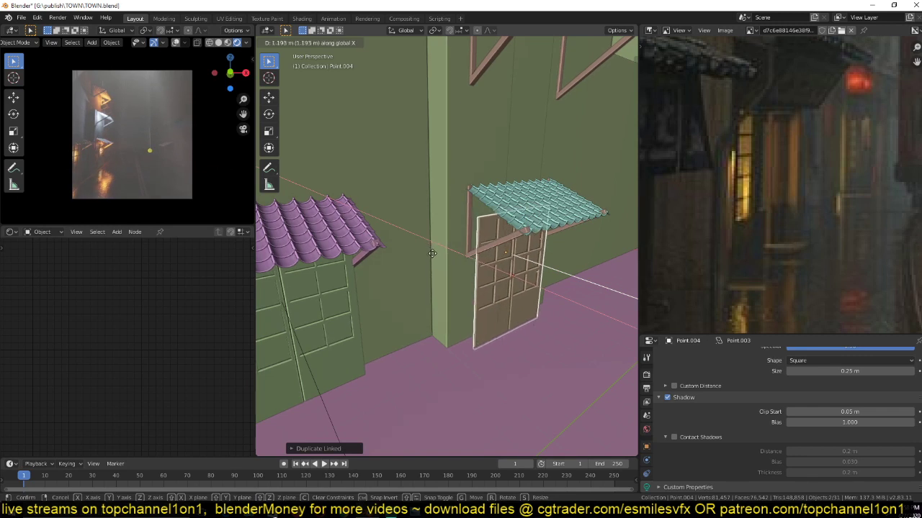
pyautogui.click(431, 252)
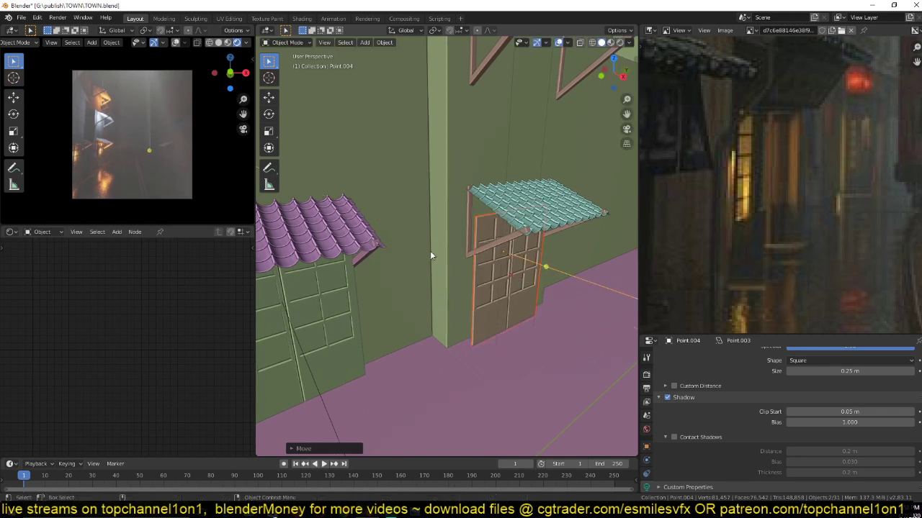
pyautogui.scroll(3, 141, 172)
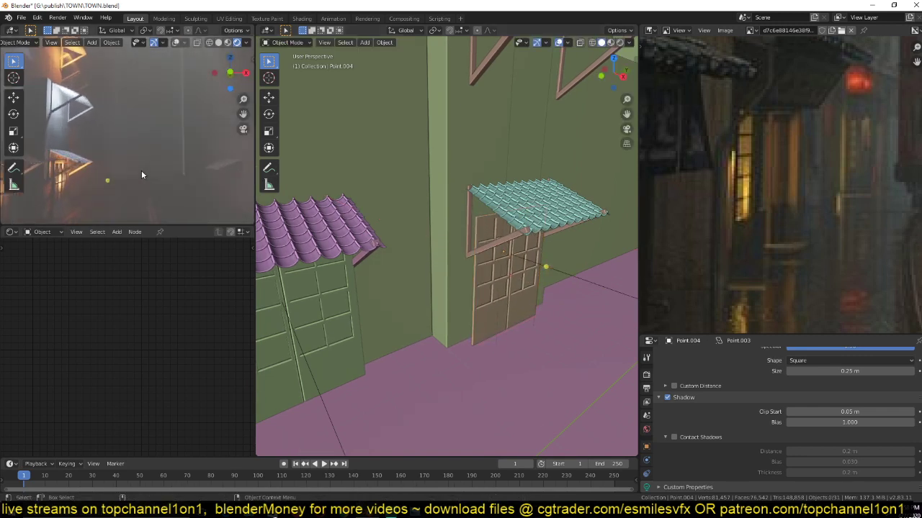
pyautogui.scroll(-3, 141, 175)
pyautogui.scroll(-4, 495, 201)
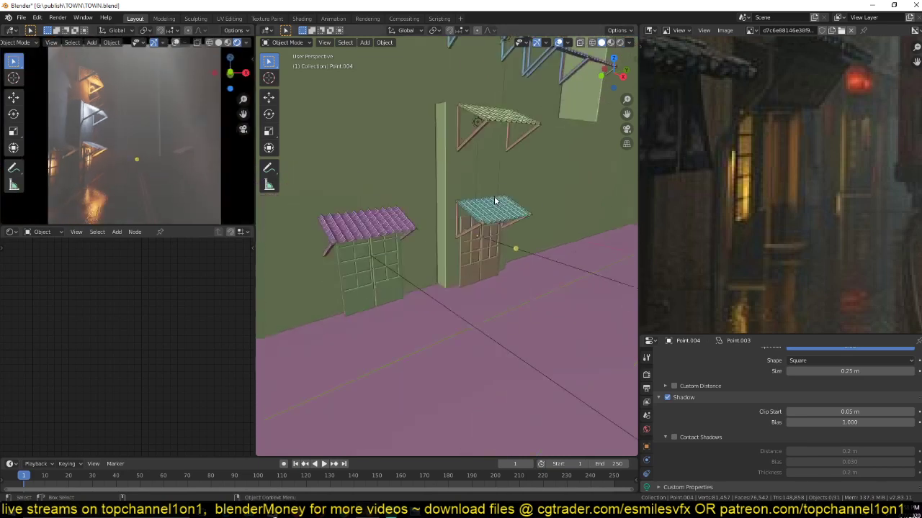
# - Extrude the wall face behind the teal-awning door outward to just behind the door
pyautogui.scroll(5, 495, 201)
pyautogui.click(453, 215)
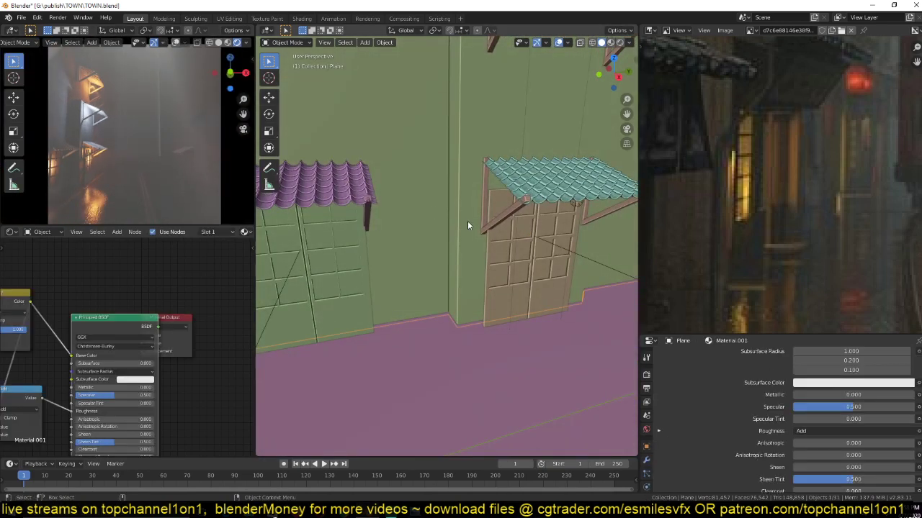
pyautogui.scroll(-3, 663, 196)
pyautogui.scroll(4, 464, 217)
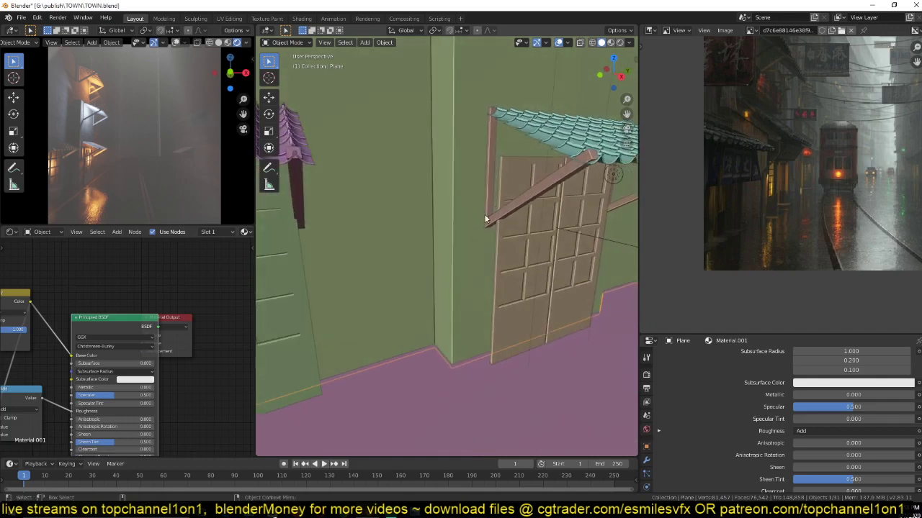
pyautogui.scroll(-2, 463, 278)
pyautogui.press('Tab')
pyautogui.scroll(-3, 481, 254)
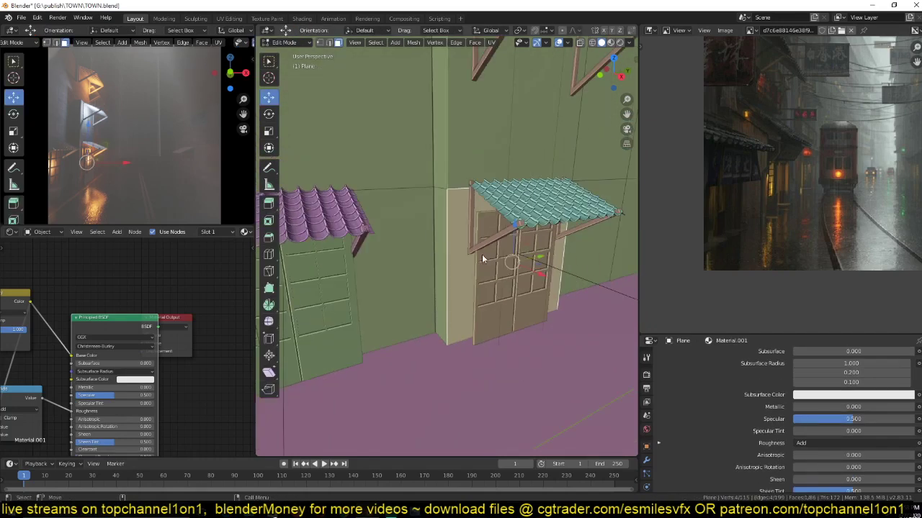
pyautogui.press('e')
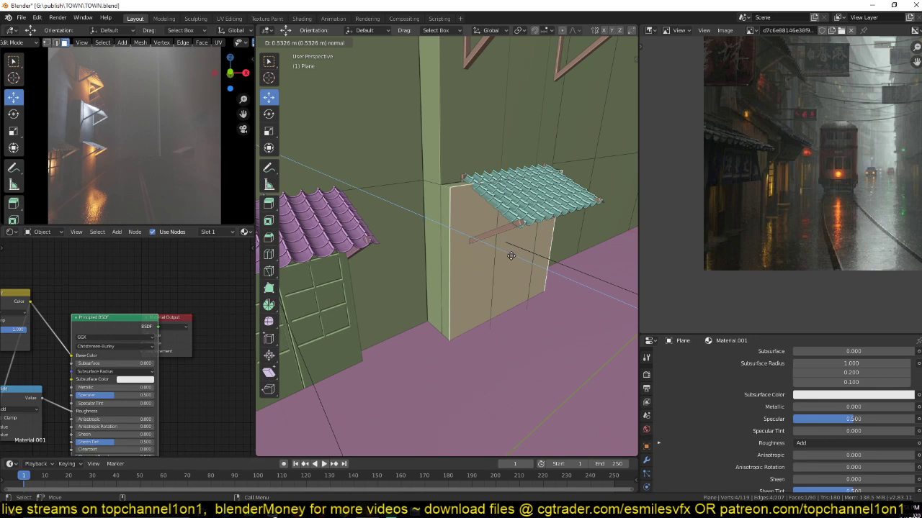
pyautogui.click(510, 256)
# - Add a vertical loop cut at the door's far side edge and a horizontal loop cut at the door's upper edge in the wall
pyautogui.hotkey('ctrl', 'r')
pyautogui.click(432, 195)
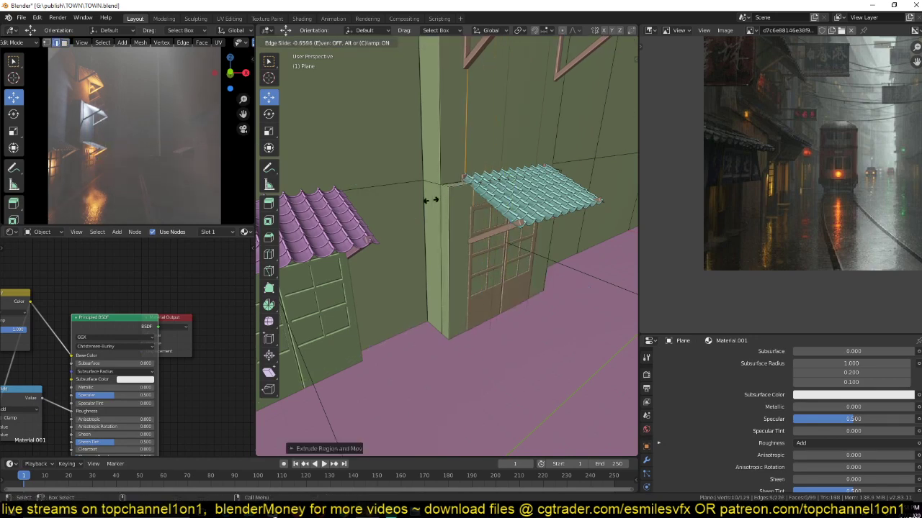
pyautogui.rightClick(448, 204)
pyautogui.moveTo(448, 204)
pyautogui.mouseDown(button='middle')
pyautogui.moveTo(504, 218)
pyautogui.moveTo(461, 205)
pyautogui.mouseUp(button='middle')
pyautogui.press('g')
pyautogui.press('g')
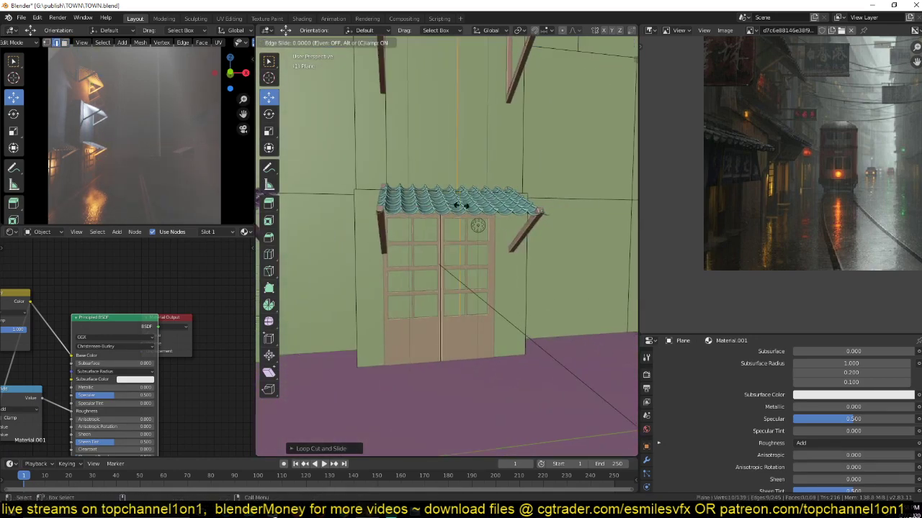
pyautogui.click(495, 208)
pyautogui.hotkey('ctrl', 'r')
pyautogui.click(478, 222)
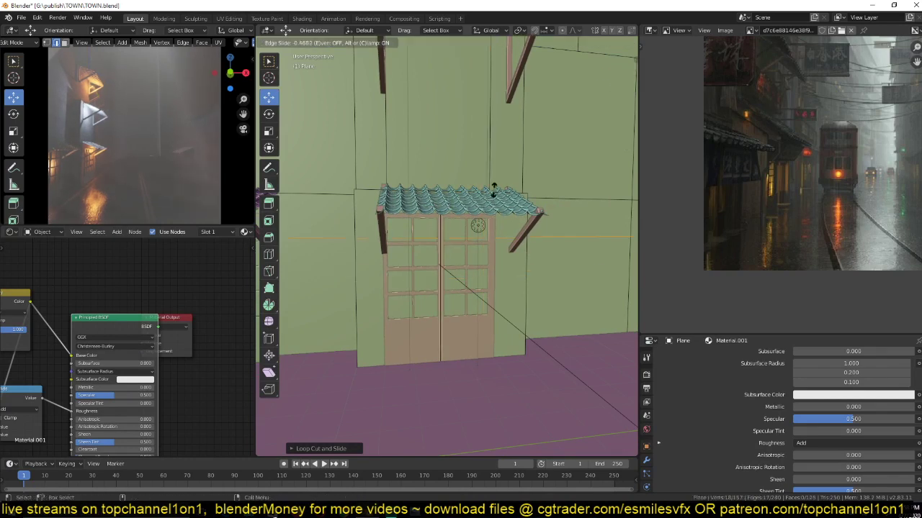
pyautogui.click(498, 179)
# - Extrude the wall face framed by the new cuts inward to form a recess behind the door
pyautogui.press('3')
pyautogui.click(459, 261)
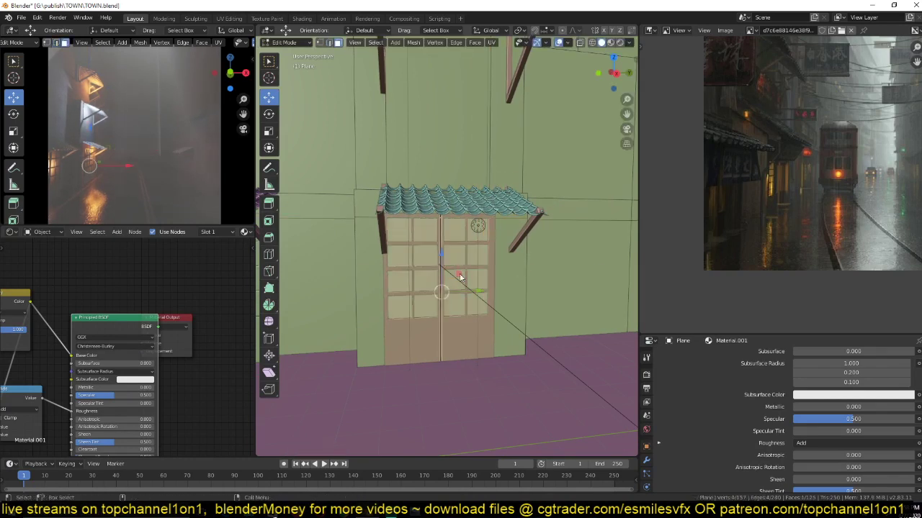
pyautogui.moveTo(461, 278); pyautogui.dragTo(486, 302, button='middle')
pyautogui.press('e')
pyautogui.click(460, 288)
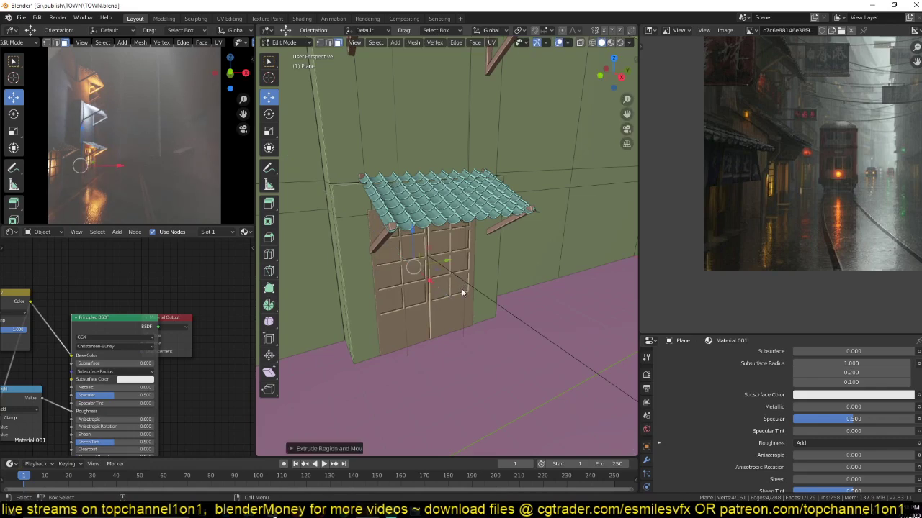
pyautogui.press('Tab')
# - Move the door beneath the teal awning slightly along negative X into the wall recess and deselect it
pyautogui.moveTo(412, 228); pyautogui.dragTo(389, 320, button='middle')
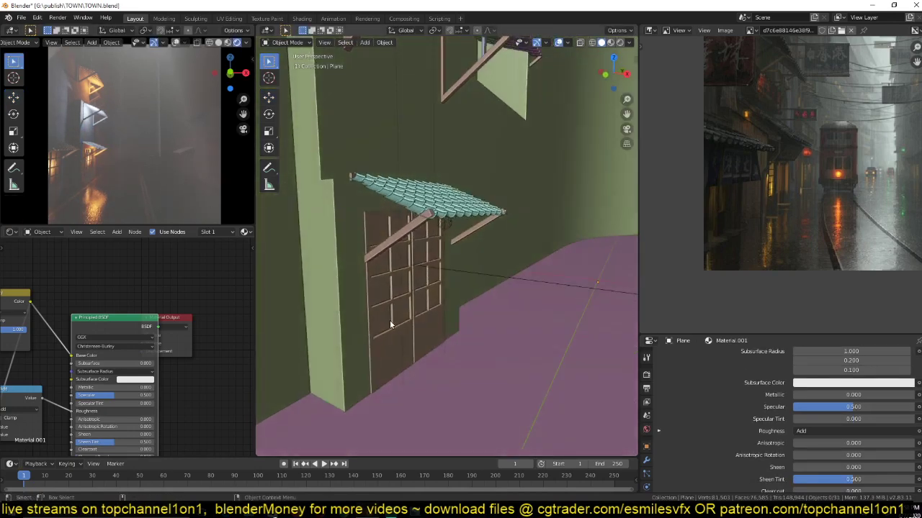
pyautogui.click(390, 320)
pyautogui.press('g')
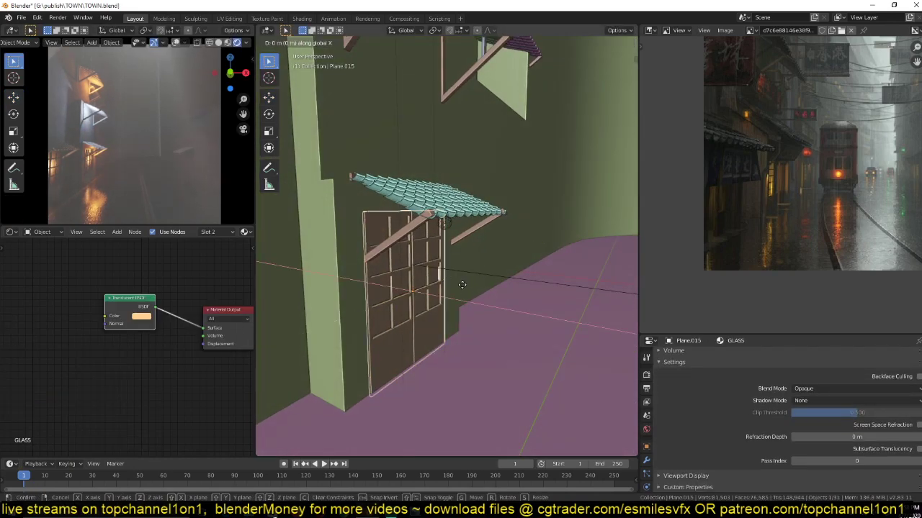
pyautogui.press('x')
pyautogui.click(451, 281)
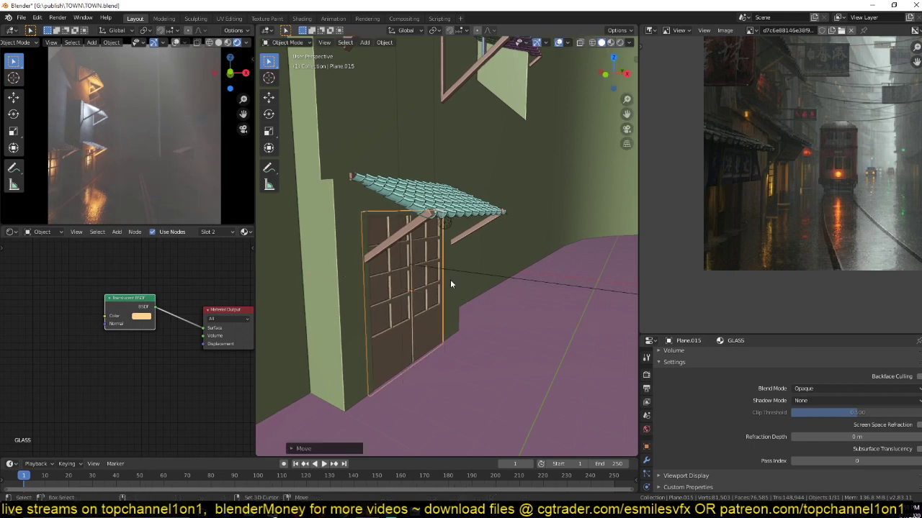
pyautogui.hotkey('alt', 'a')
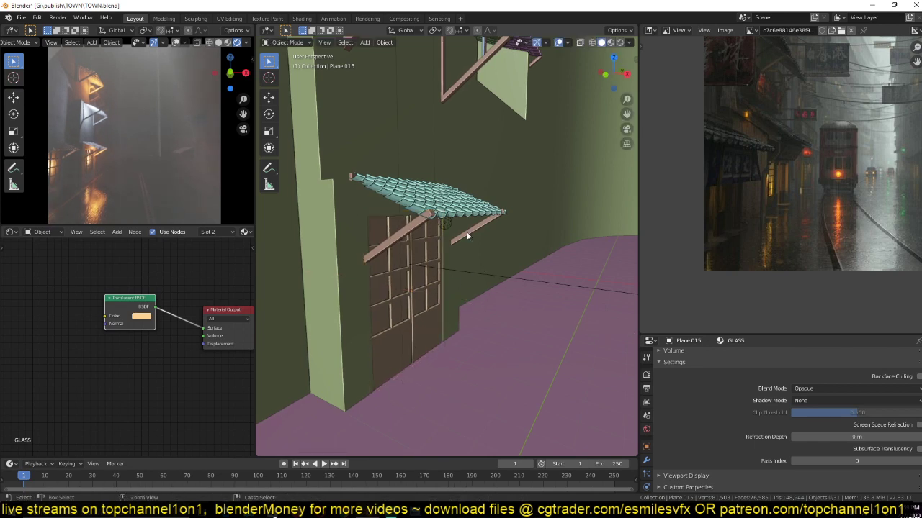
# - Save the TOWN.blend file
pyautogui.hotkey('ctrl', 's')
pyautogui.click(447, 213)
pyautogui.hotkey('ctrl', 's')
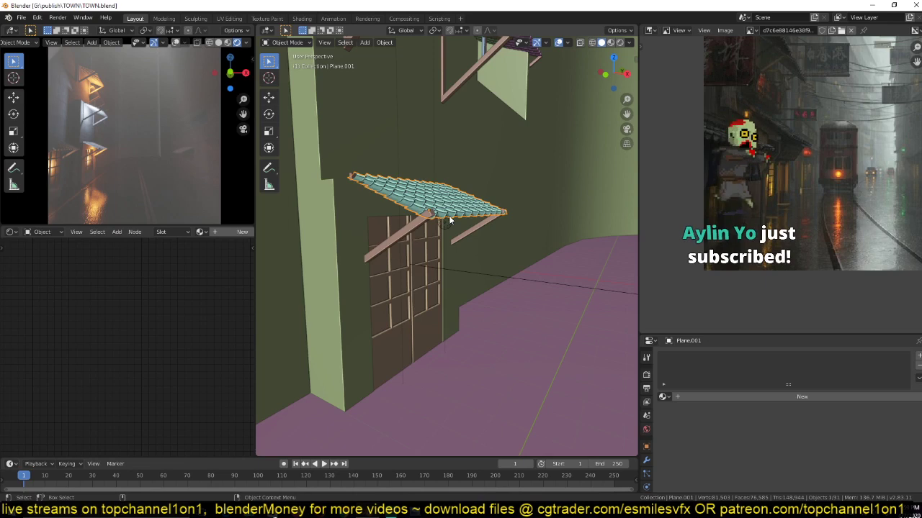
pyautogui.scroll(-1, 450, 220)
pyautogui.hotkey('ctrl', 's')
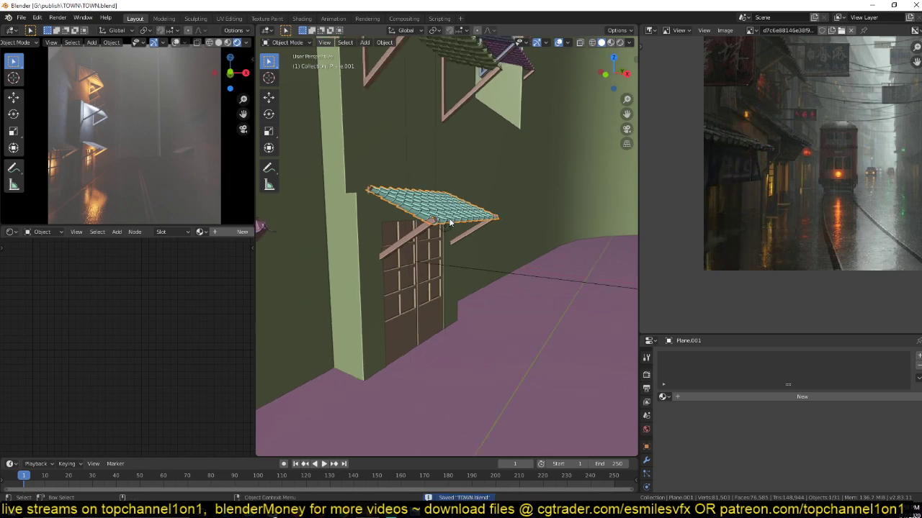
# - Compare the street in camera view with the rainy tram reference image, and check the awning layout from above
pyautogui.press('KP_0')
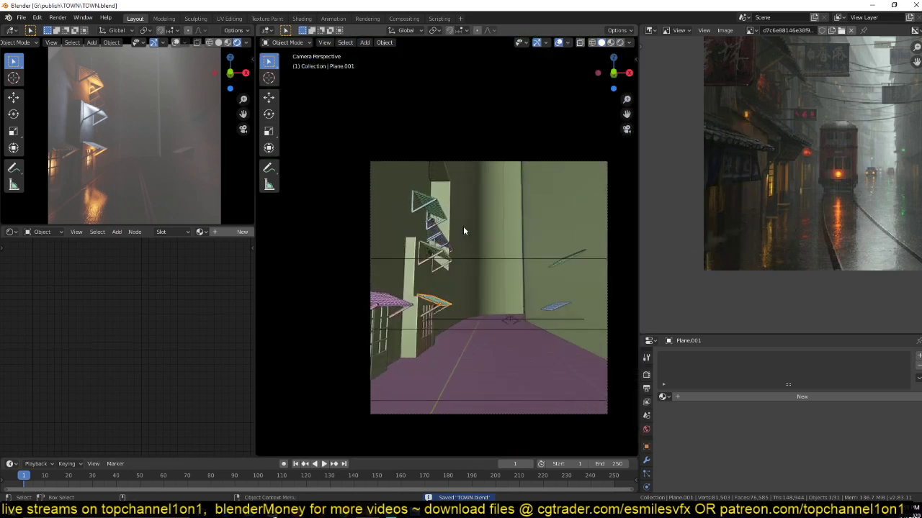
pyautogui.scroll(2, 463, 226)
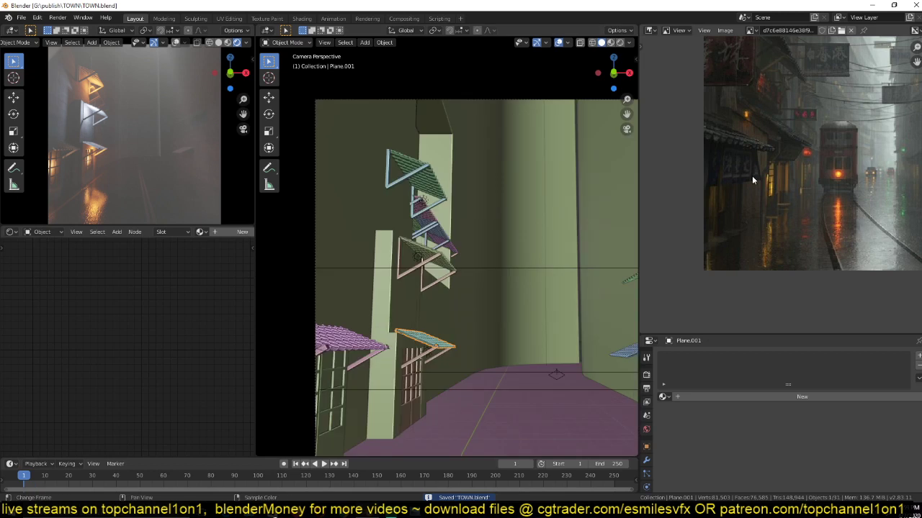
pyautogui.moveTo(752, 177); pyautogui.dragTo(917, 196, button='middle')
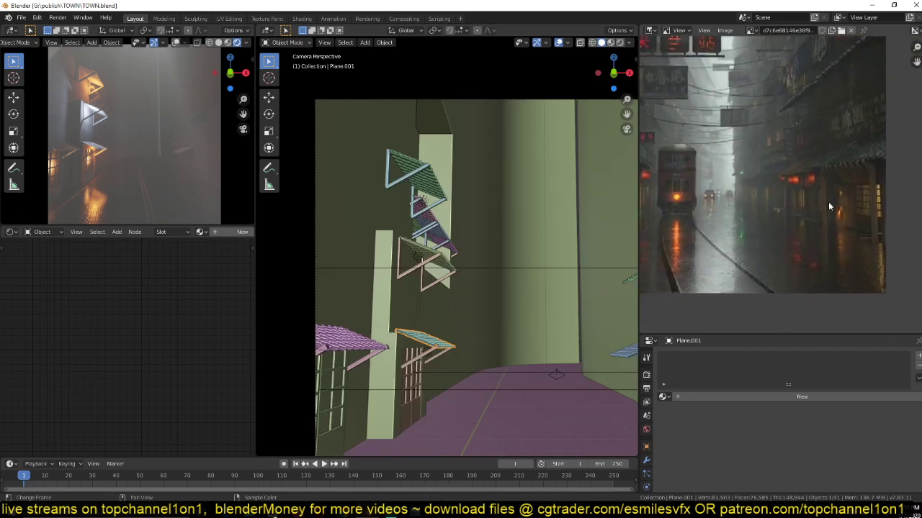
pyautogui.moveTo(828, 202); pyautogui.dragTo(920, 182, button='middle')
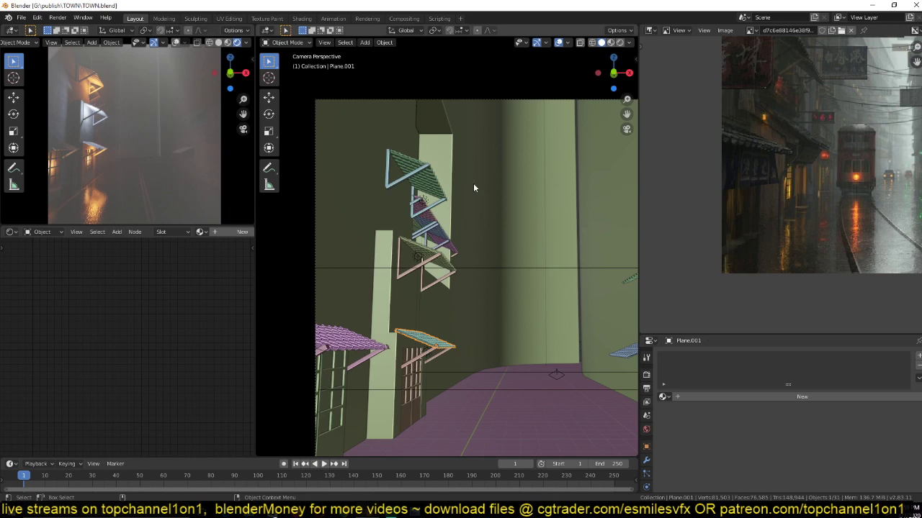
pyautogui.scroll(-2, 473, 188)
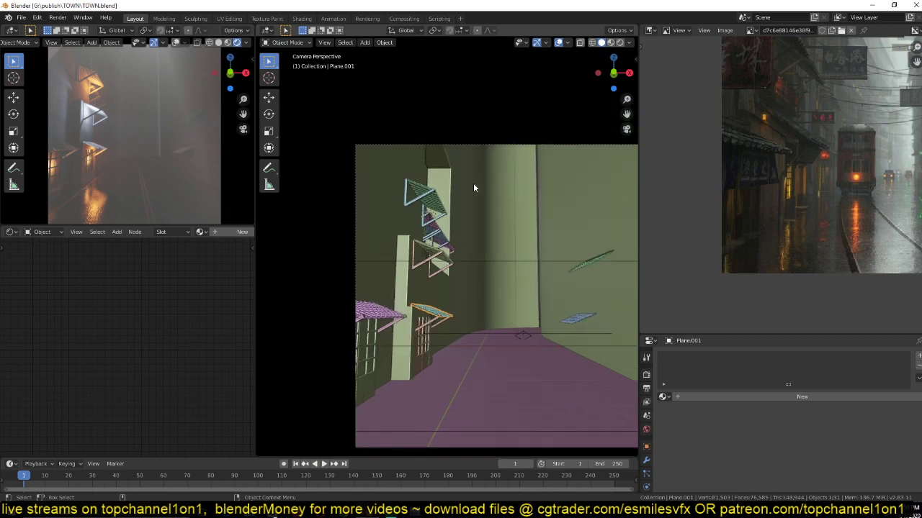
pyautogui.scroll(2, 792, 165)
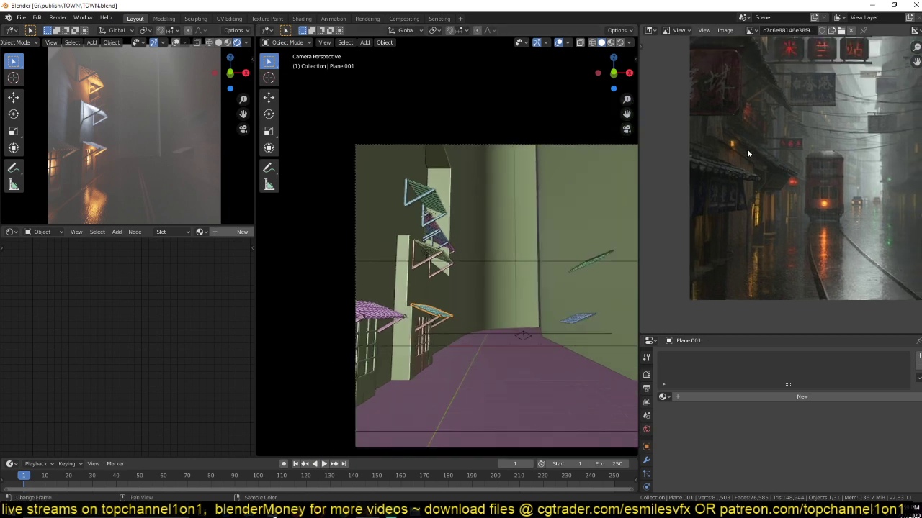
pyautogui.moveTo(746, 148); pyautogui.dragTo(756, 177, button='middle')
pyautogui.scroll(1, 748, 161)
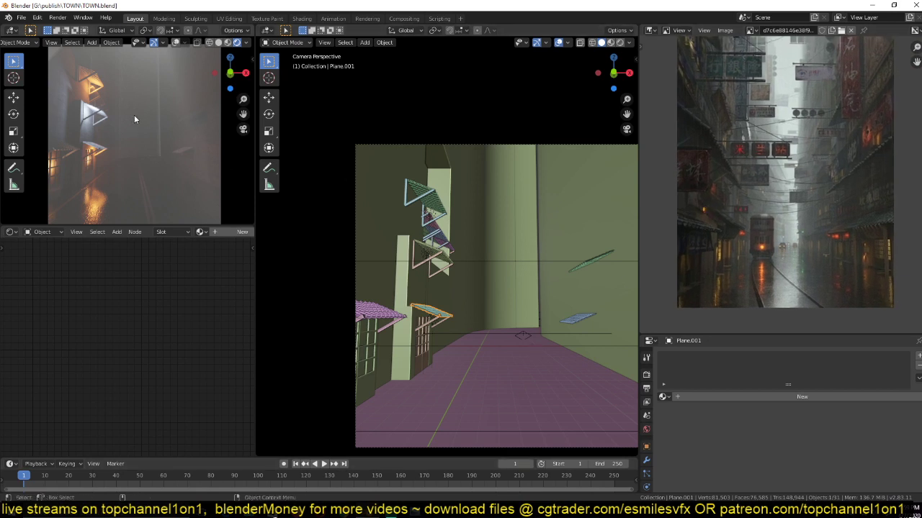
pyautogui.scroll(-1, 506, 175)
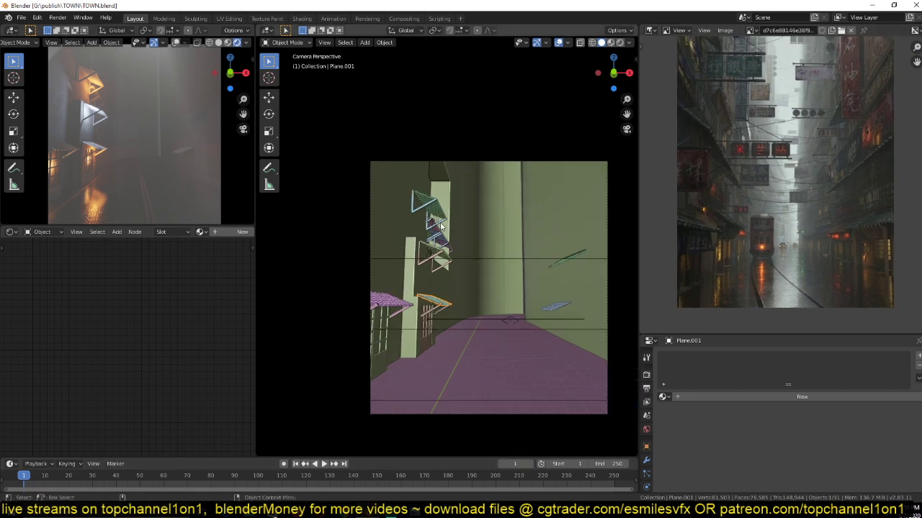
pyautogui.press('KP_7')
pyautogui.scroll(-4, 441, 208)
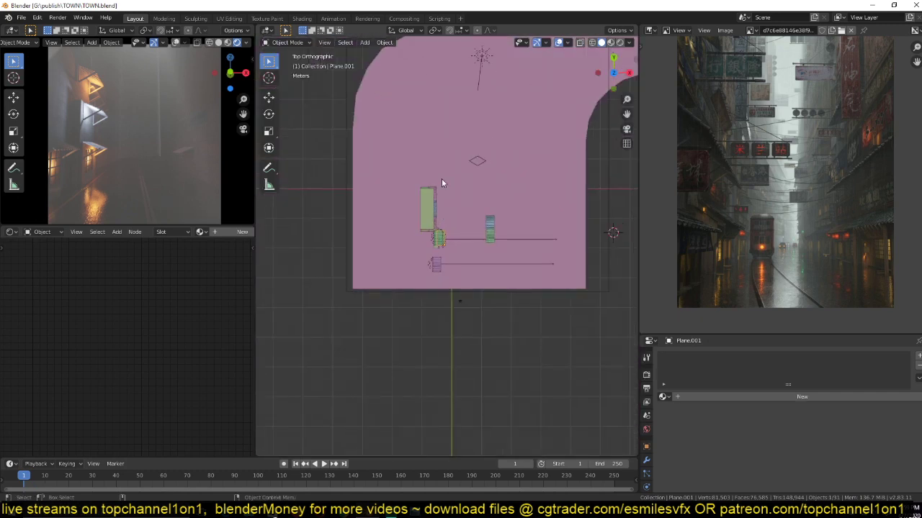
# - Duplicate the sun light into the street between the awnings, clear the copy's rotation and nudge it along positive X
pyautogui.hotkey('shift', 'z')
pyautogui.click(482, 72)
pyautogui.hotkey('shift', 'd')
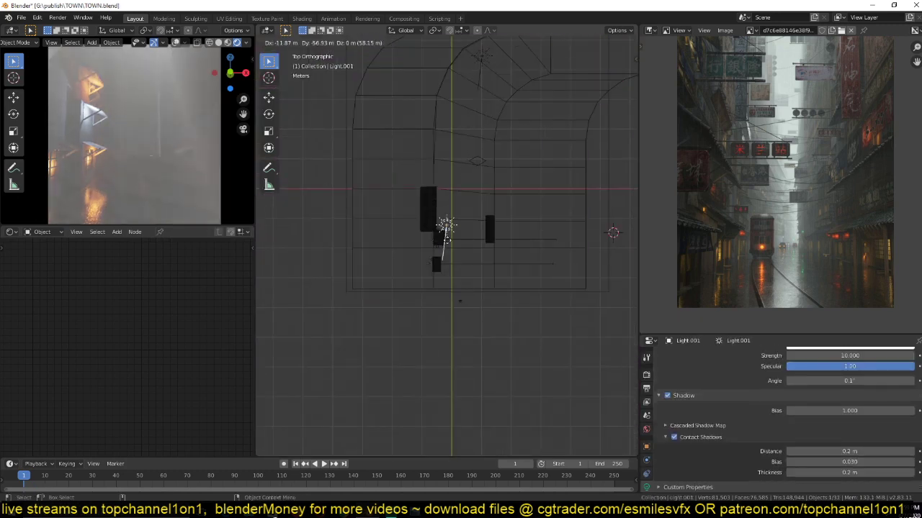
pyautogui.click(461, 248)
pyautogui.hotkey('alt', 'r')
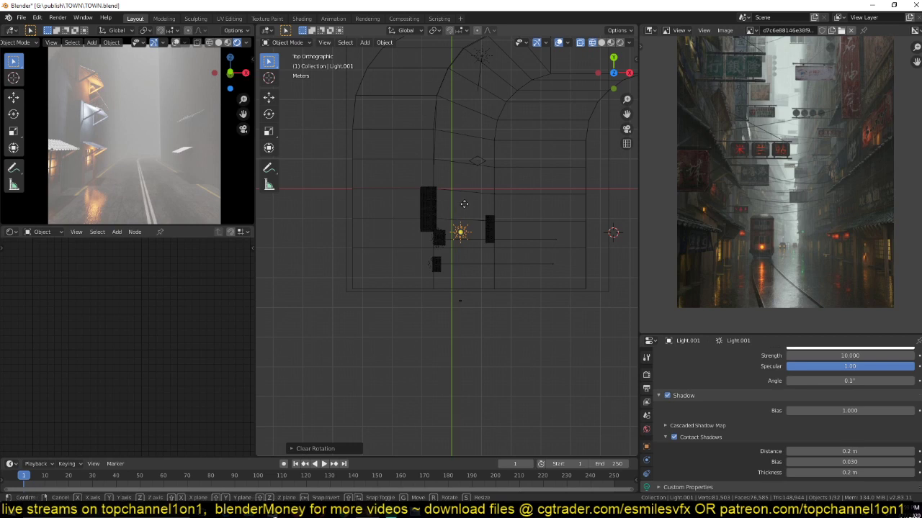
pyautogui.press('g')
pyautogui.click(470, 201)
# - Change the duplicated light to an area light and lower it toward the street in the front view
pyautogui.scroll(3, 720, 378)
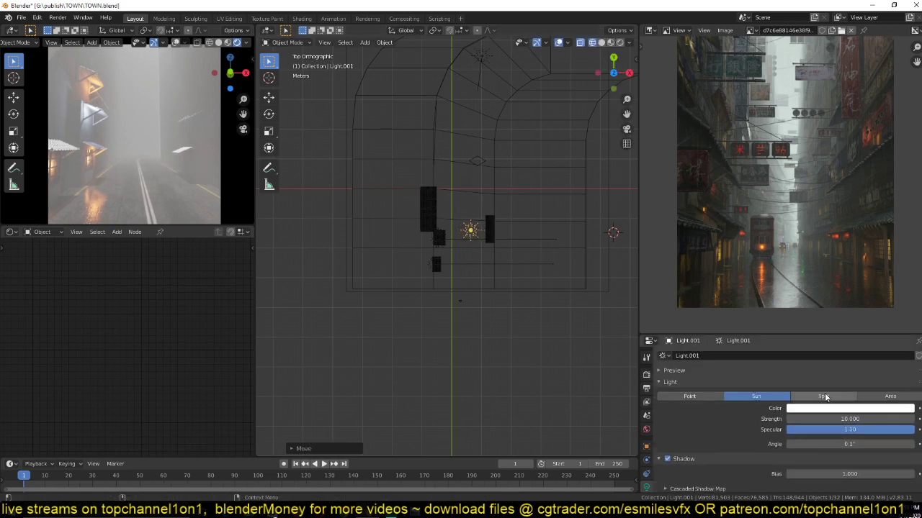
pyautogui.click(893, 397)
pyautogui.press('KP_1')
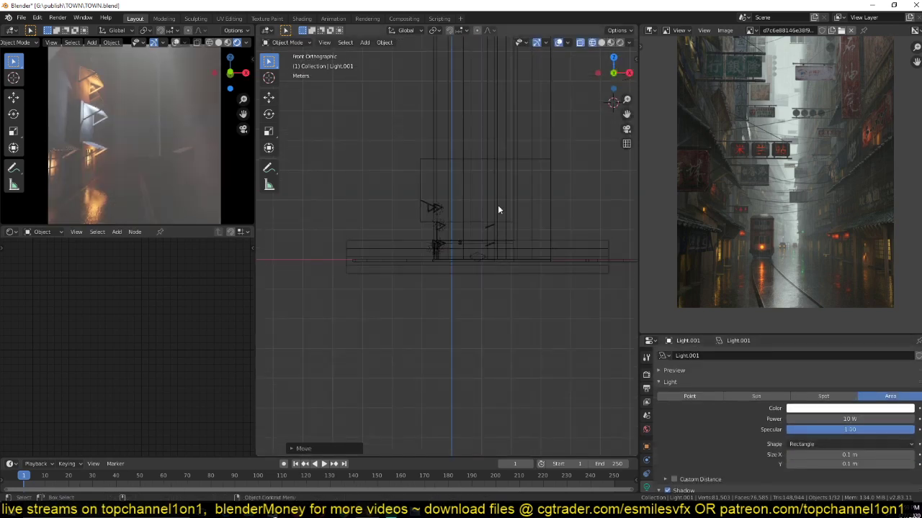
pyautogui.scroll(-4, 494, 181)
pyautogui.press('g')
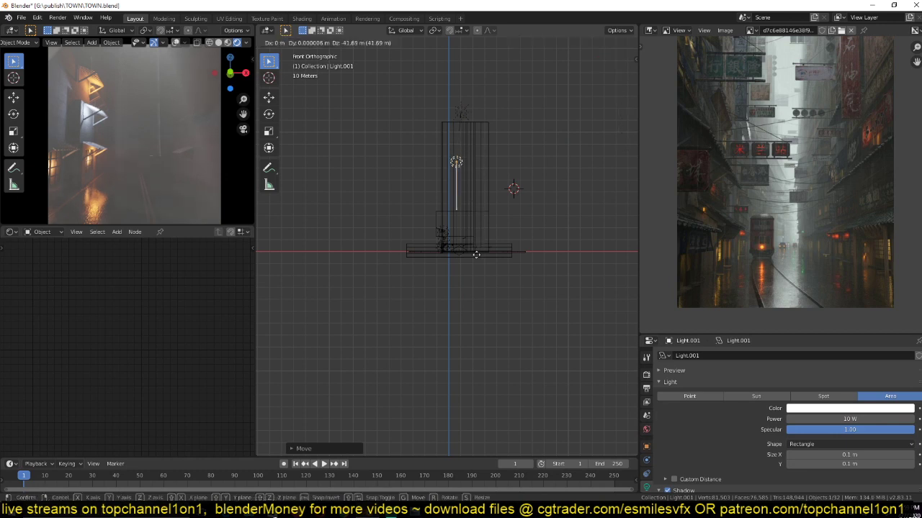
pyautogui.rightClick(477, 248)
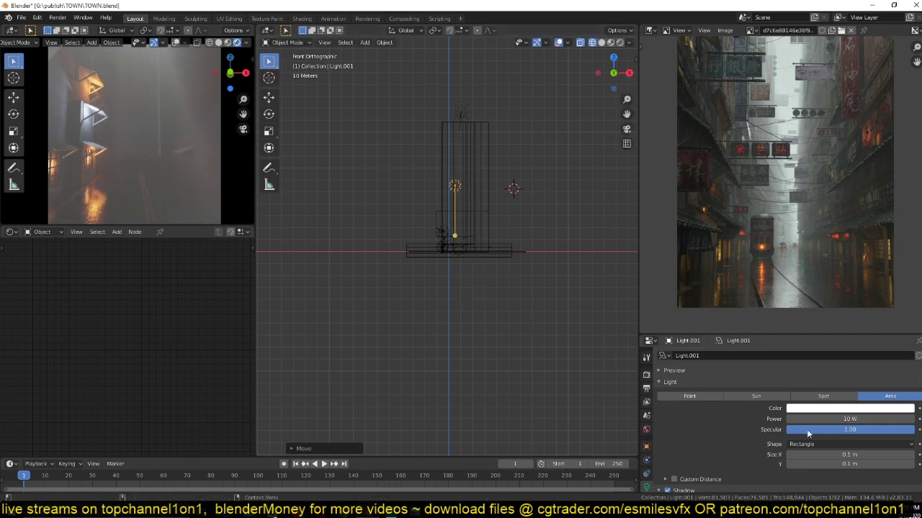
# - Turn the duplicated light into a 1000 W point light and lower it above the road between the awnings
pyautogui.click(689, 396)
pyautogui.click(841, 419)
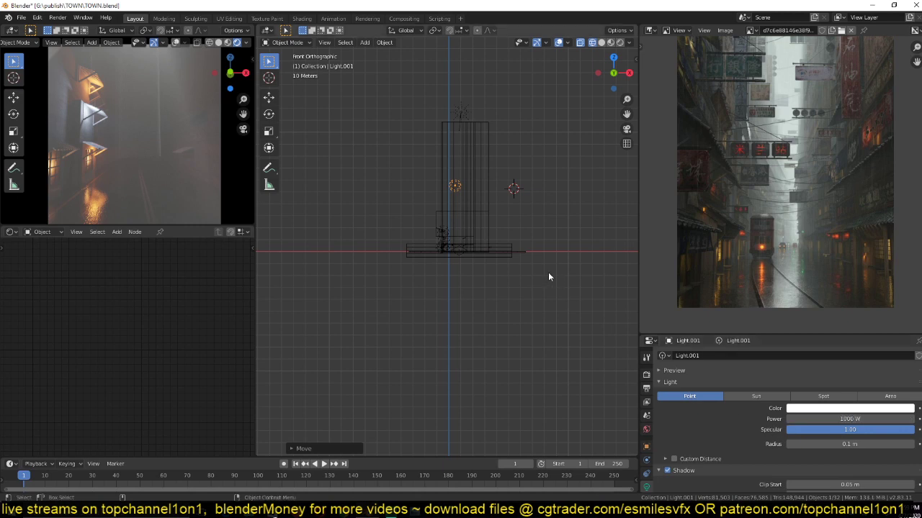
pyautogui.press('KP_7')
pyautogui.press('KP_1')
pyautogui.scroll(3, 512, 237)
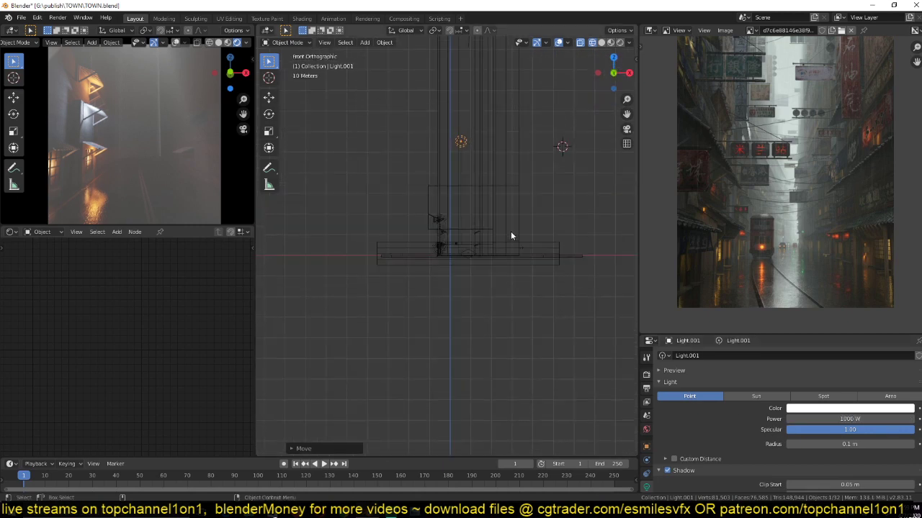
pyautogui.press('g')
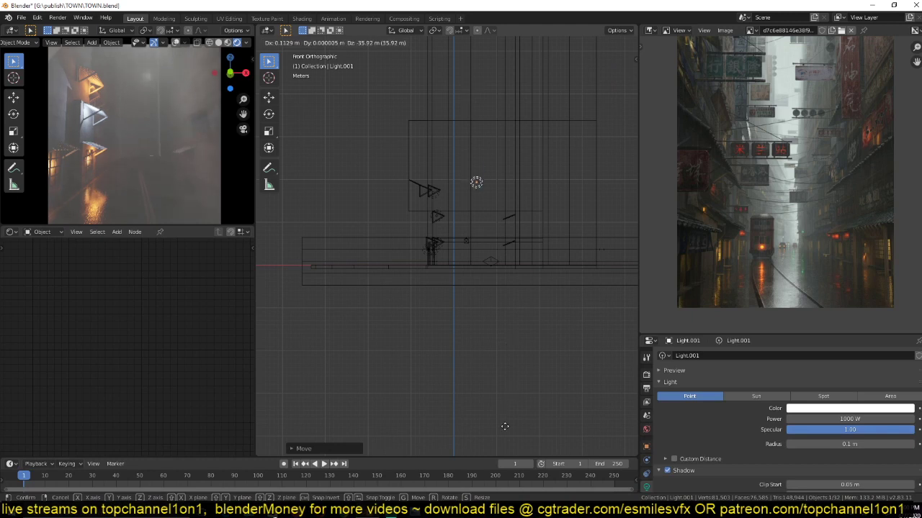
pyautogui.press('KP_7')
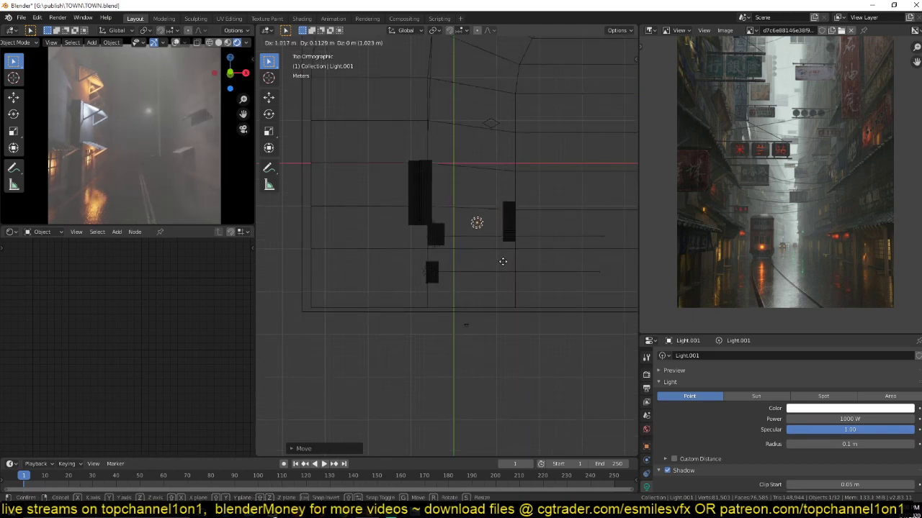
pyautogui.click(504, 282)
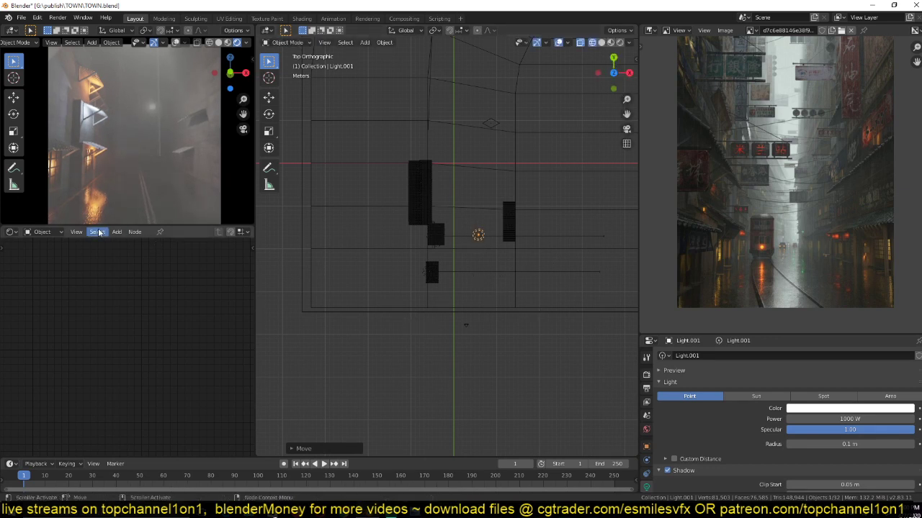
# - Display the world shader nodes and enable volumetric shadows in the scene's render settings
pyautogui.click(43, 232)
pyautogui.click(51, 257)
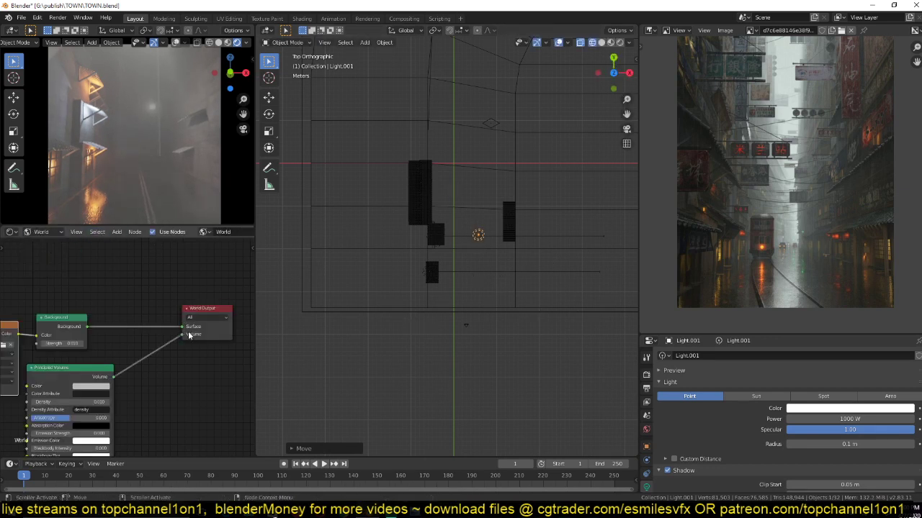
pyautogui.click(645, 376)
pyautogui.scroll(-5, 696, 405)
pyautogui.click(691, 397)
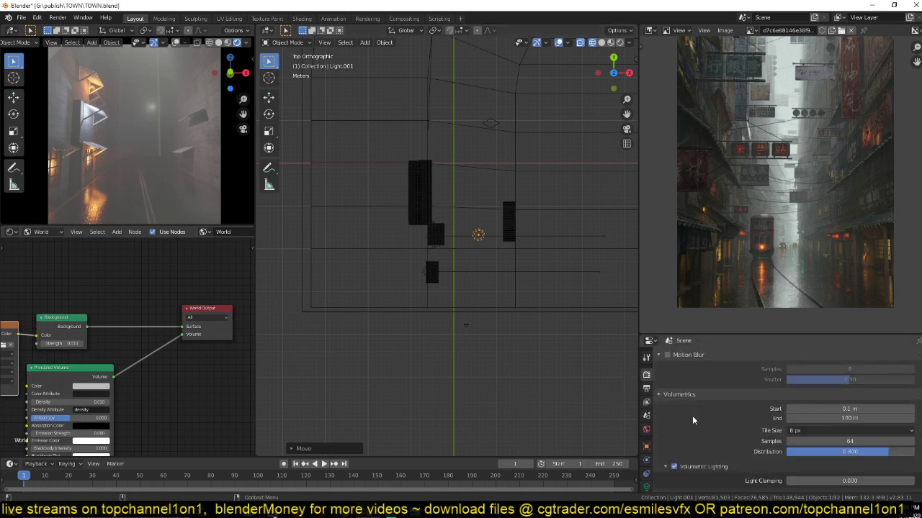
pyautogui.scroll(-5, 680, 461)
pyautogui.scroll(-1, 680, 472)
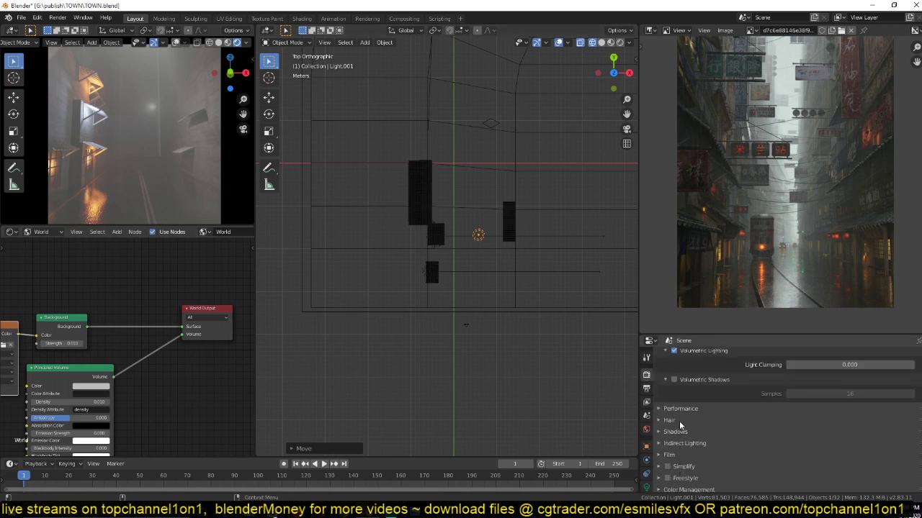
pyautogui.click(673, 380)
# - Set the volumetrics start distance to 15 m with the end distance at 100 m
pyautogui.scroll(5, 710, 382)
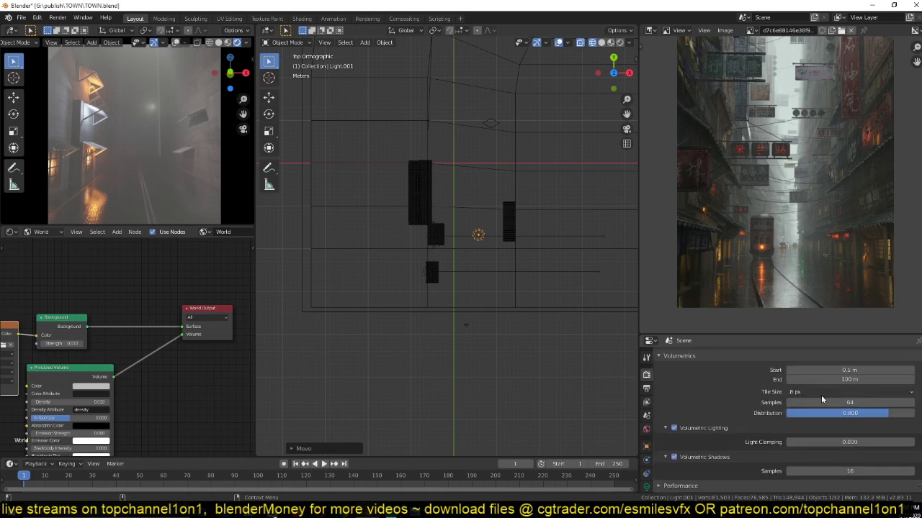
pyautogui.scroll(2, 835, 403)
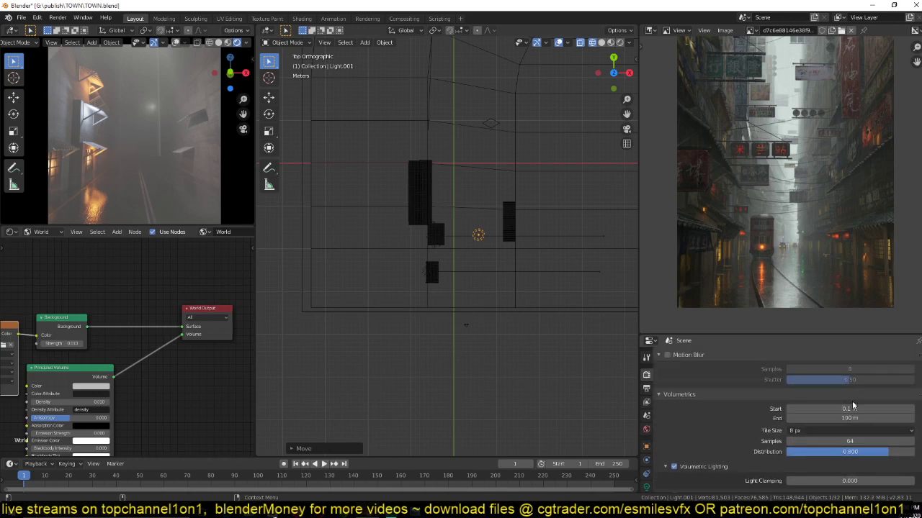
pyautogui.moveTo(852, 408)
pyautogui.mouseDown()
pyautogui.moveTo(889, 408)
pyautogui.moveTo(868, 408)
pyautogui.mouseUp()
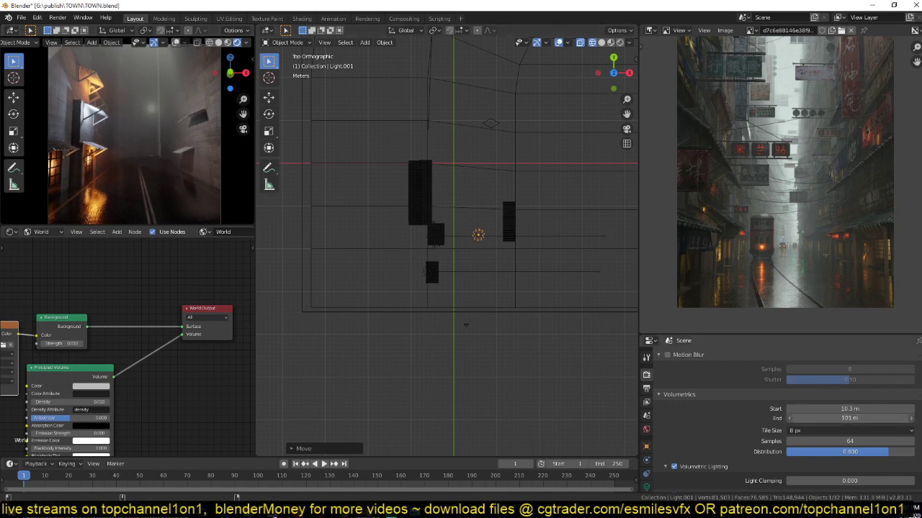
pyautogui.moveTo(870, 418)
pyautogui.mouseDown()
pyautogui.moveTo(889, 418)
pyautogui.moveTo(869, 409)
pyautogui.mouseUp()
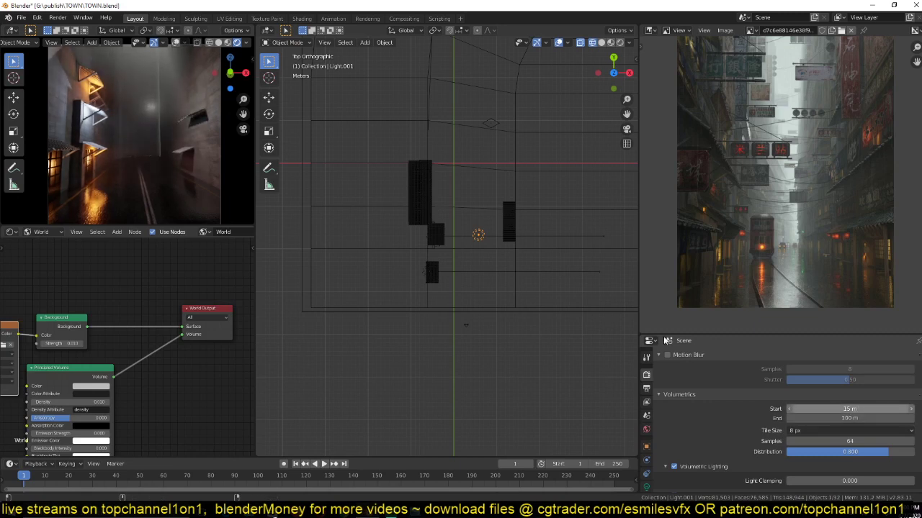
# - Move the original sun light at the far bend of the street slightly along positive X
pyautogui.scroll(-9, 565, 247)
pyautogui.keyDown('shift'); pyautogui.moveTo(563, 249); pyautogui.dragTo(544, 288, button='middle'); pyautogui.keyUp('shift')
pyautogui.scroll(3, 544, 288)
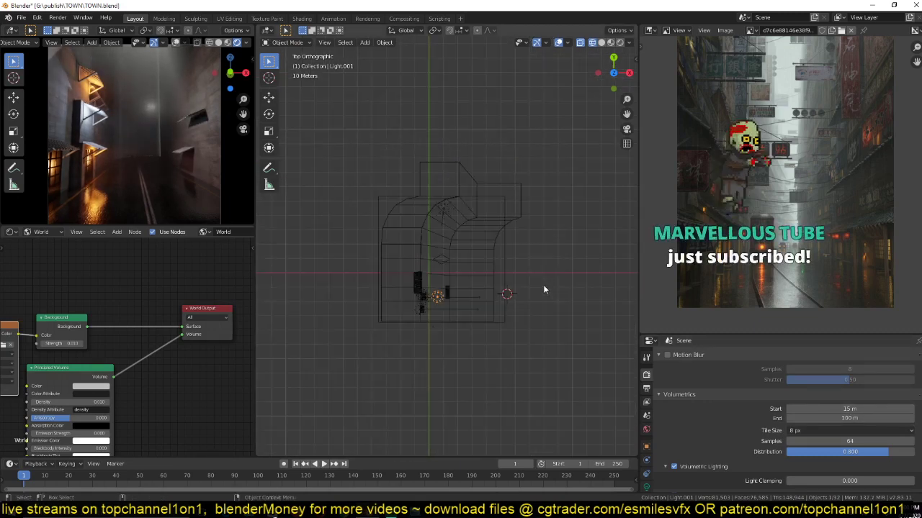
pyautogui.moveTo(443, 209); pyautogui.dragTo(450, 211)
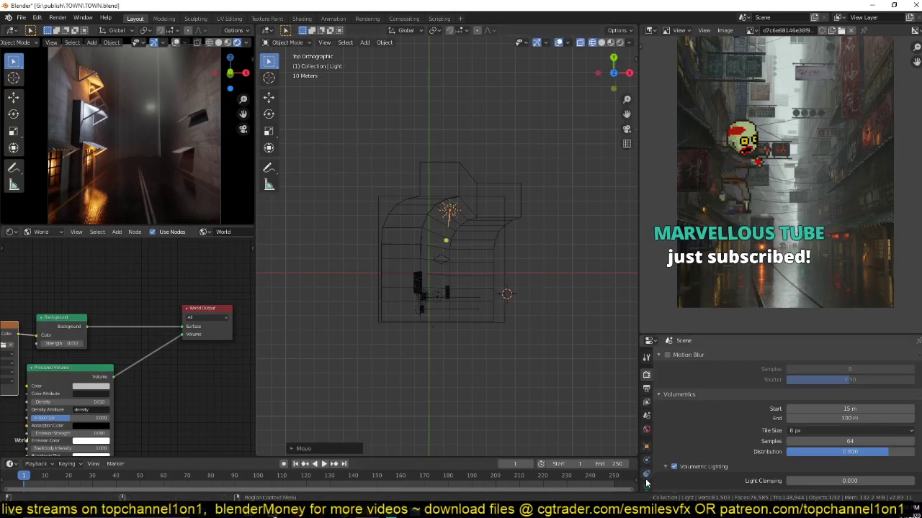
# - Test a strength of 1000 on the original sun light, and set it to 20 instead
pyautogui.click(646, 487)
pyautogui.doubleClick(812, 420)
pyautogui.write('1000')
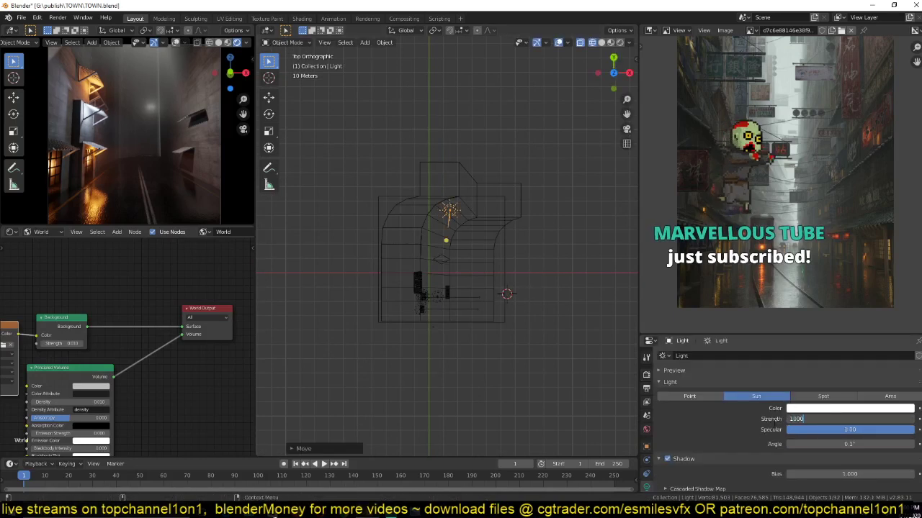
pyautogui.press('Return')
pyautogui.doubleClick(797, 419)
pyautogui.write('2')
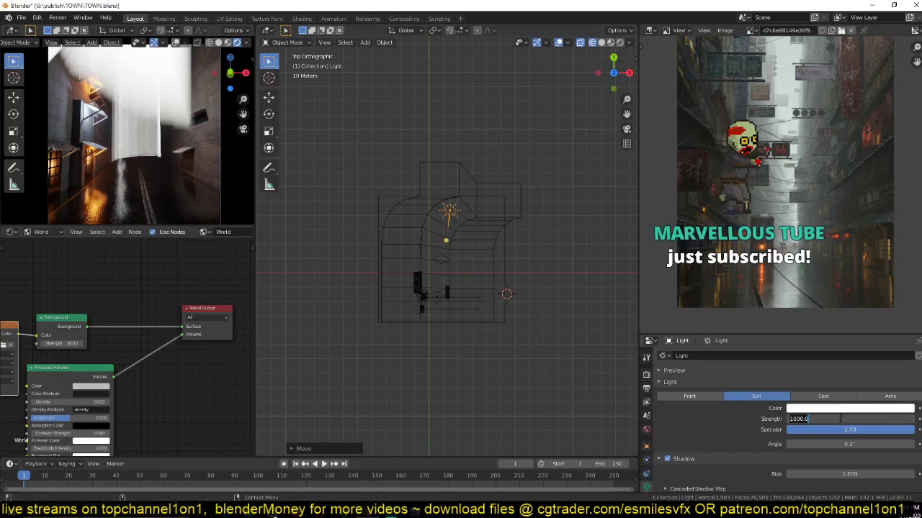
pyautogui.write('0')
pyautogui.press('Return')
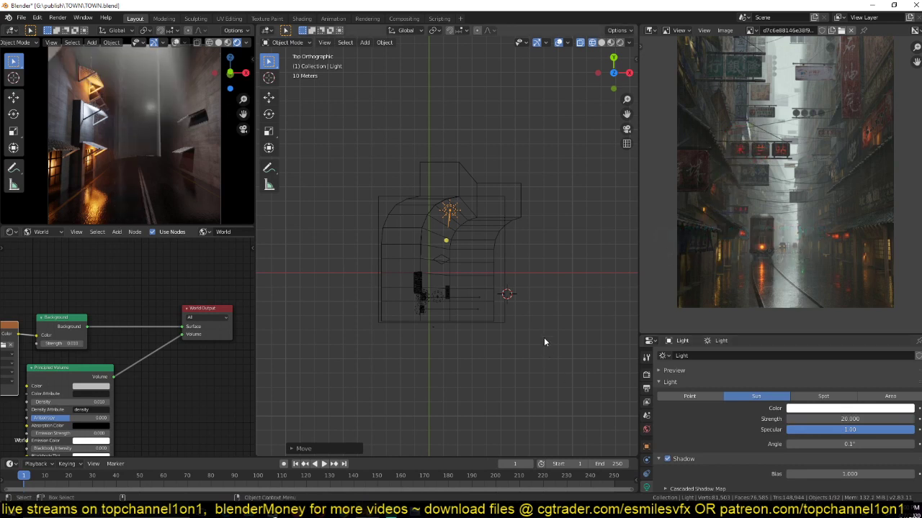
# - Lower the sun light by about 21 m in the side view and save the file
pyautogui.press('KP_3')
pyautogui.press('g')
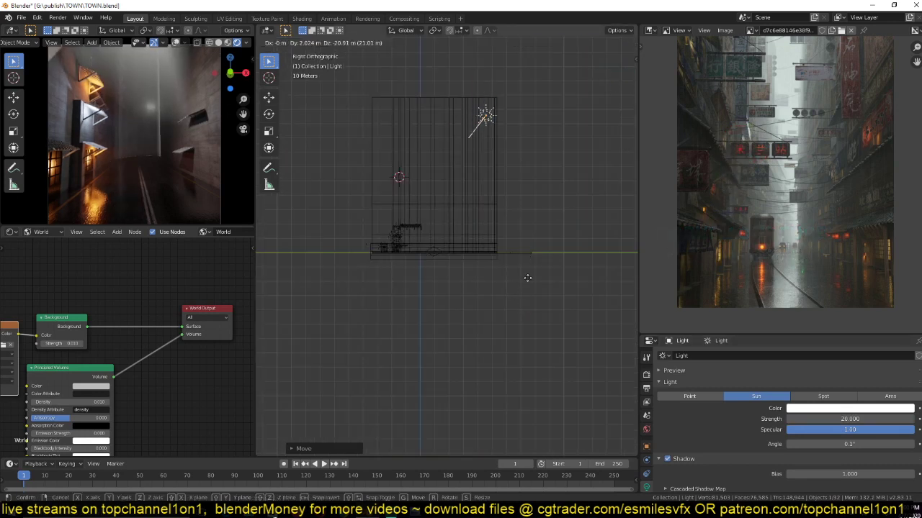
pyautogui.click(528, 281)
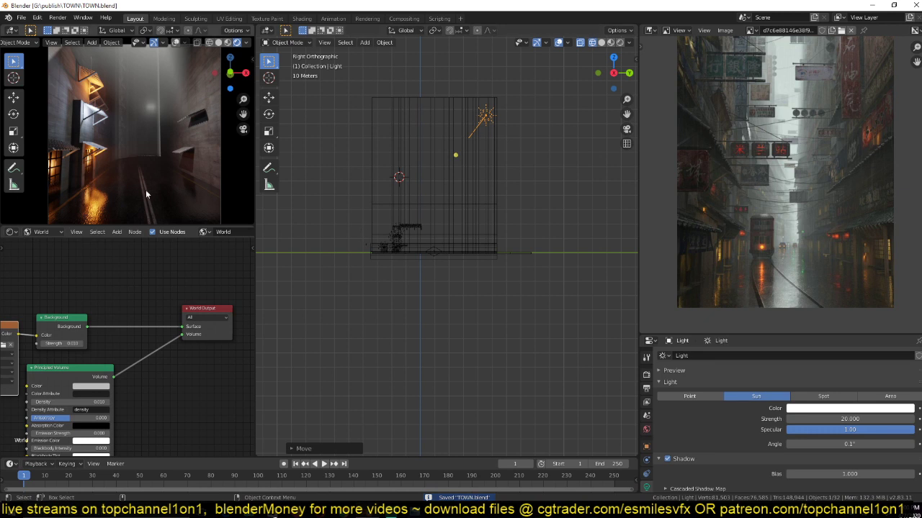
# - Add a plane at a 3D cursor point beyond the far end of the buildings and rotate it 90° about global X
pyautogui.scroll(-2, 181, 171)
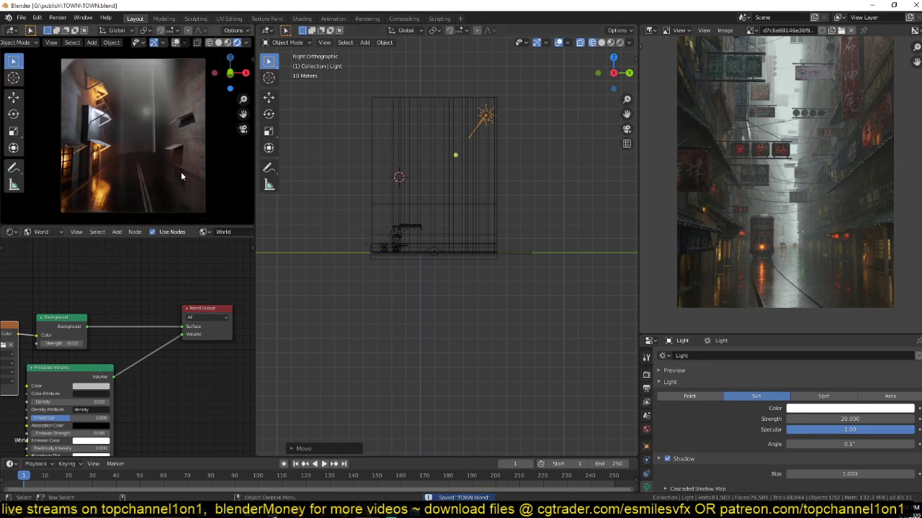
pyautogui.scroll(1, 349, 220)
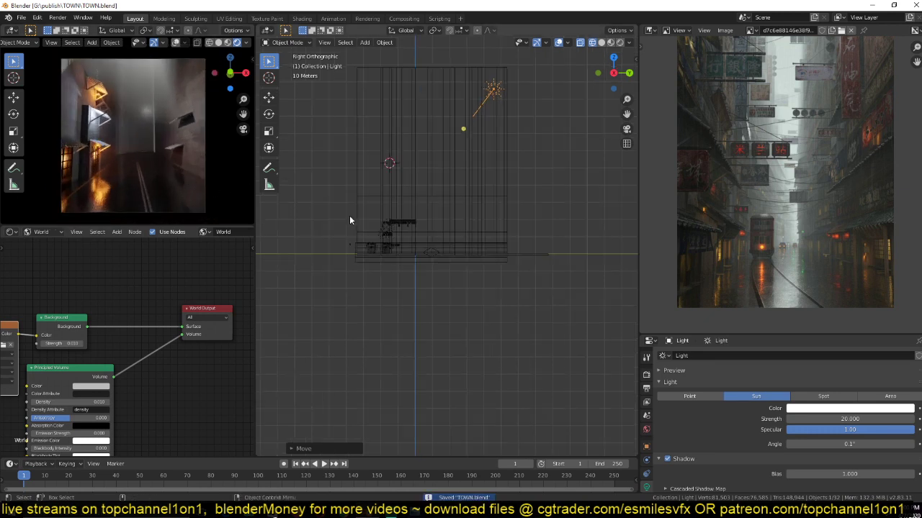
pyautogui.scroll(1, 351, 220)
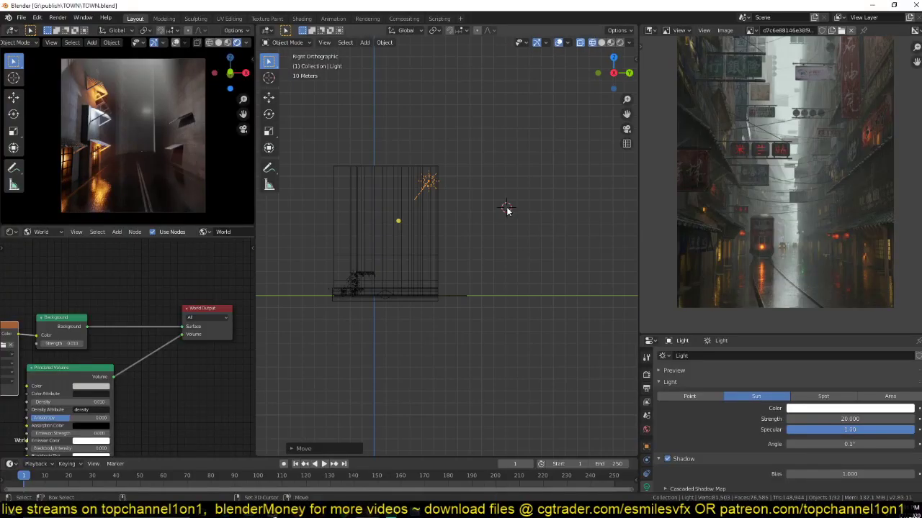
pyautogui.hotkey('shift', 'a')
pyautogui.click(547, 89)
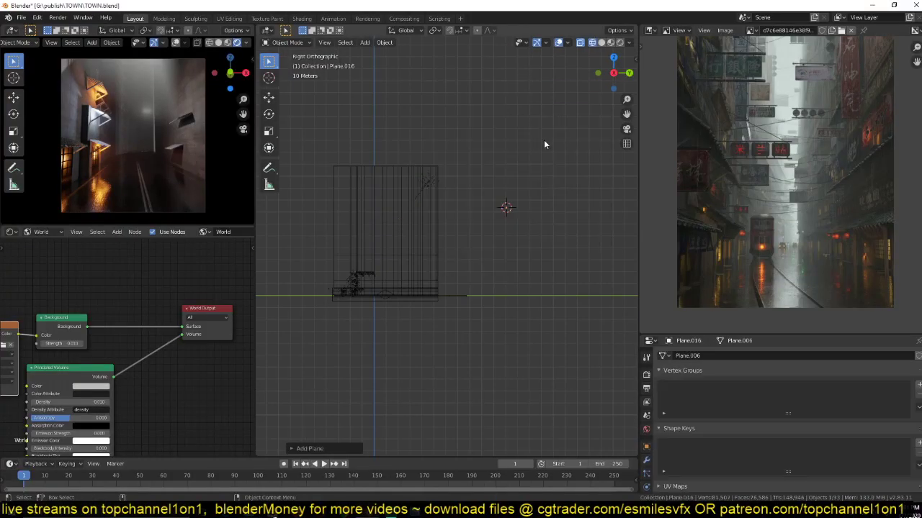
pyautogui.press('r')
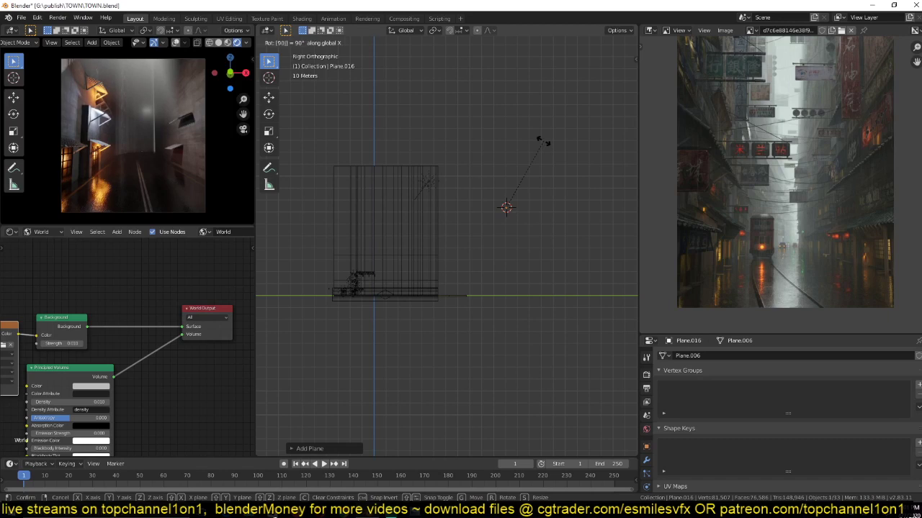
pyautogui.press('Return')
# - Scale the upright plane up into a large backdrop behind the buildings and save the file
pyautogui.scroll(-5, 543, 140)
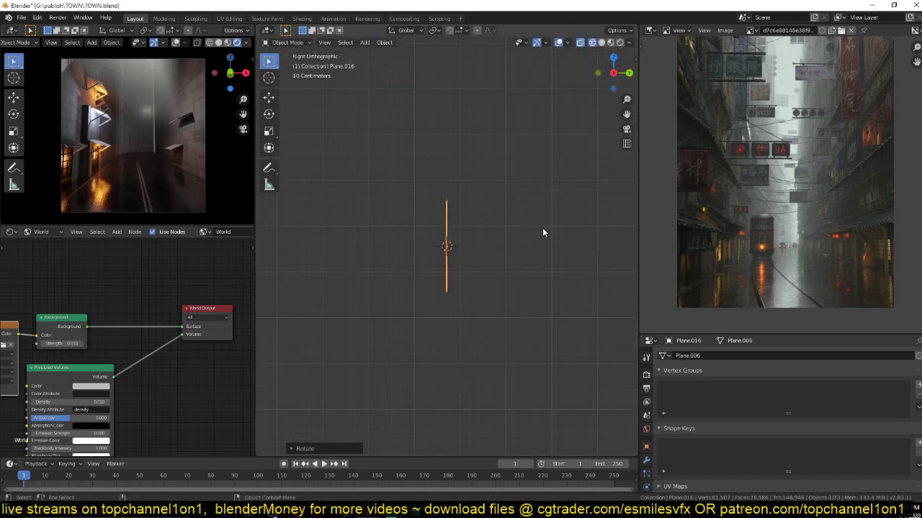
pyautogui.moveTo(543, 228); pyautogui.dragTo(498, 250, button='middle')
pyautogui.press('s')
pyautogui.click(549, 169)
pyautogui.hotkey('shift', 'z')
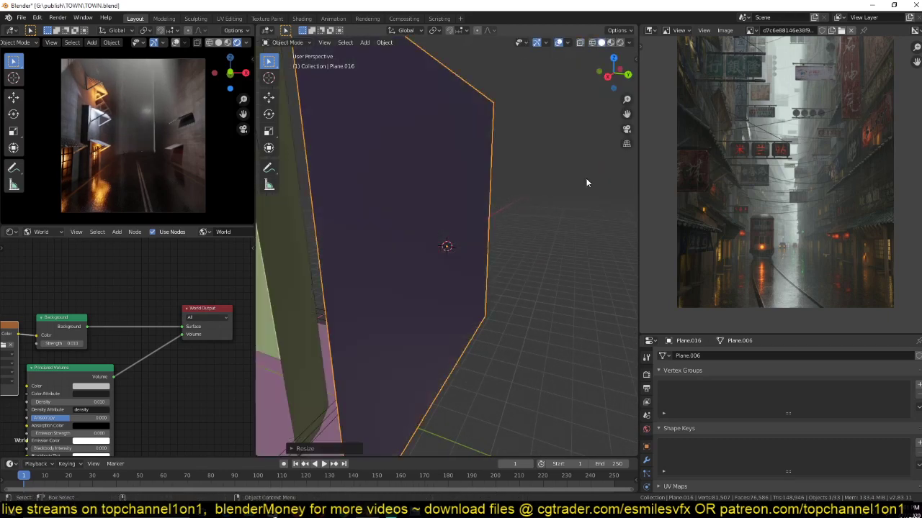
pyautogui.scroll(-4, 586, 180)
pyautogui.moveTo(587, 181); pyautogui.dragTo(510, 210, button='middle')
pyautogui.hotkey('ctrl', 's')
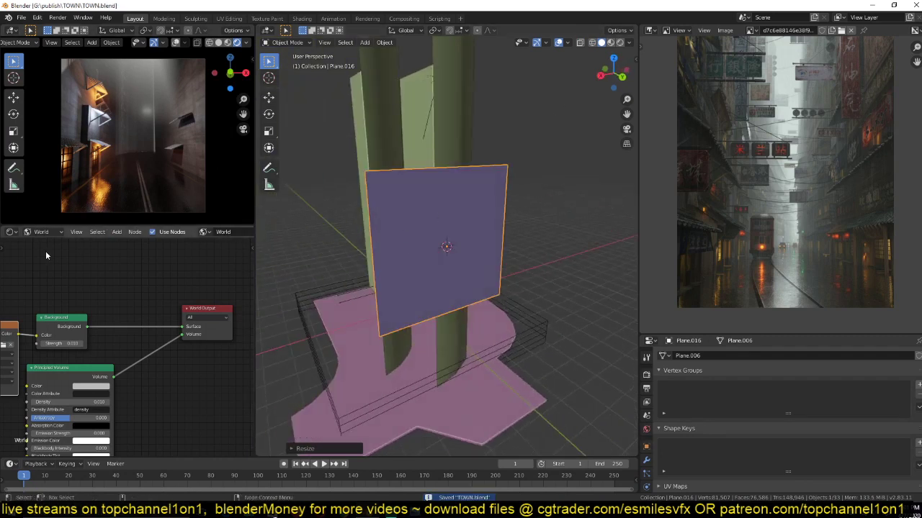
# - Open the backdrop plane's object material in the node editor and add an Image Texture node beside the Principled BSDF
pyautogui.click(44, 243)
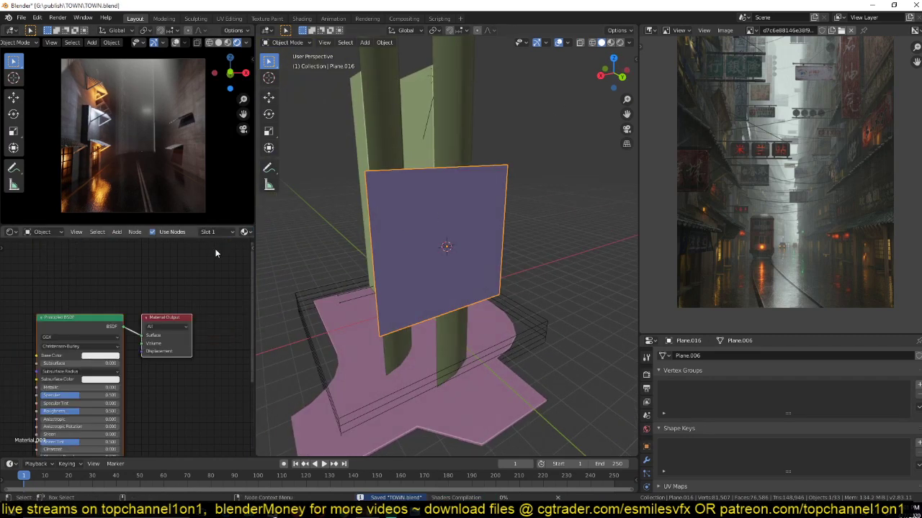
pyautogui.moveTo(58, 302); pyautogui.dragTo(166, 285, button='middle')
pyautogui.hotkey('shift', 'a')
pyautogui.moveTo(76, 339)
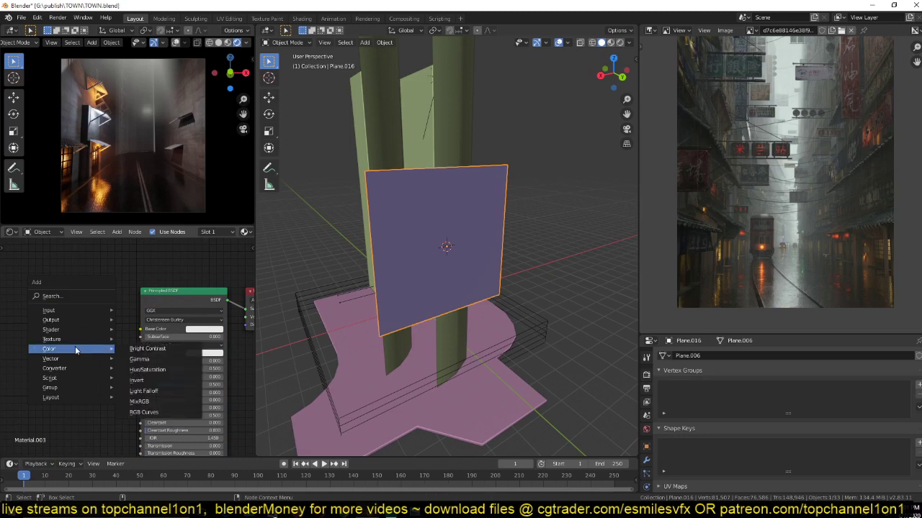
pyautogui.click(155, 257)
pyautogui.click(94, 341)
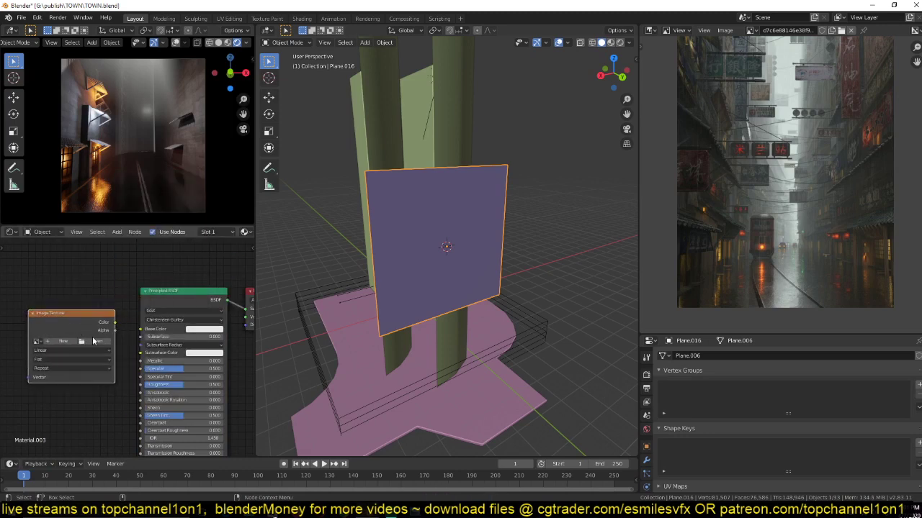
# - Load the 0013-texture residential building image from E:\textures into the Image Texture node and preview it directly on the plane
pyautogui.click(94, 341)
pyautogui.click(250, 362)
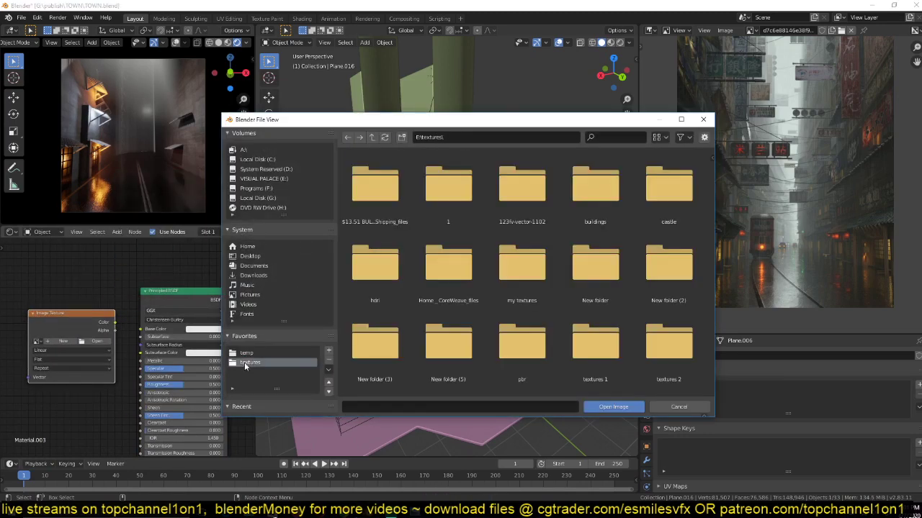
pyautogui.scroll(-3, 430, 270)
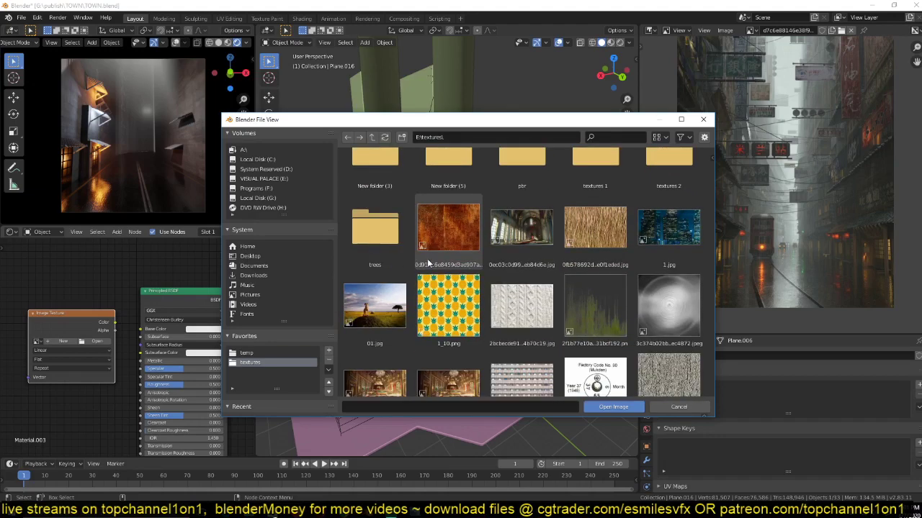
pyautogui.scroll(-8, 429, 264)
pyautogui.scroll(2, 589, 259)
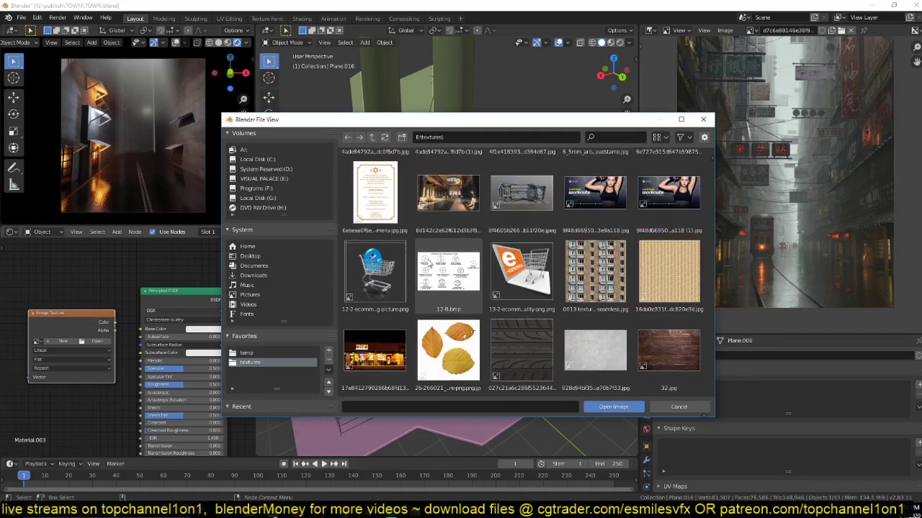
pyautogui.doubleClick(589, 259)
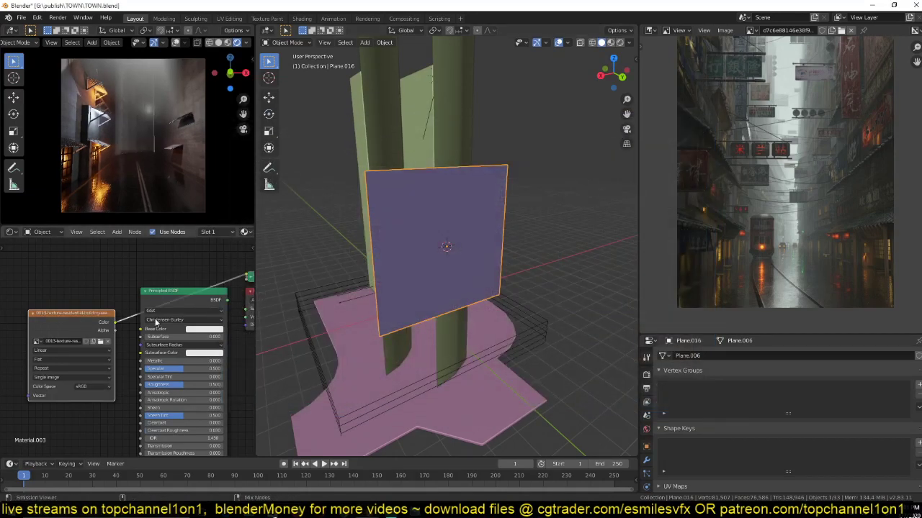
pyautogui.click(611, 41)
# - Scale the textured plane up to several times its size so the apartment facade detail is easy to work on
pyautogui.moveTo(372, 184); pyautogui.dragTo(331, 175, button='middle')
pyautogui.scroll(-4, 375, 189)
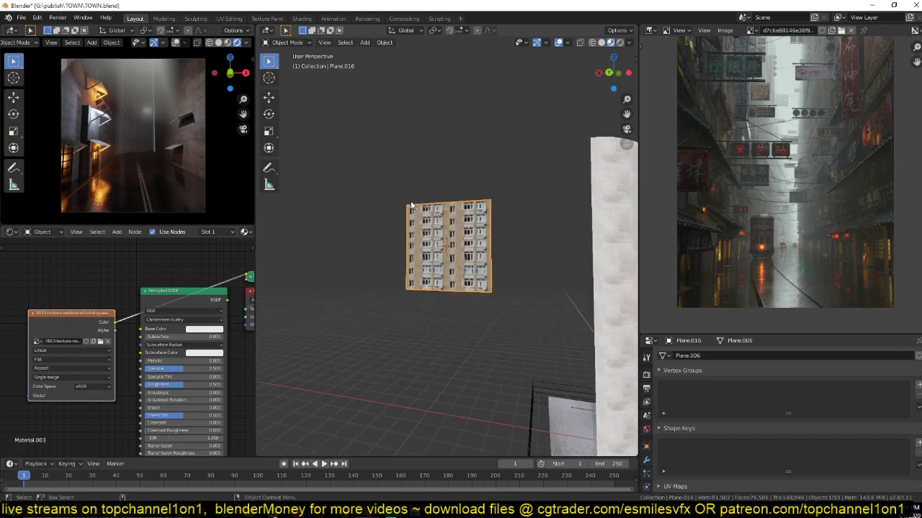
pyautogui.press('s')
pyautogui.click(584, 344)
pyautogui.moveTo(468, 247); pyautogui.dragTo(504, 265, button='middle')
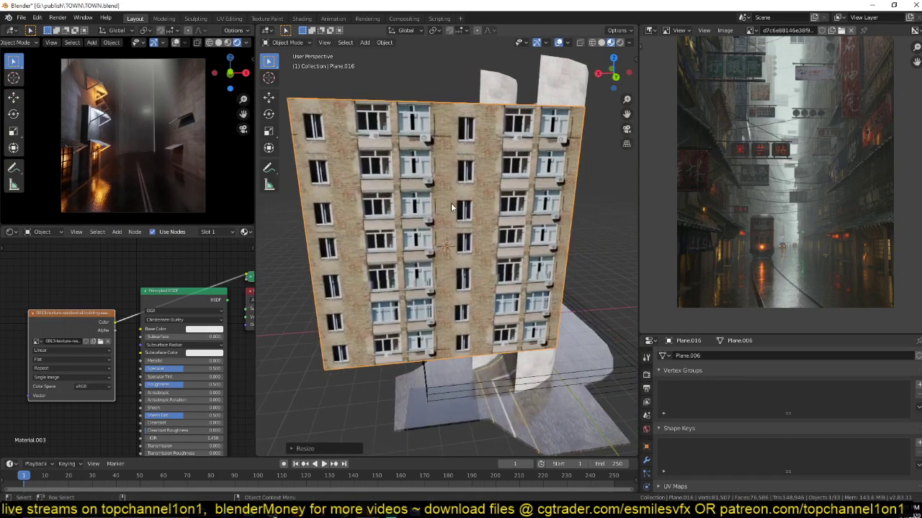
pyautogui.moveTo(453, 206); pyautogui.dragTo(432, 234, button='middle')
pyautogui.scroll(2, 455, 192)
pyautogui.scroll(-2, 463, 245)
# - In Edit Mode, add a vertical loop cut near the middle of the facade, along the edge of a balcony window column
pyautogui.press('Tab')
pyautogui.scroll(1, 421, 187)
pyautogui.moveTo(419, 186); pyautogui.dragTo(422, 151, button='middle')
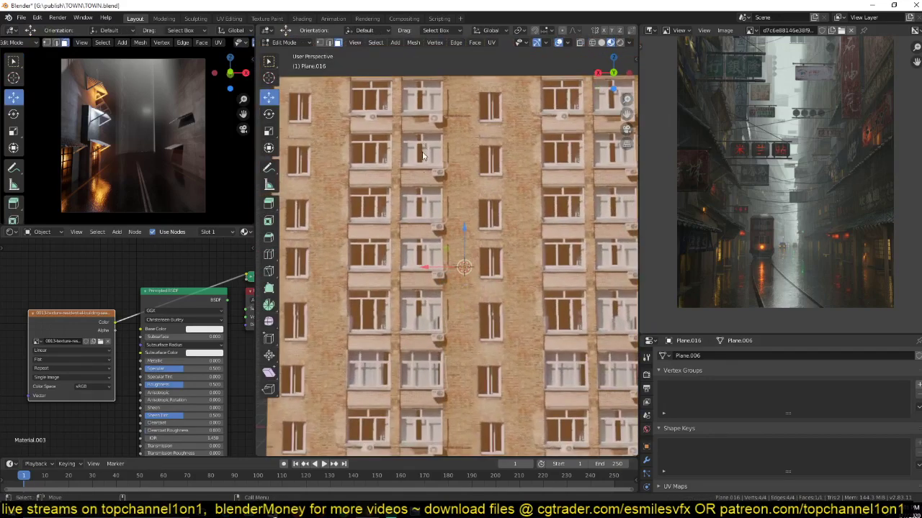
pyautogui.keyDown('shift'); pyautogui.moveTo(437, 247); pyautogui.dragTo(436, 173, button='middle'); pyautogui.keyUp('shift')
pyautogui.scroll(-2, 454, 275)
pyautogui.scroll(2, 454, 276)
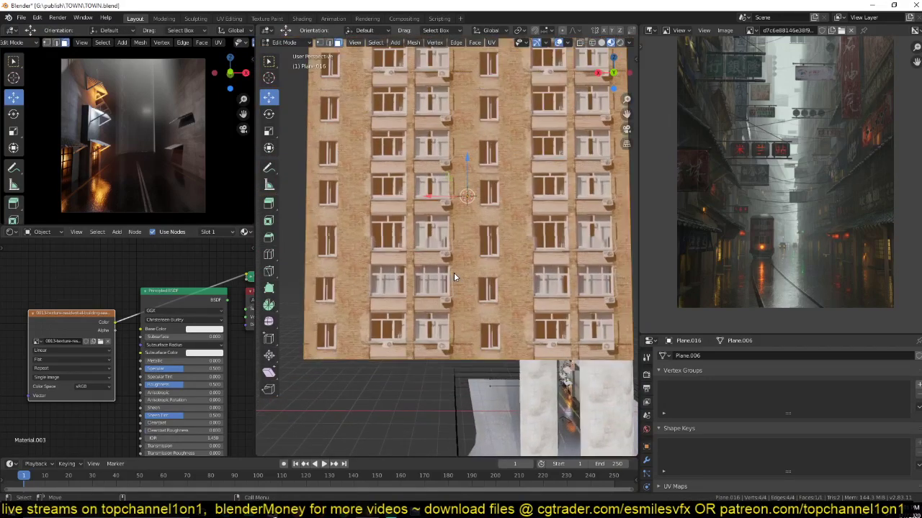
pyautogui.scroll(-3, 453, 275)
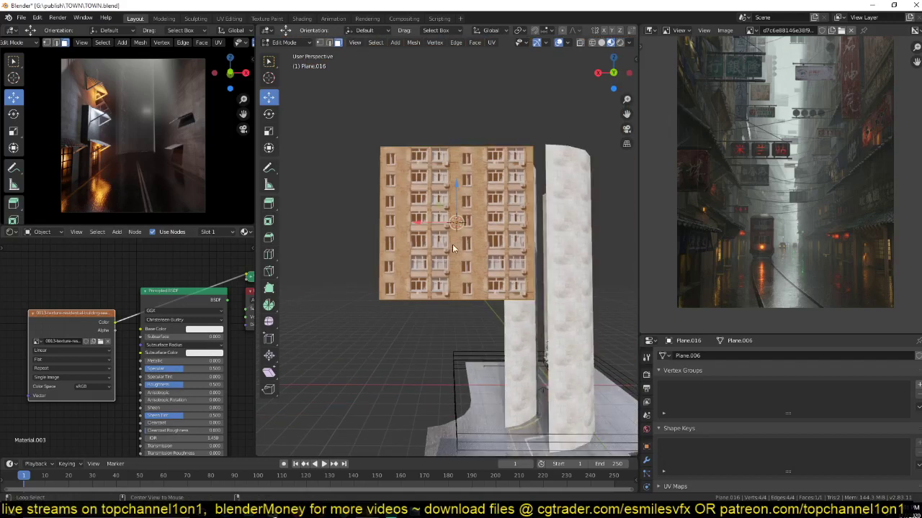
pyautogui.hotkey('ctrl', 'r')
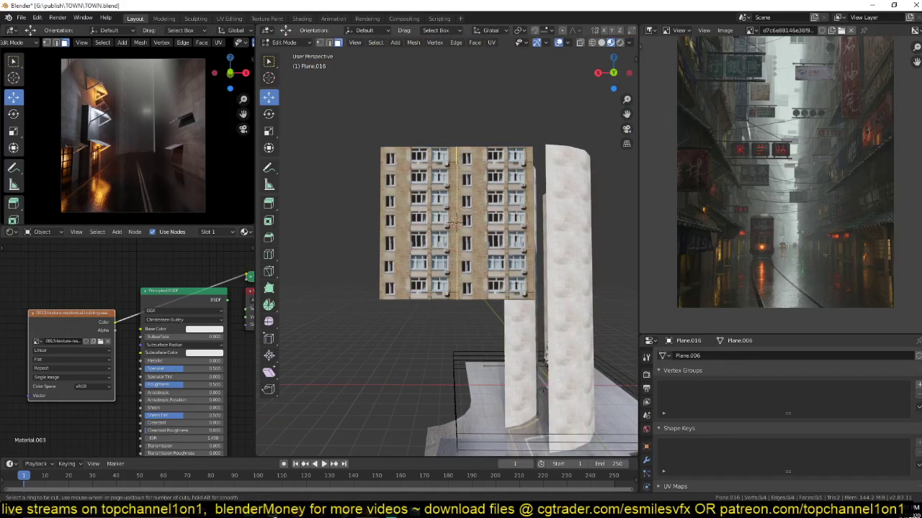
pyautogui.click(455, 151)
pyautogui.scroll(3, 465, 207)
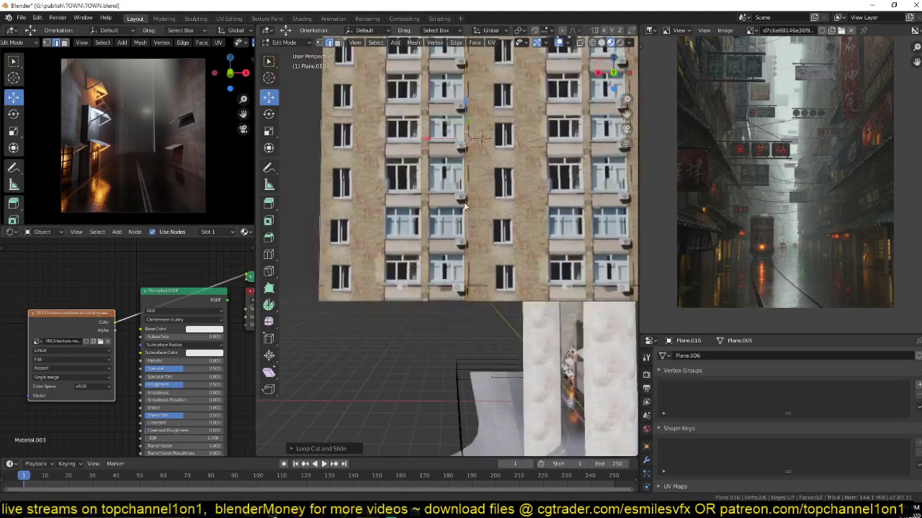
# - Add a horizontal loop cut across the facade, slid down to the second-lowest row of windows
pyautogui.scroll(5, 464, 207)
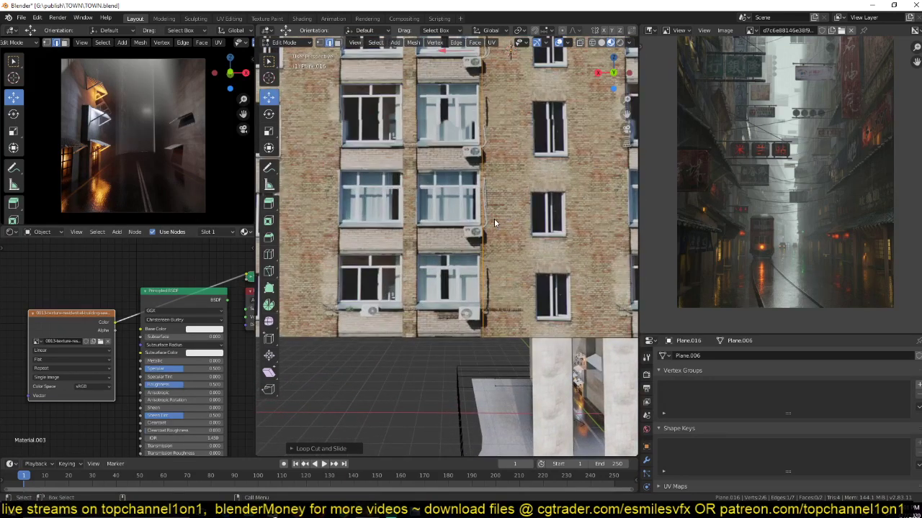
pyautogui.hotkey('ctrl', 'r')
pyautogui.click(486, 226)
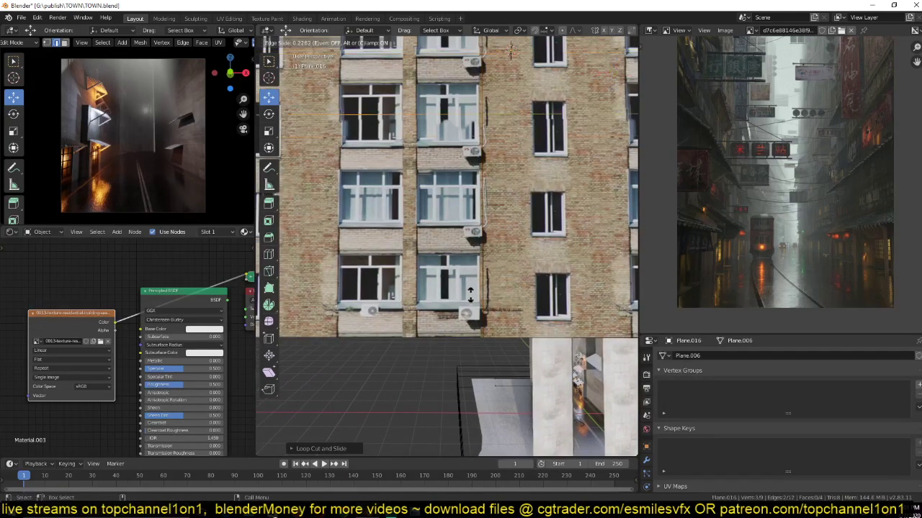
pyautogui.click(489, 380)
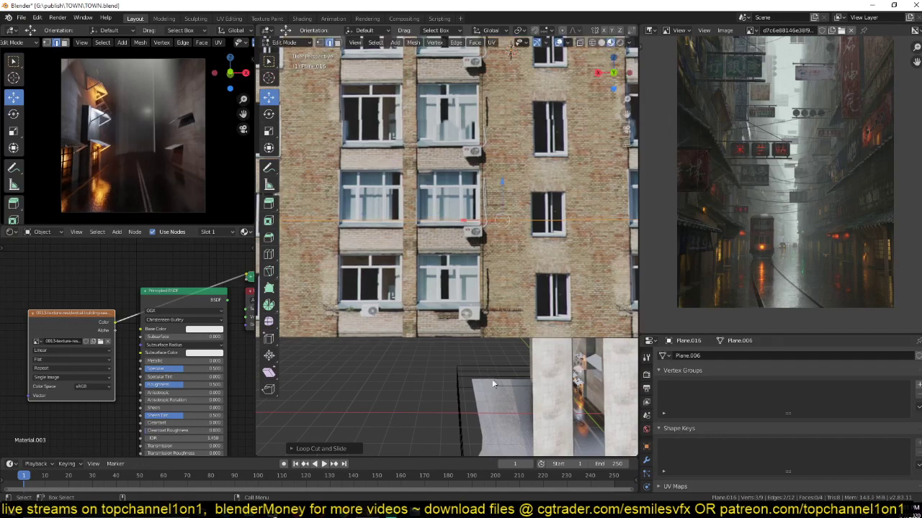
# - Delete the two upper faces and the lower-right face of the facade, keeping only the lower-left section
pyautogui.keyDown('shift'); pyautogui.moveTo(368, 306); pyautogui.dragTo(445, 297, button='middle'); pyautogui.keyUp('shift')
pyautogui.scroll(-4, 446, 294)
pyautogui.press('3')
pyautogui.click(437, 173)
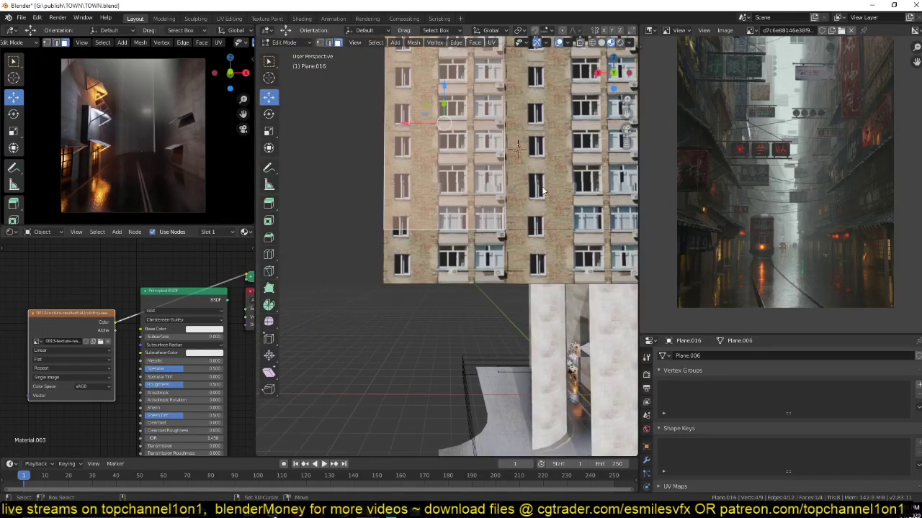
pyautogui.keyDown('shift'); pyautogui.click(569, 194); pyautogui.keyUp('shift')
pyautogui.keyDown('shift'); pyautogui.click(547, 272); pyautogui.keyUp('shift')
pyautogui.press('x')
pyautogui.click(547, 269)
# - Add a vertical loop cut where the brick wall meets the window bay and a horizontal one along the large windows' top edge
pyautogui.scroll(7, 475, 288)
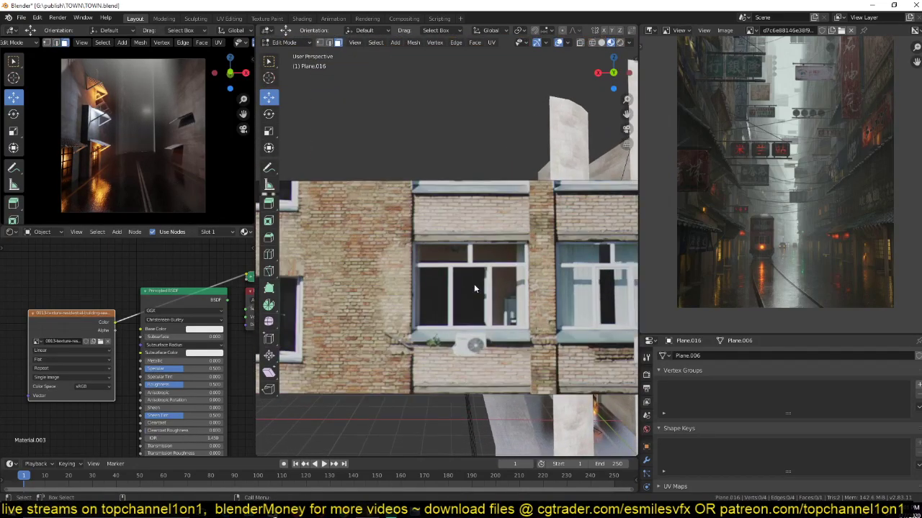
pyautogui.moveTo(475, 288); pyautogui.dragTo(491, 299, button='middle')
pyautogui.hotkey('ctrl', 'r')
pyautogui.click(410, 191)
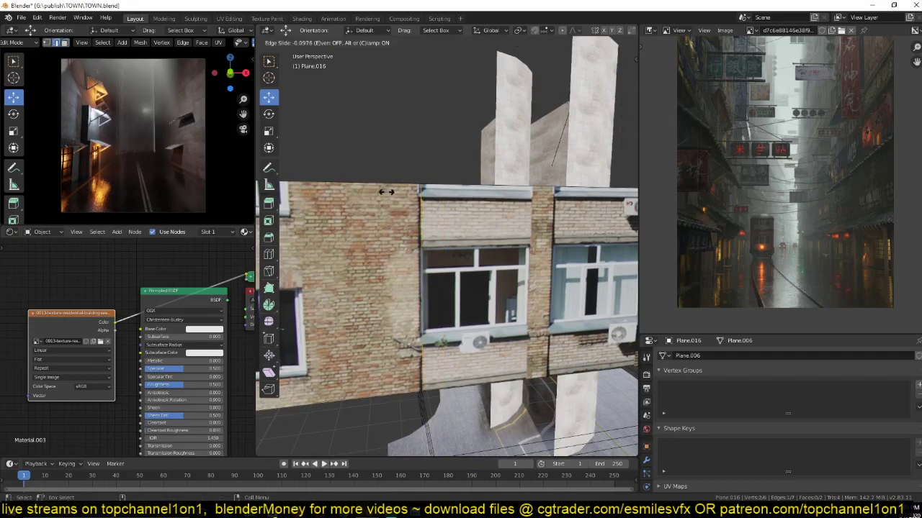
pyautogui.click(386, 195)
pyautogui.moveTo(434, 218); pyautogui.dragTo(472, 247, button='middle')
pyautogui.click(424, 249)
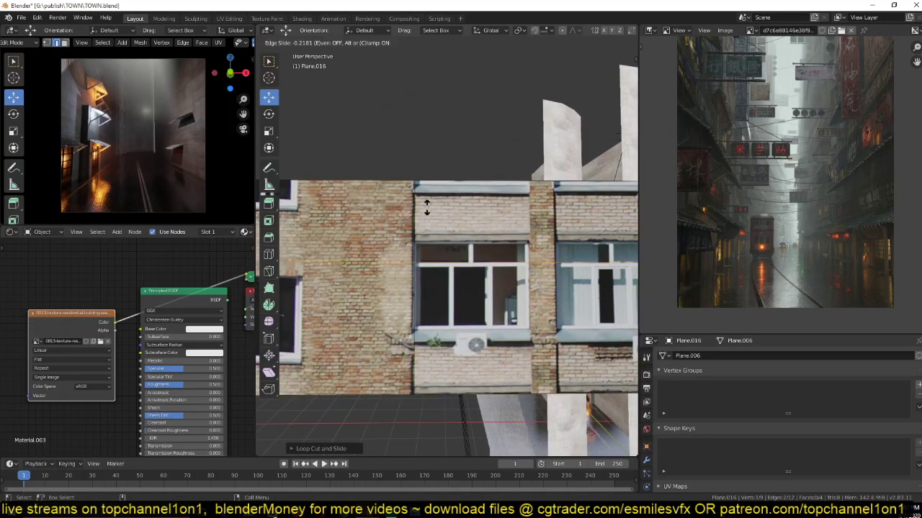
pyautogui.click(426, 206)
# - Add vertical loop cuts along the sides of the brick pillar between the two large windows
pyautogui.hotkey('ctrl', 'r')
pyautogui.click(512, 182)
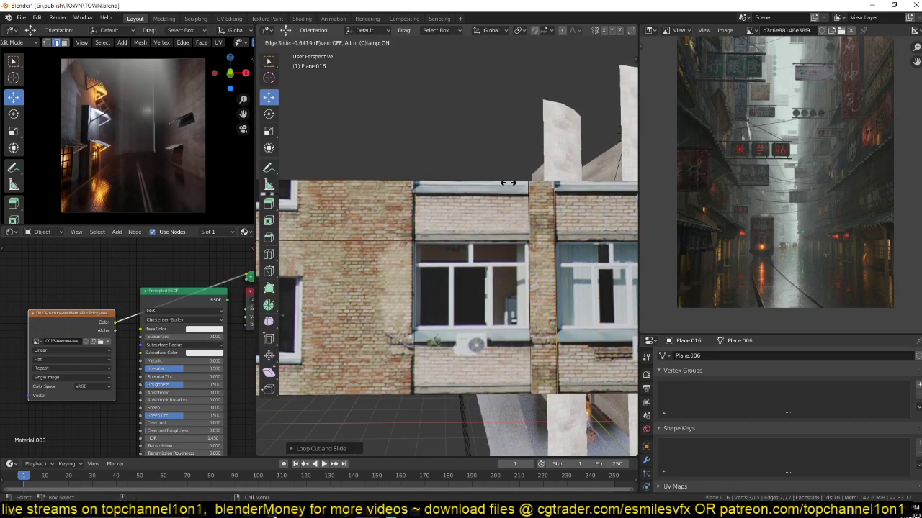
pyautogui.click(508, 183)
# - Select the faces of the brick pillar and the wide brick wall and extrude them about 0.42 m out from the windows
pyautogui.click(536, 232)
pyautogui.keyDown('ctrl'); pyautogui.click(544, 374); pyautogui.keyUp('ctrl')
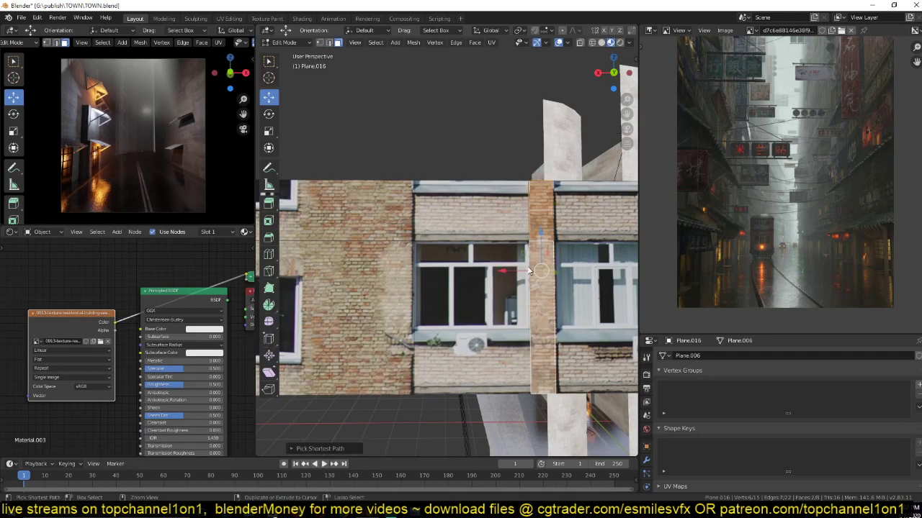
pyautogui.moveTo(481, 208); pyautogui.dragTo(464, 249, button='middle')
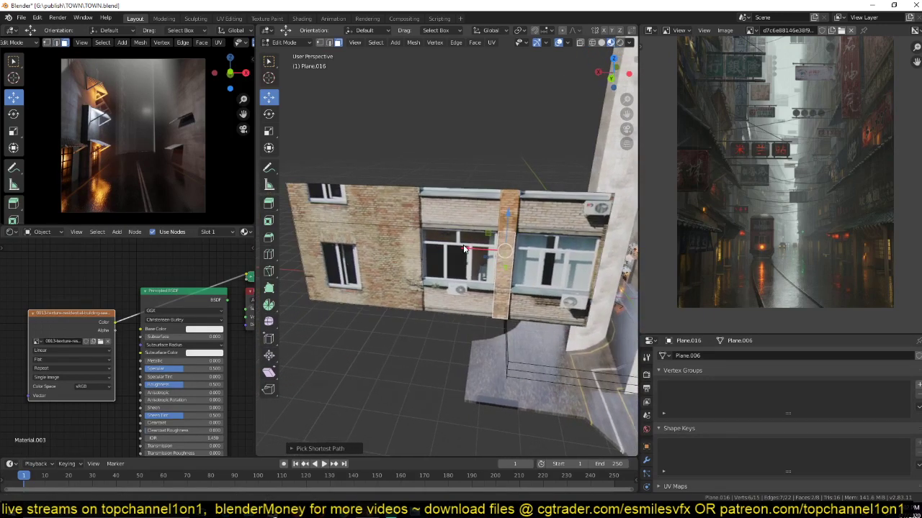
pyautogui.click(367, 234)
pyautogui.moveTo(367, 234); pyautogui.dragTo(376, 247, button='middle')
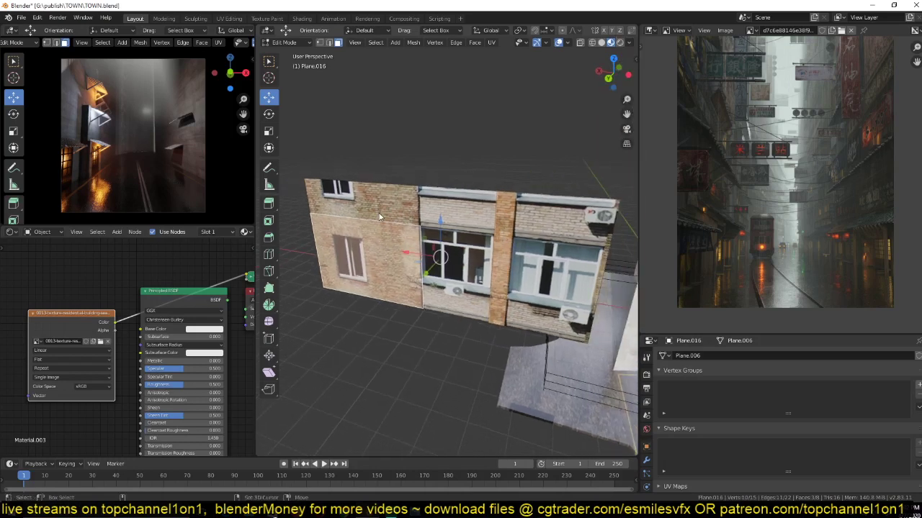
pyautogui.press('e')
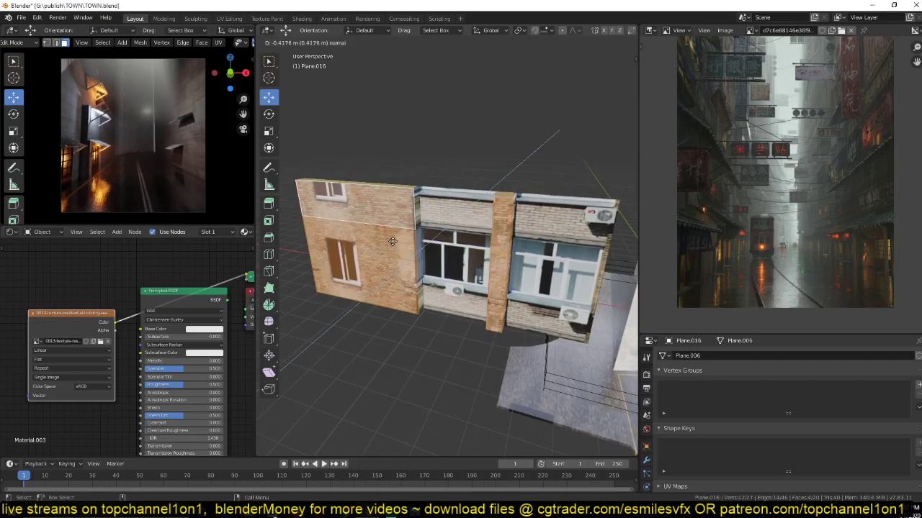
pyautogui.click(392, 241)
# - Isolate the facade piece and delete the whole horizontal strip of faces above the large windows
pyautogui.moveTo(392, 241); pyautogui.dragTo(432, 214, button='middle')
pyautogui.scroll(-5, 488, 240)
pyautogui.press('KP_Divide')
pyautogui.click(455, 224)
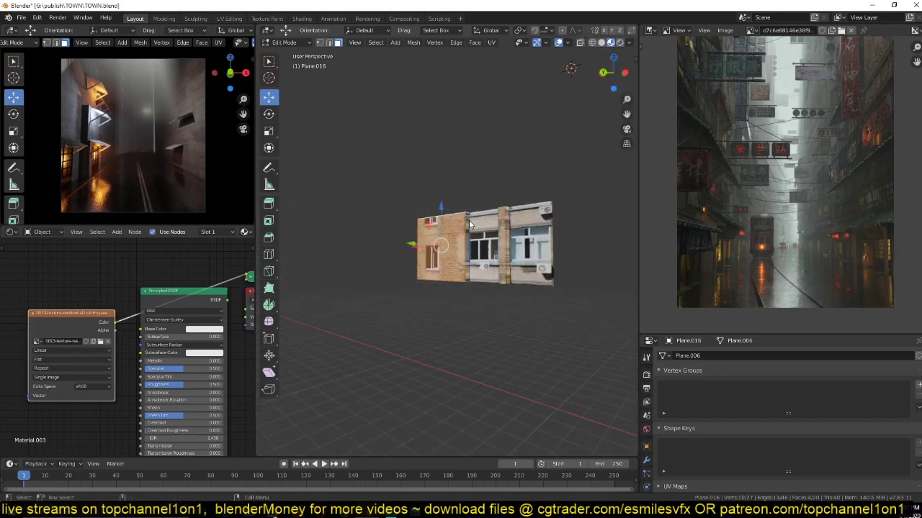
pyautogui.keyDown('alt'); pyautogui.click(470, 226); pyautogui.keyUp('alt')
pyautogui.press('KP_Divide')
pyautogui.hotkey('shift', 'z')
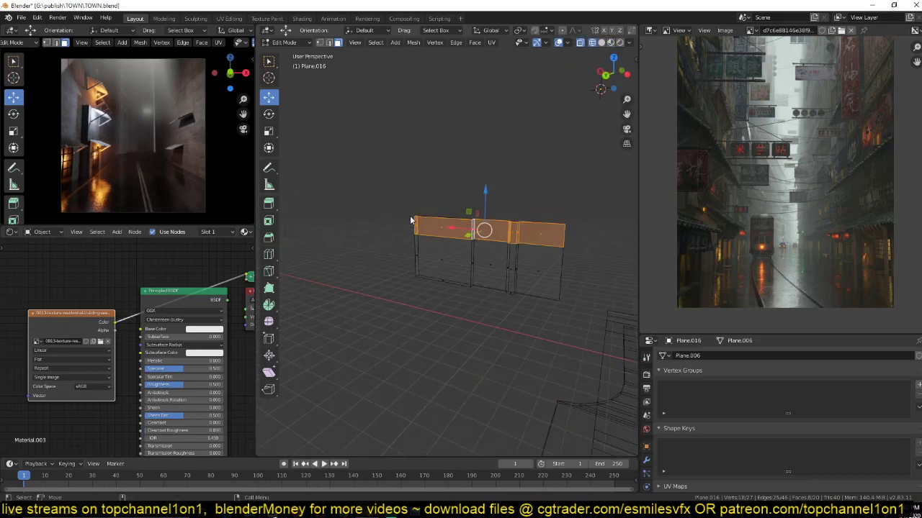
pyautogui.moveTo(410, 218); pyautogui.dragTo(421, 185, button='middle')
pyautogui.keyDown('ctrl'); pyautogui.moveTo(356, 193); pyautogui.dragTo(588, 231); pyautogui.keyUp('ctrl')
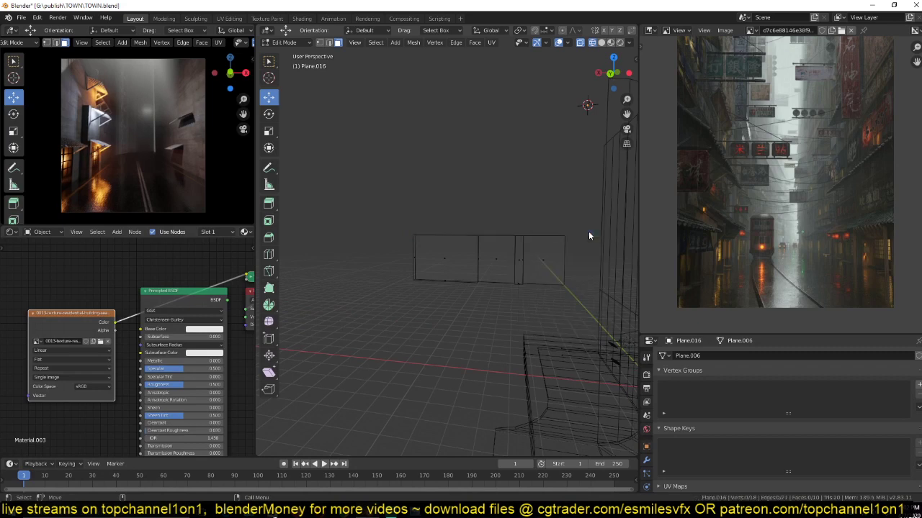
pyautogui.click(610, 42)
# - Add vertical loop cuts along both sides of the small window in the brick wall
pyautogui.moveTo(497, 241); pyautogui.dragTo(490, 247, button='middle')
pyautogui.press('Tab')
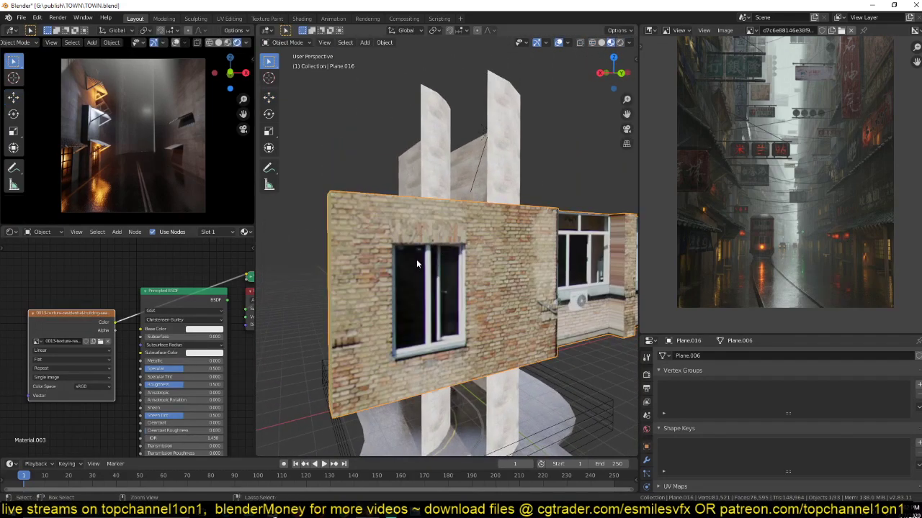
pyautogui.press('Tab')
pyautogui.moveTo(443, 216); pyautogui.dragTo(382, 210, button='middle')
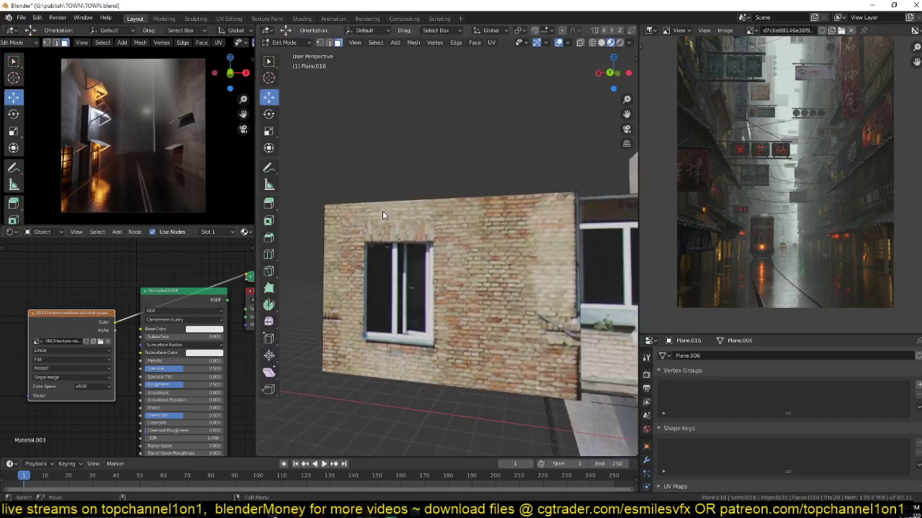
pyautogui.click(416, 191)
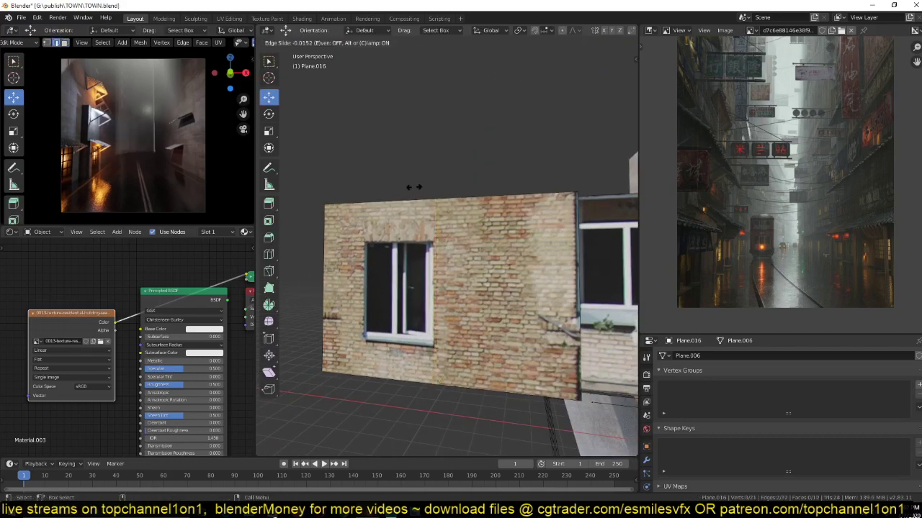
pyautogui.click(352, 211)
# - Add horizontal loop cuts along the top and bottom edges of the small window
pyautogui.hotkey('ctrl', 'r')
pyautogui.click(356, 257)
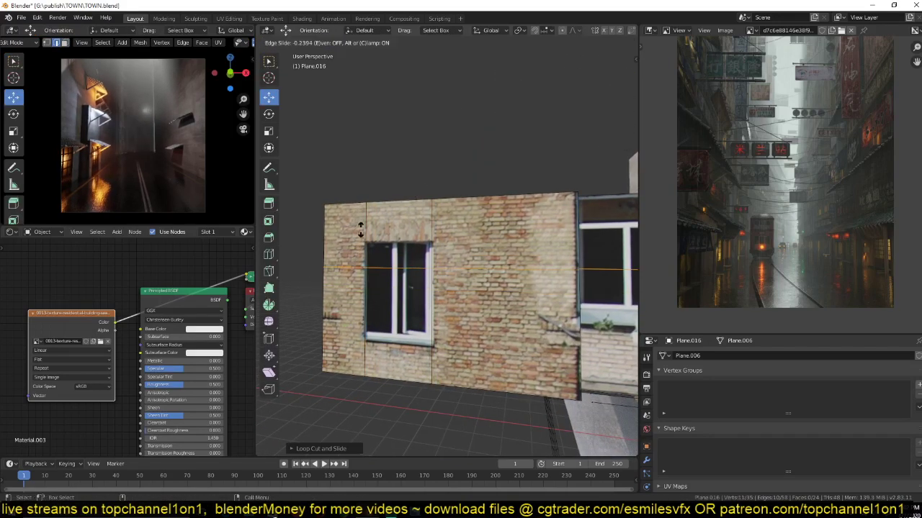
pyautogui.click(368, 206)
pyautogui.hotkey('ctrl', 'r')
pyautogui.click(365, 304)
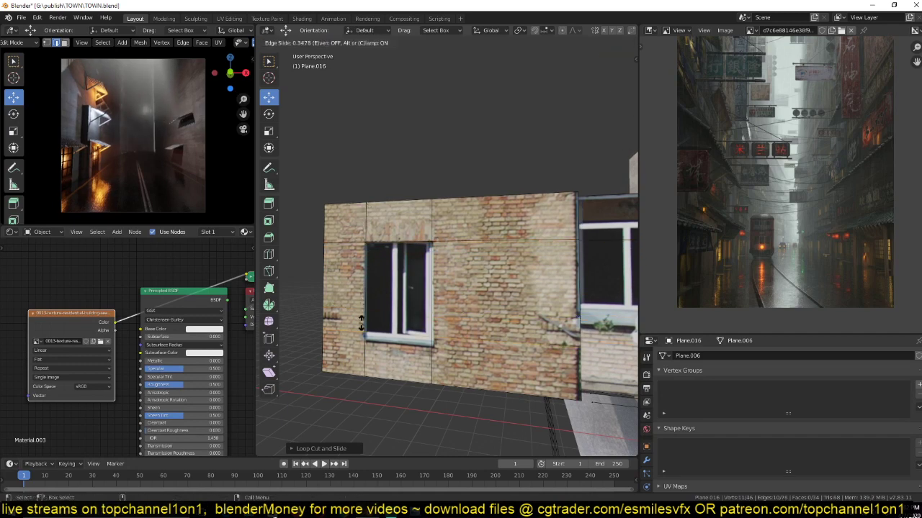
pyautogui.click(363, 332)
# - Select the small window's face and extrude it to give the window opening depth in the brick wall
pyautogui.press('3')
pyautogui.click(417, 293)
pyautogui.moveTo(419, 295); pyautogui.dragTo(398, 319, button='middle')
pyautogui.press('e')
pyautogui.click(434, 309)
# - Add a horizontal loop cut across the facade along the underside of the large windows' sills
pyautogui.keyDown('shift'); pyautogui.moveTo(530, 321); pyautogui.dragTo(454, 256, button='middle'); pyautogui.keyUp('shift')
pyautogui.hotkey('ctrl', 'r')
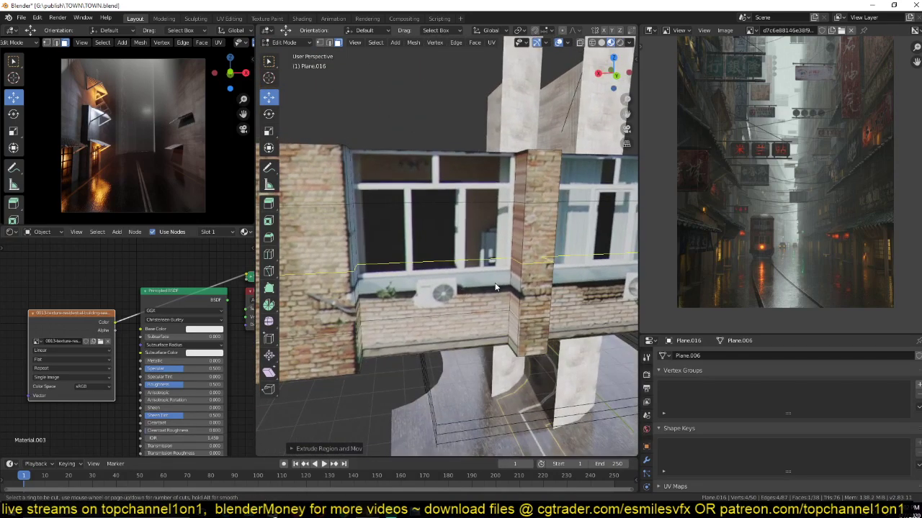
pyautogui.click(499, 291)
pyautogui.click(501, 304)
# - Add a vertical loop cut along the outer edge of the second large window
pyautogui.moveTo(501, 304); pyautogui.dragTo(567, 193, button='middle')
pyautogui.hotkey('ctrl', 'r')
pyautogui.click(568, 196)
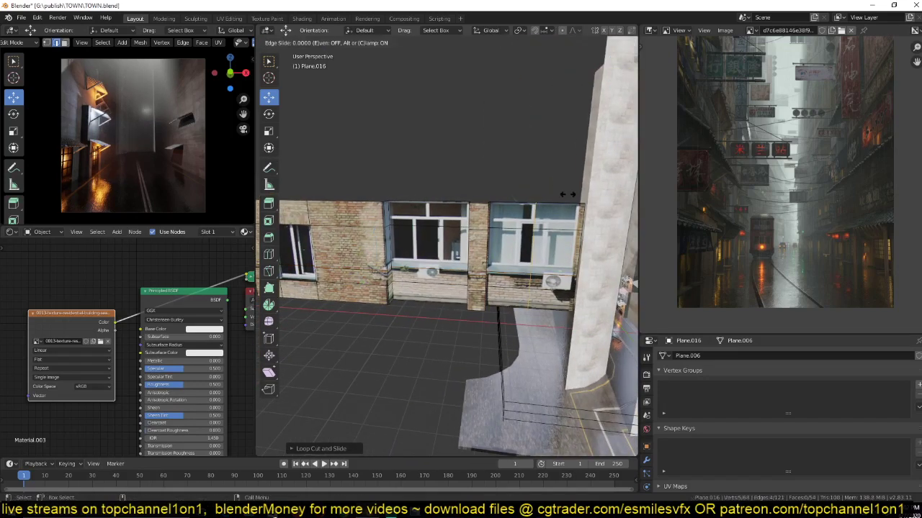
pyautogui.click(609, 195)
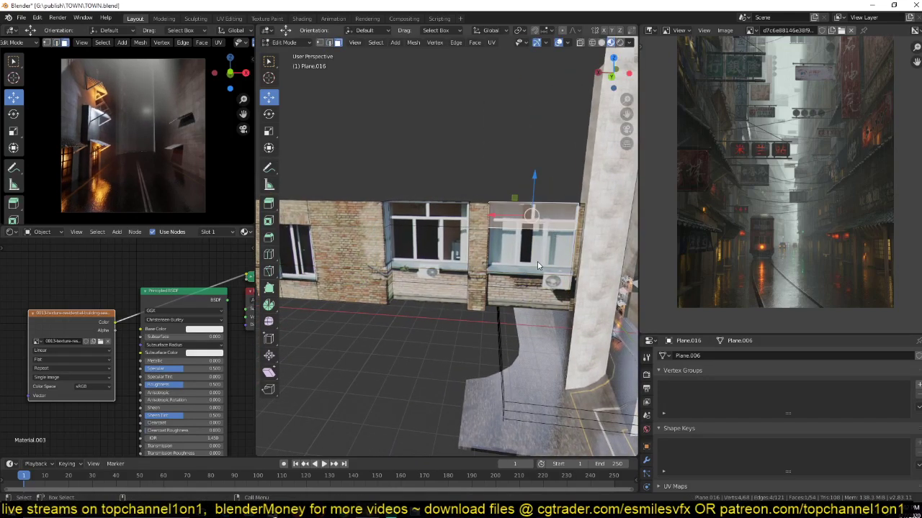
# - Try extruding the faces around the second large window to add depth and inspect the facade
pyautogui.press('/')
pyautogui.moveTo(537, 263); pyautogui.dragTo(391, 280, button='middle')
pyautogui.press('e')
pyautogui.click(408, 265)
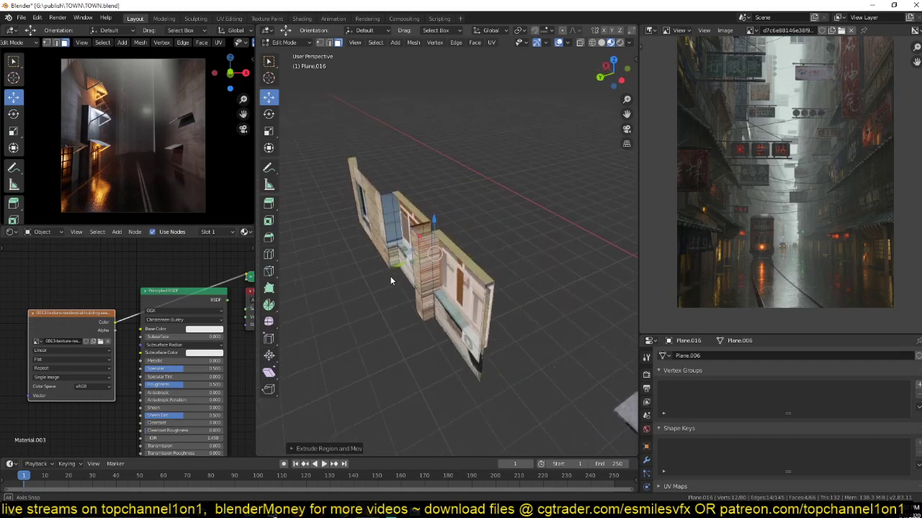
pyautogui.moveTo(459, 266); pyautogui.dragTo(475, 281, button='middle')
pyautogui.press('Tab')
pyautogui.scroll(5, 468, 267)
pyautogui.scroll(3, 462, 291)
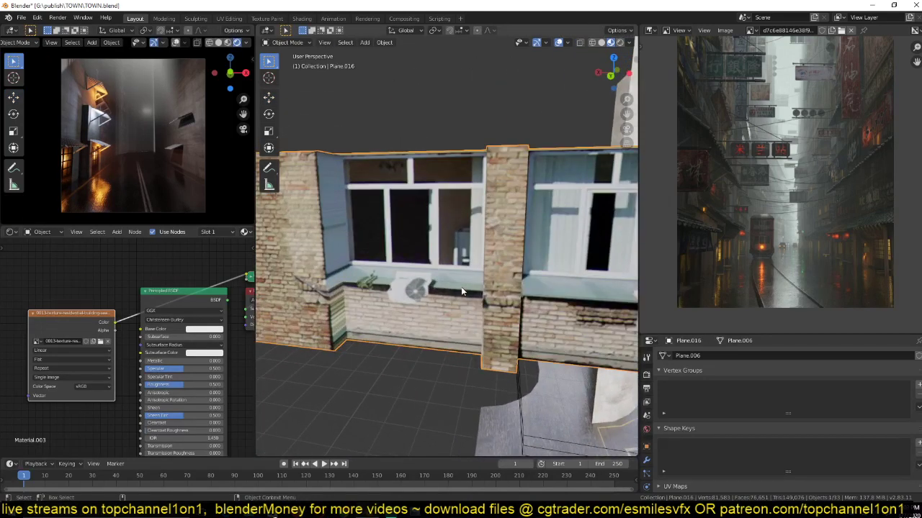
# - Try a centred vertical loop cut through the first large window and its air conditioner and undo it
pyautogui.press('Tab')
pyautogui.moveTo(432, 241); pyautogui.dragTo(450, 292, button='middle')
pyautogui.scroll(3, 453, 303)
pyautogui.hotkey('ctrl', 'r')
pyautogui.click(458, 301)
pyautogui.rightClick(459, 300)
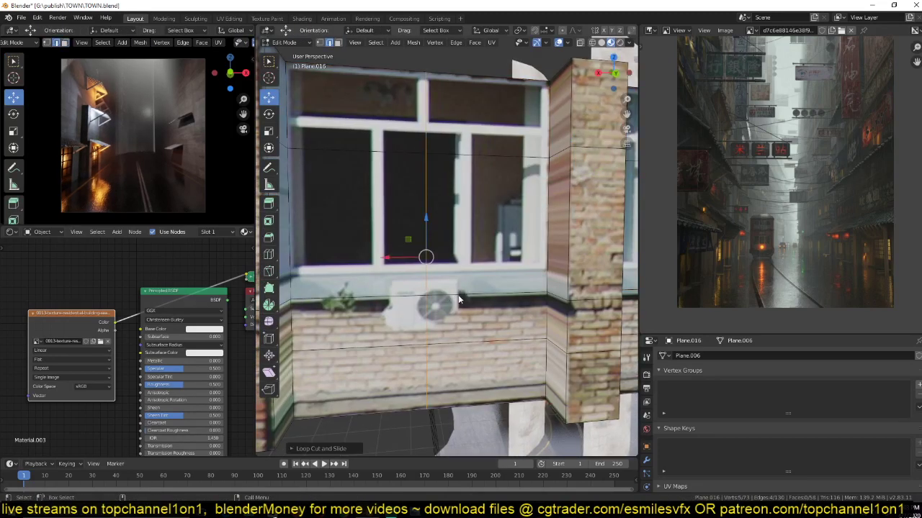
pyautogui.hotkey('ctrl', 'z')
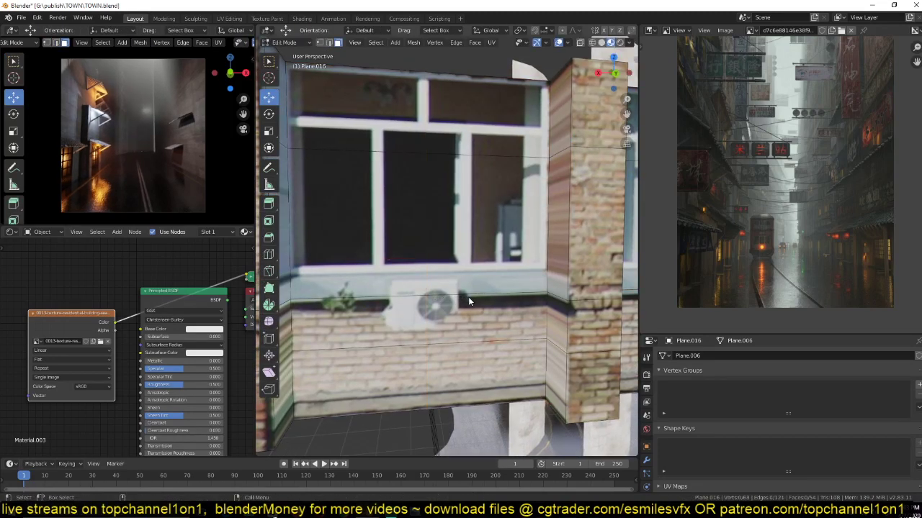
# - Try adding a plane at the air conditioner below the window, rotated 90° about the X axis
pyautogui.moveTo(468, 297); pyautogui.dragTo(356, 307, button='middle')
pyautogui.press('KP_1')
pyautogui.scroll(2, 452, 296)
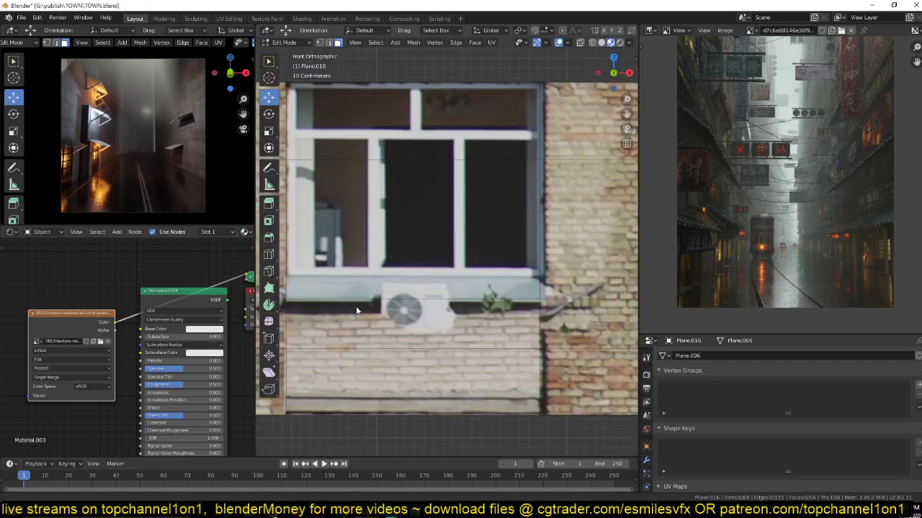
pyautogui.scroll(-5, 363, 308)
pyautogui.scroll(3, 454, 279)
pyautogui.hotkey('shift', 'a')
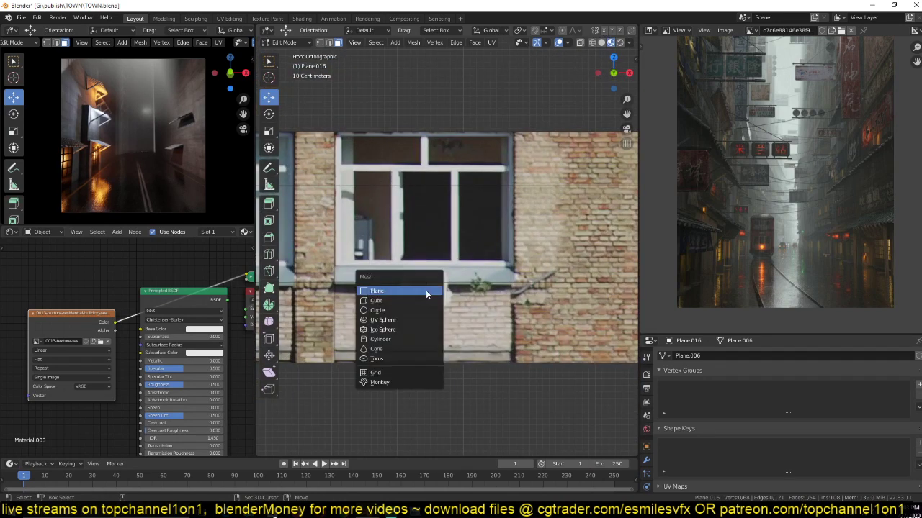
pyautogui.click(435, 289)
pyautogui.write('gr')
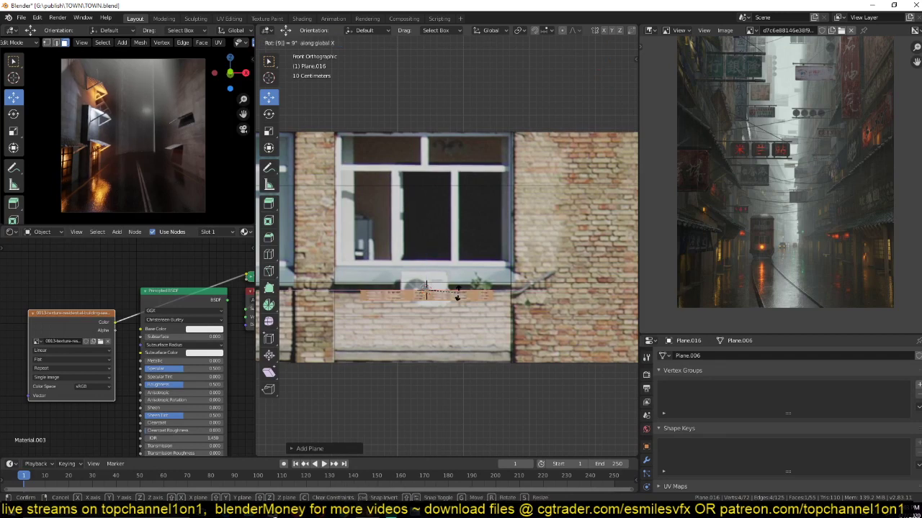
pyautogui.write('x90')
pyautogui.press('Return')
# - Try scaling the plane down and moving it over the air conditioner under the window
pyautogui.press('s')
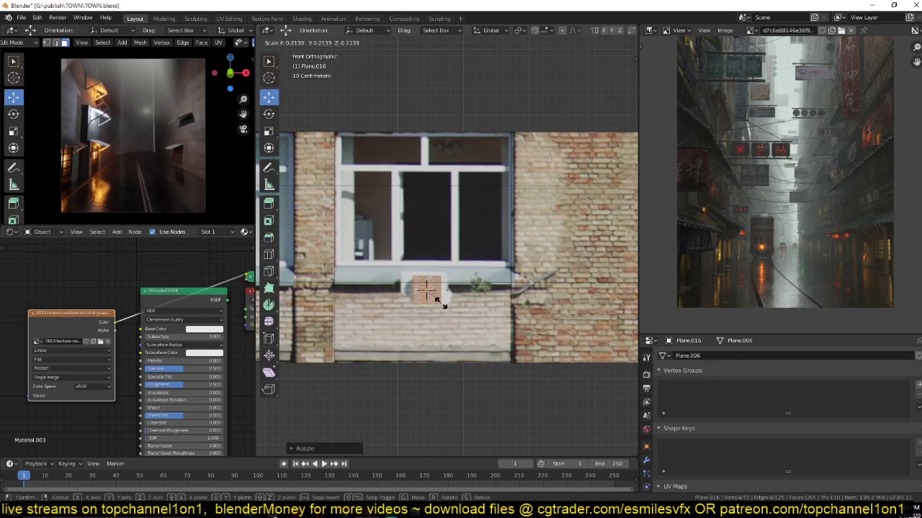
pyautogui.click(442, 303)
pyautogui.press('g')
pyautogui.click(445, 301)
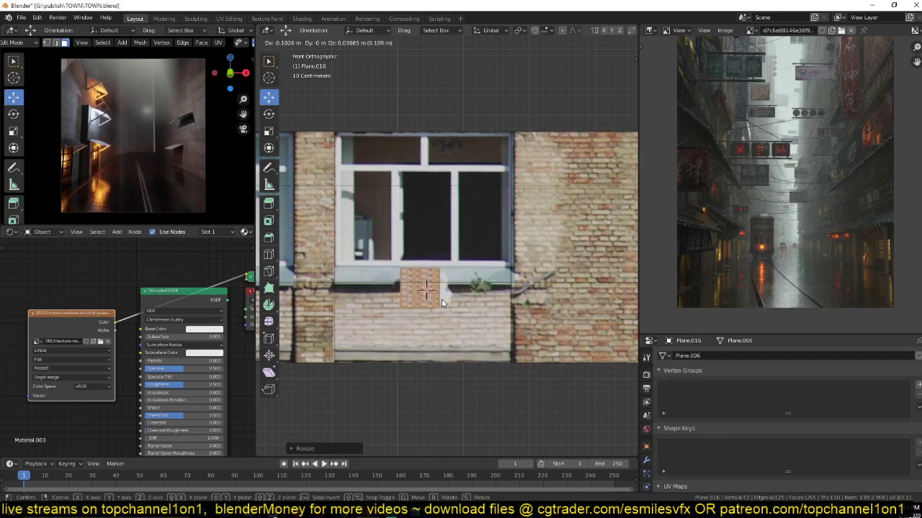
pyautogui.press('Tab')
pyautogui.press('u')
pyautogui.click(442, 302)
# - Duplicate the lower window face and the air conditioner face below it and place the copy above the facade
pyautogui.scroll(-1, 442, 302)
pyautogui.click(435, 227)
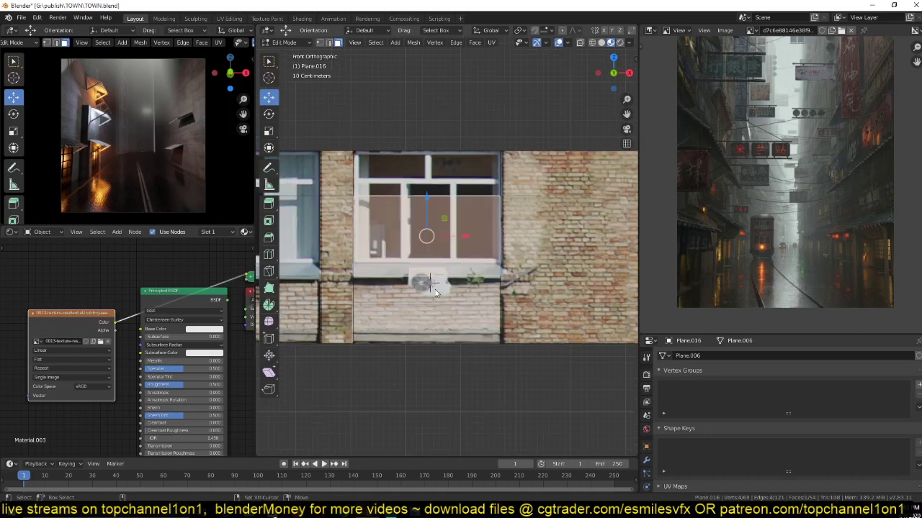
pyautogui.keyDown('shift'); pyautogui.click(437, 291); pyautogui.keyUp('shift')
pyautogui.keyDown('shift'); pyautogui.moveTo(435, 228); pyautogui.dragTo(426, 247, button='middle'); pyautogui.keyUp('shift')
pyautogui.hotkey('shift', 'd')
pyautogui.click(472, 111)
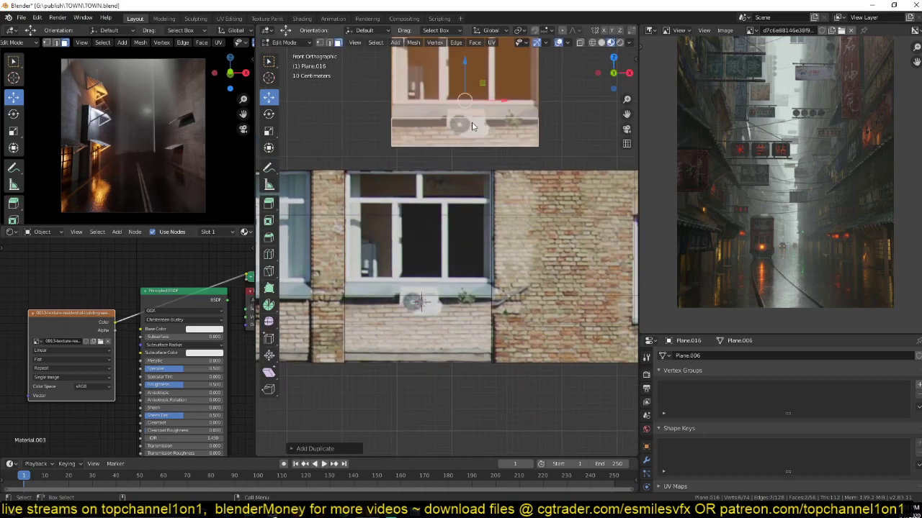
pyautogui.keyDown('shift'); pyautogui.moveTo(472, 111); pyautogui.dragTo(452, 188, button='middle'); pyautogui.keyUp('shift')
# - Add vertical loop cuts along both sides of the air conditioner on the duplicated window piece and slide them into place
pyautogui.click(459, 183)
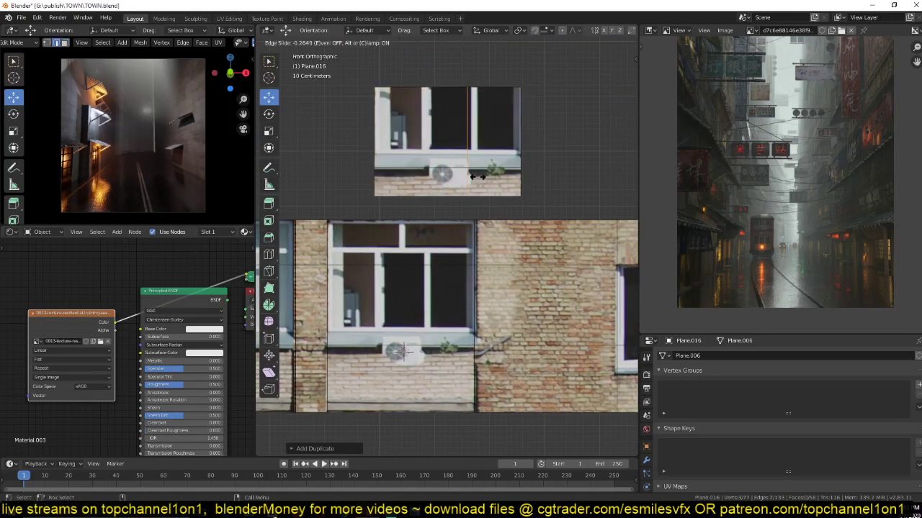
pyautogui.click(478, 176)
pyautogui.hotkey('ctrl', 'r')
pyautogui.click(439, 173)
pyautogui.click(435, 173)
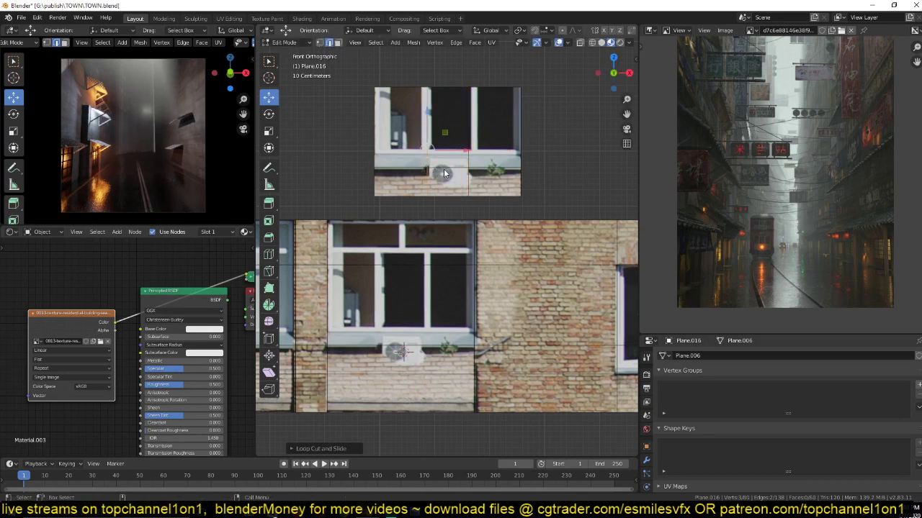
pyautogui.keyDown('alt'); pyautogui.click(444, 173); pyautogui.keyUp('alt')
pyautogui.press('g')
pyautogui.press('g')
pyautogui.click(459, 199)
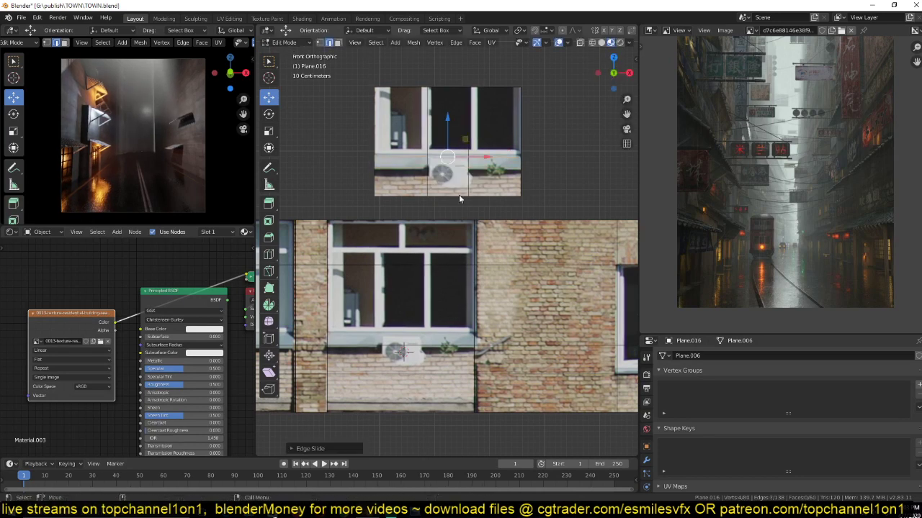
# - Delete the whole duplicated window piece above the facade
pyautogui.scroll(-3, 482, 269)
pyautogui.scroll(4, 479, 278)
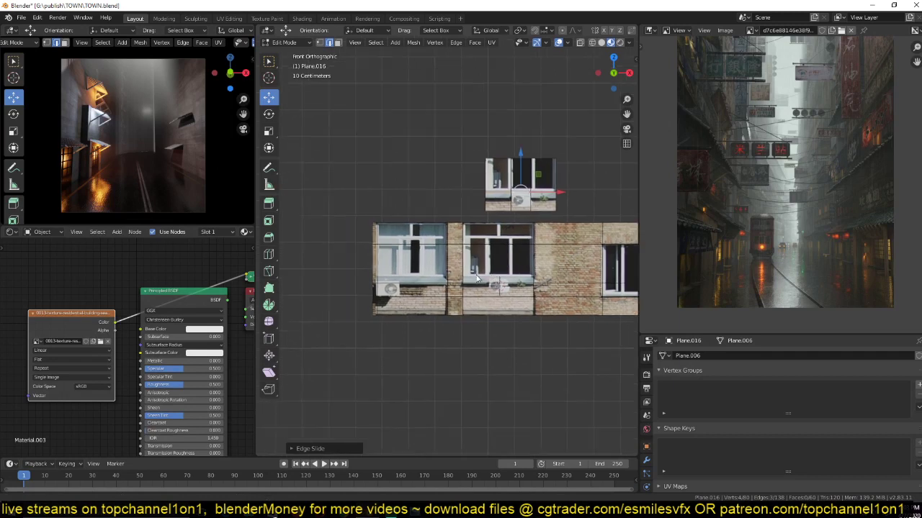
pyautogui.scroll(-2, 477, 277)
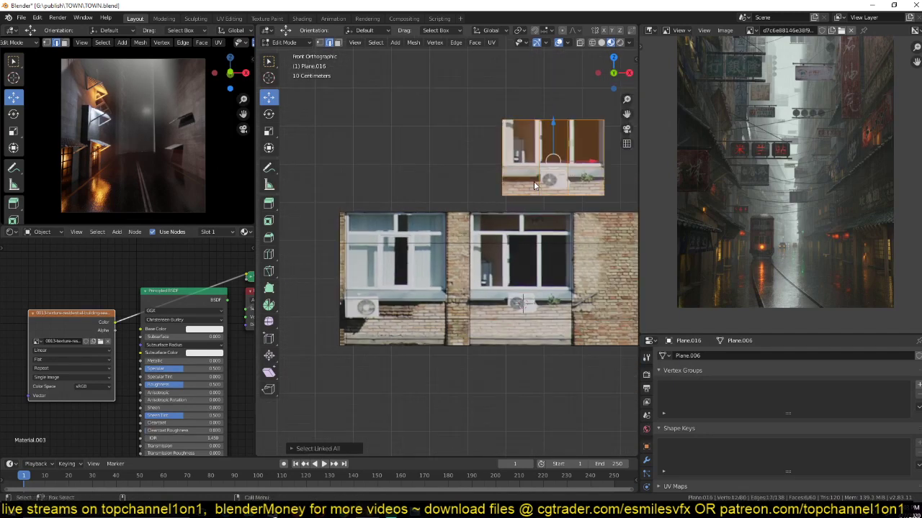
pyautogui.press('x')
pyautogui.click(484, 180)
# - Add a new plane to the mesh, rotate it 90° about the X axis and move it above the facade
pyautogui.hotkey('shift', 'a')
pyautogui.click(461, 162)
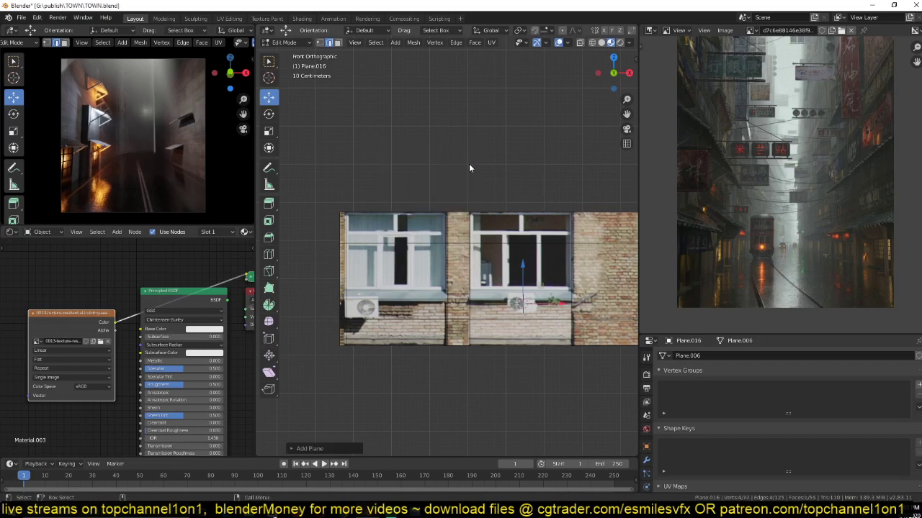
pyautogui.write('gx90')
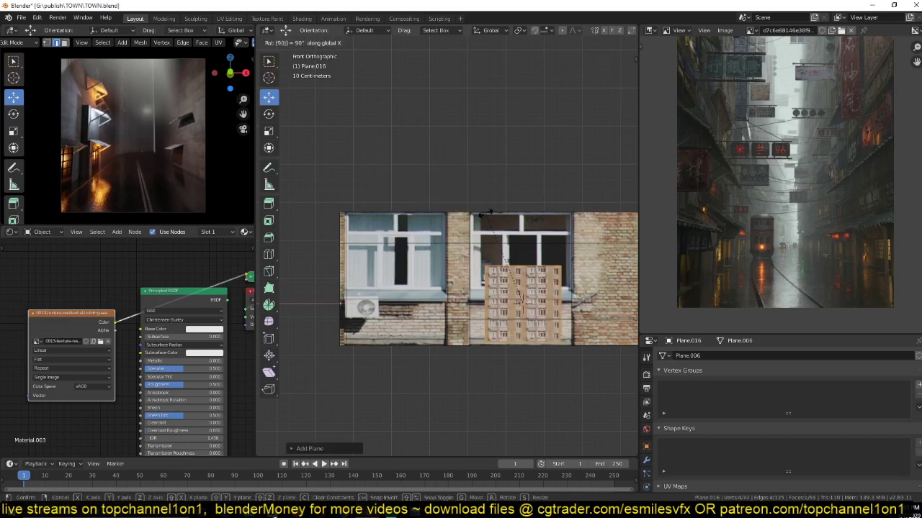
pyautogui.press('Return')
pyautogui.keyDown('shift'); pyautogui.moveTo(486, 221); pyautogui.dragTo(480, 265, button='middle'); pyautogui.keyUp('shift')
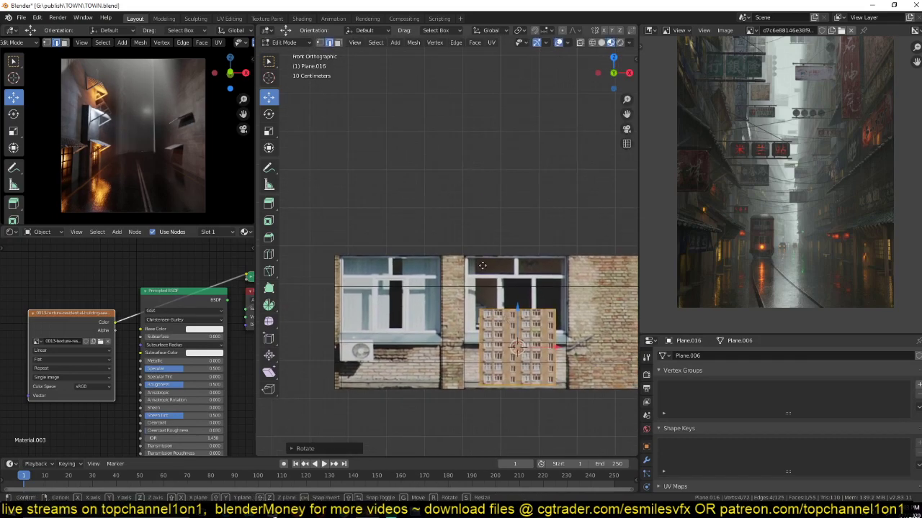
pyautogui.click(451, 144)
pyautogui.scroll(2, 451, 144)
pyautogui.keyDown('shift'); pyautogui.moveTo(451, 144); pyautogui.dragTo(443, 256, button='middle'); pyautogui.keyUp('shift')
pyautogui.press('Tab')
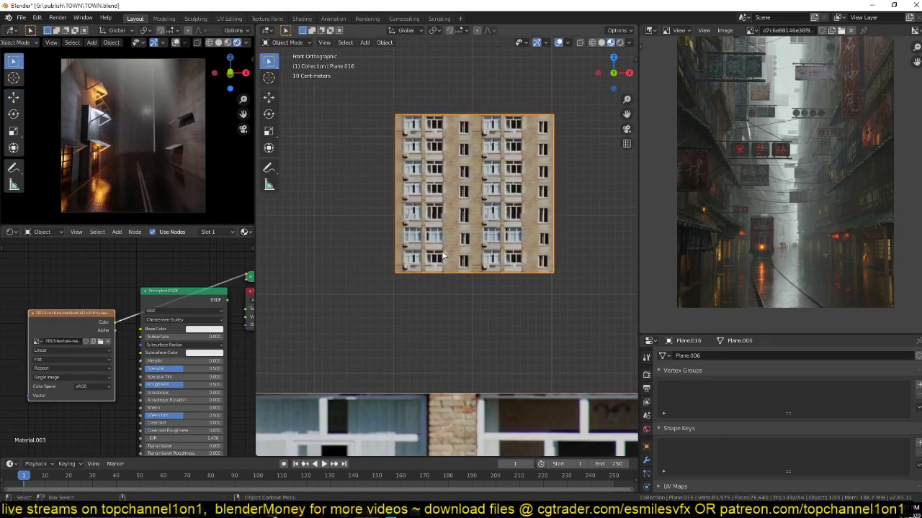
# - Scale up the new apartment-textured plane so its window and air conditioner details are larger
pyautogui.scroll(8, 443, 256)
pyautogui.scroll(-6, 389, 253)
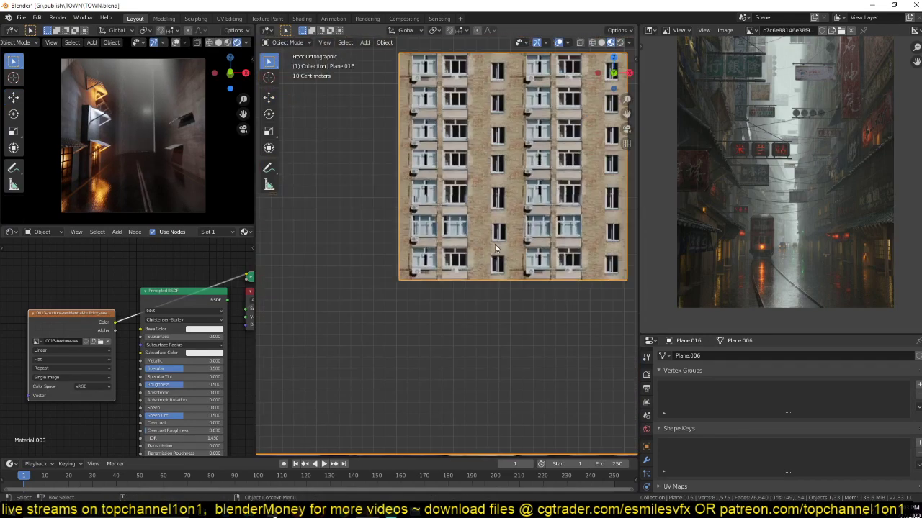
pyautogui.press('Tab')
pyautogui.scroll(-5, 495, 249)
pyautogui.press('s')
pyautogui.click(588, 315)
pyautogui.keyDown('shift'); pyautogui.moveTo(427, 287); pyautogui.dragTo(502, 156, button='middle'); pyautogui.keyUp('shift')
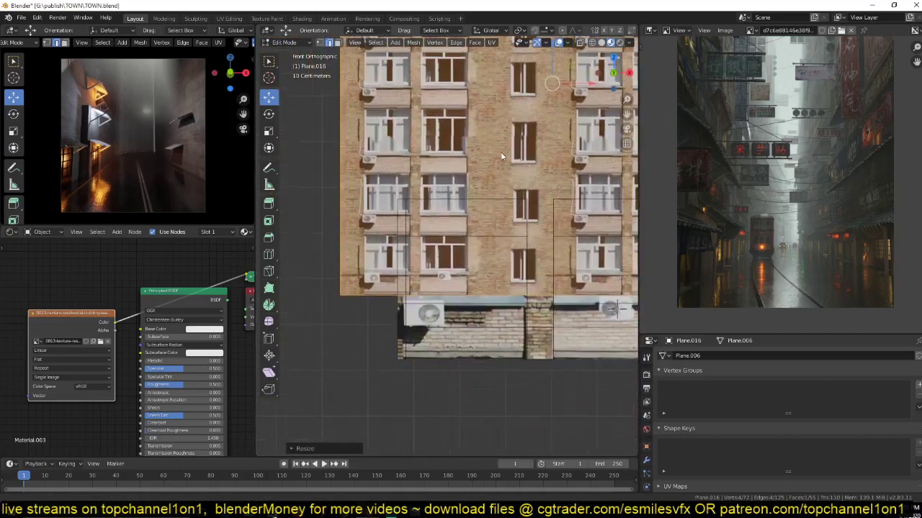
# - Add two vertical and two horizontal loop cuts framing the lower-left air conditioner on the apartment-textured plane
pyautogui.click(374, 286)
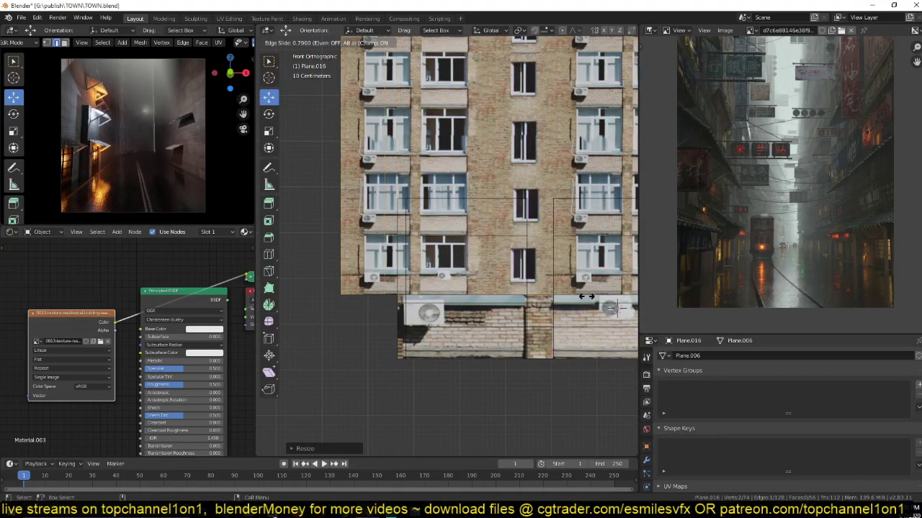
pyautogui.click(582, 298)
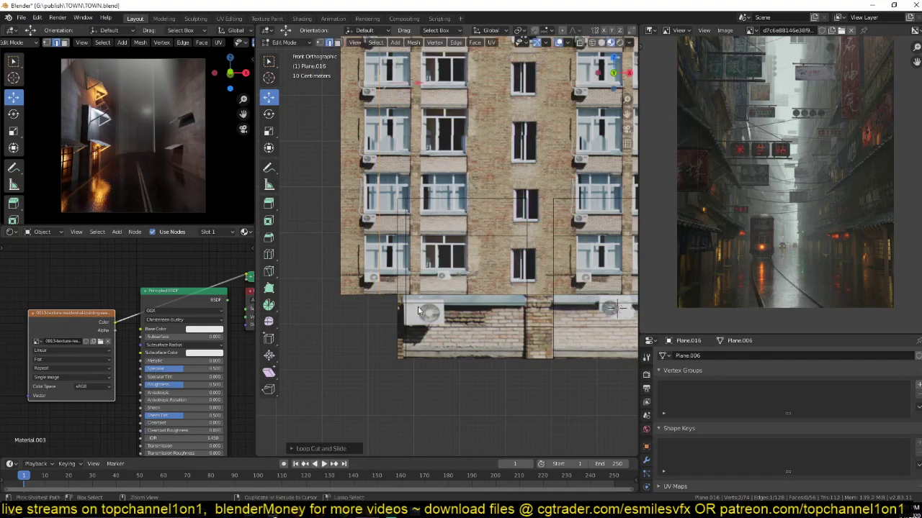
pyautogui.click(358, 292)
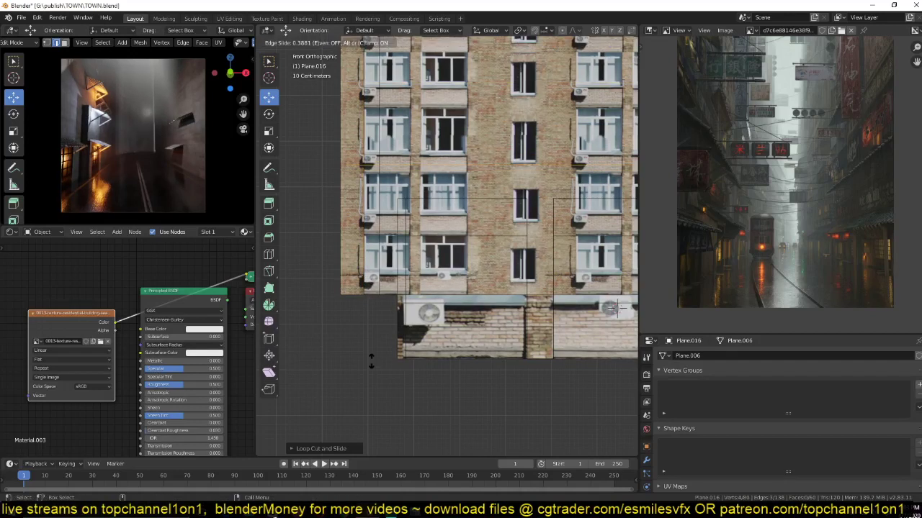
pyautogui.click(389, 50)
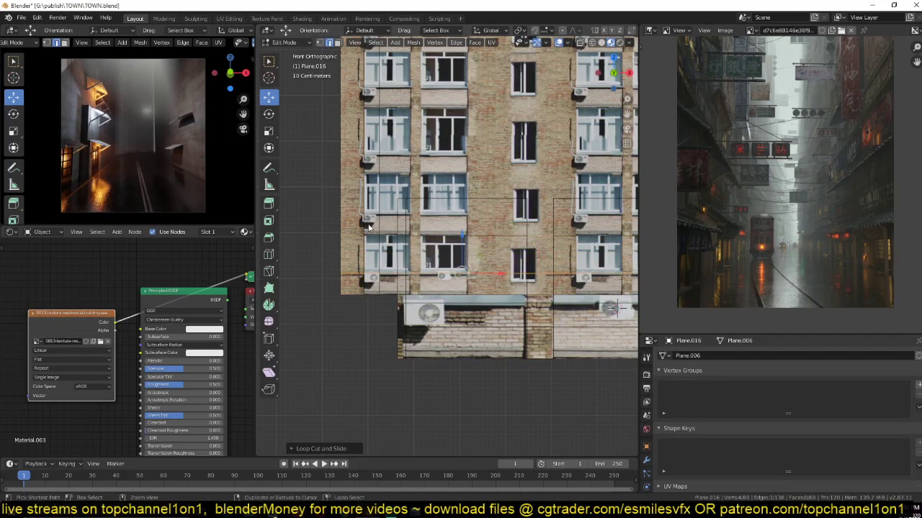
pyautogui.click(365, 291)
pyautogui.click(365, 291)
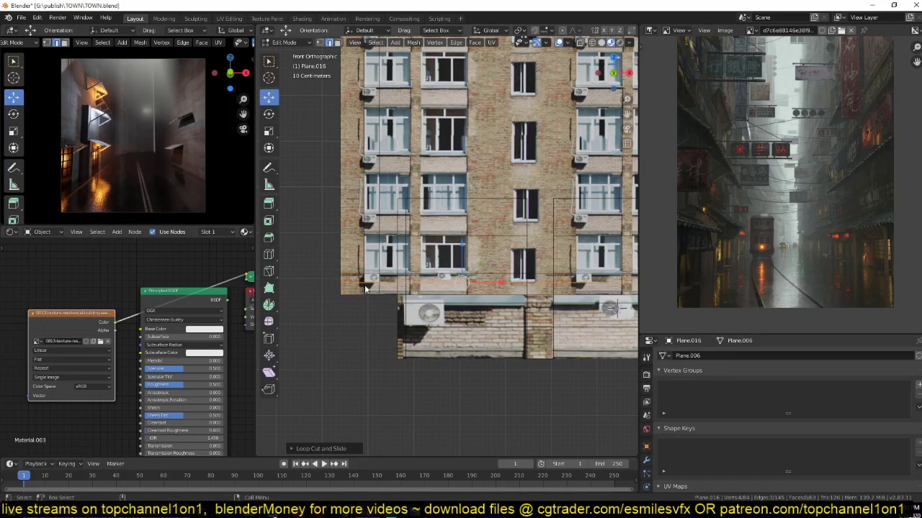
# - Select all faces of the plane surrounding the framed air conditioner and delete them
pyautogui.scroll(-2, 373, 269)
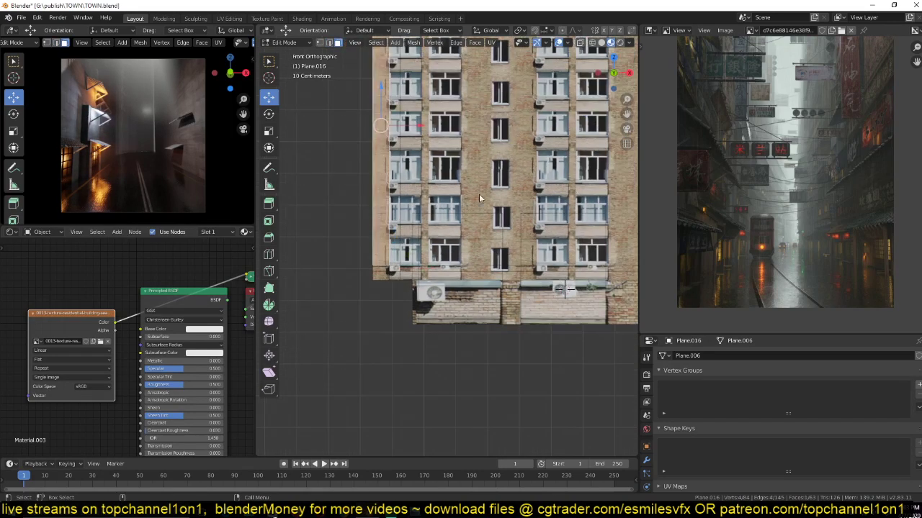
pyautogui.scroll(-1, 603, 191)
pyautogui.keyDown('ctrl'); pyautogui.click(565, 182); pyautogui.keyUp('ctrl')
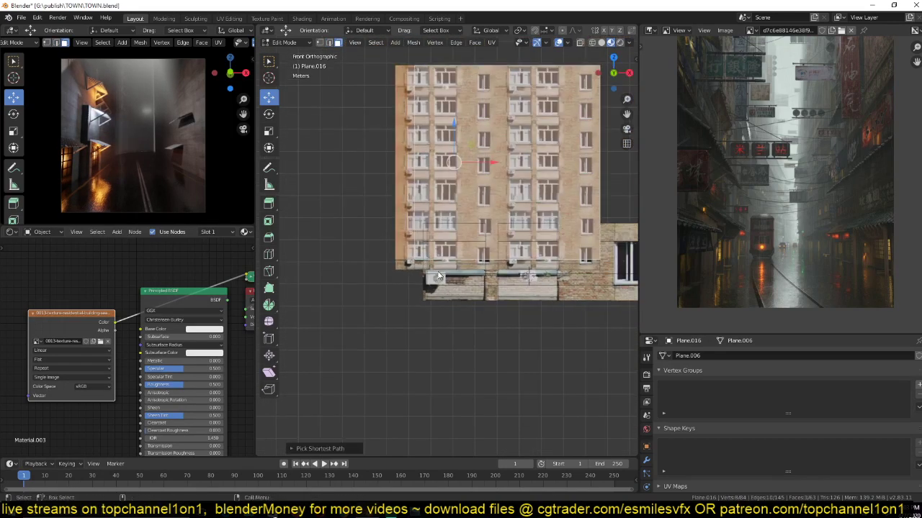
pyautogui.scroll(4, 437, 276)
pyautogui.keyDown('ctrl'); pyautogui.click(338, 301); pyautogui.keyUp('ctrl')
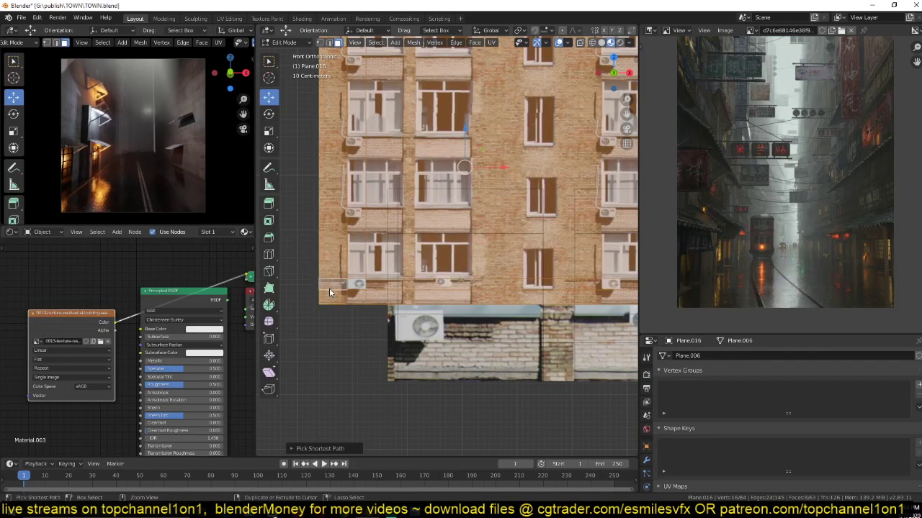
pyautogui.press('x')
pyautogui.click(342, 291)
# - Extrude the framed air conditioner face along its normal to form a thin 3D box
pyautogui.press('KP_Decimal')
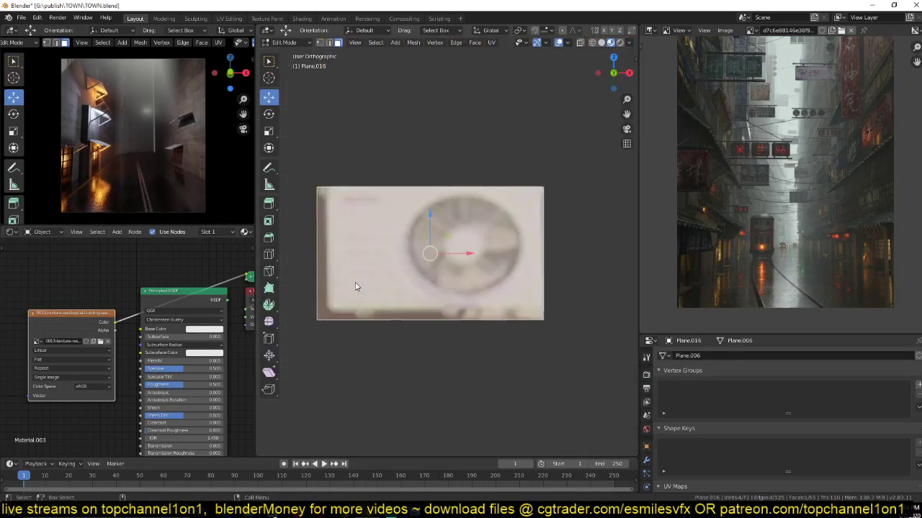
pyautogui.moveTo(354, 286); pyautogui.dragTo(433, 286, button='middle')
pyautogui.press('e')
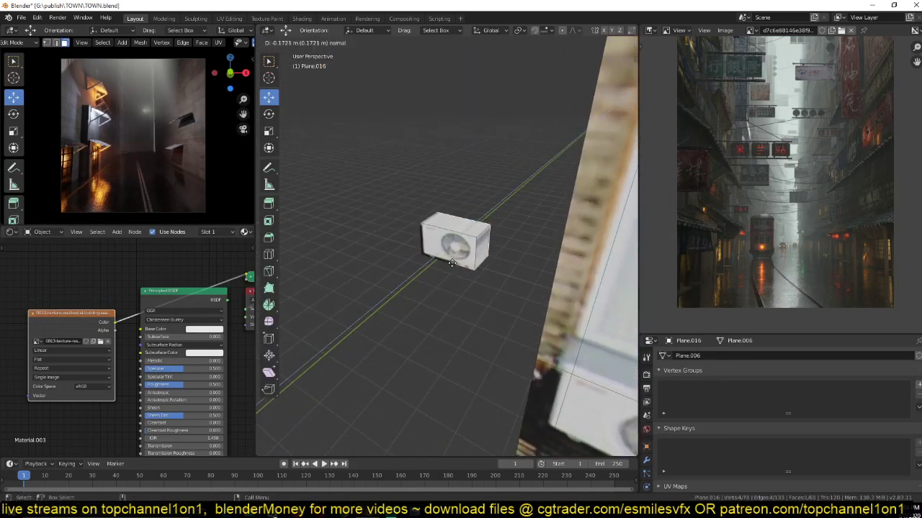
pyautogui.click(448, 270)
# - Select the entire air conditioner box and move it against the facade in the top view
pyautogui.hotkey('ctrl', 'l')
pyautogui.press('KP_7')
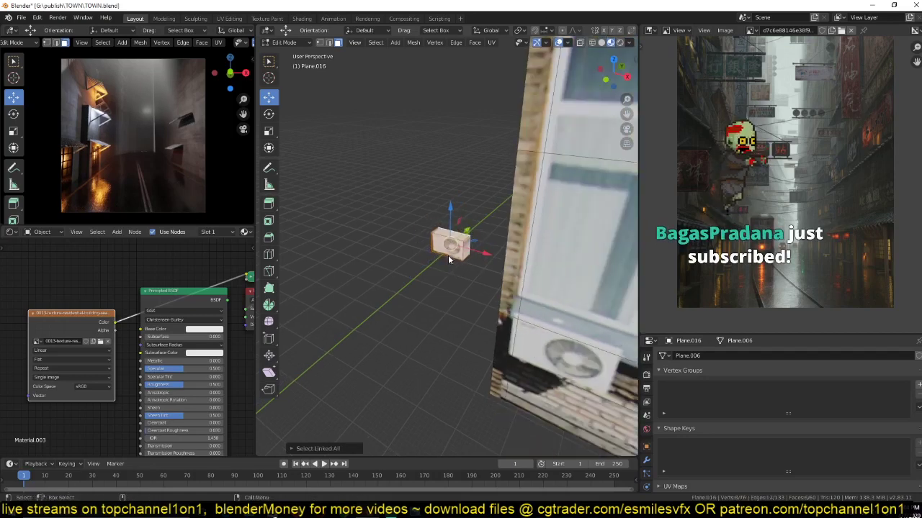
pyautogui.press('g')
pyautogui.click(540, 232)
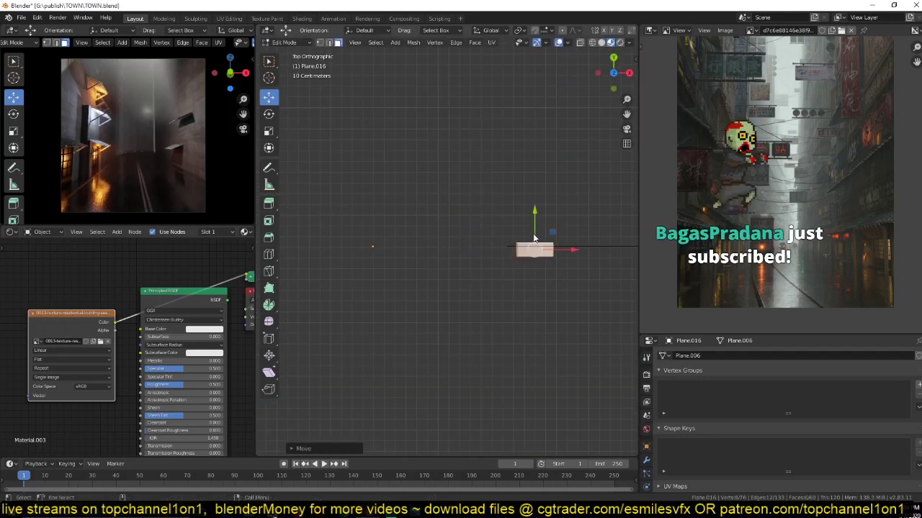
pyautogui.press('KP_1')
pyautogui.keyDown('shift'); pyautogui.moveTo(492, 247); pyautogui.dragTo(374, 189, button='middle'); pyautogui.keyUp('shift')
# - Scale and position the air conditioner box so it covers the painted unit beneath the facade's left window
pyautogui.press('s')
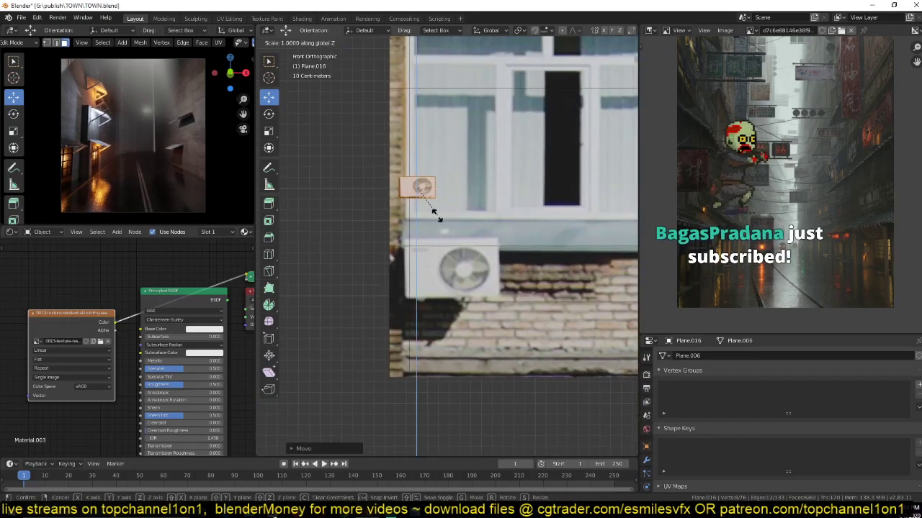
pyautogui.click(448, 238)
pyautogui.press('g')
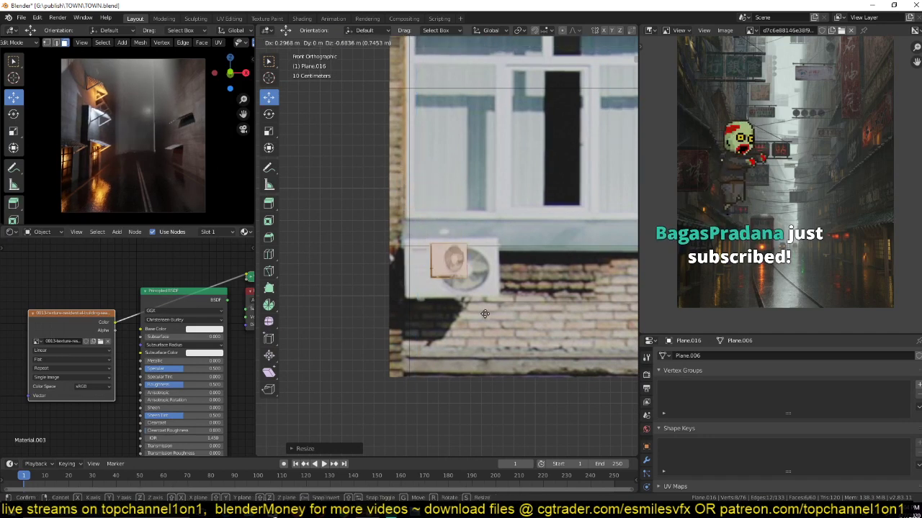
pyautogui.click(485, 317)
pyautogui.press('s')
pyautogui.press('x')
pyautogui.click(514, 288)
pyautogui.press('s')
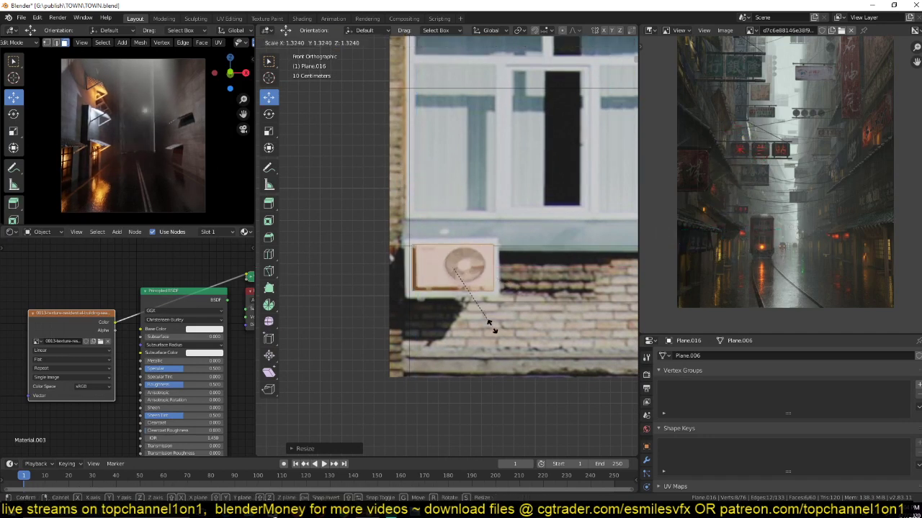
pyautogui.click(502, 341)
# - Duplicate the air conditioner box twice, placing one copy beneath the middle window and the other beside the small window
pyautogui.scroll(-5, 483, 303)
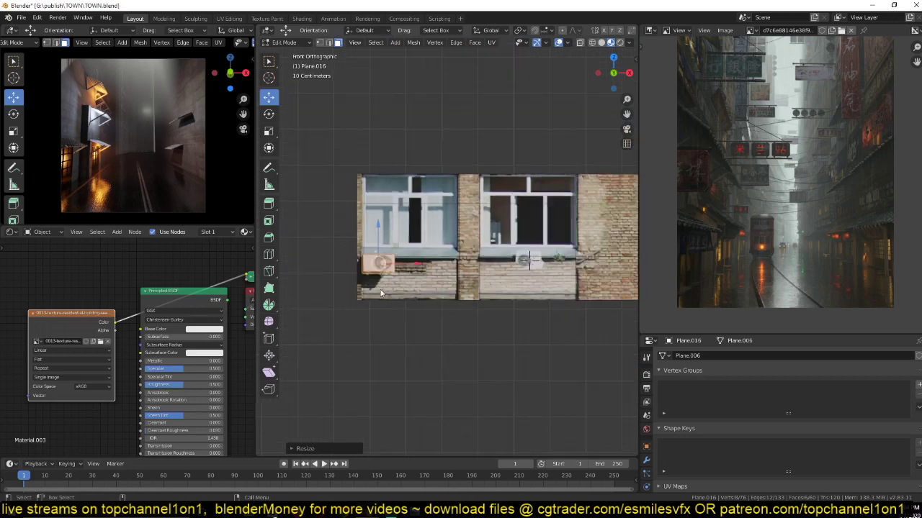
pyautogui.hotkey('shift', 'd')
pyautogui.click(513, 289)
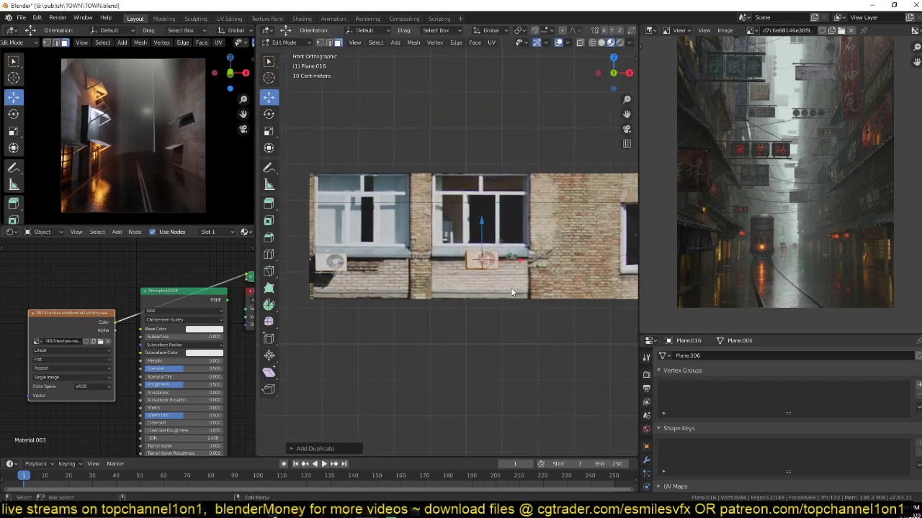
pyautogui.keyDown('shift'); pyautogui.moveTo(549, 273); pyautogui.dragTo(443, 282, button='middle'); pyautogui.keyUp('shift')
pyautogui.hotkey('shift', 'd')
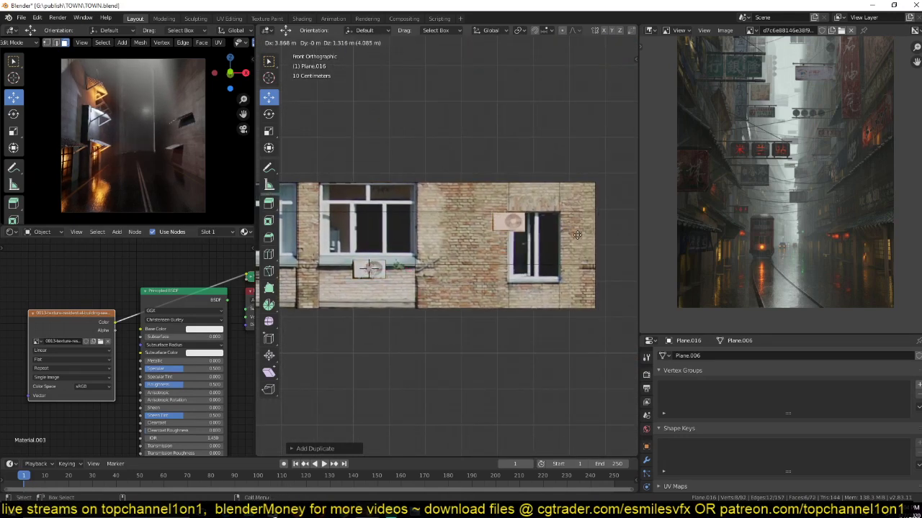
pyautogui.click(580, 226)
# - Move the air conditioner copy near the small window along the Y axis so it rests against the brick wall
pyautogui.press('Tab')
pyautogui.scroll(-3, 515, 235)
pyautogui.moveTo(455, 237); pyautogui.dragTo(524, 275, button='middle')
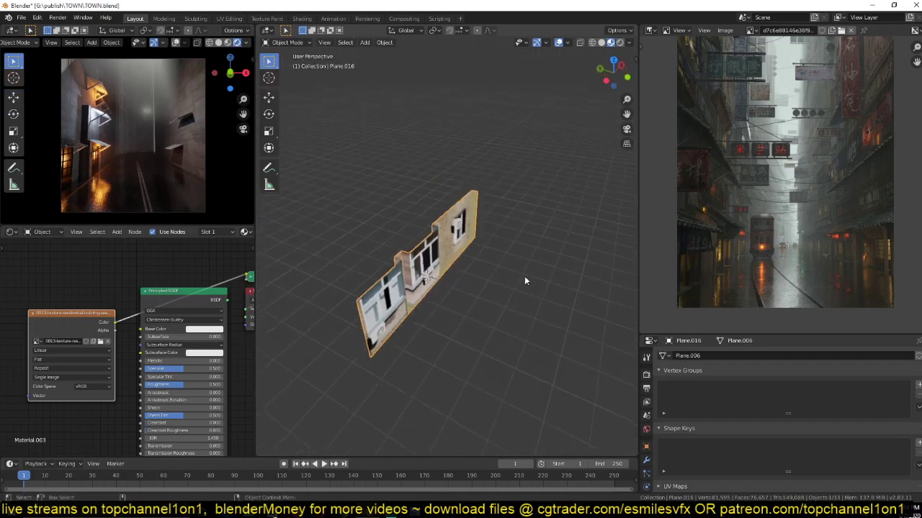
pyautogui.scroll(3, 525, 280)
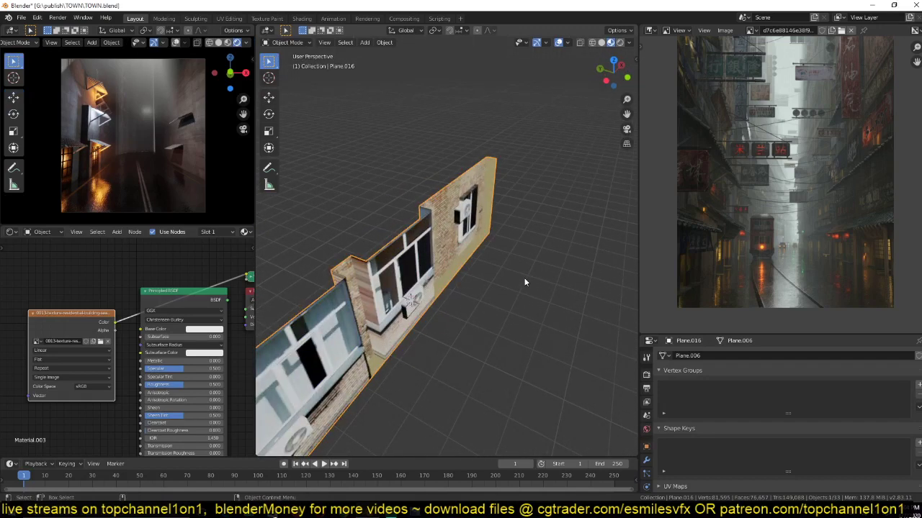
pyautogui.press('Tab')
pyautogui.press('g')
pyautogui.press('y')
pyautogui.click(434, 207)
pyautogui.press('Tab')
# - Select the whole air conditioner beneath the middle window and adjust its depth along the Y axis
pyautogui.moveTo(425, 316); pyautogui.dragTo(372, 266, button='middle')
pyautogui.press('Tab')
pyautogui.click(378, 264)
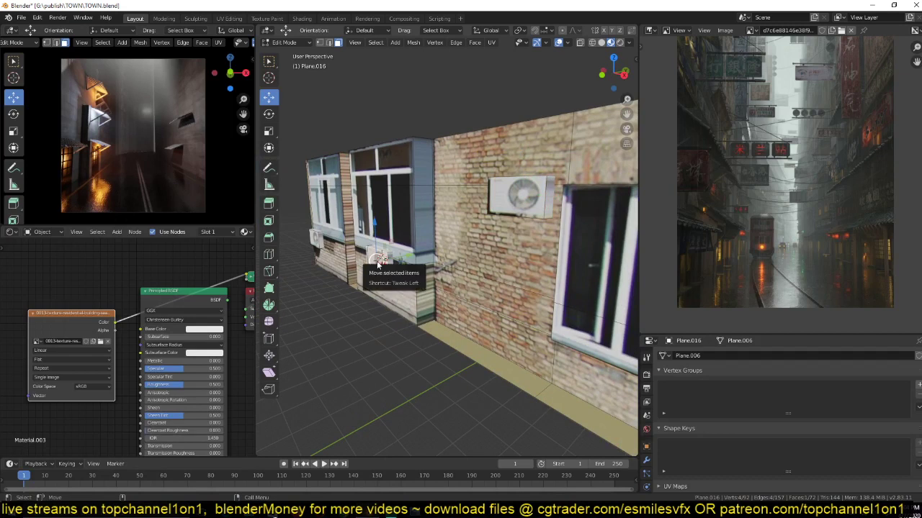
pyautogui.hotkey('ctrl', 'l')
pyautogui.press('g')
pyautogui.press('y')
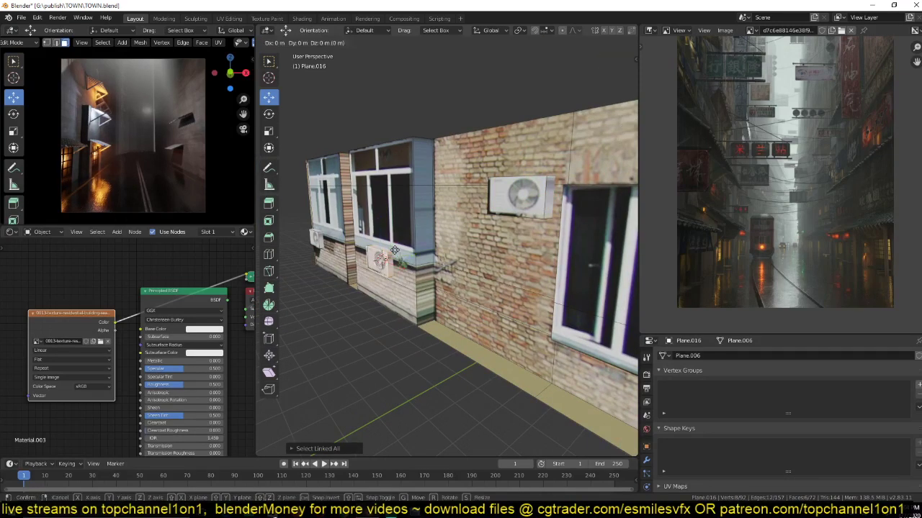
pyautogui.click(395, 256)
pyautogui.moveTo(396, 256); pyautogui.dragTo(427, 264, button='middle')
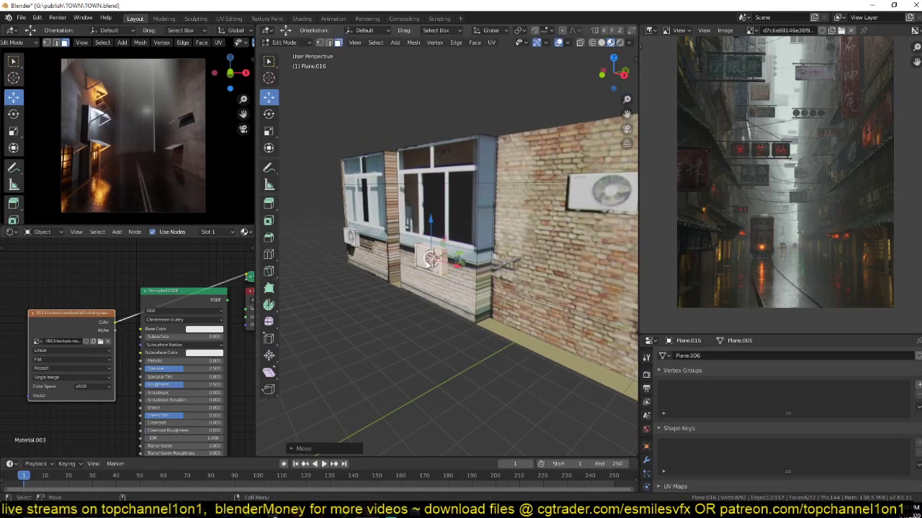
# - Select the left window bay's side faces in the recess and unwrap them in the UV Editing workspace
pyautogui.keyDown('alt'); pyautogui.click(389, 164); pyautogui.keyUp('alt')
pyautogui.click(391, 178)
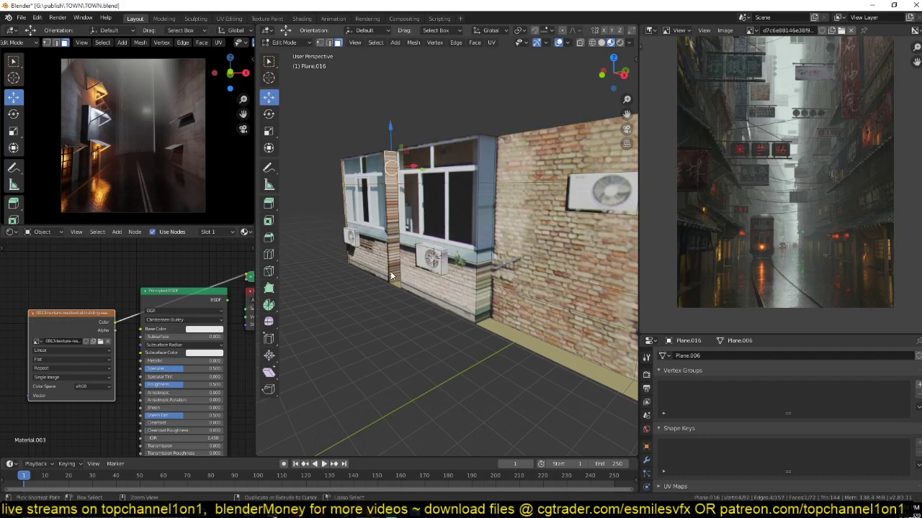
pyautogui.keyDown('ctrl'); pyautogui.click(392, 282); pyautogui.keyUp('ctrl')
pyautogui.click(229, 18)
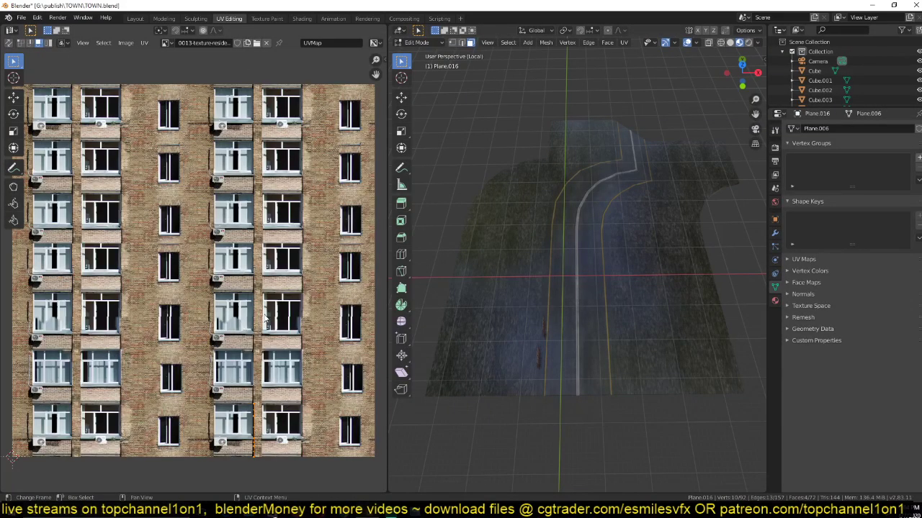
pyautogui.press('KP_Decimal')
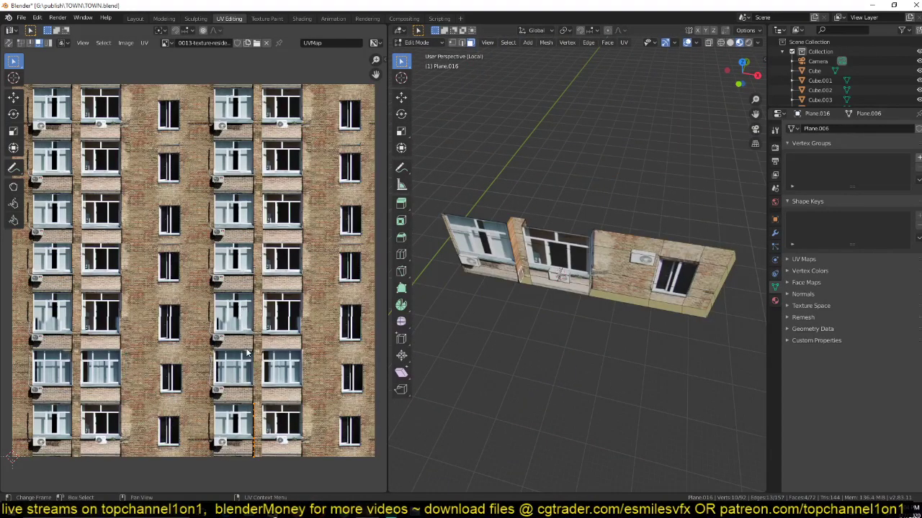
pyautogui.press('u')
pyautogui.press('KP_Decimal')
pyautogui.moveTo(521, 277); pyautogui.dragTo(306, 268, button='middle')
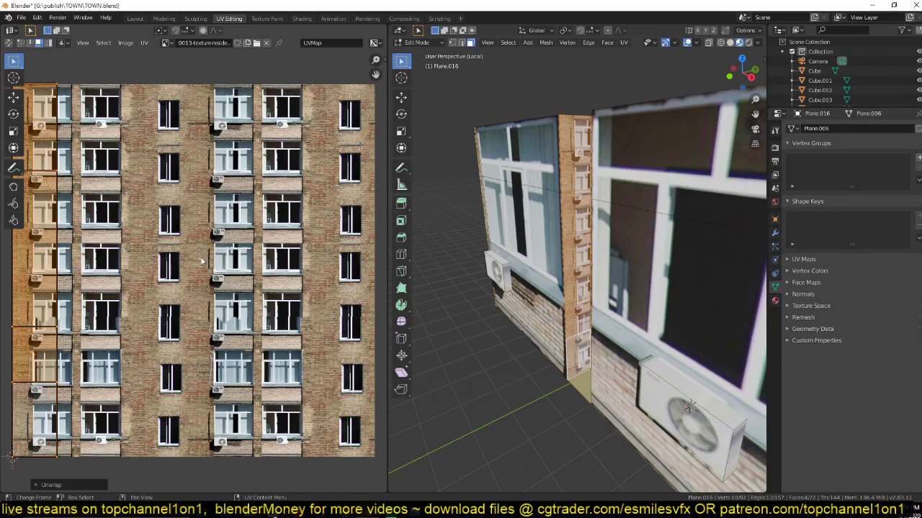
# - Scale and move the unwrapped side-face UVs over the first column of windows on the apartment texture
pyautogui.scroll(-3, 201, 260)
pyautogui.press('s')
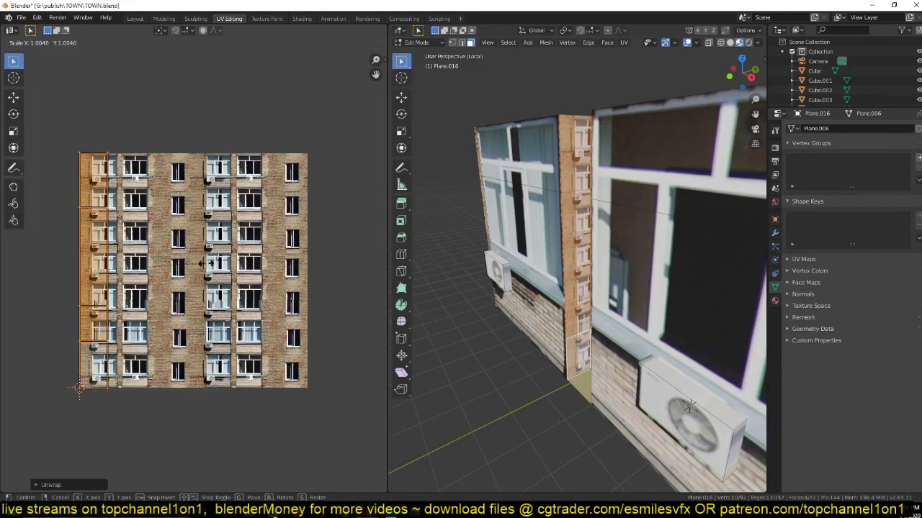
pyautogui.click(155, 278)
pyautogui.press('g')
pyautogui.click(160, 278)
pyautogui.press('s')
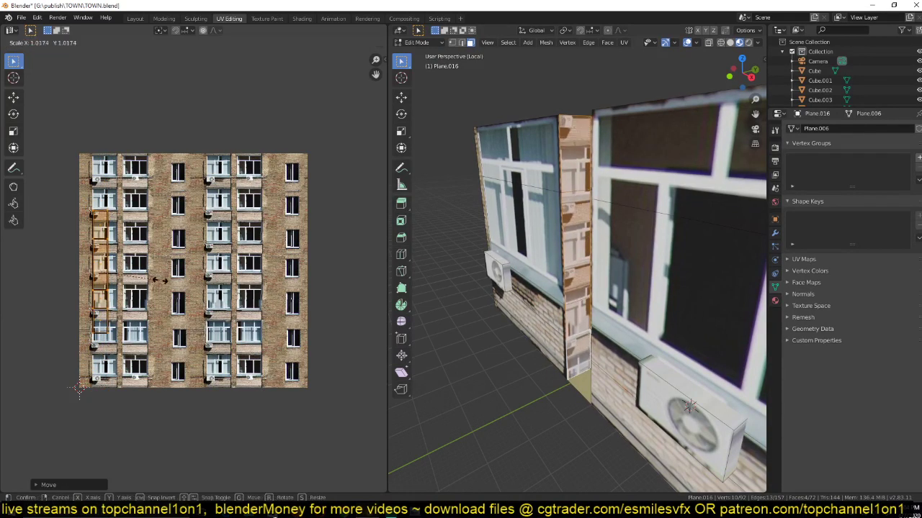
pyautogui.click(177, 281)
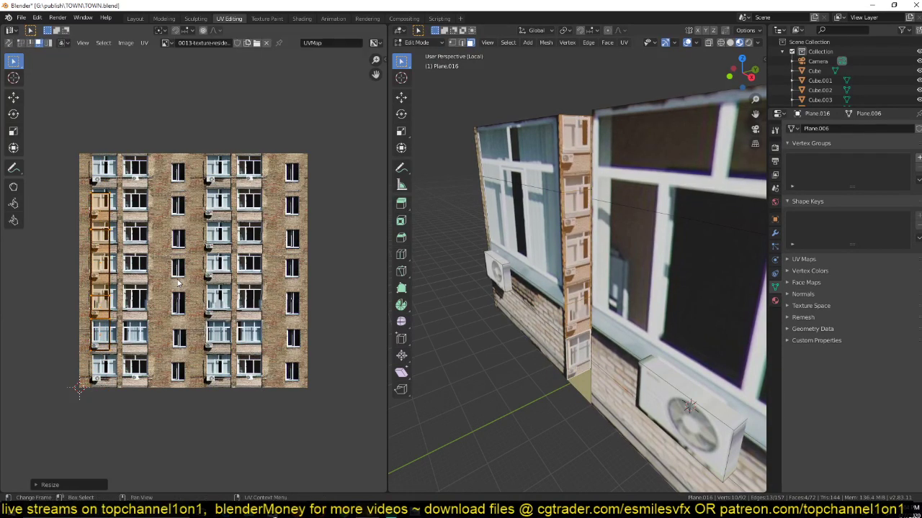
# - Select the middle window bay's side faces facing the recess and unwrap them
pyautogui.moveTo(496, 238); pyautogui.dragTo(604, 229, button='middle')
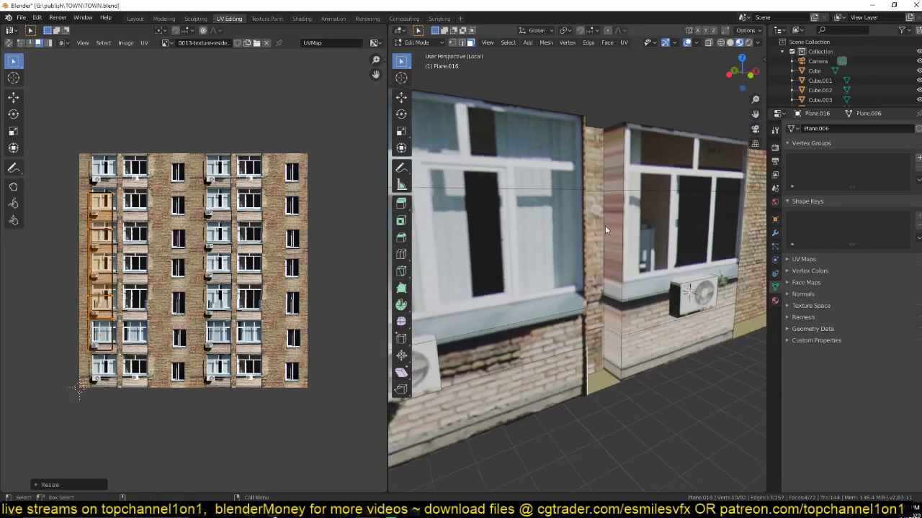
pyautogui.hotkey('alt', 'a')
pyautogui.keyDown('ctrl'); pyautogui.click(613, 208); pyautogui.keyUp('ctrl')
pyautogui.press('u')
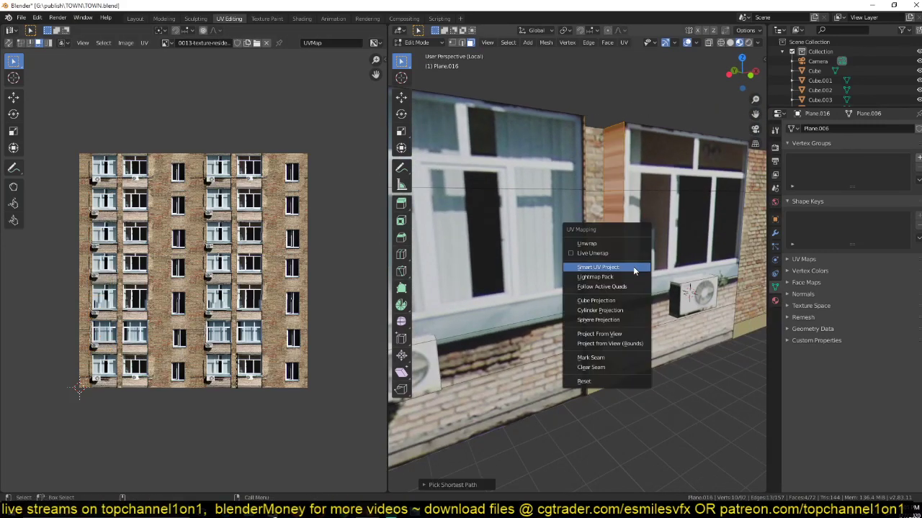
pyautogui.click(635, 245)
# - Narrow these UVs along X, move them to the first column of small windows and scale them to span its height
pyautogui.press('s')
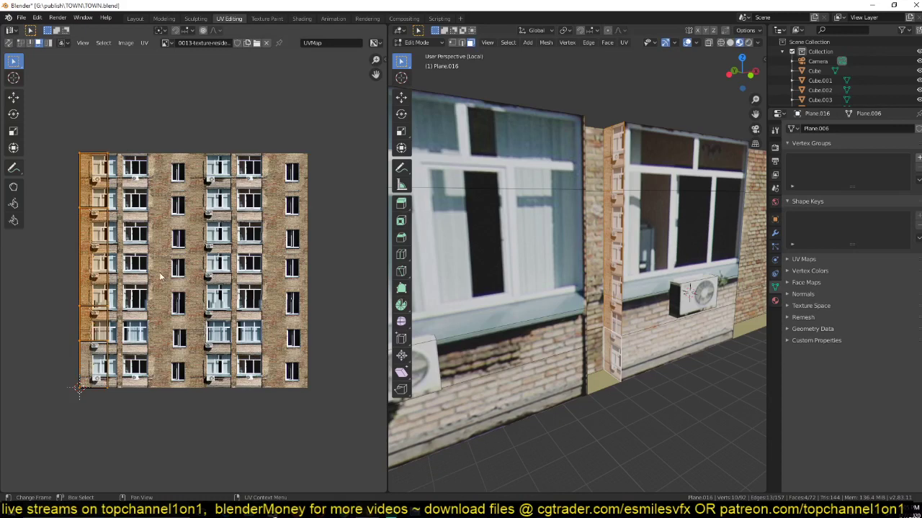
pyautogui.press('x')
pyautogui.click(144, 271)
pyautogui.press('s')
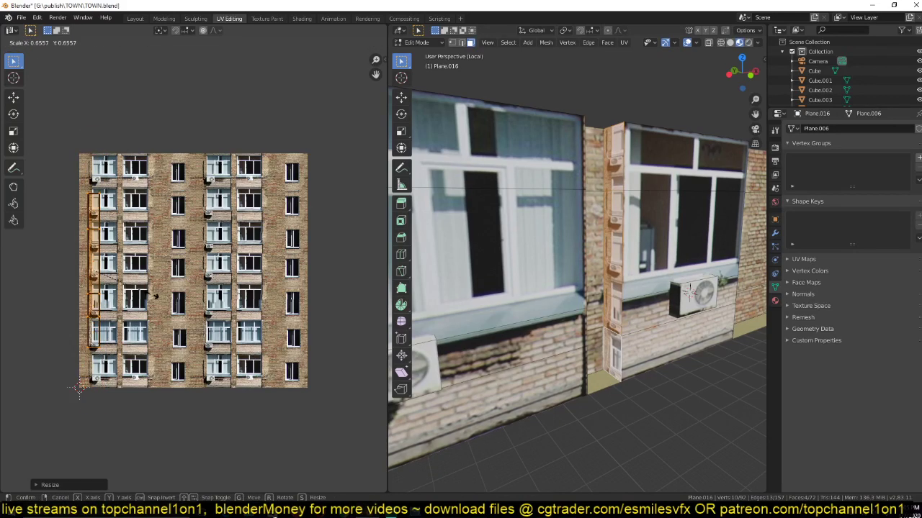
pyautogui.click(79, 389)
pyautogui.press('g')
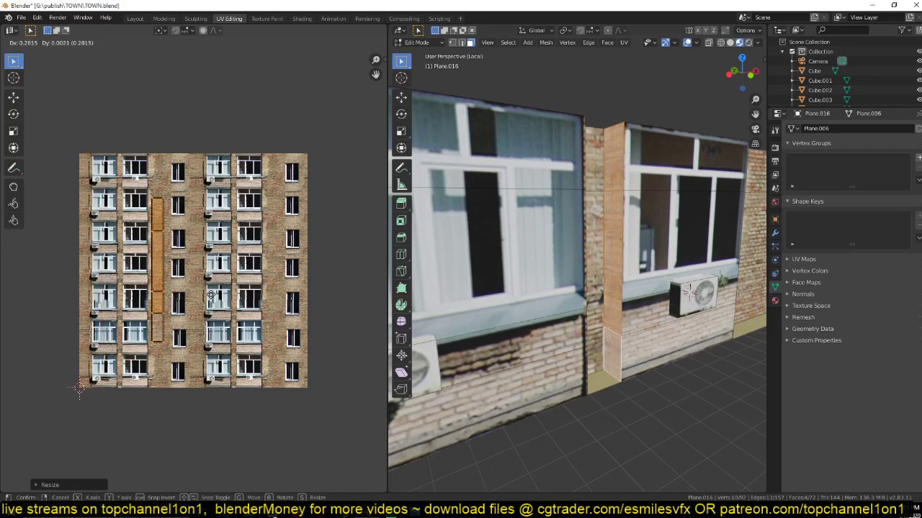
pyautogui.click(231, 290)
pyautogui.press('s')
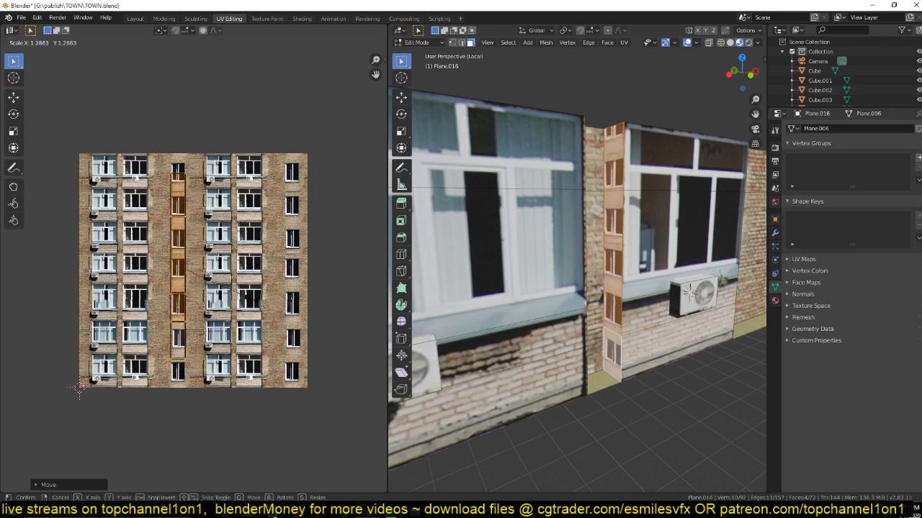
pyautogui.click(275, 303)
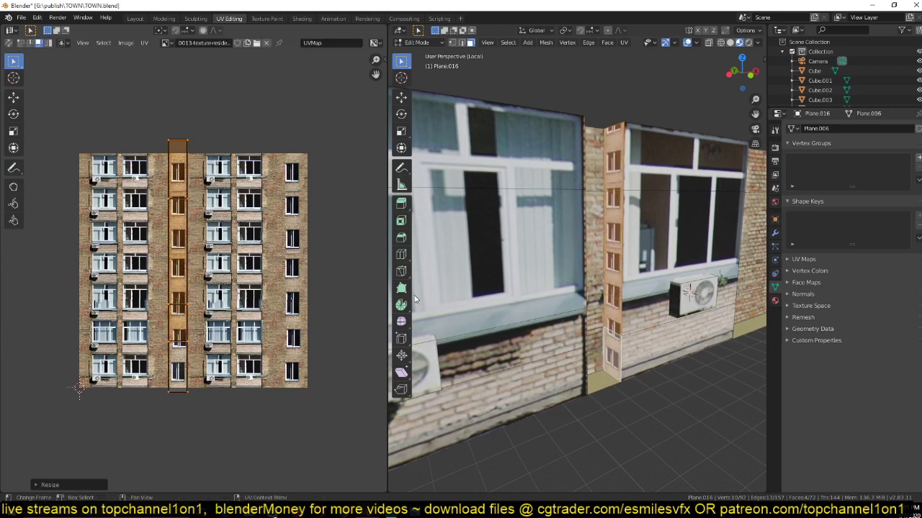
# - Select the untextured faces along the facade's outer end and underside, delete them and return to Object Mode
pyautogui.keyDown('shift'); pyautogui.moveTo(659, 240); pyautogui.dragTo(596, 286, button='middle'); pyautogui.keyUp('shift')
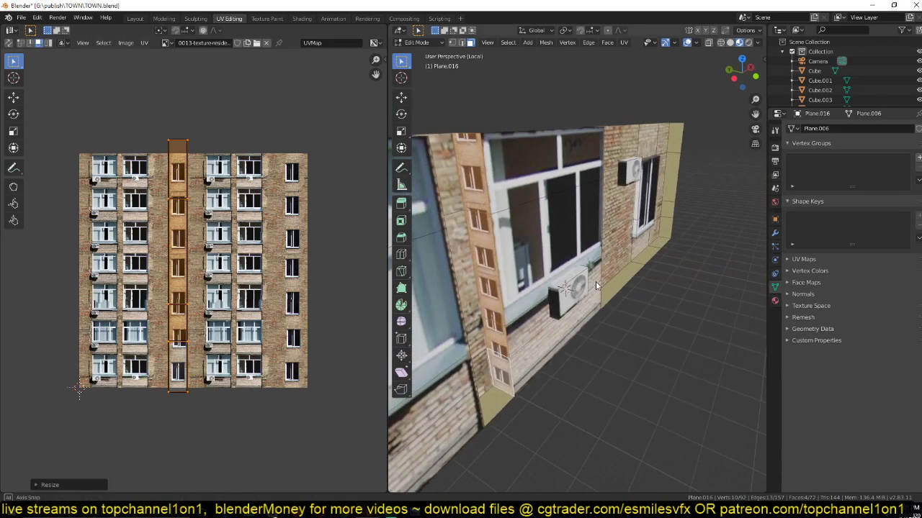
pyautogui.click(676, 160)
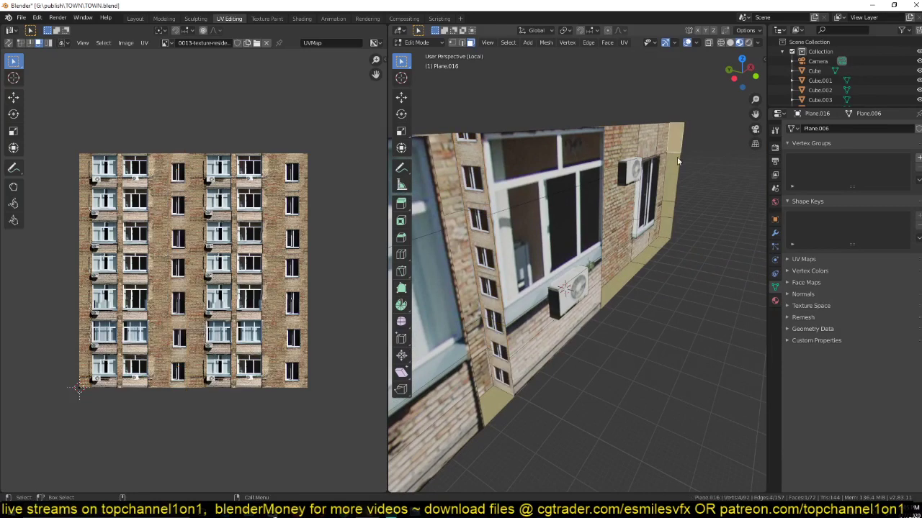
pyautogui.keyDown('ctrl'); pyautogui.click(613, 290); pyautogui.keyUp('ctrl')
pyautogui.press('x')
pyautogui.click(613, 291)
pyautogui.moveTo(612, 291); pyautogui.dragTo(571, 250, button='middle')
pyautogui.moveTo(512, 345); pyautogui.dragTo(641, 237, button='middle')
pyautogui.press('Tab')
pyautogui.scroll(-3, 584, 279)
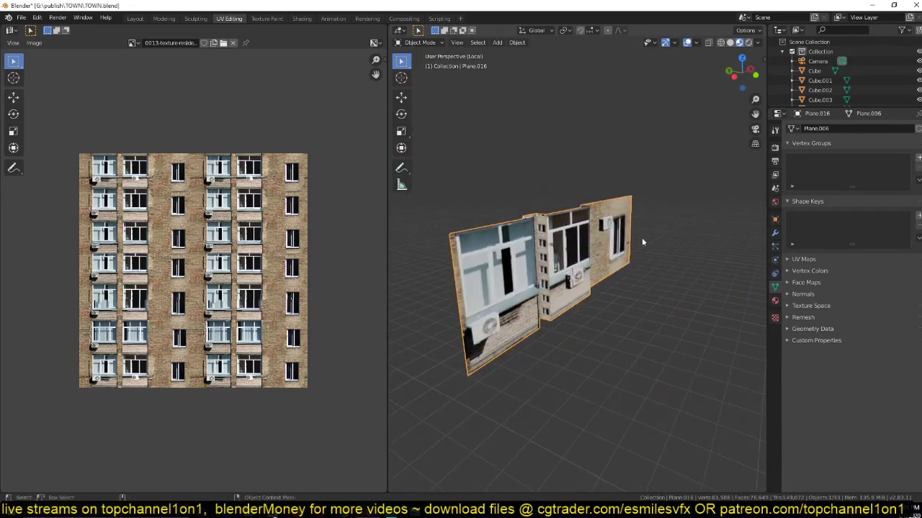
# - Return to the Layout workspace and save the TOWN.blend file
pyautogui.click(136, 19)
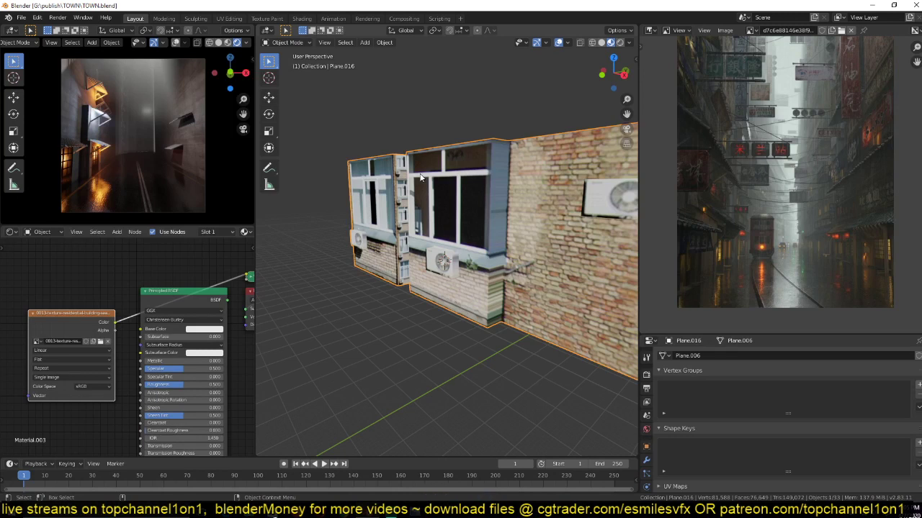
pyautogui.hotkey('ctrl', 's')
pyautogui.moveTo(421, 177); pyautogui.dragTo(621, 418, button='middle')
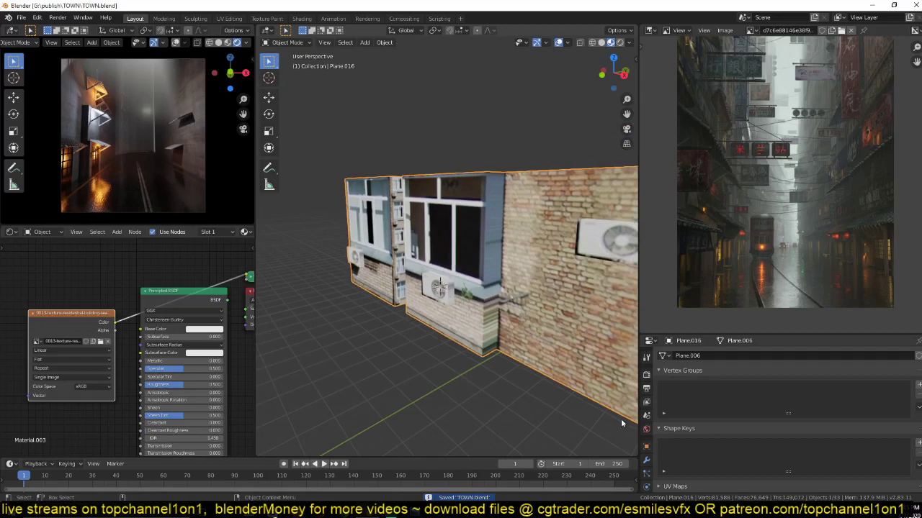
# - Add an Array modifier to the facade with a relative offset of 0 in X and 1 in Y so floors stack vertically
pyautogui.click(646, 459)
pyautogui.click(728, 356)
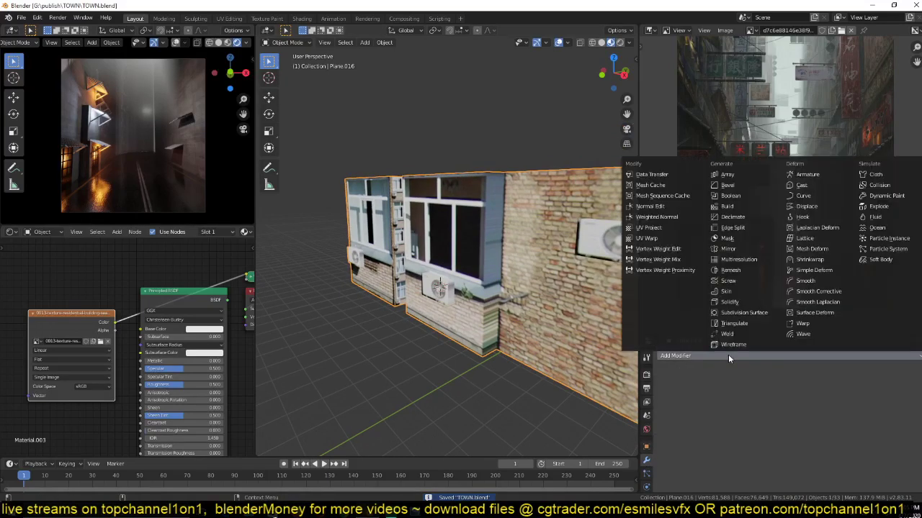
pyautogui.click(727, 175)
pyautogui.moveTo(504, 302); pyautogui.dragTo(439, 313, button='middle')
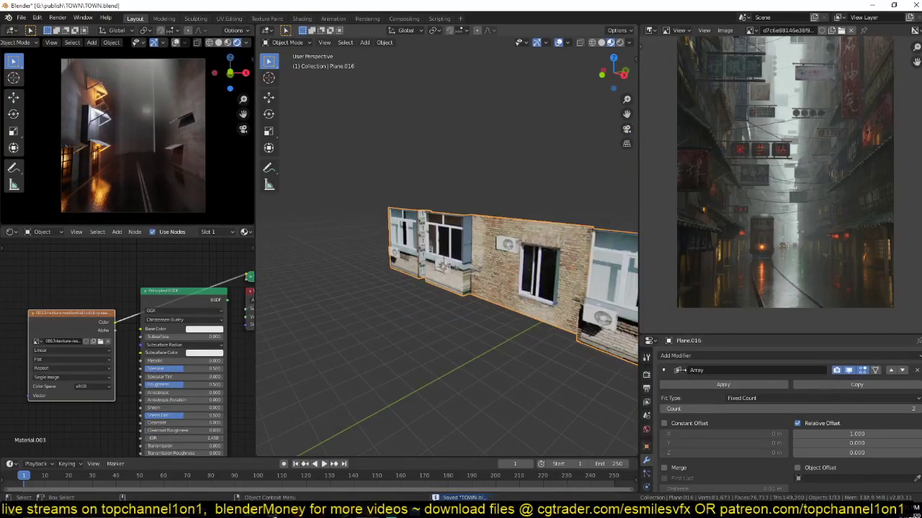
pyautogui.click(869, 443)
pyautogui.write('1')
pyautogui.press('Return')
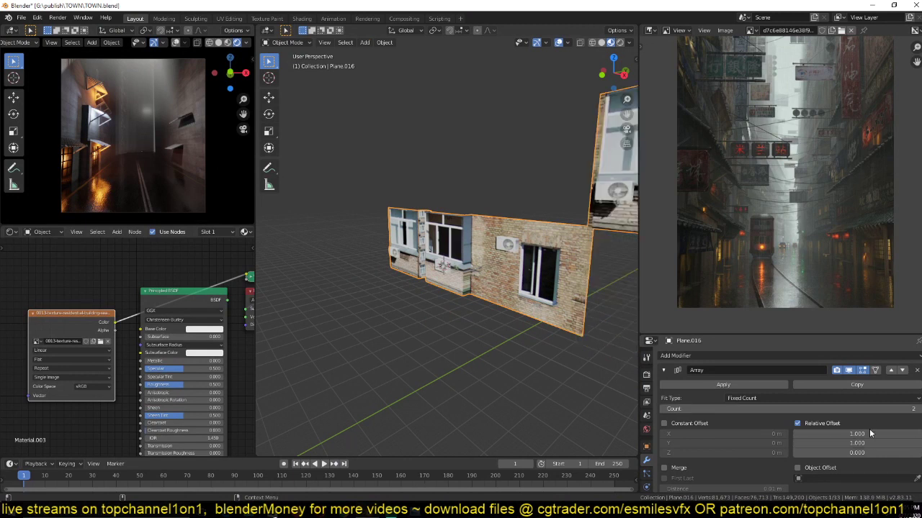
pyautogui.press('Return')
pyautogui.scroll(-2, 490, 280)
pyautogui.moveTo(499, 278); pyautogui.dragTo(589, 266, button='middle')
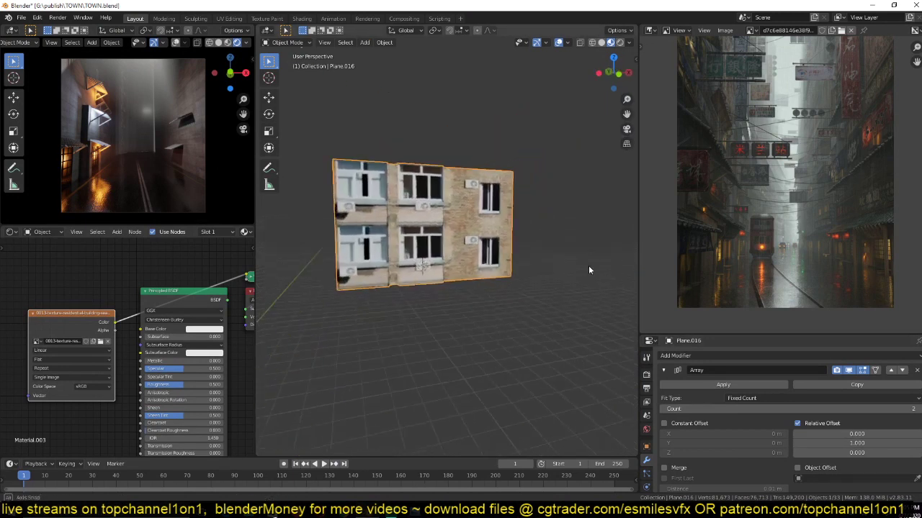
pyautogui.scroll(1, 588, 266)
# - Raise the facade's array count to 7
pyautogui.keyDown('ctrl'); pyautogui.scroll(5, 918, 416); pyautogui.keyUp('ctrl')
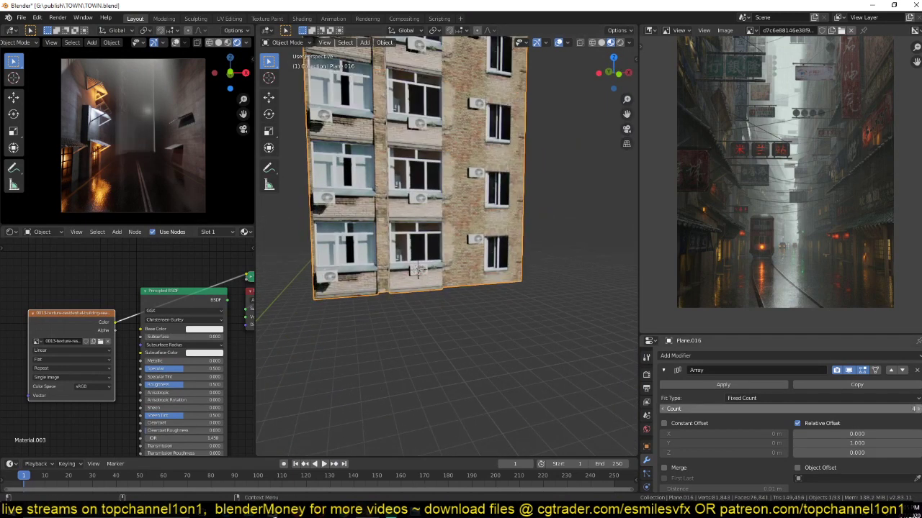
pyautogui.scroll(-2, 490, 307)
pyautogui.moveTo(490, 307); pyautogui.dragTo(403, 340, button='middle')
pyautogui.scroll(3, 461, 347)
pyautogui.scroll(-3, 479, 340)
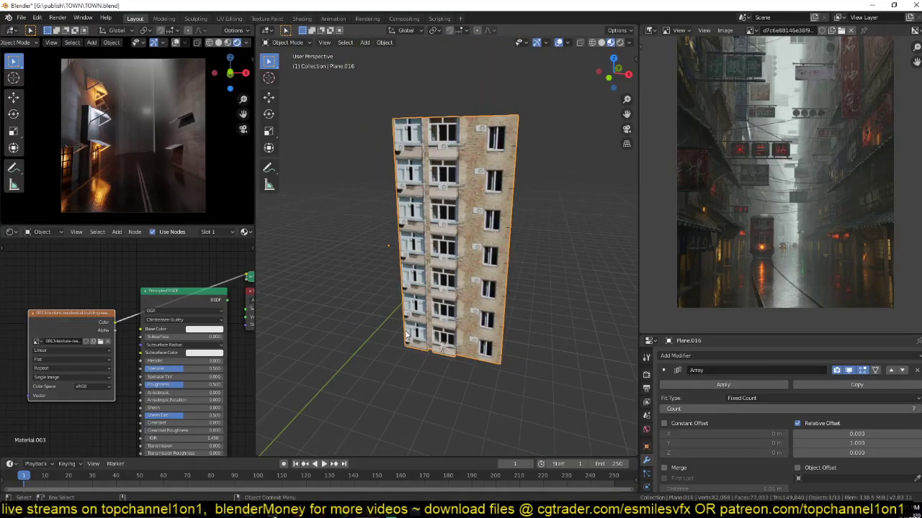
# - Exit the isolated view, reset the origin onto the facade and rotate it -90° in the wireframe top view
pyautogui.press('KP_Divide')
pyautogui.scroll(-5, 407, 334)
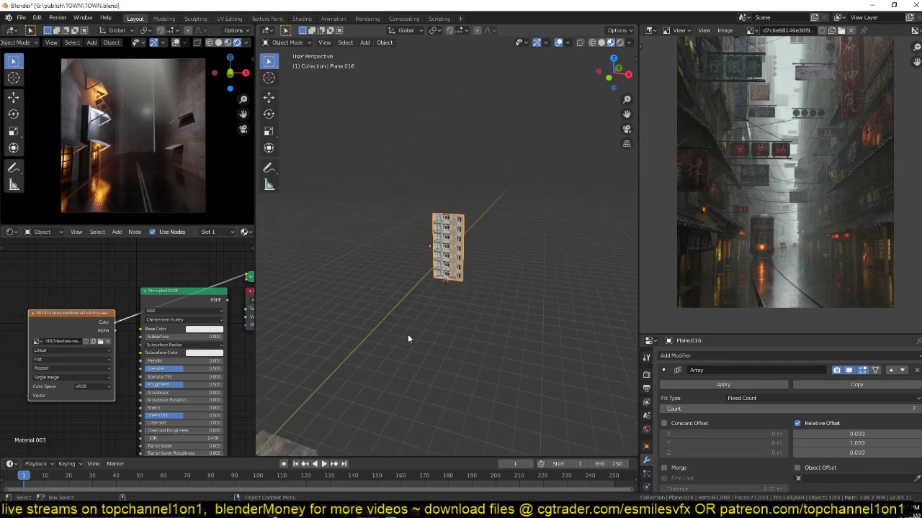
pyautogui.press('KP_Divide')
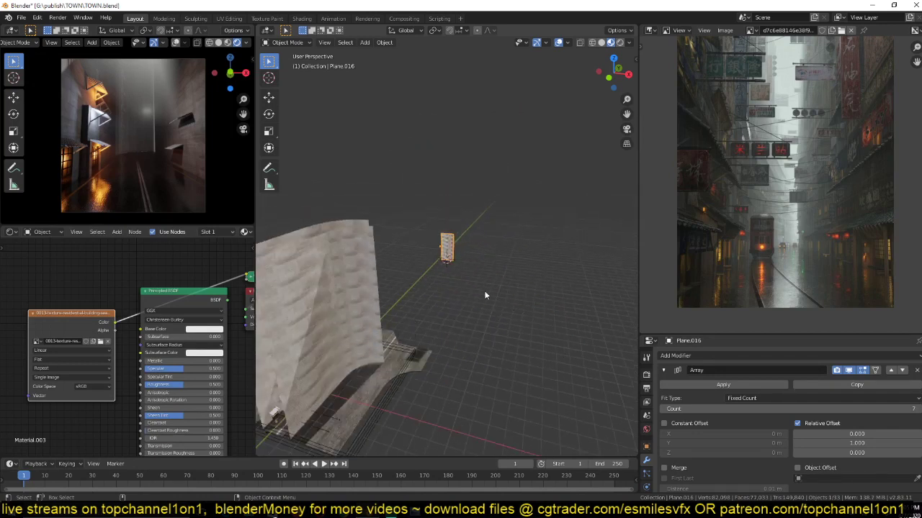
pyautogui.hotkey('shift', 'z')
pyautogui.press('KP_7')
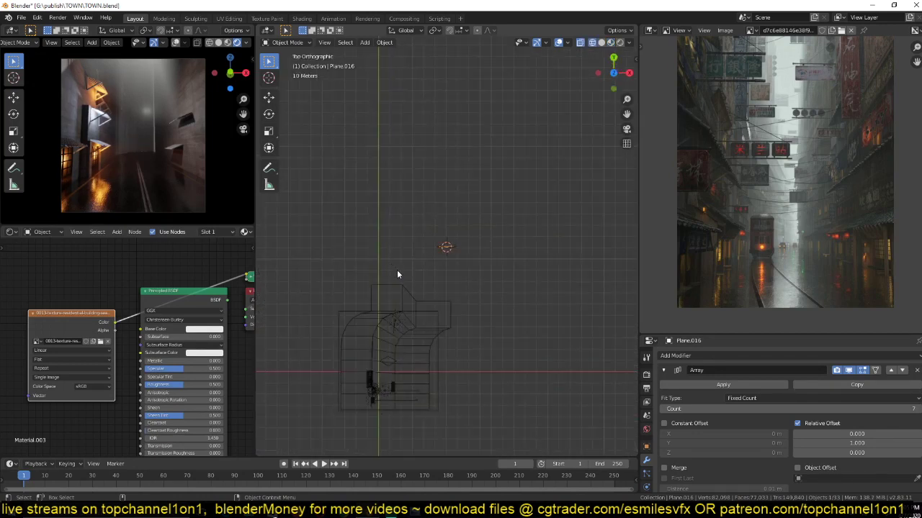
pyautogui.write('r90')
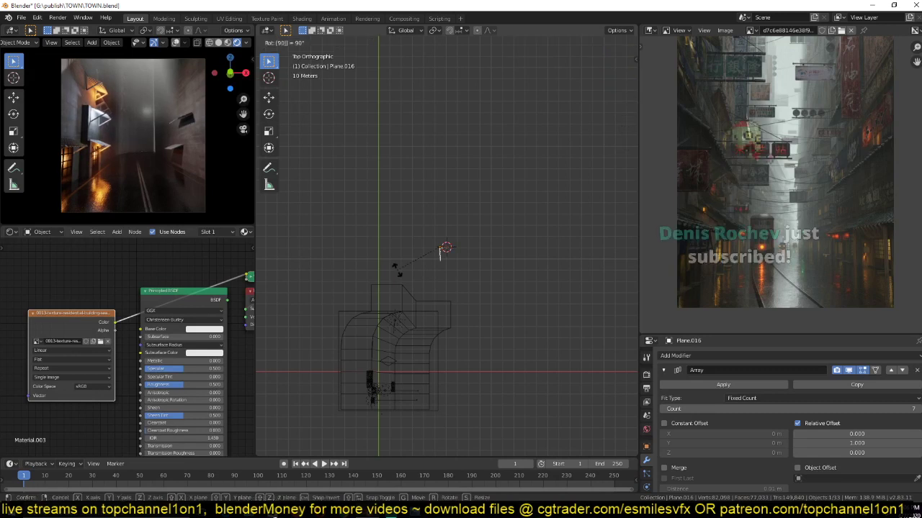
pyautogui.rightClick(398, 270)
pyautogui.rightClick(397, 270)
pyautogui.moveTo(407, 298)
pyautogui.click(445, 306)
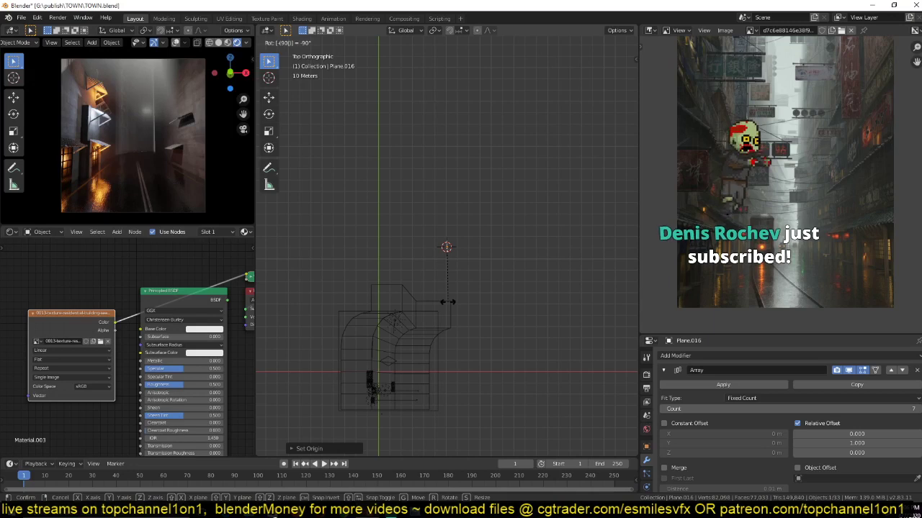
# - Move the facade onto the street block in top view, then shift it about 57.5 m along negative X
pyautogui.press('g')
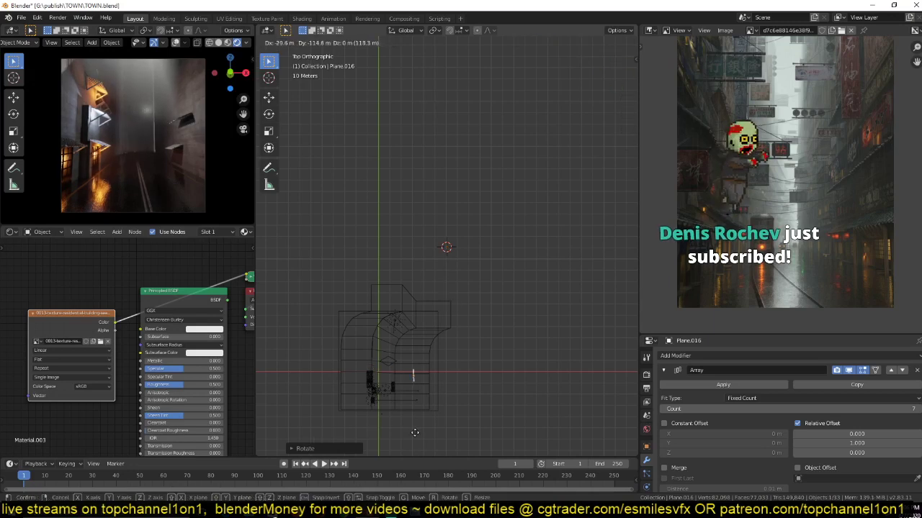
pyautogui.click(429, 440)
pyautogui.press('KP_Decimal')
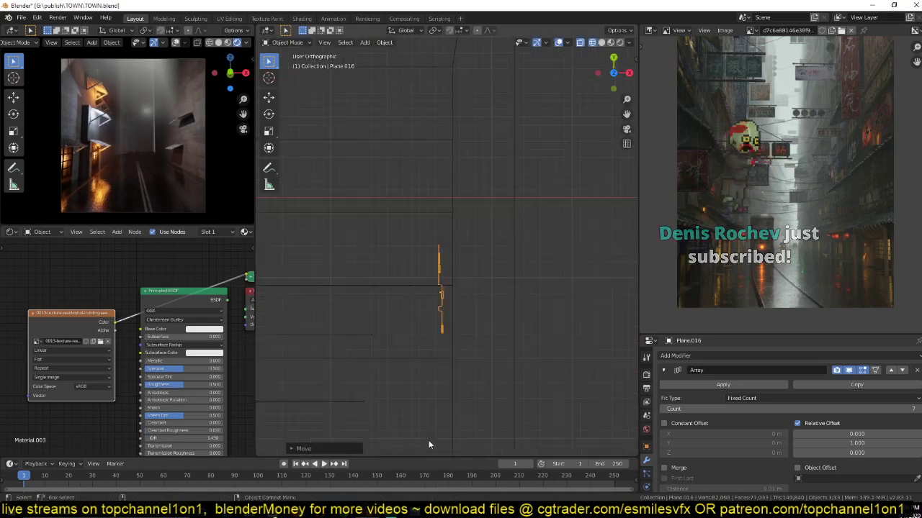
pyautogui.moveTo(415, 431); pyautogui.dragTo(494, 328, button='middle')
pyautogui.press('z')
pyautogui.click(559, 296)
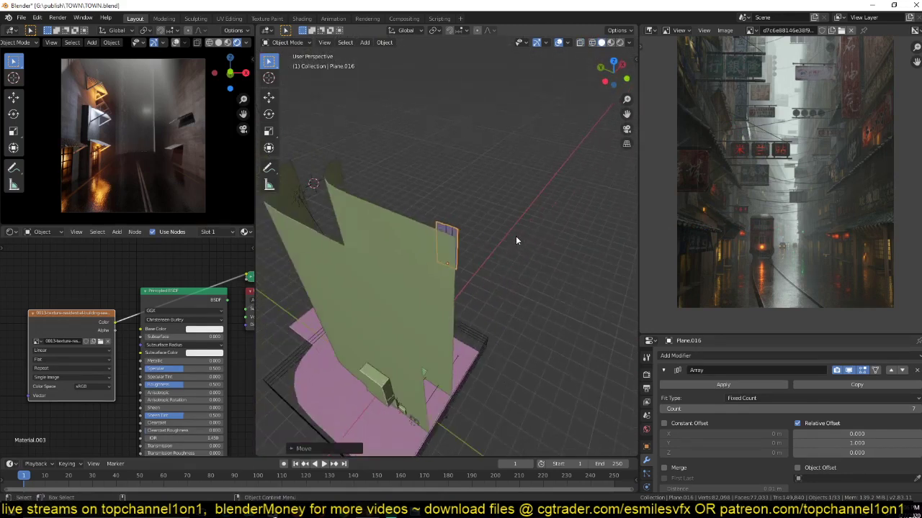
pyautogui.press('g')
pyautogui.press('y')
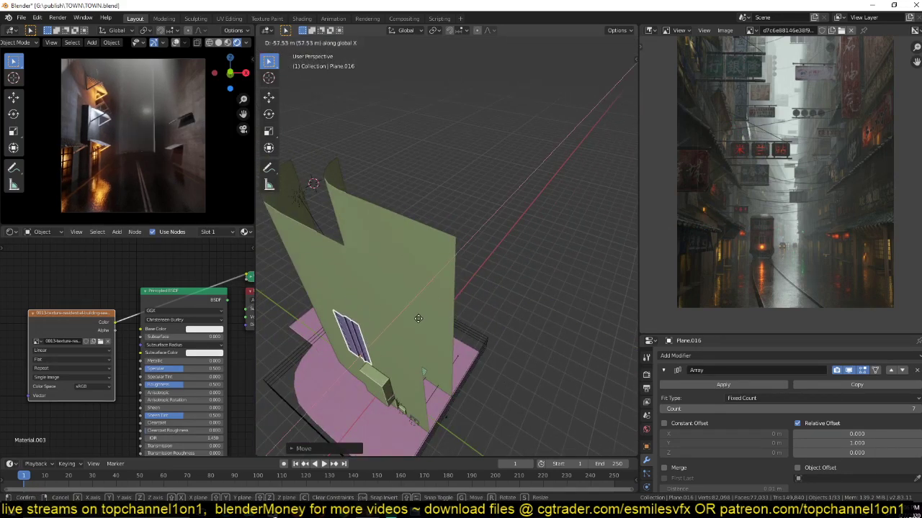
pyautogui.click(419, 319)
# - Turn the facade around the Z axis to face the street and scale it up
pyautogui.press('r')
pyautogui.press('z')
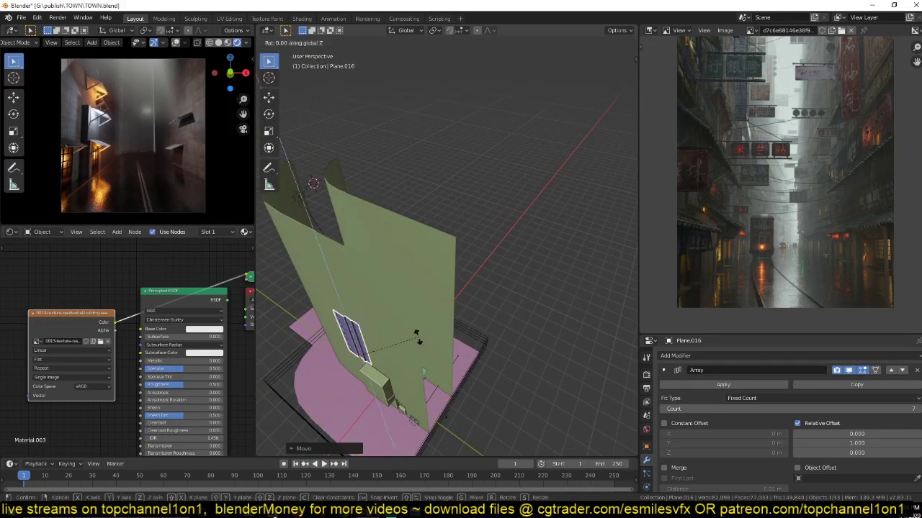
pyautogui.press('Return')
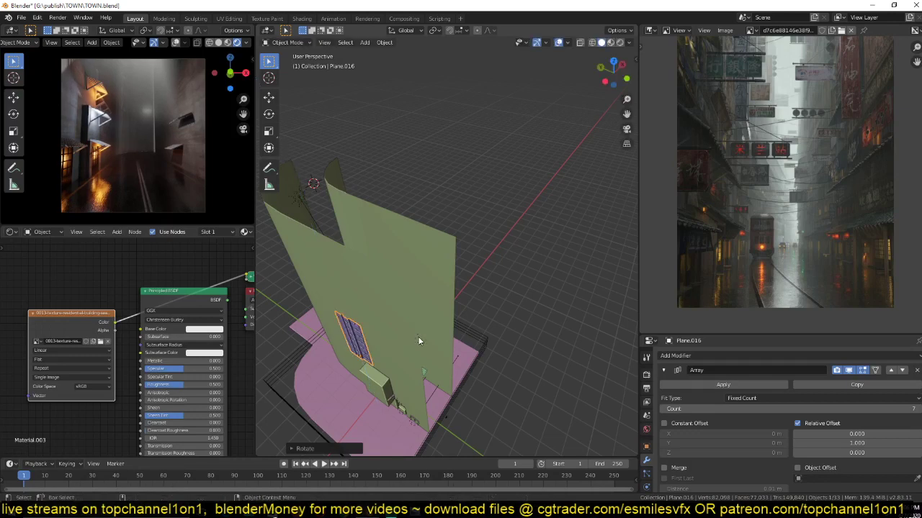
pyautogui.press('s')
pyautogui.click(422, 347)
# - Lower the facade along Z to street level and move it about 27.5 m along X to the opposite wall
pyautogui.moveTo(423, 347); pyautogui.dragTo(413, 196, button='middle')
pyautogui.press('g')
pyautogui.press('z')
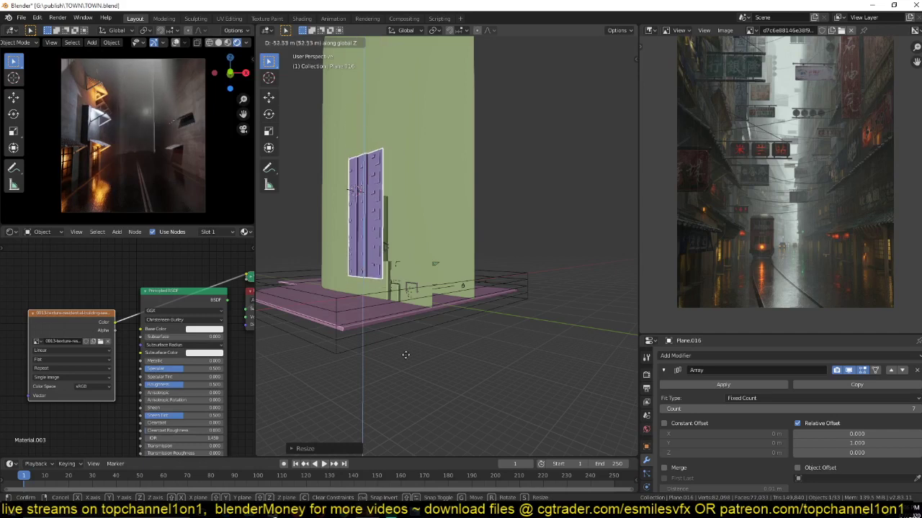
pyautogui.click(407, 374)
pyautogui.moveTo(421, 323); pyautogui.dragTo(381, 350, button='middle')
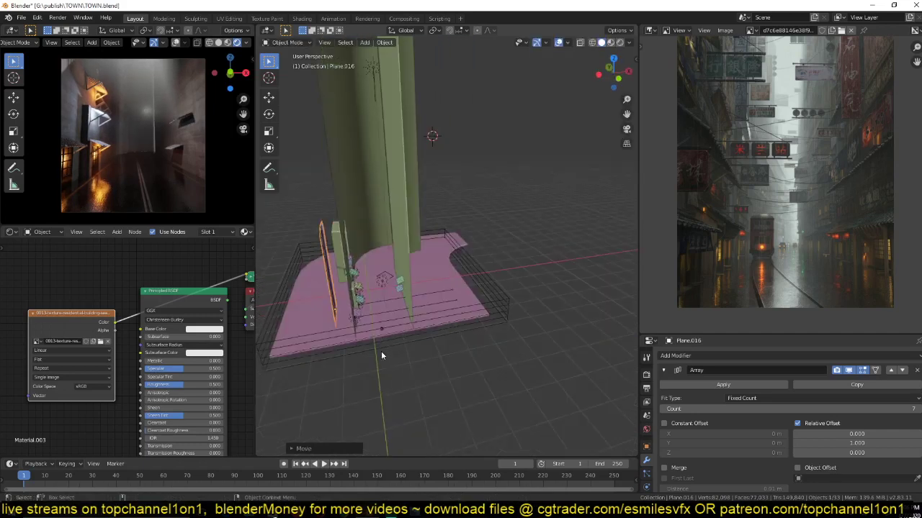
pyautogui.press('g')
pyautogui.press('y')
pyautogui.press('x')
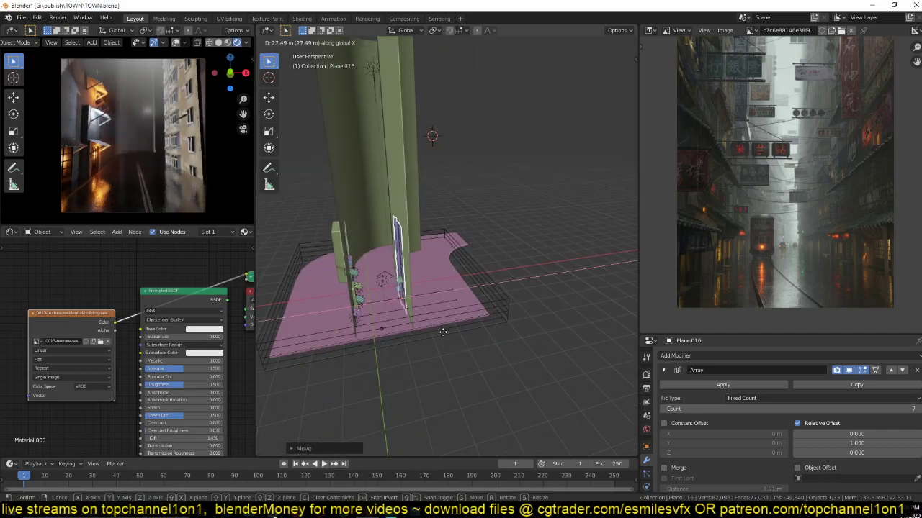
pyautogui.click(442, 330)
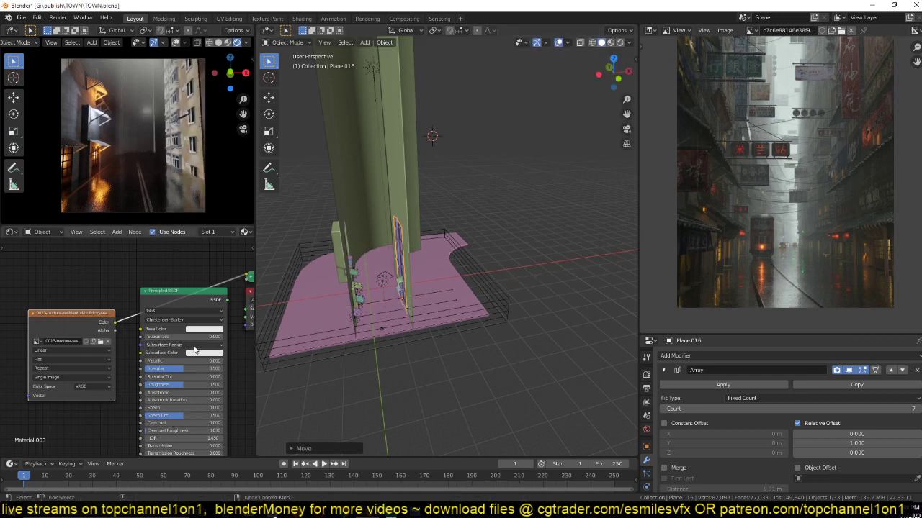
# - Route the facade's image texture through the Principled BSDF's Base Color and also link its color to Roughness
pyautogui.scroll(2, 105, 354)
pyautogui.moveTo(146, 325); pyautogui.dragTo(146, 323)
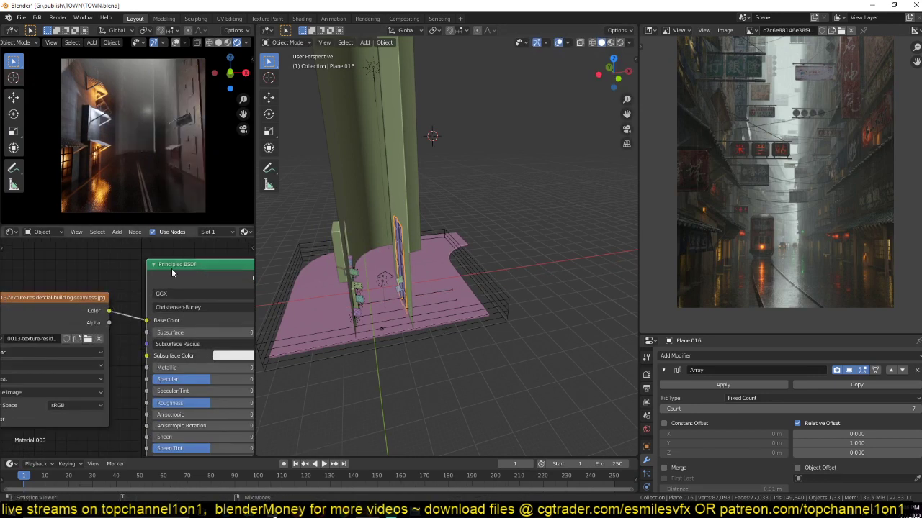
pyautogui.scroll(-2, 104, 382)
pyautogui.scroll(-1, 119, 385)
pyautogui.moveTo(120, 385); pyautogui.dragTo(155, 352, button='middle')
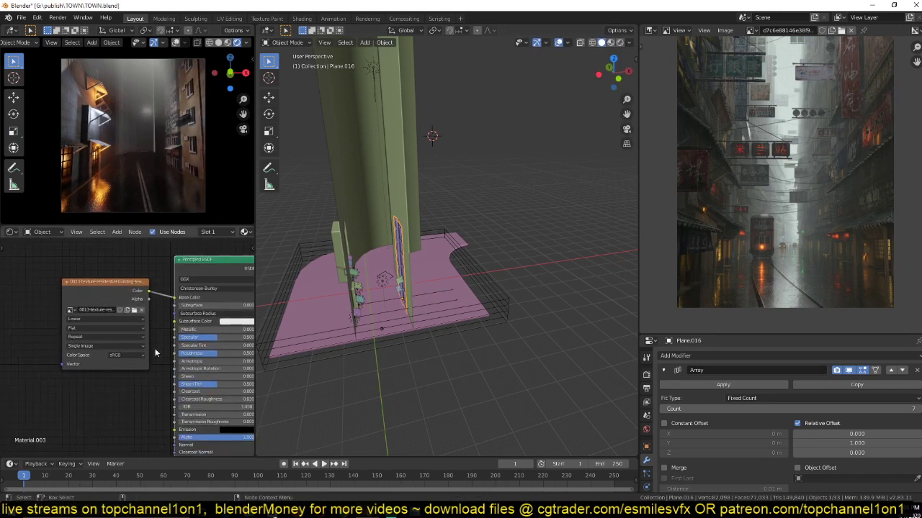
pyautogui.moveTo(115, 306); pyautogui.dragTo(62, 335)
pyautogui.moveTo(163, 353); pyautogui.dragTo(174, 353)
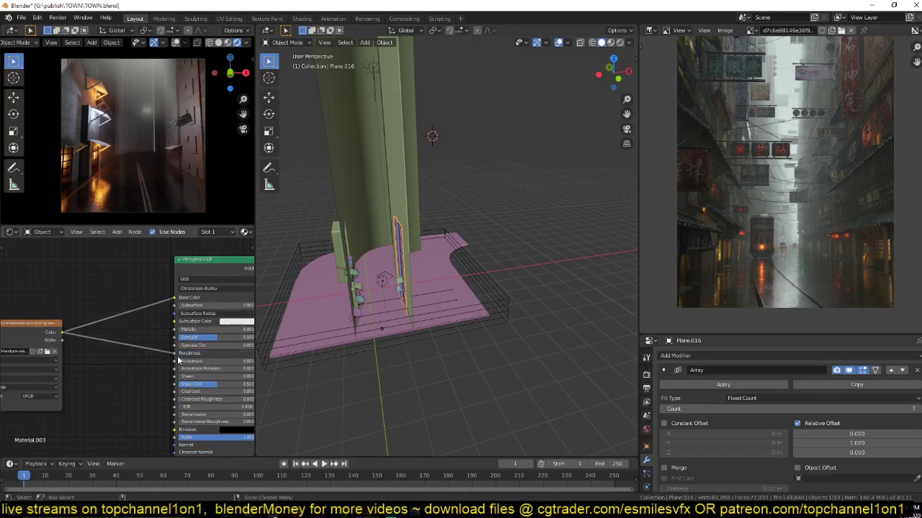
# - Insert a Math node set to Add with value 0.5 on the Roughness link and save the file
pyautogui.moveTo(120, 377)
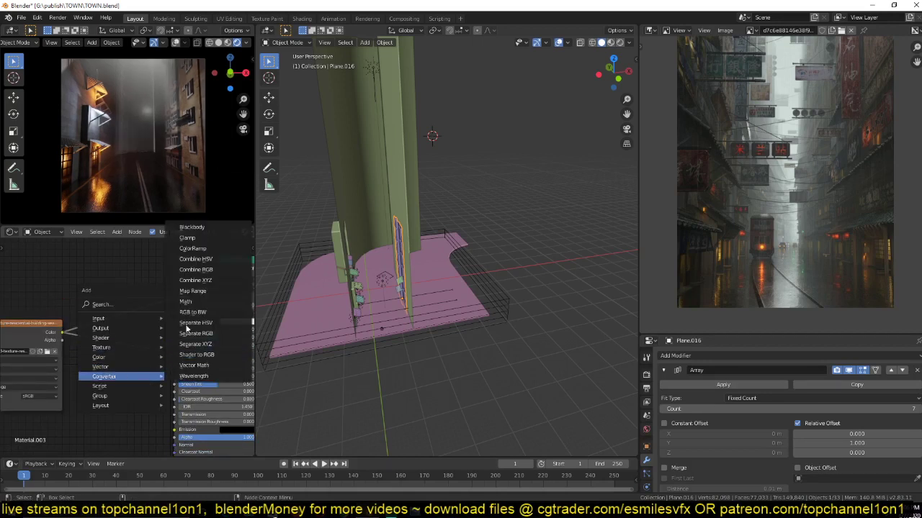
pyautogui.click(195, 307)
pyautogui.click(168, 330)
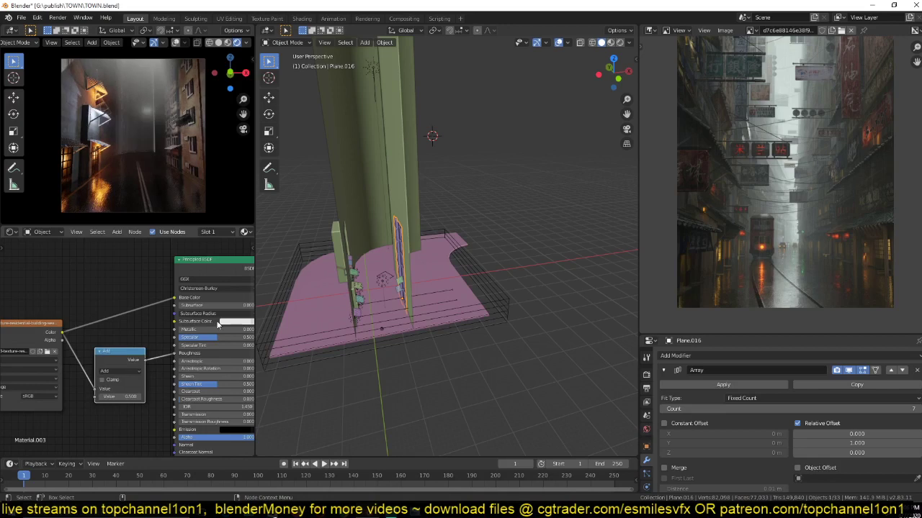
pyautogui.hotkey('ctrl', 's')
# - Enlarge the facade further and raise it along Z against the street wall
pyautogui.moveTo(331, 248); pyautogui.dragTo(361, 262, button='middle')
pyautogui.scroll(6, 361, 262)
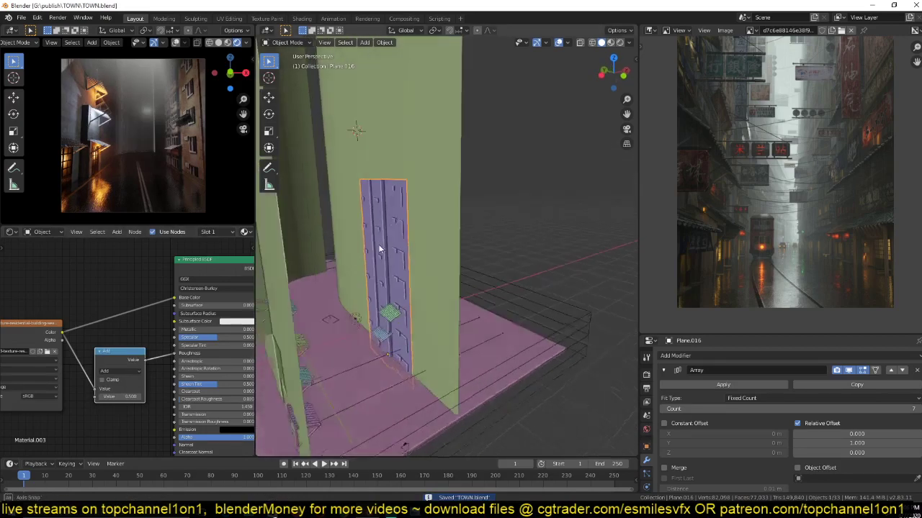
pyautogui.press('g')
pyautogui.press('z')
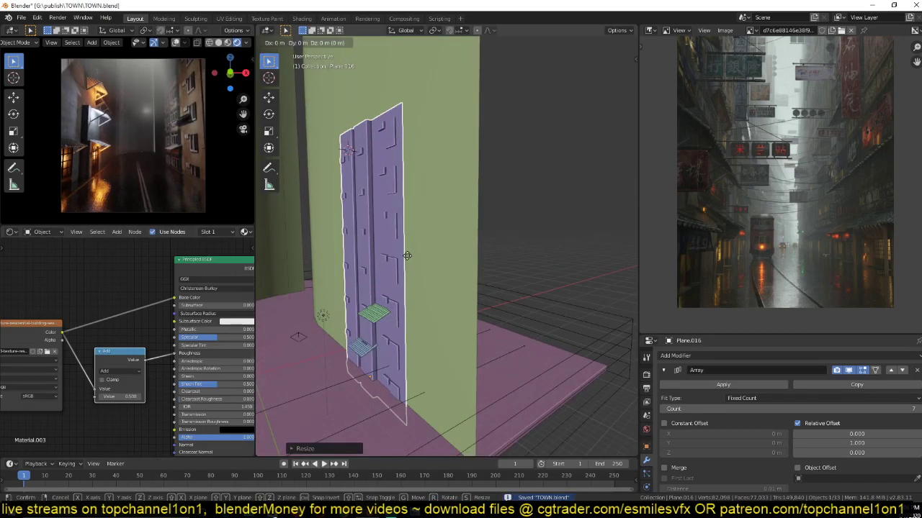
pyautogui.click(398, 170)
# - Slide the facade along Y on the street wall and try adjusting its height along Z
pyautogui.moveTo(399, 170); pyautogui.dragTo(394, 198, button='middle')
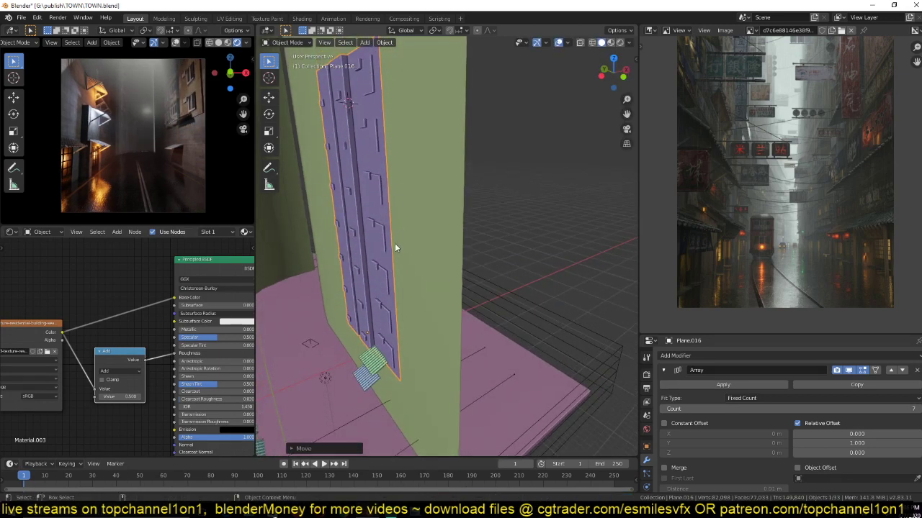
pyautogui.press('g')
pyautogui.press('y')
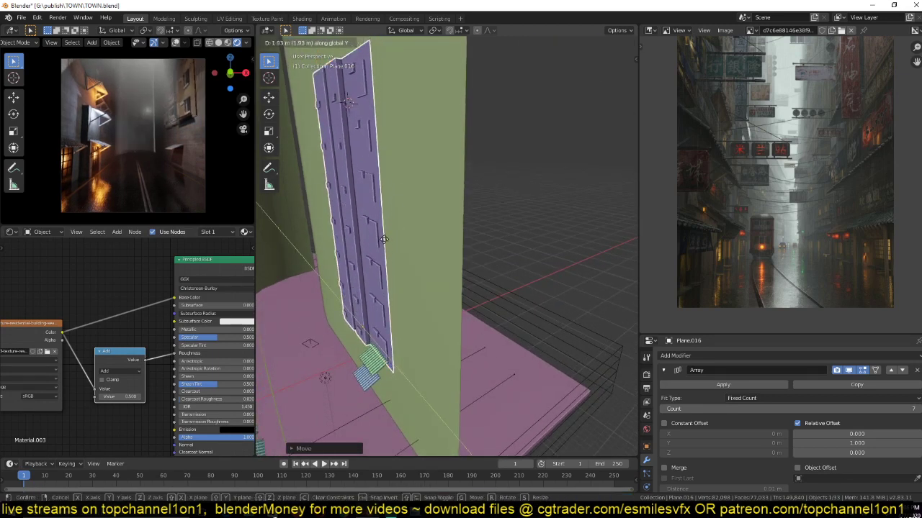
pyautogui.click(374, 229)
pyautogui.press('g')
pyautogui.rightClick(374, 229)
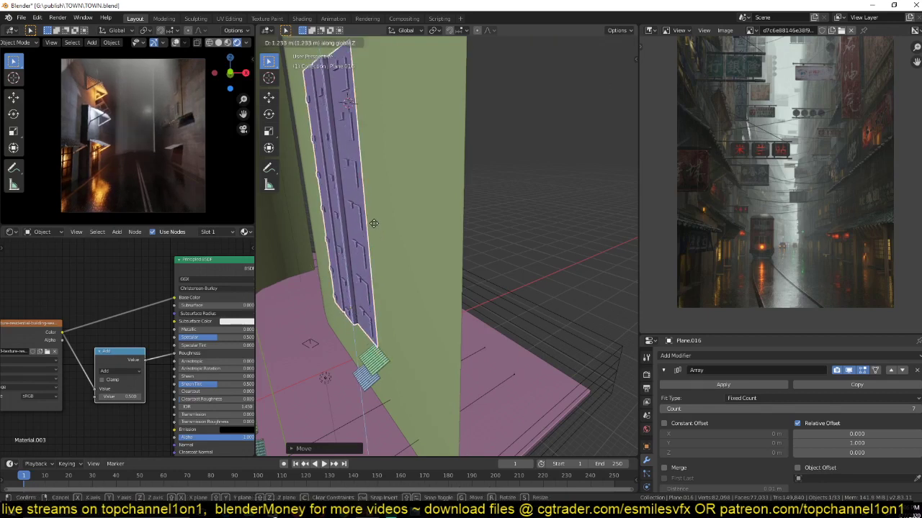
# - Select the facade's outer boundary edges in Edit Mode and extrude them about 6.6 m along X as side walls
pyautogui.press('Tab')
pyautogui.moveTo(374, 231); pyautogui.dragTo(417, 242, button='middle')
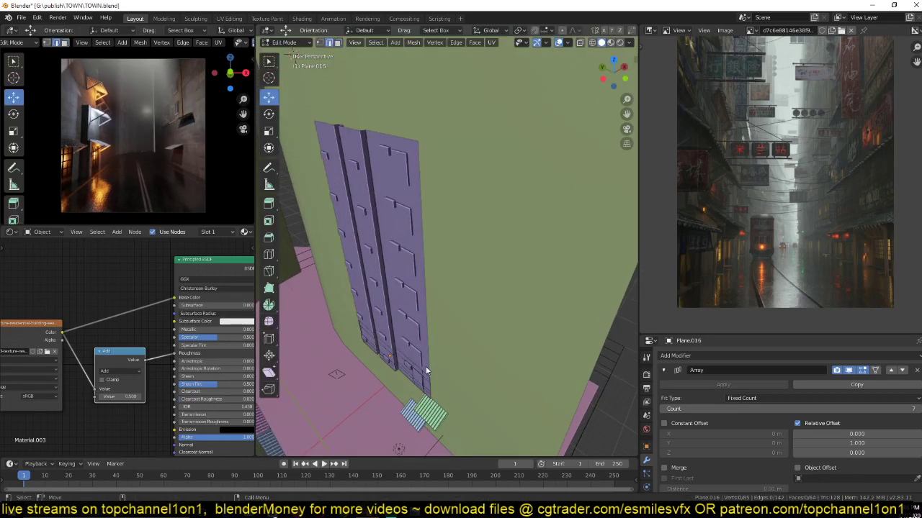
pyautogui.keyDown('alt'); pyautogui.click(370, 360); pyautogui.keyUp('alt')
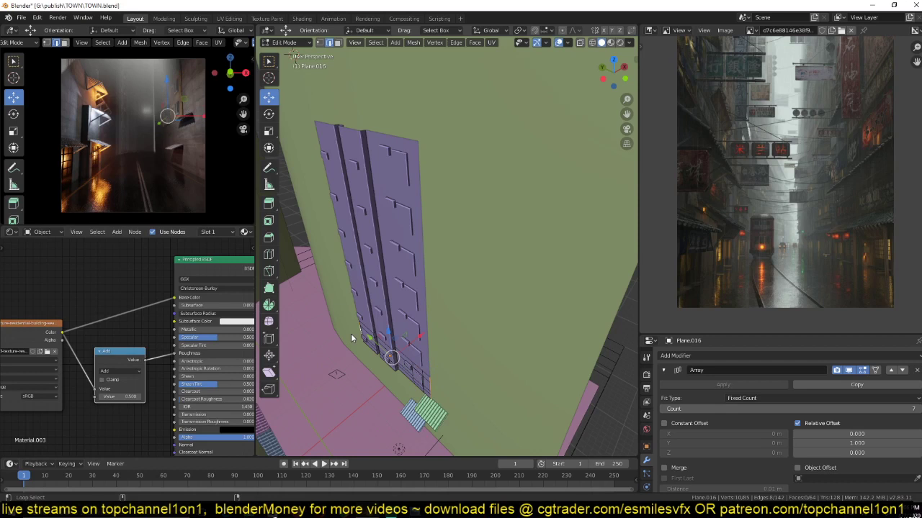
pyautogui.press('g')
pyautogui.press('x')
pyautogui.click(413, 335)
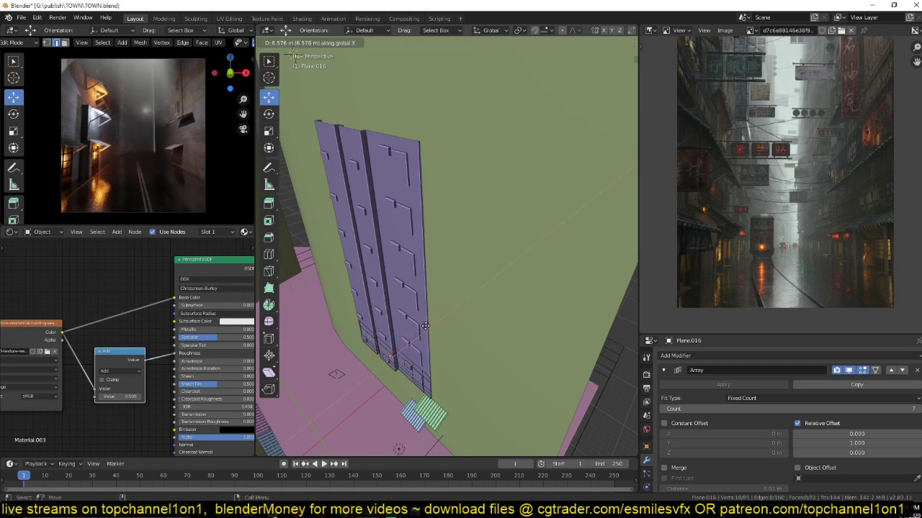
# - Move the extruded building out from the street wall along X
pyautogui.press('Tab')
pyautogui.press('g')
pyautogui.press('x')
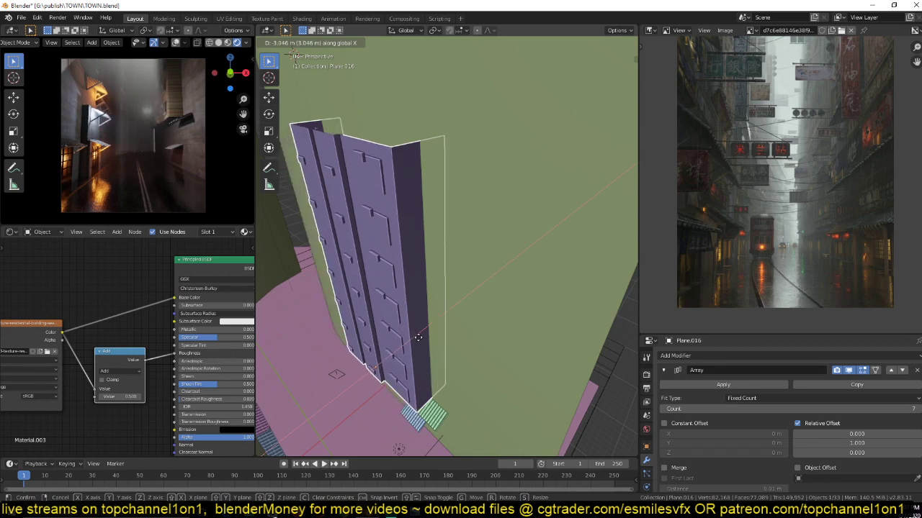
pyautogui.click(408, 338)
# - Select the building's side-wall faces in Edit Mode and UV-unwrap them for the facade texture
pyautogui.press('Tab')
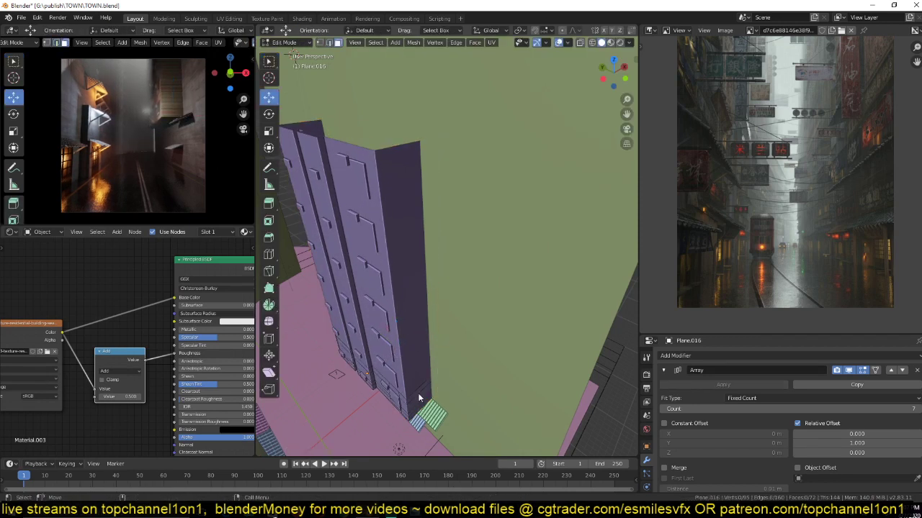
pyautogui.click(421, 392)
pyautogui.click(420, 401)
pyautogui.moveTo(420, 401); pyautogui.dragTo(401, 367, button='middle')
pyautogui.click(363, 319)
pyautogui.keyDown('ctrl'); pyautogui.click(361, 355); pyautogui.keyUp('ctrl')
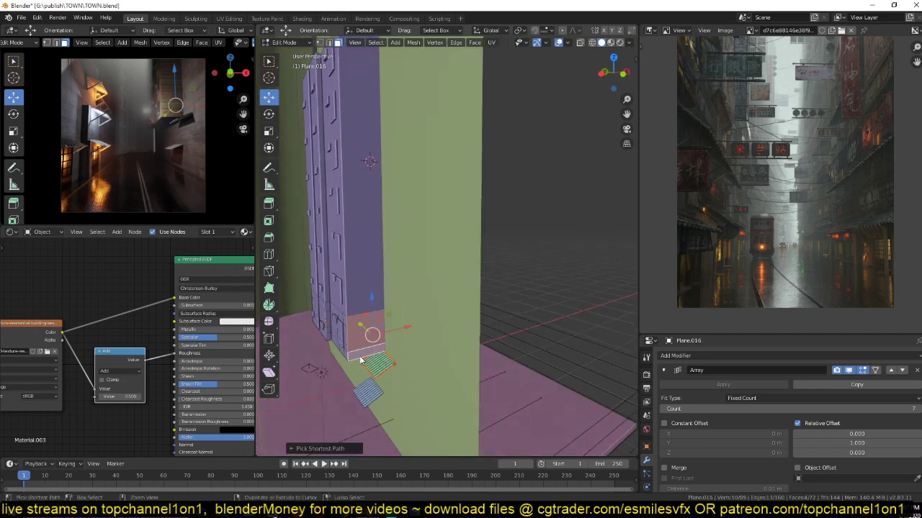
pyautogui.press('u')
pyautogui.click(314, 347)
pyautogui.press('Tab')
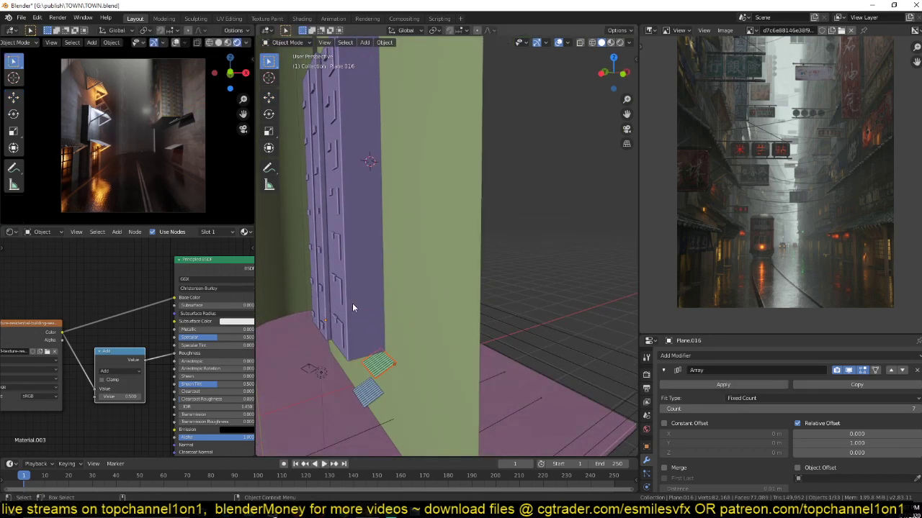
# - Shift the building slightly along Y on the street wall
pyautogui.moveTo(350, 319); pyautogui.dragTo(365, 329, button='middle')
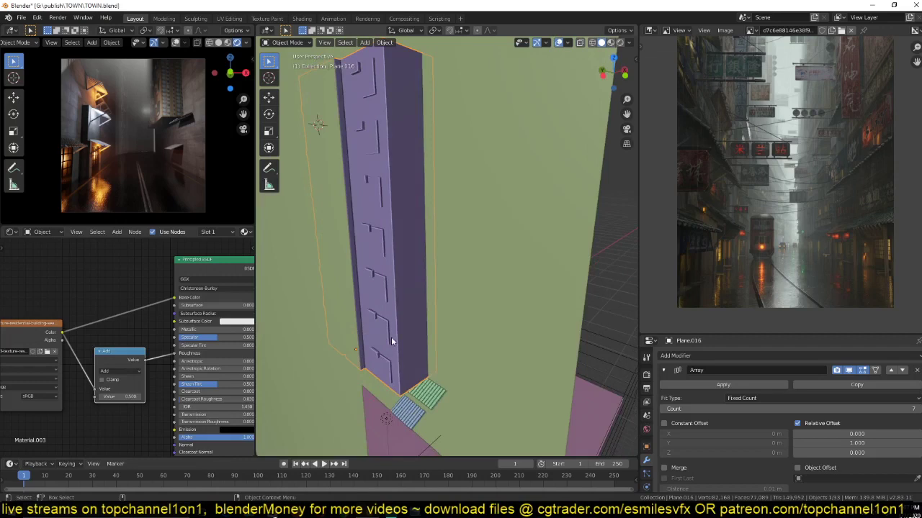
pyautogui.press('g')
pyautogui.press('y')
pyautogui.click(388, 338)
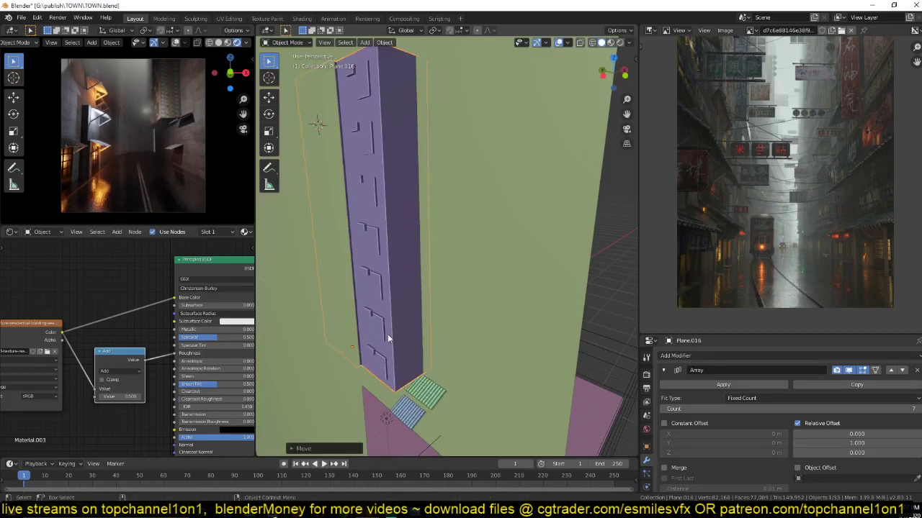
# - Close the building's open underside in Edit Mode by filling its bottom boundary with a face
pyautogui.moveTo(388, 337); pyautogui.dragTo(330, 166, button='middle')
pyautogui.scroll(2, 375, 197)
pyautogui.press('Tab')
pyautogui.click(324, 209)
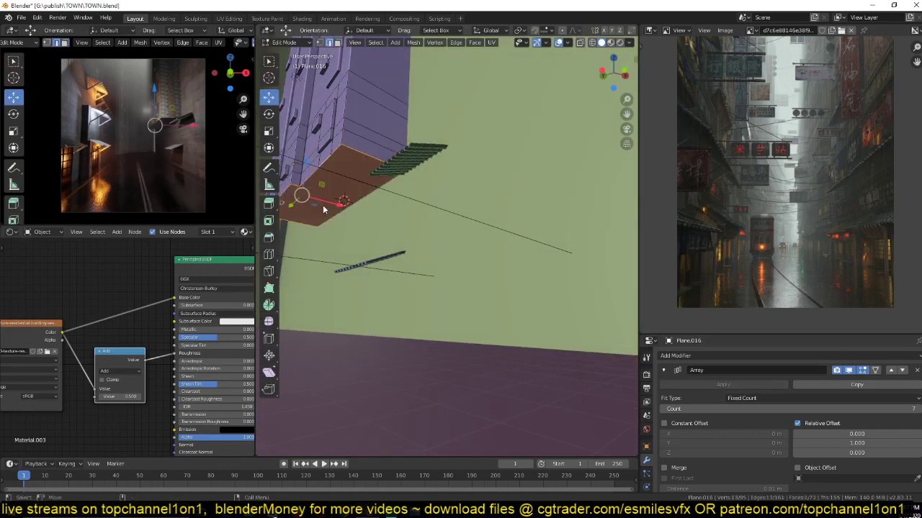
pyautogui.press('Tab')
pyautogui.moveTo(324, 208); pyautogui.dragTo(346, 267, button='middle')
pyautogui.click(356, 269)
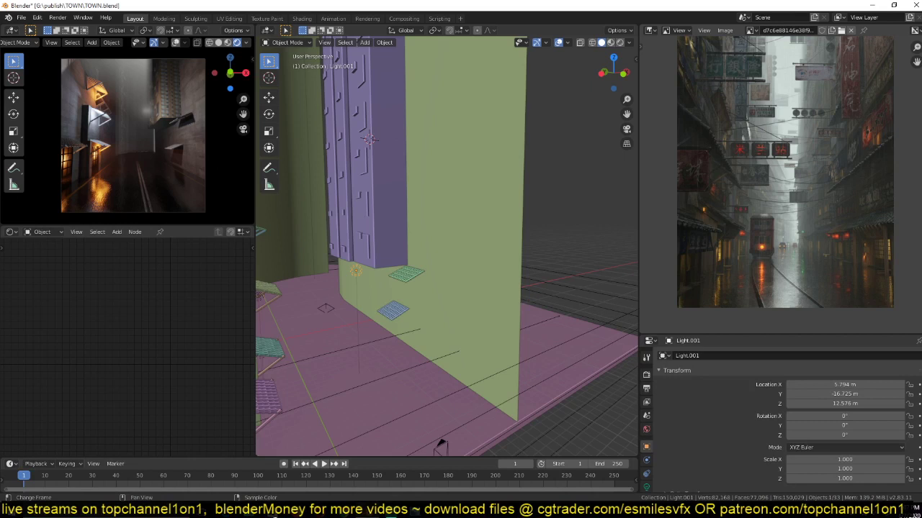
pyautogui.click(355, 513)
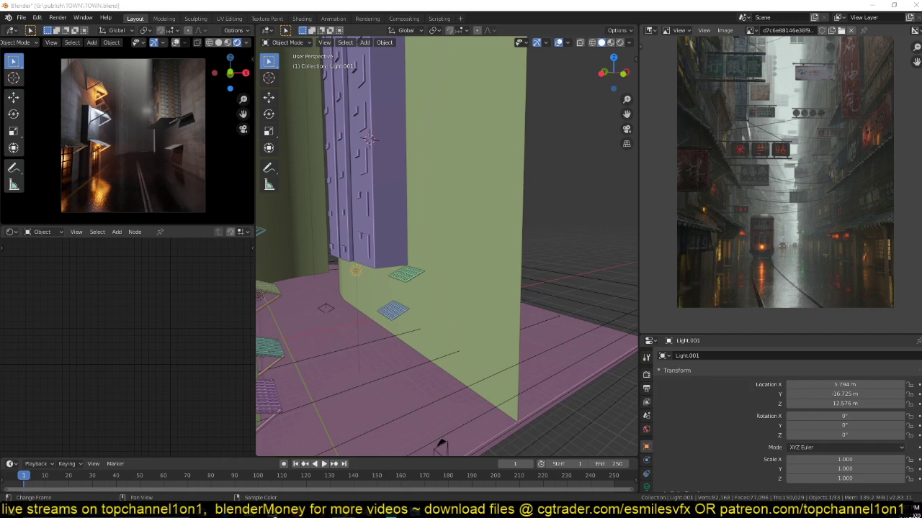
pyautogui.click(587, 289)
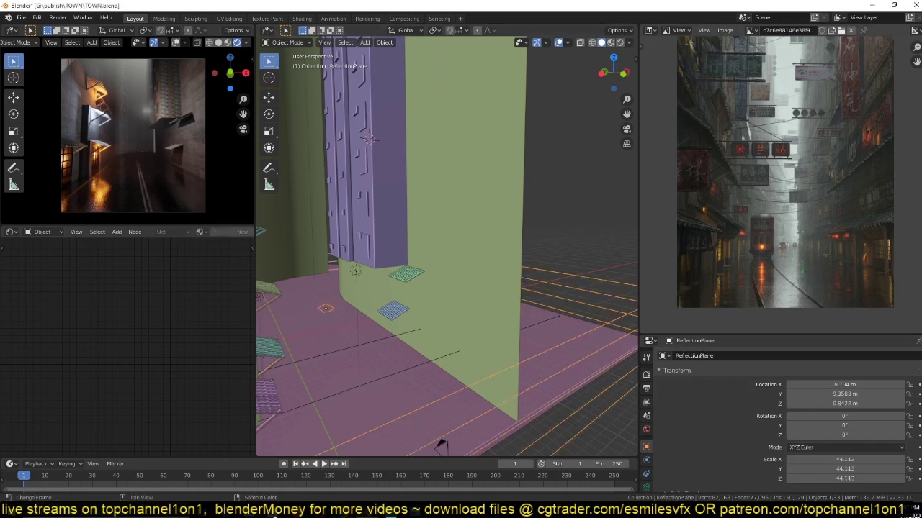
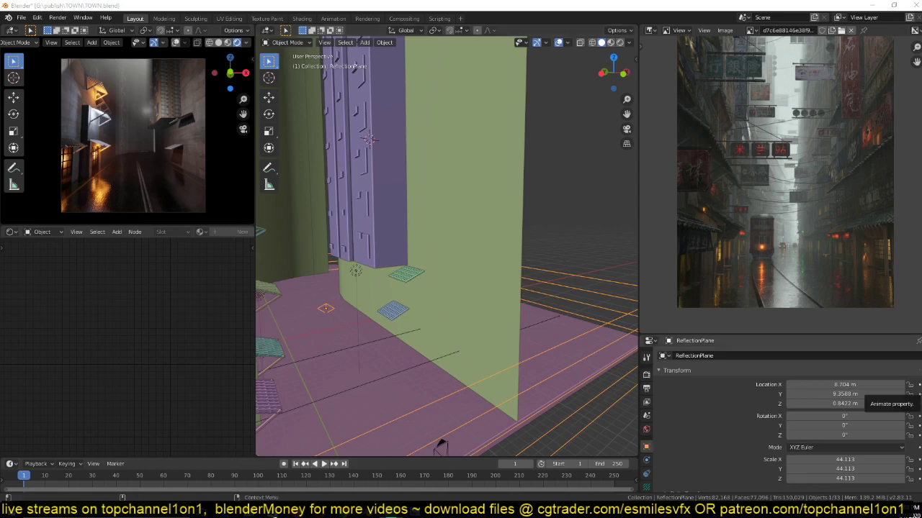
pyautogui.click(389, 206)
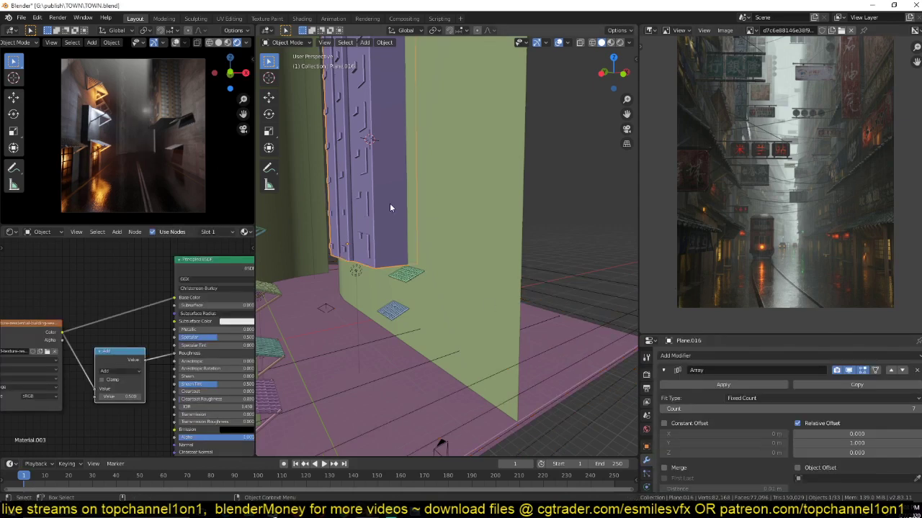
# - Move the point light beneath the building to about -21.3 m on Y and 8.6 m on Z, and shift it along X toward the wall
pyautogui.scroll(5, 396, 187)
pyautogui.moveTo(401, 180); pyautogui.dragTo(380, 231, button='middle')
pyautogui.click(393, 232)
pyautogui.press('g')
pyautogui.press('z')
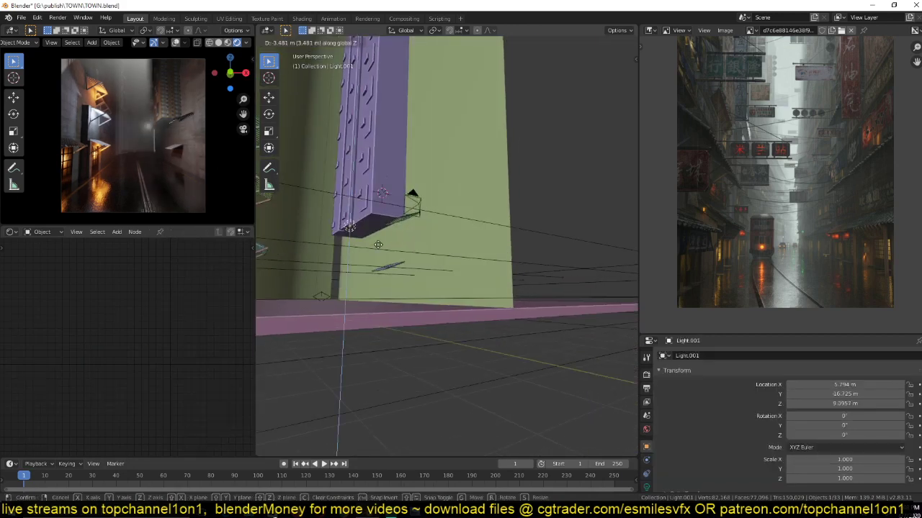
pyautogui.click(378, 248)
pyautogui.press('g')
pyautogui.press('y')
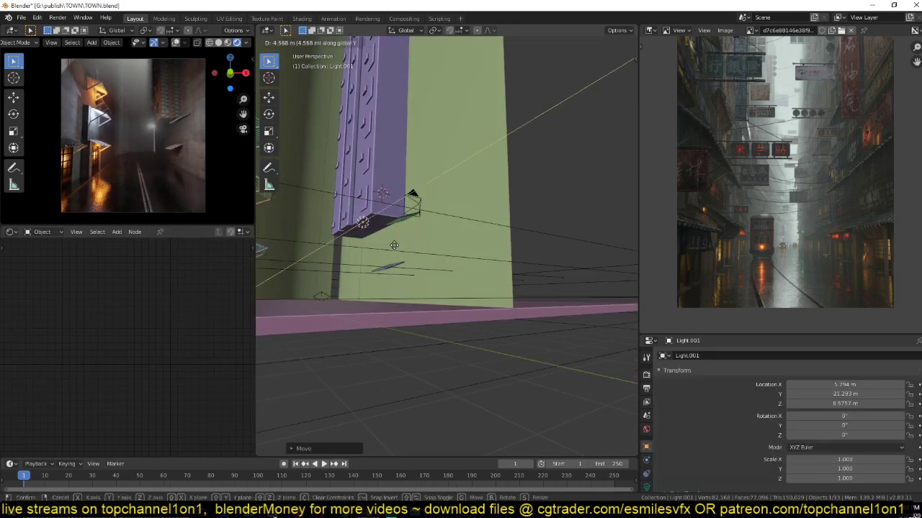
pyautogui.click(393, 249)
pyautogui.press('g')
pyautogui.press('x')
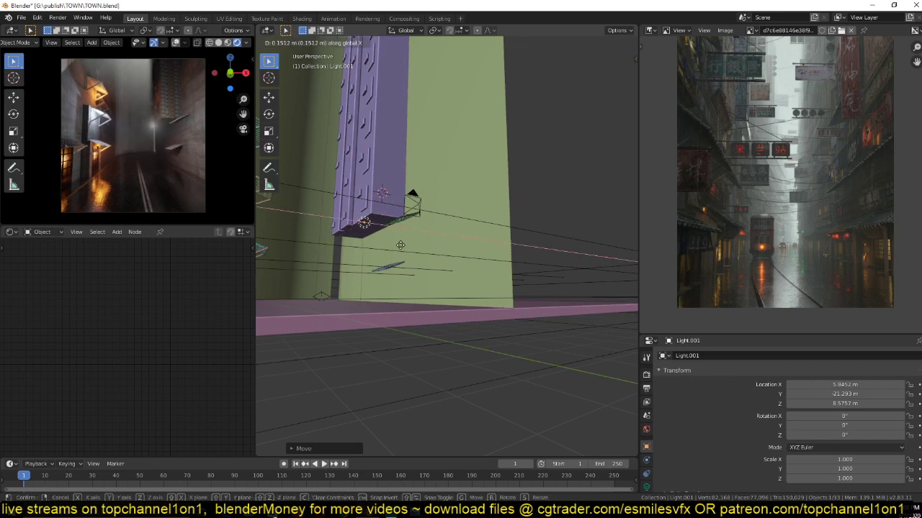
pyautogui.click(406, 245)
# - Tint the point light yellow with hue 0.160 and saturation 0.775
pyautogui.click(645, 486)
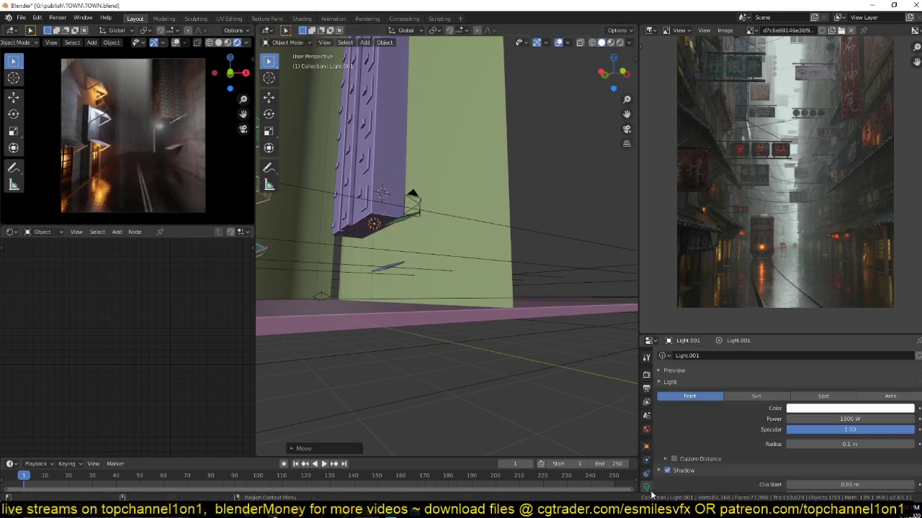
pyautogui.click(844, 408)
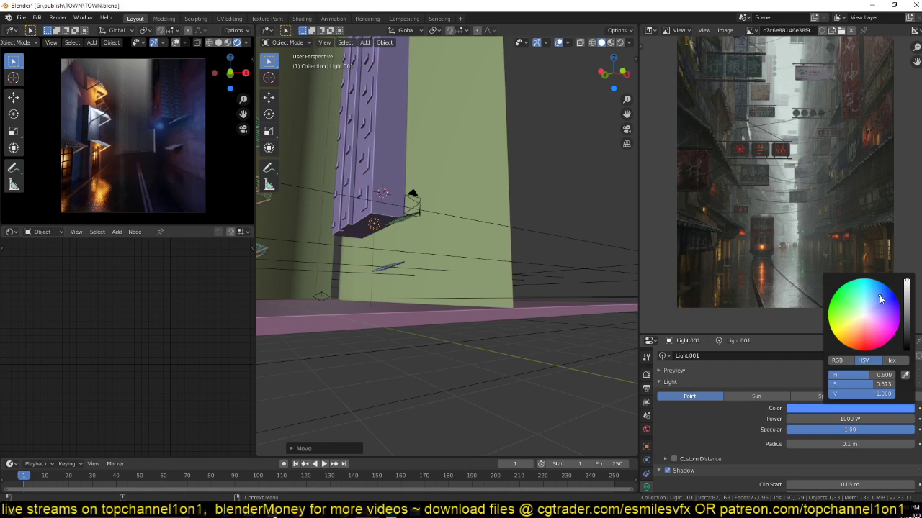
pyautogui.moveTo(879, 294); pyautogui.dragTo(840, 320)
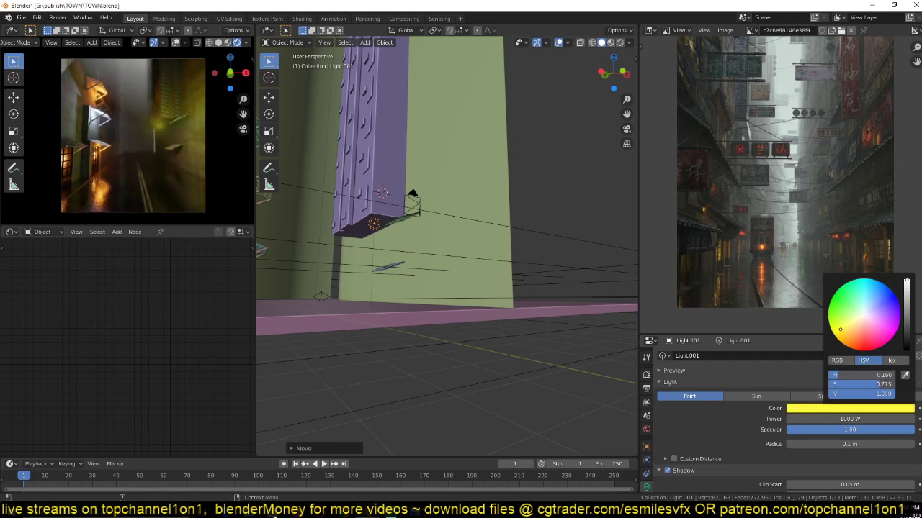
# - Enable Custom Distance on the point light and set the distance to 15 m
pyautogui.scroll(-3, 696, 440)
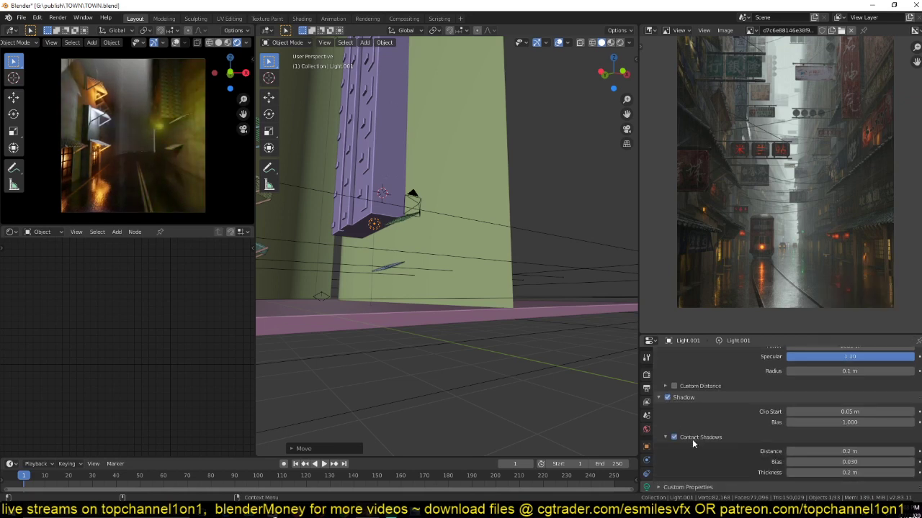
pyautogui.click(692, 386)
pyautogui.click(674, 386)
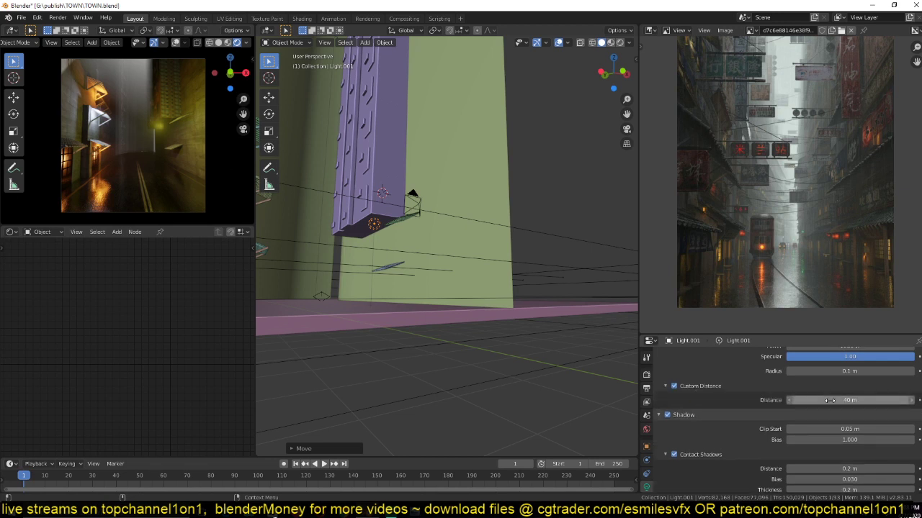
pyautogui.click(805, 399)
pyautogui.write('10')
pyautogui.press('Return')
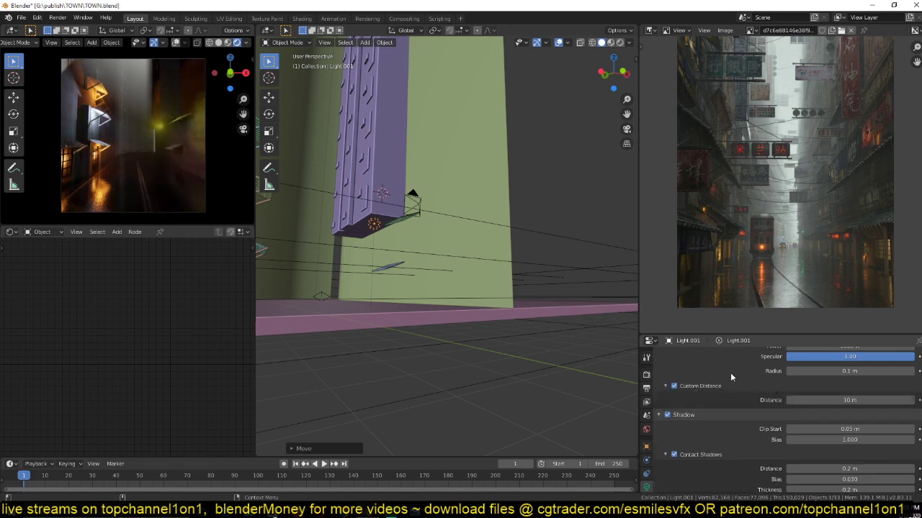
pyautogui.moveTo(814, 401); pyautogui.dragTo(841, 400)
# - Slide the yellow light along Y farther down the street, in front of the building's base
pyautogui.moveTo(452, 314); pyautogui.dragTo(479, 374, button='middle')
pyautogui.scroll(2, 481, 376)
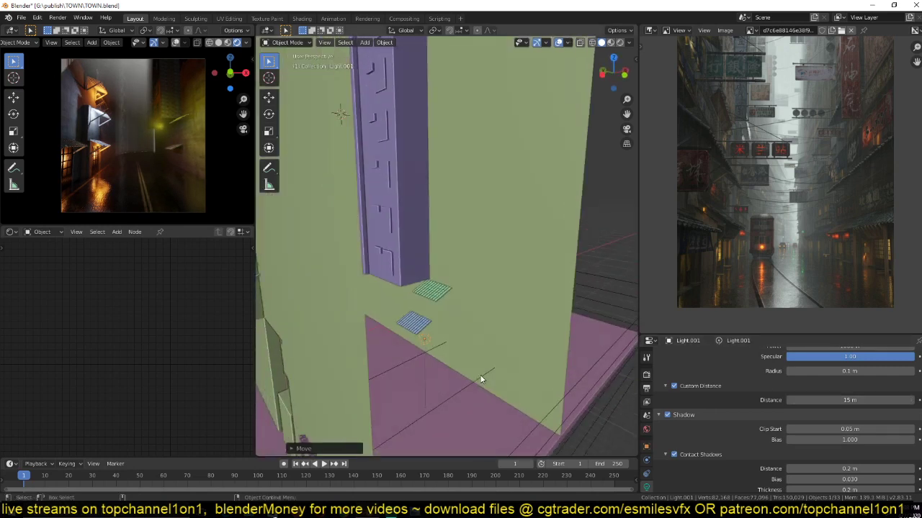
pyautogui.press('g')
pyautogui.press('y')
pyautogui.click(436, 330)
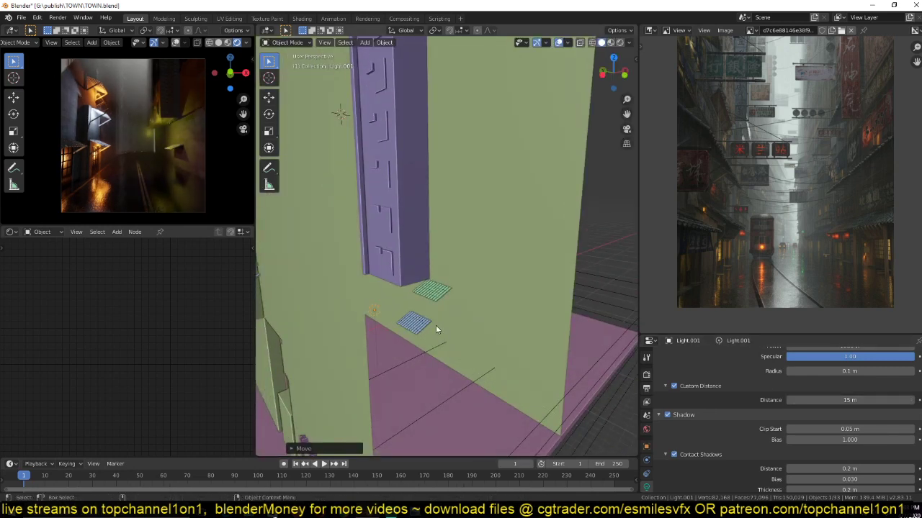
# - Enlarge the green tiled roof panel about 2.2 times and slide it along Y under the building's facade
pyautogui.moveTo(435, 324); pyautogui.dragTo(435, 320, button='middle')
pyautogui.click(433, 318)
pyautogui.press('s')
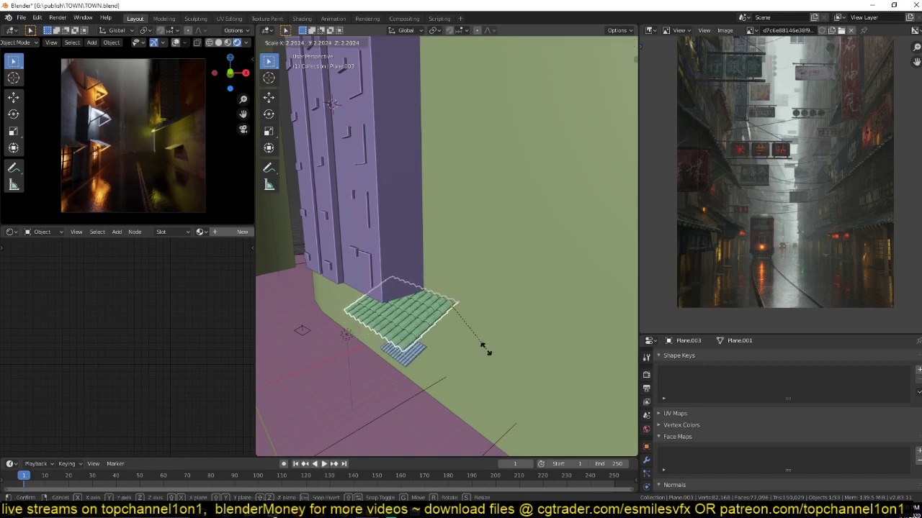
pyautogui.click(486, 351)
pyautogui.press('g')
pyautogui.press('y')
pyautogui.click(440, 333)
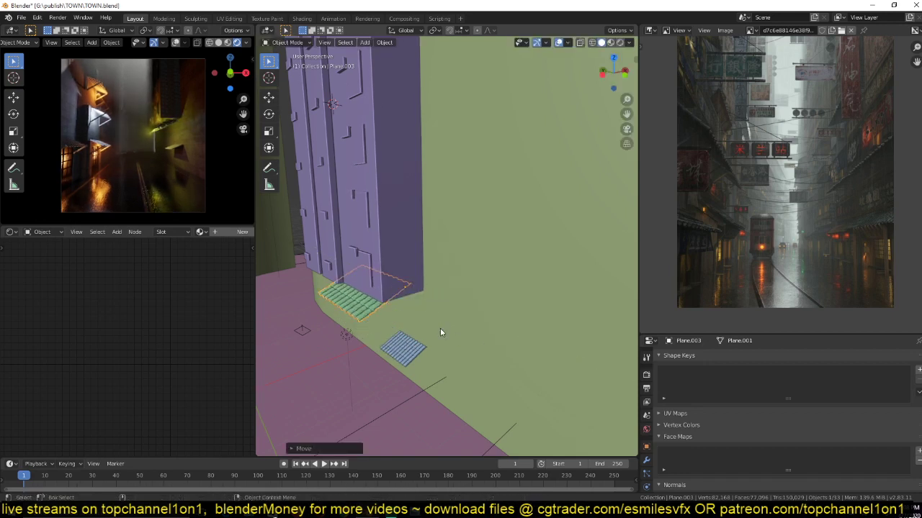
pyautogui.press('g')
pyautogui.press('y')
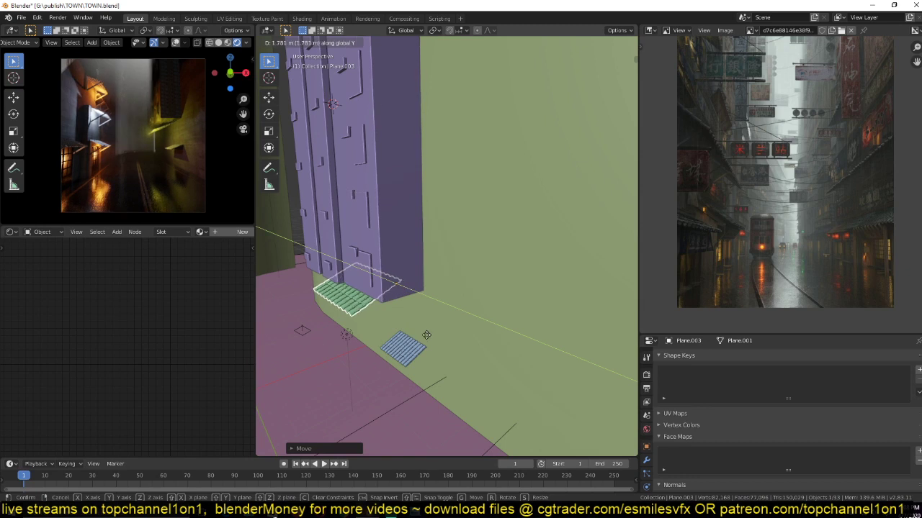
pyautogui.press('x')
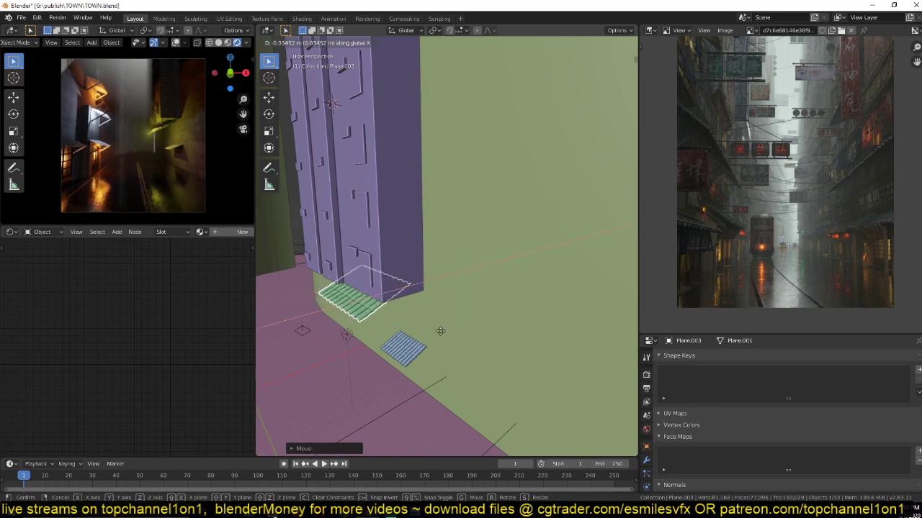
pyautogui.click(422, 294)
# - Push the building about 3 m along X back into the street wall
pyautogui.click(417, 288)
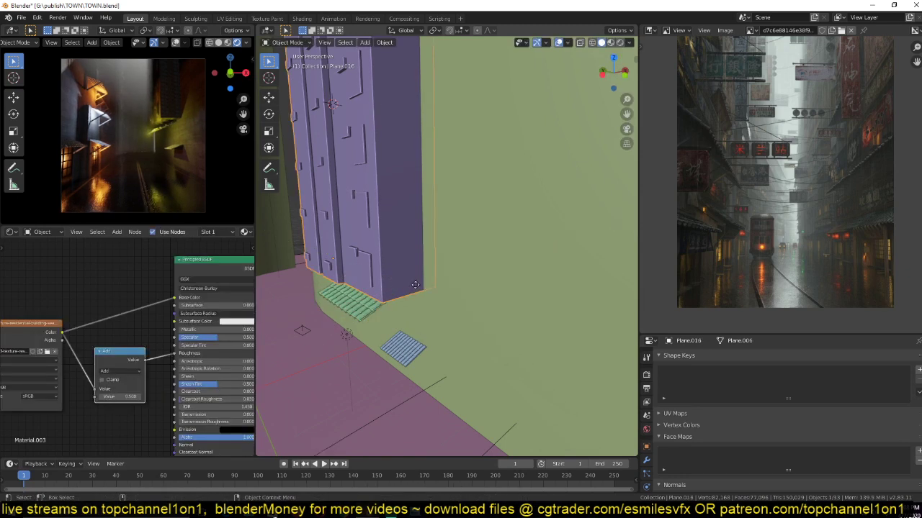
pyautogui.press('g')
pyautogui.press('y')
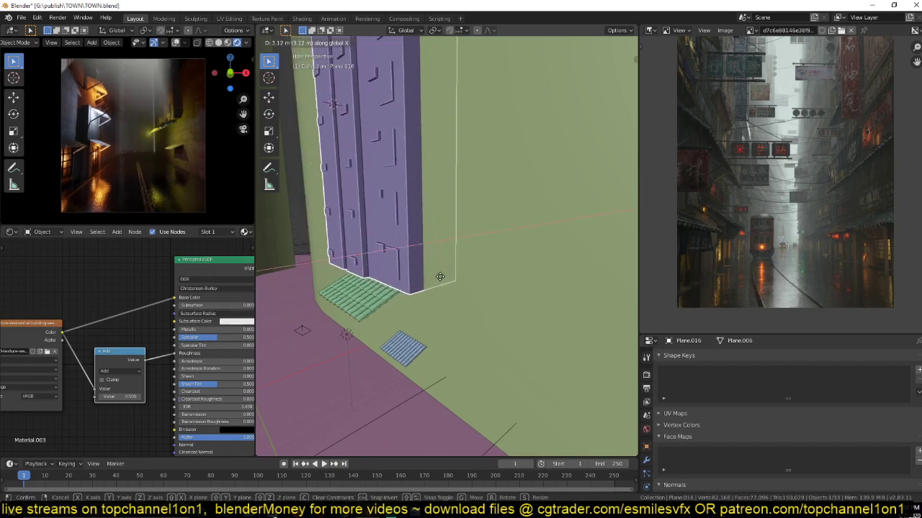
pyautogui.click(388, 302)
# - Reposition the green roof panel along X and Y to line up with the building's front corner
pyautogui.click(379, 306)
pyautogui.press('KP_Decimal')
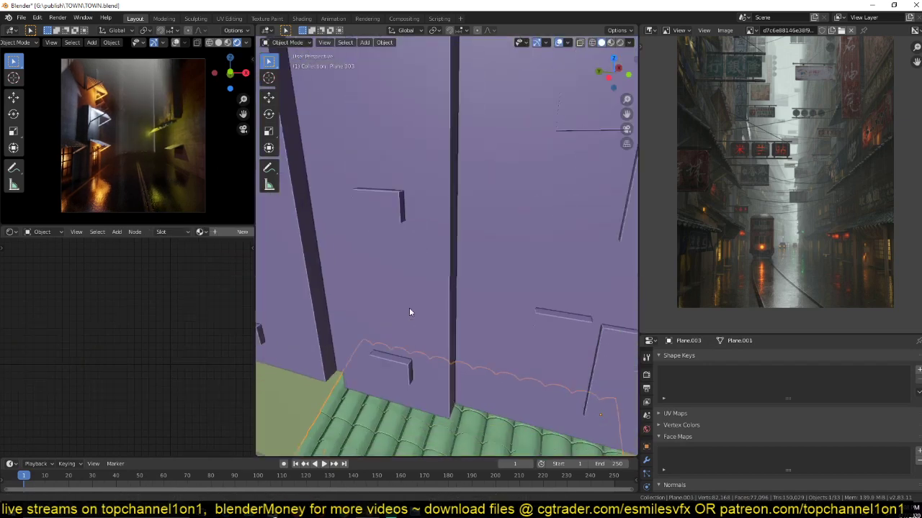
pyautogui.scroll(-5, 388, 301)
pyautogui.press('g')
pyautogui.press('y')
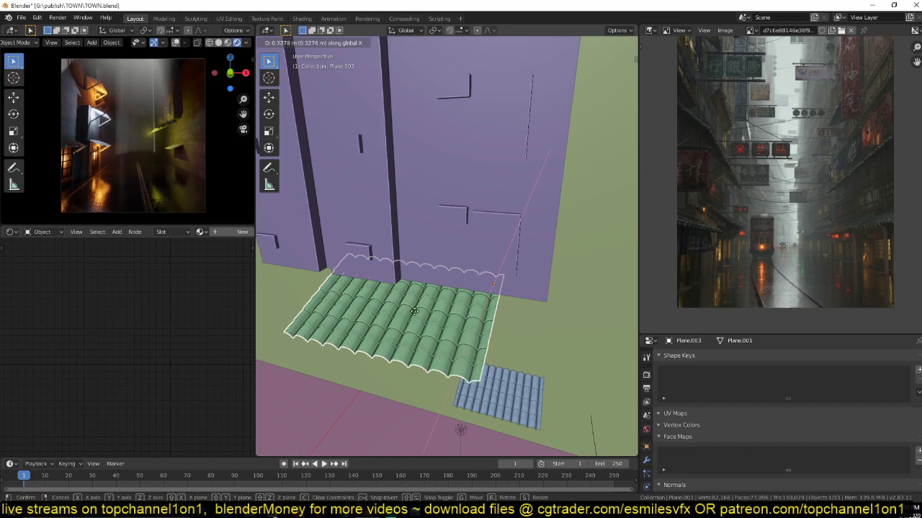
pyautogui.click(438, 314)
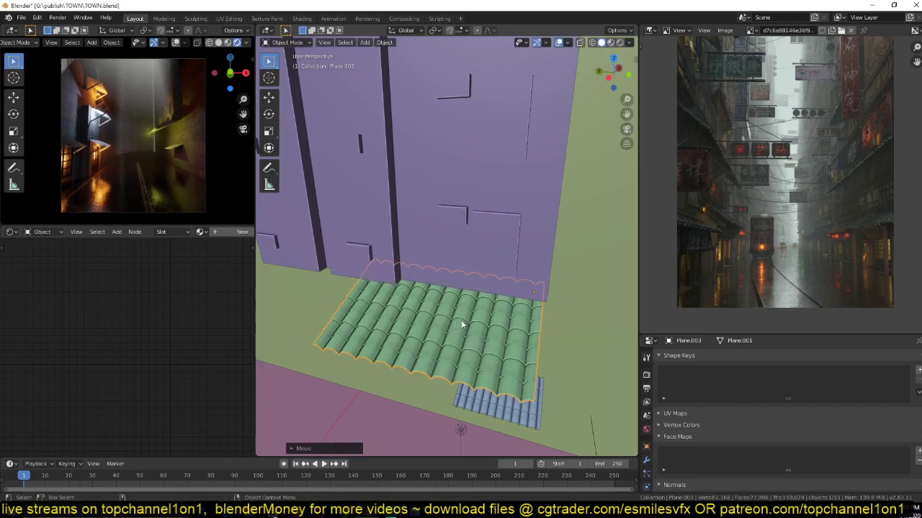
# - Make a linked duplicate of the green roof panel along Y, placed beside it to extend the awning, and clear the selection
pyautogui.hotkey('shift', 'd')
pyautogui.press('y')
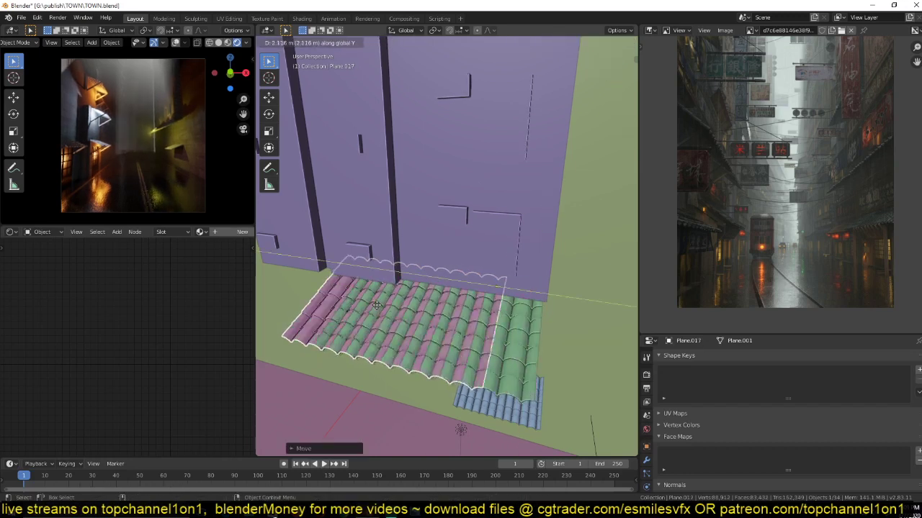
pyautogui.click(317, 322)
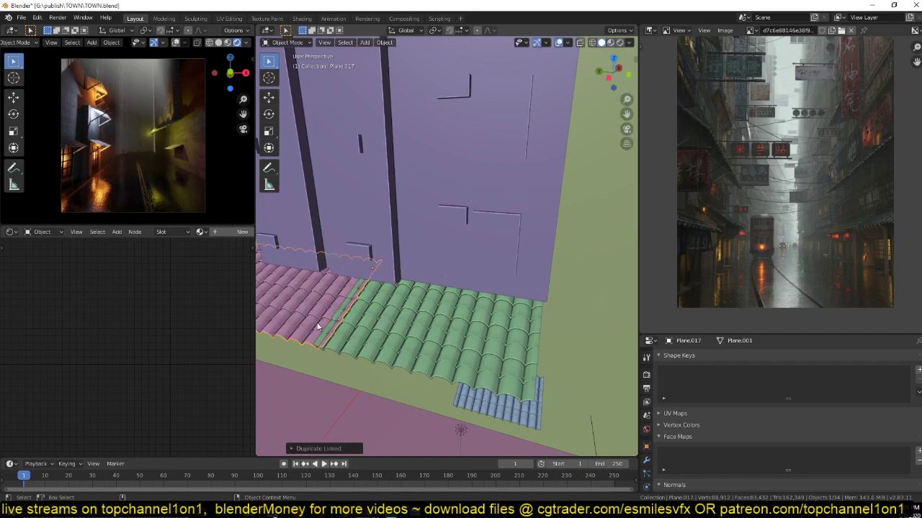
pyautogui.scroll(-3, 321, 333)
pyautogui.hotkey('alt', 'a')
pyautogui.scroll(-6, 340, 297)
pyautogui.moveTo(394, 313); pyautogui.dragTo(374, 299, button='middle')
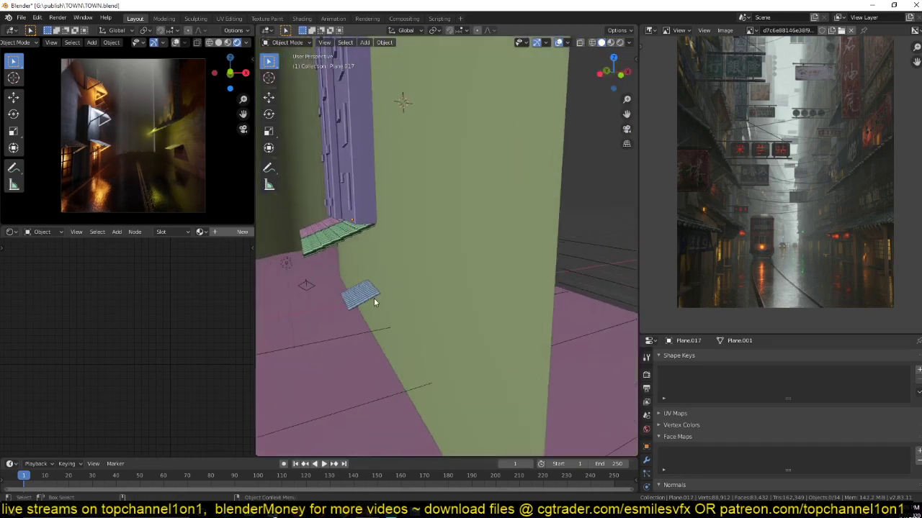
# - Save the TOWN file and start a second Blender instance, dismissing its splash screen
pyautogui.hotkey('ctrl', 's')
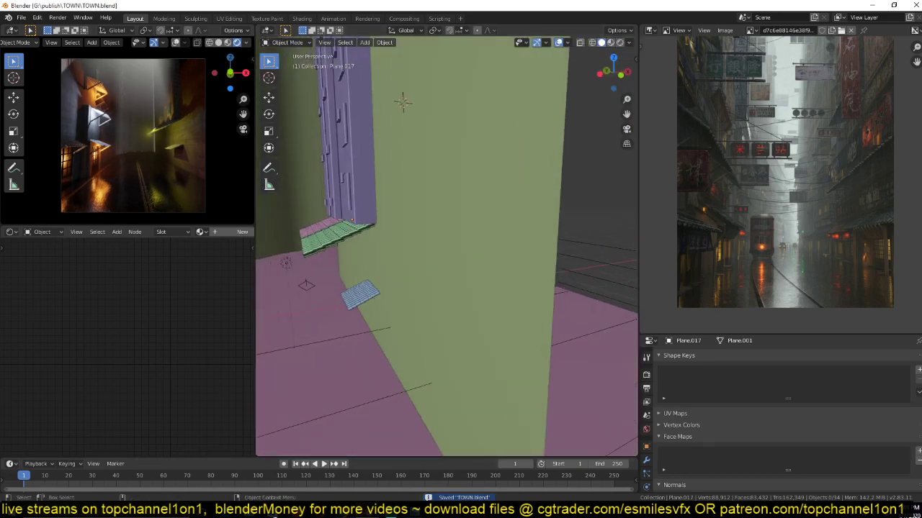
pyautogui.click(368, 511)
pyautogui.click(368, 511)
pyautogui.rightClick(368, 510)
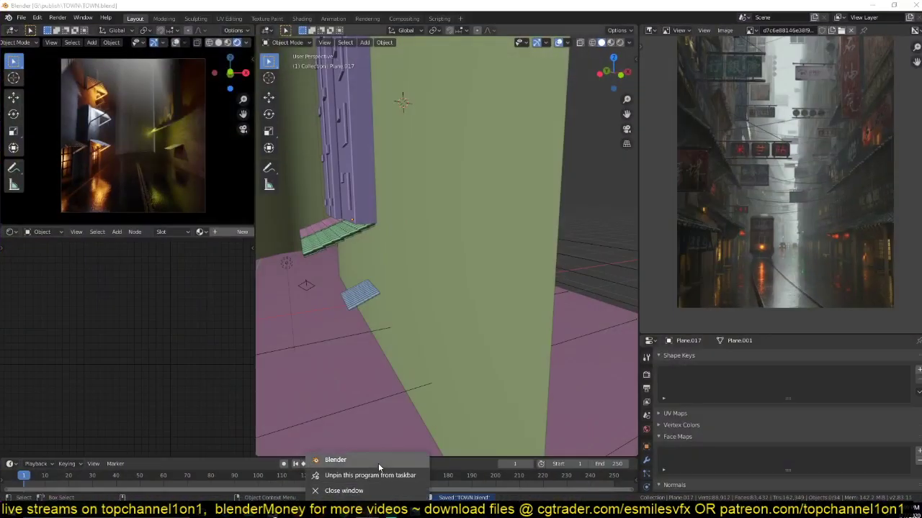
pyautogui.click(378, 463)
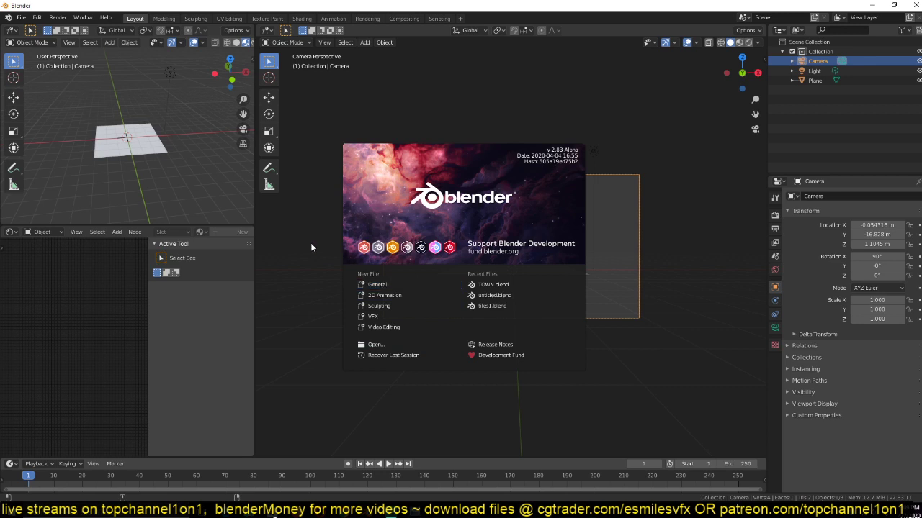
pyautogui.click(493, 393)
# - Browse the TOWN, New folder, 2 and 1 subfolders of G:\publish for an existing city scene file to open
pyautogui.click(21, 17)
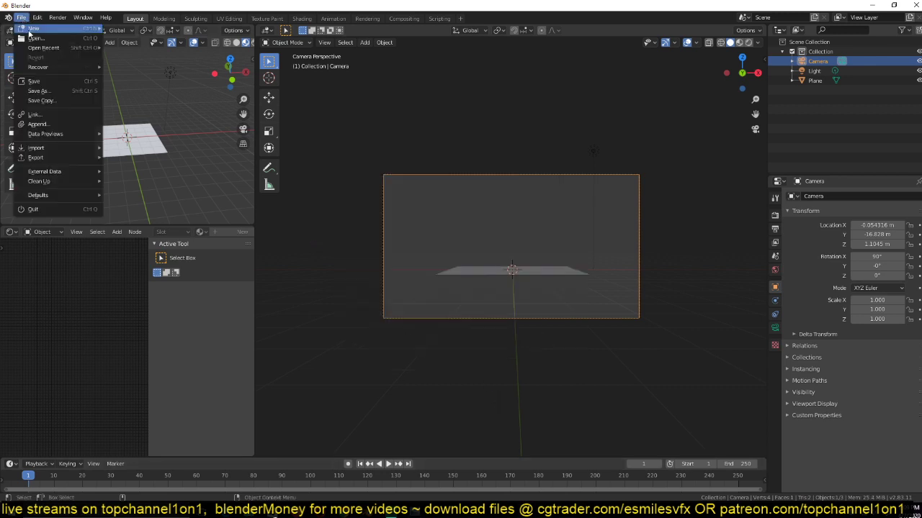
pyautogui.click(35, 38)
pyautogui.click(372, 137)
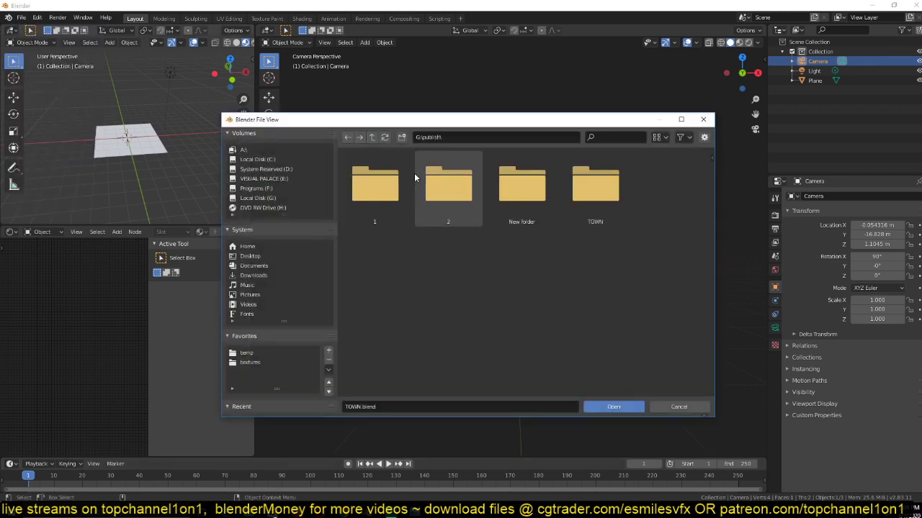
pyautogui.doubleClick(569, 195)
pyautogui.click(372, 138)
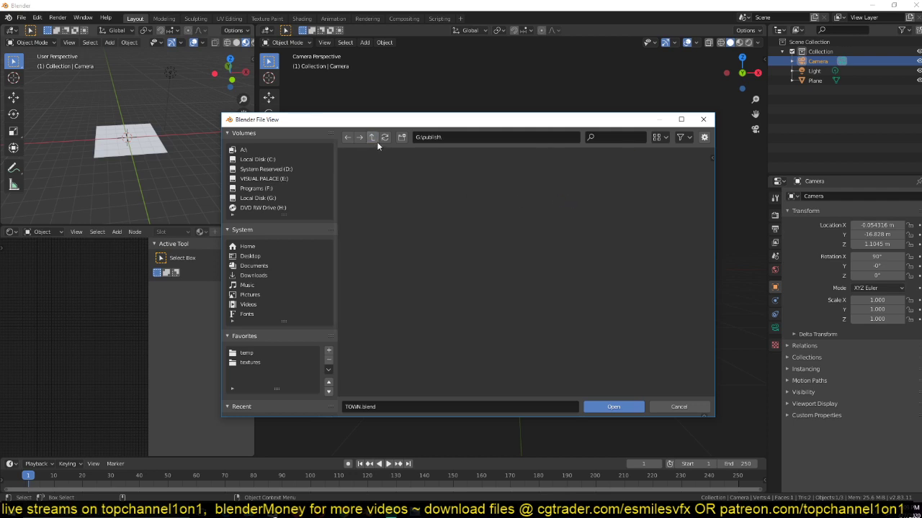
pyautogui.doubleClick(517, 193)
pyautogui.click(372, 138)
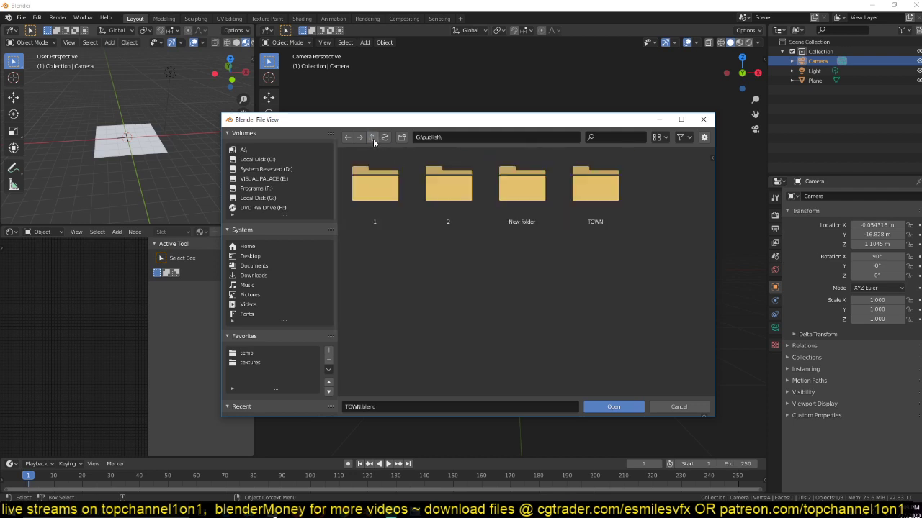
pyautogui.doubleClick(440, 196)
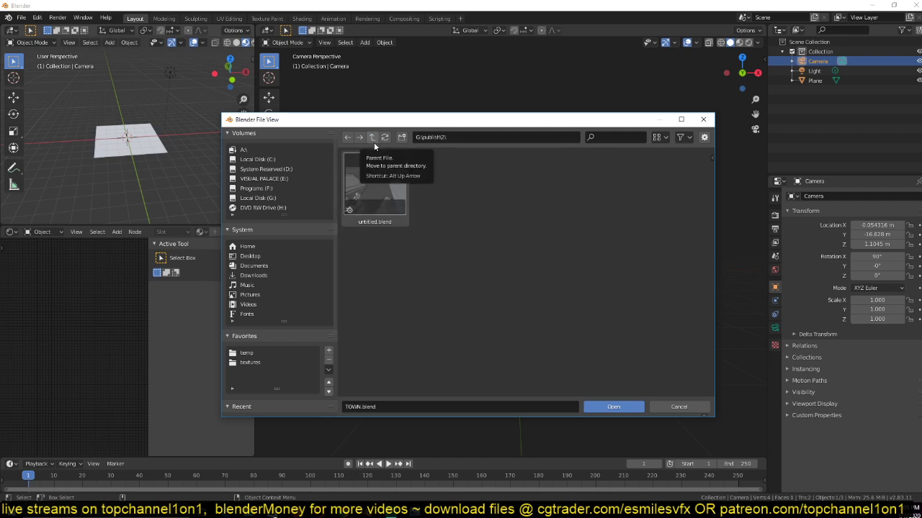
pyautogui.click(373, 137)
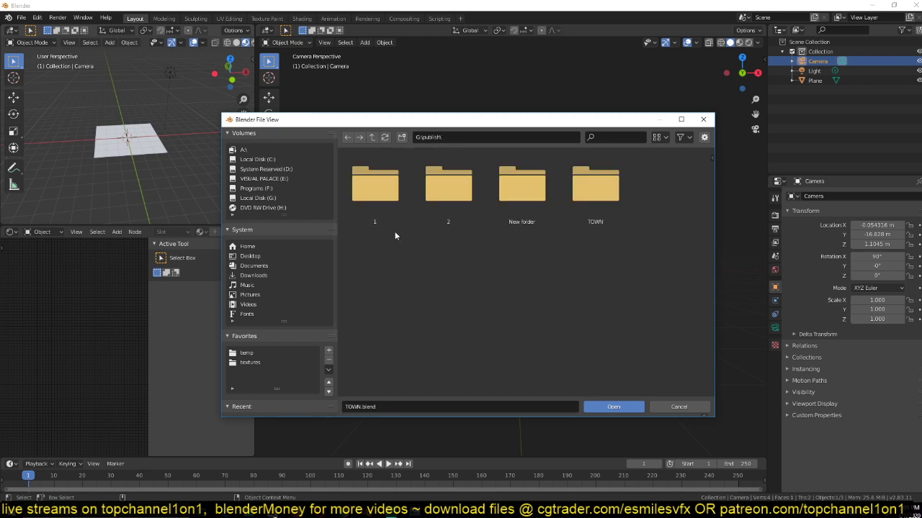
pyautogui.doubleClick(379, 201)
pyautogui.click(373, 138)
pyautogui.click(372, 137)
pyautogui.click(372, 138)
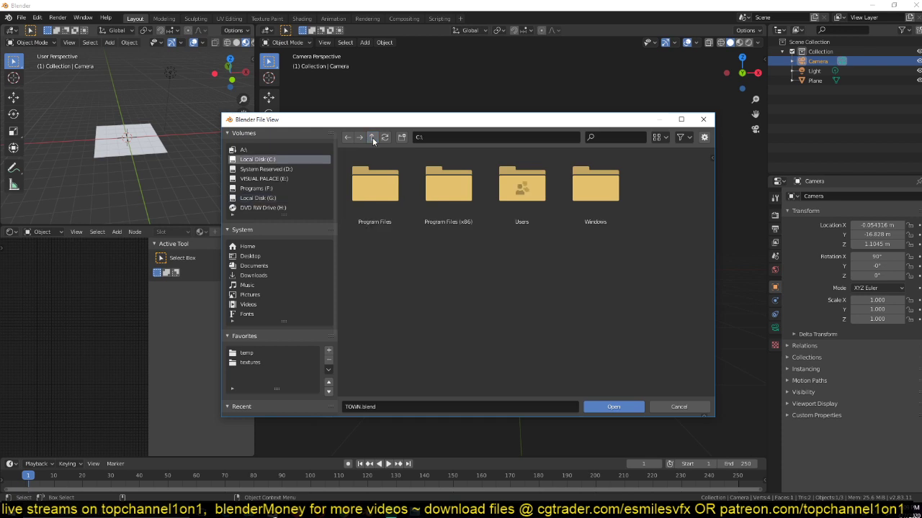
# - Browse the open-file dialog to the models\2020 folder on the VISUAL PALACE (E:) drive
pyautogui.click(266, 168)
pyautogui.click(264, 178)
pyautogui.scroll(-1, 466, 303)
pyautogui.scroll(-3, 466, 302)
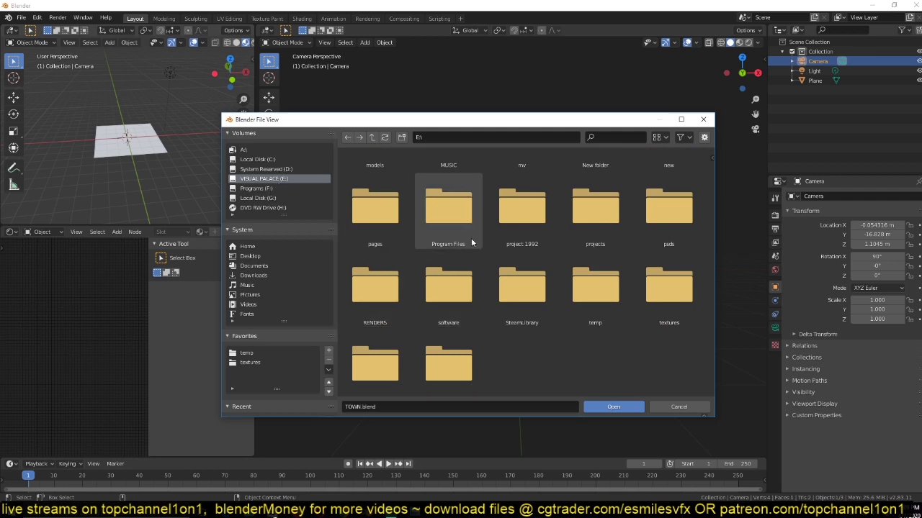
pyautogui.scroll(3, 493, 274)
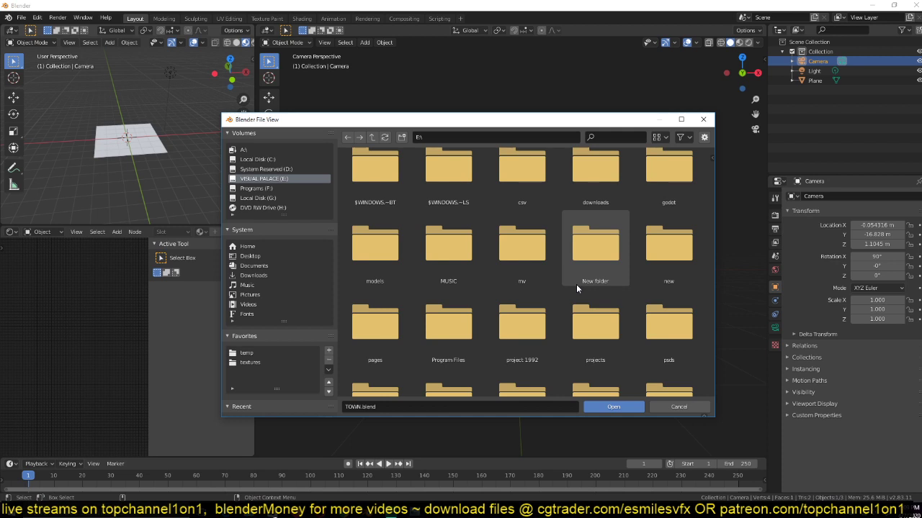
pyautogui.scroll(1, 576, 284)
pyautogui.doubleClick(375, 252)
pyautogui.doubleClick(441, 208)
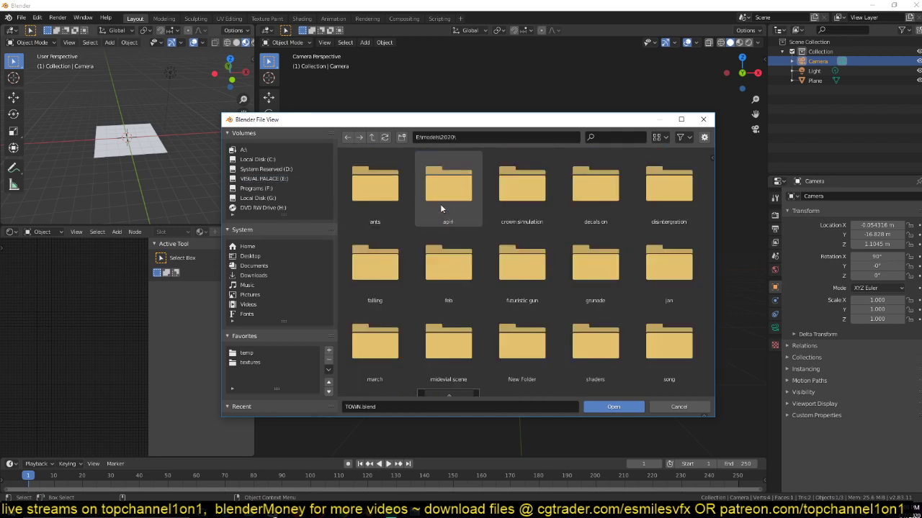
# - Check the track and shaders folders inside E:\models\2020 for the city scene file
pyautogui.scroll(-2, 446, 274)
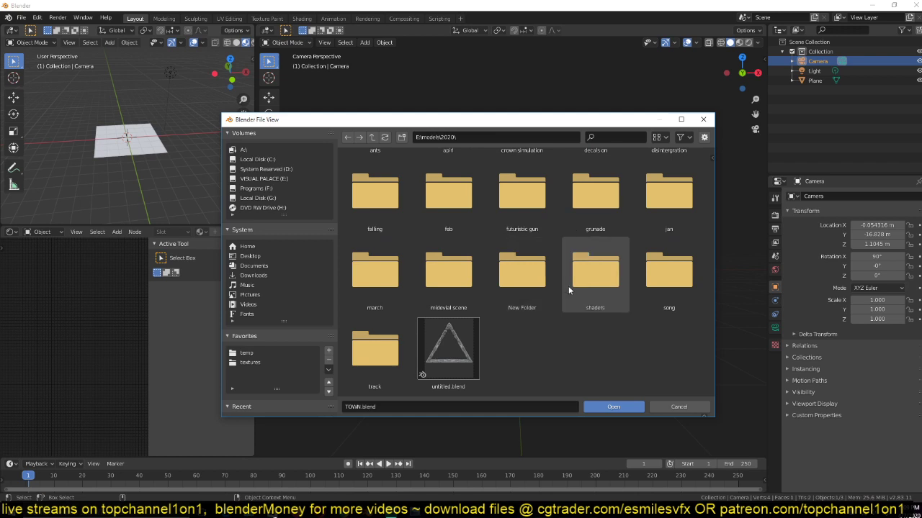
pyautogui.click(363, 353)
pyautogui.doubleClick(362, 353)
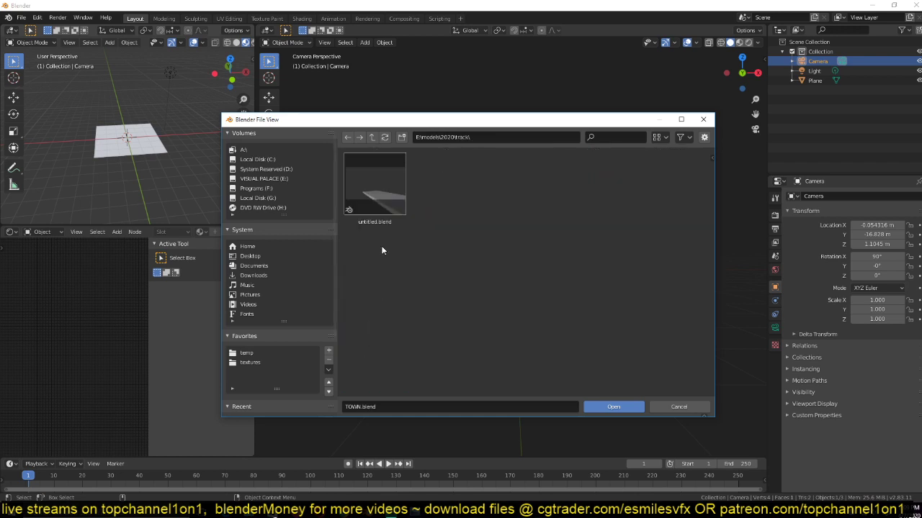
pyautogui.press('BackSpace')
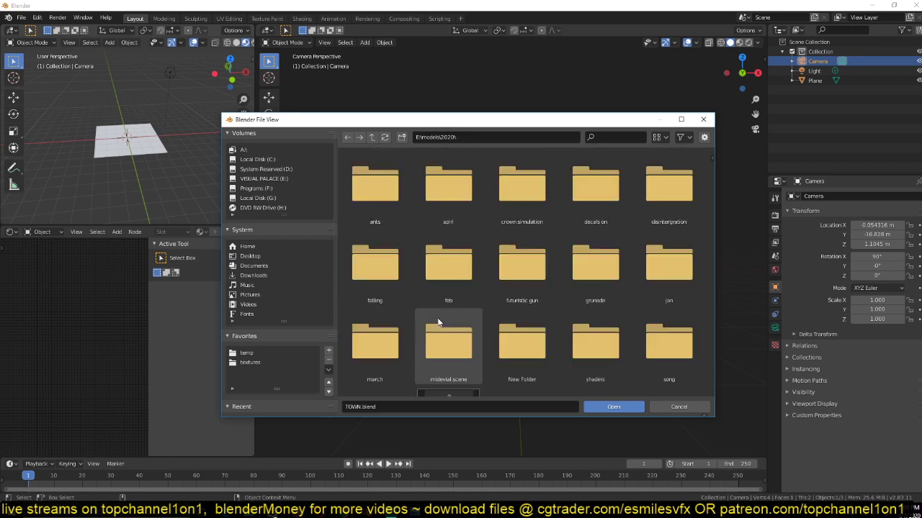
pyautogui.doubleClick(589, 347)
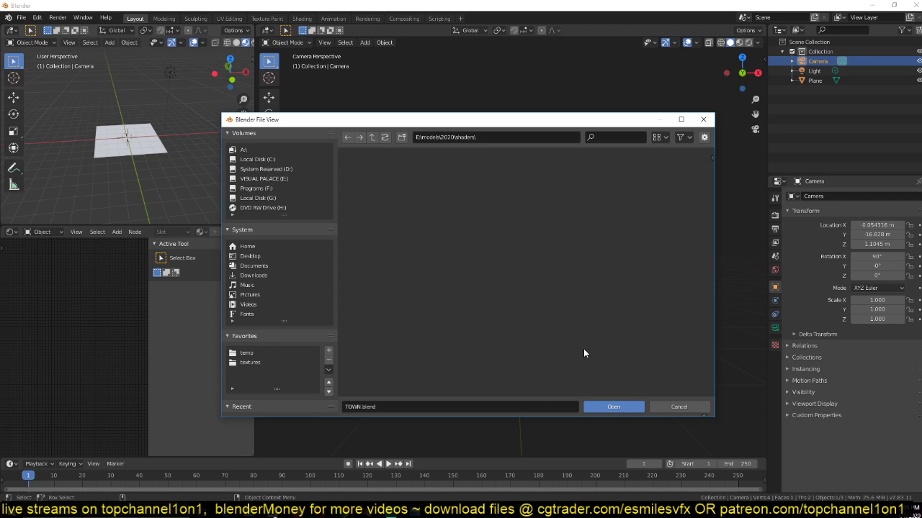
pyautogui.press('BackSpace')
# - Open city.blend from the march\CITY folder in E:\models\2020
pyautogui.doubleClick(398, 343)
pyautogui.scroll(-2, 418, 330)
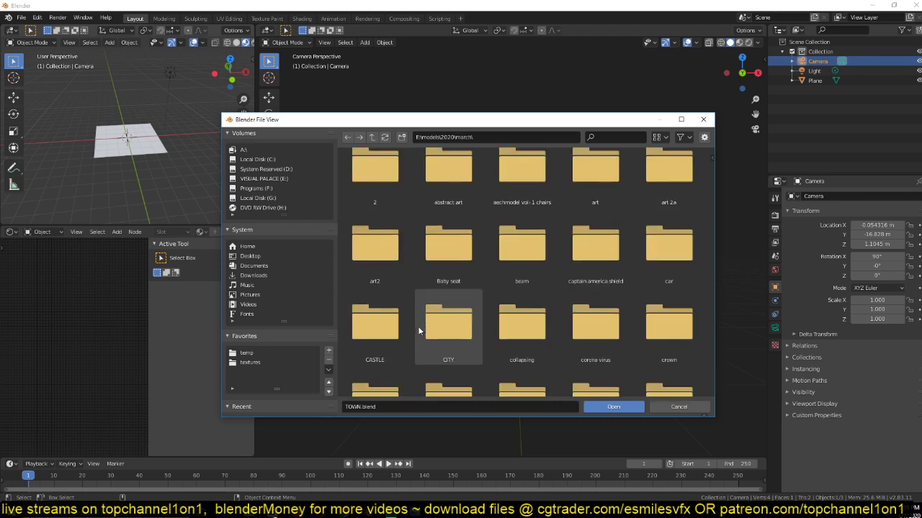
pyautogui.doubleClick(432, 339)
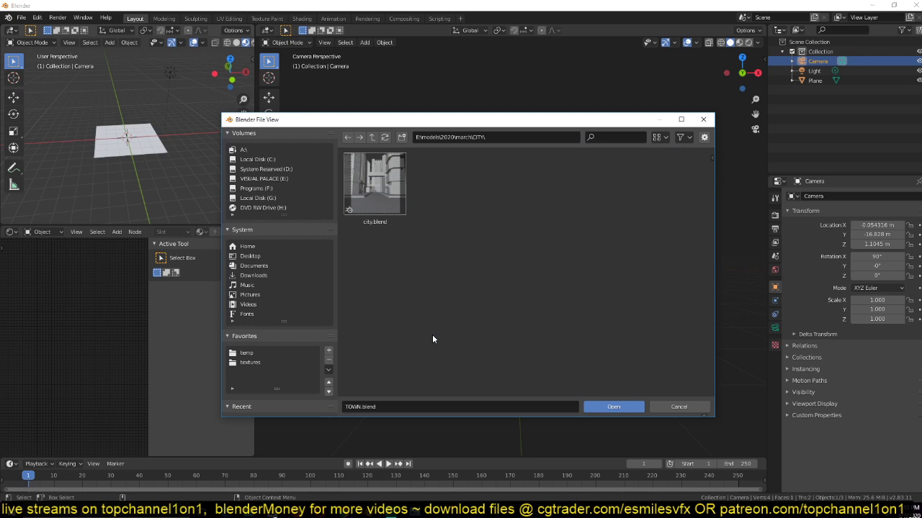
pyautogui.doubleClick(387, 199)
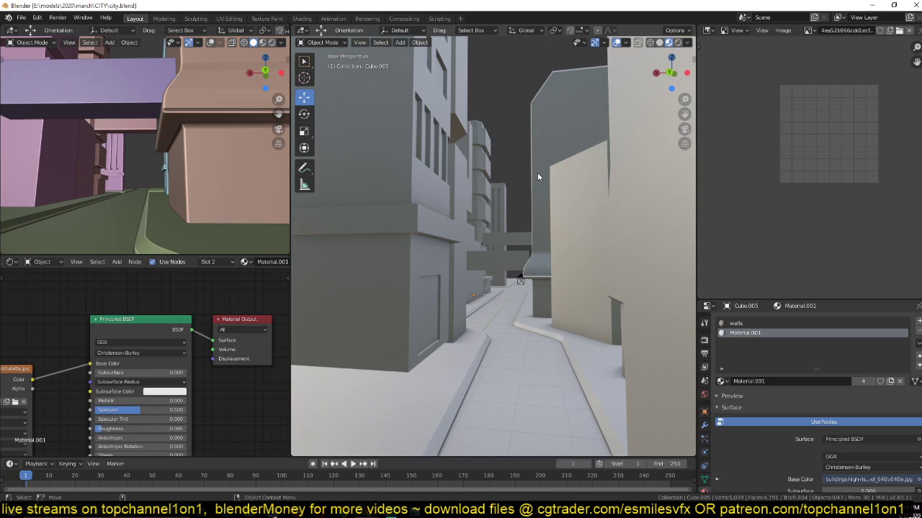
# - View the city street through the scene camera and select the corner building with the magenta ground floor
pyautogui.scroll(-5, 577, 215)
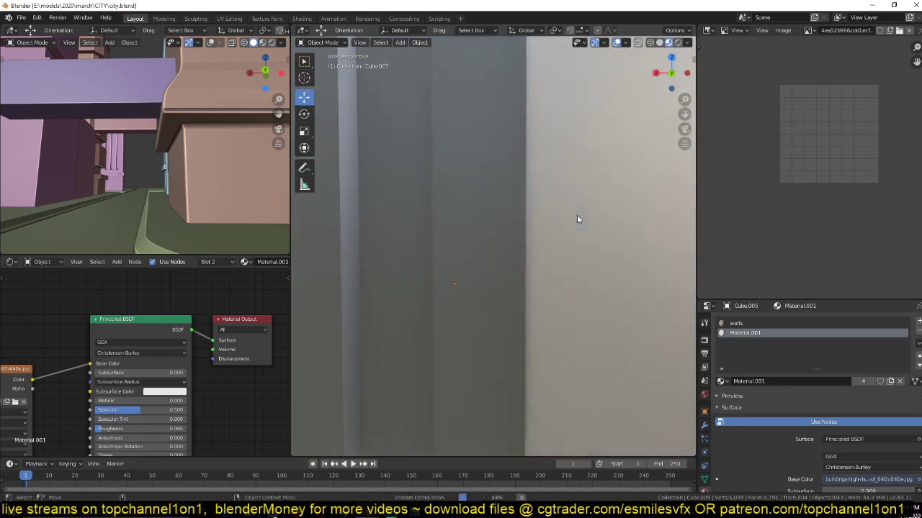
pyautogui.moveTo(577, 214); pyautogui.dragTo(512, 202, button='middle')
pyautogui.scroll(-3, 562, 251)
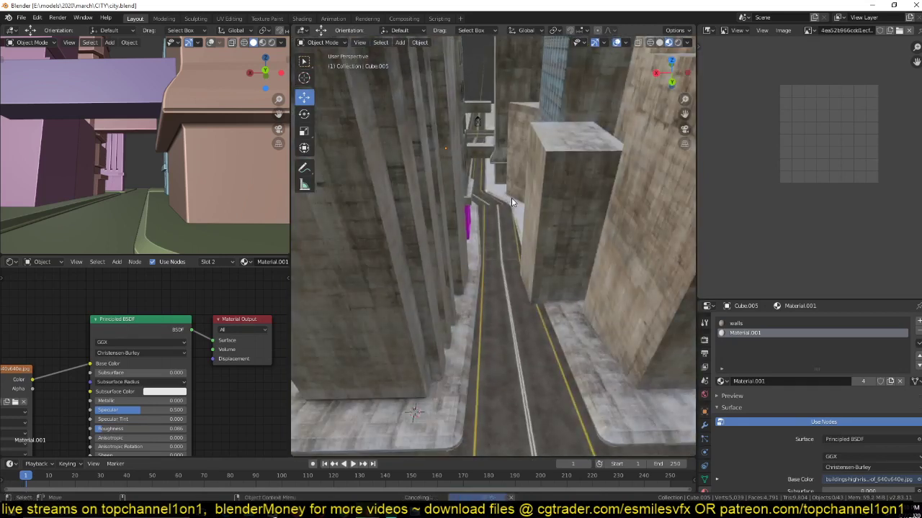
pyautogui.press('KP_0')
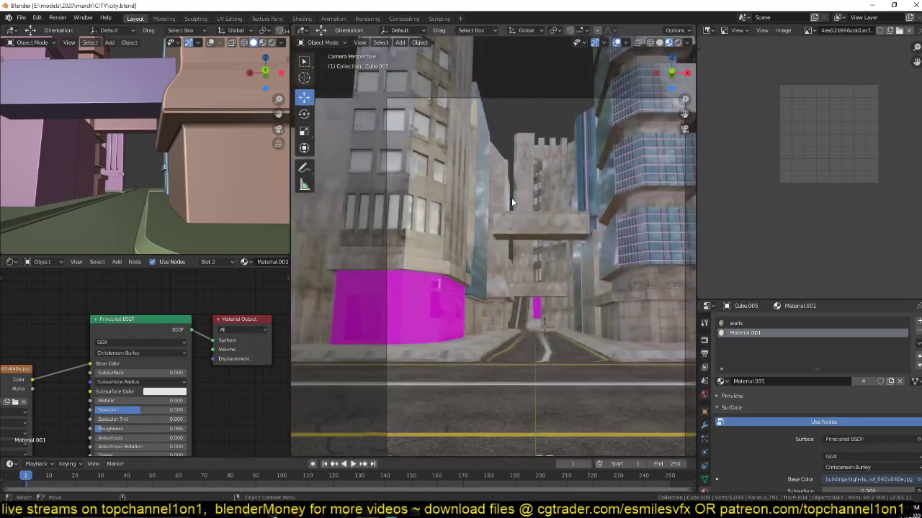
pyautogui.click(449, 311)
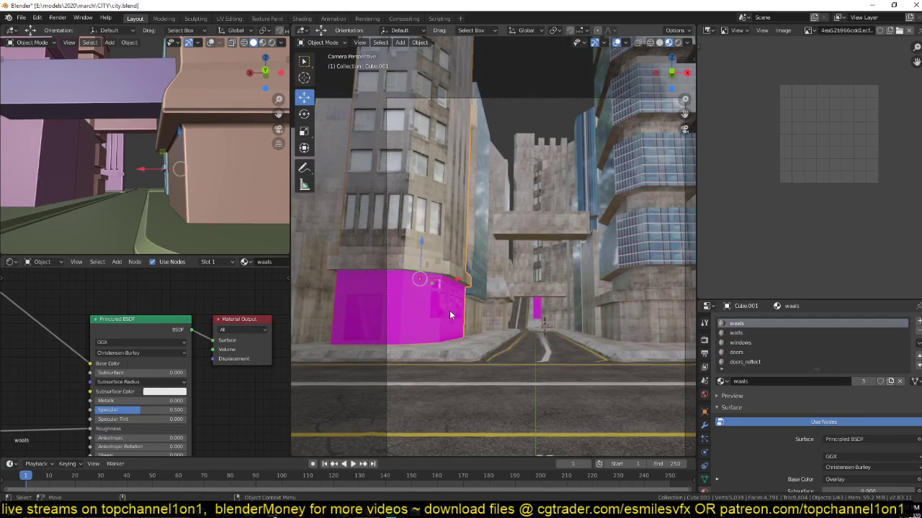
# - Find the scene's missing texture files using the favourite textures folder as the search location
pyautogui.click(21, 16)
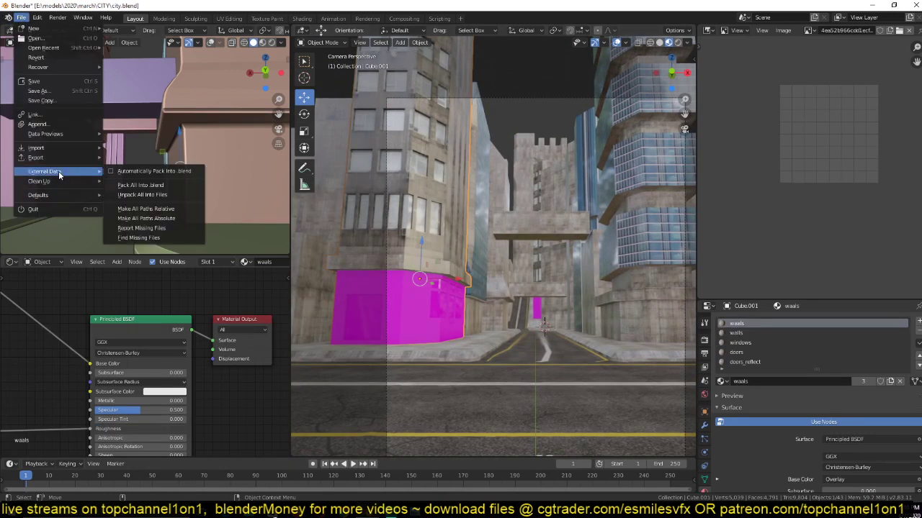
pyautogui.moveTo(65, 171)
pyautogui.click(135, 239)
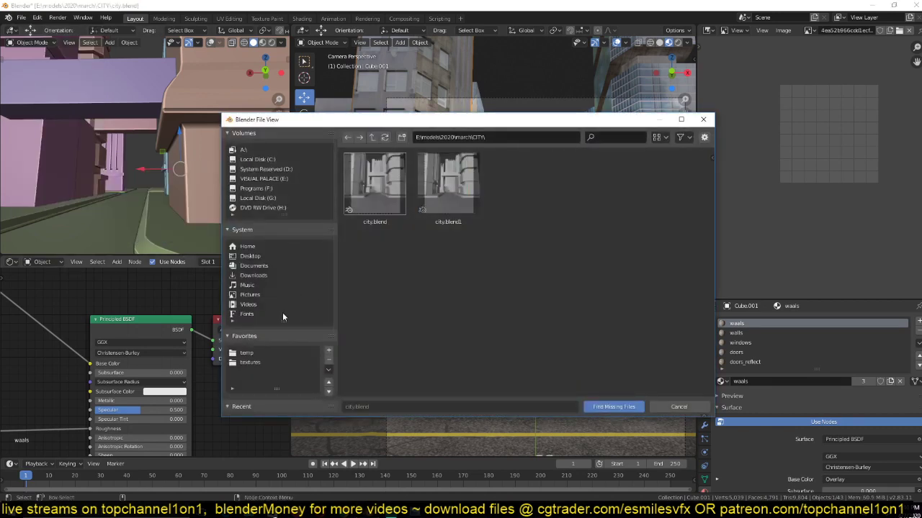
pyautogui.click(250, 362)
pyautogui.click(612, 407)
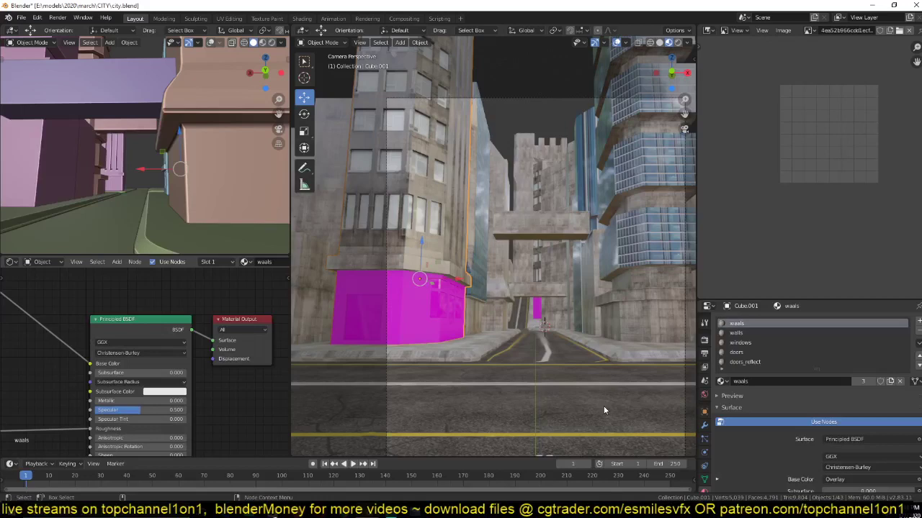
# - Inspect the red shop front of the selected corner building up close and copy the building to the clipboard
pyautogui.scroll(2, 460, 301)
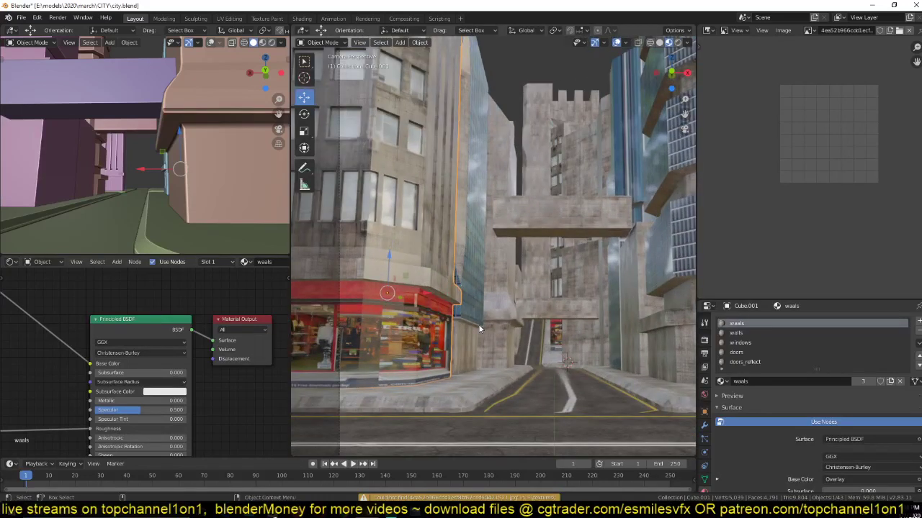
pyautogui.moveTo(473, 308); pyautogui.dragTo(468, 314, button='middle')
pyautogui.scroll(6, 468, 319)
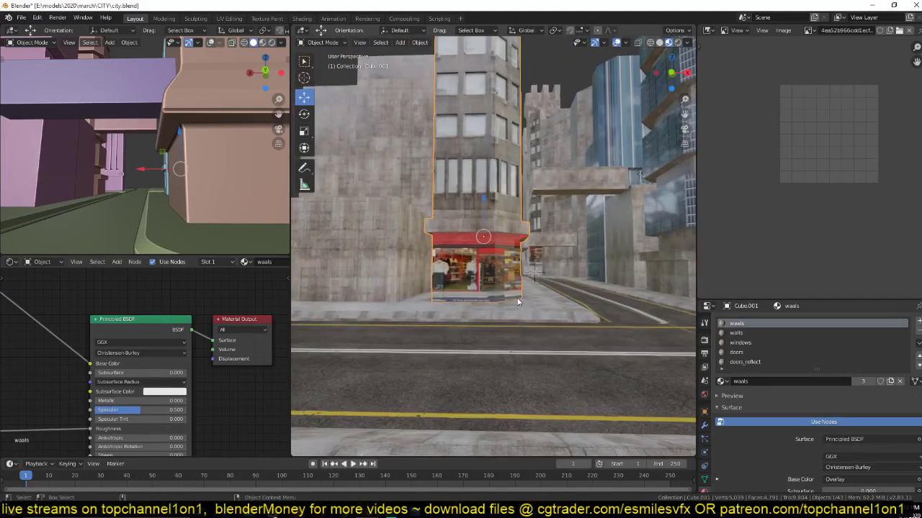
pyautogui.moveTo(517, 299)
pyautogui.keyDown('shift'); pyautogui.mouseDown(button='middle')
pyautogui.moveTo(517, 286)
pyautogui.moveTo(492, 293)
pyautogui.moveTo(514, 285)
pyautogui.mouseUp(button='middle'); pyautogui.keyUp('shift')
pyautogui.scroll(-6, 512, 286)
pyautogui.scroll(3, 492, 294)
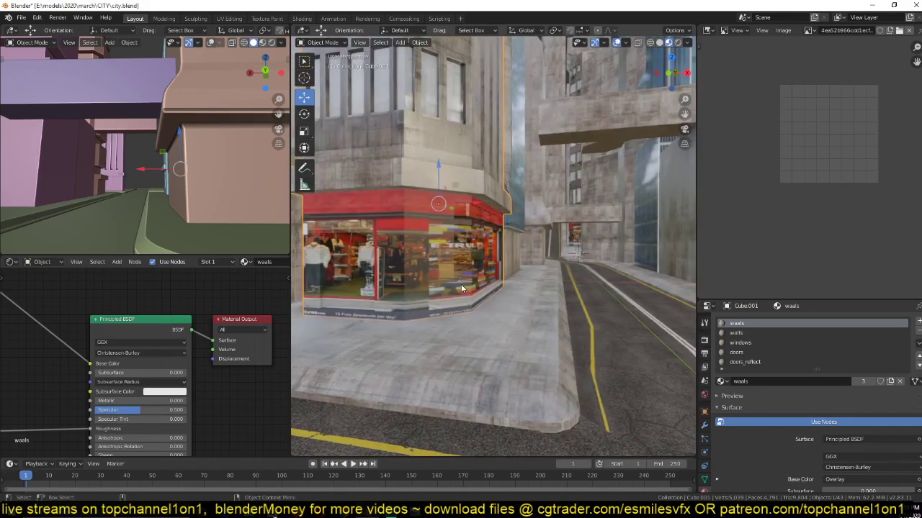
pyautogui.hotkey('ctrl', 'c')
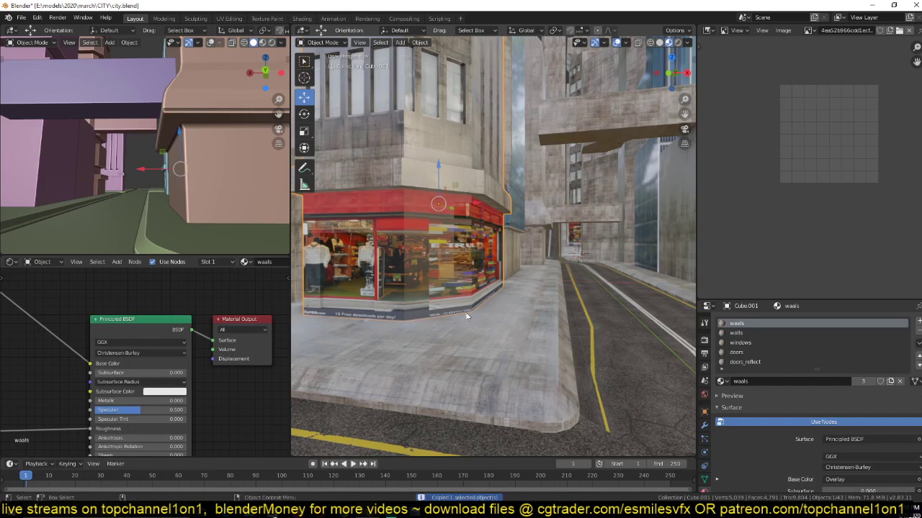
# - Isolate the shop-front tower farther down the street, inspect its windowed sides, and switch back to the TOWN Blender window
pyautogui.click(562, 241)
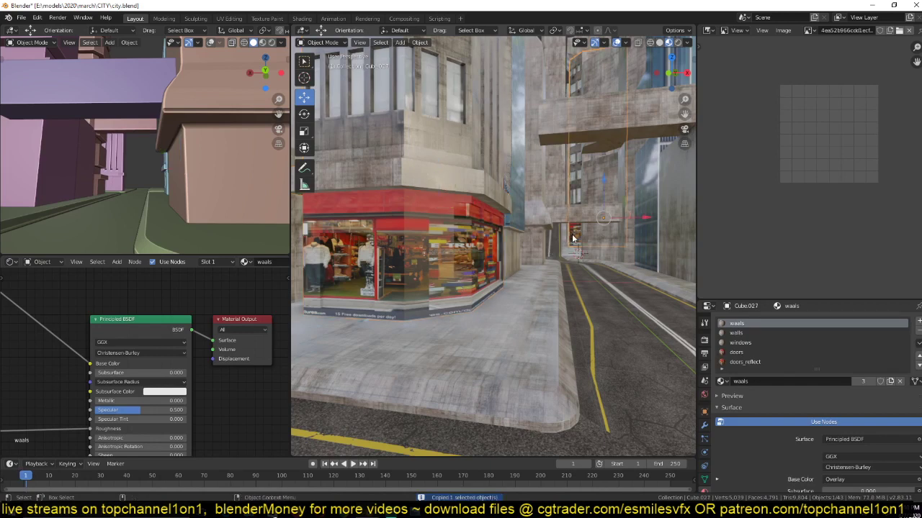
pyautogui.press('KP_Decimal')
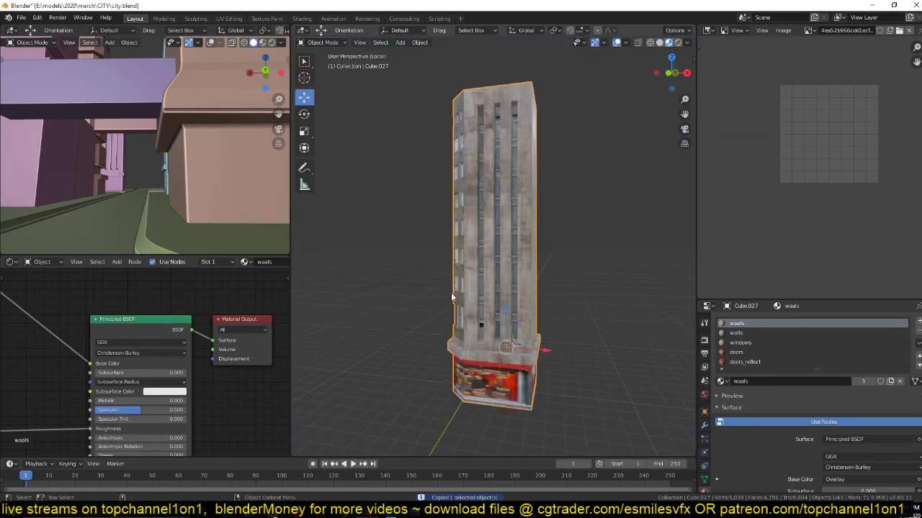
pyautogui.moveTo(396, 284); pyautogui.dragTo(605, 312, button='middle')
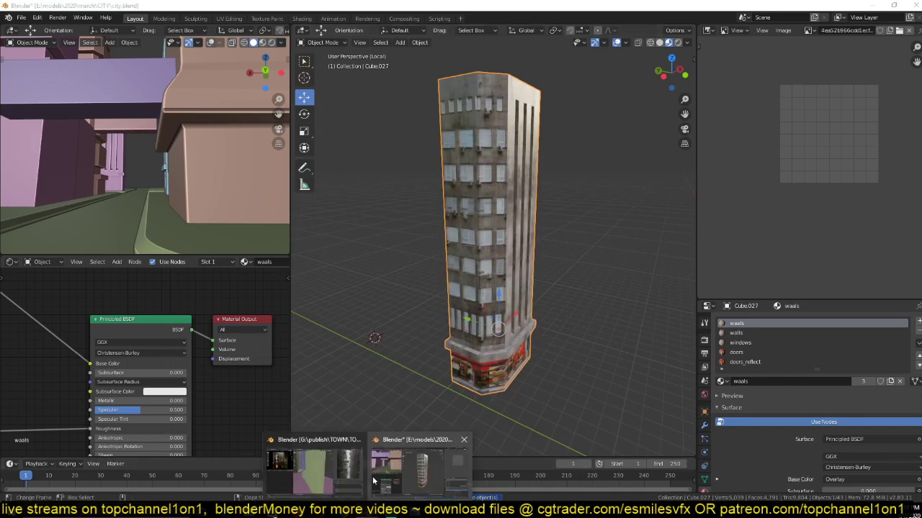
pyautogui.moveTo(364, 508)
pyautogui.click(357, 472)
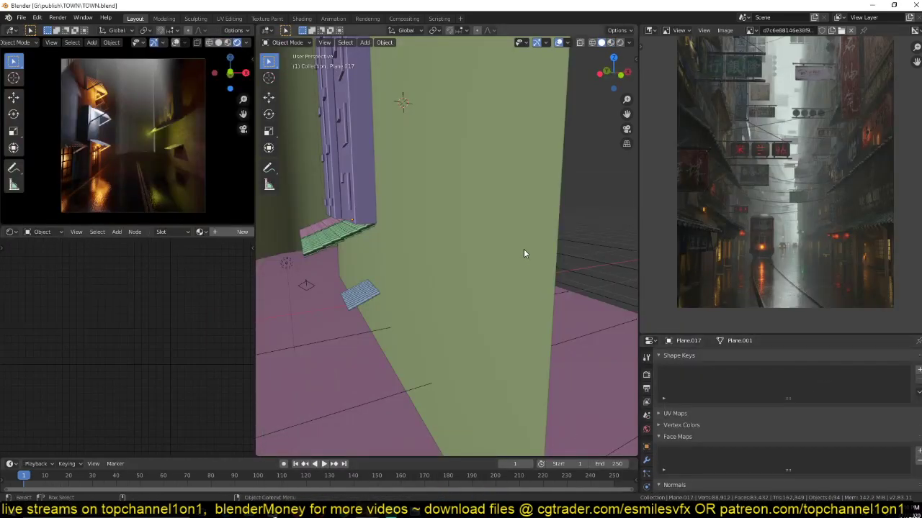
# - Paste the copied building into the town scene in top view and scale it up to street-building size
pyautogui.scroll(-5, 524, 252)
pyautogui.scroll(-4, 581, 259)
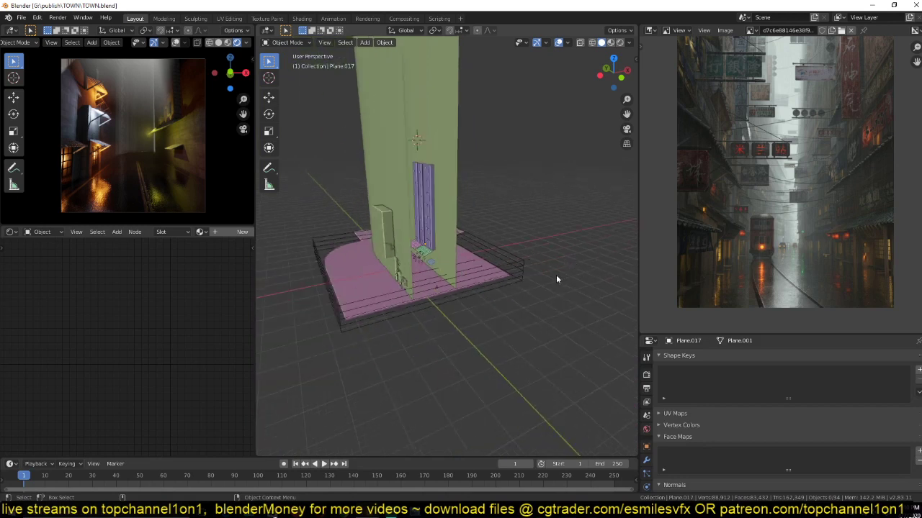
pyautogui.press('KP_7')
pyautogui.hotkey('ctrl', 'v')
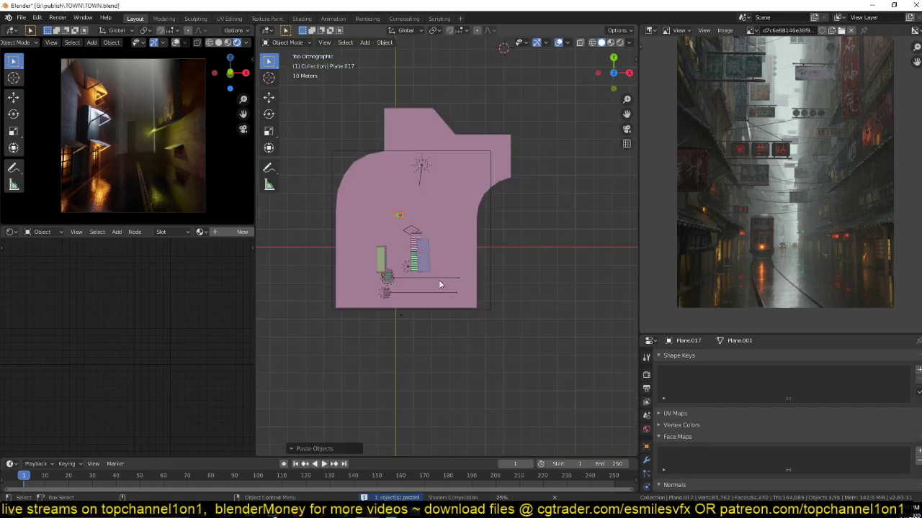
pyautogui.press('s')
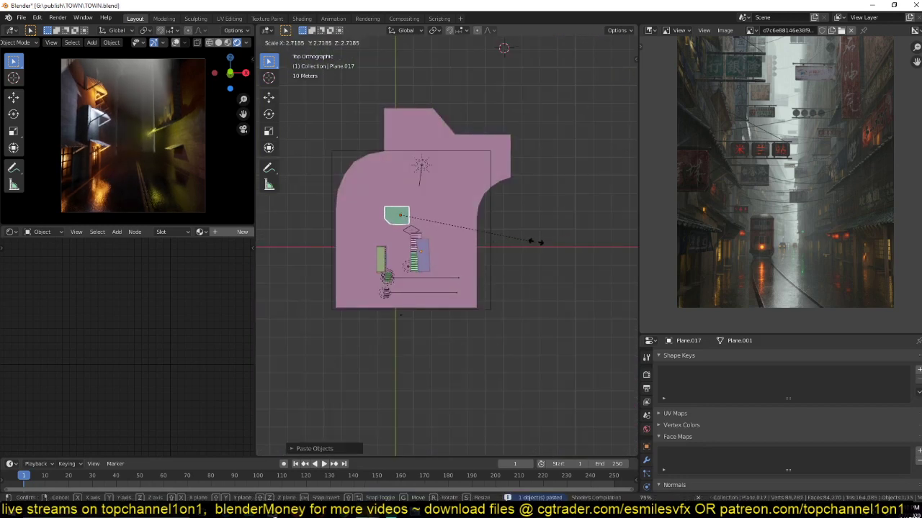
pyautogui.click(596, 224)
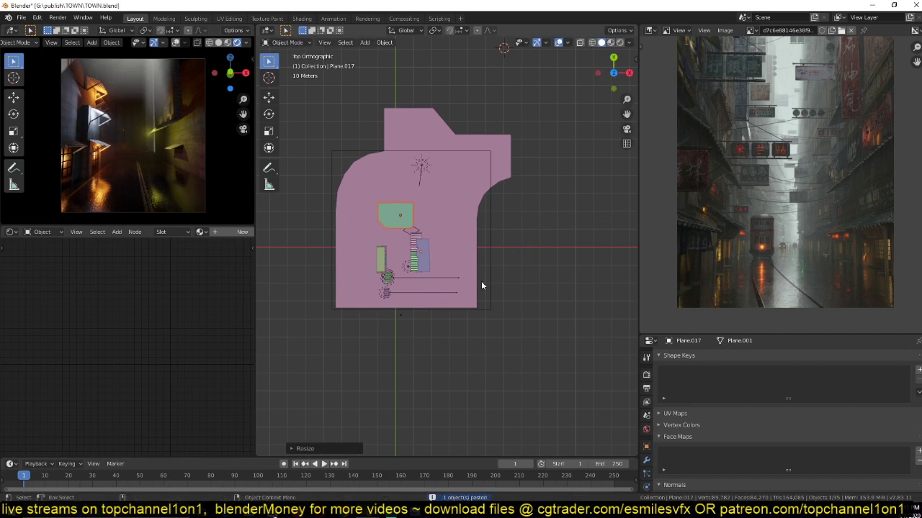
# - Rotate the pasted building 90°, move it over the small block of the awning row, and rotate it another 180°
pyautogui.write('r90')
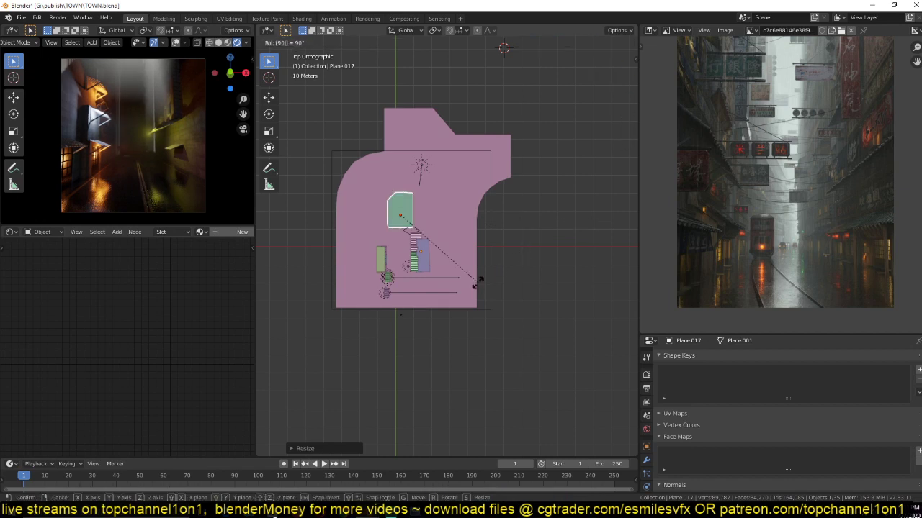
pyautogui.press('Return')
pyautogui.press('g')
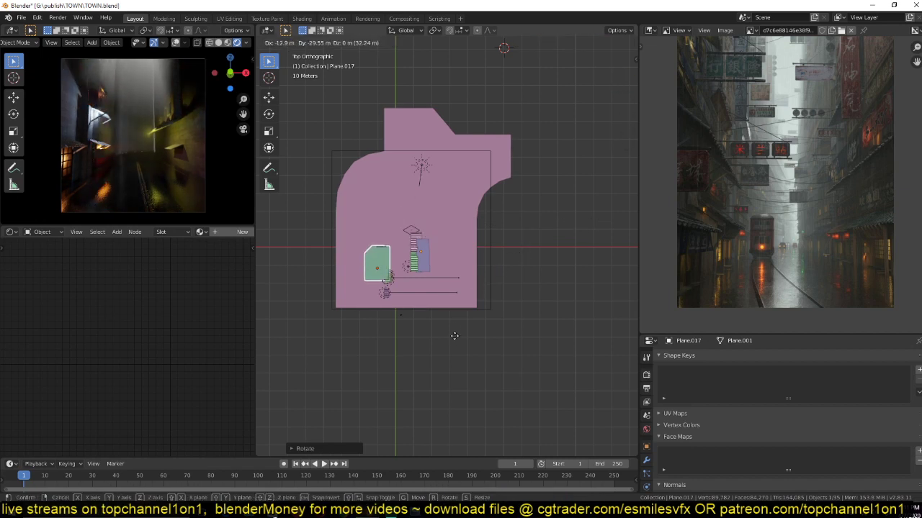
pyautogui.click(455, 340)
pyautogui.write('r180')
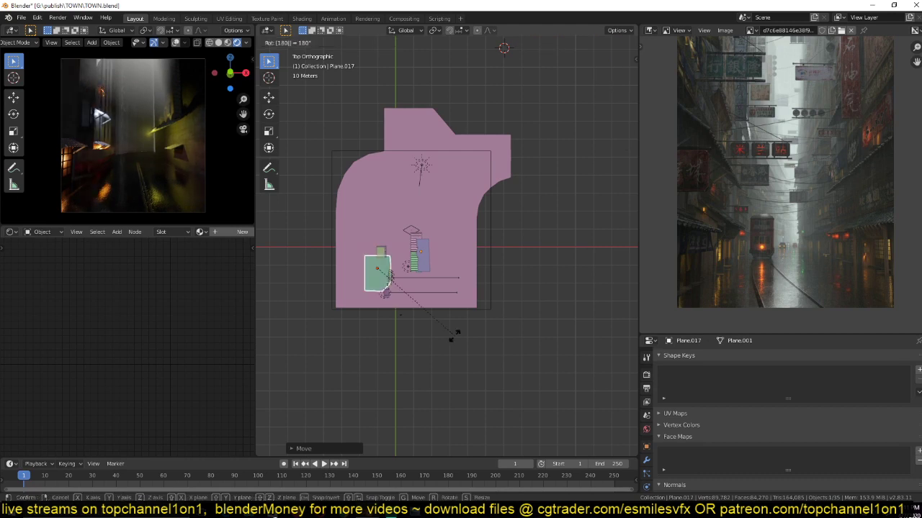
pyautogui.press('Return')
pyautogui.scroll(3, 454, 335)
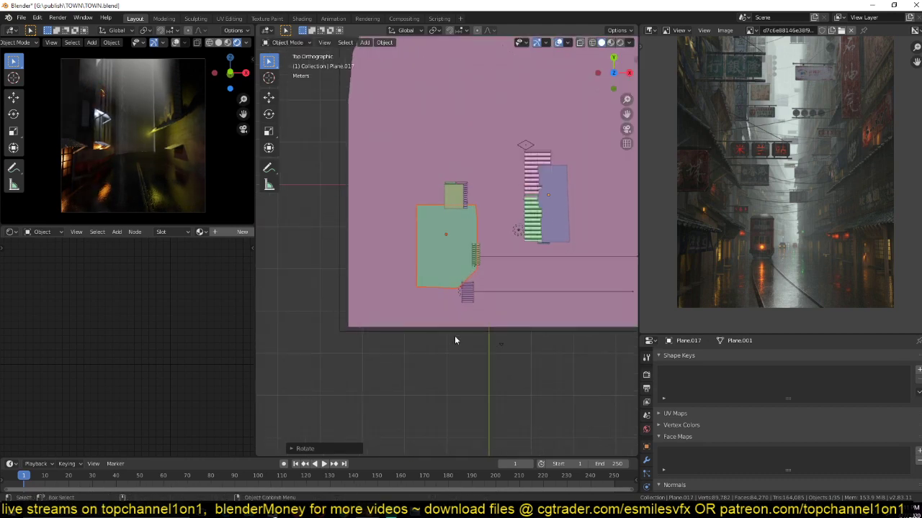
# - Raise the pasted building along Z to street level and shift it about 22 m along the global Y axis
pyautogui.moveTo(455, 336); pyautogui.dragTo(433, 285, button='middle')
pyautogui.scroll(6, 433, 284)
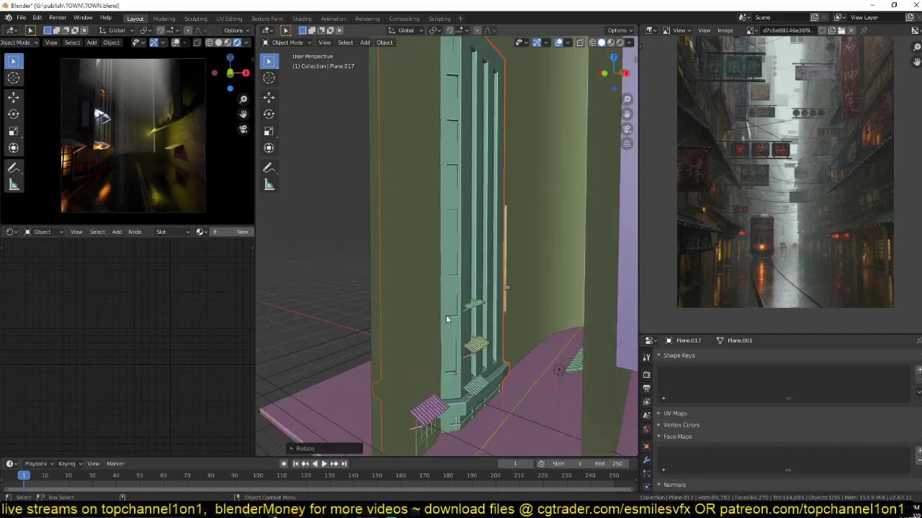
pyautogui.press('g')
pyautogui.press('z')
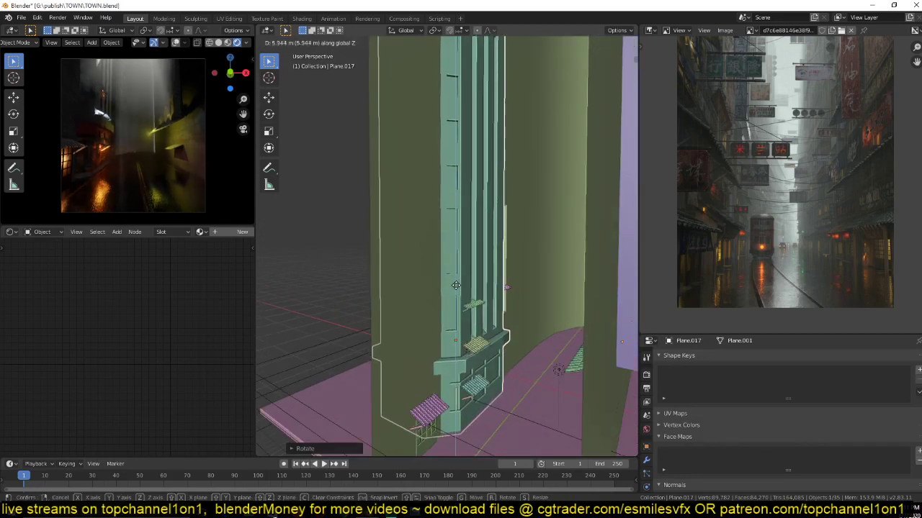
pyautogui.press('y')
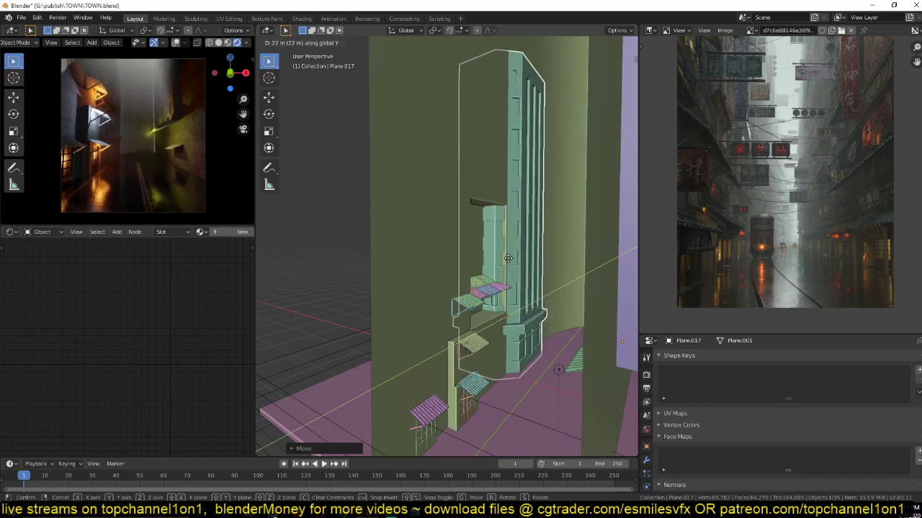
pyautogui.click(510, 257)
# - Delete the tall wall faces of the large plane that cover the pasted building
pyautogui.moveTo(511, 257); pyautogui.dragTo(484, 294, button='middle')
pyautogui.click(461, 151)
pyautogui.scroll(-2, 466, 169)
pyautogui.moveTo(472, 180); pyautogui.dragTo(481, 209, button='middle')
pyautogui.press('Tab')
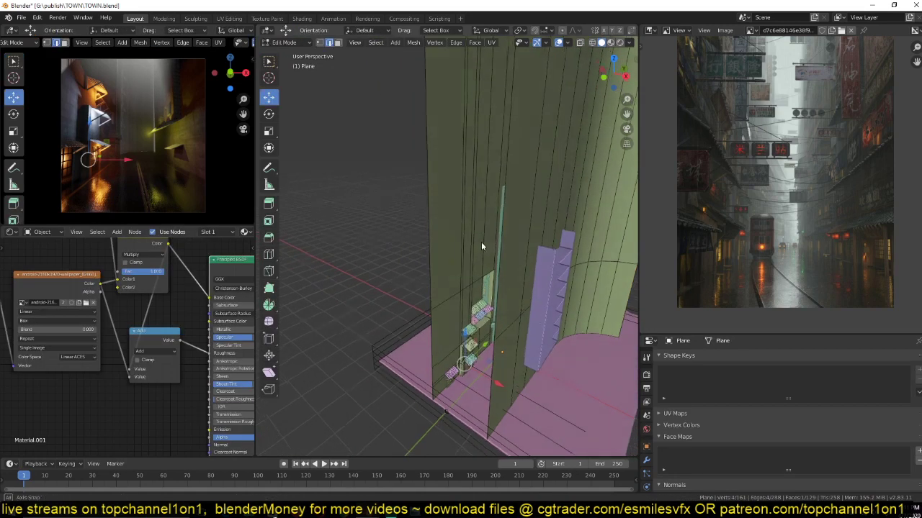
pyautogui.moveTo(481, 242); pyautogui.dragTo(482, 266, button='middle')
pyautogui.press('3')
pyautogui.click(512, 143)
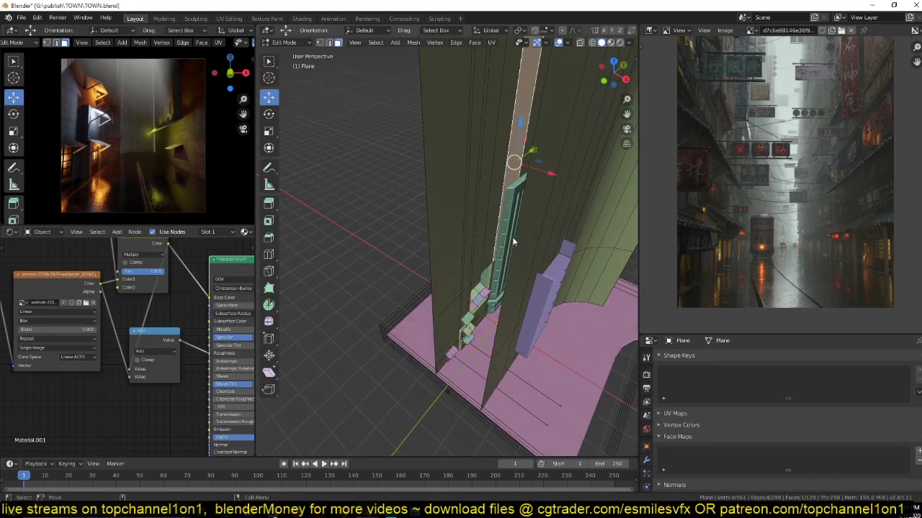
pyautogui.keyDown('ctrl'); pyautogui.click(479, 261); pyautogui.keyUp('ctrl')
pyautogui.press('x')
pyautogui.click(482, 262)
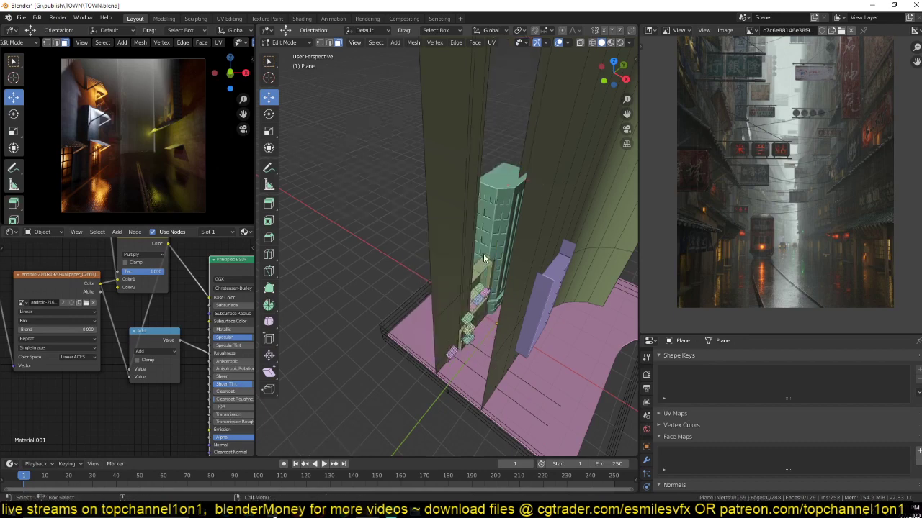
# - Delete the remaining wall faces blocking the pasted building's lower floors above the awnings, and save the file
pyautogui.moveTo(484, 259); pyautogui.dragTo(486, 230, button='middle')
pyautogui.scroll(4, 485, 229)
pyautogui.keyDown('shift'); pyautogui.moveTo(474, 287); pyautogui.dragTo(445, 290, button='middle'); pyautogui.keyUp('shift')
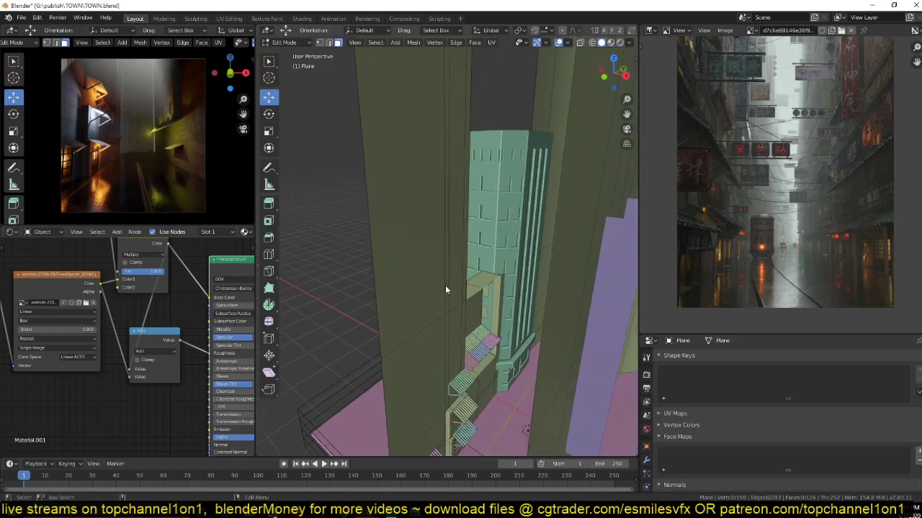
pyautogui.click(484, 291)
pyautogui.keyDown('ctrl'); pyautogui.click(482, 291); pyautogui.keyUp('ctrl')
pyautogui.press('x')
pyautogui.click(484, 293)
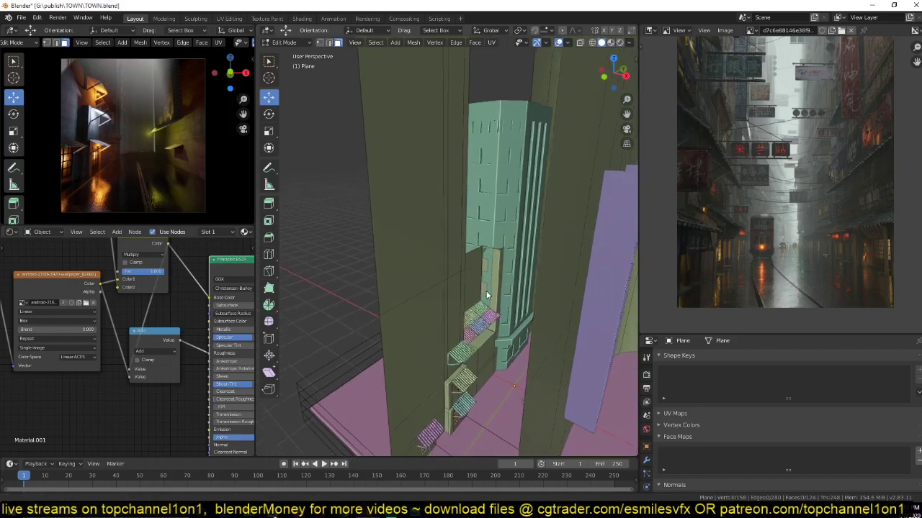
pyautogui.click(486, 295)
pyautogui.keyDown('ctrl'); pyautogui.click(497, 291); pyautogui.keyUp('ctrl')
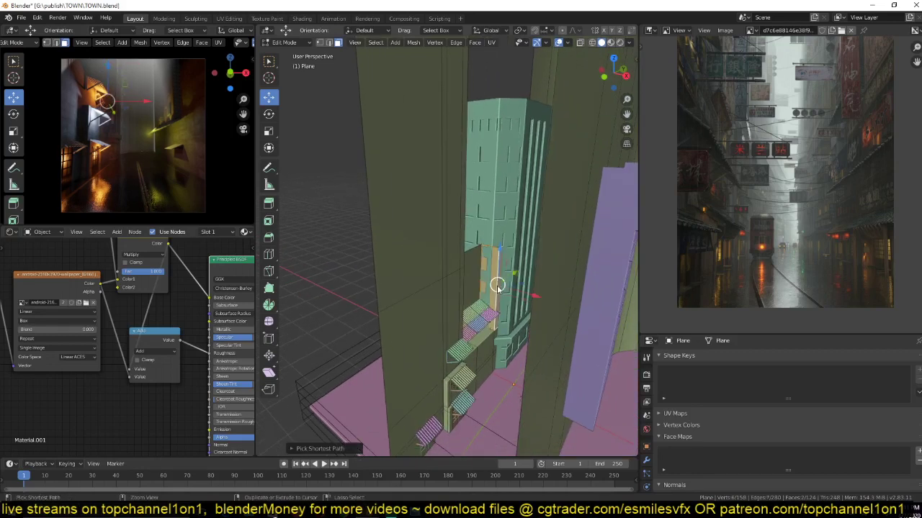
pyautogui.press('x')
pyautogui.click(492, 362)
pyautogui.press('Tab')
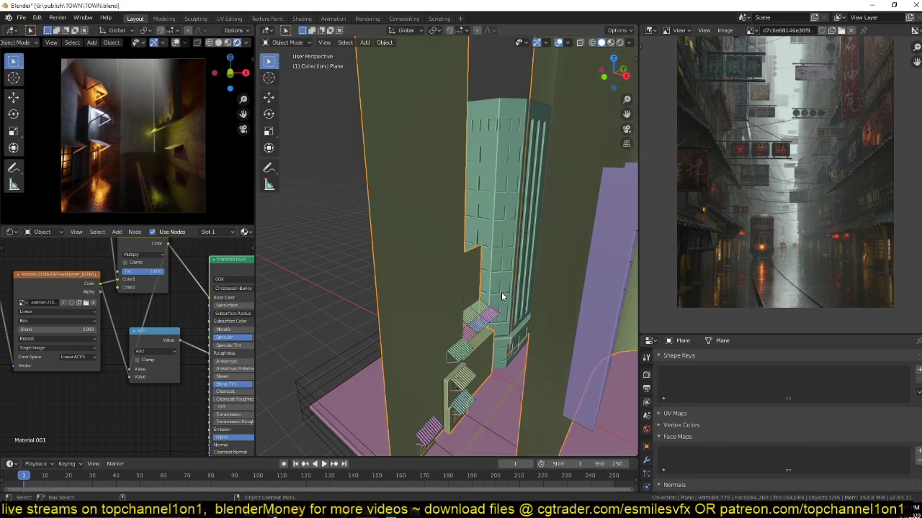
pyautogui.moveTo(501, 294)
pyautogui.mouseDown(button='middle')
pyautogui.moveTo(498, 256)
pyautogui.moveTo(503, 288)
pyautogui.mouseUp(button='middle')
pyautogui.hotkey('ctrl', 's')
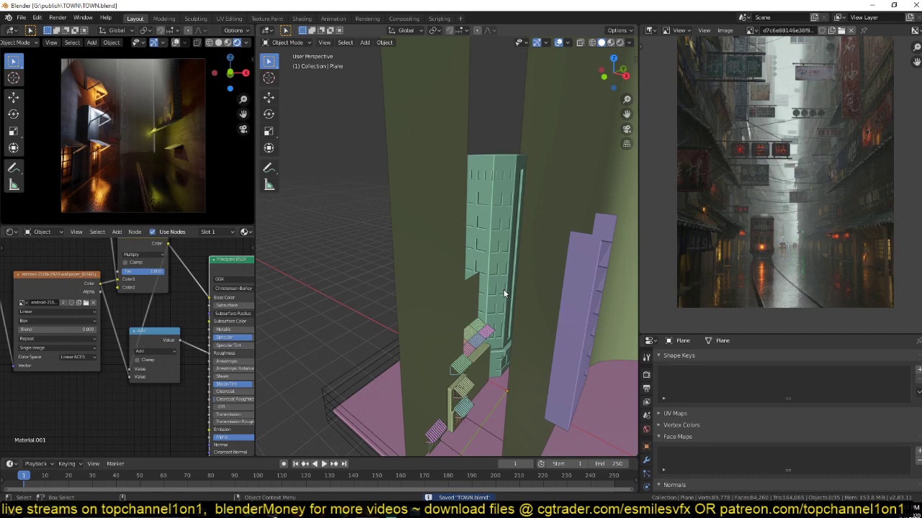
# - Show the pasted building's ground floor in material preview and select two shop-front faces at its corner
pyautogui.scroll(4, 503, 290)
pyautogui.moveTo(503, 290); pyautogui.dragTo(504, 51, button='middle')
pyautogui.click(520, 279)
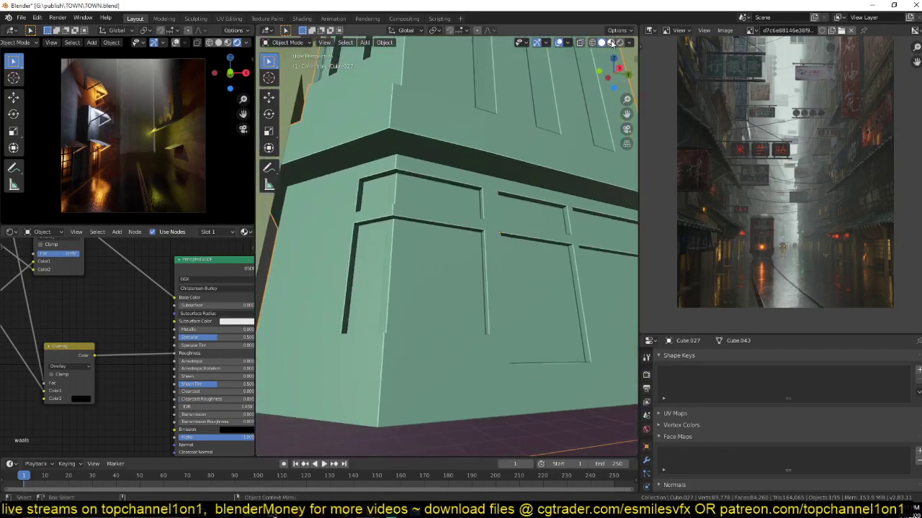
pyautogui.click(611, 43)
pyautogui.moveTo(558, 210); pyautogui.dragTo(440, 250, button='middle')
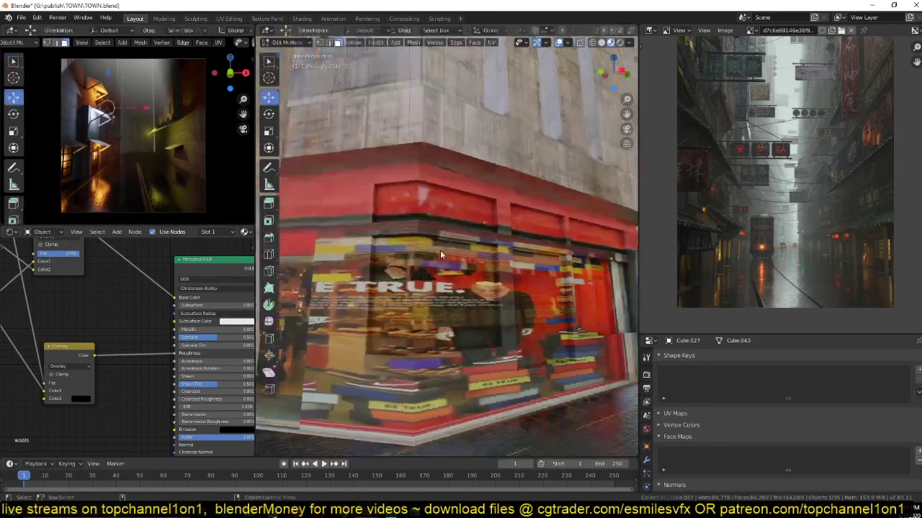
pyautogui.press('Tab')
pyautogui.click(396, 255)
pyautogui.keyDown('shift'); pyautogui.click(398, 211); pyautogui.keyUp('shift')
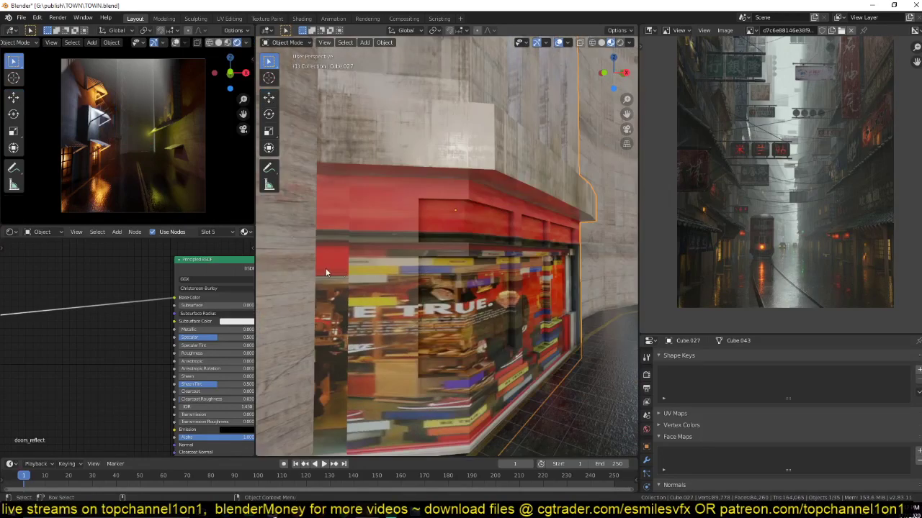
# - Examine the doors_reflect material's nodes and make the doors material slot of the building active
pyautogui.scroll(-3, 112, 326)
pyautogui.moveTo(110, 327); pyautogui.dragTo(164, 312, button='middle')
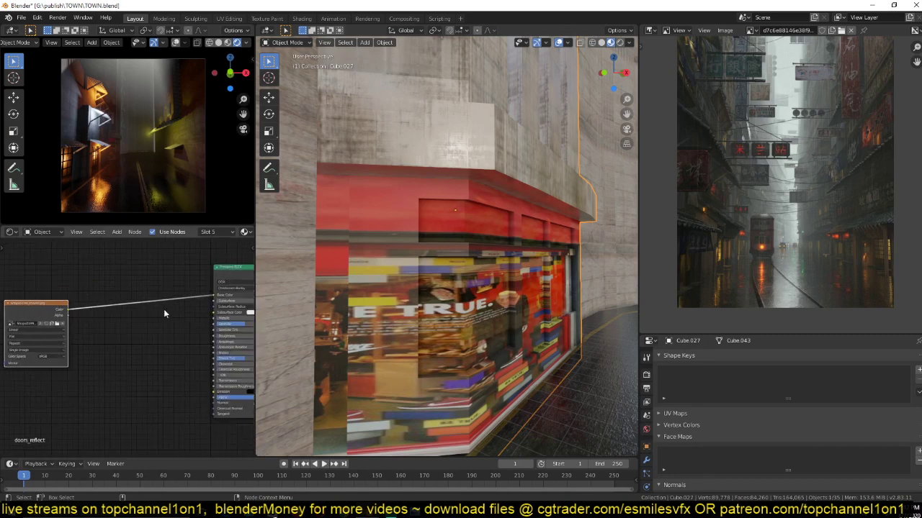
pyautogui.scroll(-2, 646, 482)
pyautogui.click(646, 466)
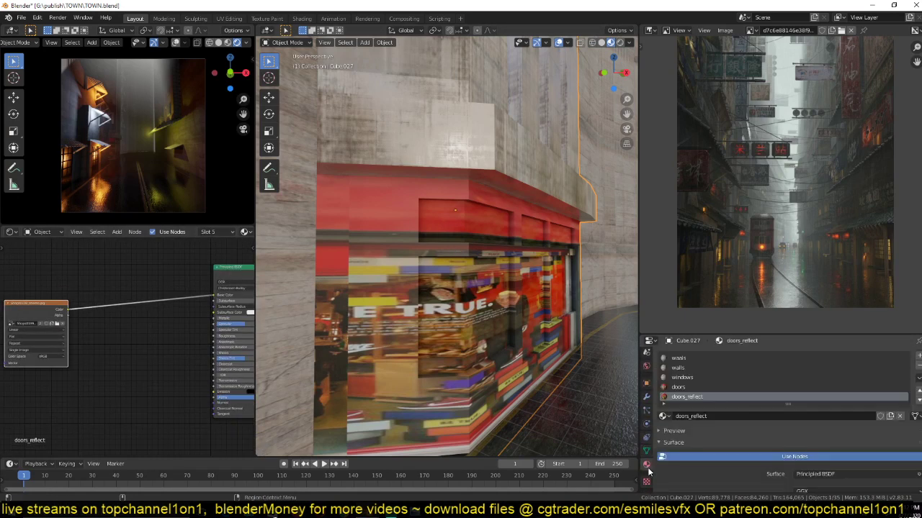
pyautogui.click(679, 387)
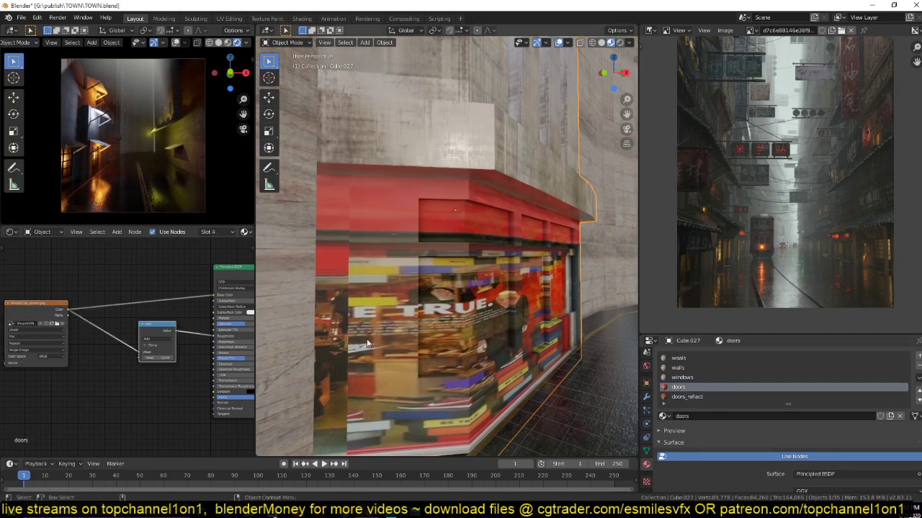
# - Check the waals, walls and windows slots in the building's mesh and select all faces using the doors material
pyautogui.moveTo(363, 341); pyautogui.dragTo(379, 324, button='middle')
pyautogui.press('Tab')
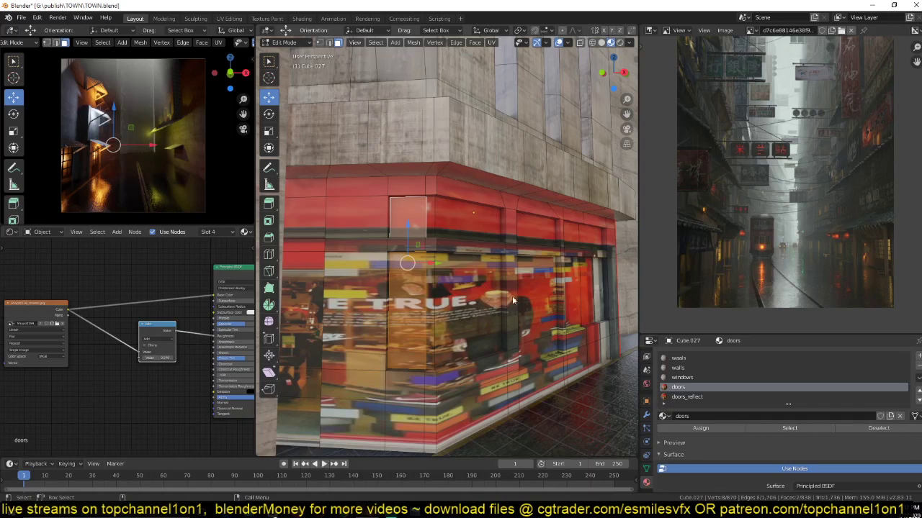
pyautogui.click(686, 358)
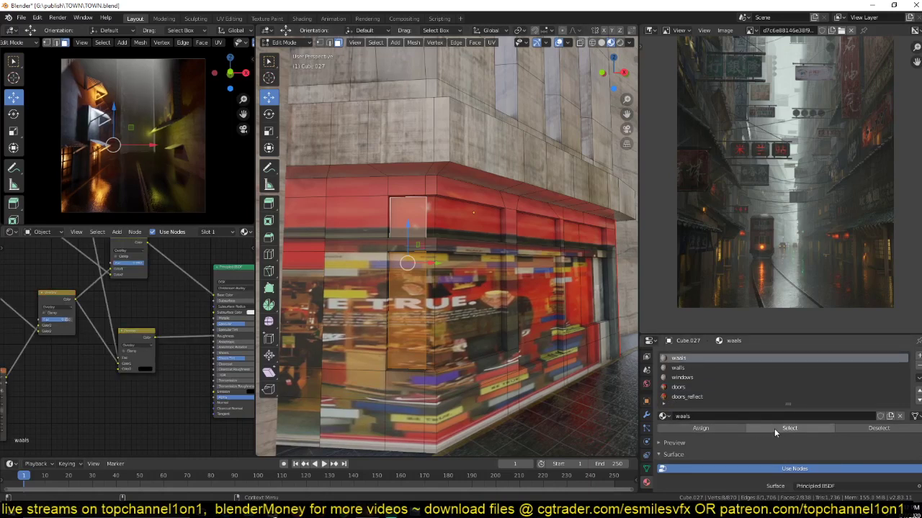
pyautogui.click(776, 429)
pyautogui.click(702, 367)
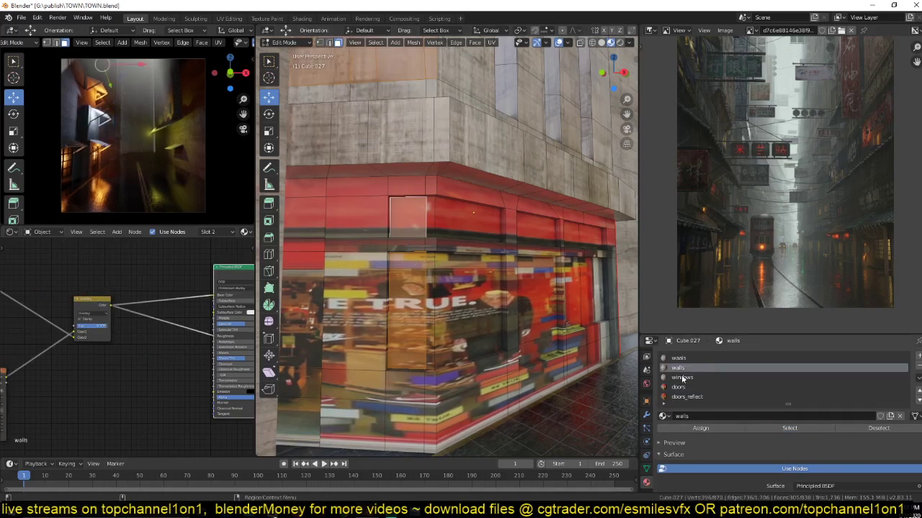
pyautogui.click(691, 377)
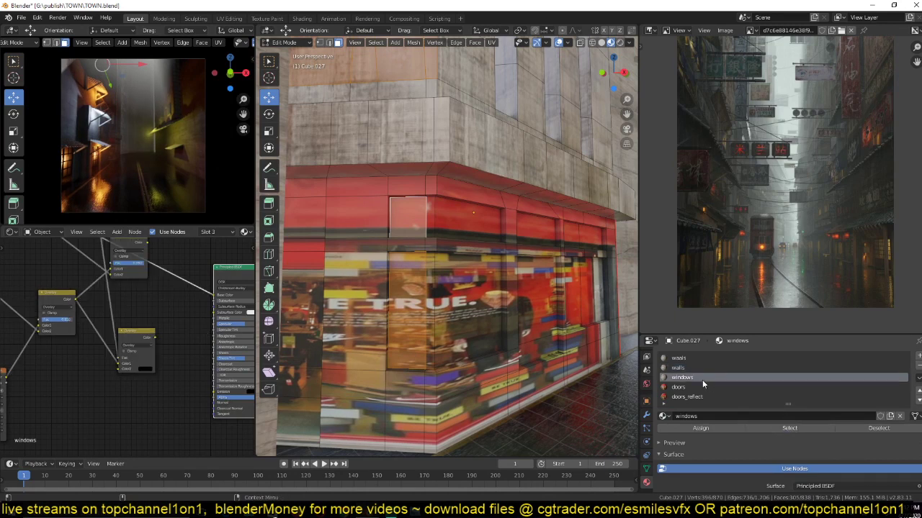
pyautogui.click(356, 217)
pyautogui.click(795, 429)
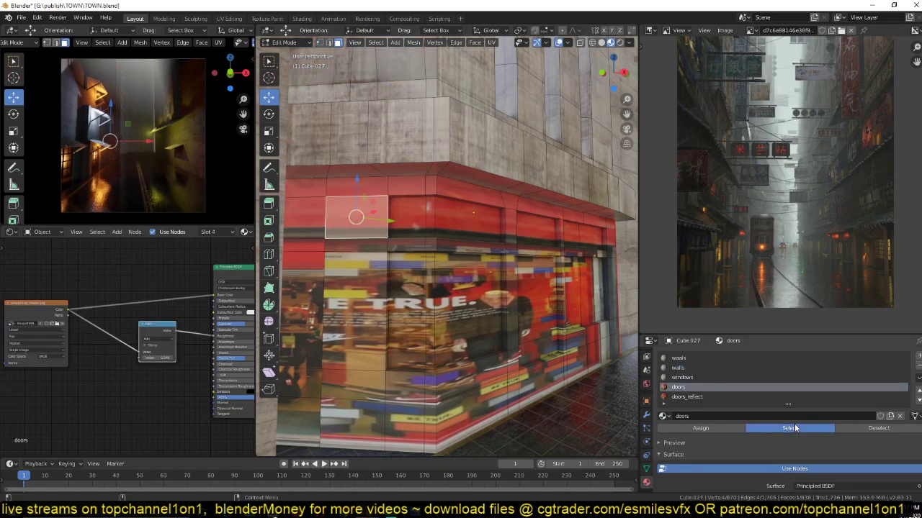
# - Replace the doors material with Material.003 in its slot and assign it to the selected ground-floor faces
pyautogui.click(663, 416)
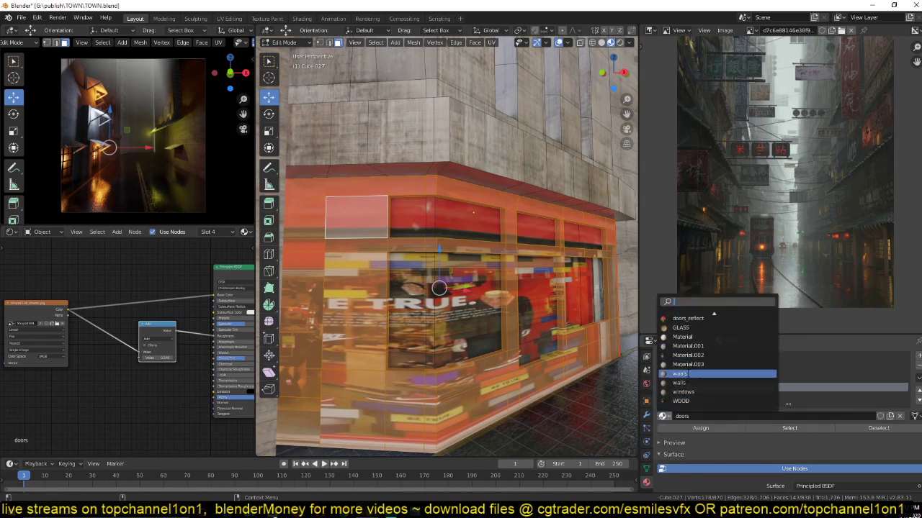
pyautogui.click(688, 365)
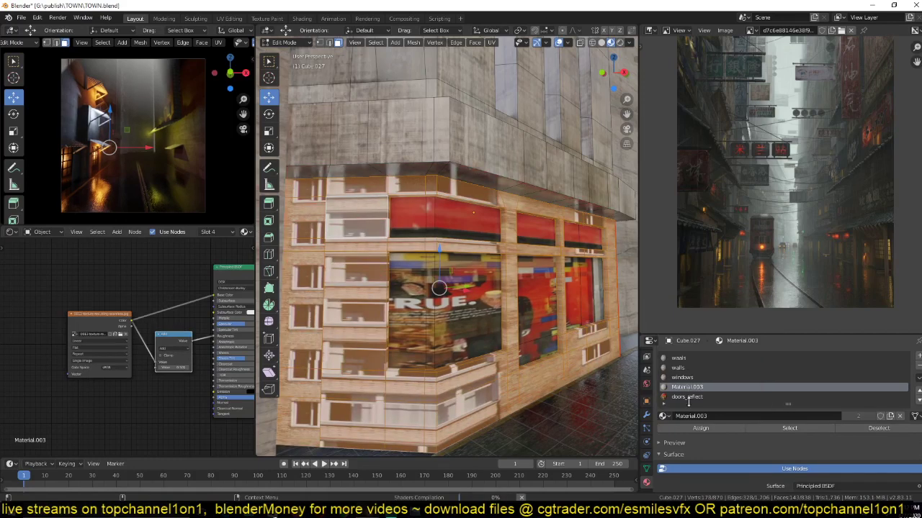
pyautogui.click(690, 427)
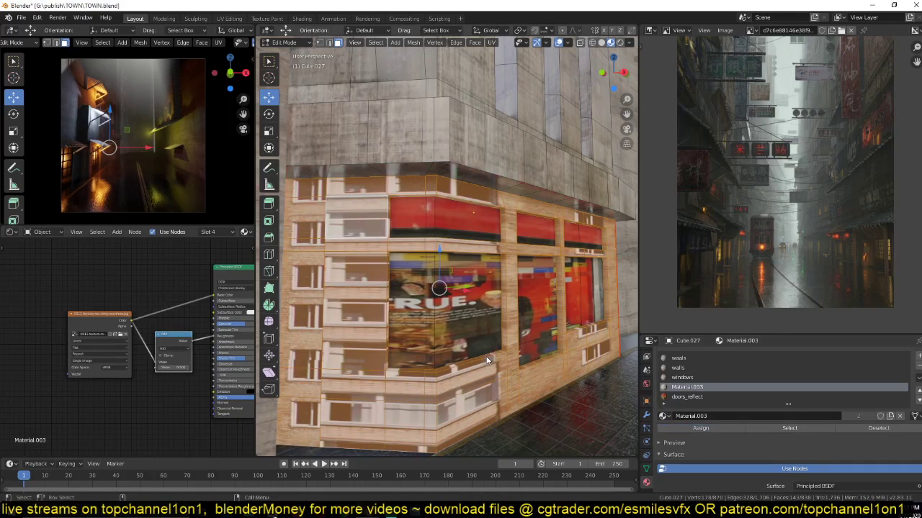
pyautogui.press('Tab')
pyautogui.moveTo(483, 337); pyautogui.dragTo(444, 331, button='middle')
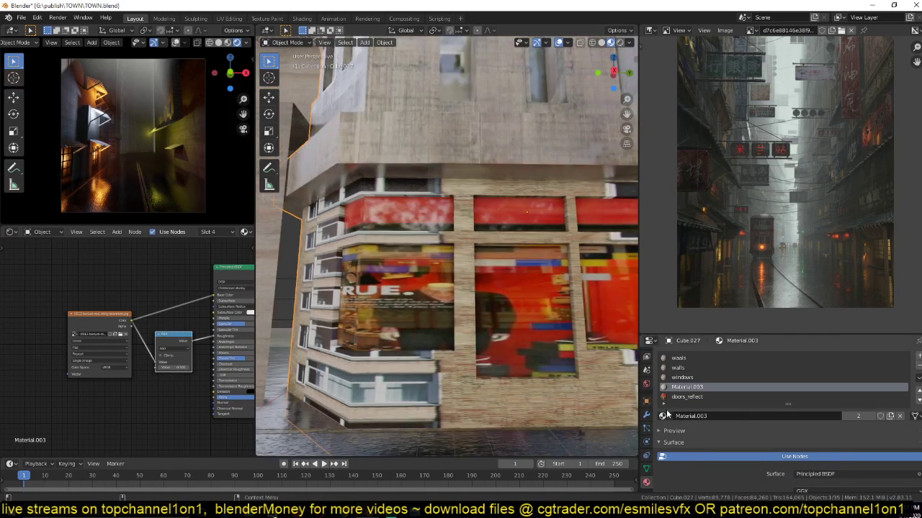
# - Replace Material.003 with the waals material in the building's fourth material slot and check its ground floor
pyautogui.click(664, 416)
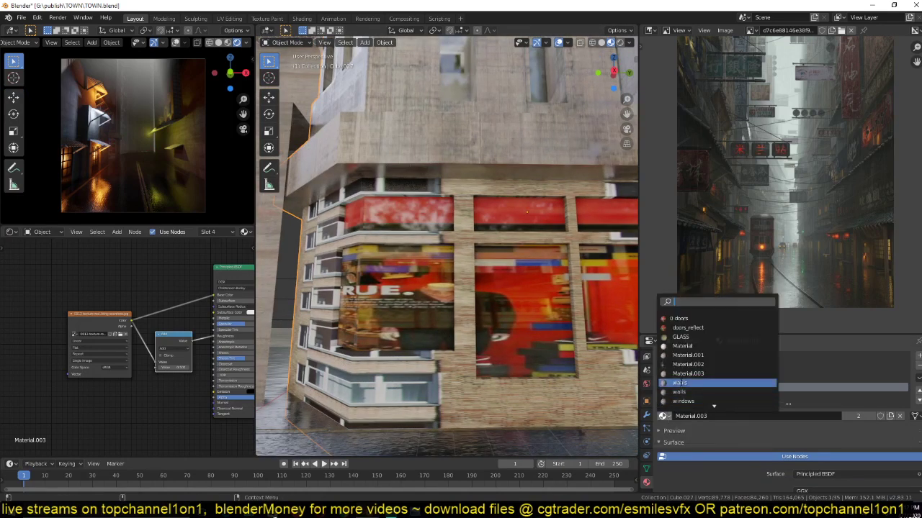
pyautogui.click(678, 383)
pyautogui.moveTo(403, 346); pyautogui.dragTo(450, 356, button='middle')
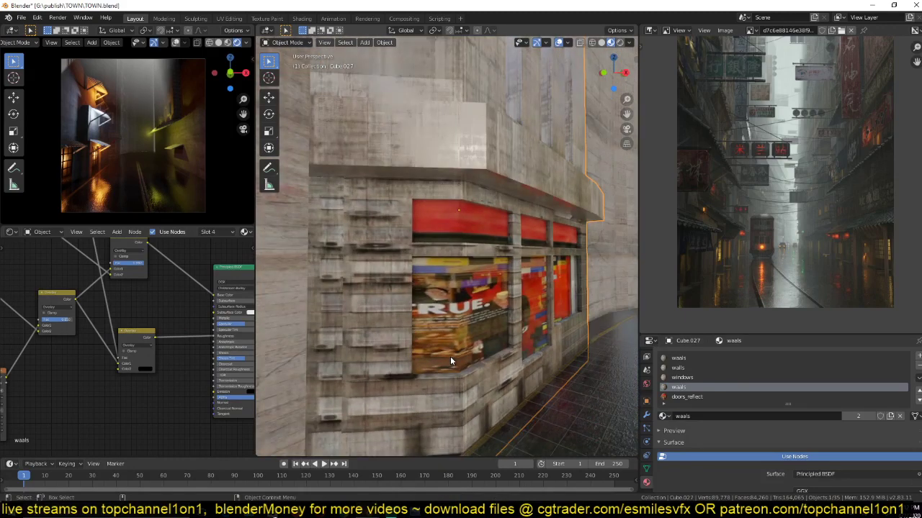
# - Show the street in solid shading through the camera and save the TOWN file
pyautogui.press('z')
pyautogui.click(547, 347)
pyautogui.press('KP_0')
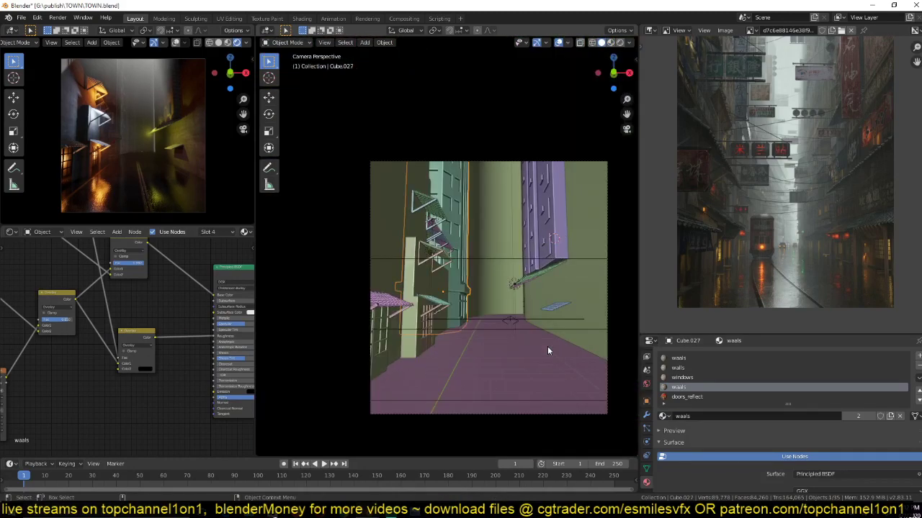
pyautogui.hotkey('ctrl', 's')
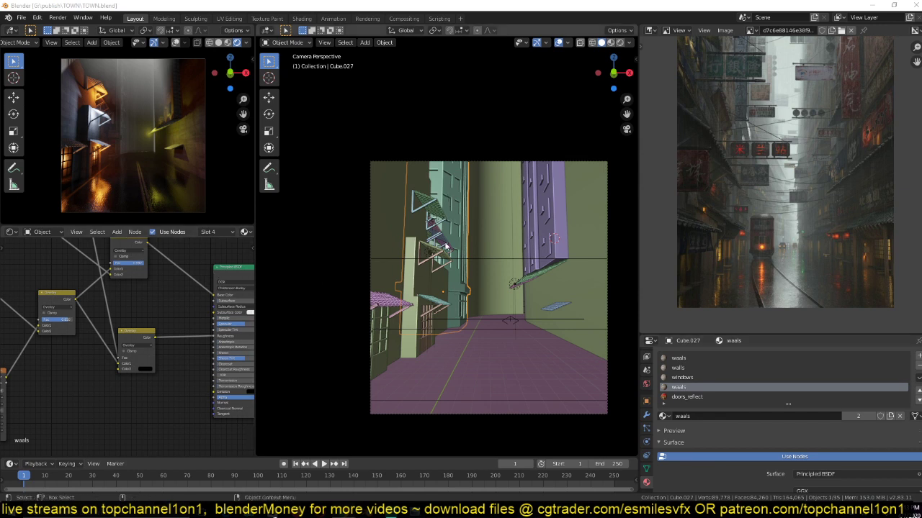
pyautogui.click(546, 275)
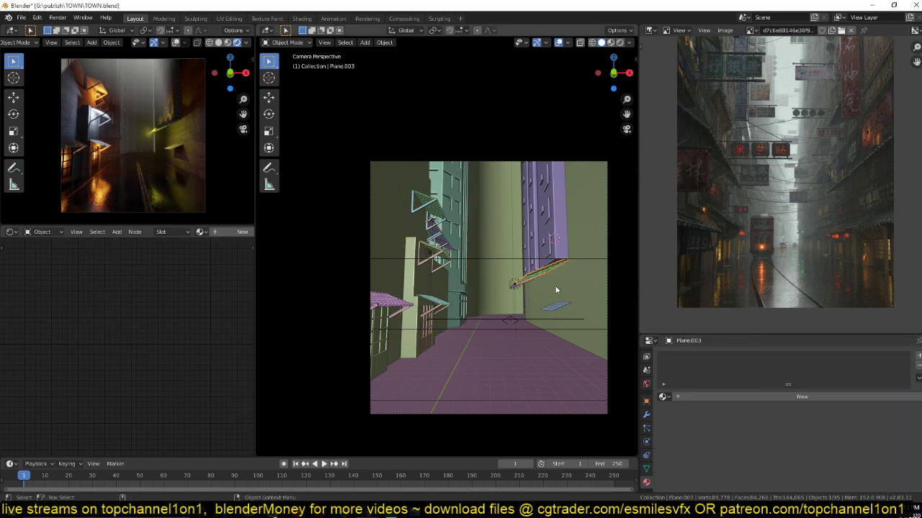
pyautogui.hotkey('ctrl', 's')
pyautogui.keyDown('shift'); pyautogui.moveTo(554, 303); pyautogui.dragTo(530, 298, button='middle'); pyautogui.keyUp('shift')
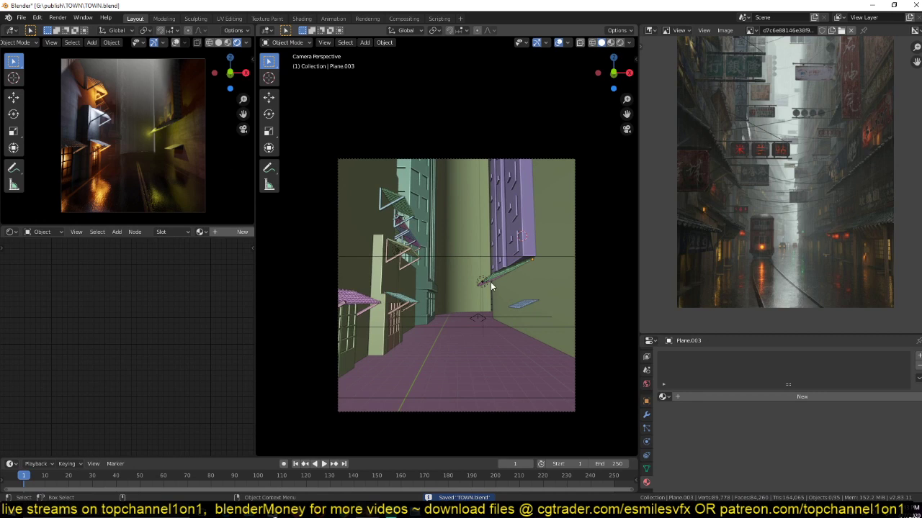
# - Select the camera and narrow the render format to a horizontal resolution of 743 px
pyautogui.click(489, 161)
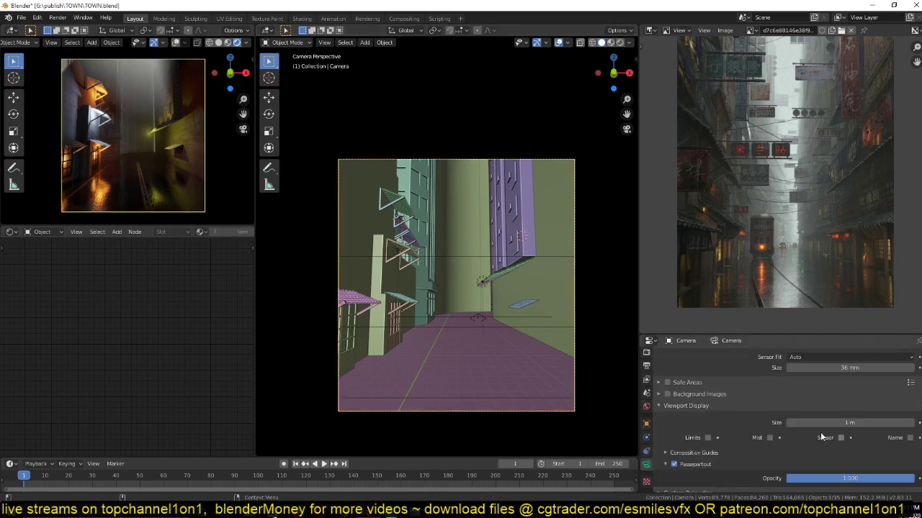
pyautogui.click(647, 367)
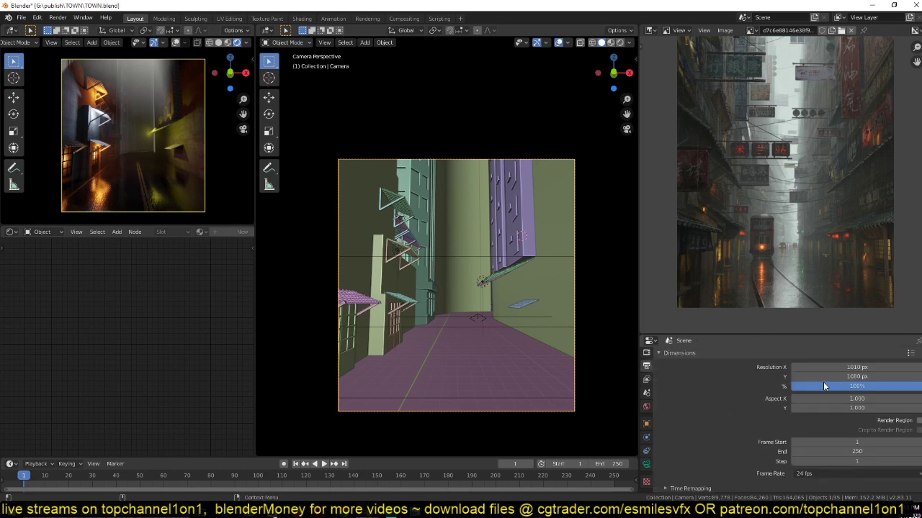
pyautogui.moveTo(828, 367); pyautogui.dragTo(646, 368)
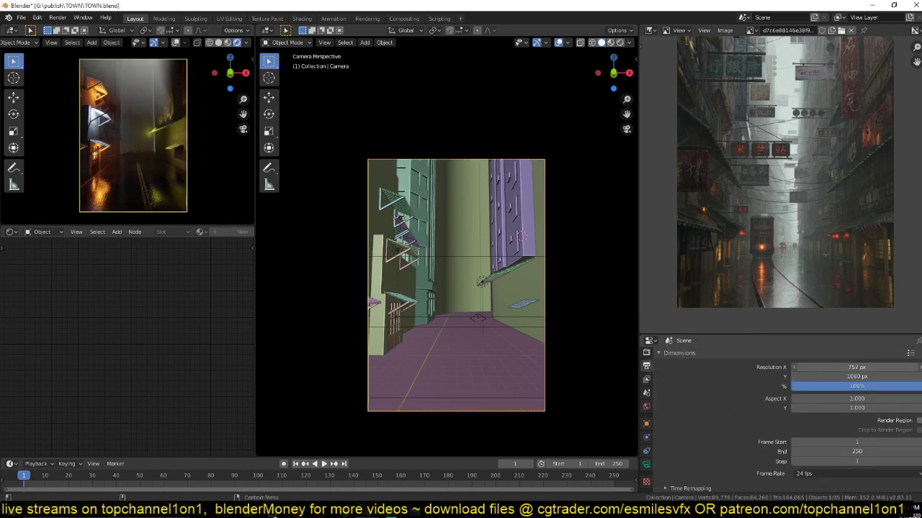
pyautogui.moveTo(857, 367)
pyautogui.mouseDown()
pyautogui.moveTo(835, 368)
pyautogui.moveTo(846, 367)
pyautogui.mouseUp()
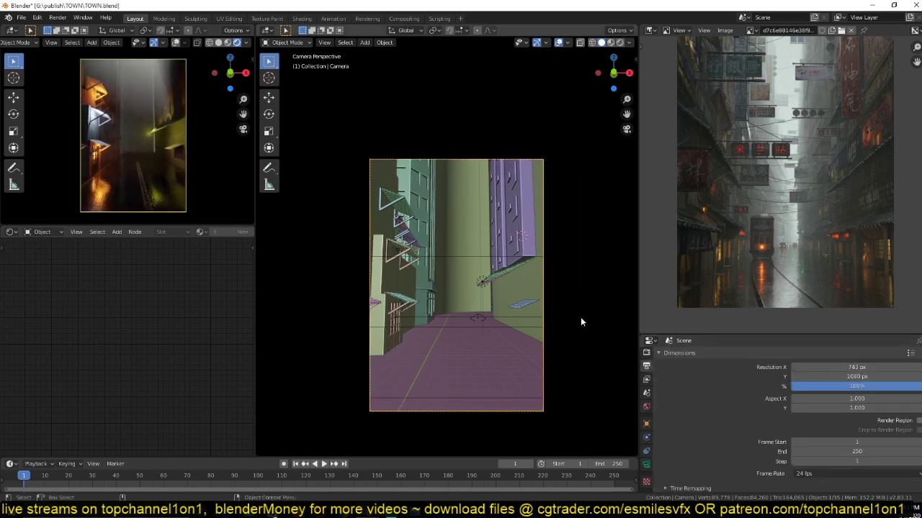
# - Move the camera higher above the street, tilt it around the X axis and save the file
pyautogui.press('g')
pyautogui.click(566, 183)
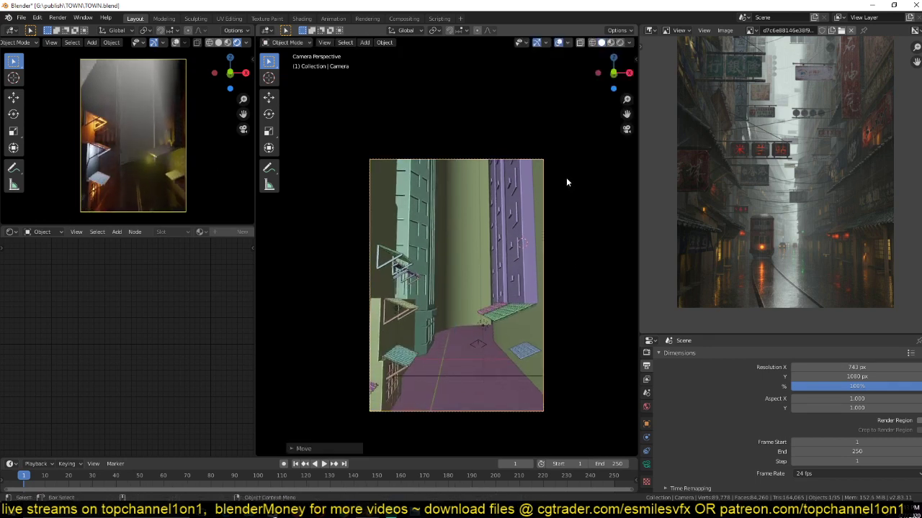
pyautogui.press('r')
pyautogui.press('x')
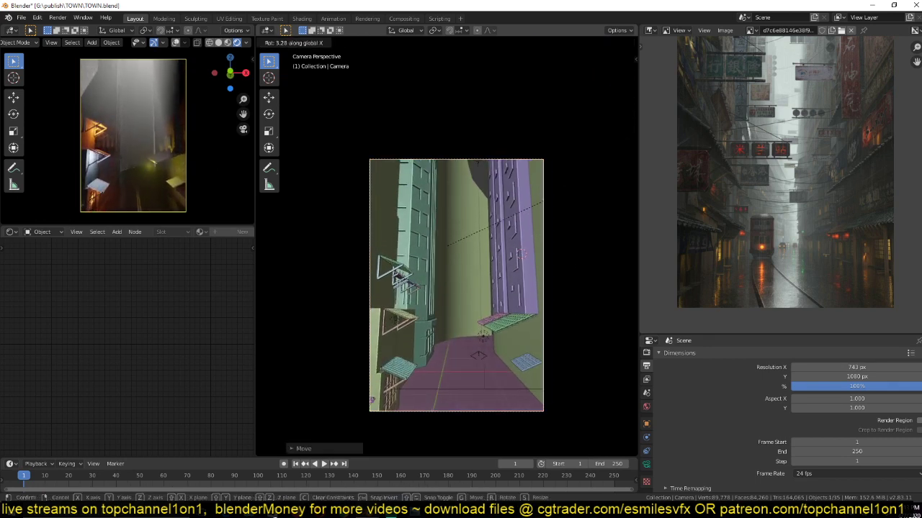
pyautogui.click(576, 175)
pyautogui.click(516, 296)
pyautogui.hotkey('ctrl', 's')
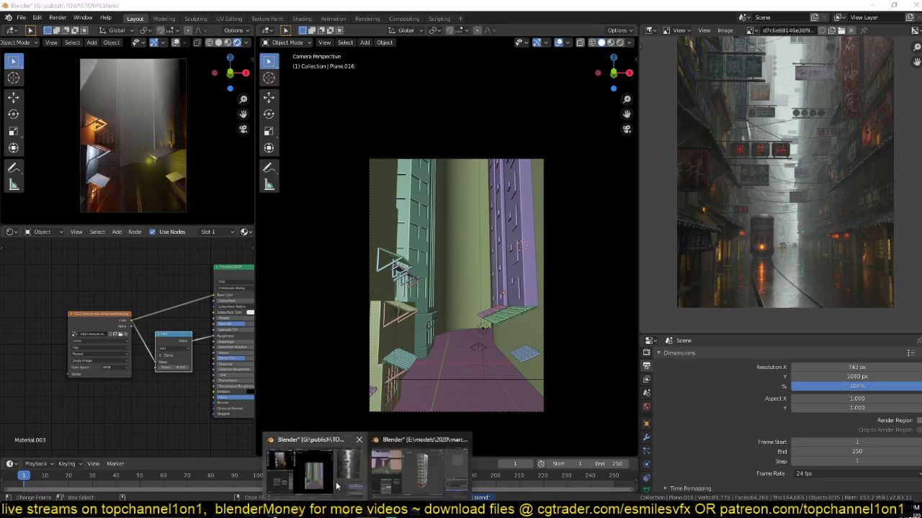
# - Switch to the city.blend window, leave local view and look over the whole city in material preview and solid shading
pyautogui.click(398, 468)
pyautogui.press('KP_Divide')
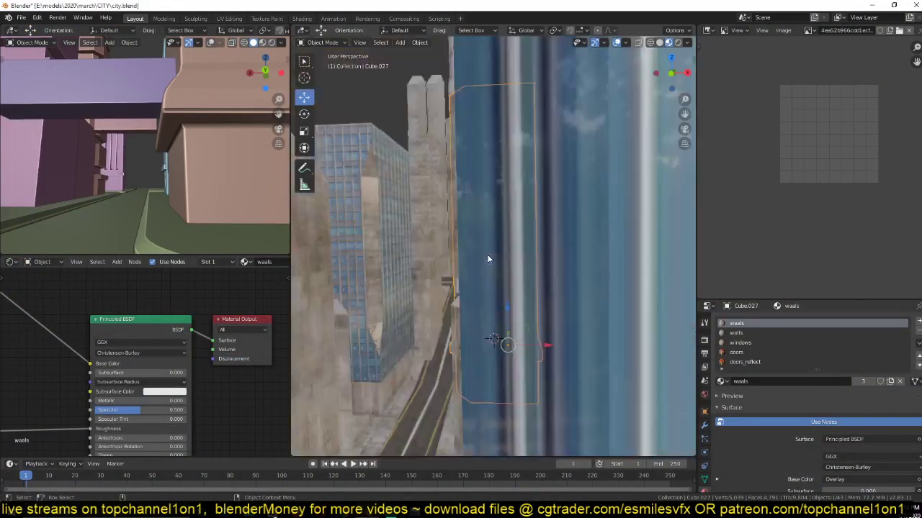
pyautogui.scroll(10, 479, 306)
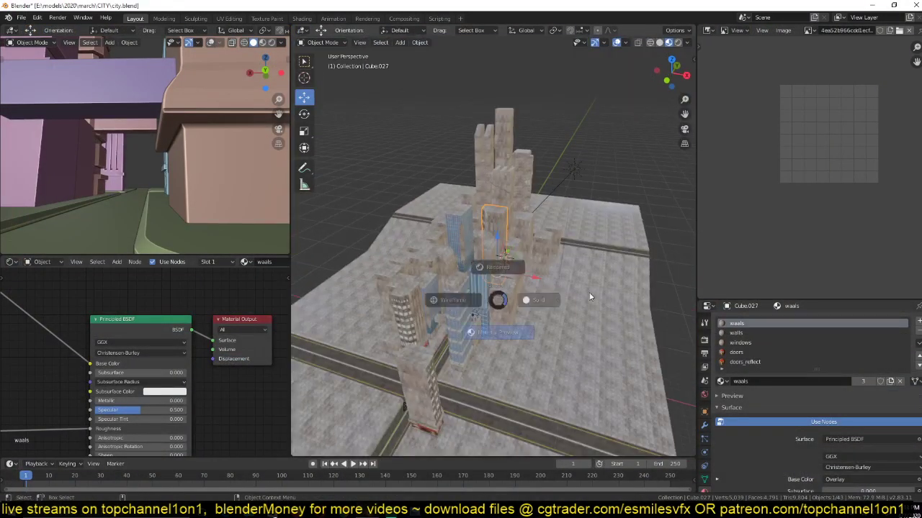
pyautogui.scroll(-8, 503, 314)
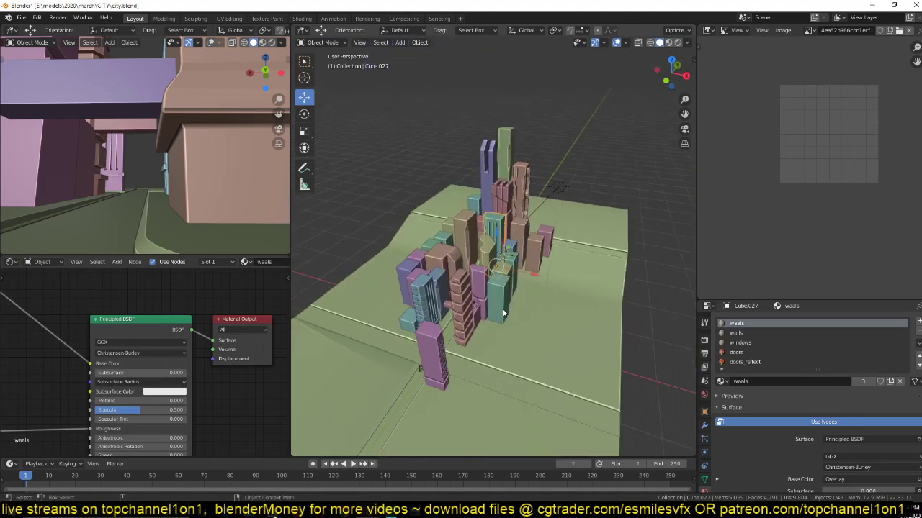
pyautogui.scroll(8, 469, 239)
pyautogui.click(667, 42)
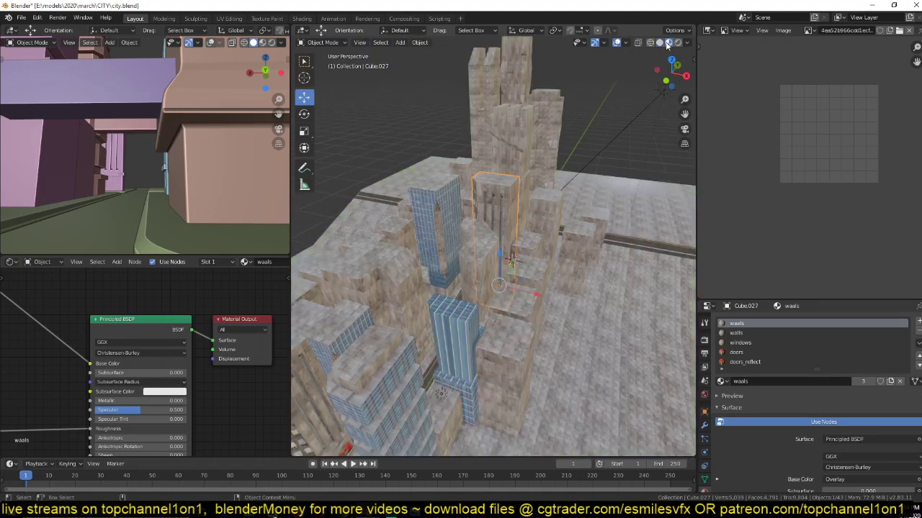
pyautogui.click(659, 42)
# - Start opening another file without saving city.blend and browse the folders in E:\models\2020\march
pyautogui.click(22, 17)
pyautogui.click(35, 43)
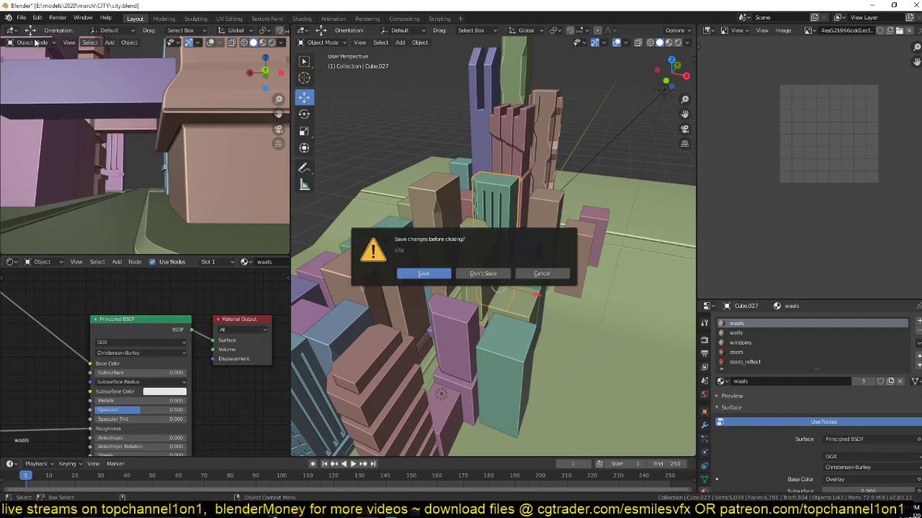
pyautogui.click(466, 275)
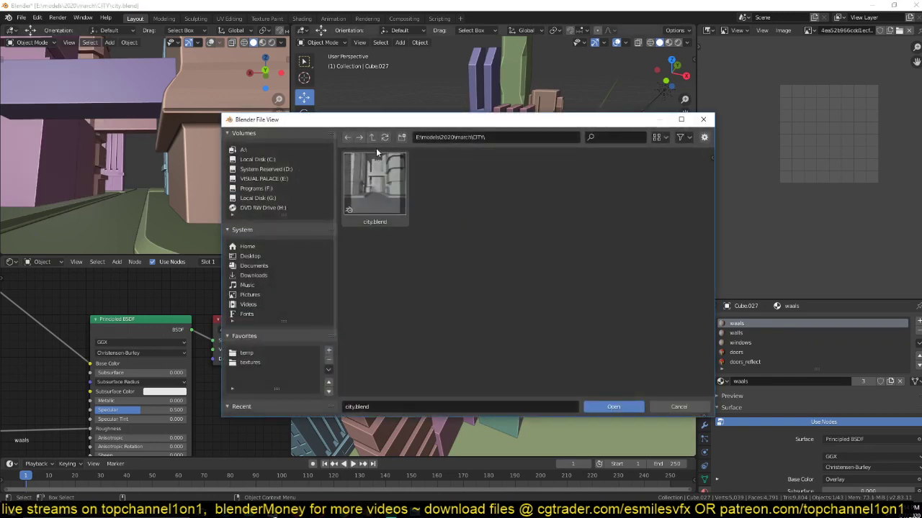
pyautogui.click(372, 137)
pyautogui.scroll(-3, 400, 307)
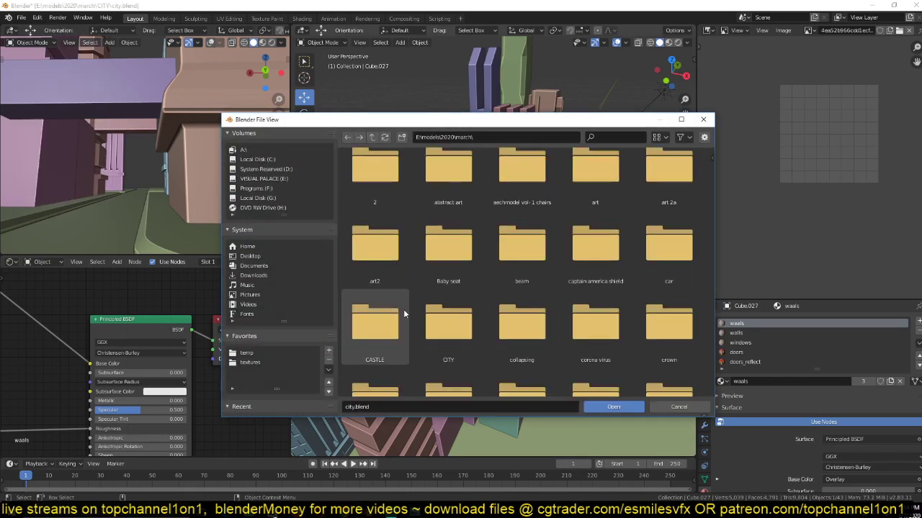
pyautogui.scroll(-2, 404, 314)
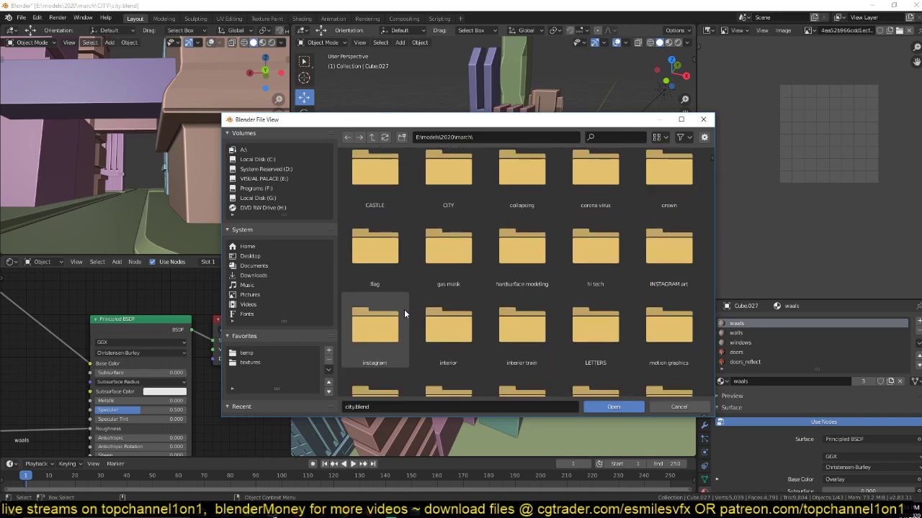